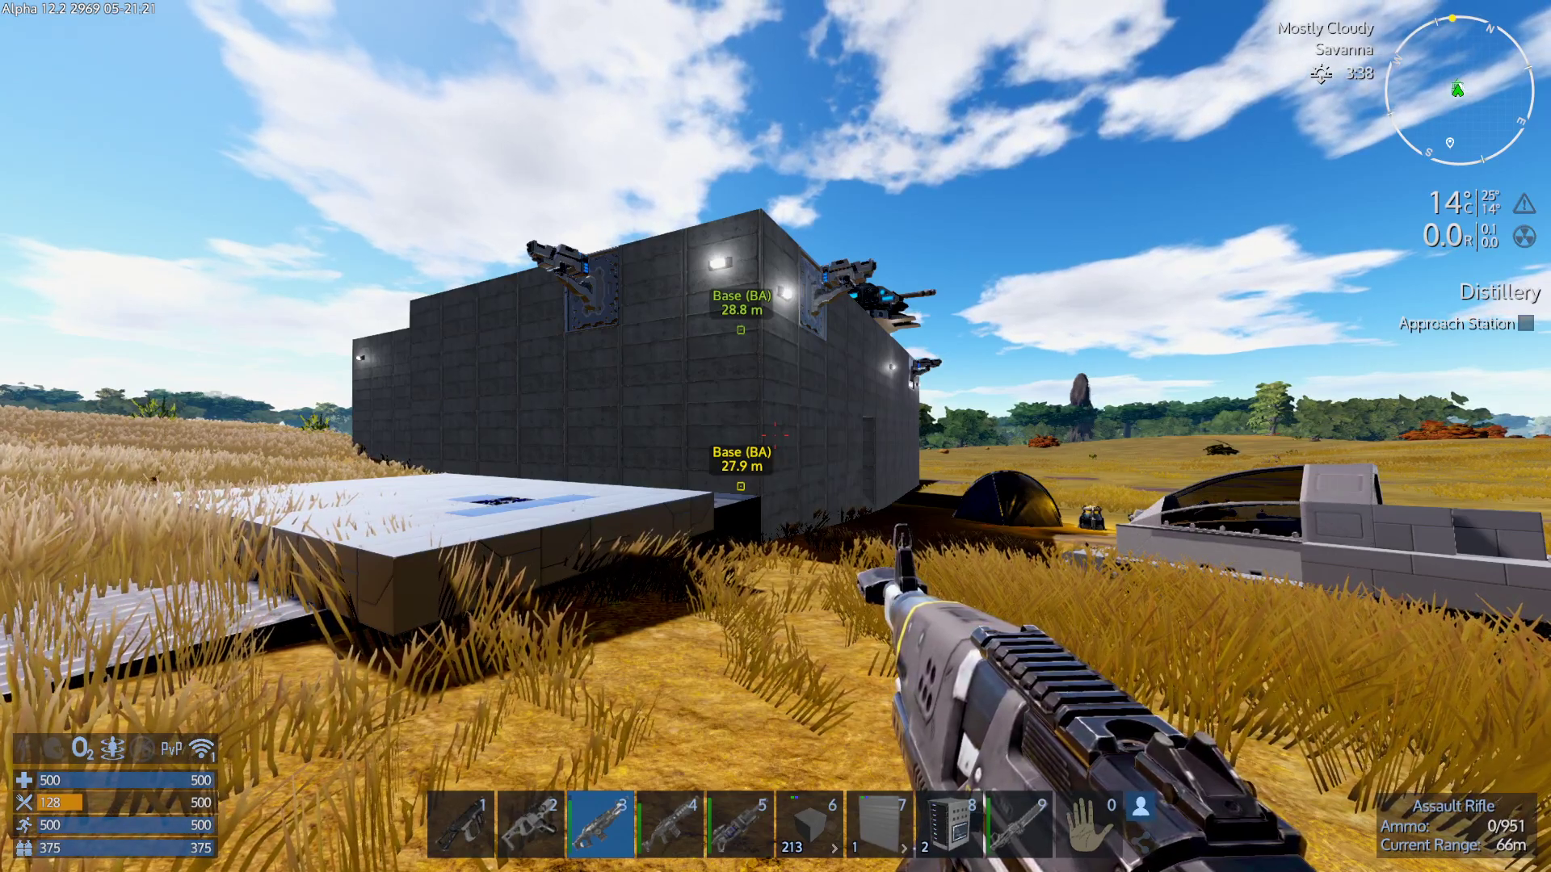
# Walk forward to the base to reach its device control panel.
pyautogui.press('w')
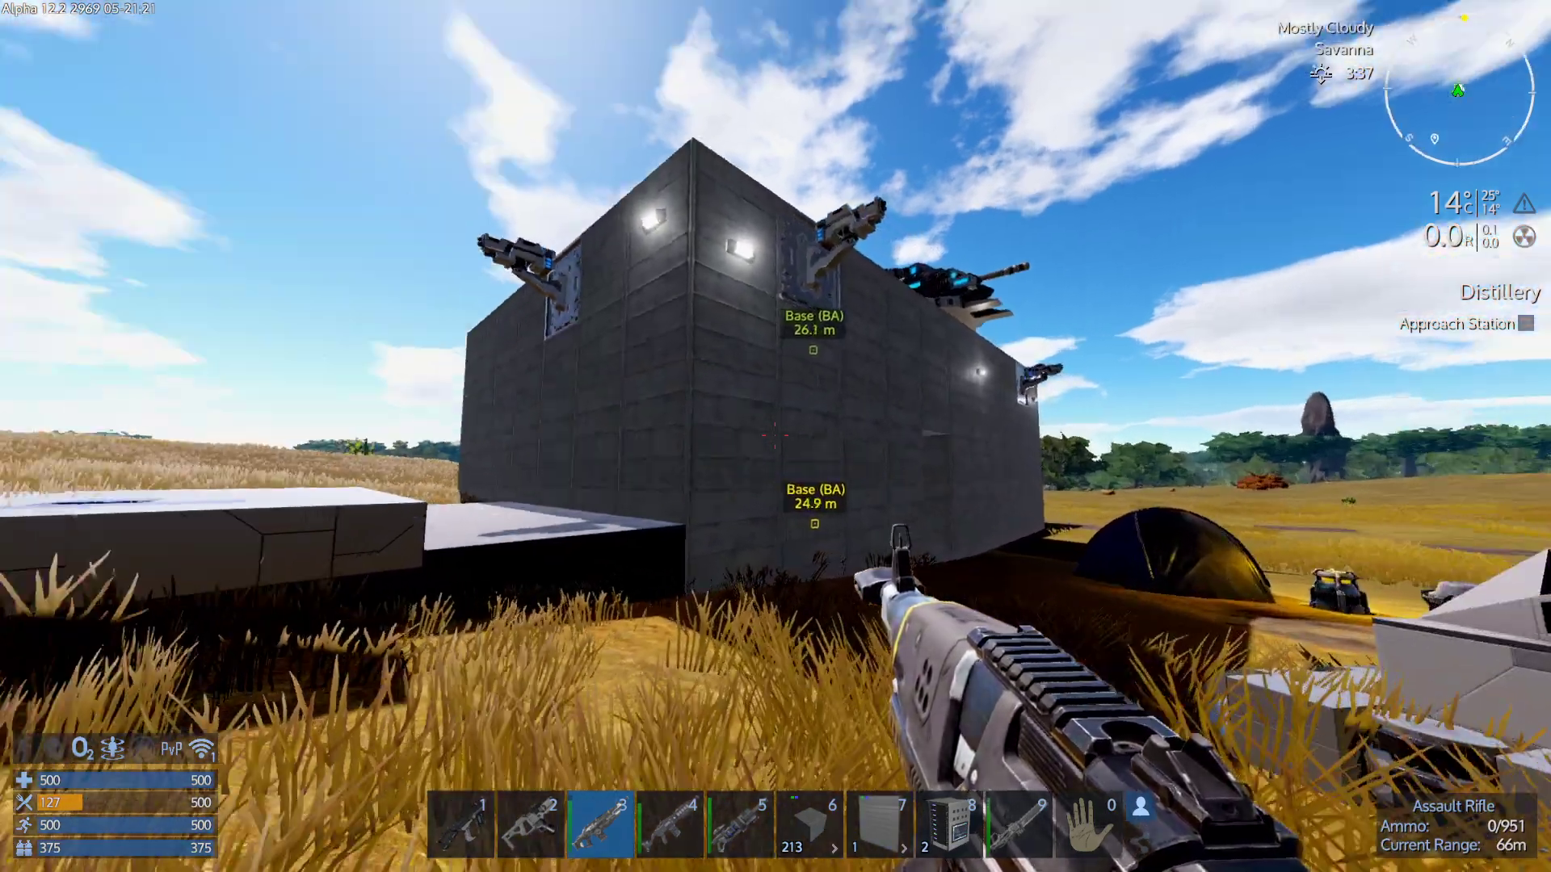
pyautogui.press('w')
# Stop the Turret group from targeting predators in the control panel.
pyautogui.press('p')
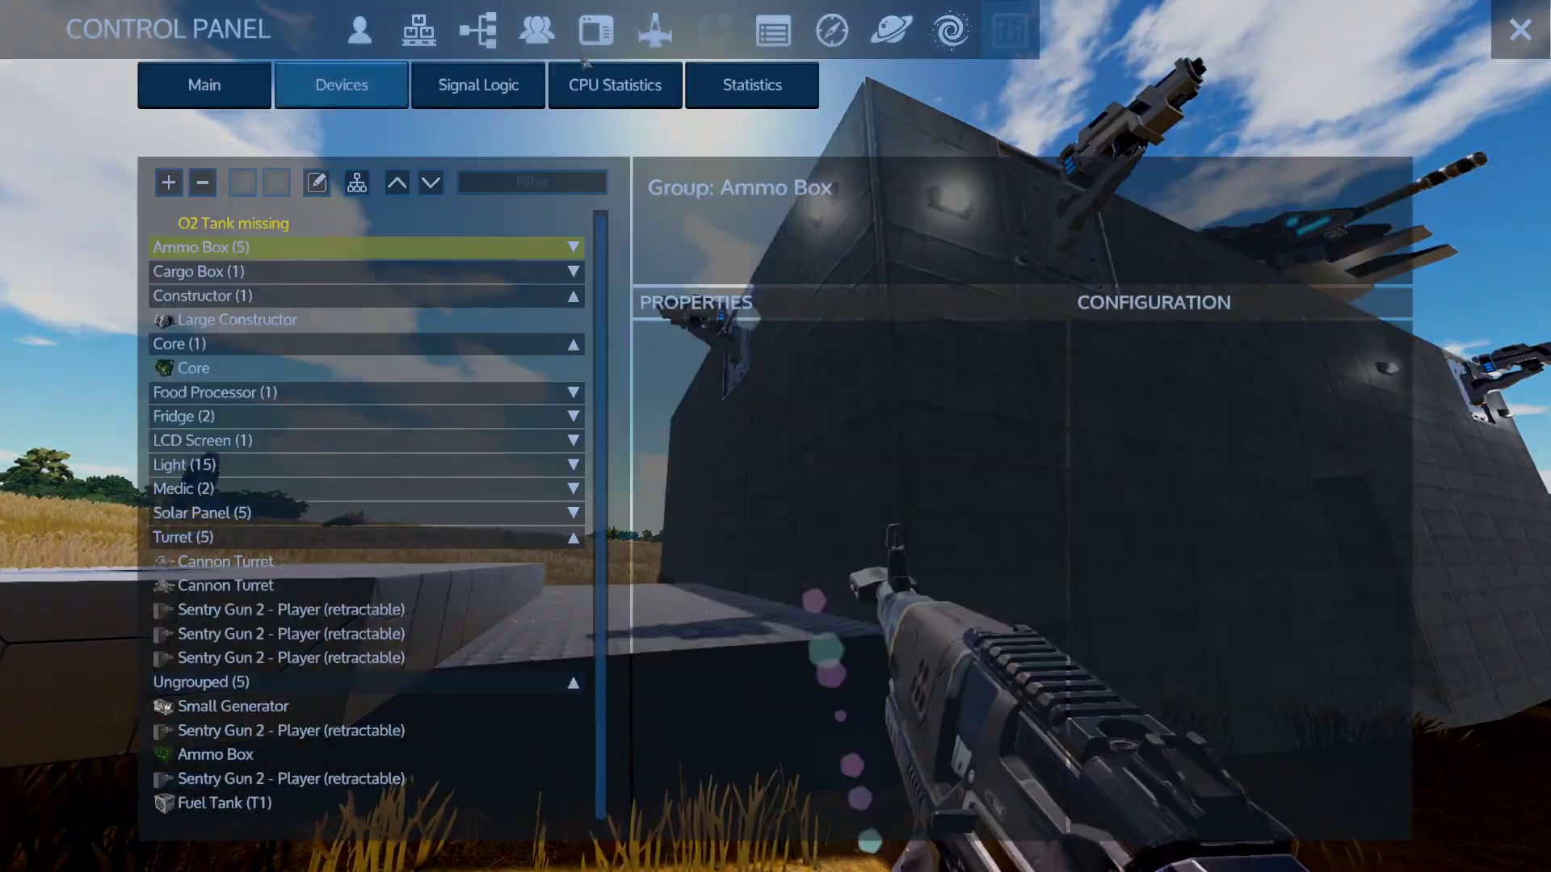
pyautogui.click(379, 539)
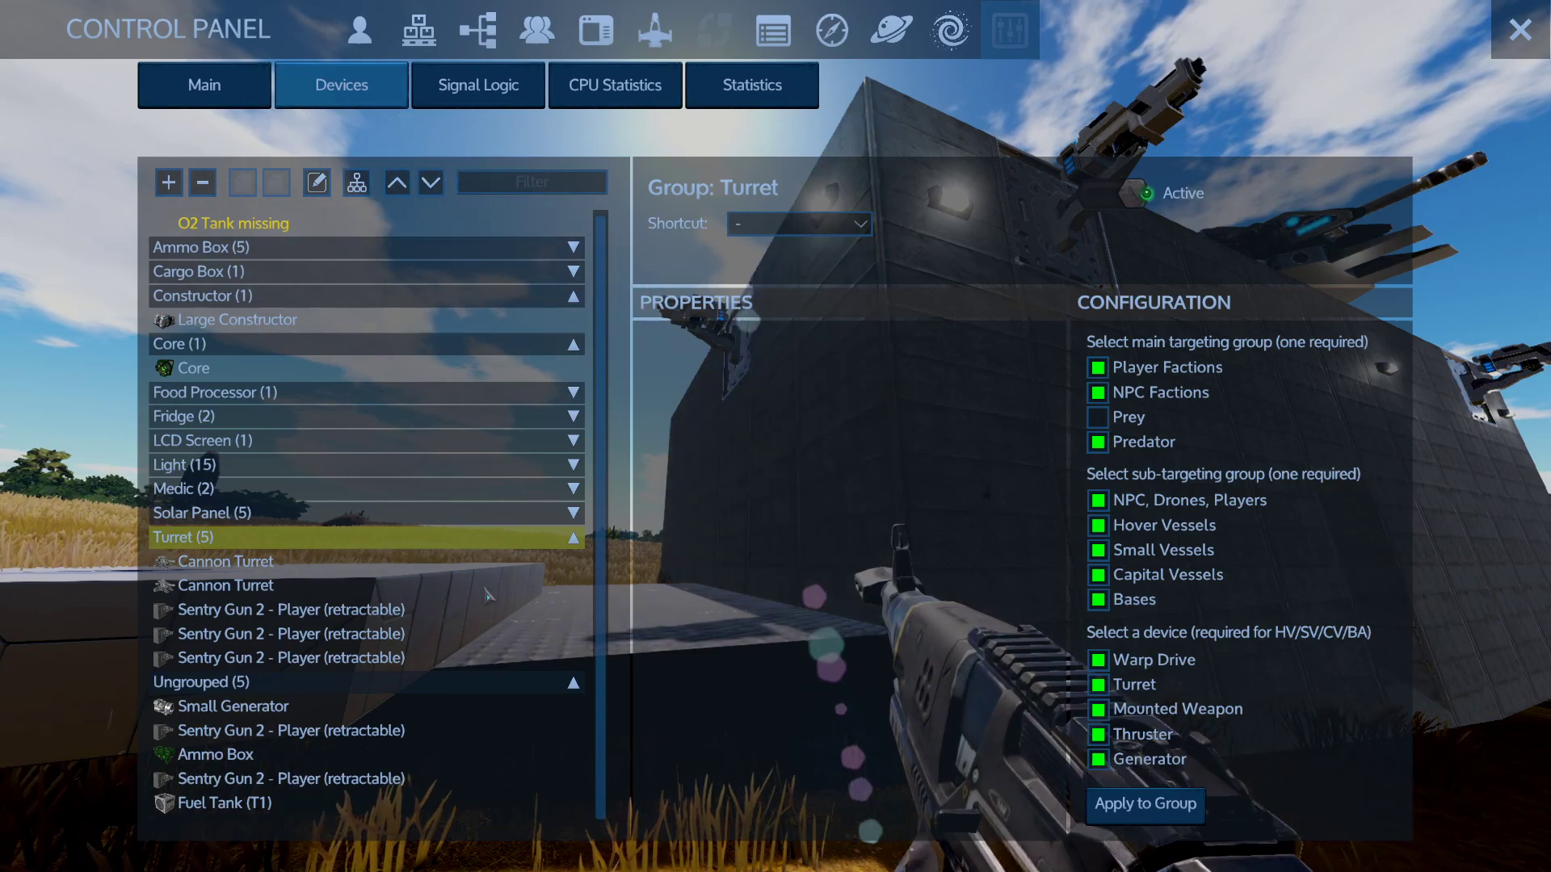
pyautogui.click(1097, 442)
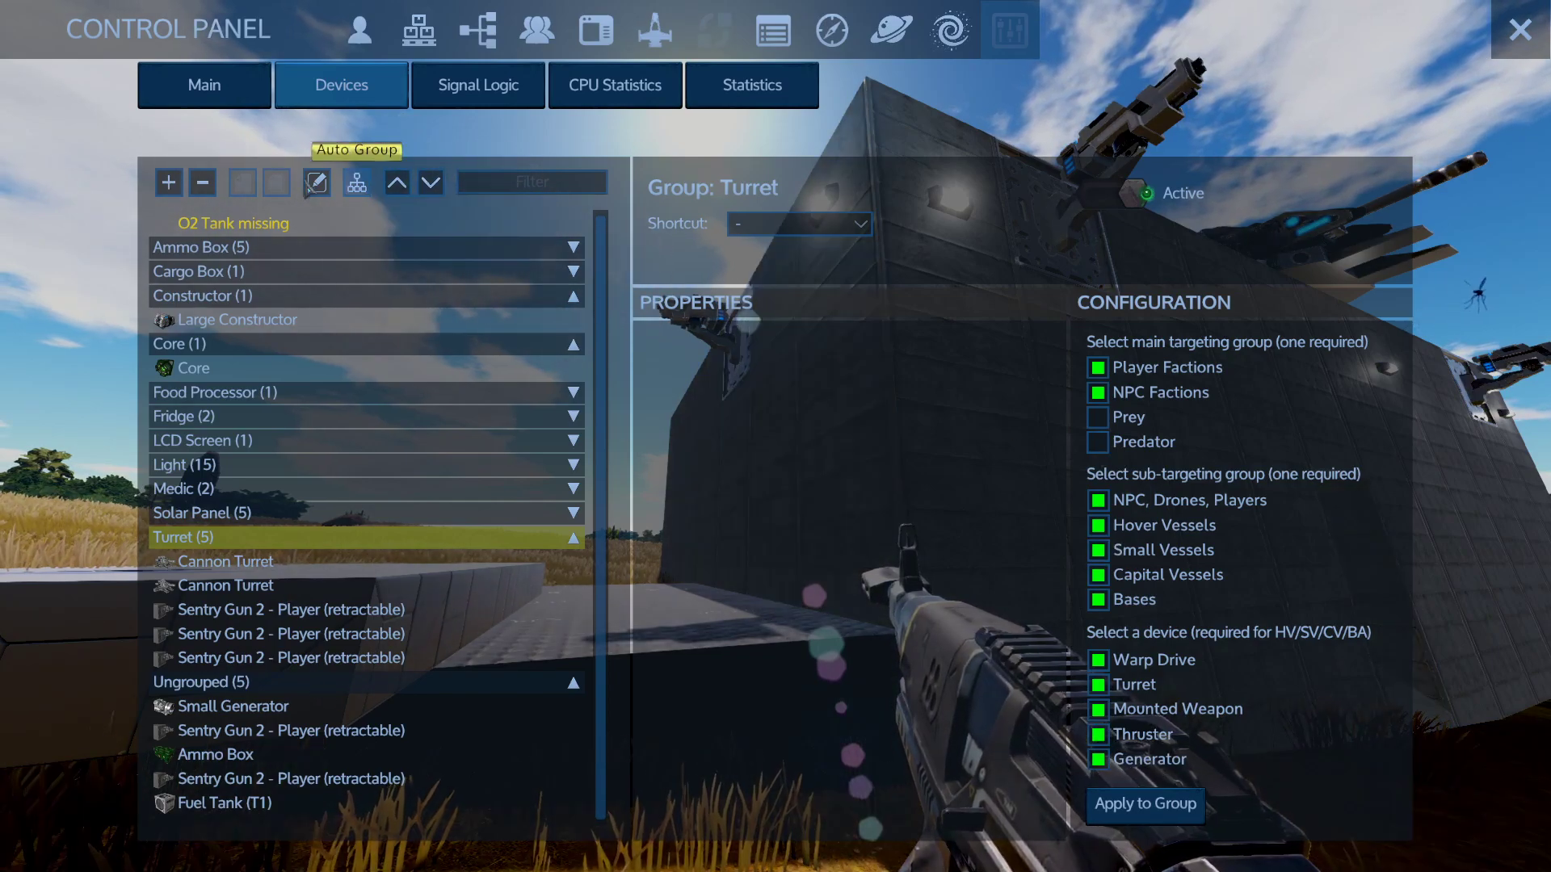
# Auto-group all devices, confirm, and check Ungrouped is empty and Turret shows seven.
pyautogui.click(356, 182)
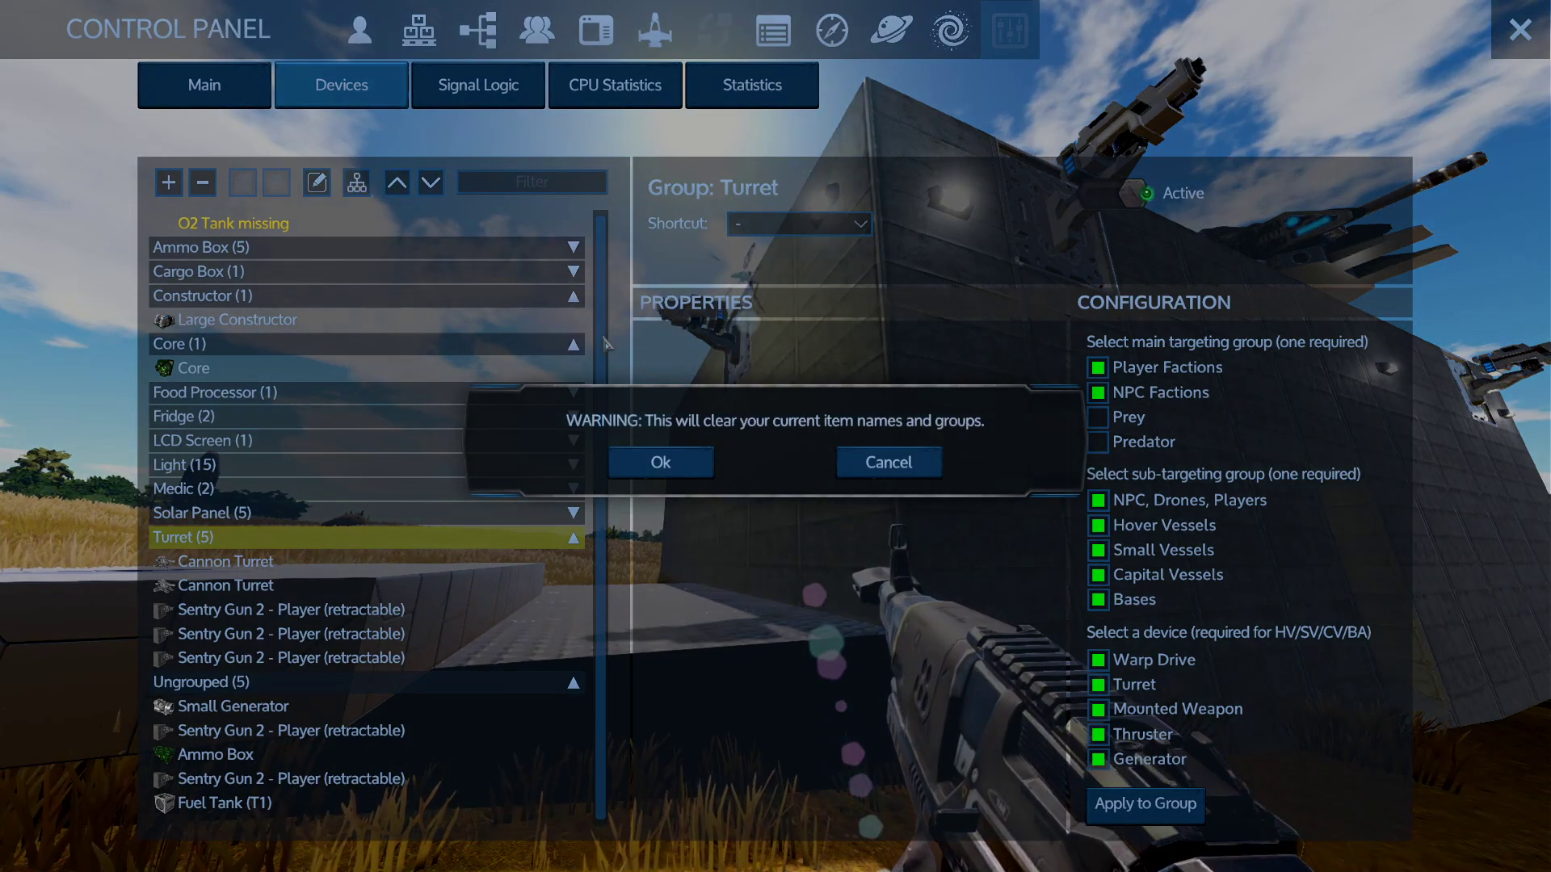
pyautogui.click(659, 462)
pyautogui.click(354, 558)
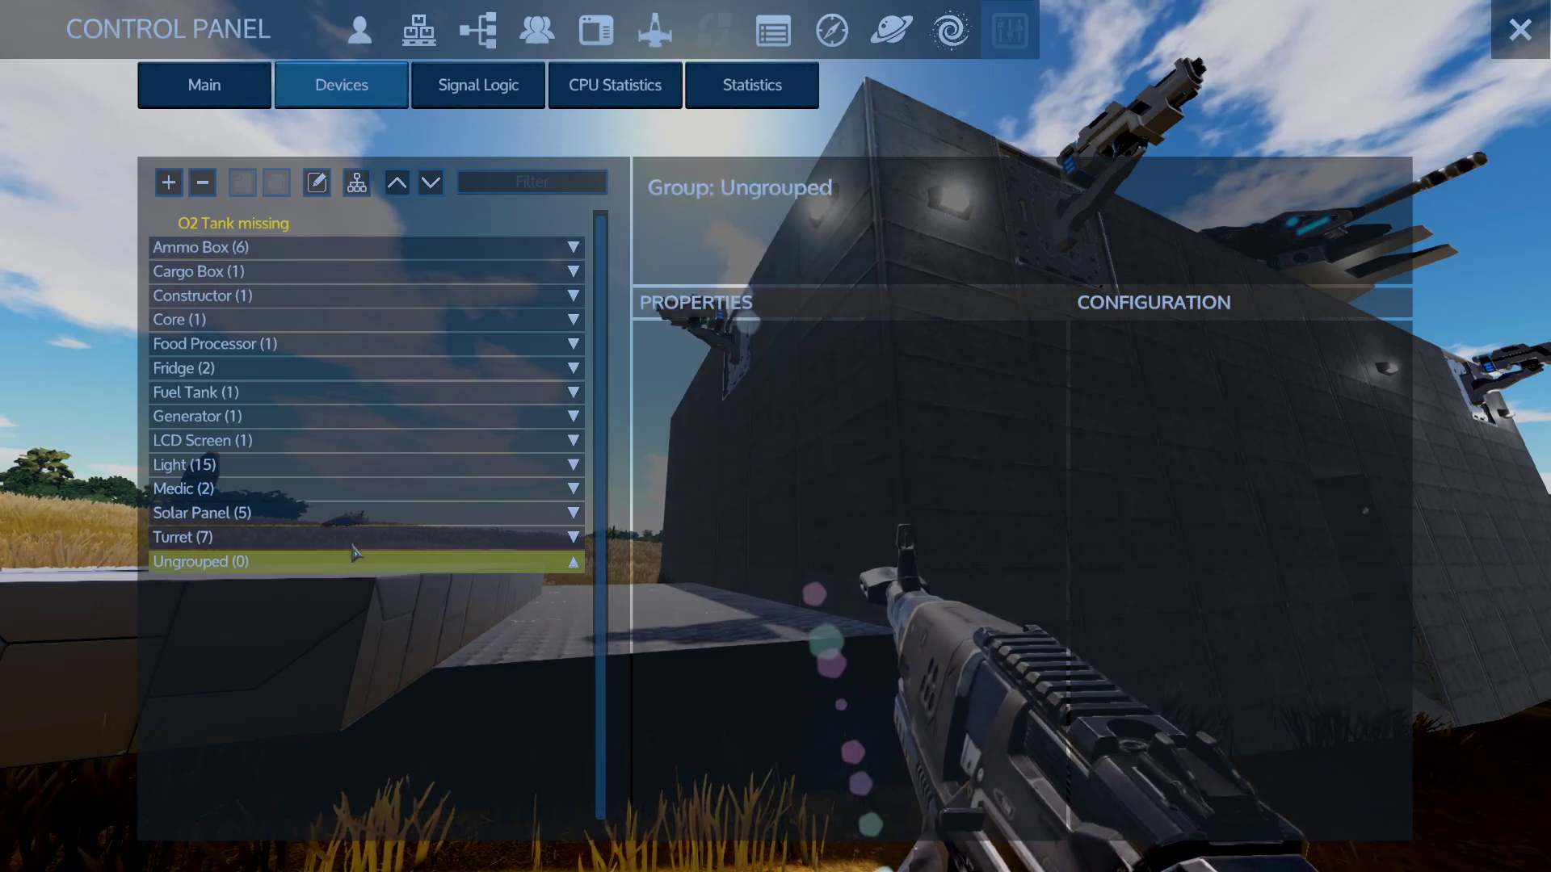
pyautogui.click(572, 538)
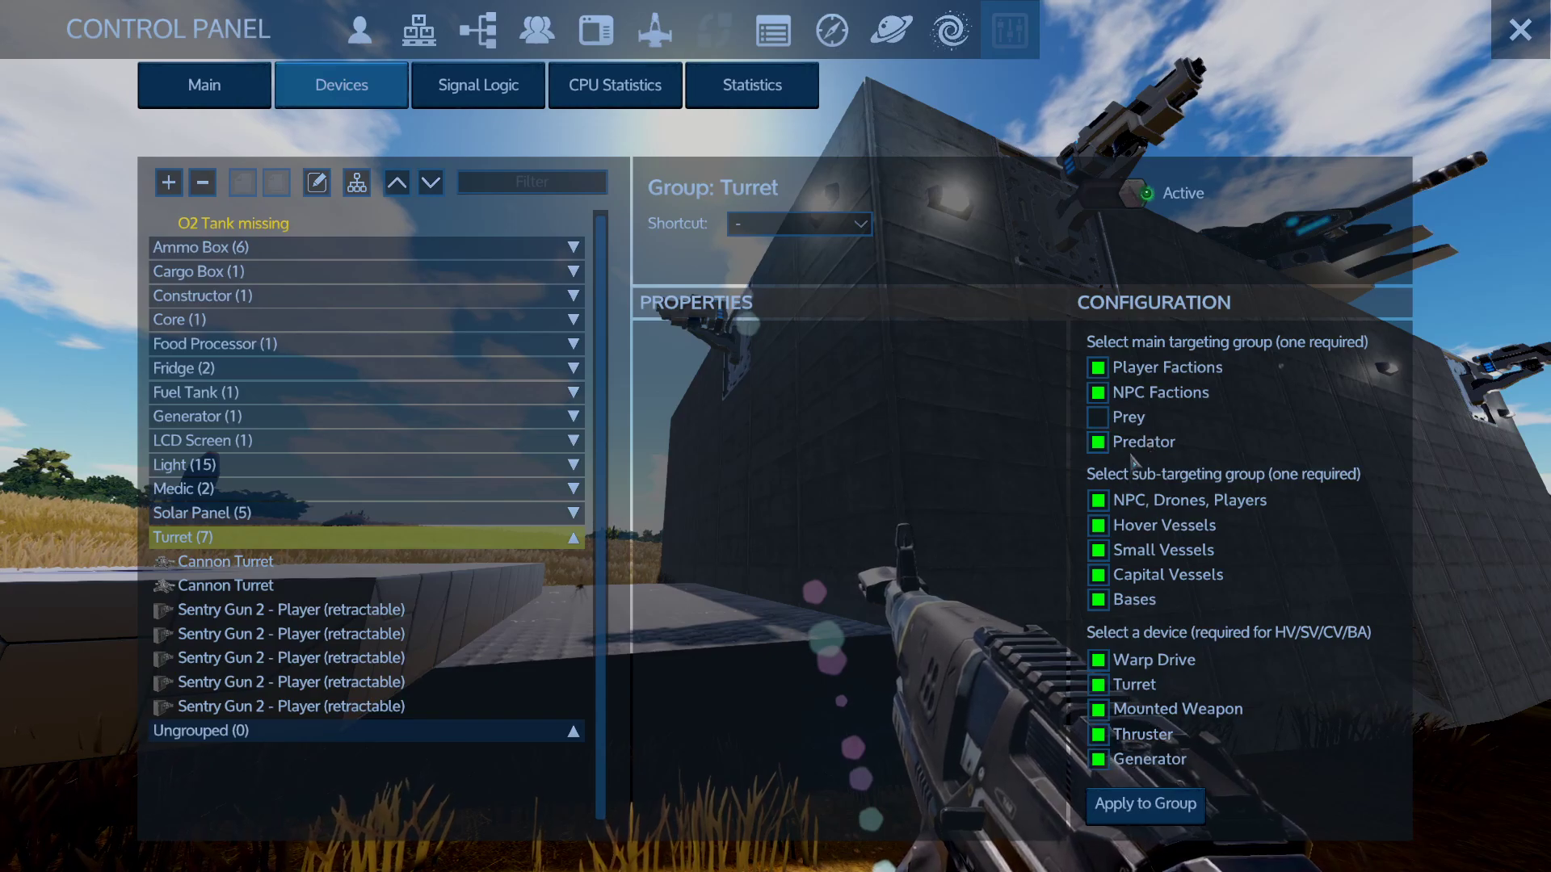
pyautogui.press('Escape')
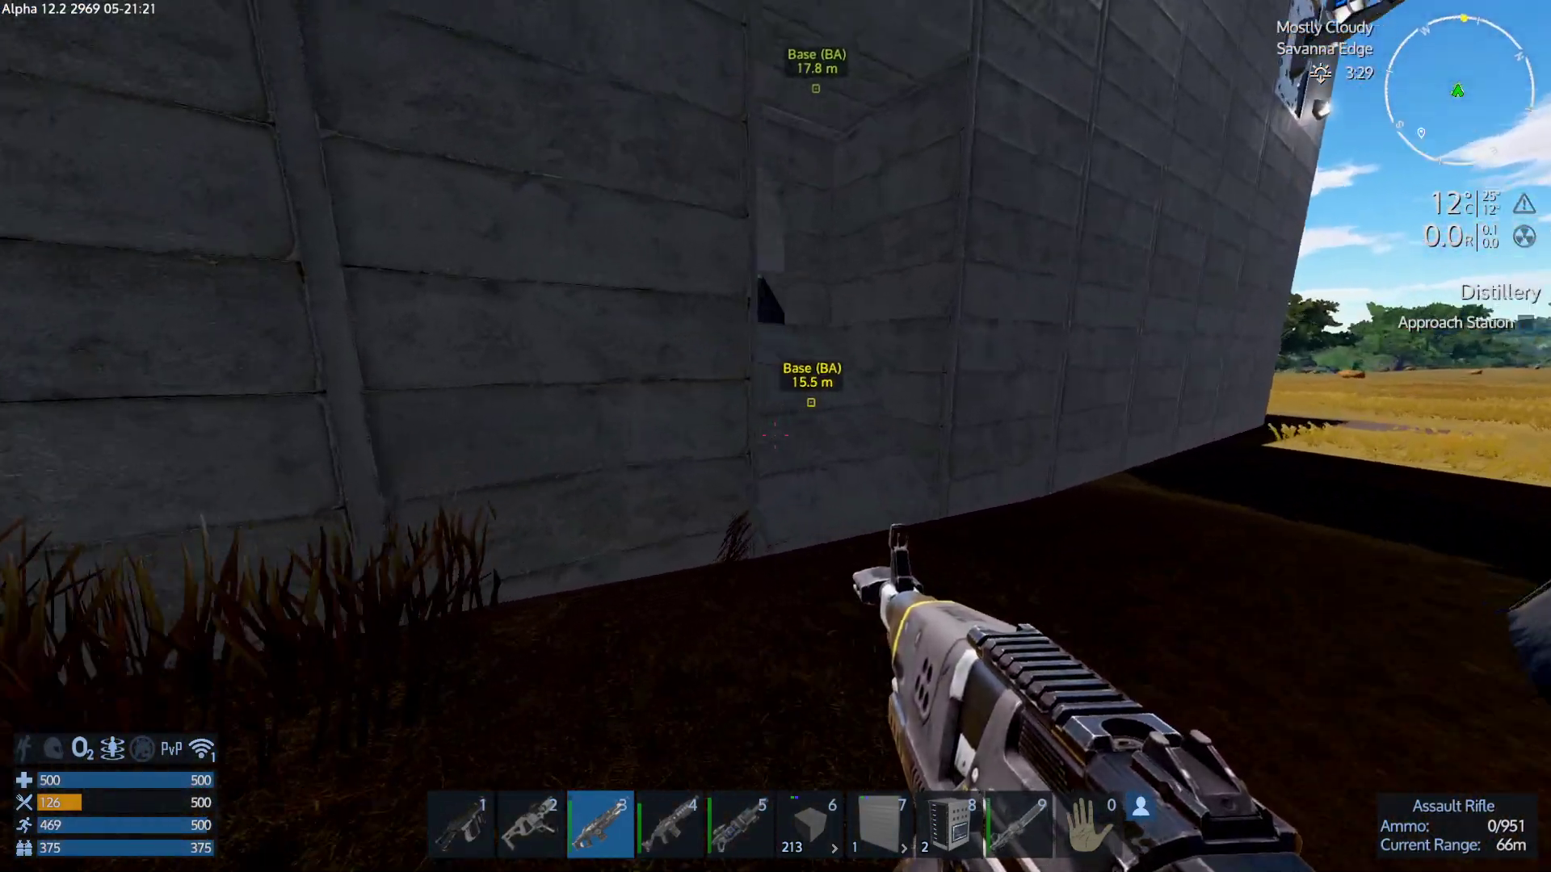
pyautogui.press('w')
pyautogui.press('w')
pyautogui.press('w')
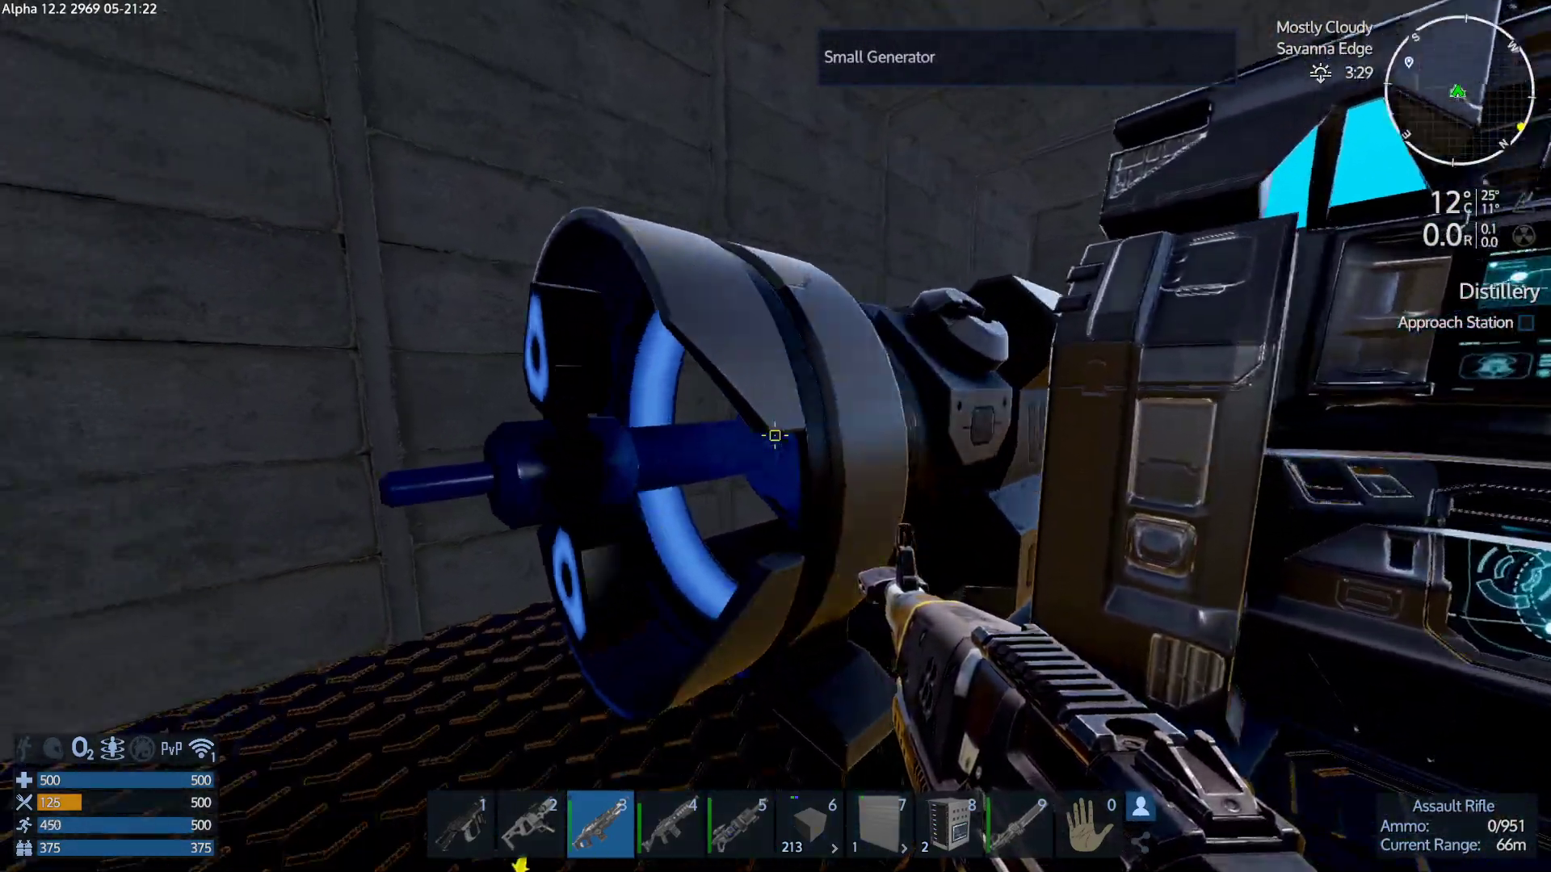
pyautogui.press('w')
pyautogui.press('w')
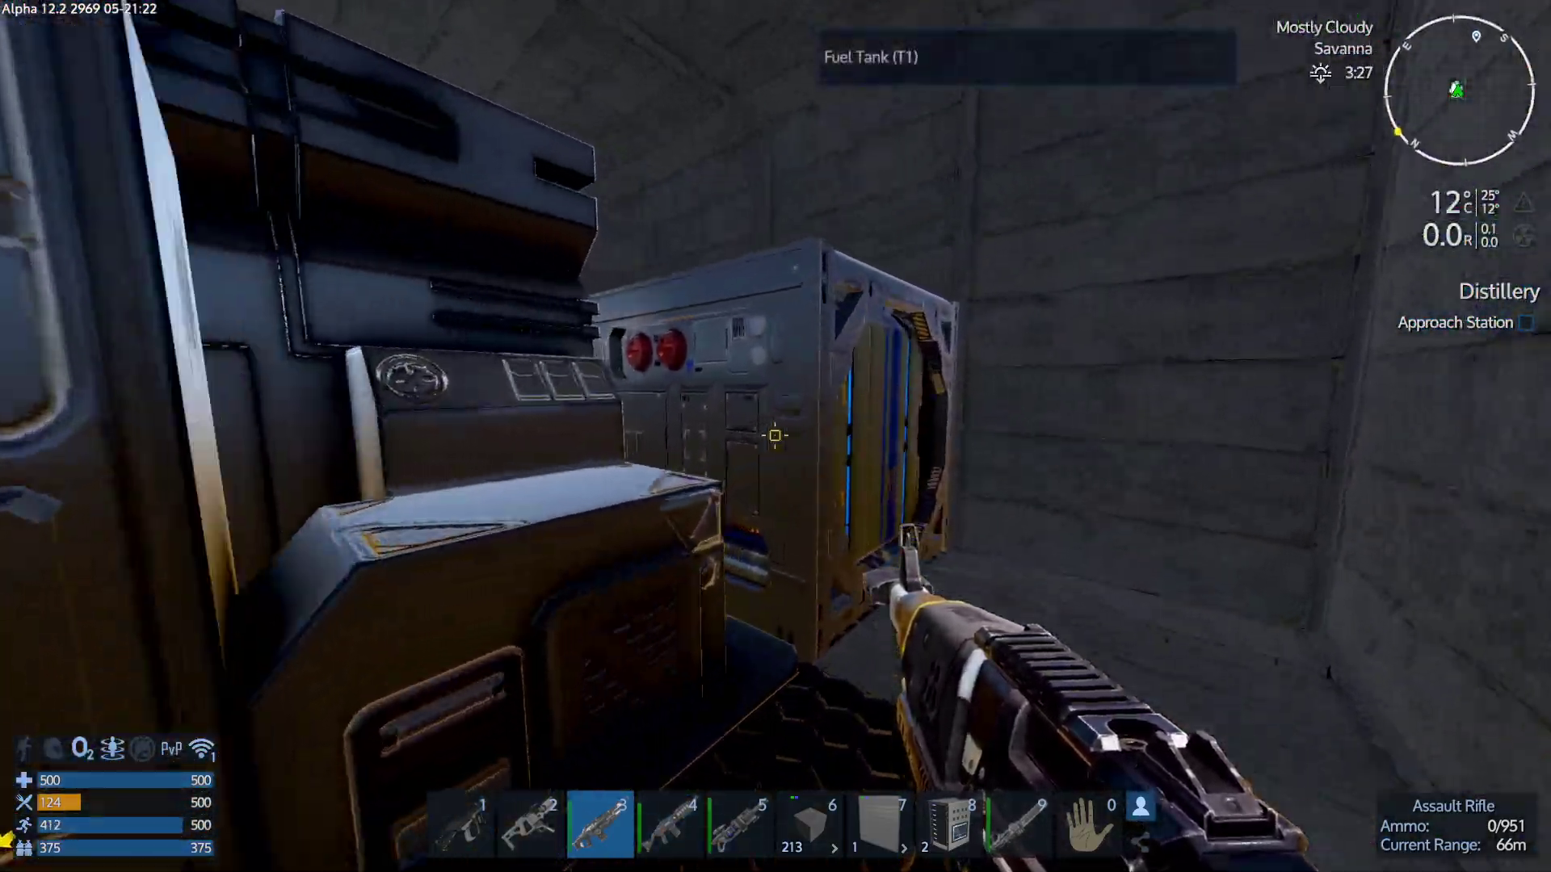
pyautogui.press('f')
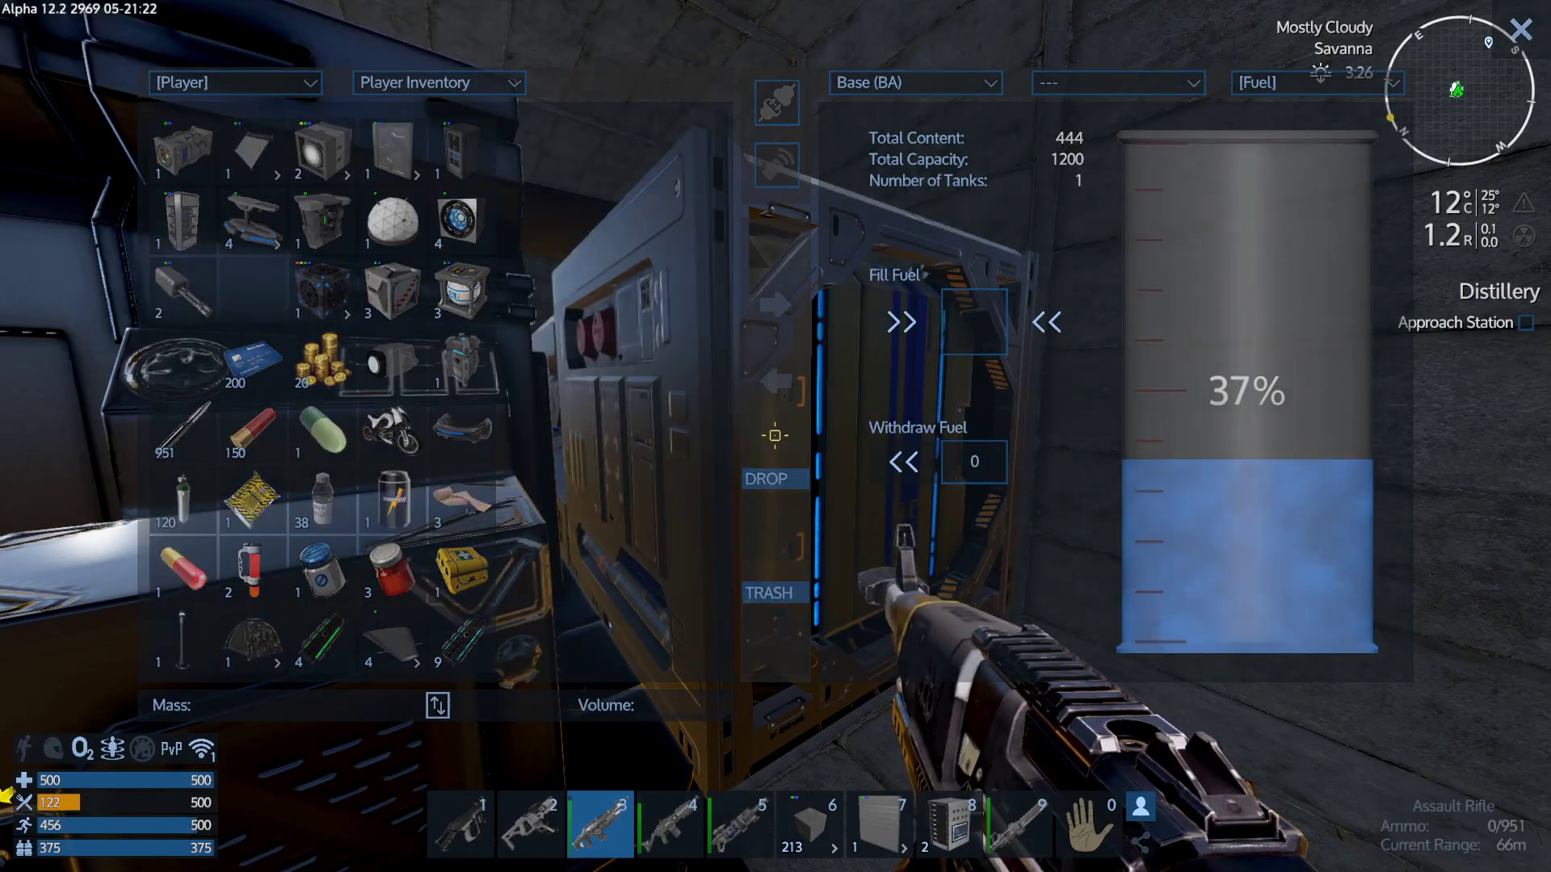
pyautogui.press('Escape')
pyautogui.press('w')
pyautogui.press('w')
pyautogui.press('f')
pyautogui.press('Escape')
pyautogui.press('w')
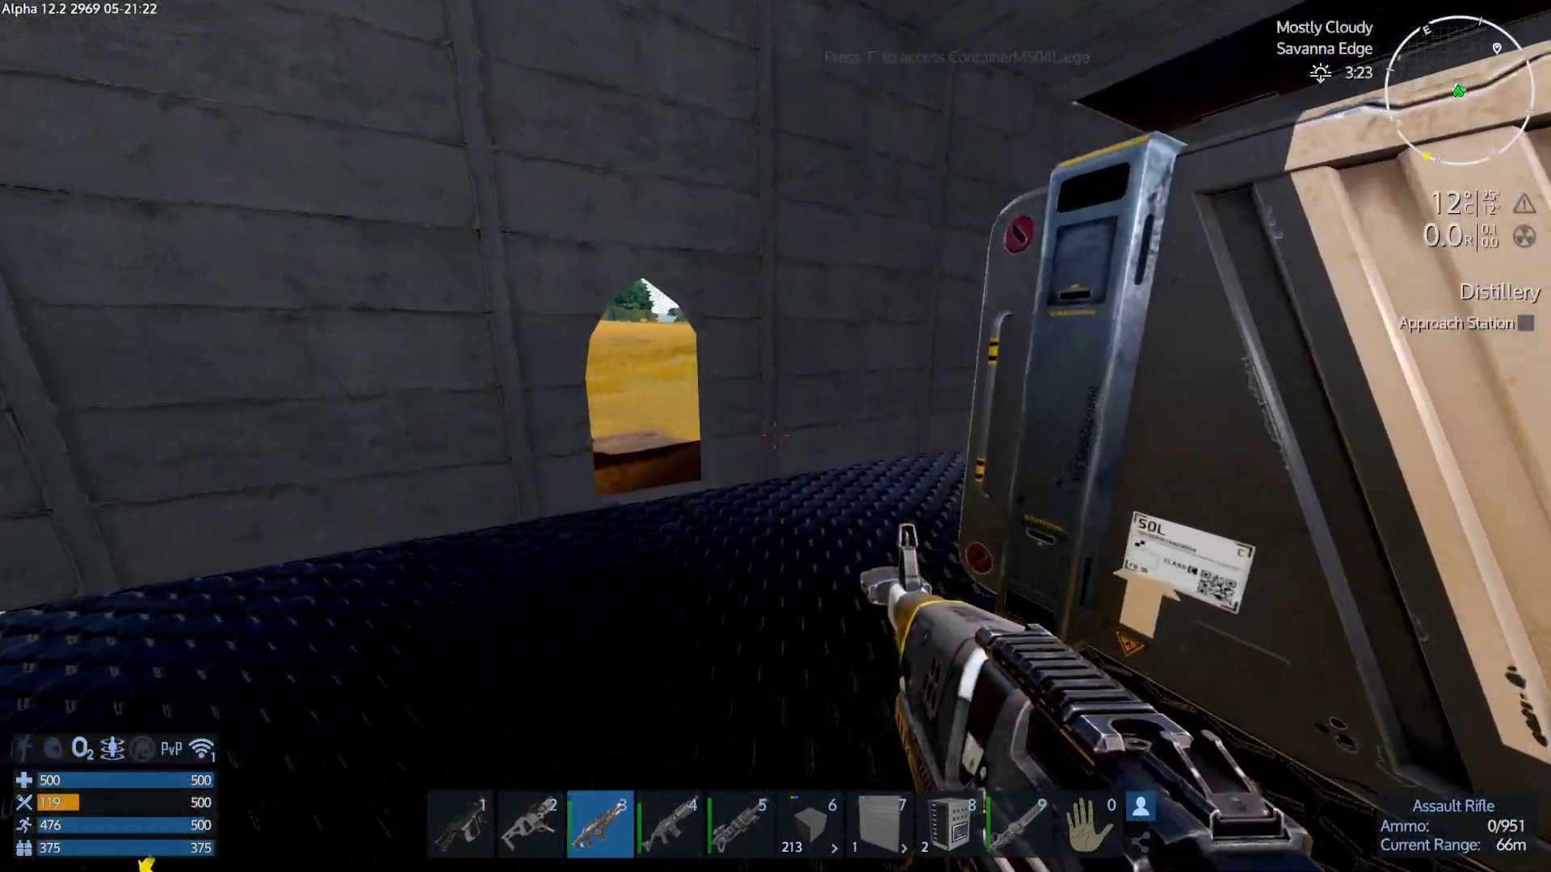
pyautogui.press('w')
pyautogui.press('w')
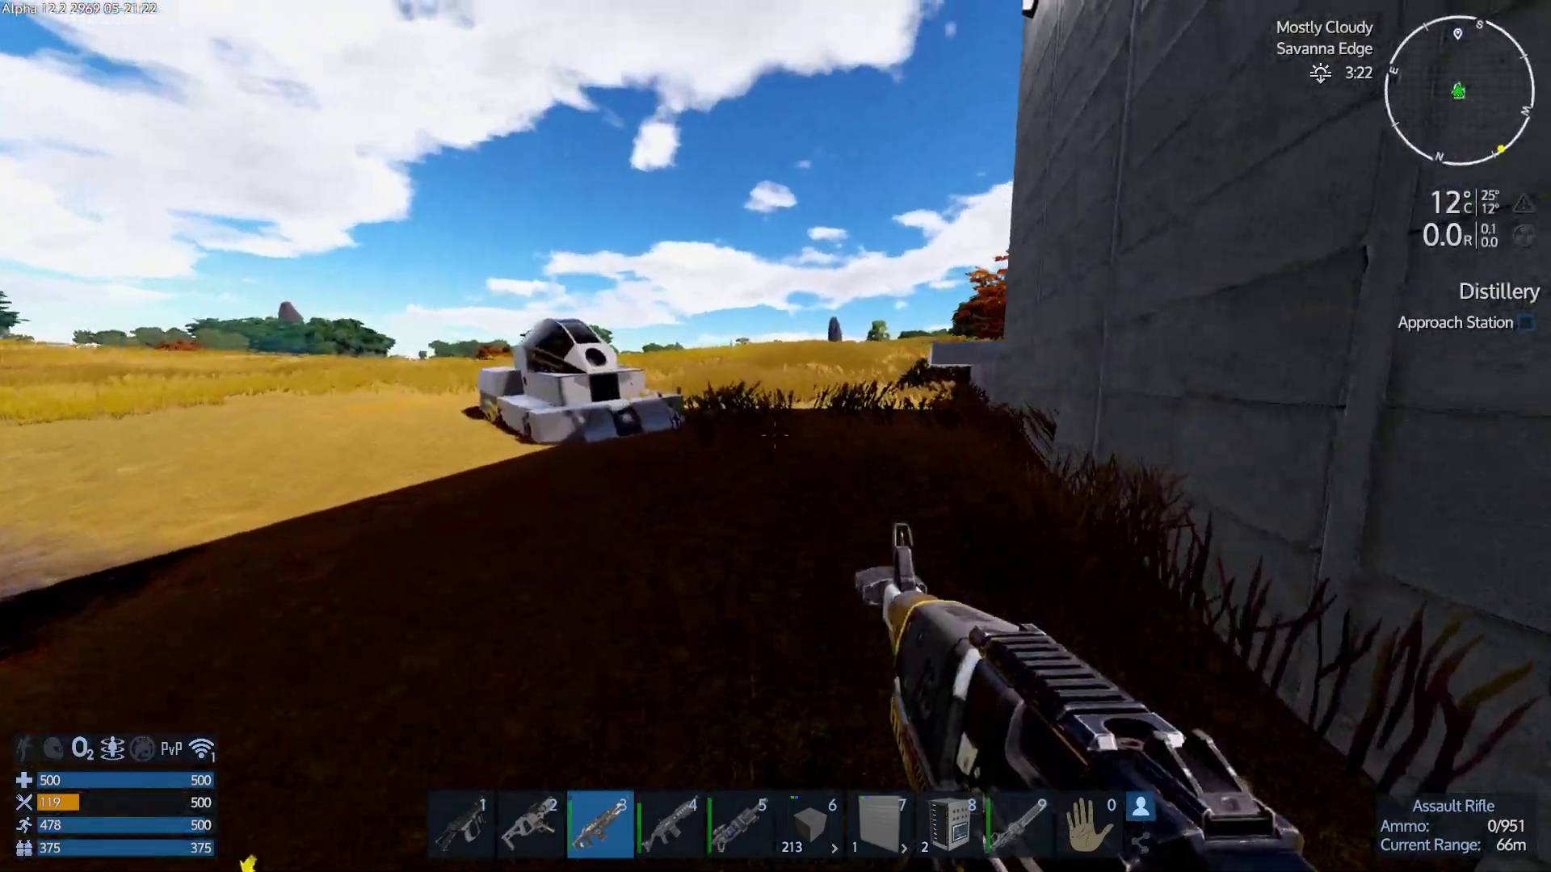
# Place a device from hotbar slot 6 into the vessel deck's opening.
pyautogui.press('6')
pyautogui.press('w')
pyautogui.press('w')
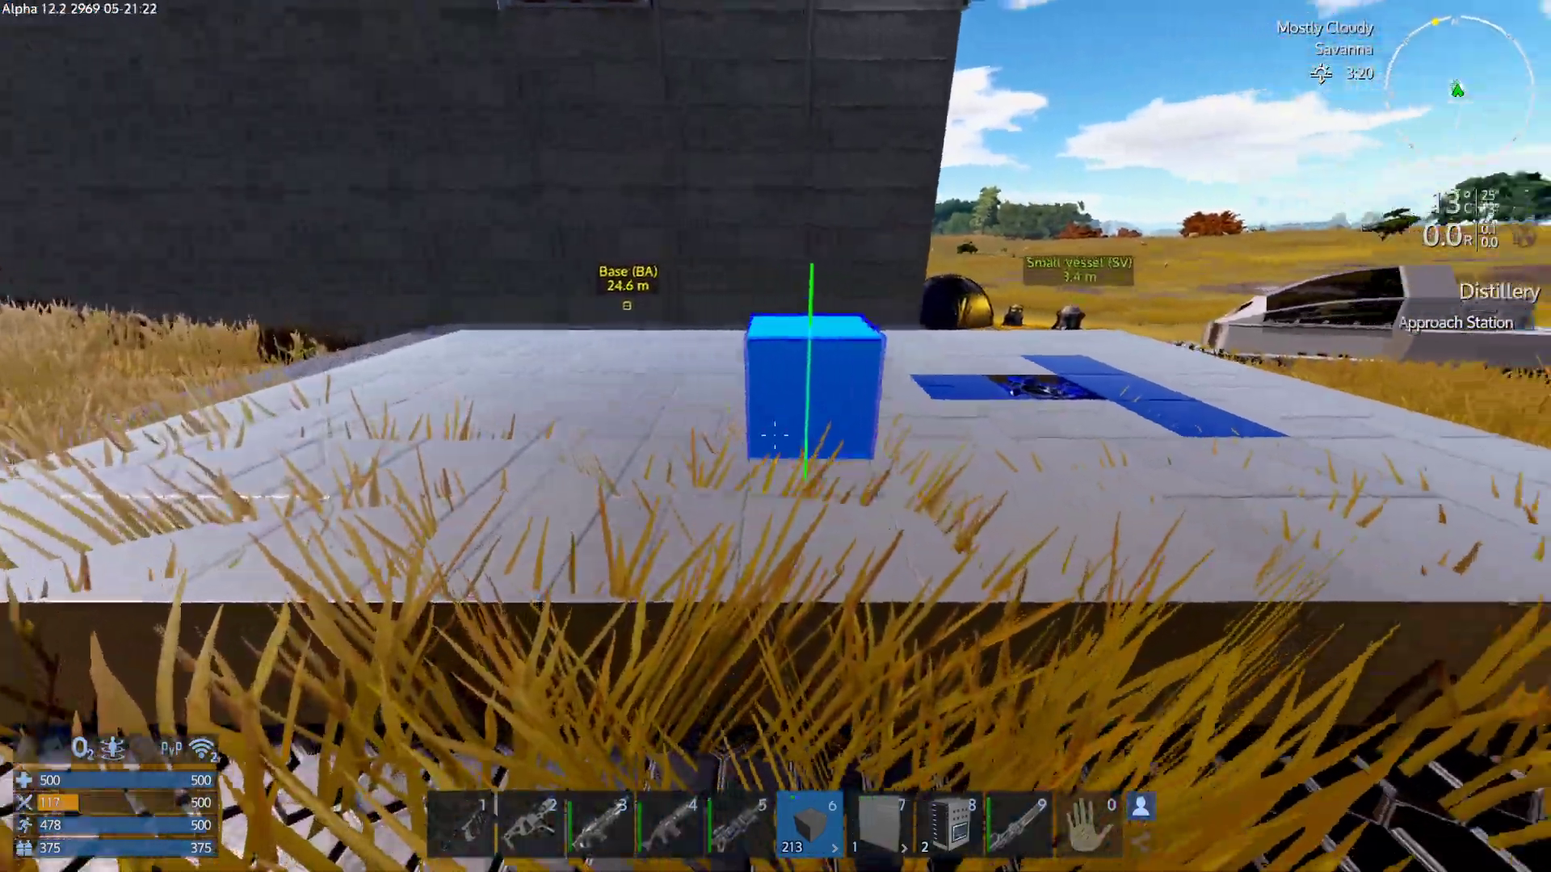
pyautogui.press('w')
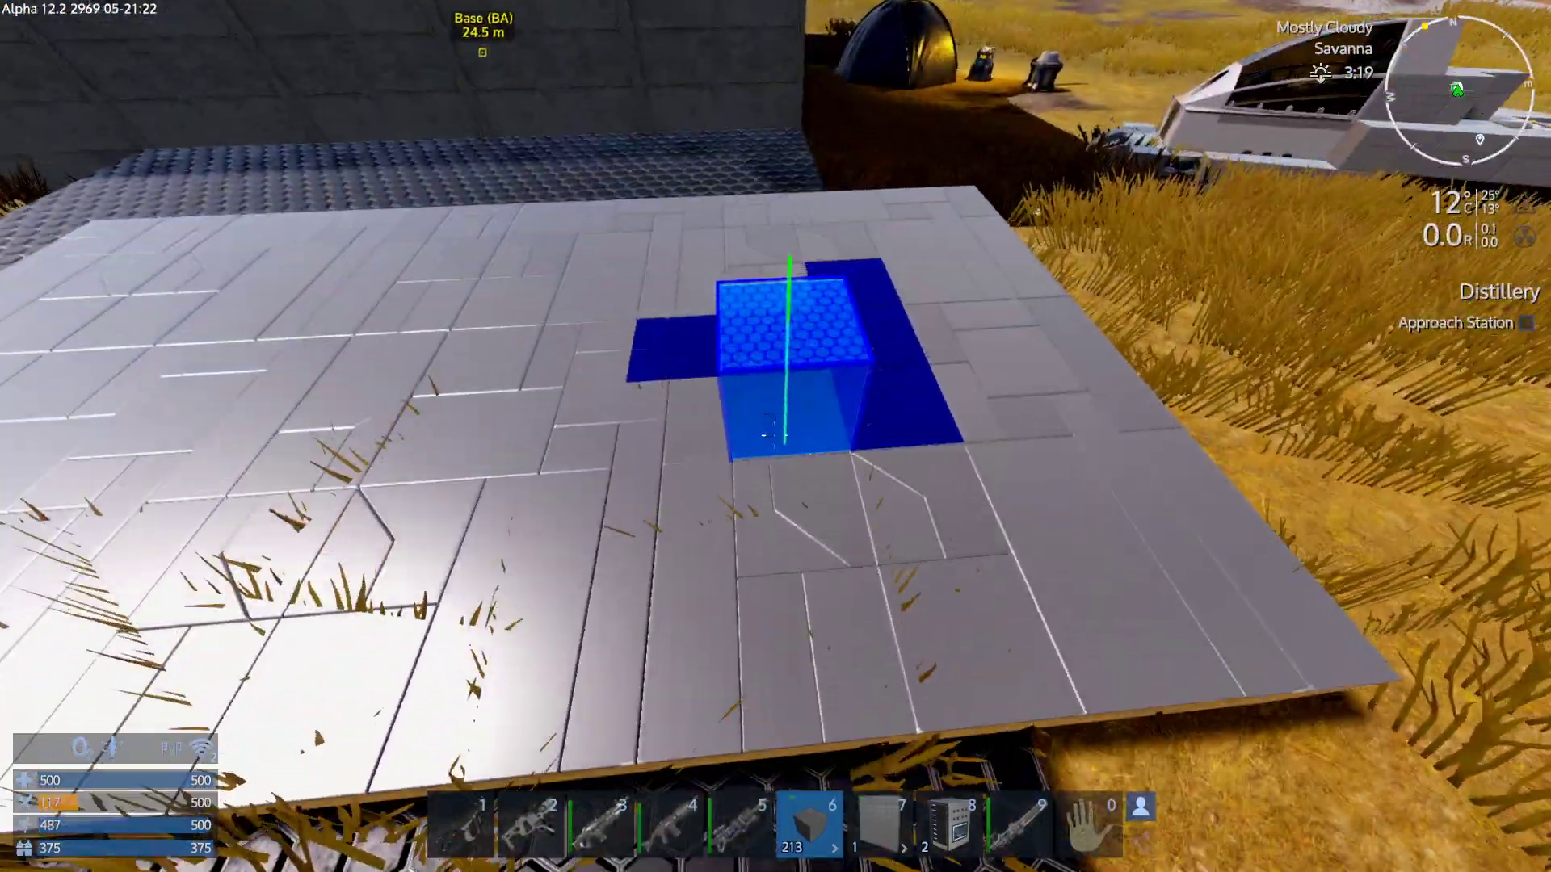
pyautogui.click(775, 437)
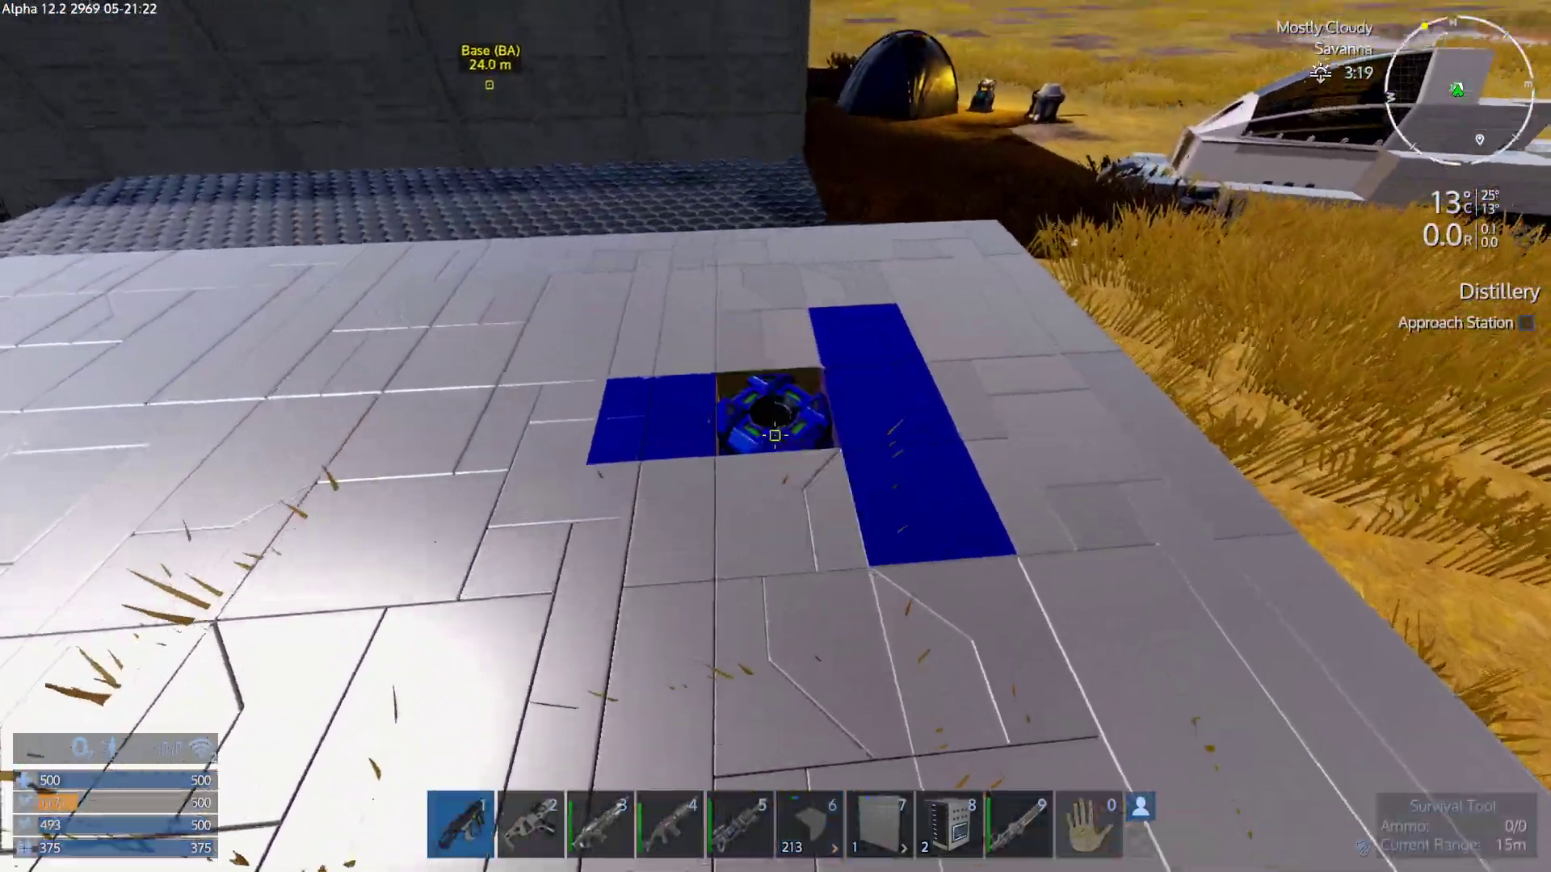
pyautogui.press('1')
pyautogui.press('s')
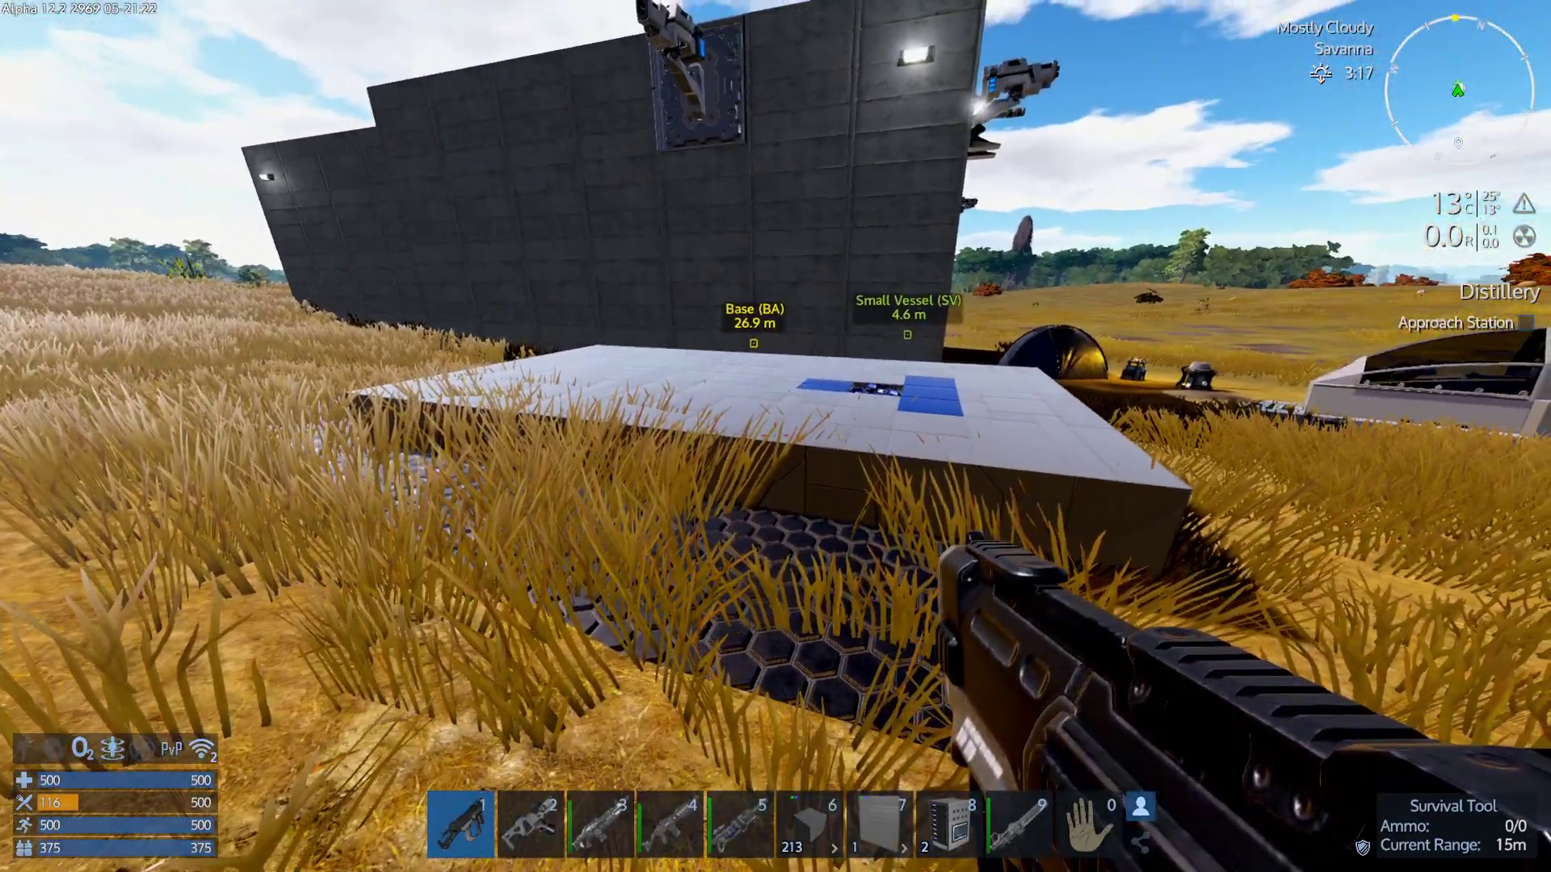
# Reselect the block and move its preview onto the platform edge.
pyautogui.press('6')
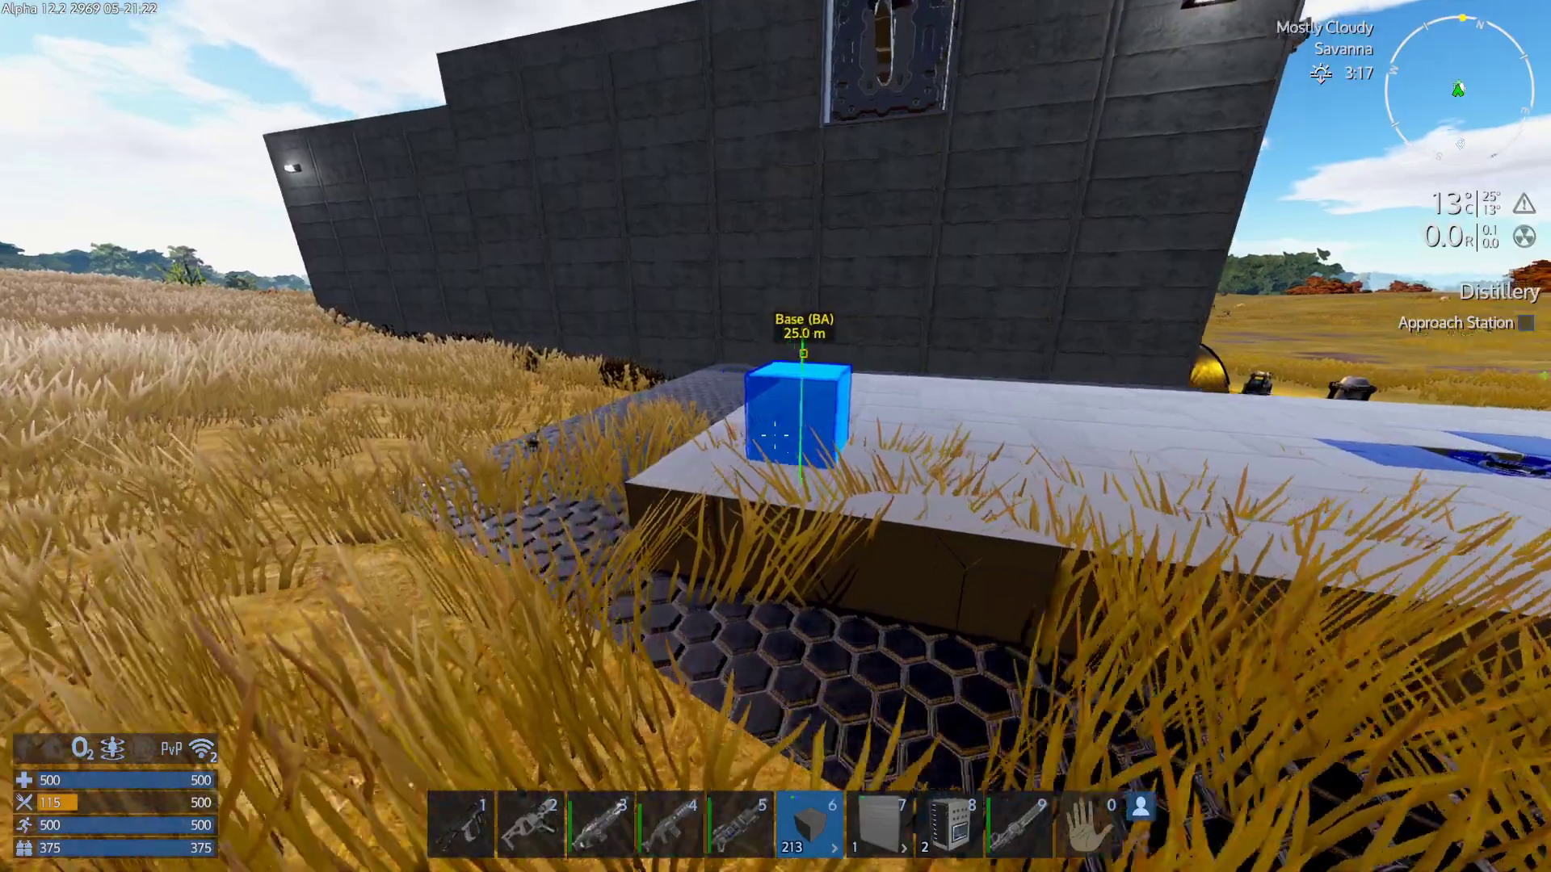
pyautogui.press('w')
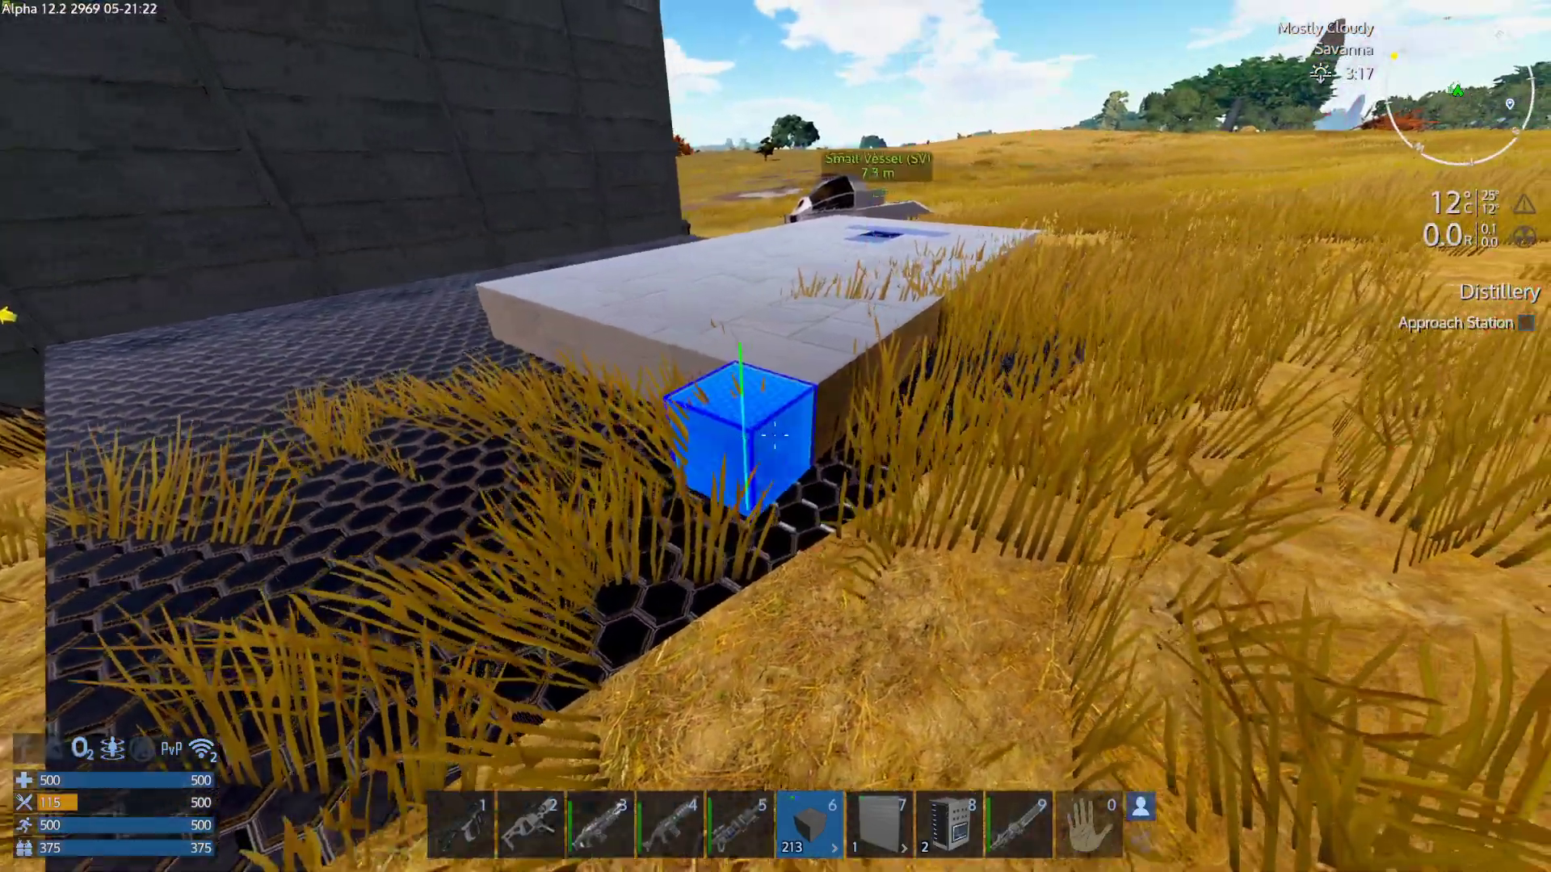
pyautogui.press('w')
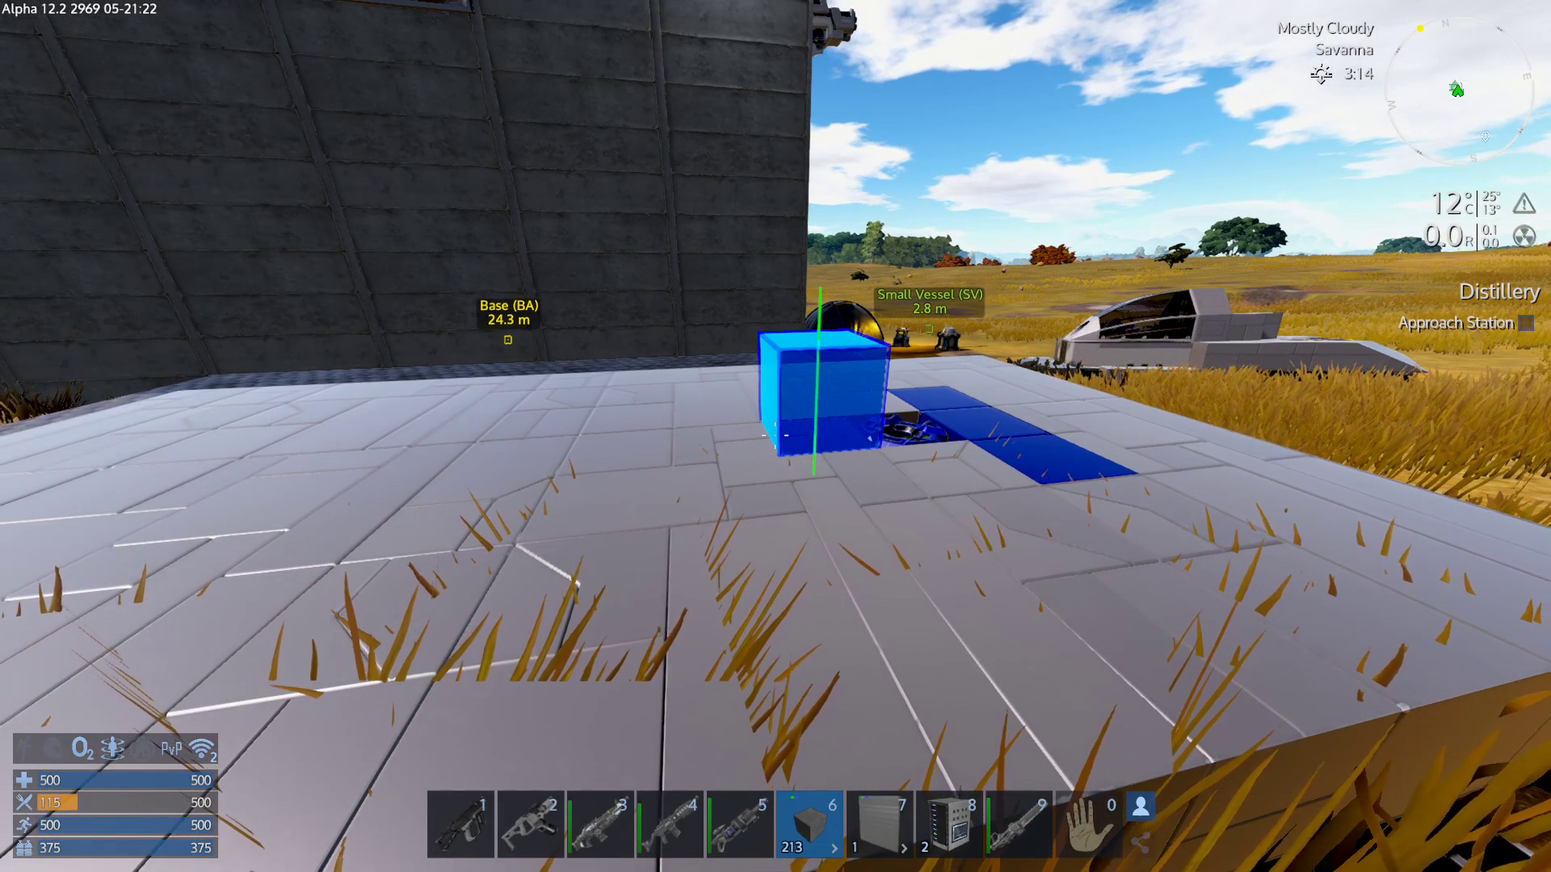
pyautogui.press('w')
pyautogui.press('a')
pyautogui.press('d')
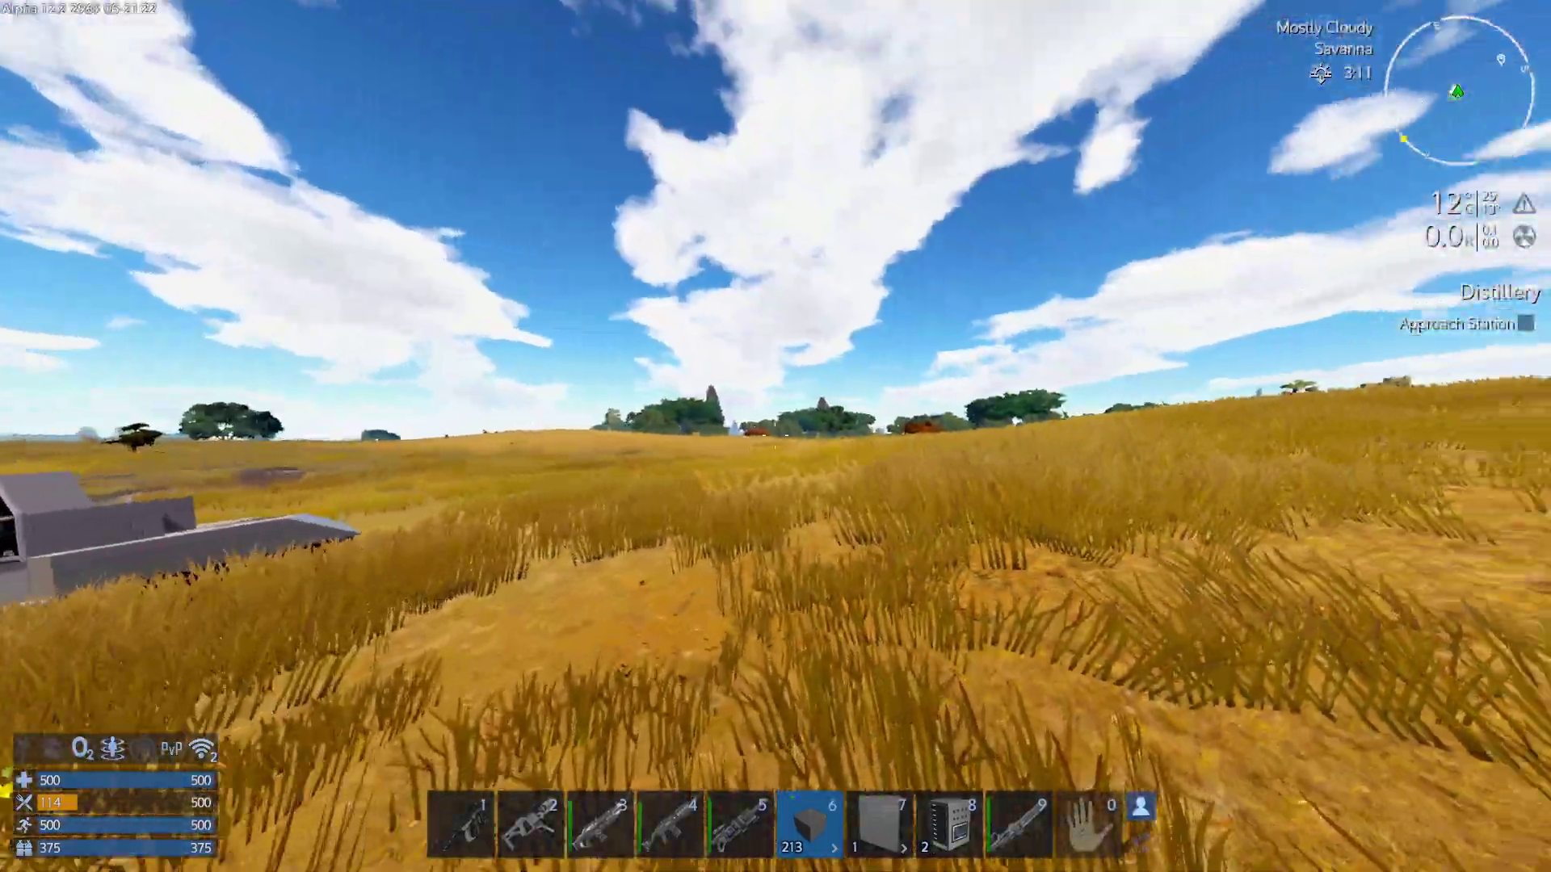
pyautogui.press('w')
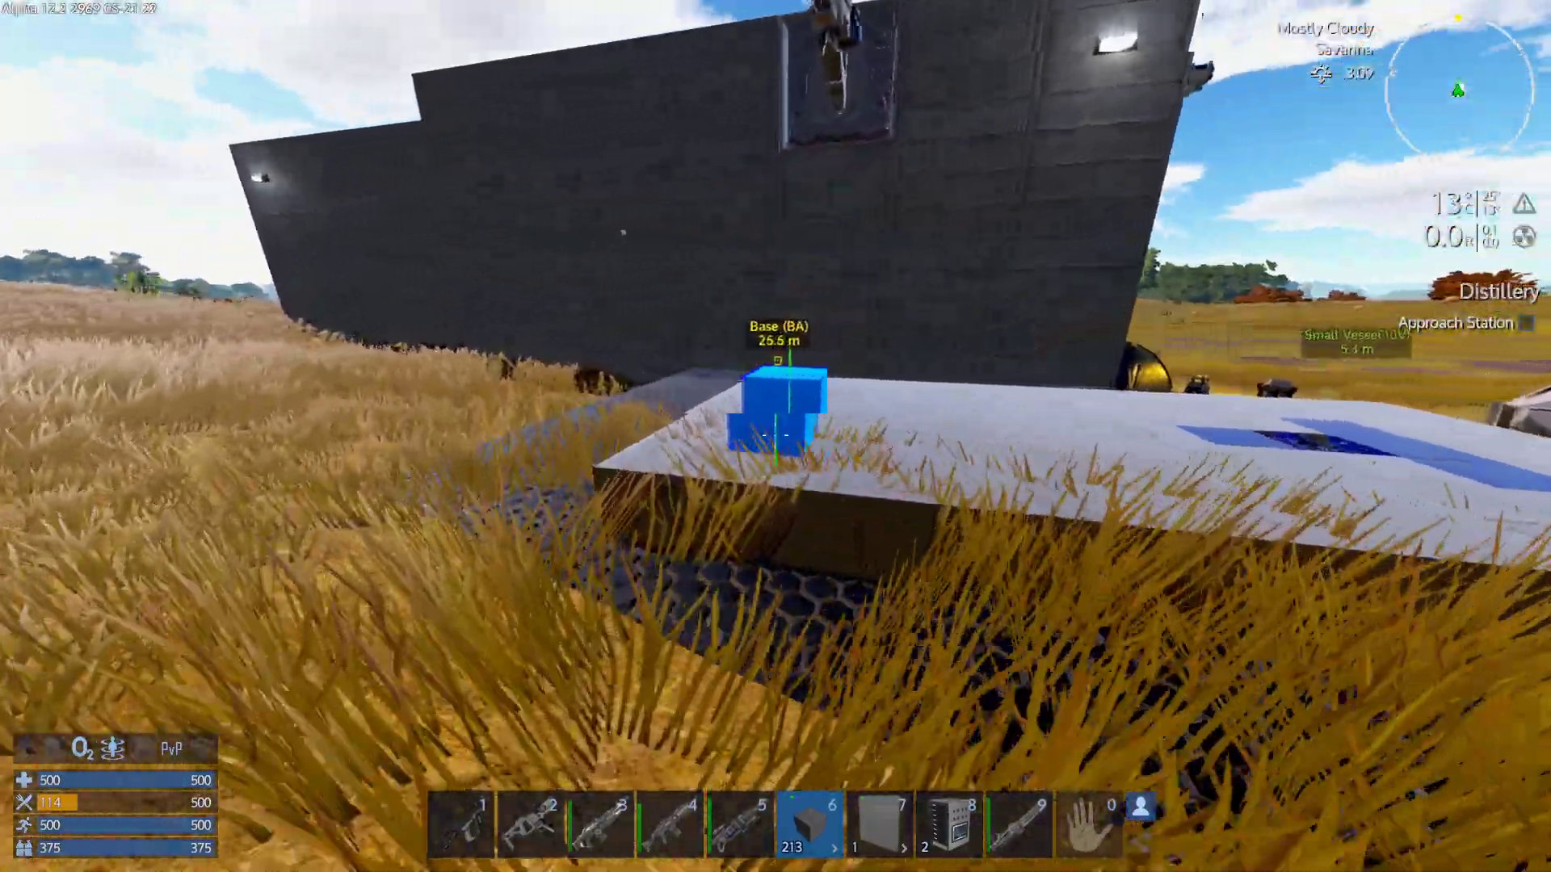
pyautogui.press('w')
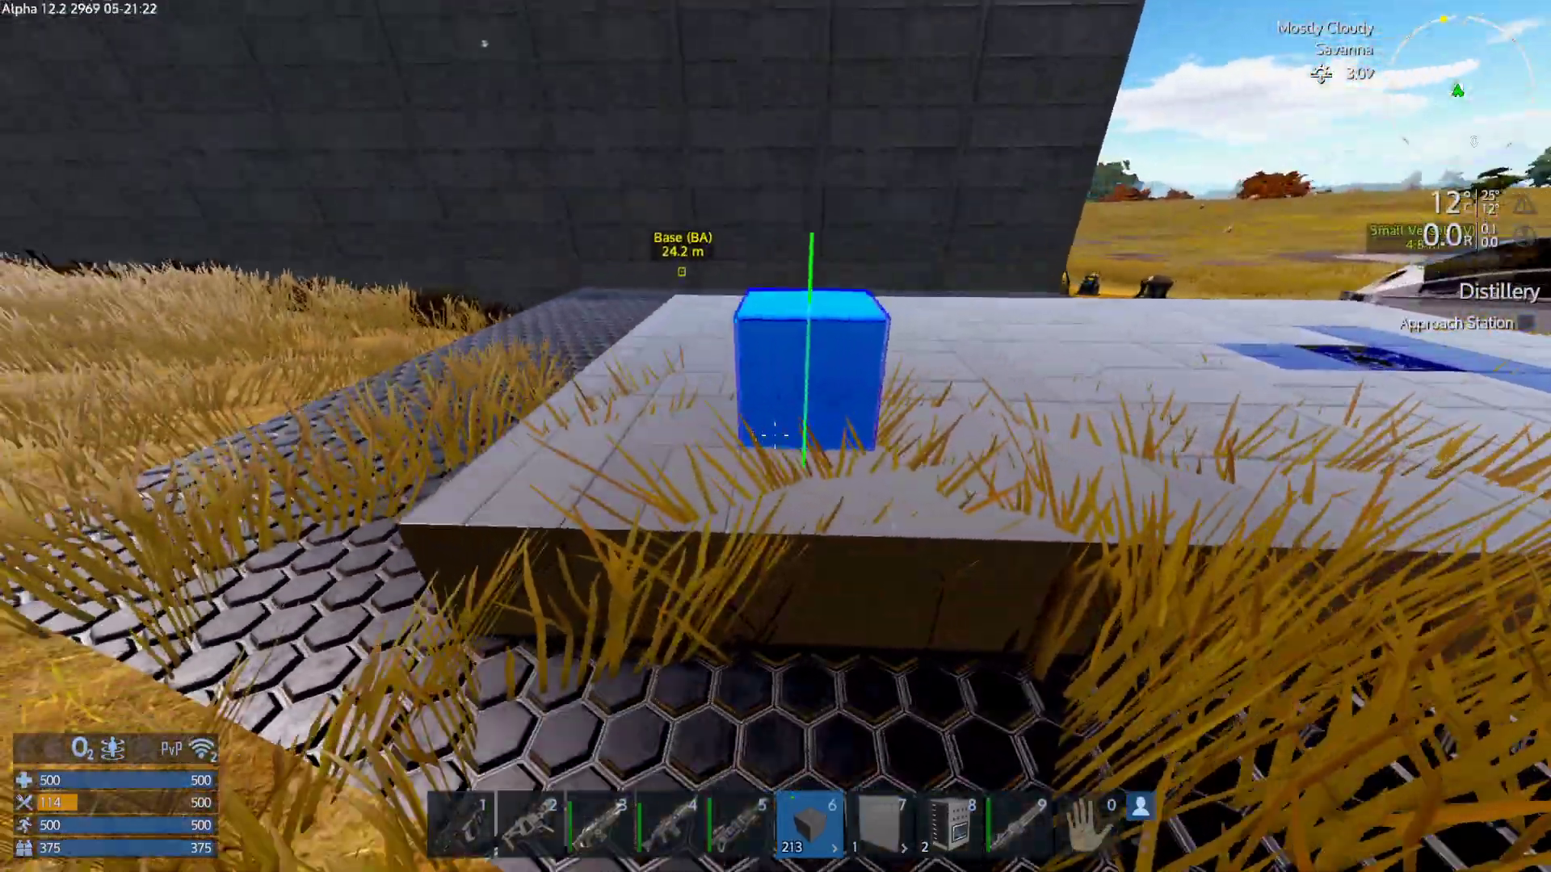
# Circle the platform front to check the block preview beside the hatch.
pyautogui.press('a')
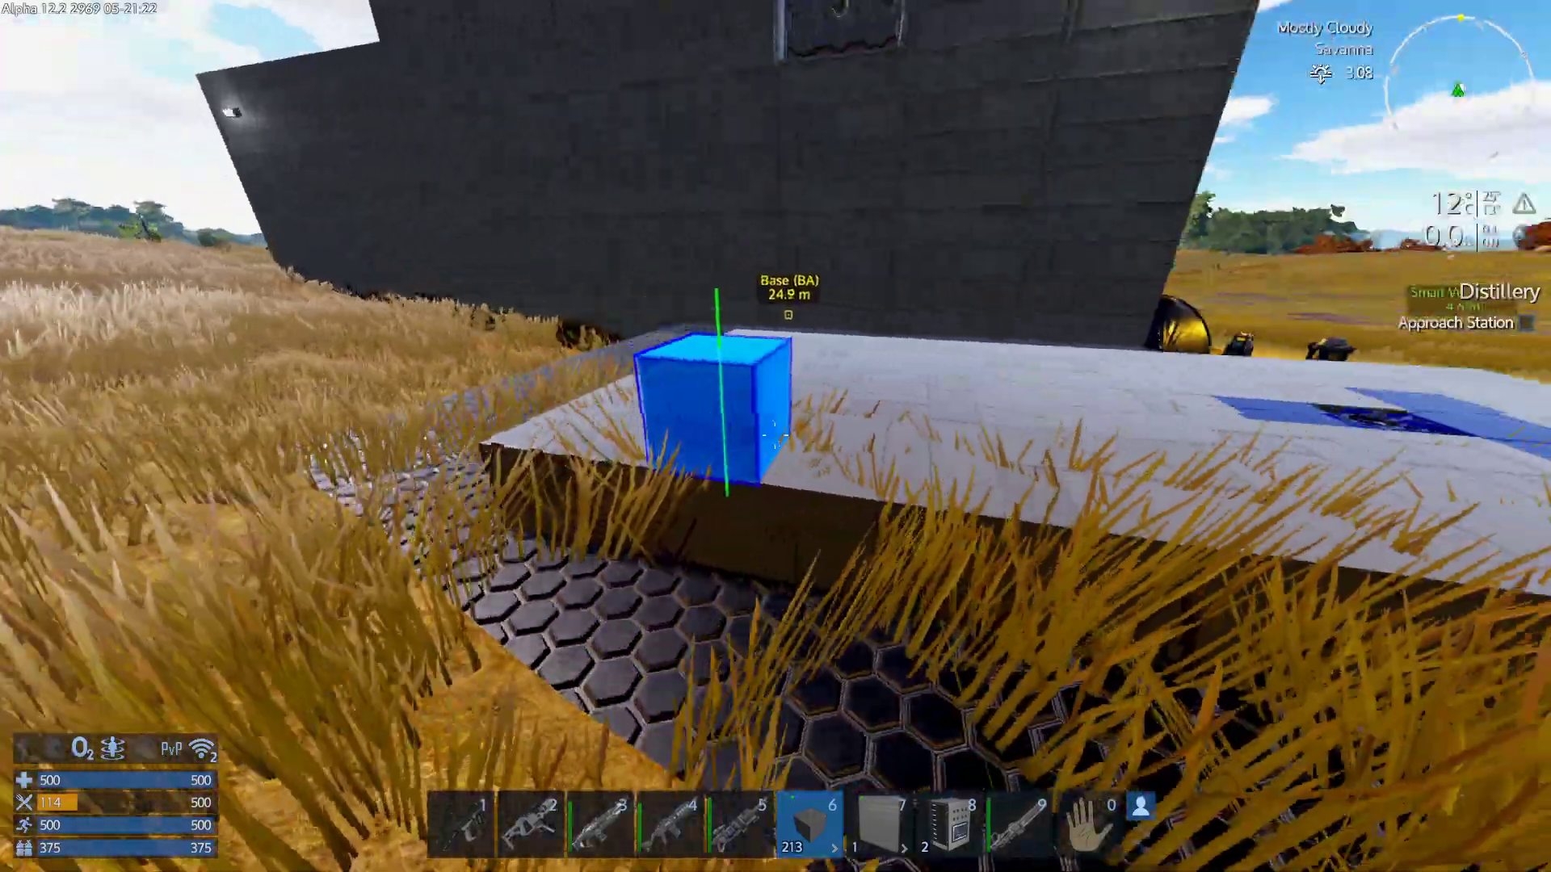
pyautogui.press('a')
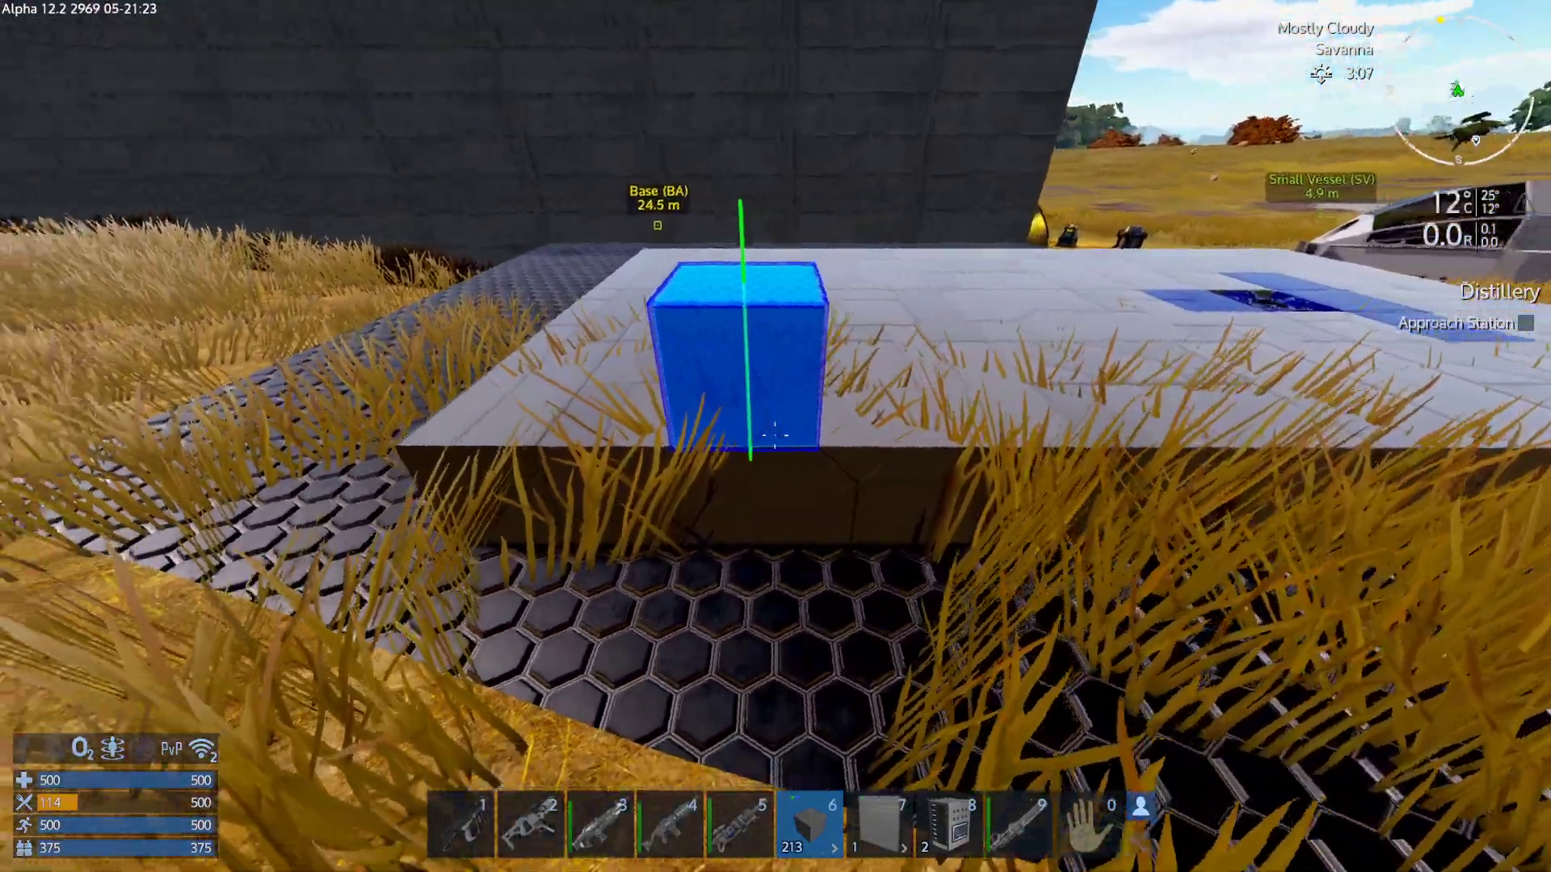
pyautogui.press('d')
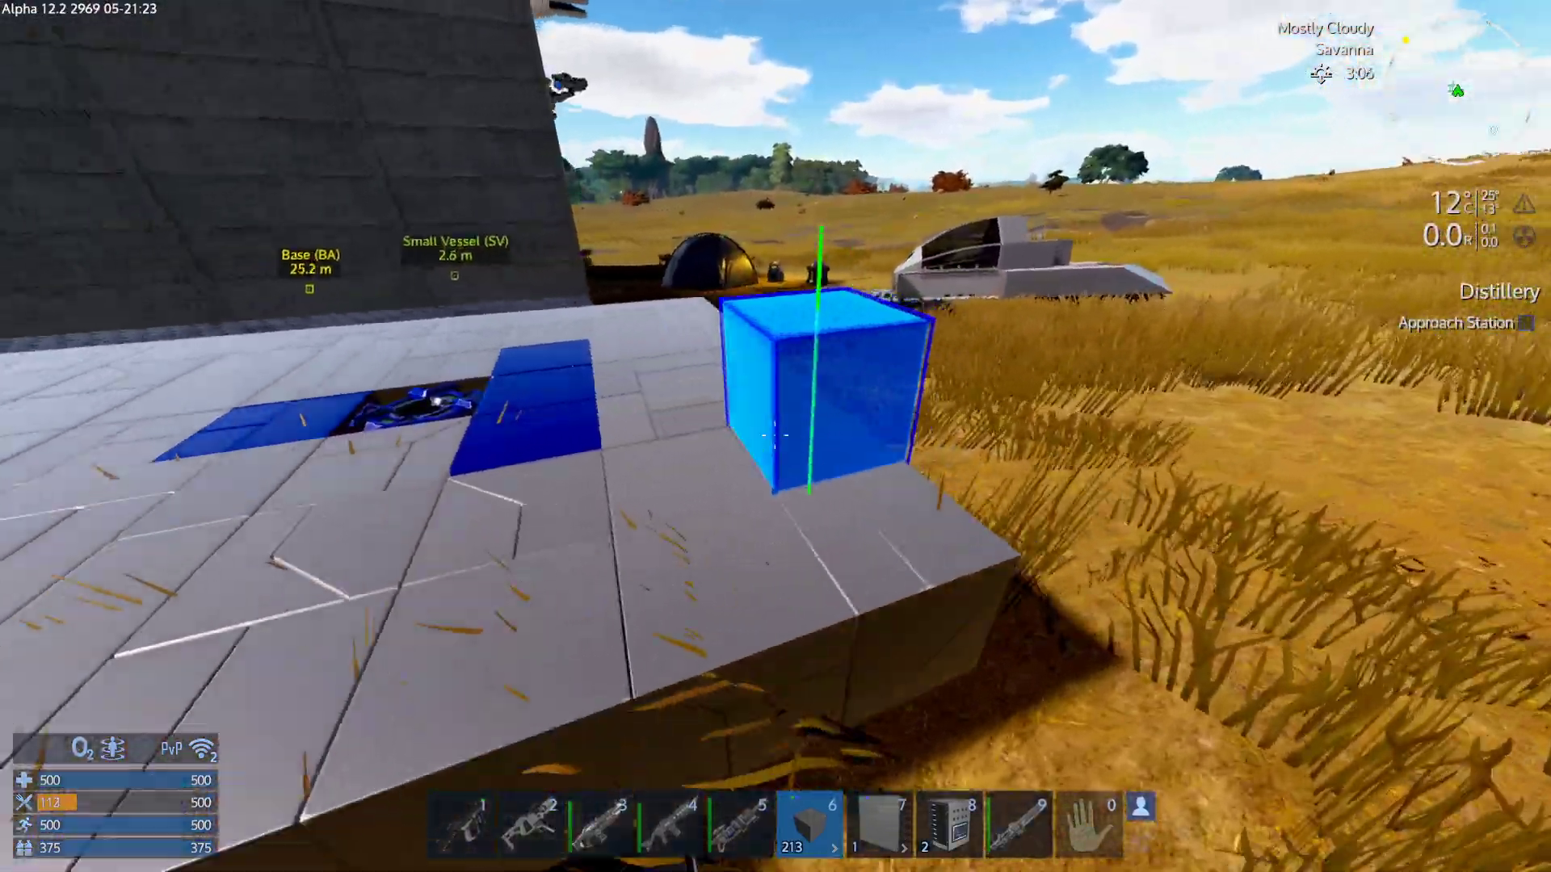
pyautogui.press('w')
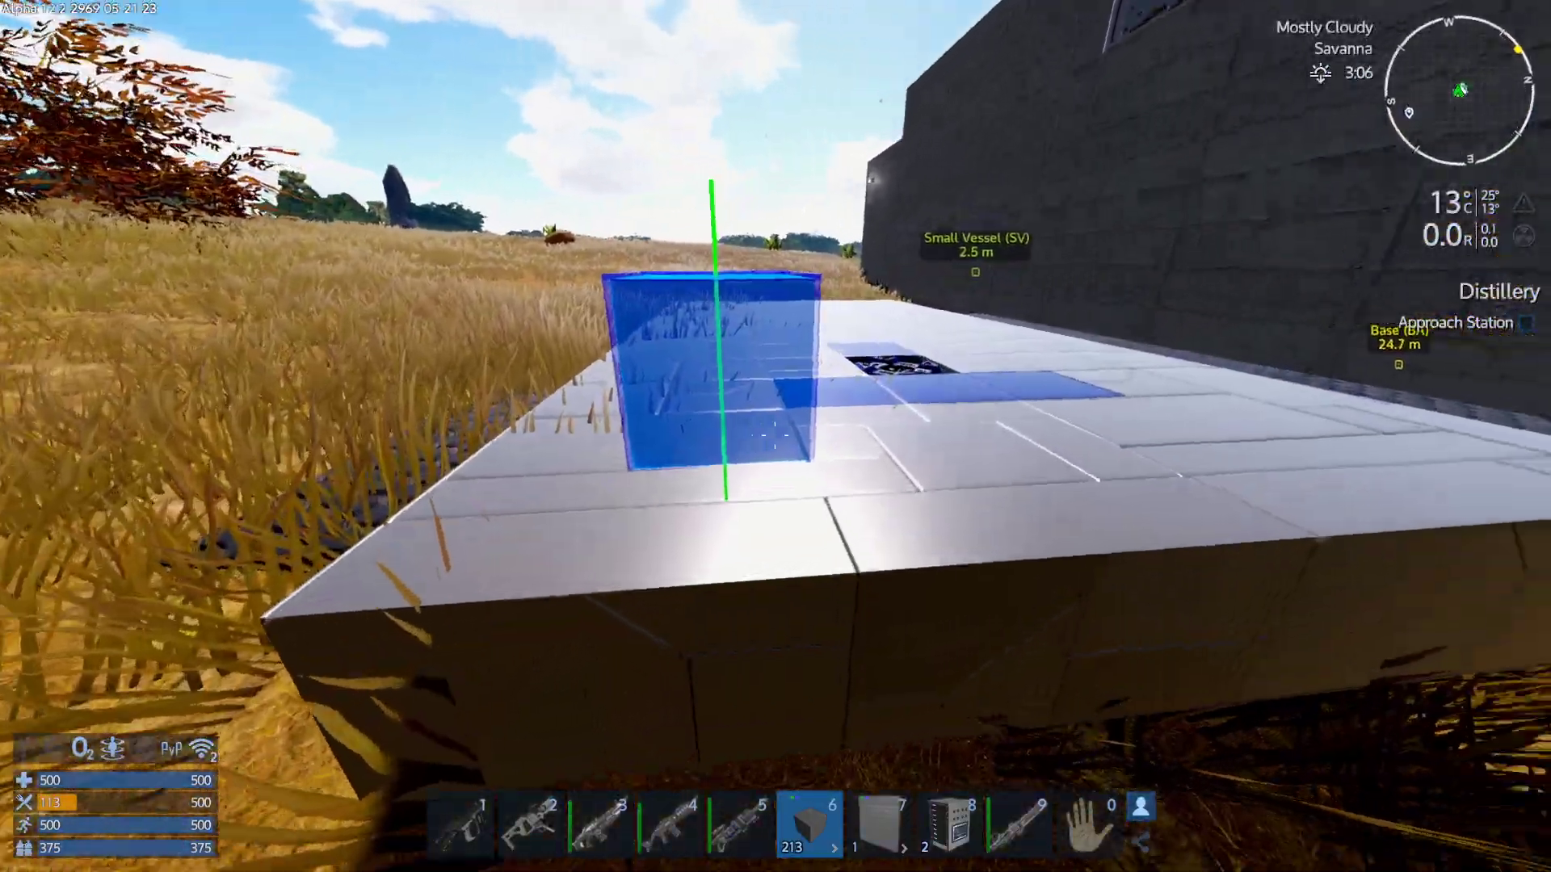
pyautogui.press('w')
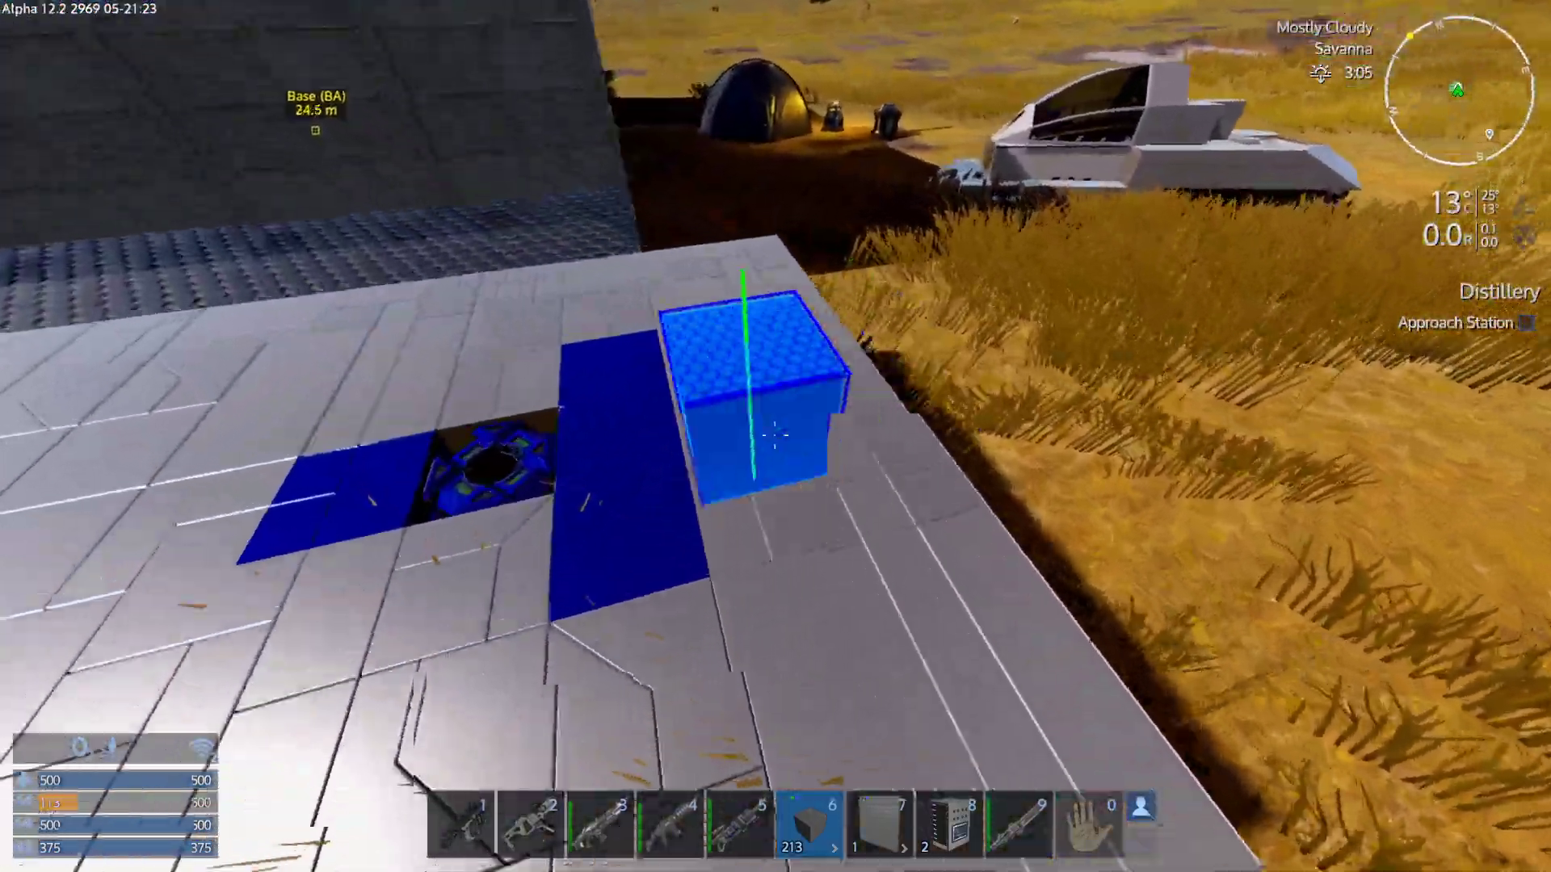
pyautogui.press('w')
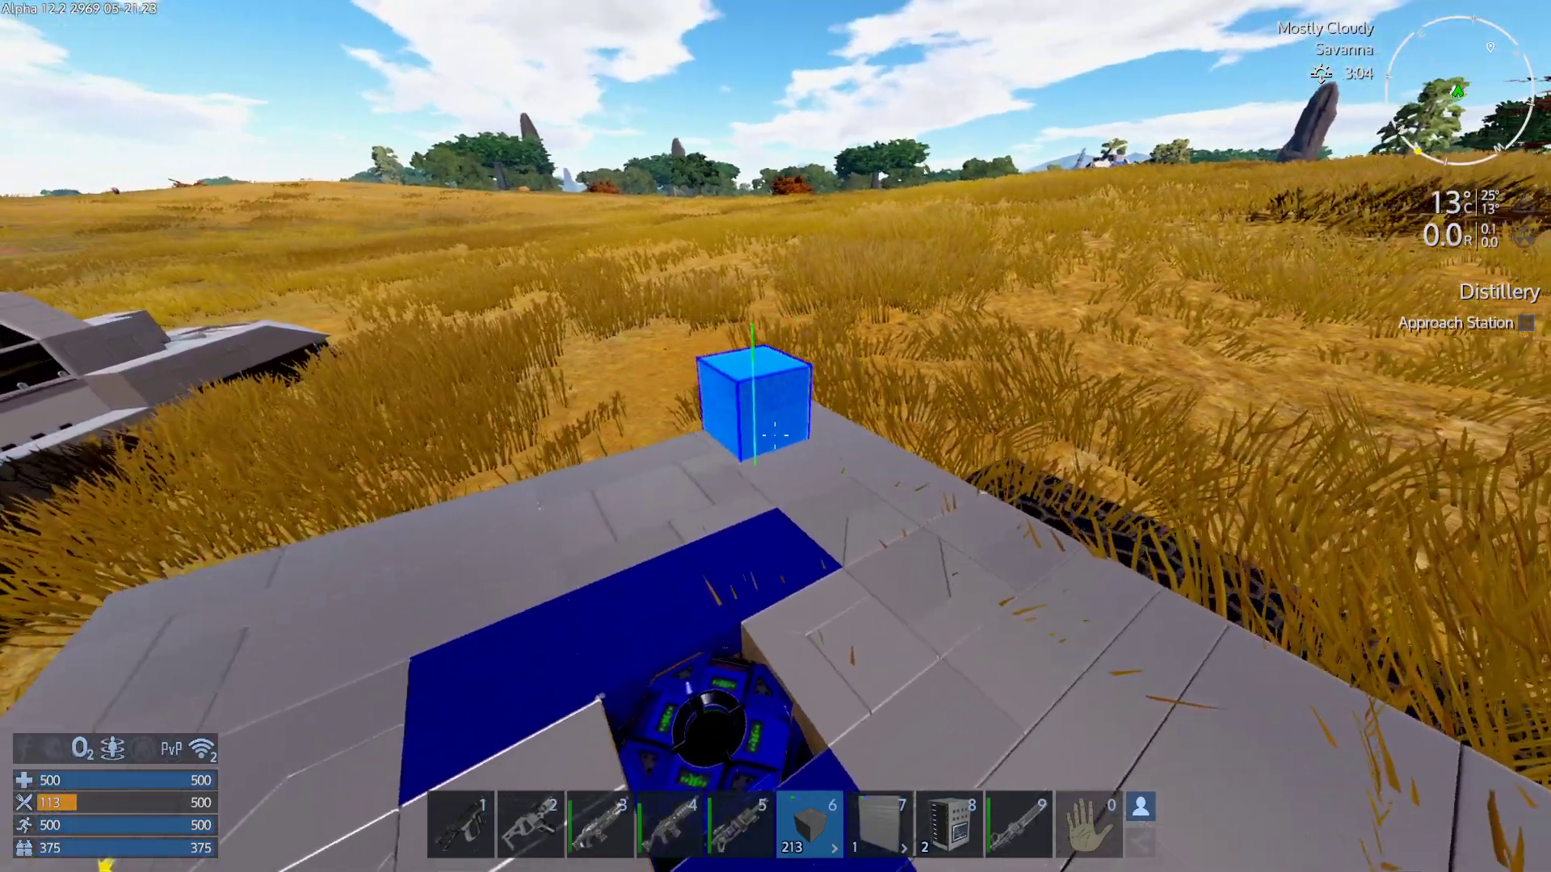
pyautogui.press('w')
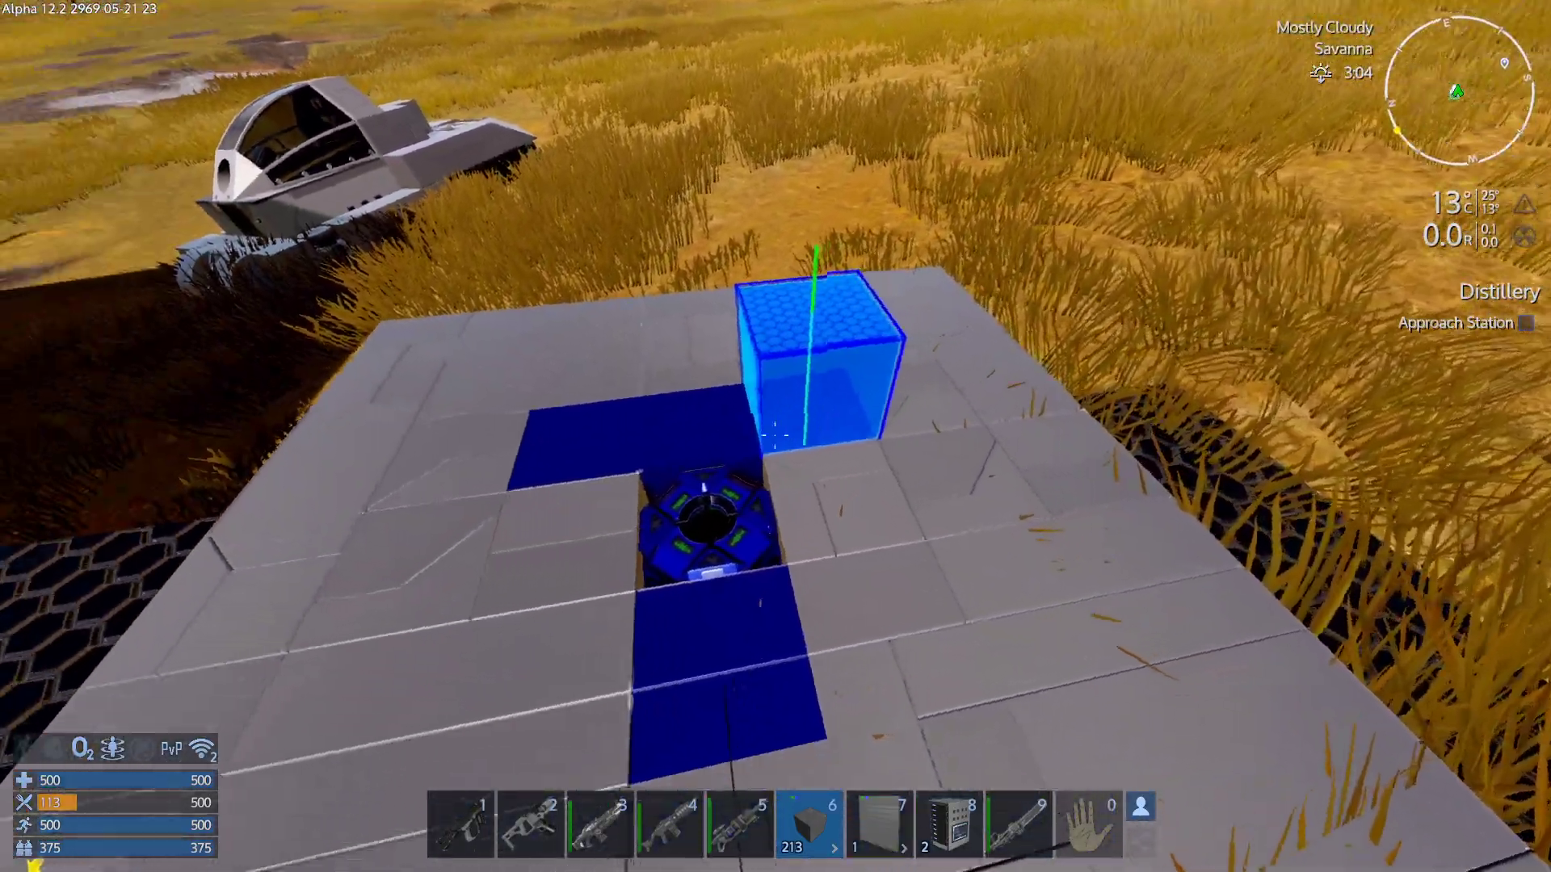
pyautogui.press('s')
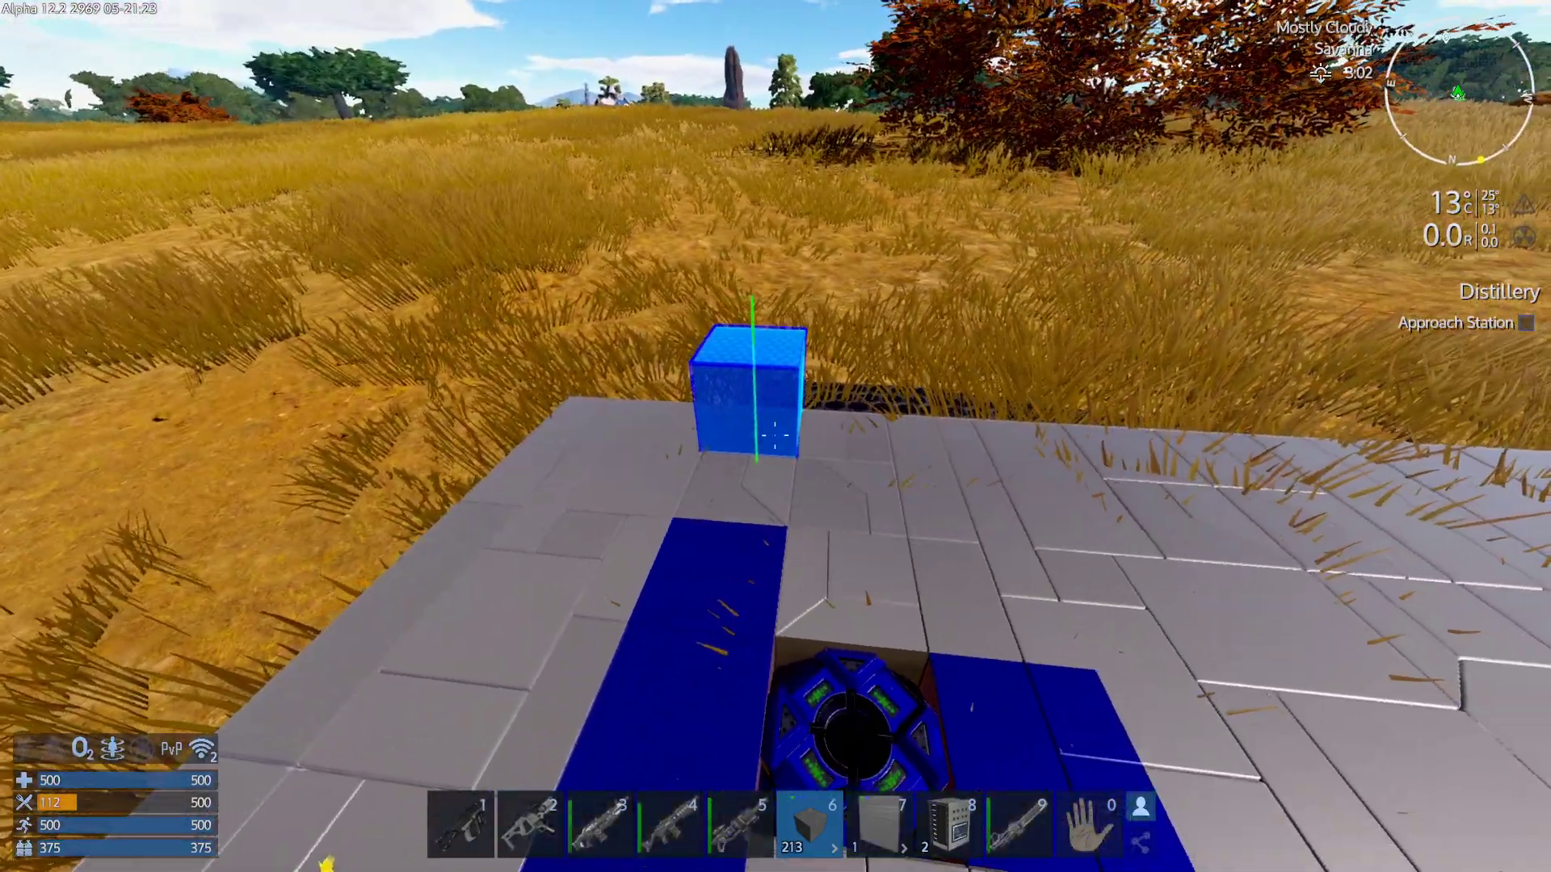
pyautogui.press('a')
pyautogui.press('d')
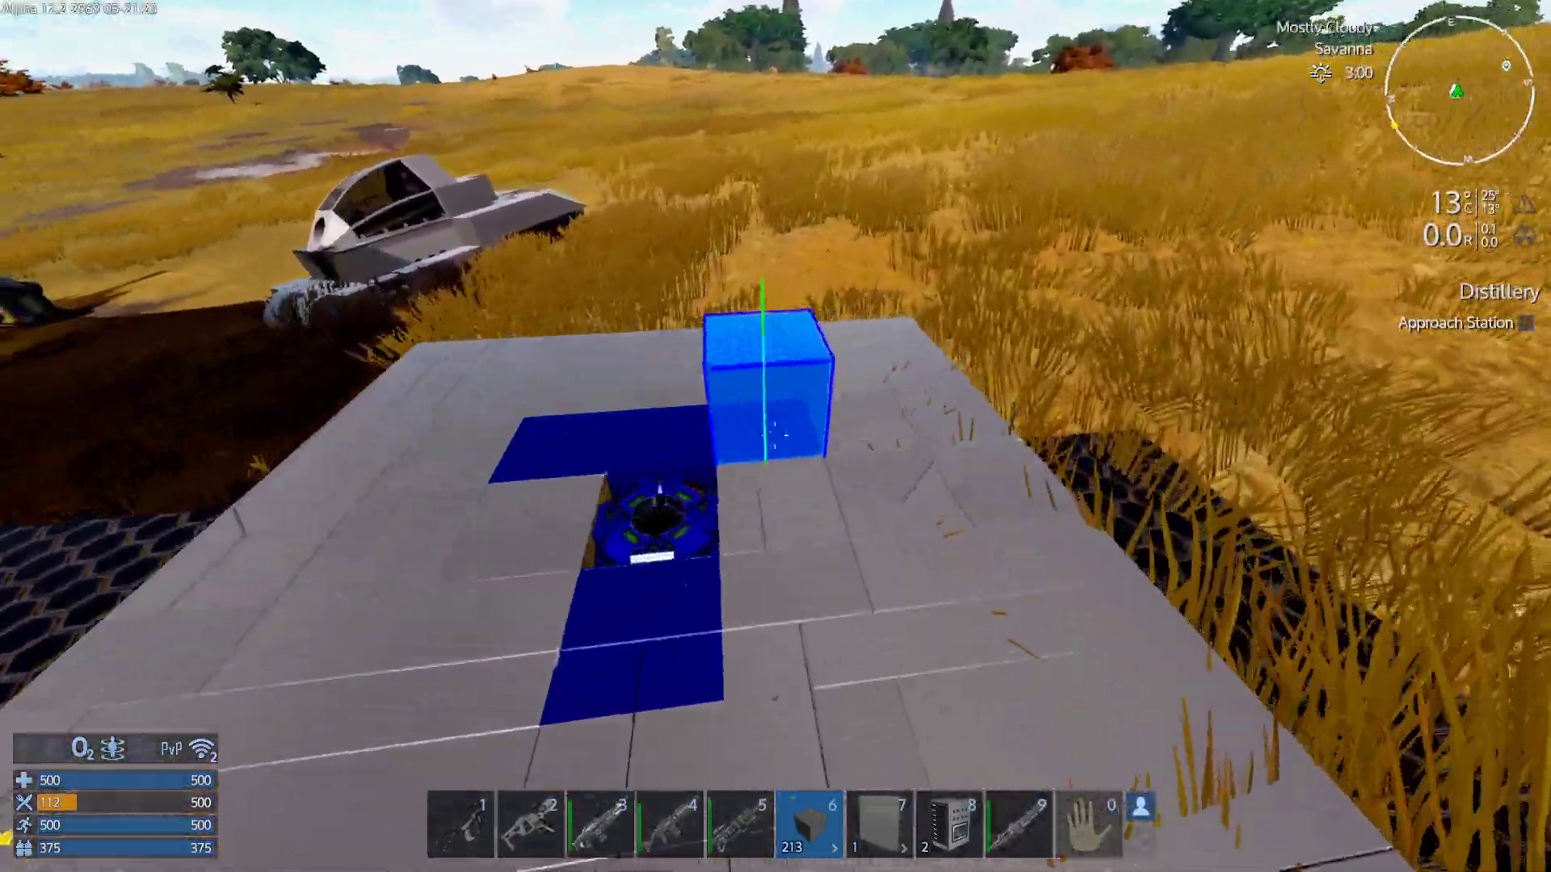
# Place the first steel blocks along the deck's side edge.
pyautogui.press('w')
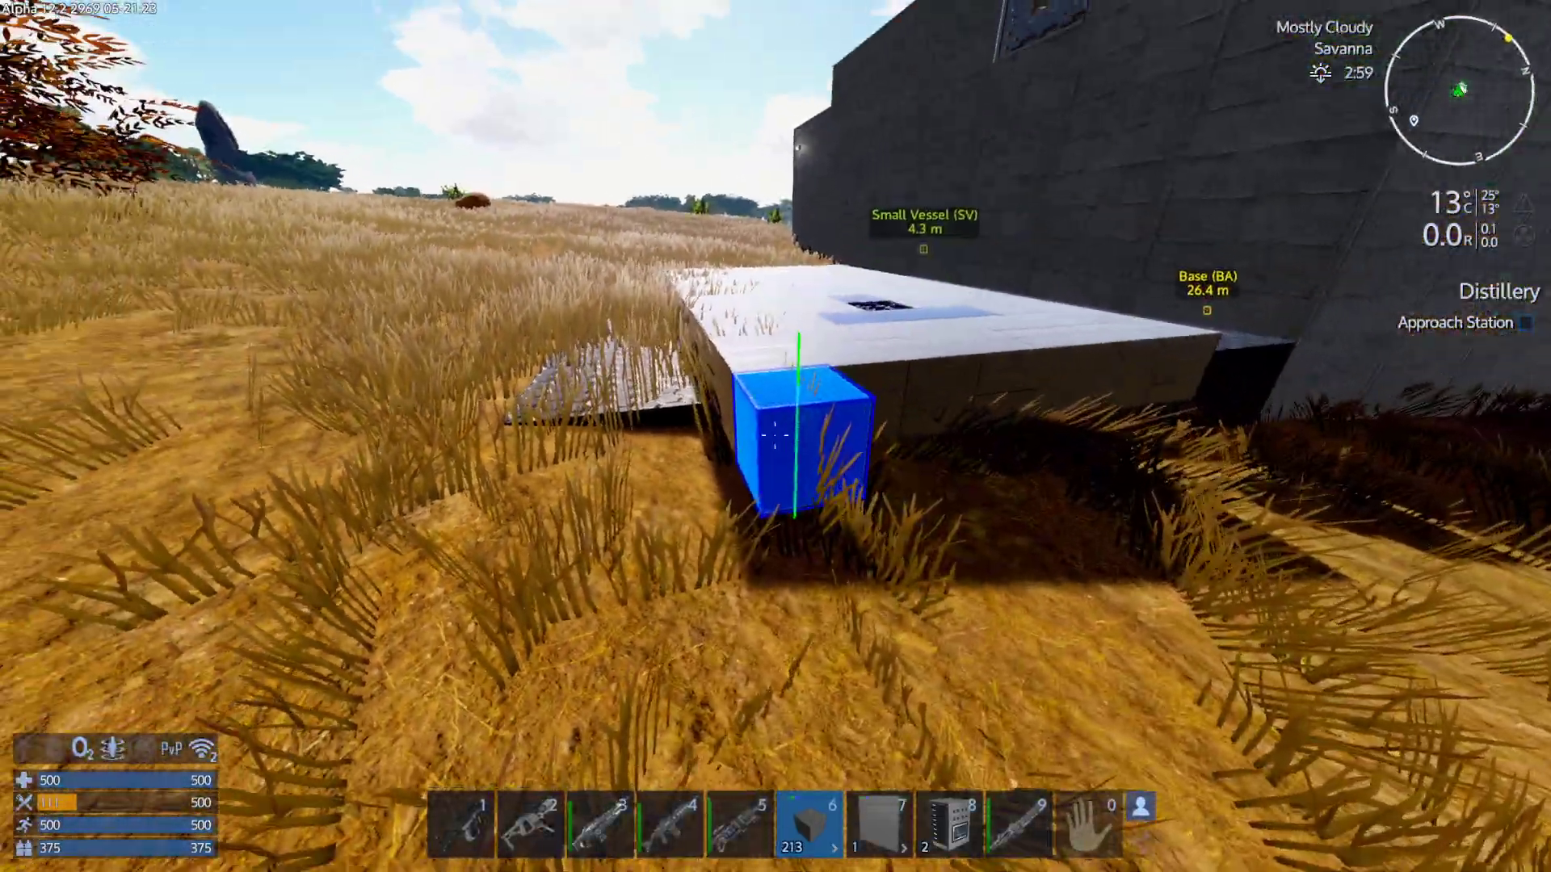
pyautogui.click(775, 436)
pyautogui.click(776, 437)
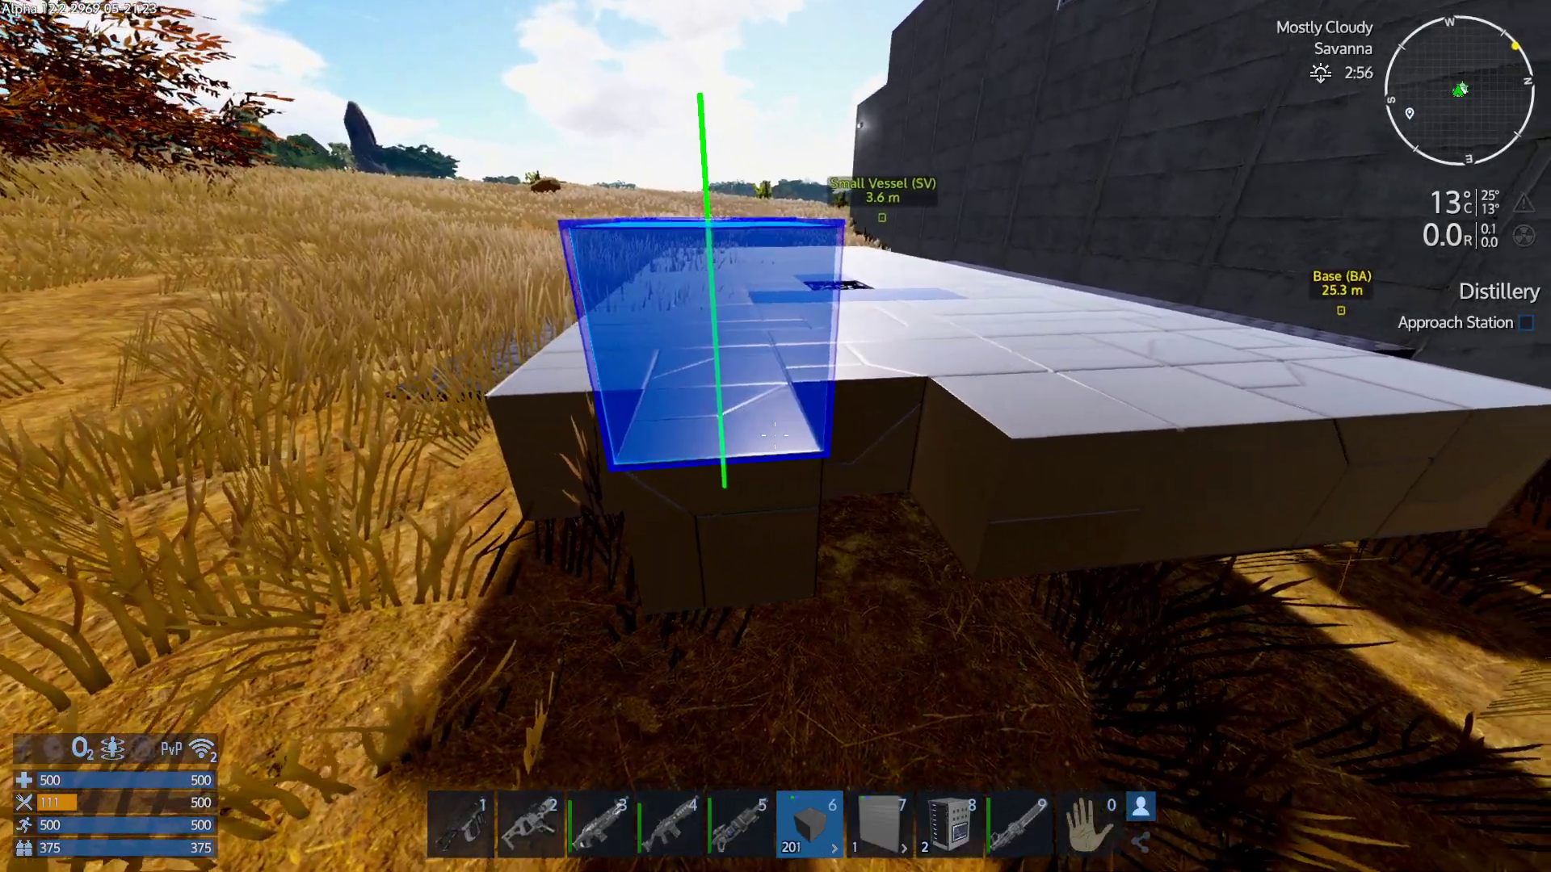
pyautogui.click(777, 437)
pyautogui.click(775, 436)
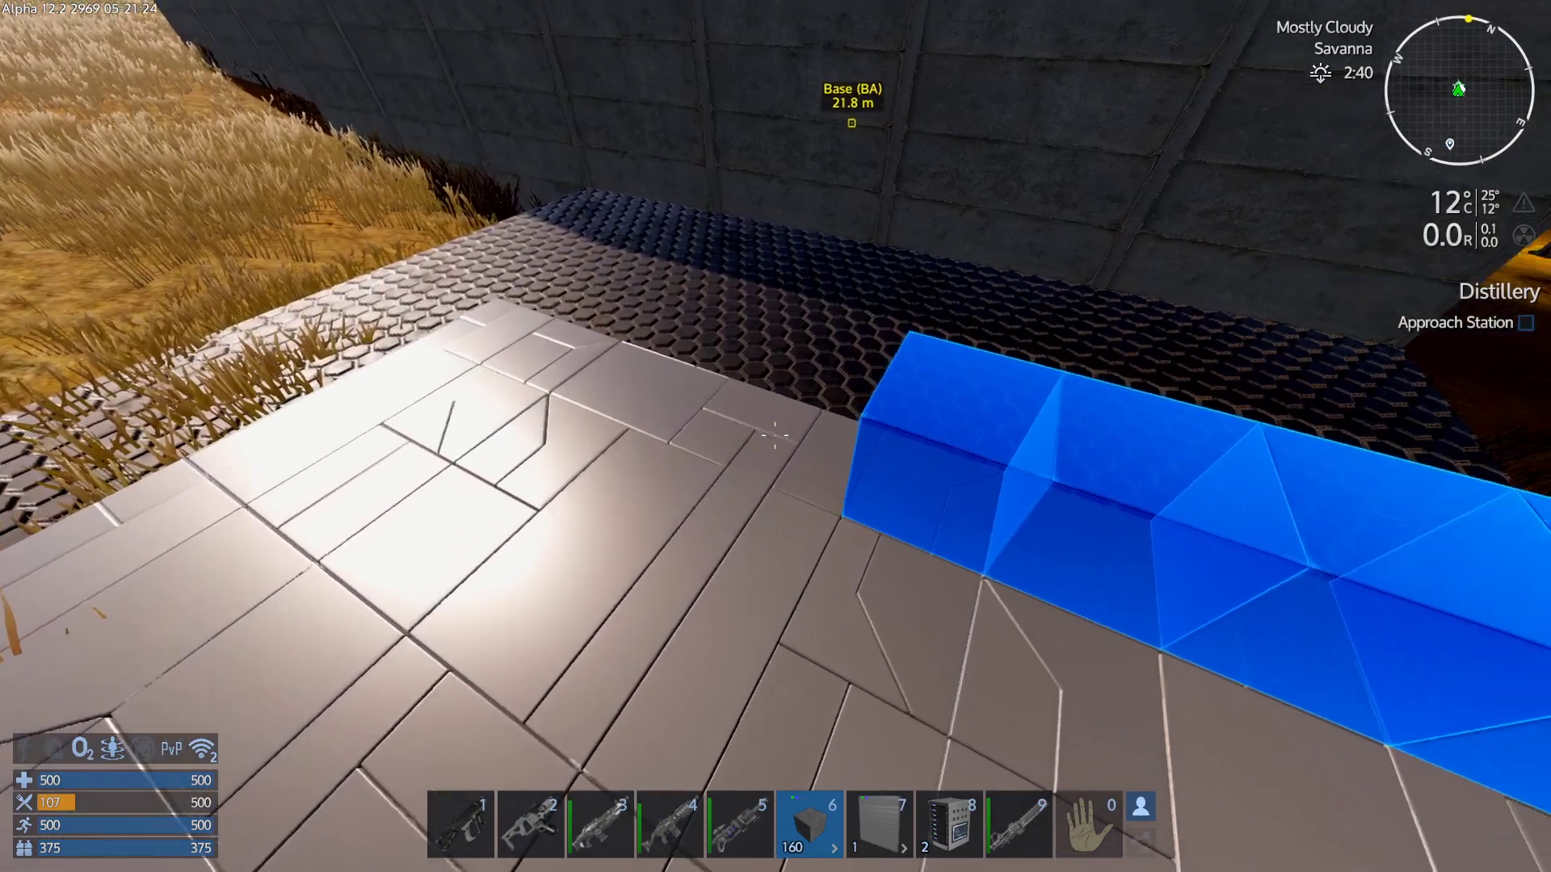
# Finish the raised steel wall row along the deck's wall line.
pyautogui.click(775, 435)
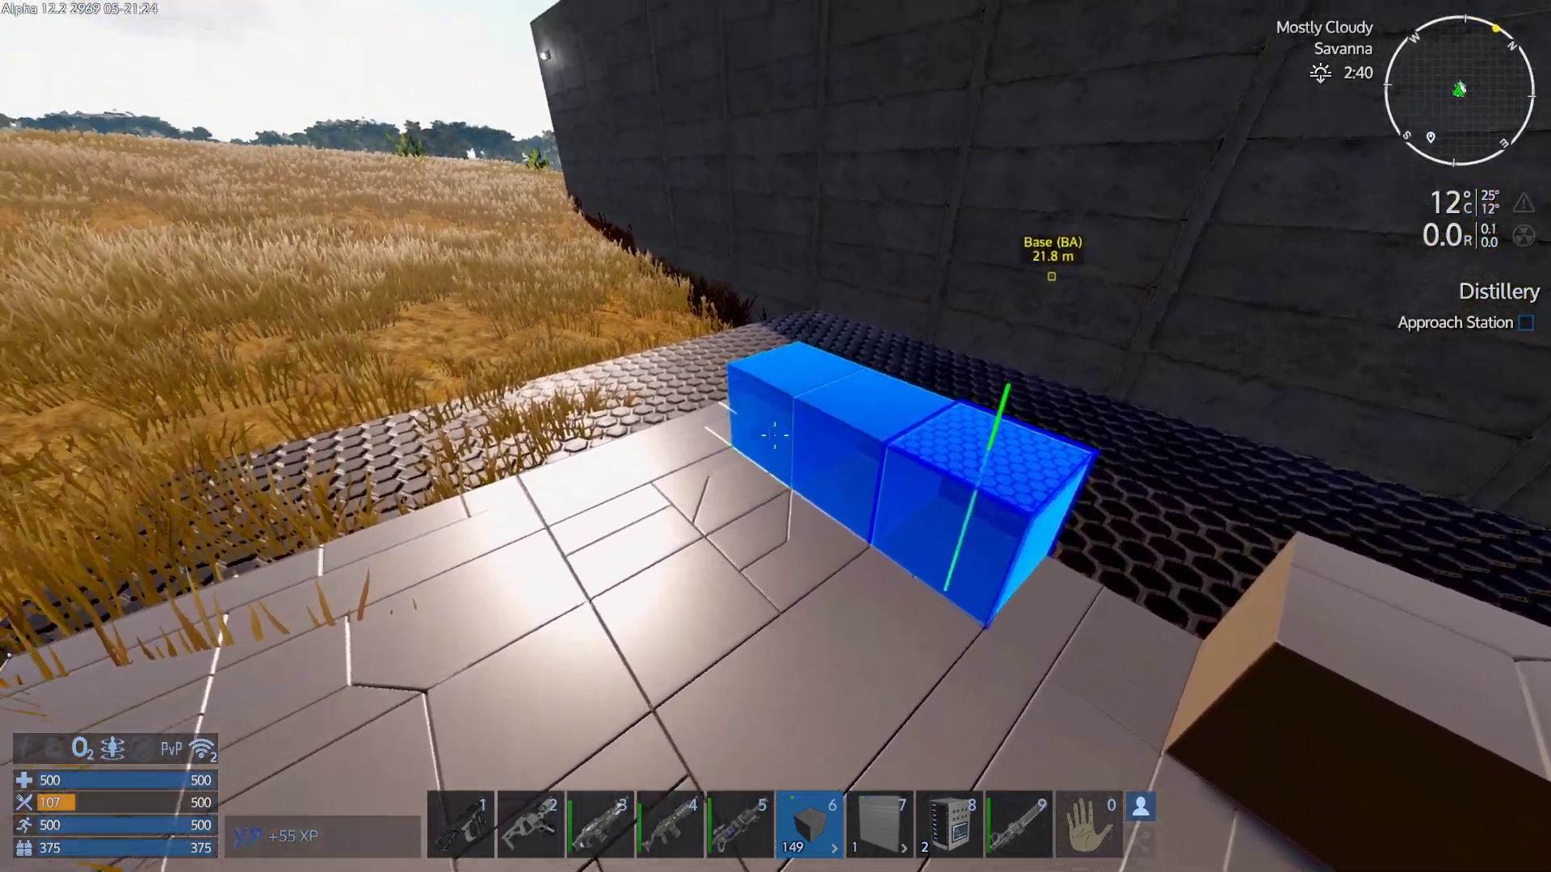
pyautogui.click(775, 434)
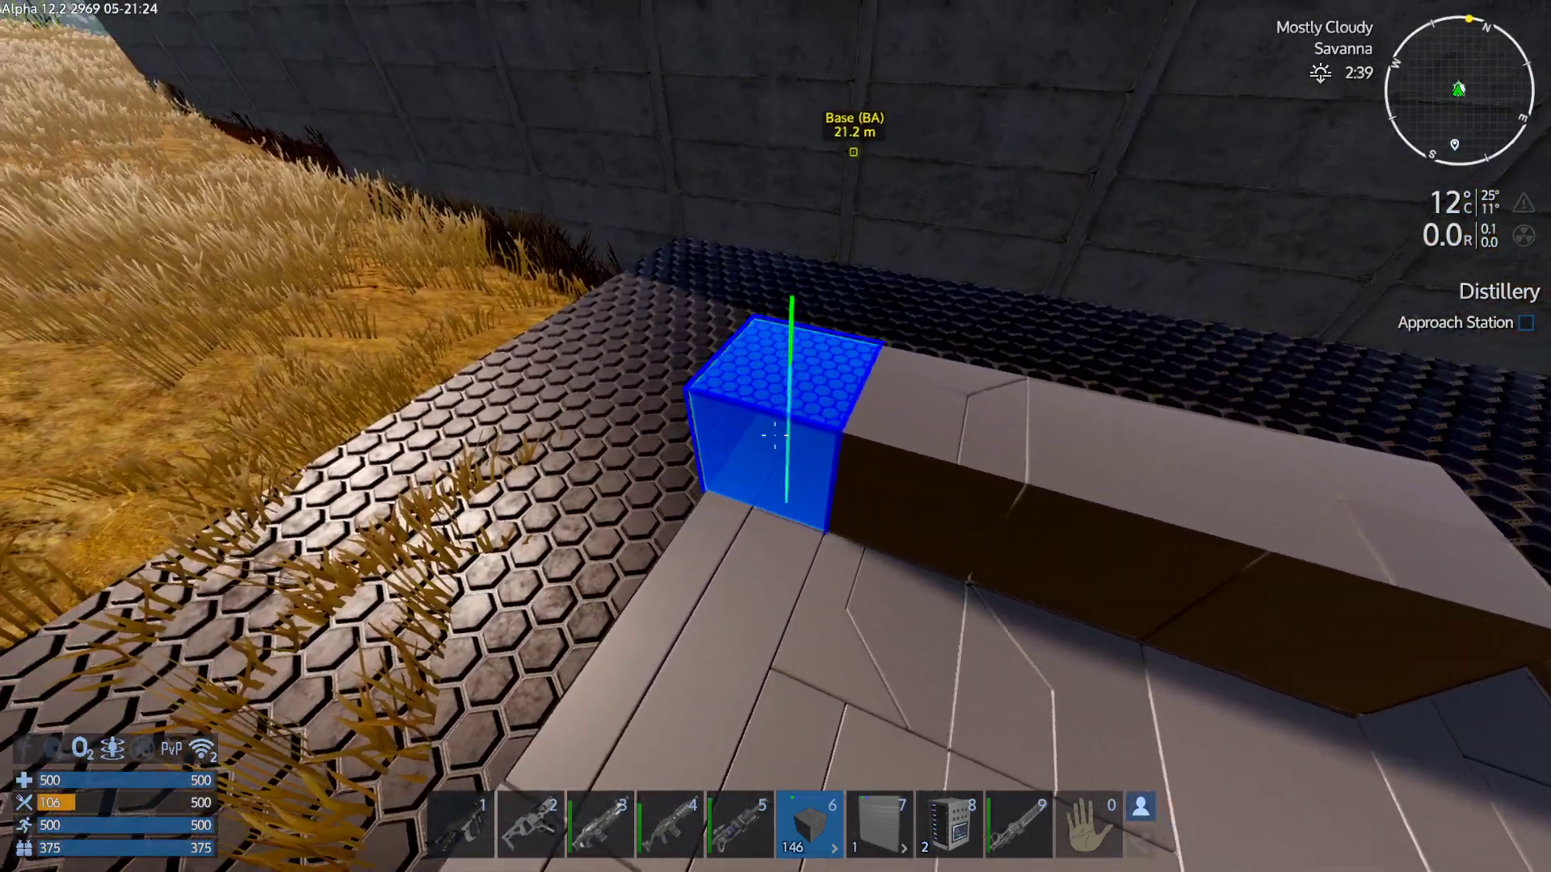
pyautogui.click(776, 433)
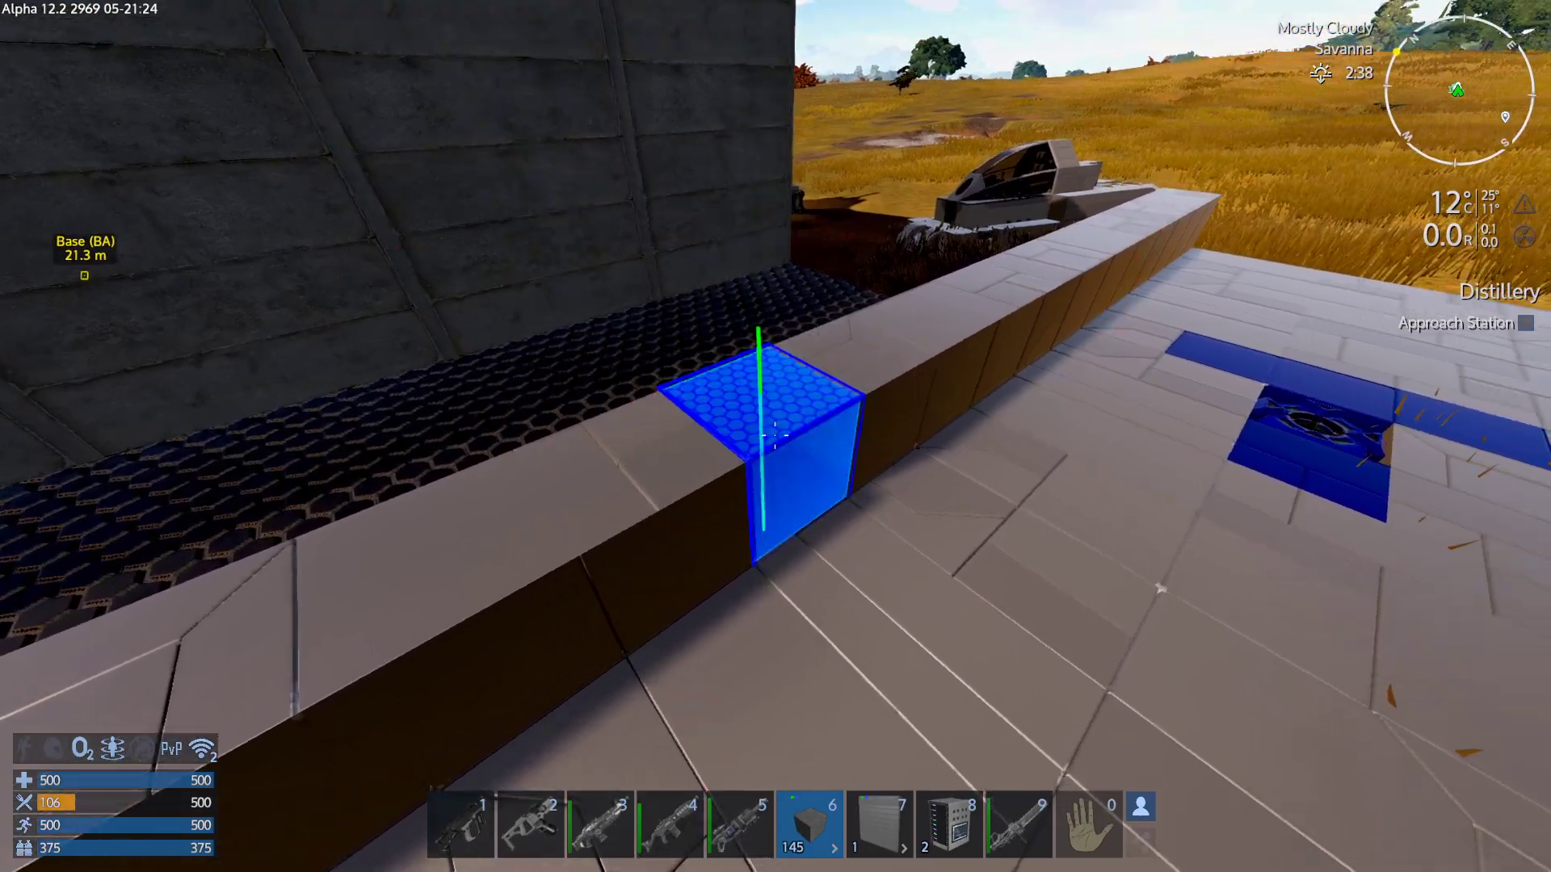
pyautogui.click(776, 434)
# Draw the survival tool and walk into the base to the Large Constructor.
pyautogui.press('1')
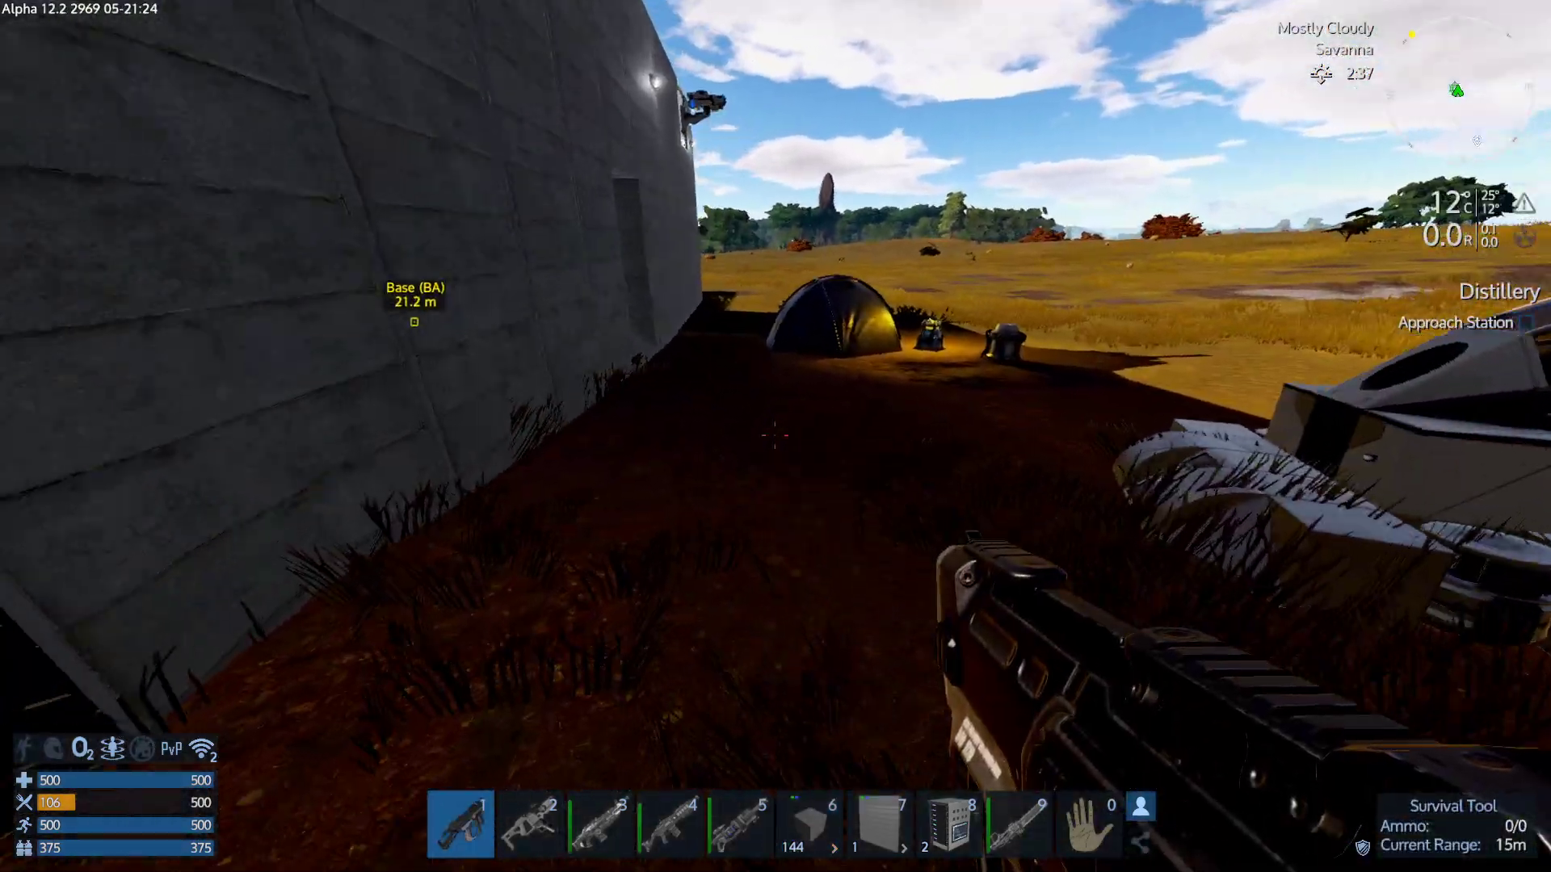
pyautogui.press('w')
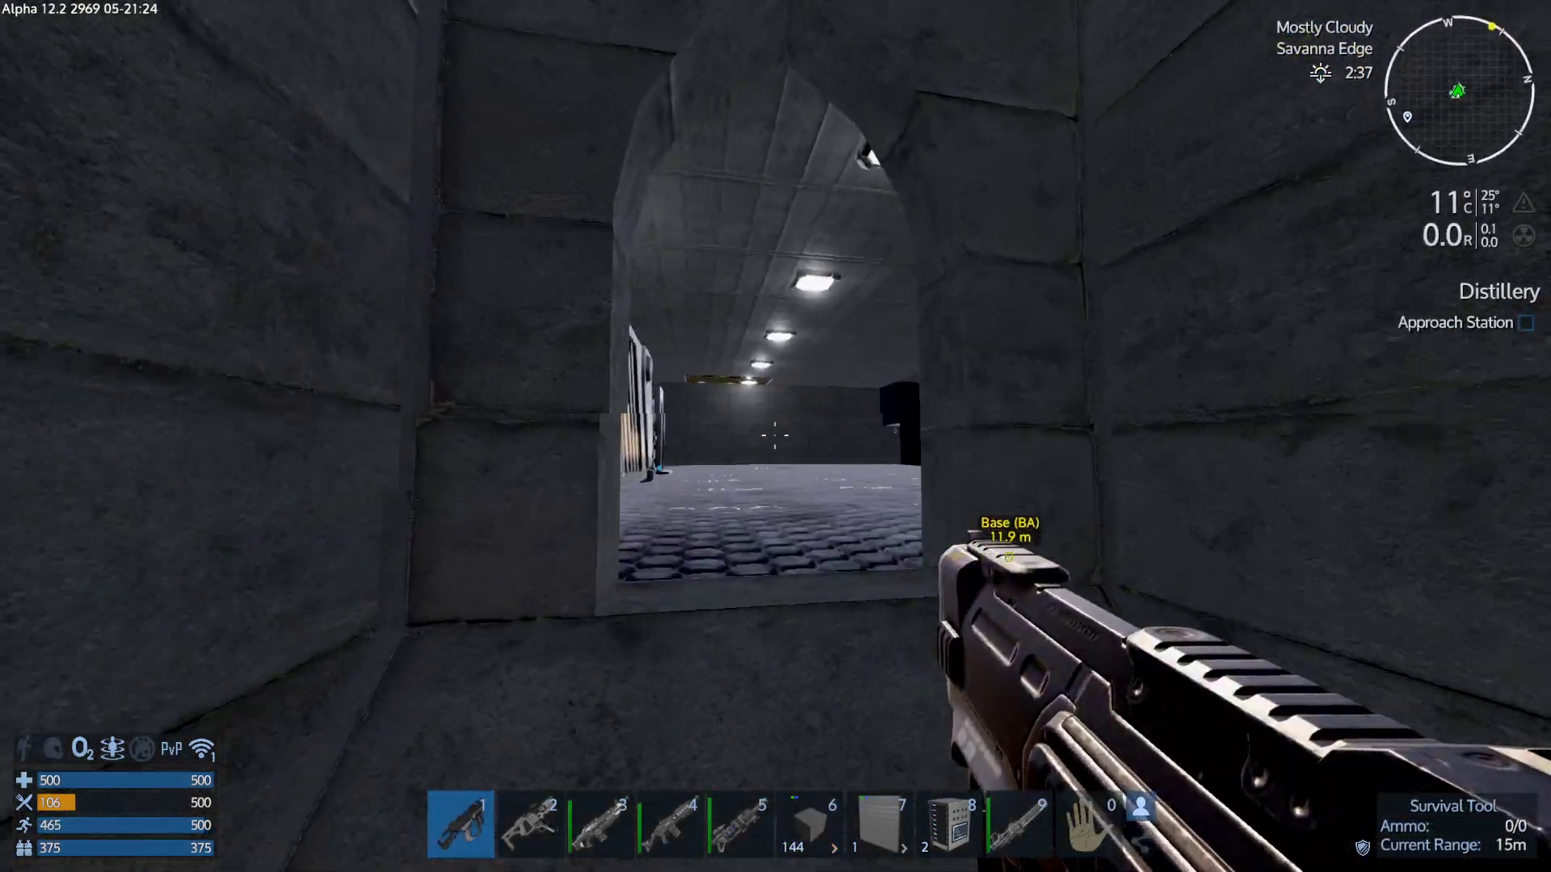
pyautogui.press('w')
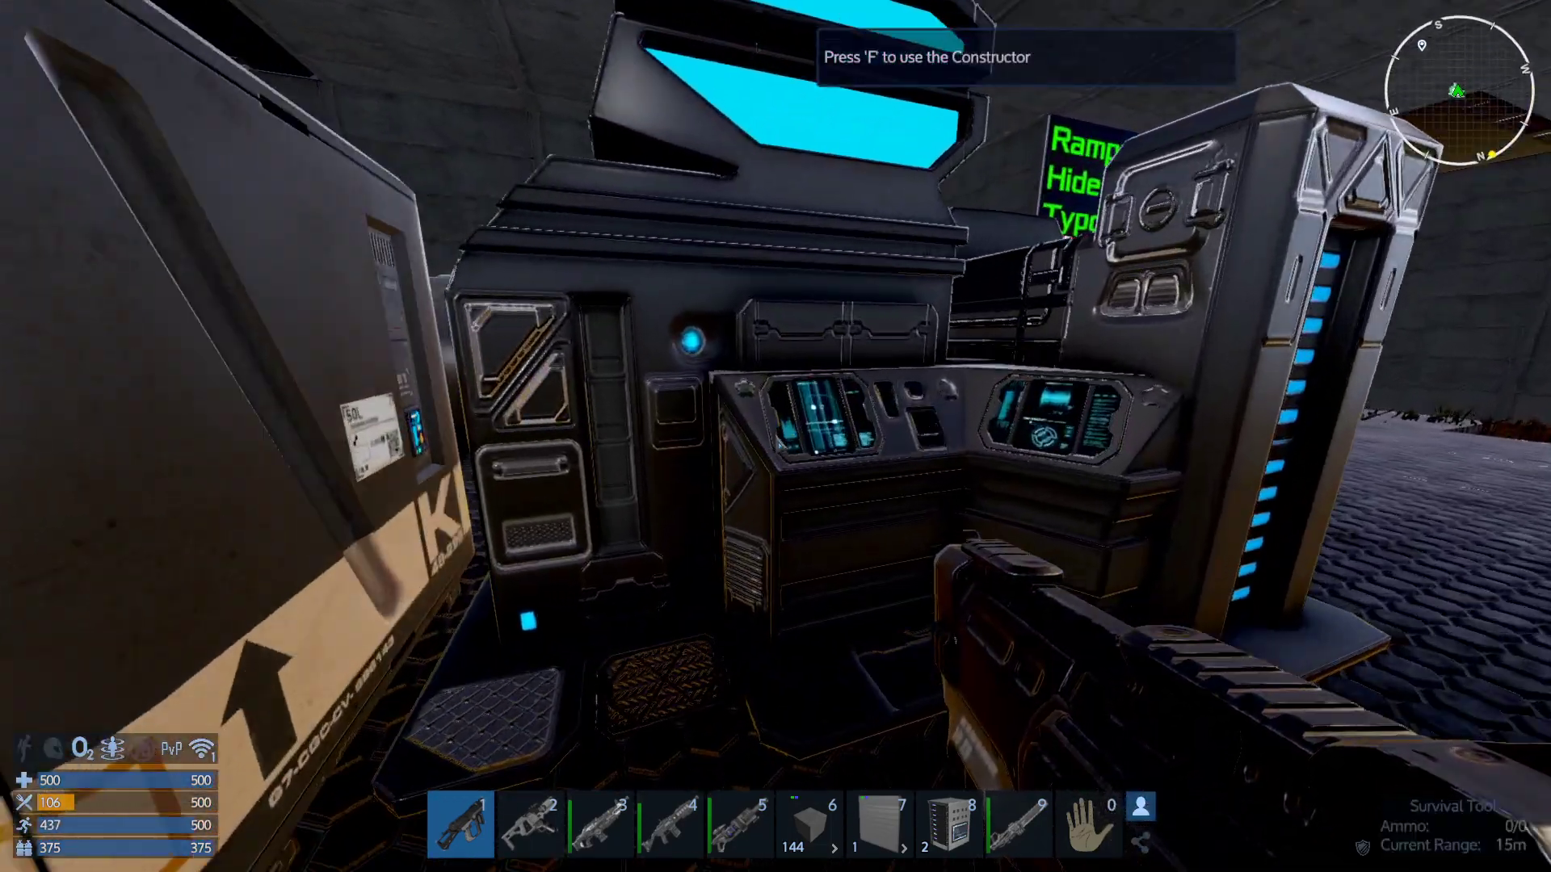
pyautogui.press('f')
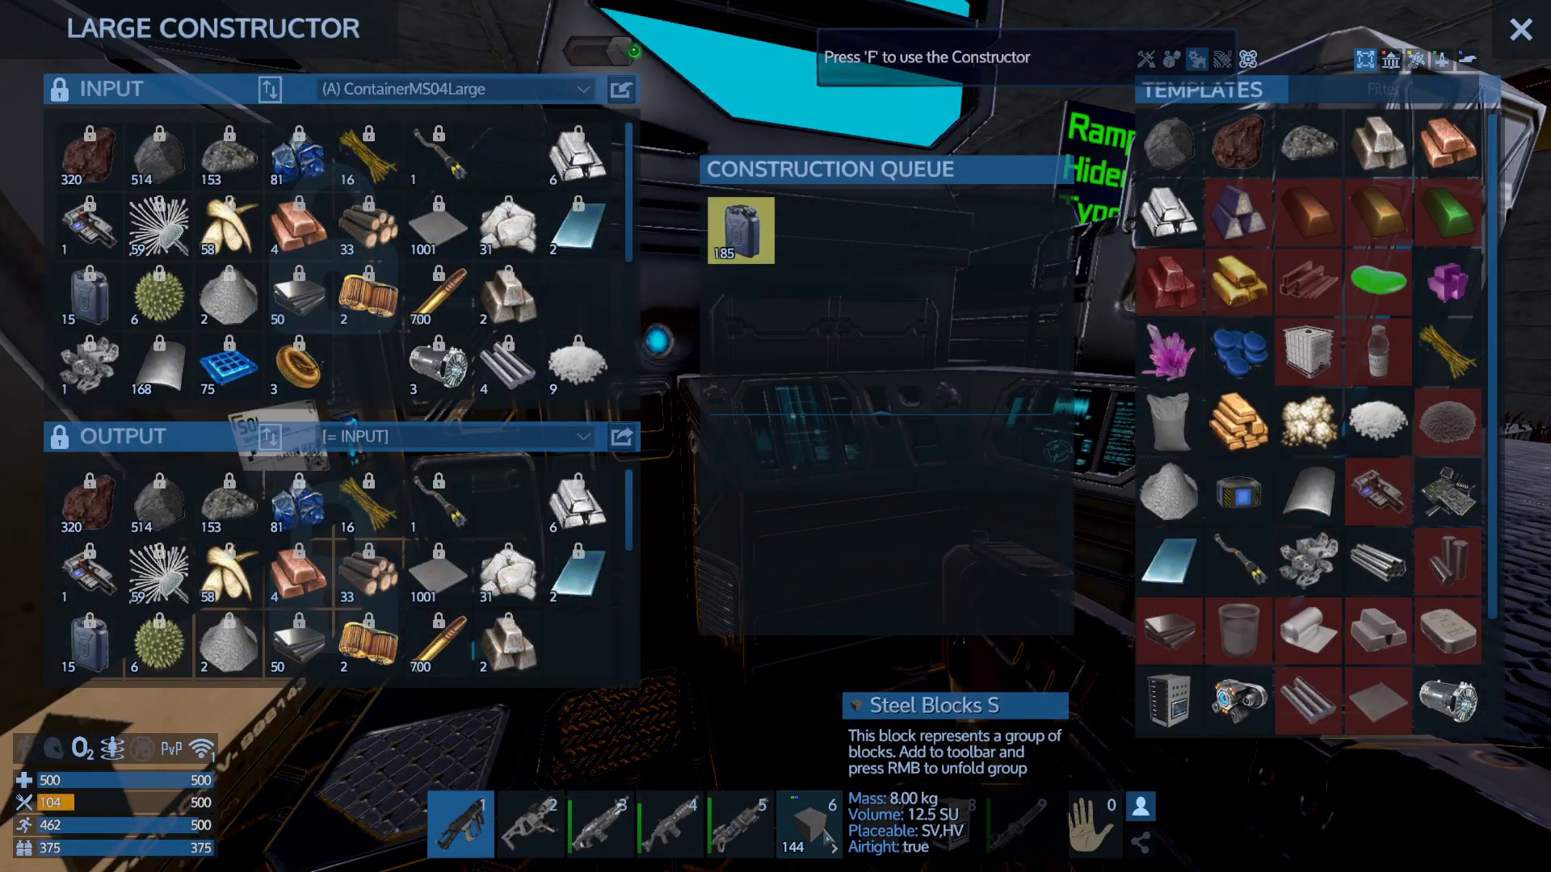
# Queue building blocks and a reduced 200 Bio Fuel batch, then head outside.
pyautogui.click(1146, 59)
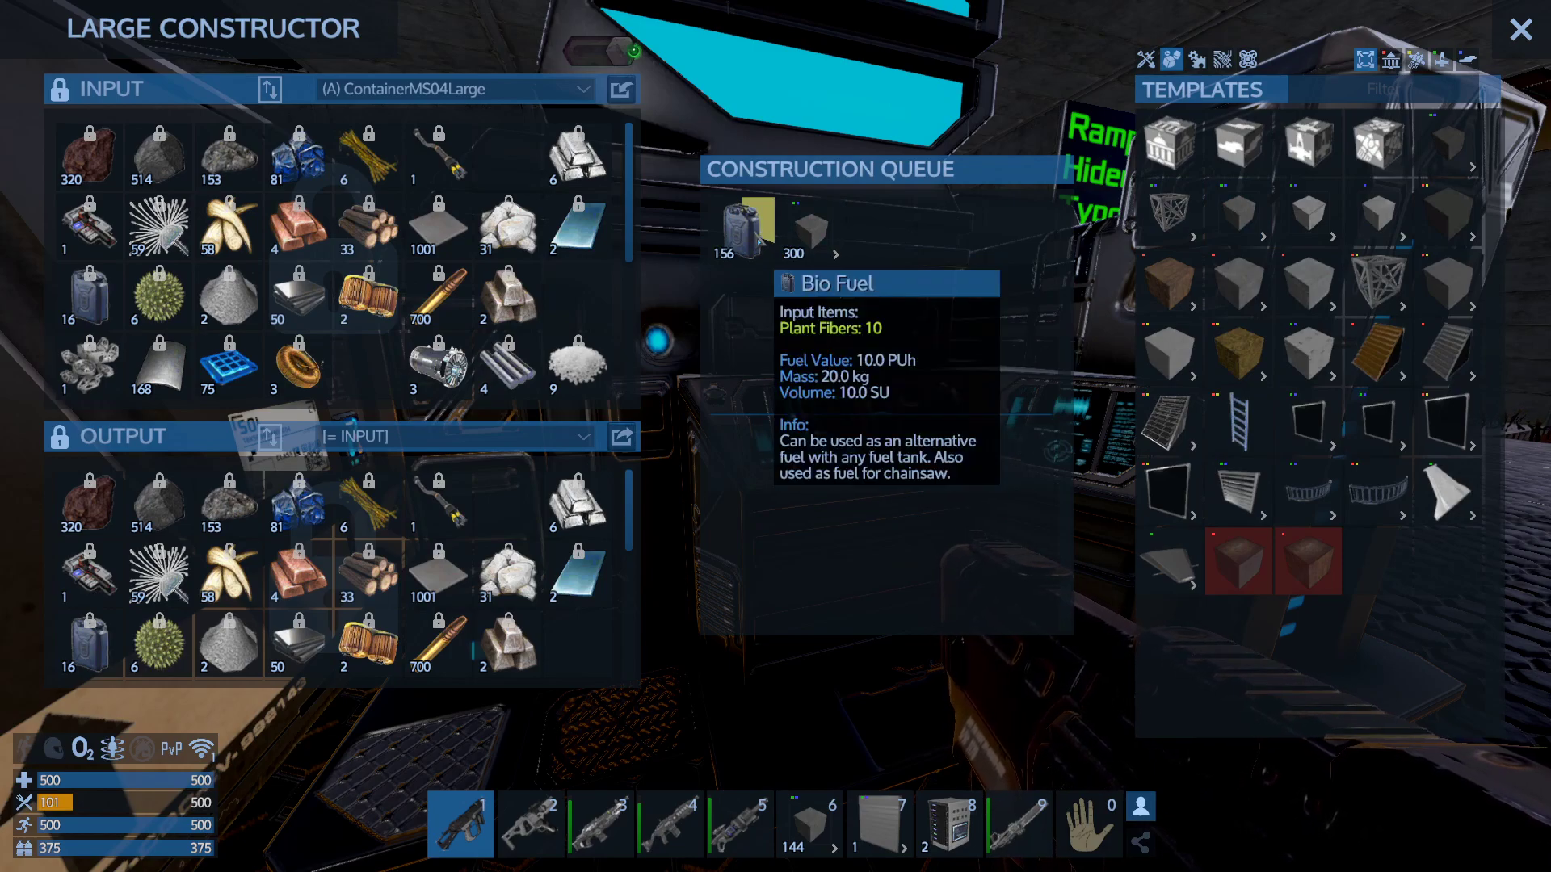
pyautogui.click(758, 247)
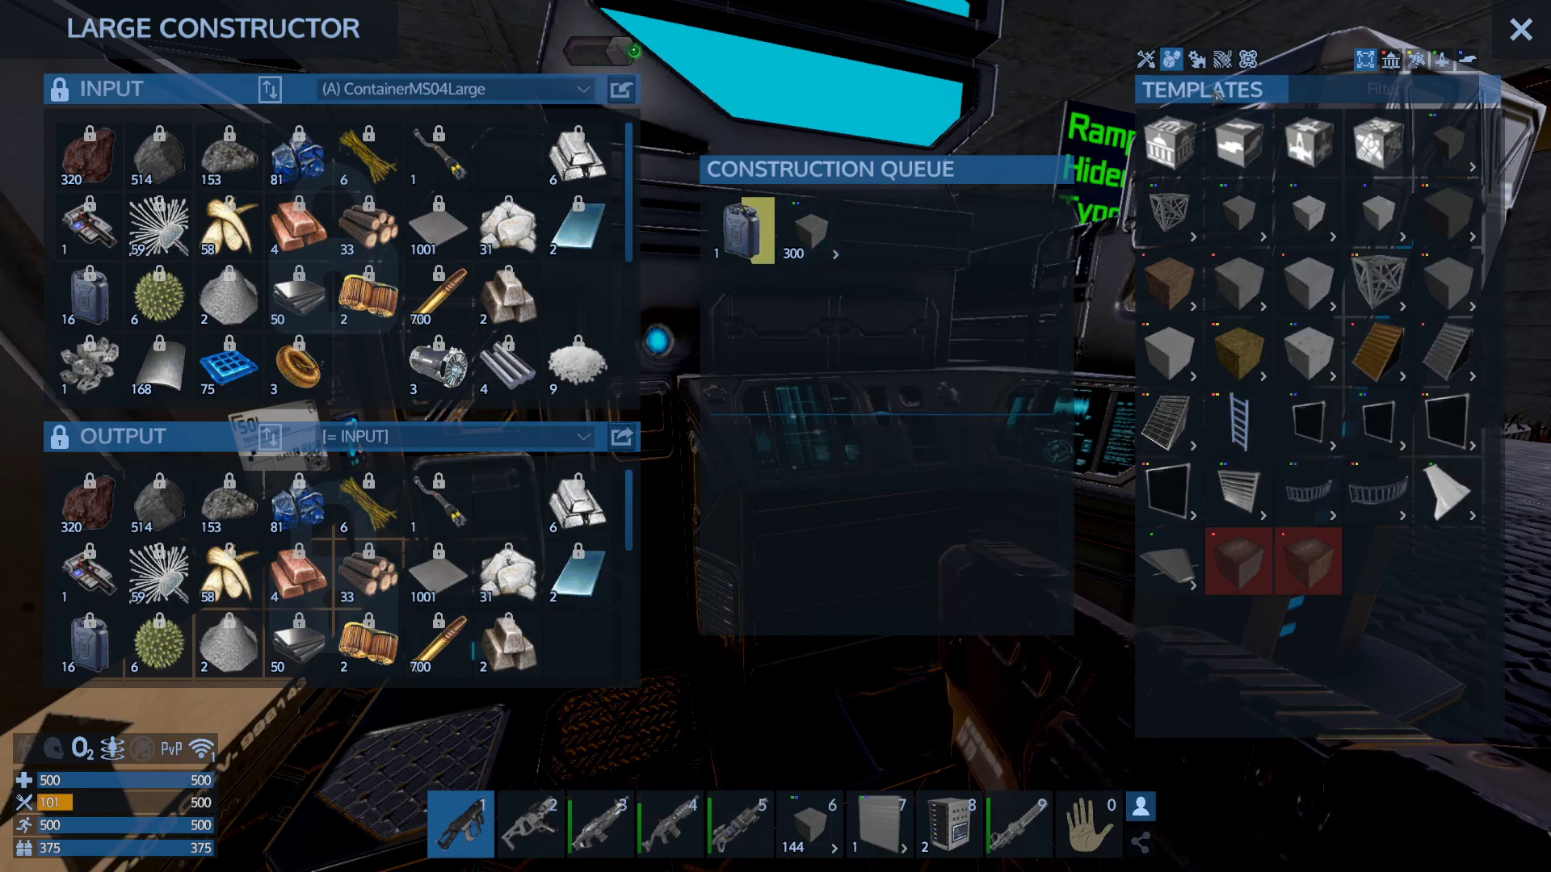
pyautogui.click(1197, 60)
pyautogui.write('bio')
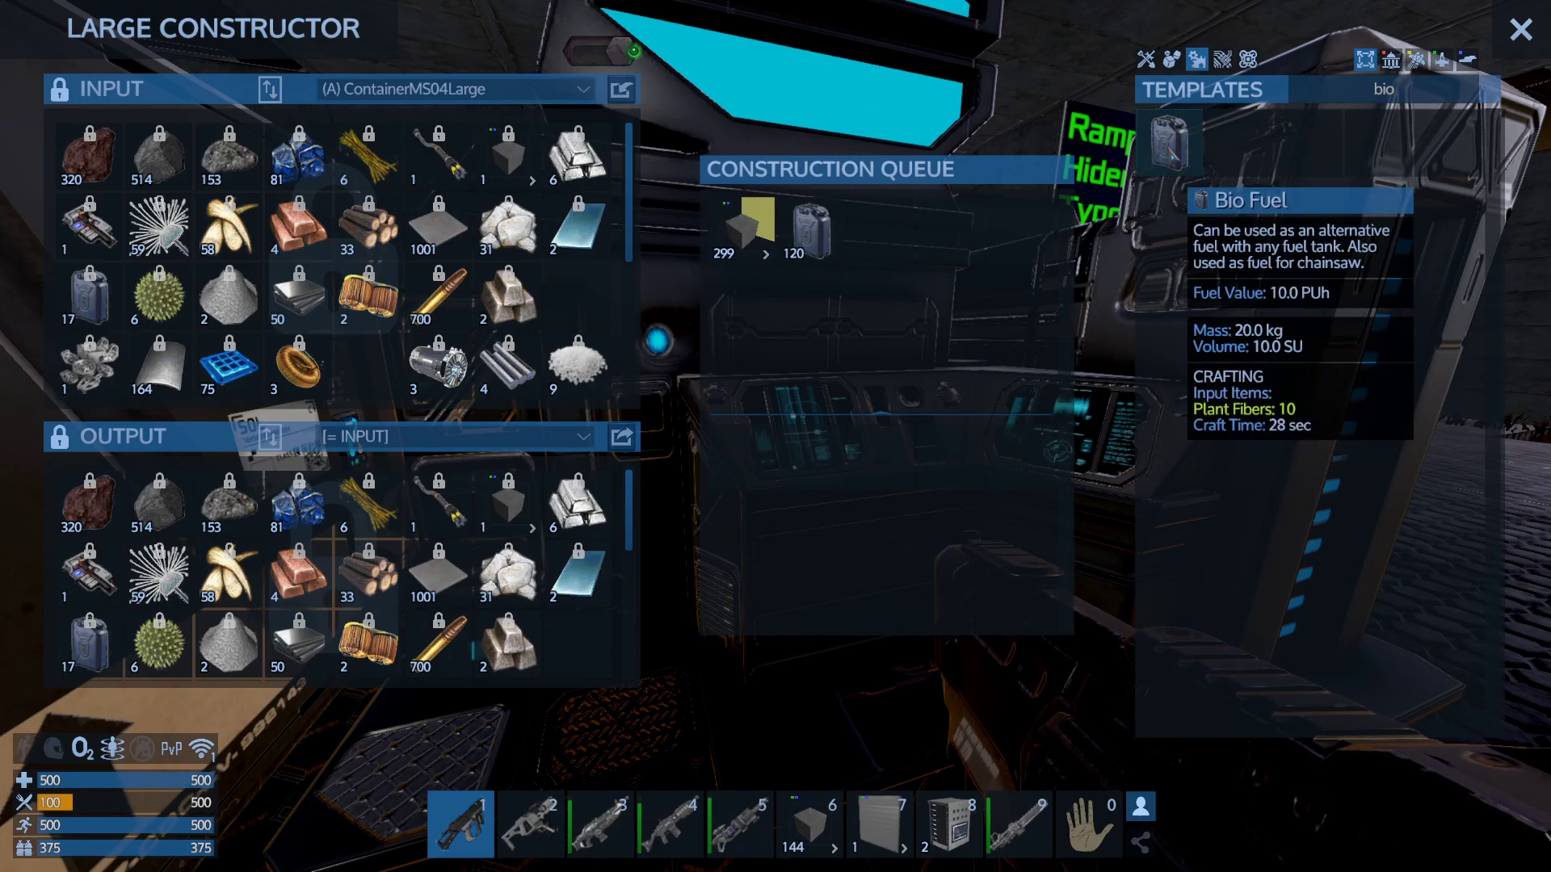
pyautogui.press('Escape')
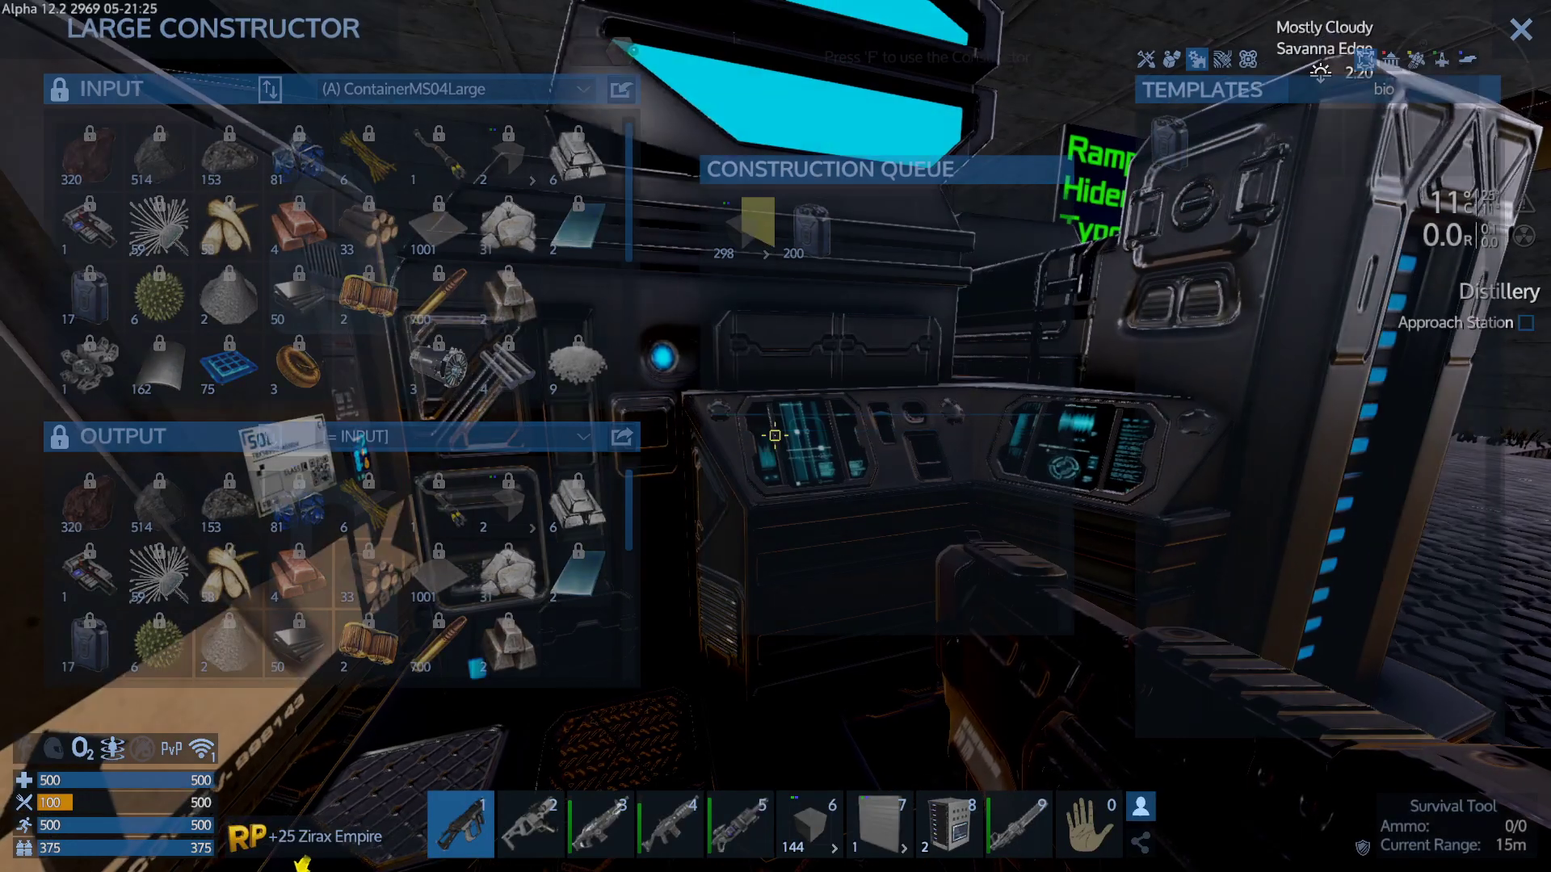
pyautogui.press('w')
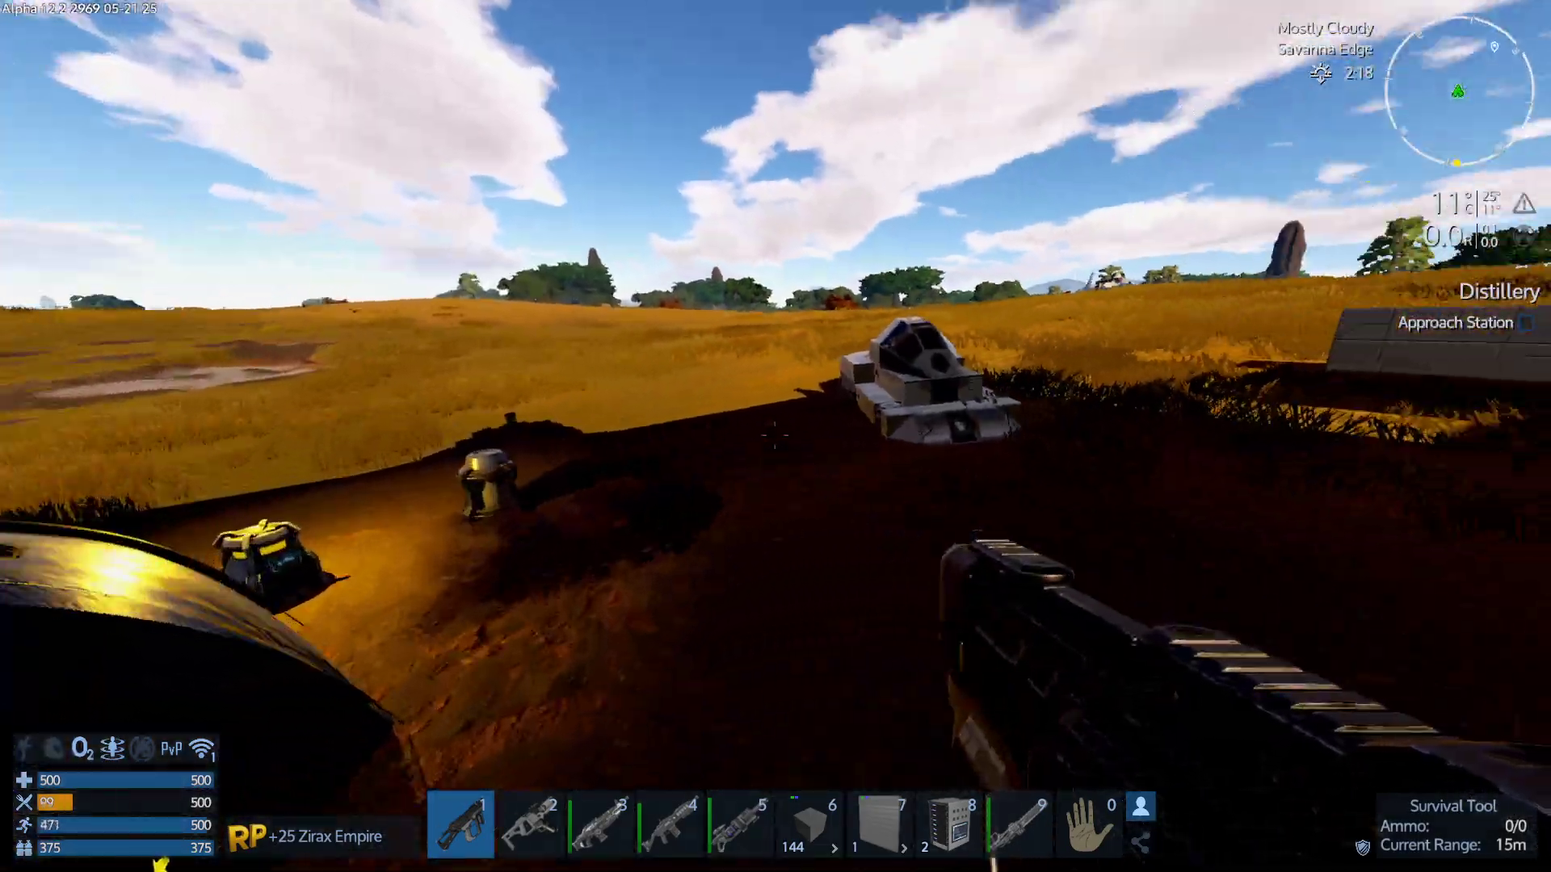
# Climb onto the vessel and lay eleven hull blocks along the wall top.
pyautogui.press('w')
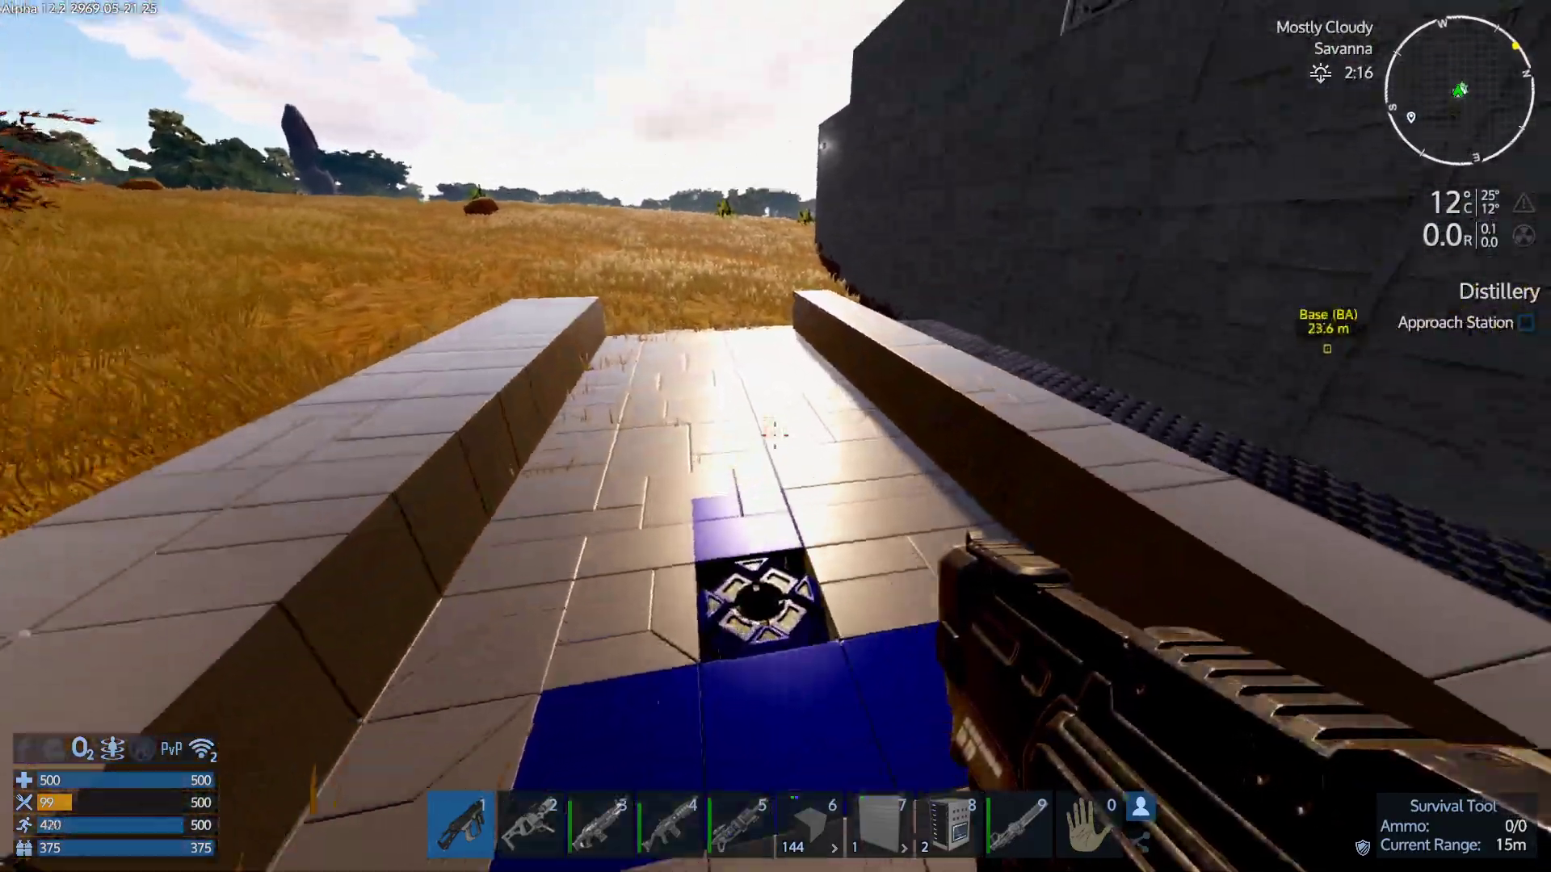
pyautogui.press('6')
pyautogui.press('w')
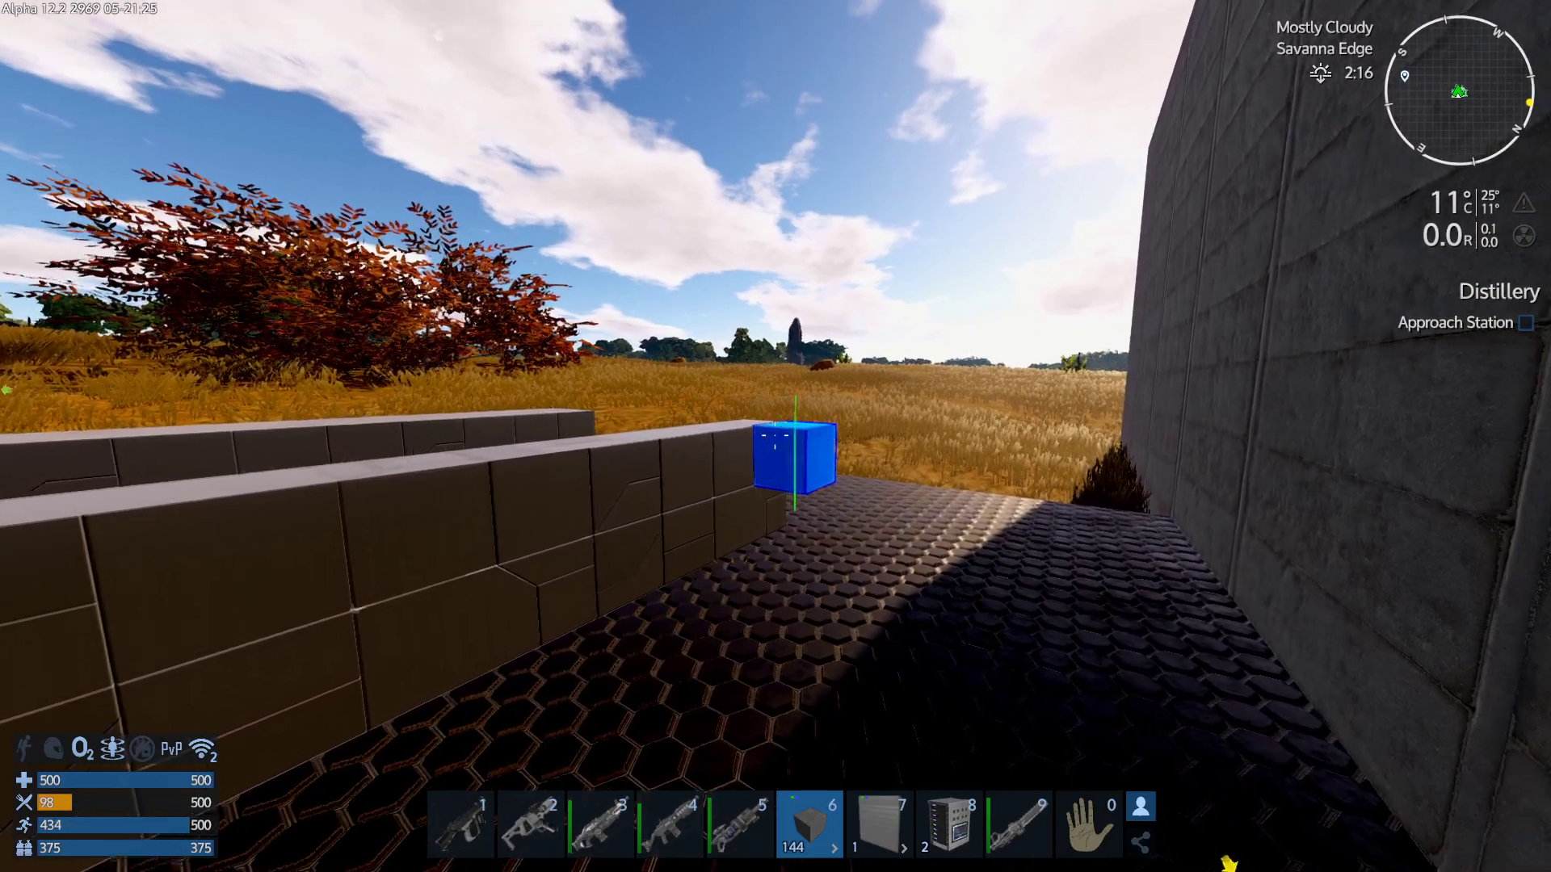
pyautogui.moveTo(794, 458); pyautogui.dragTo(775, 436)
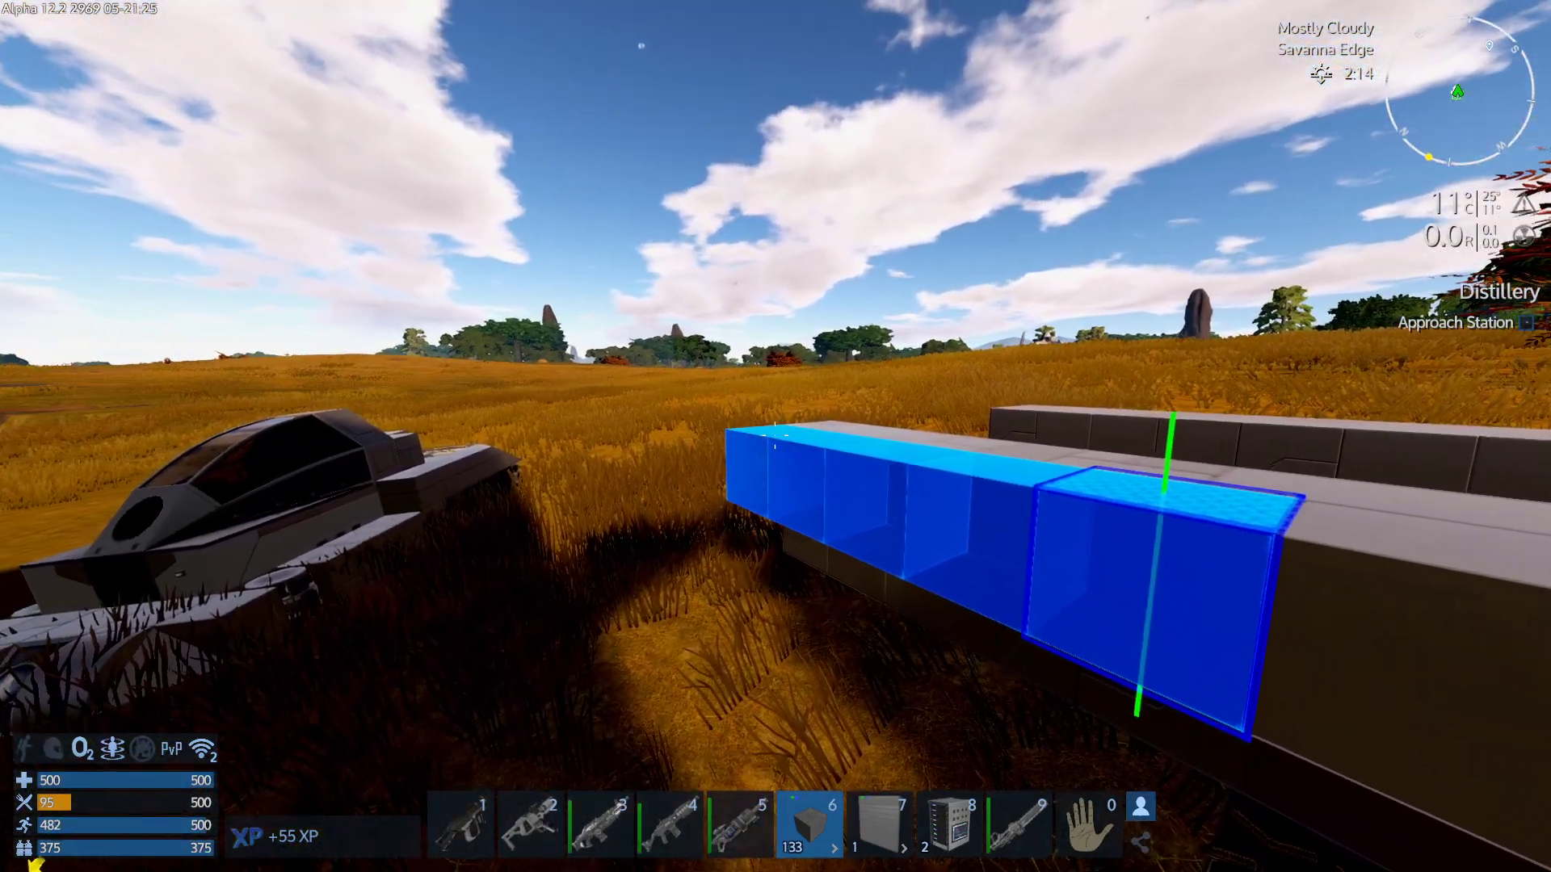
pyautogui.click(776, 436)
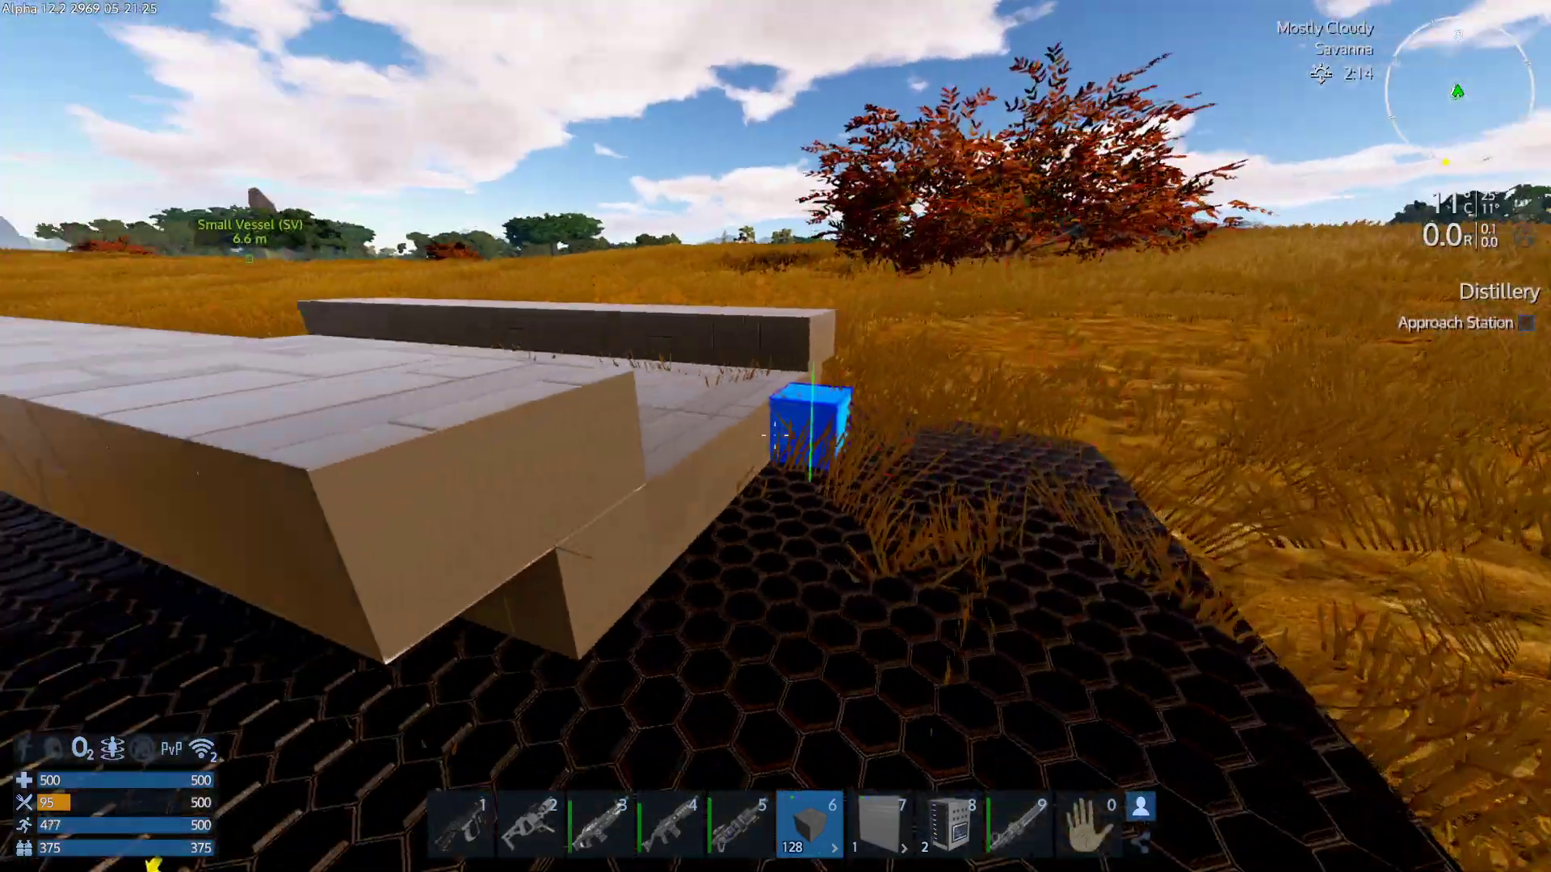
pyautogui.press('Tab')
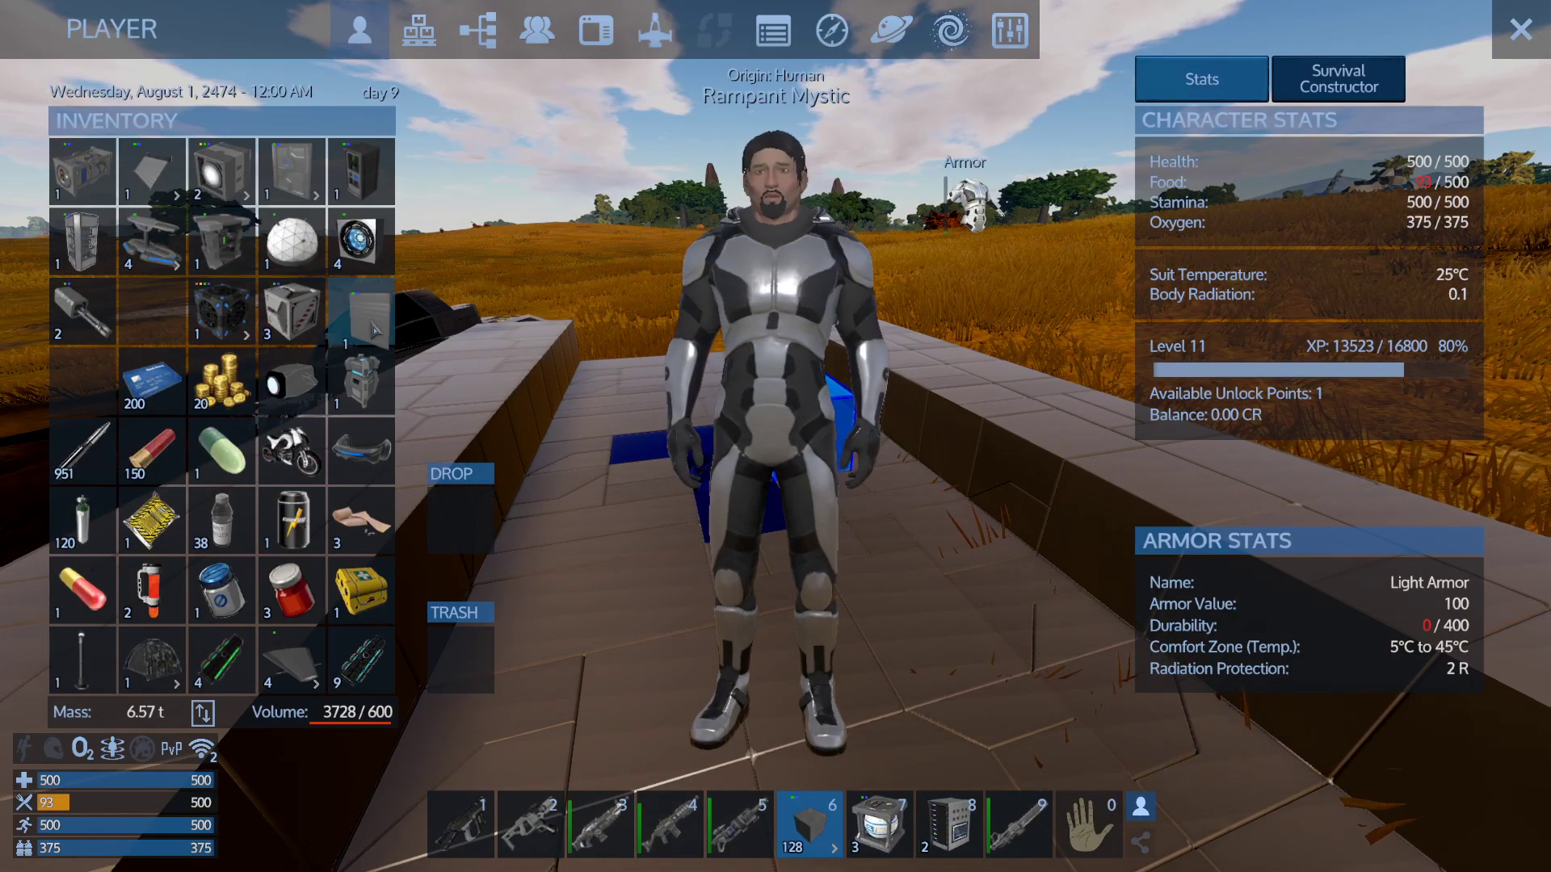
# Stash the held item and move the O2 Station onto the hotbar.
pyautogui.click(361, 313)
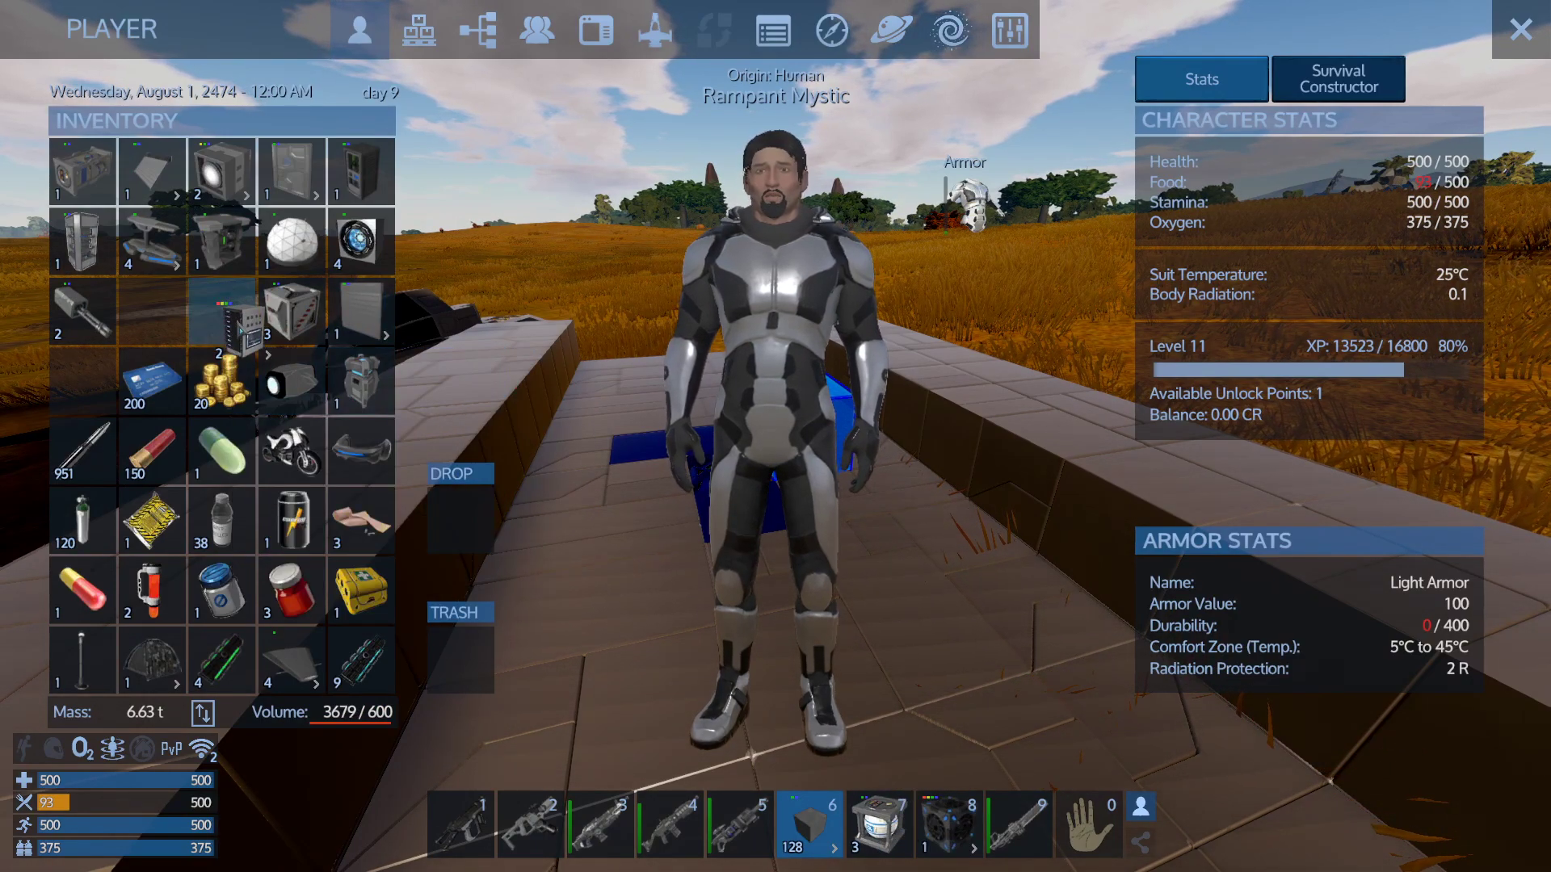
pyautogui.click(224, 318)
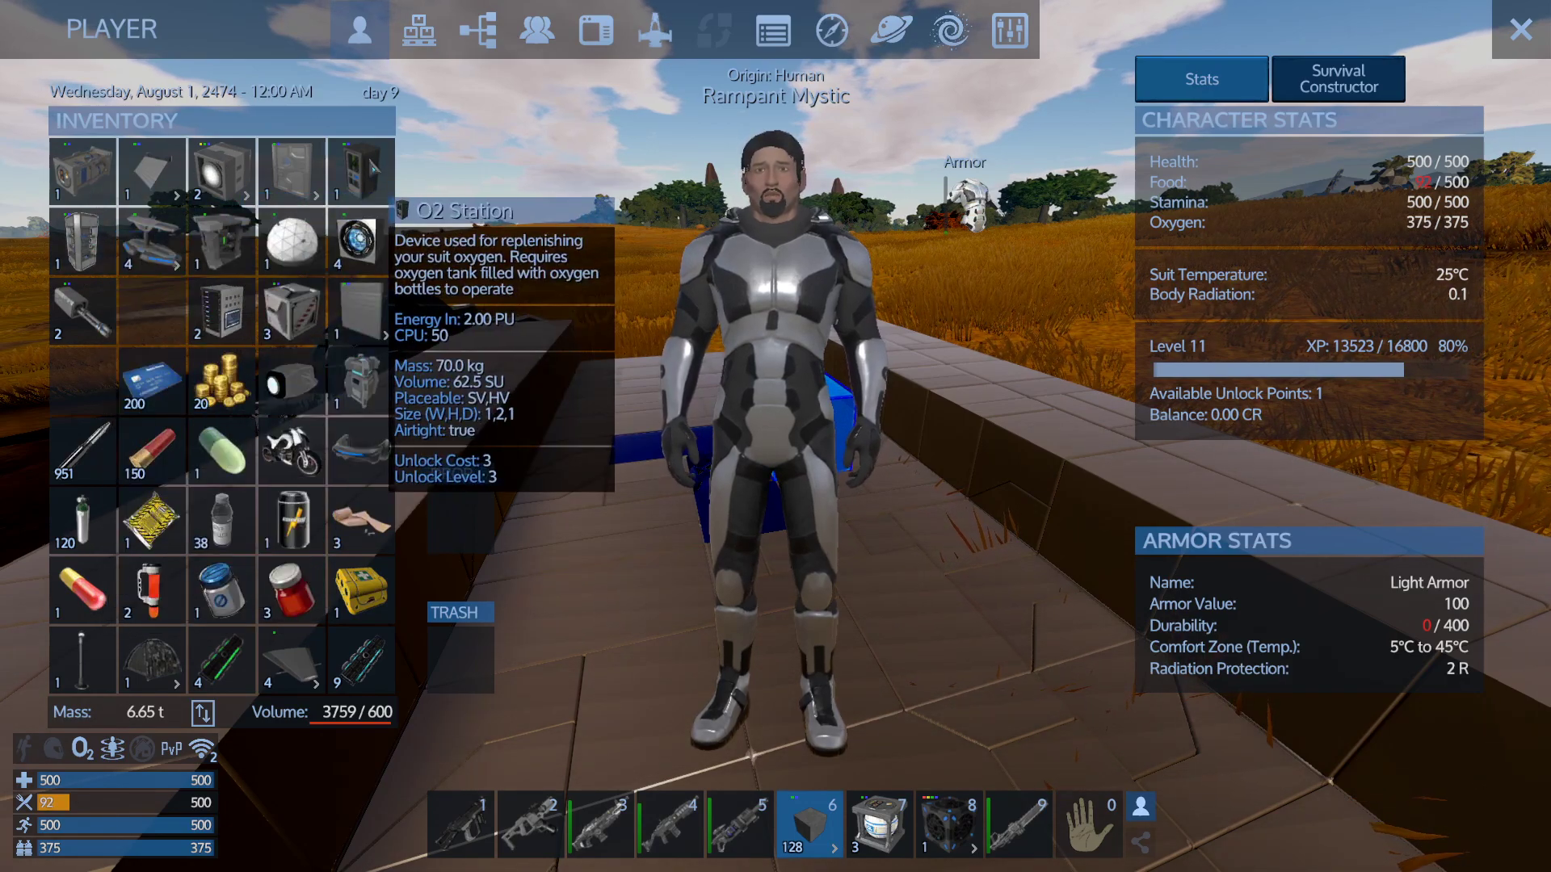
pyautogui.moveTo(364, 170); pyautogui.dragTo(645, 443)
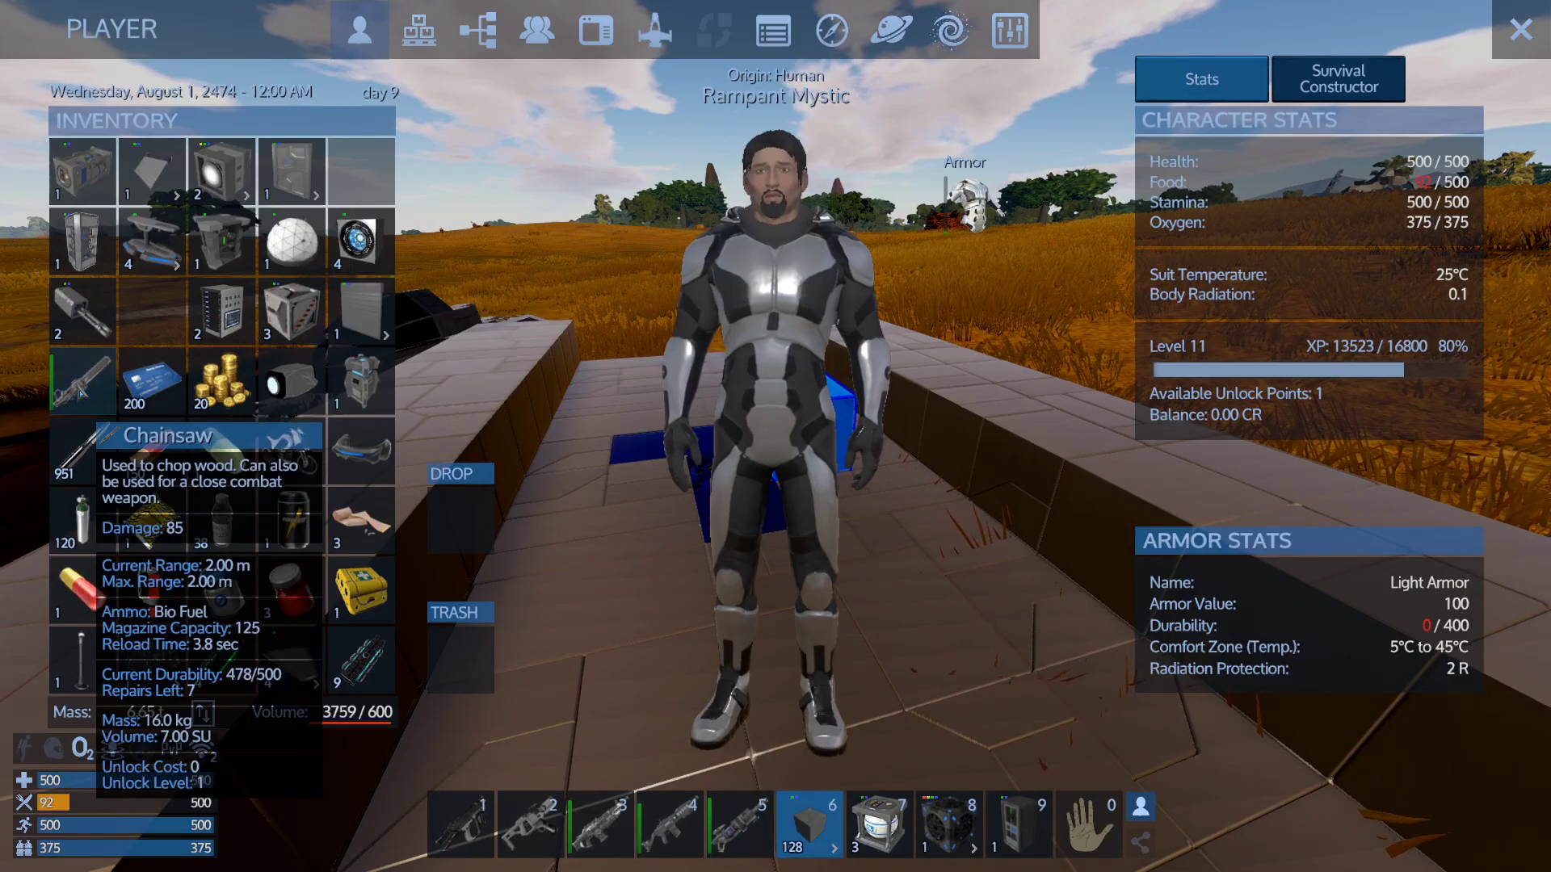
pyautogui.press('Escape')
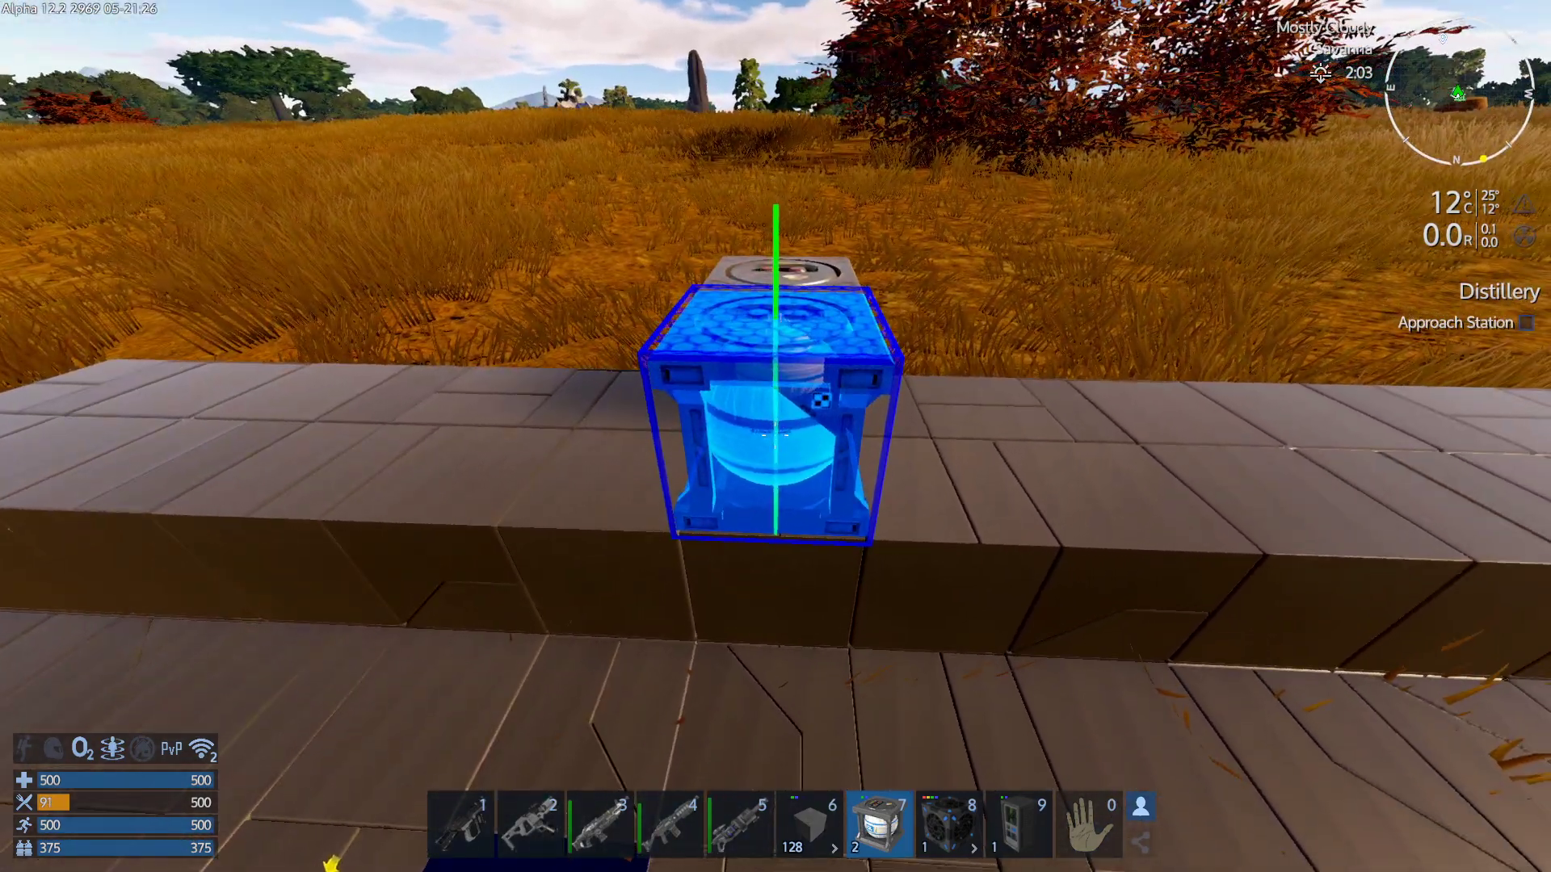
# Place the ventilator on the wall and set the multitool to retrieve mode.
pyautogui.press('8')
pyautogui.click(773, 433)
pyautogui.press('7')
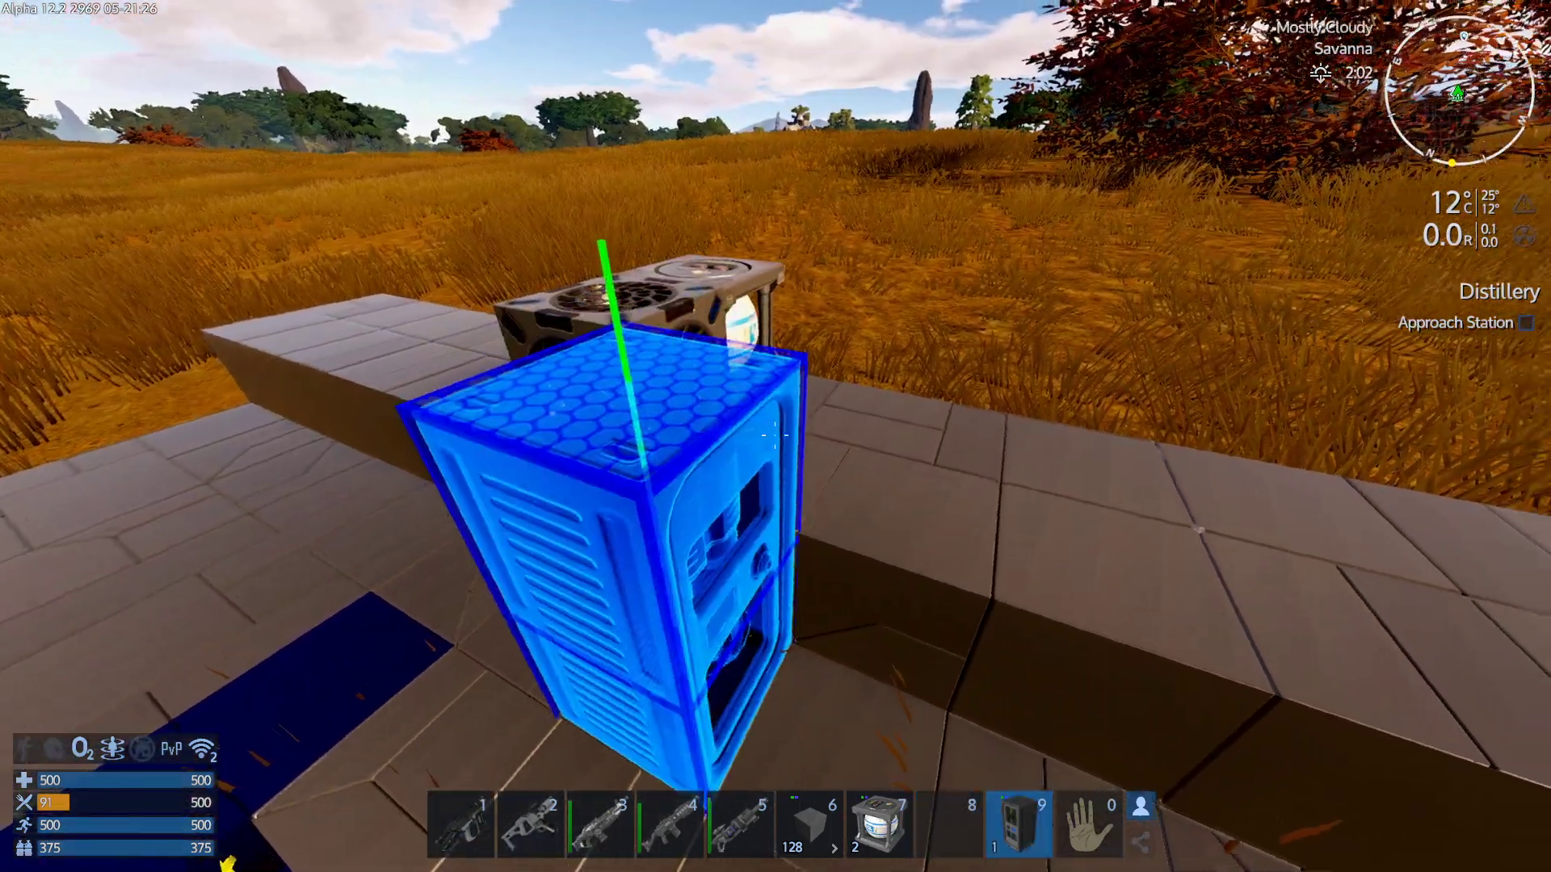
pyautogui.press('2')
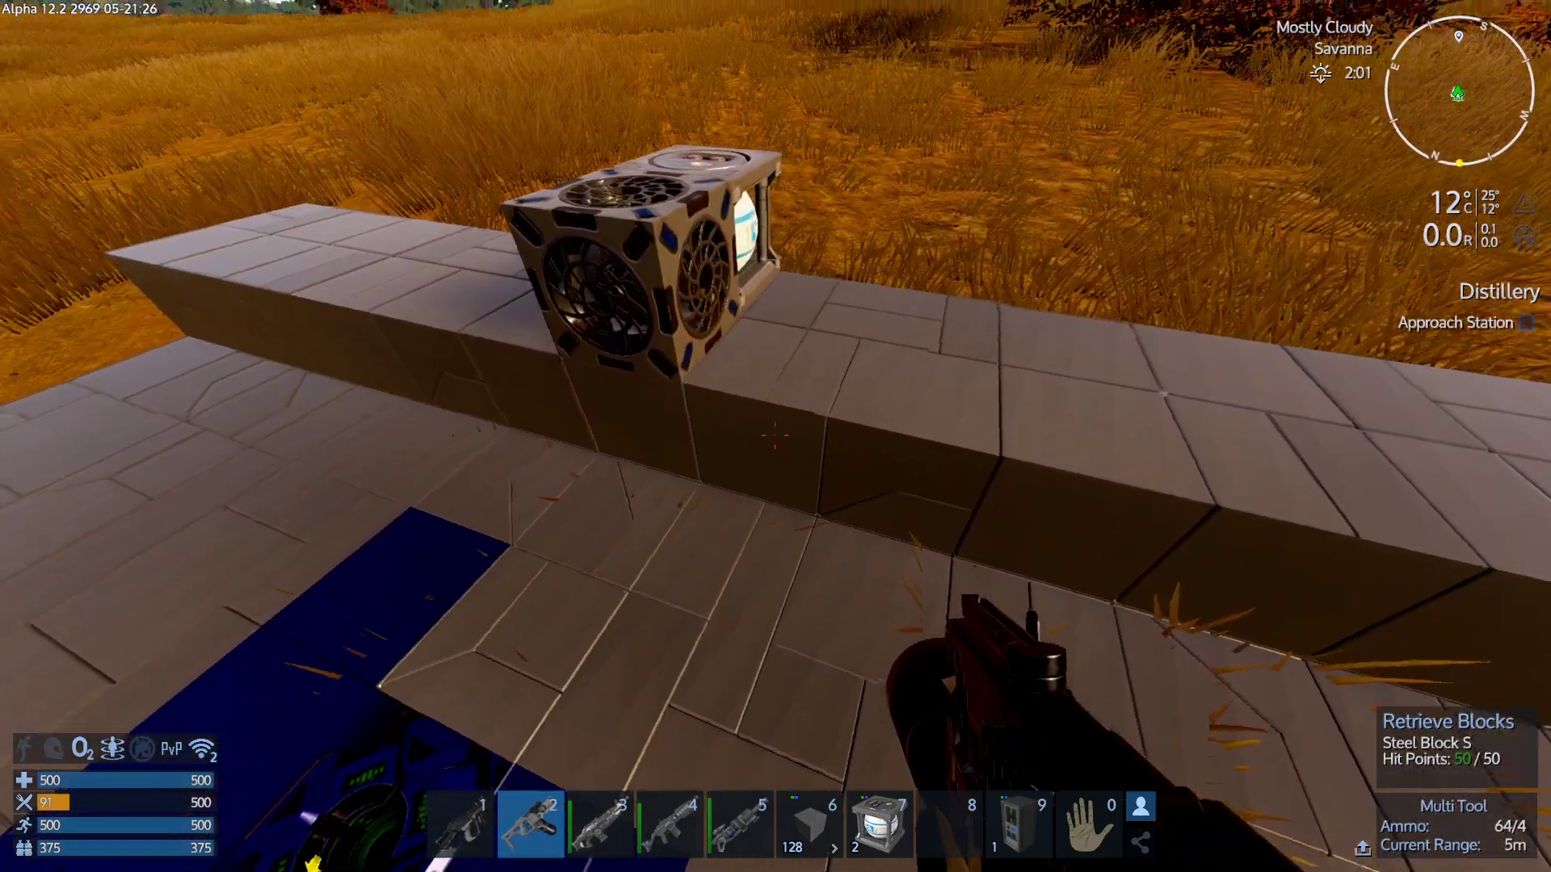
pyautogui.rightClick(776, 436)
pyautogui.click(785, 277)
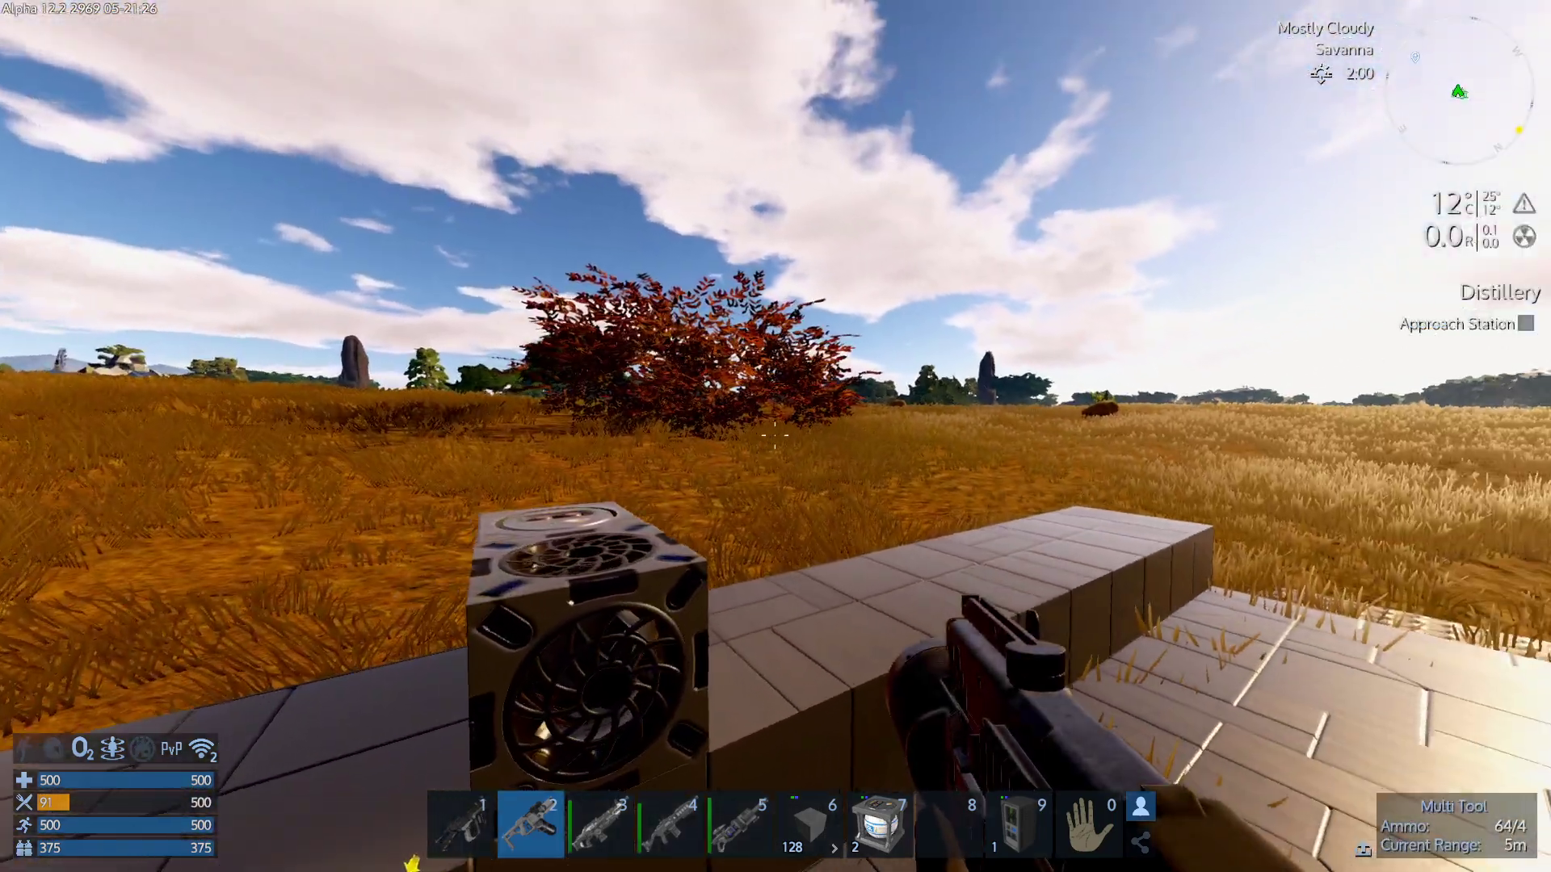
# Select the O2 Station, then place an oxygen tank beside the ventilator.
pyautogui.press('9')
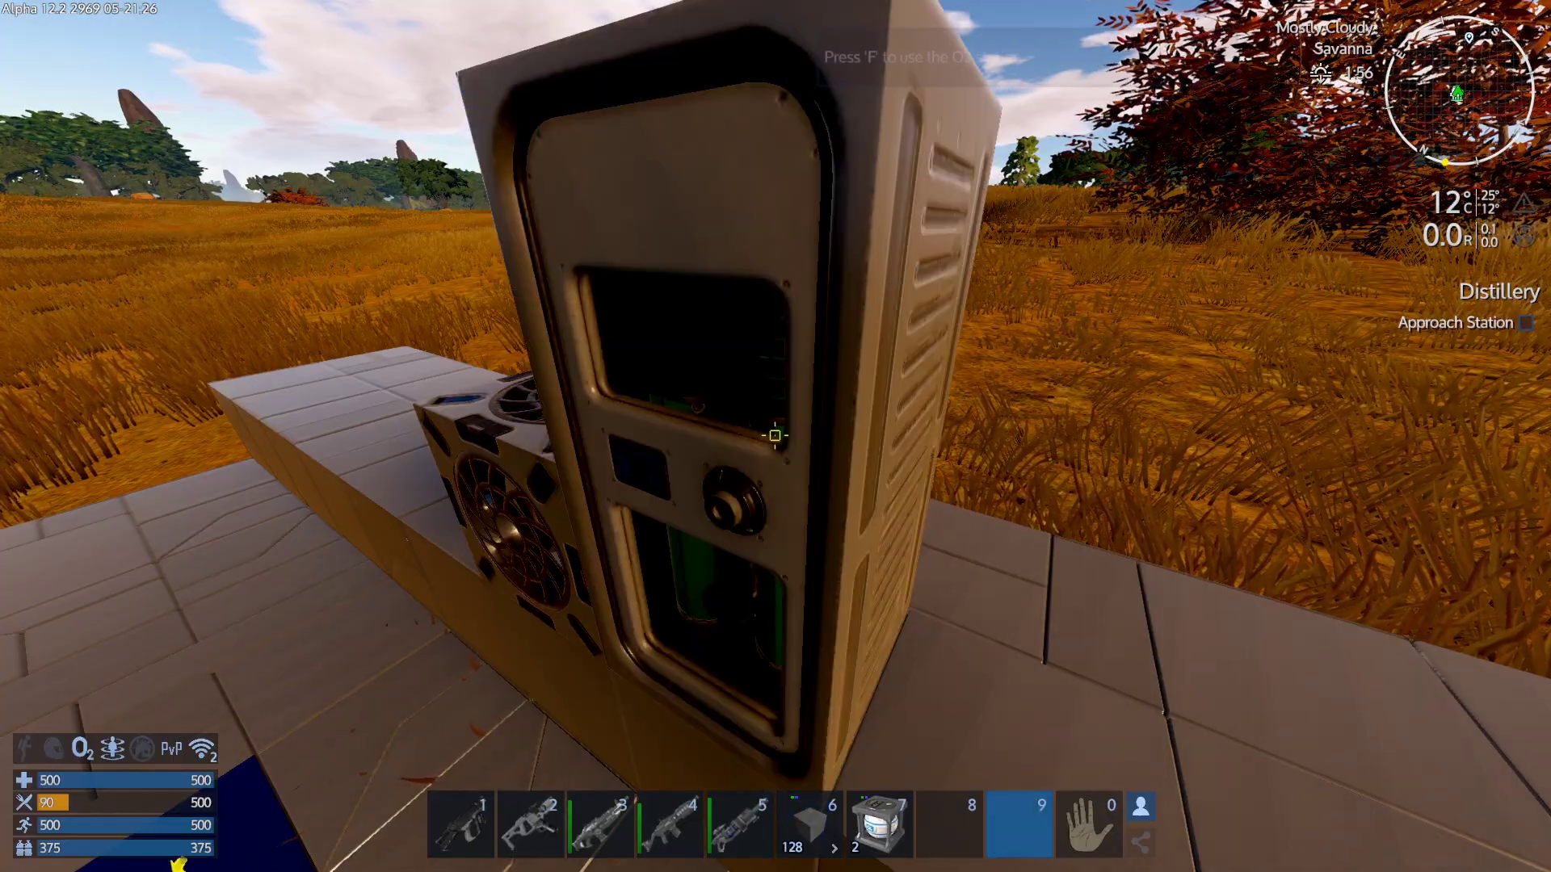
pyautogui.press('7')
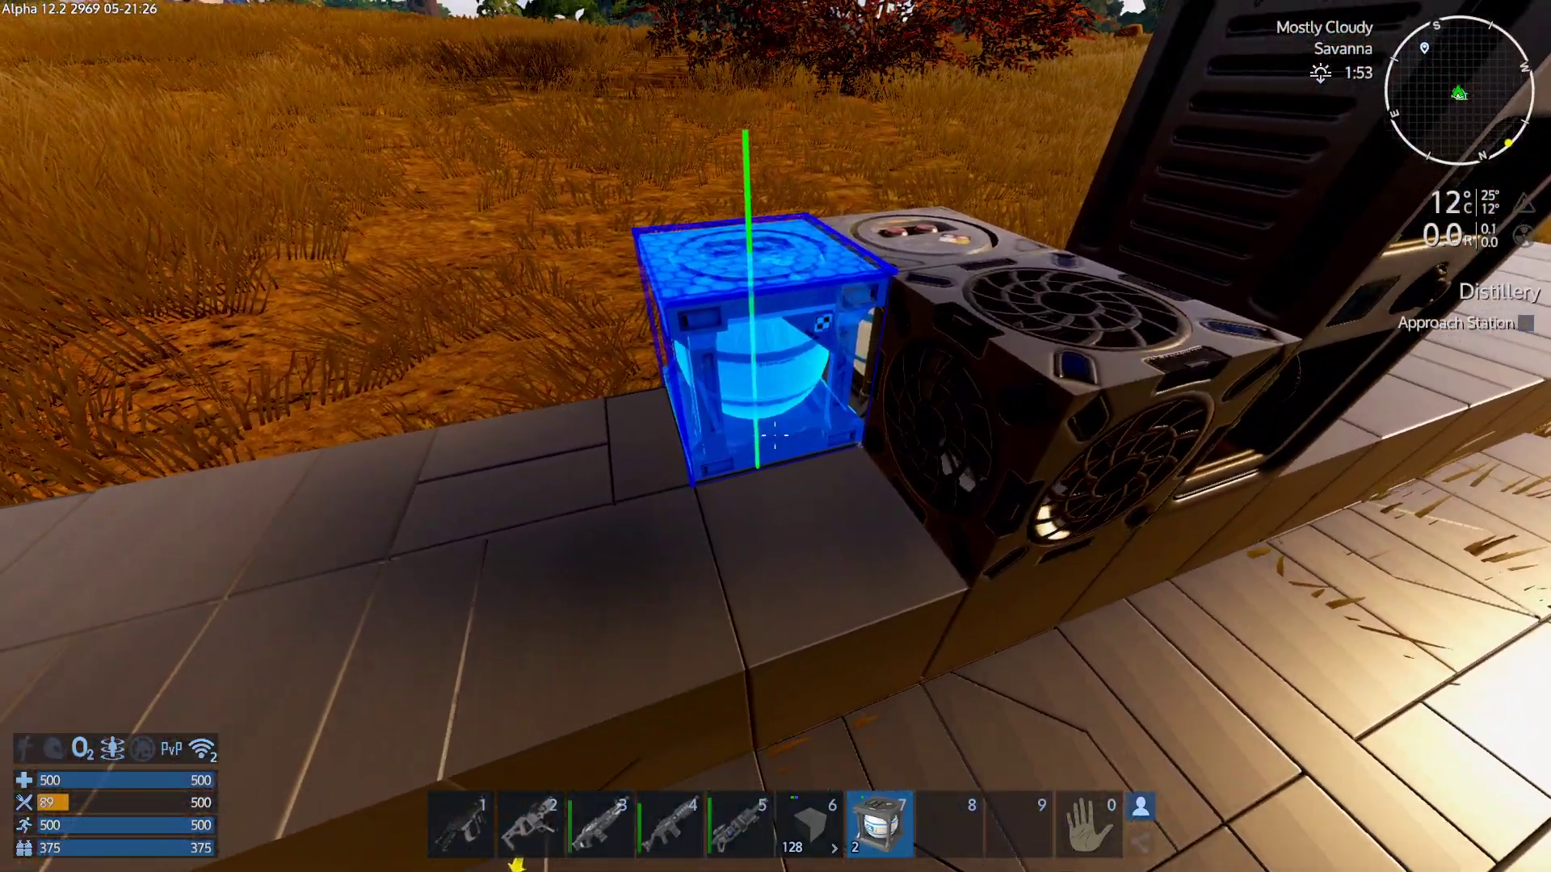
pyautogui.click(775, 436)
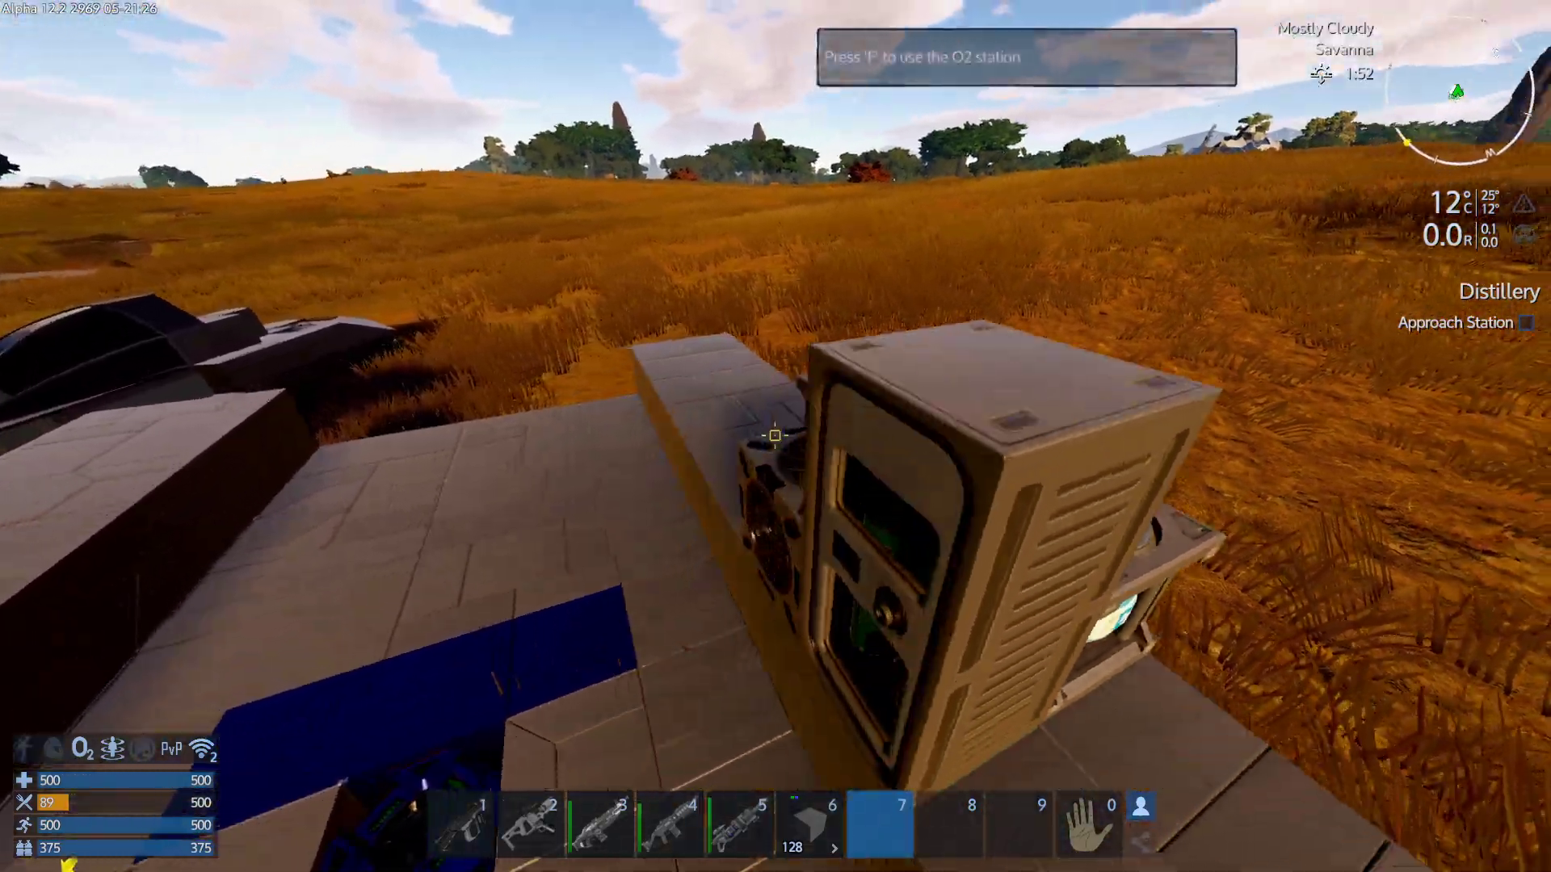
pyautogui.press('f')
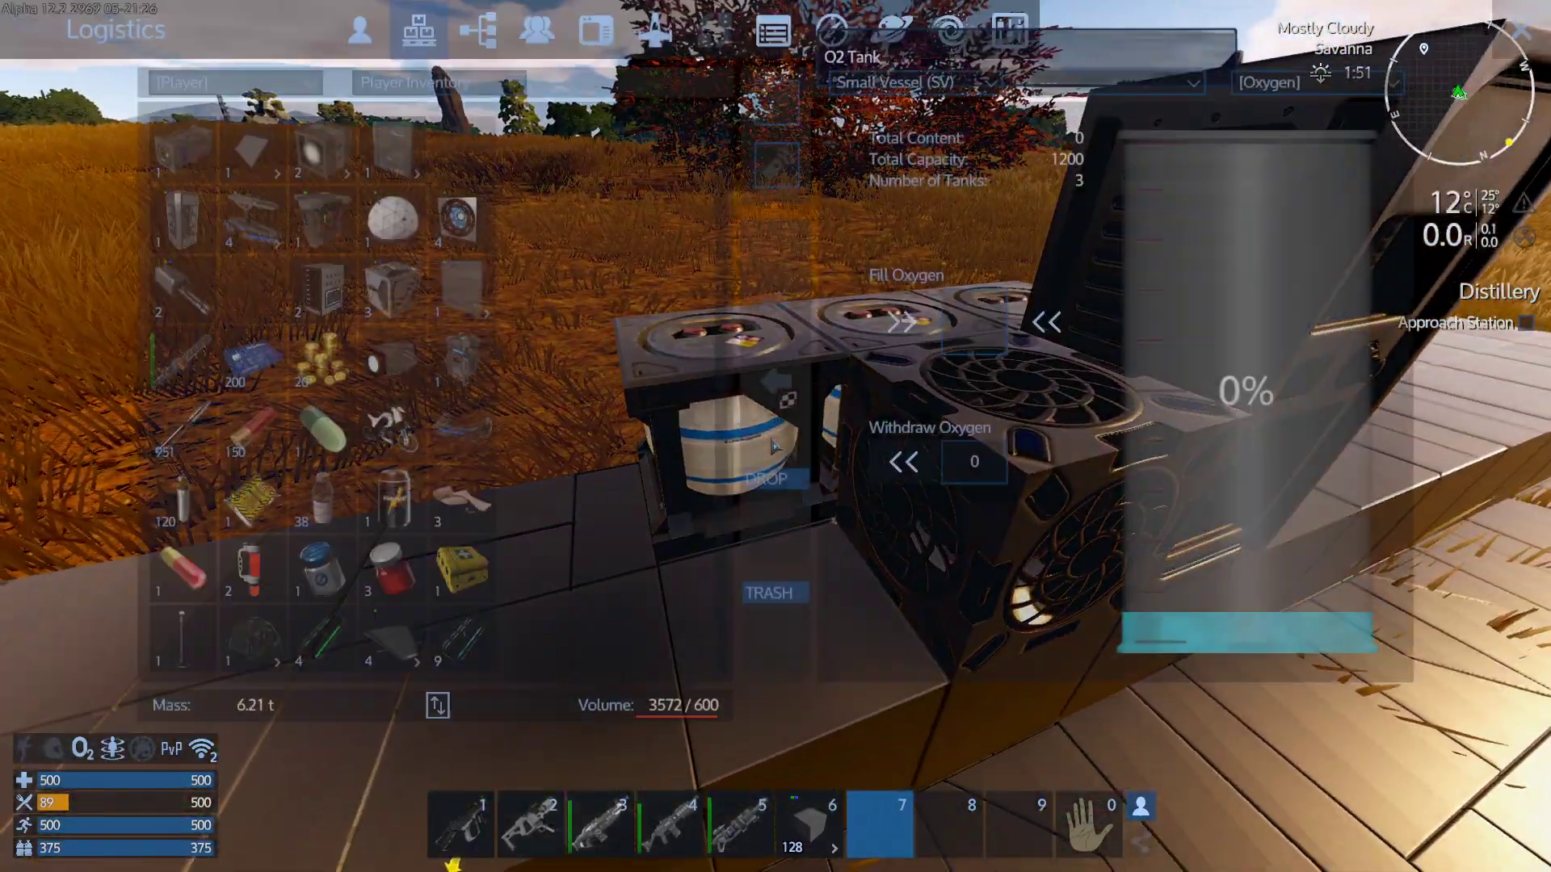
pyautogui.press('Escape')
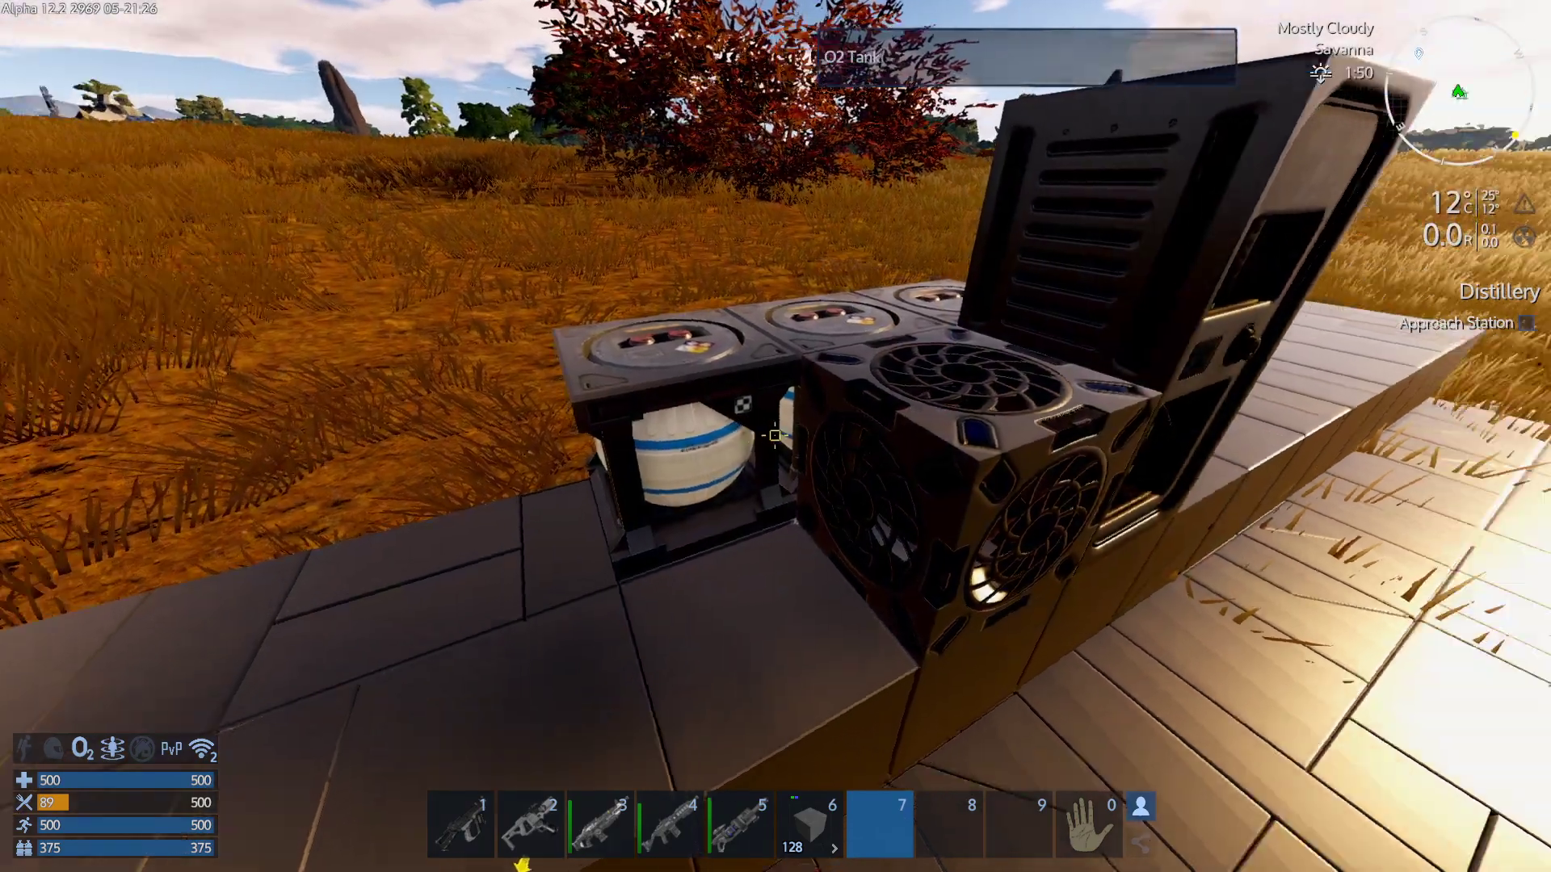
pyautogui.press('Tab')
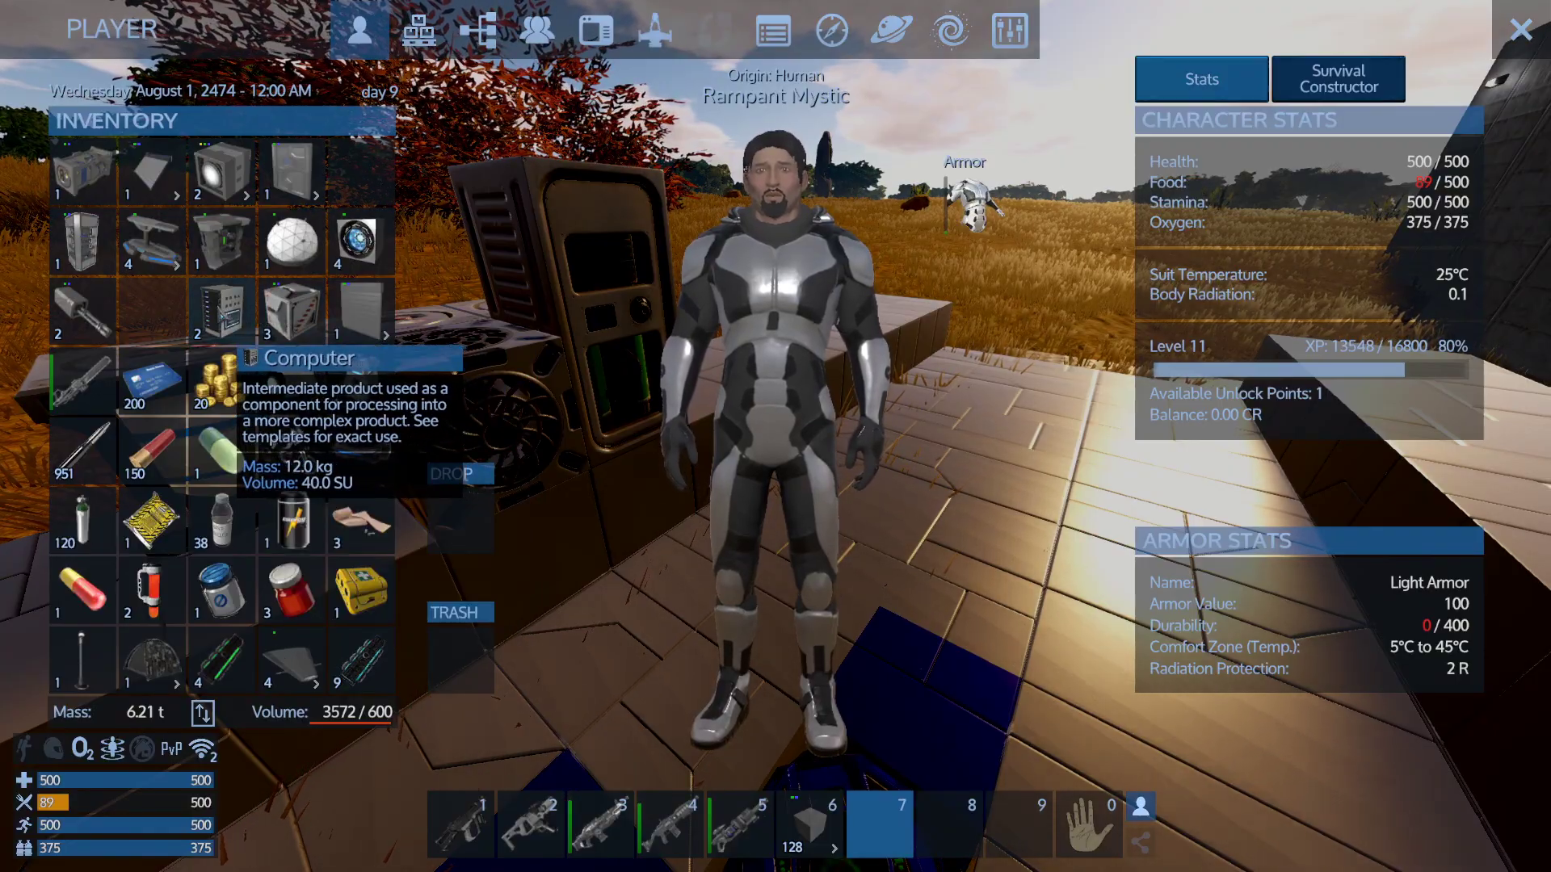
pyautogui.press('Tab')
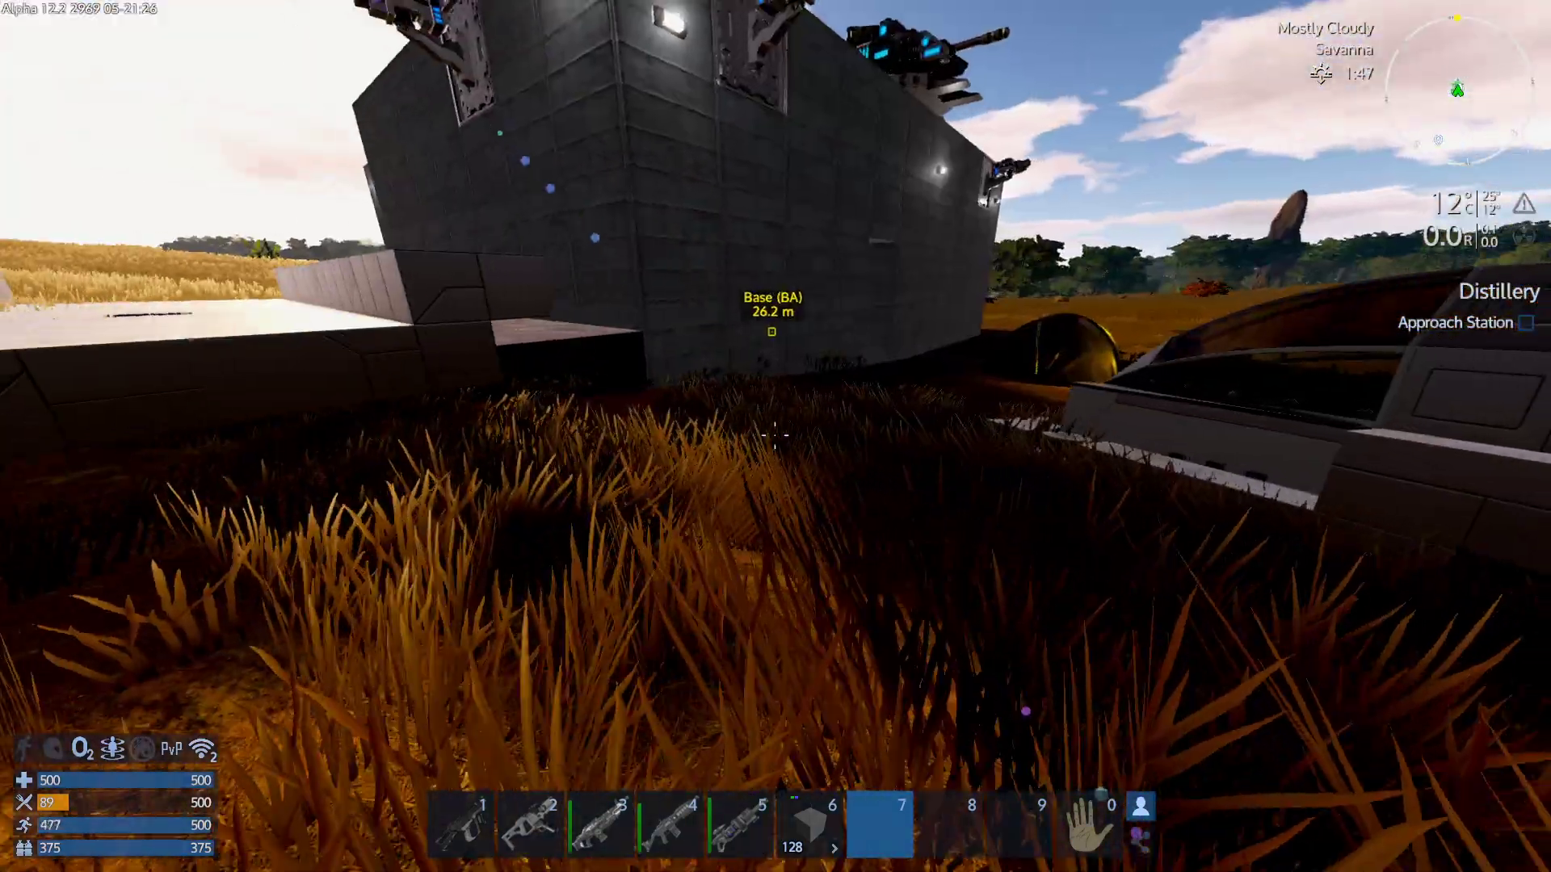
# Move the Generator and Fuel Tank from the base container onto the hotbar.
pyautogui.press('w')
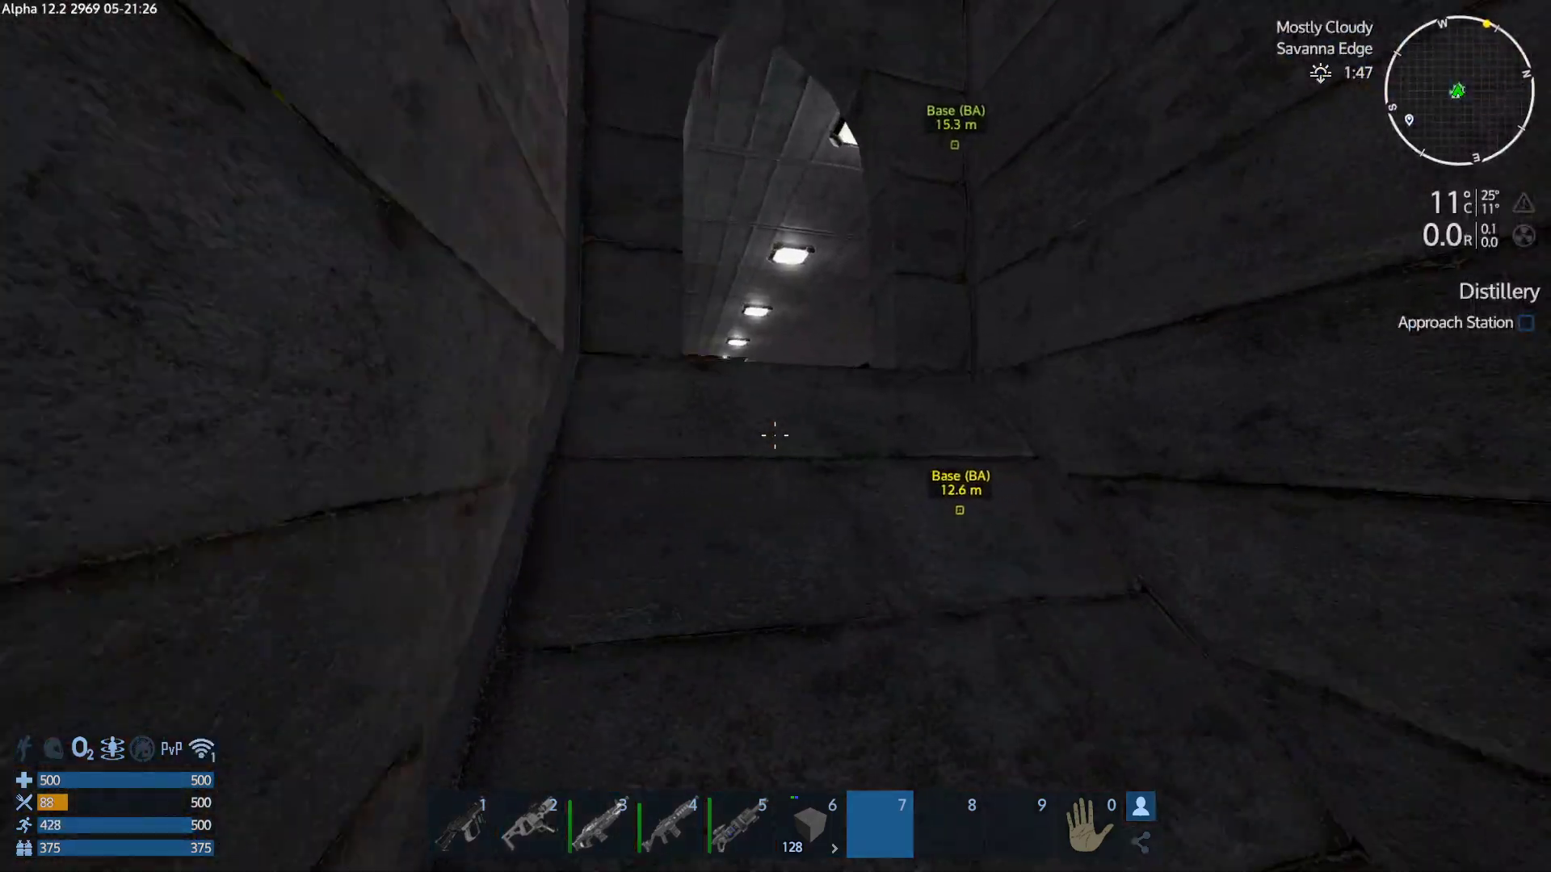
pyautogui.press('w')
pyautogui.press('f')
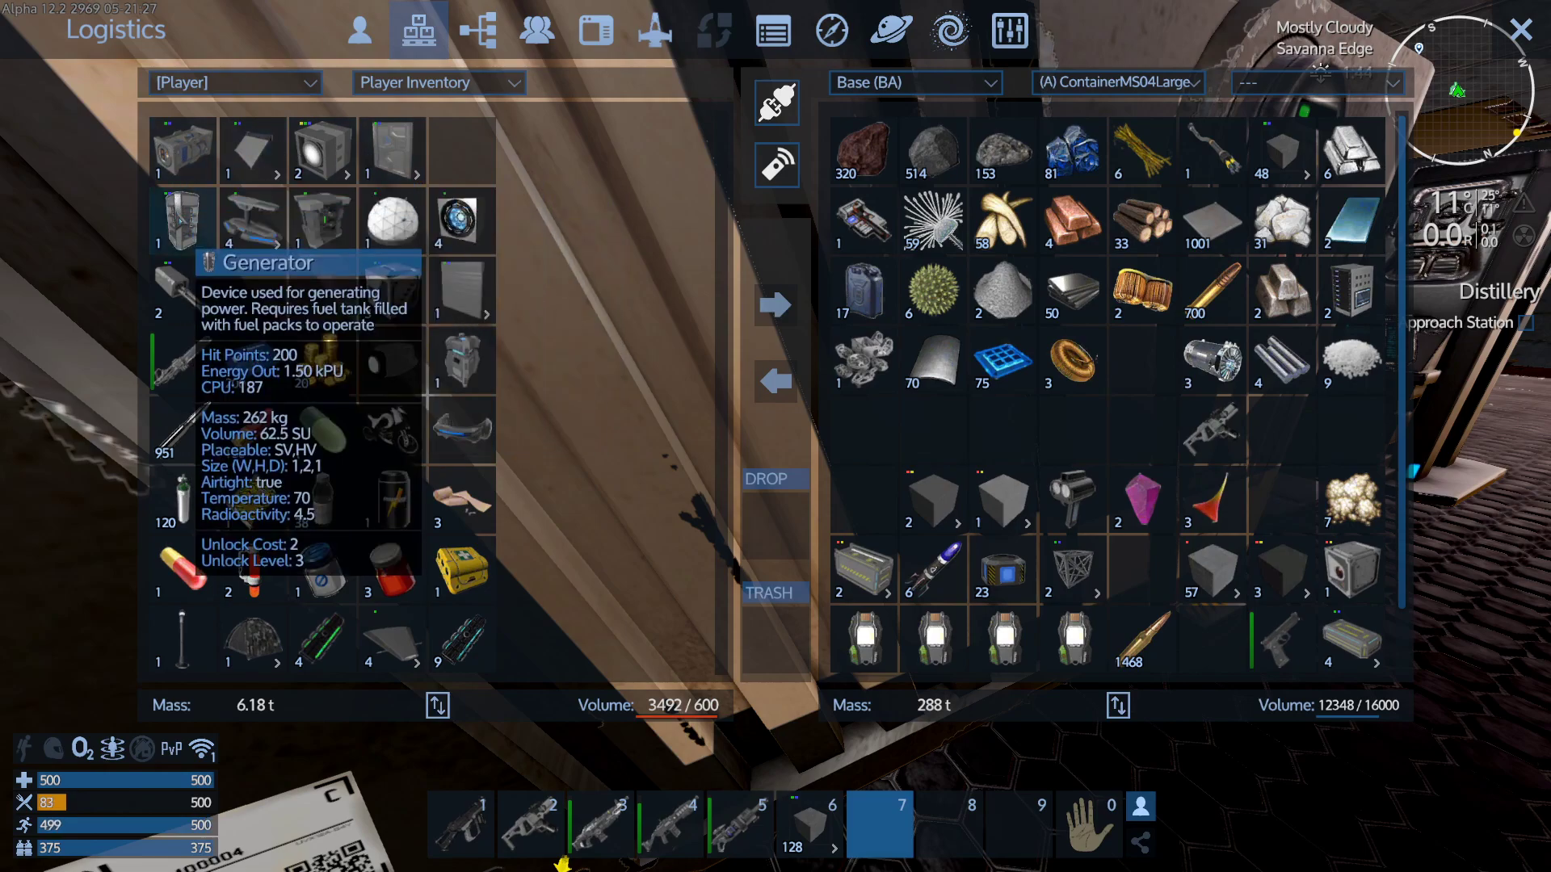
pyautogui.doubleClick(185, 221)
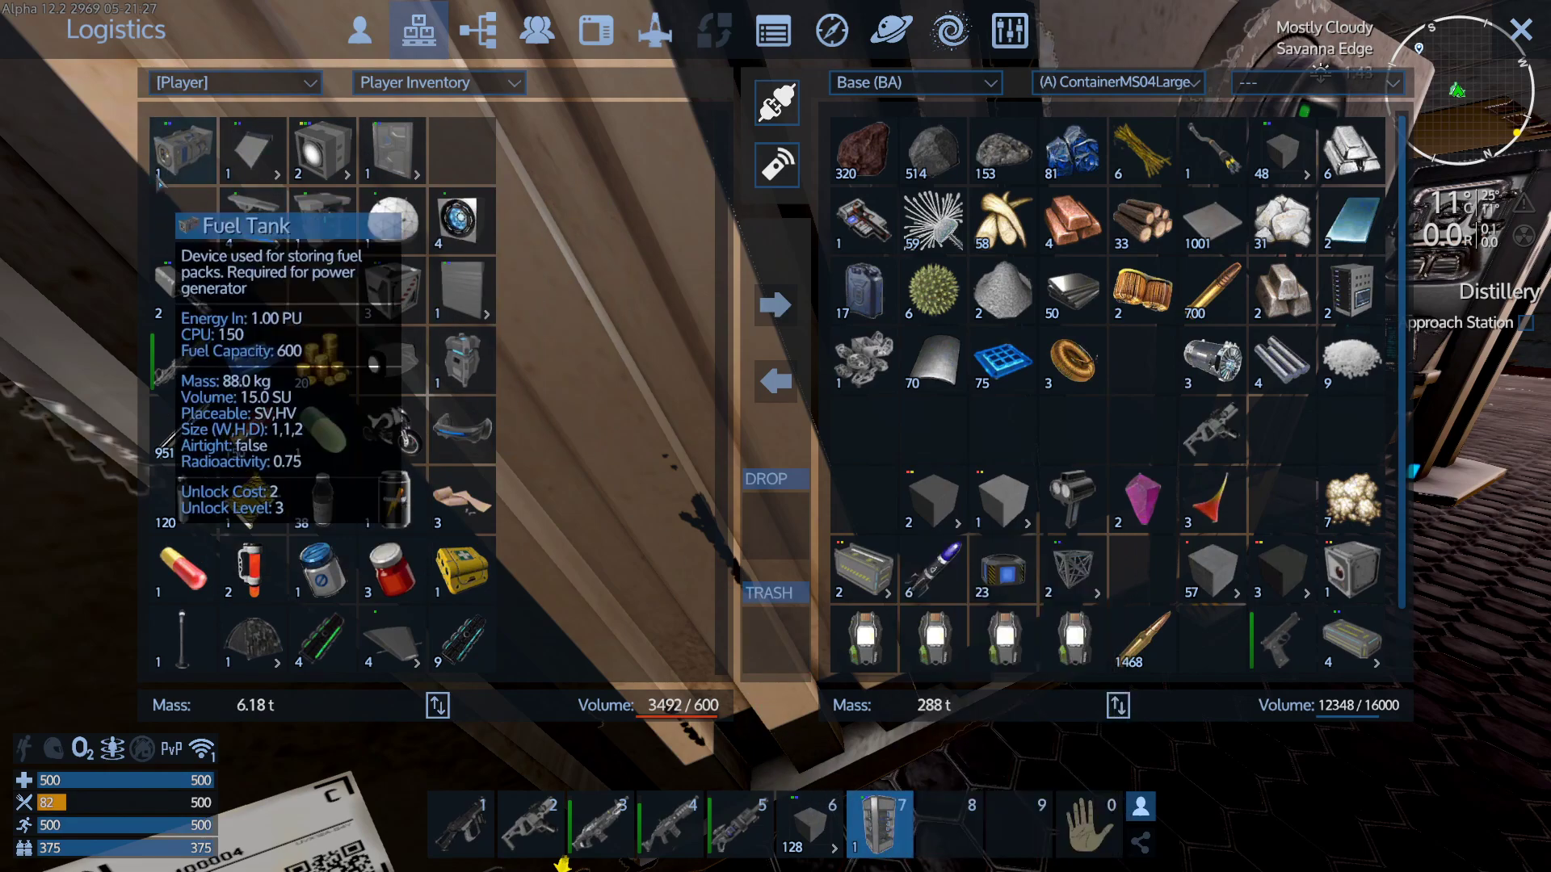
pyautogui.moveTo(185, 152); pyautogui.dragTo(1012, 690)
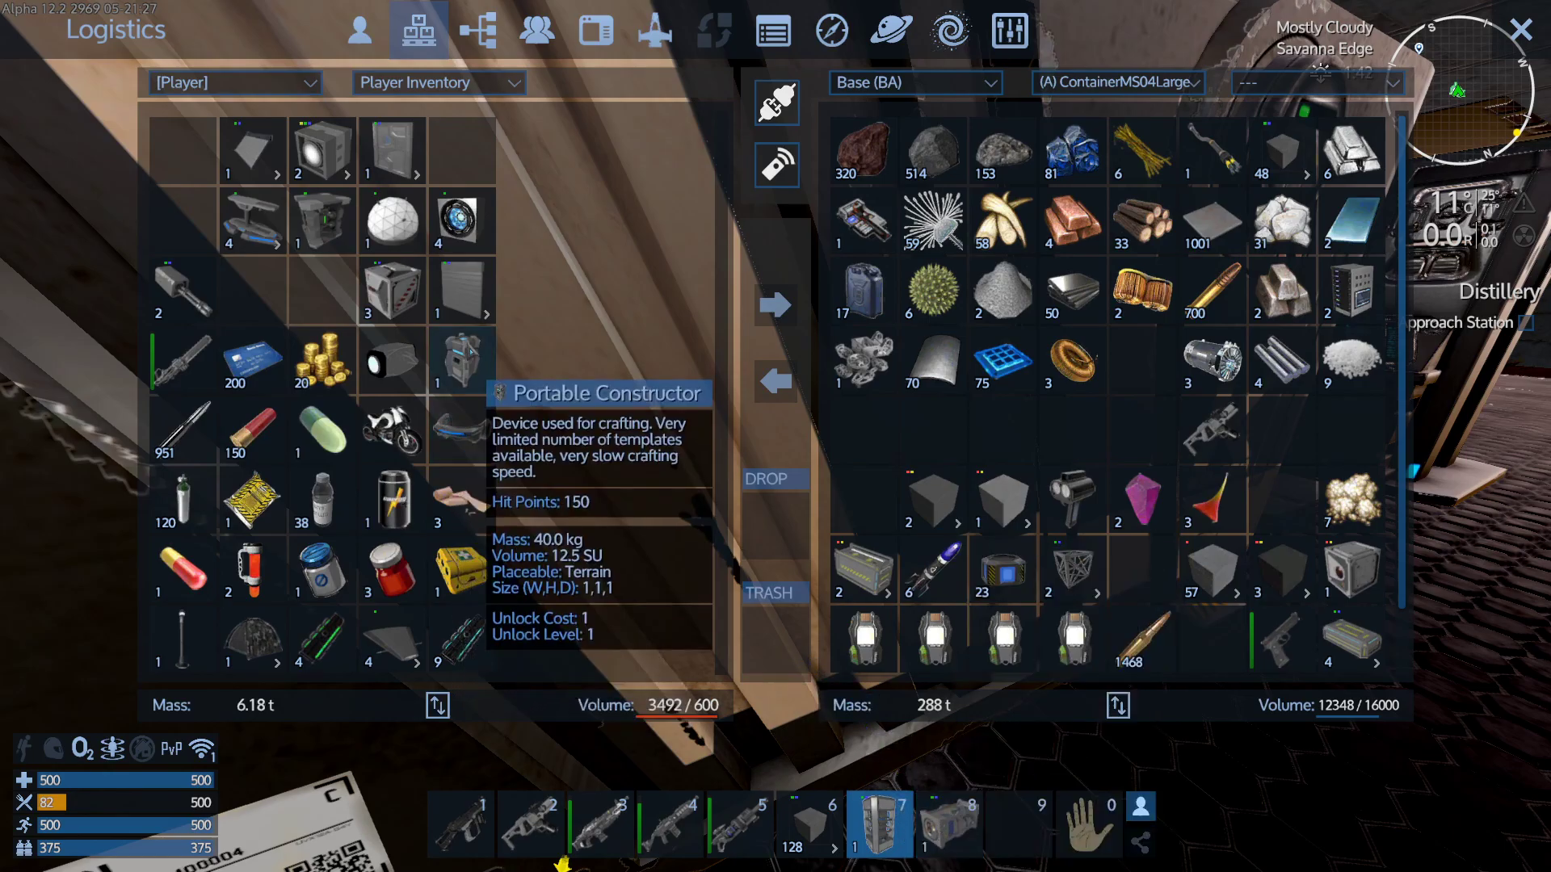
pyautogui.press('Escape')
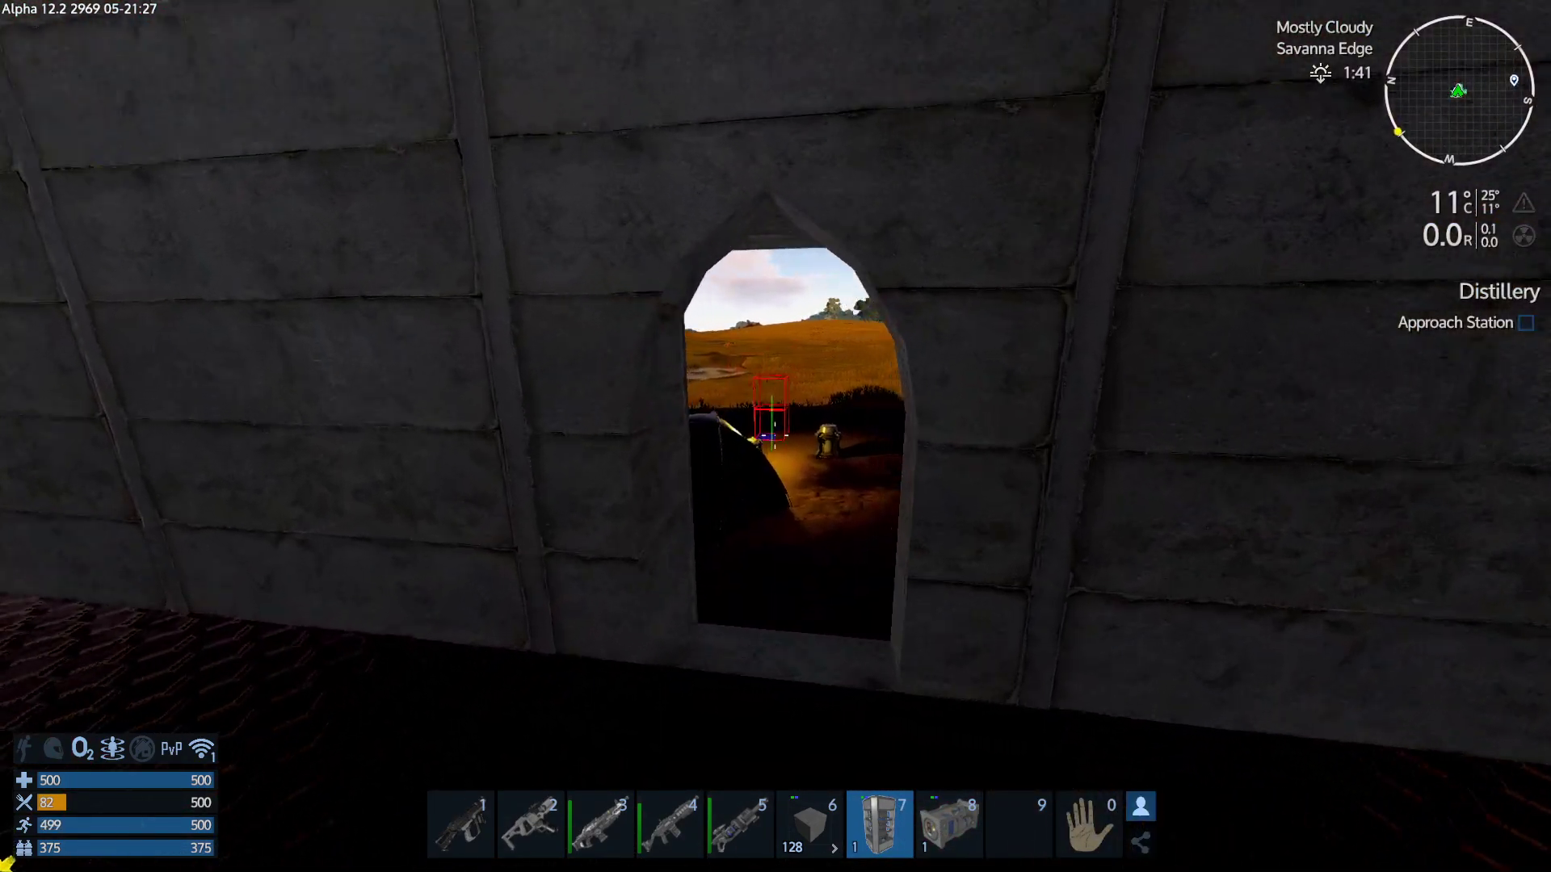
# Climb onto the hover vessel and check its Cargo Box 3.
pyautogui.press('w')
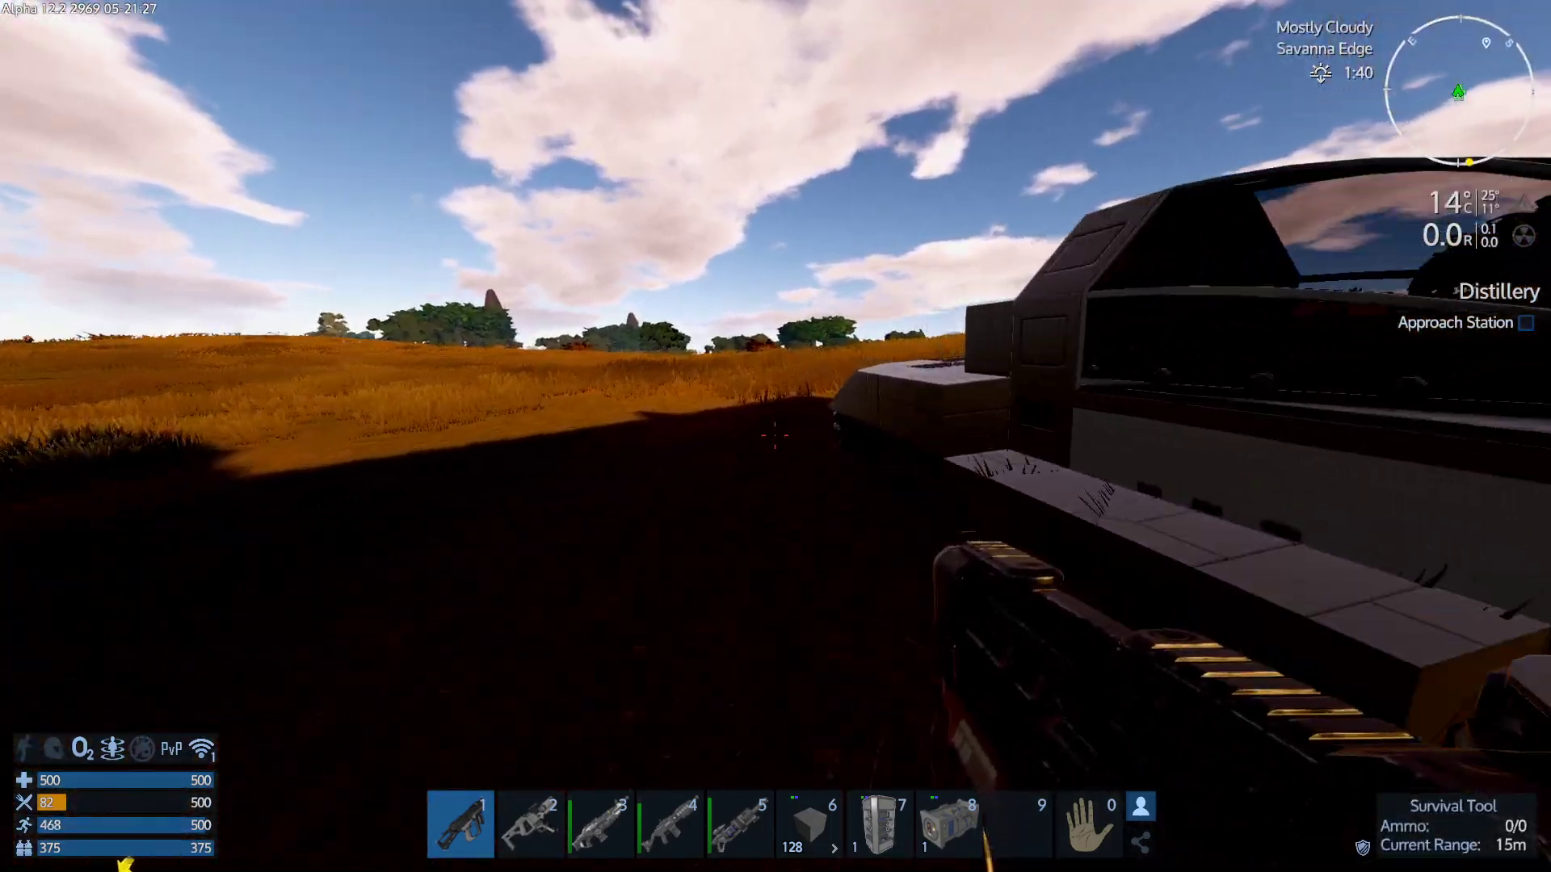
pyautogui.press('f')
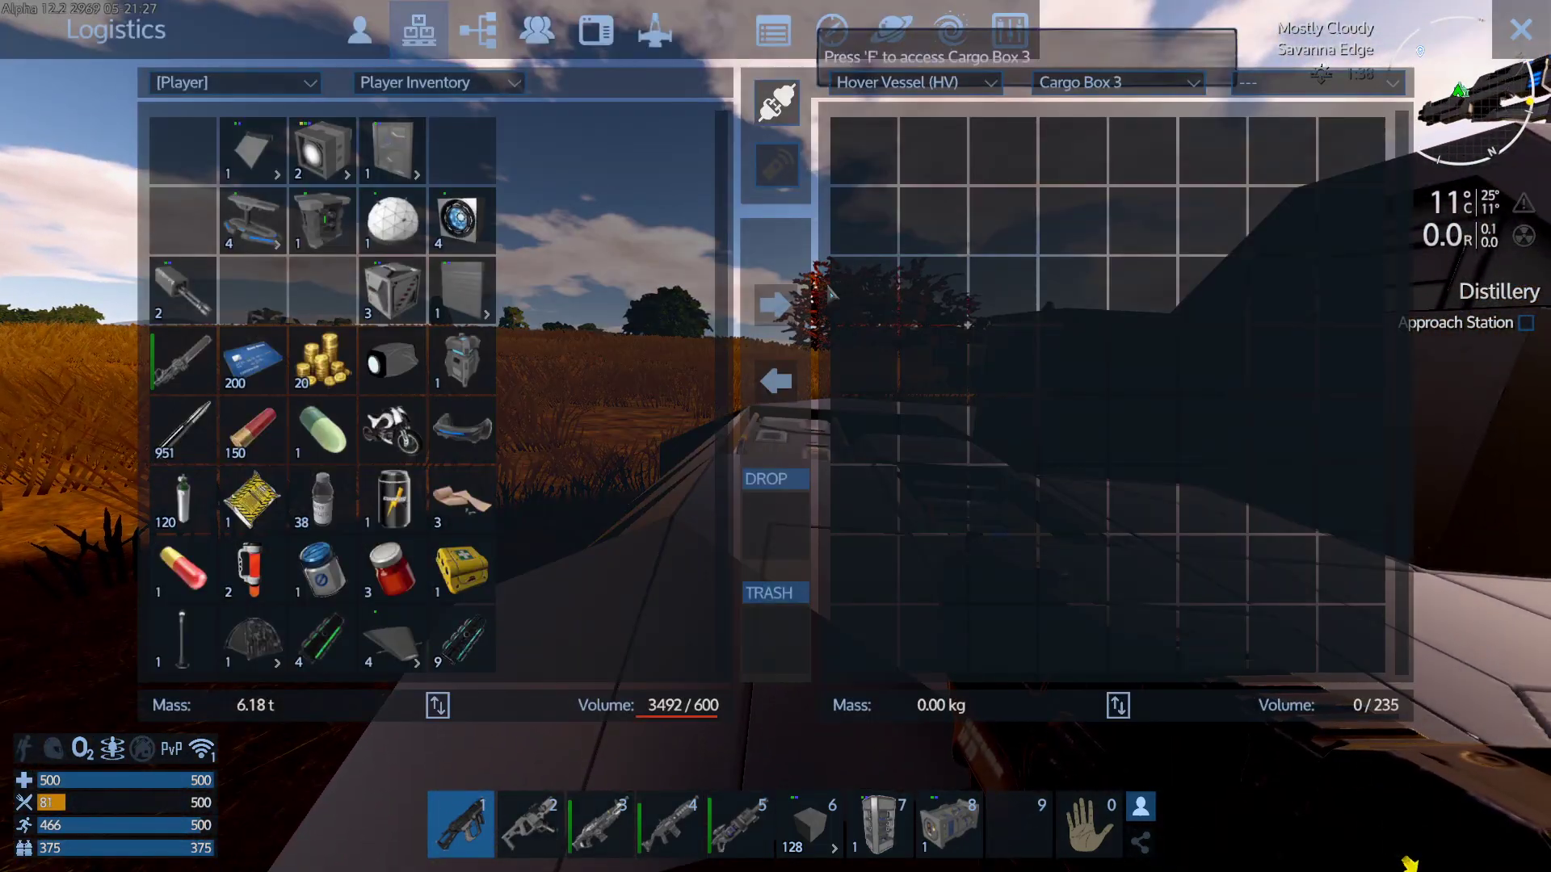
pyautogui.press('Escape')
pyautogui.press('w')
# Position the generator and fuel tank previews on the platform.
pyautogui.press('7')
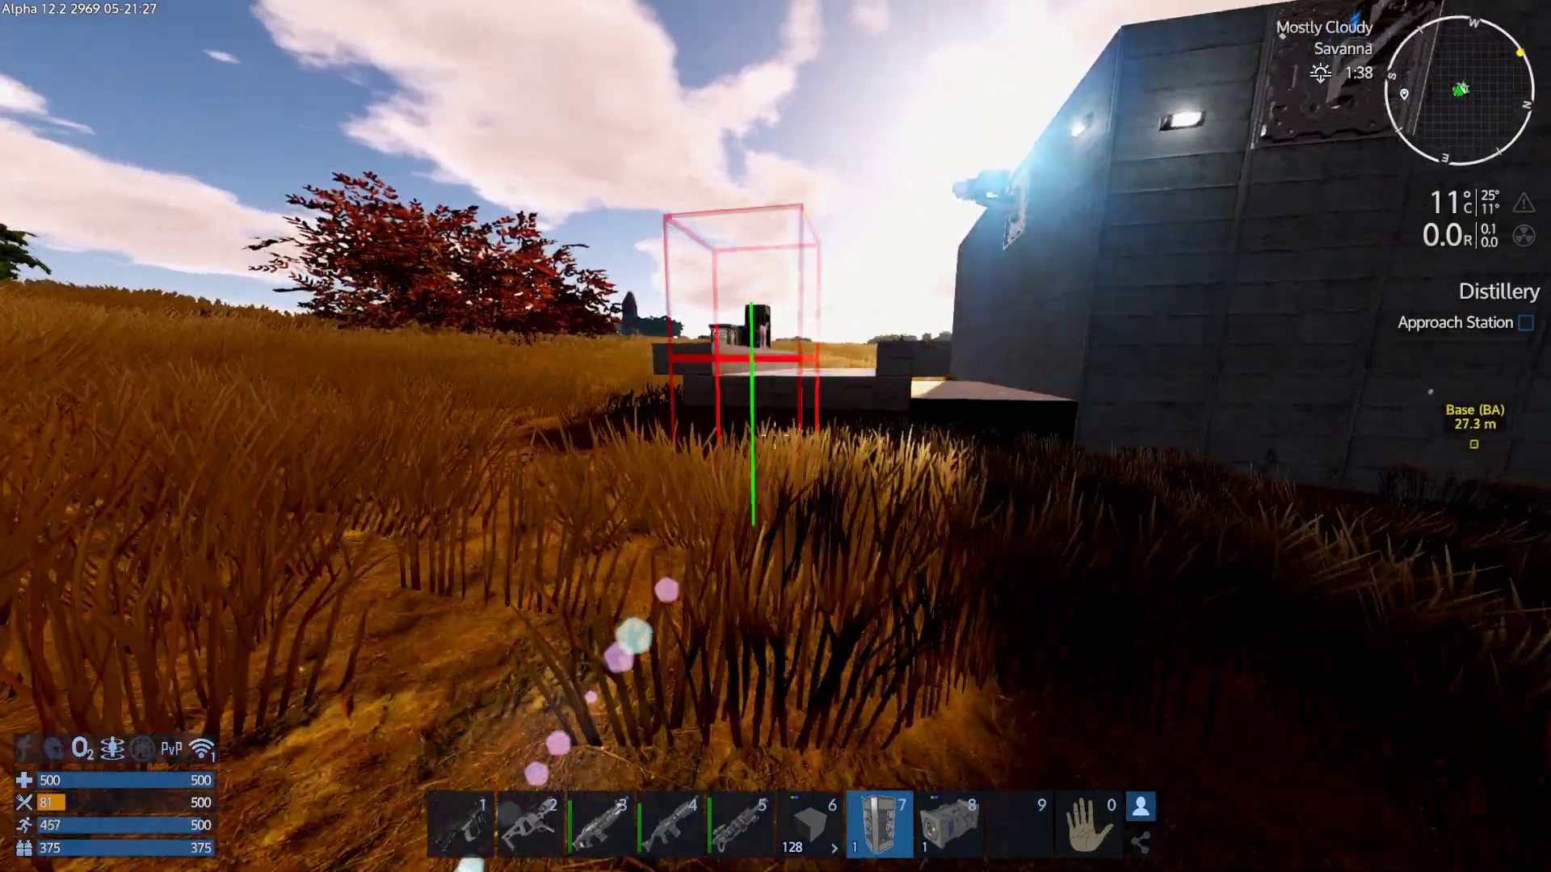
pyautogui.press('w')
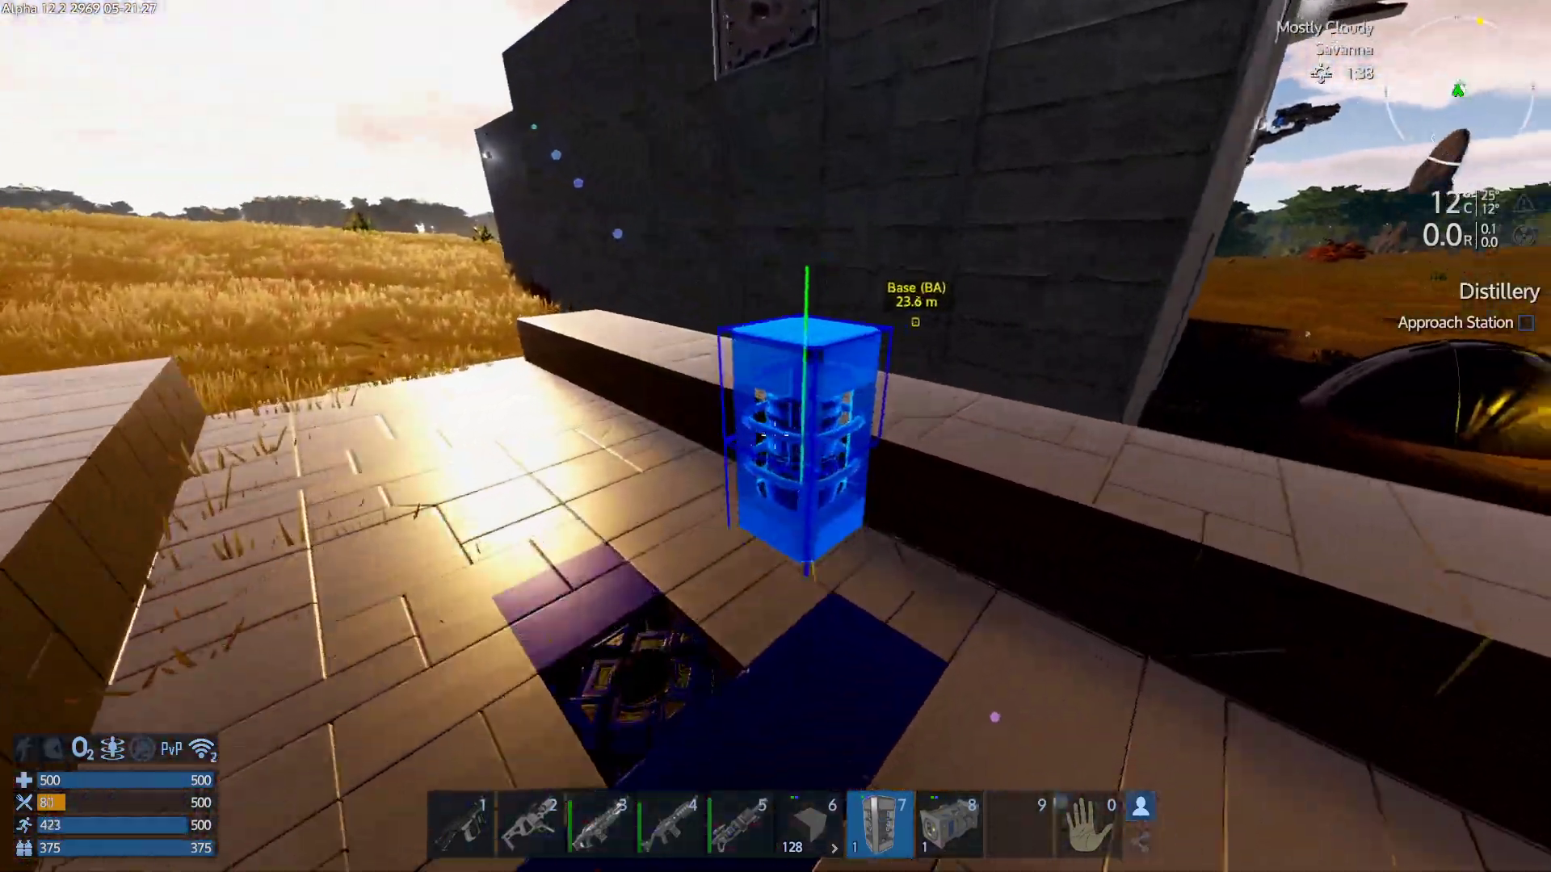
pyautogui.press('w')
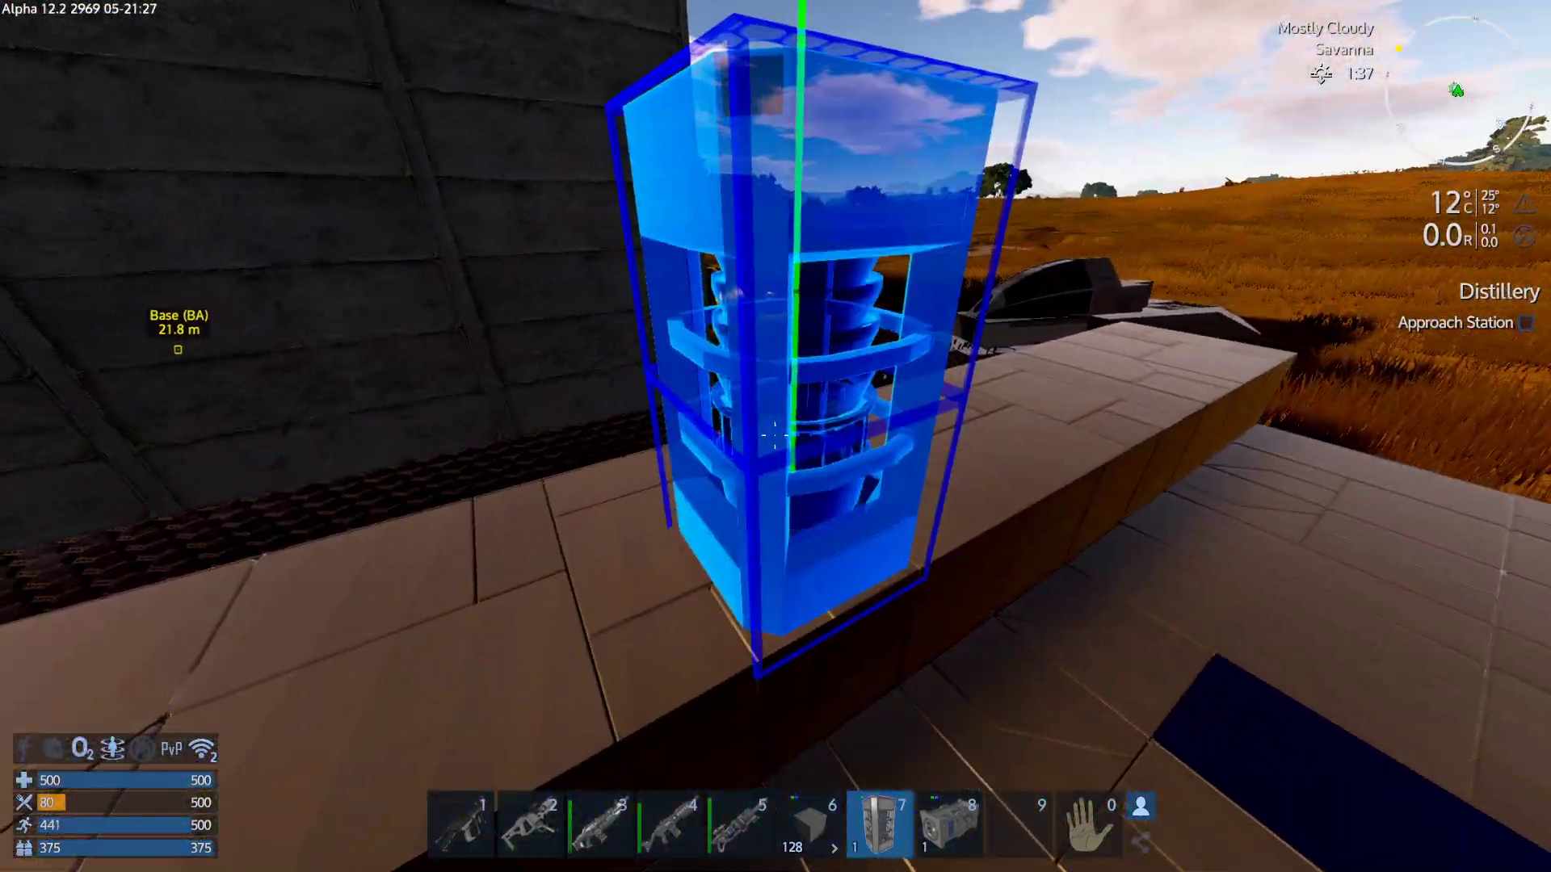
pyautogui.press('8')
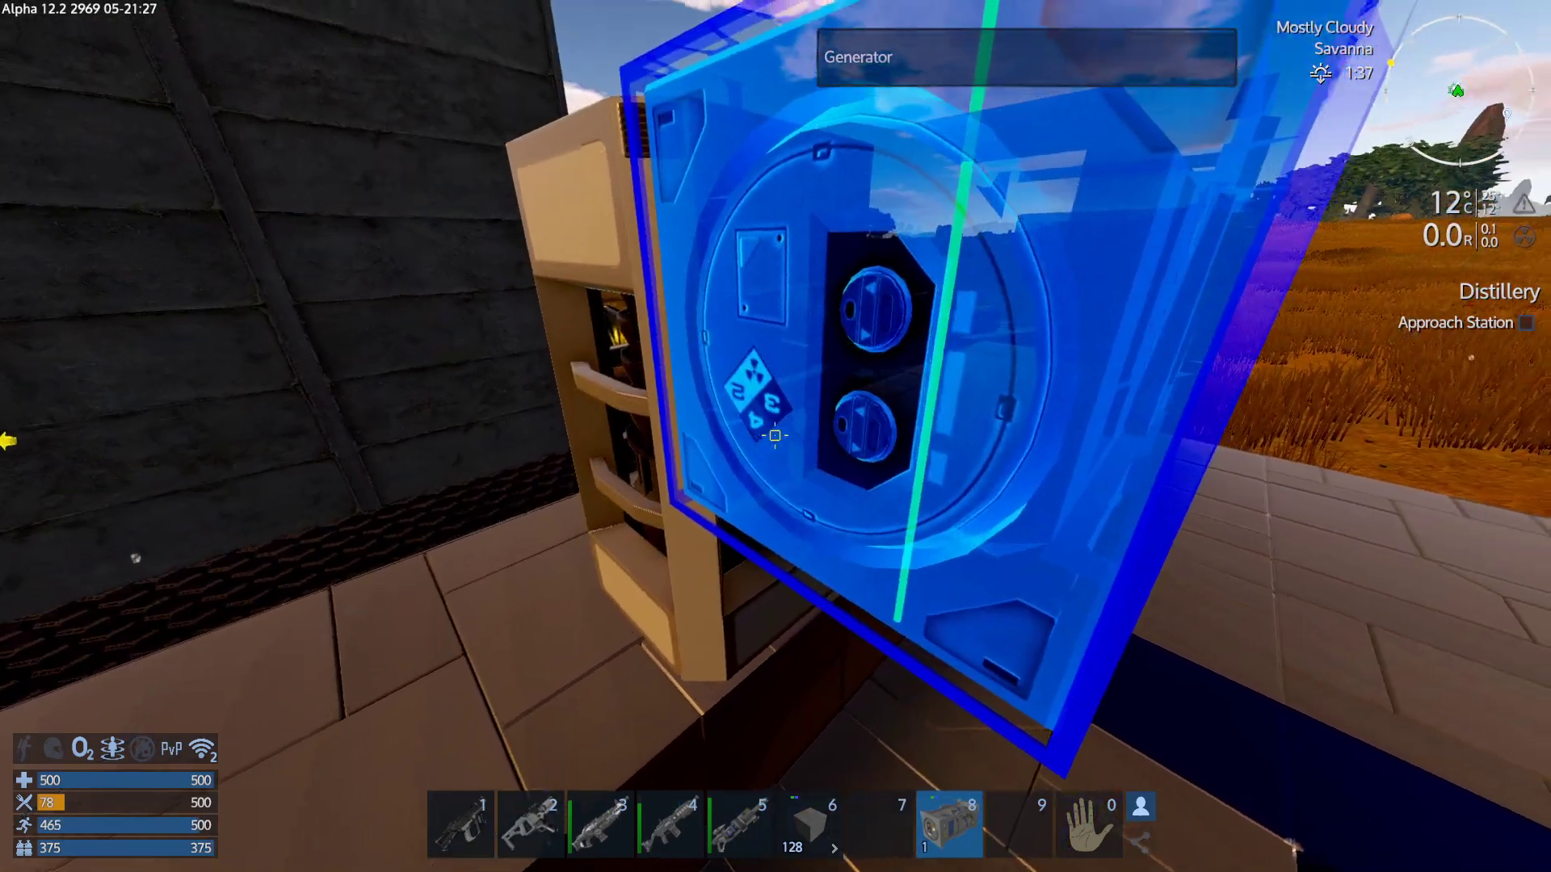
pyautogui.press('w')
pyautogui.press('s')
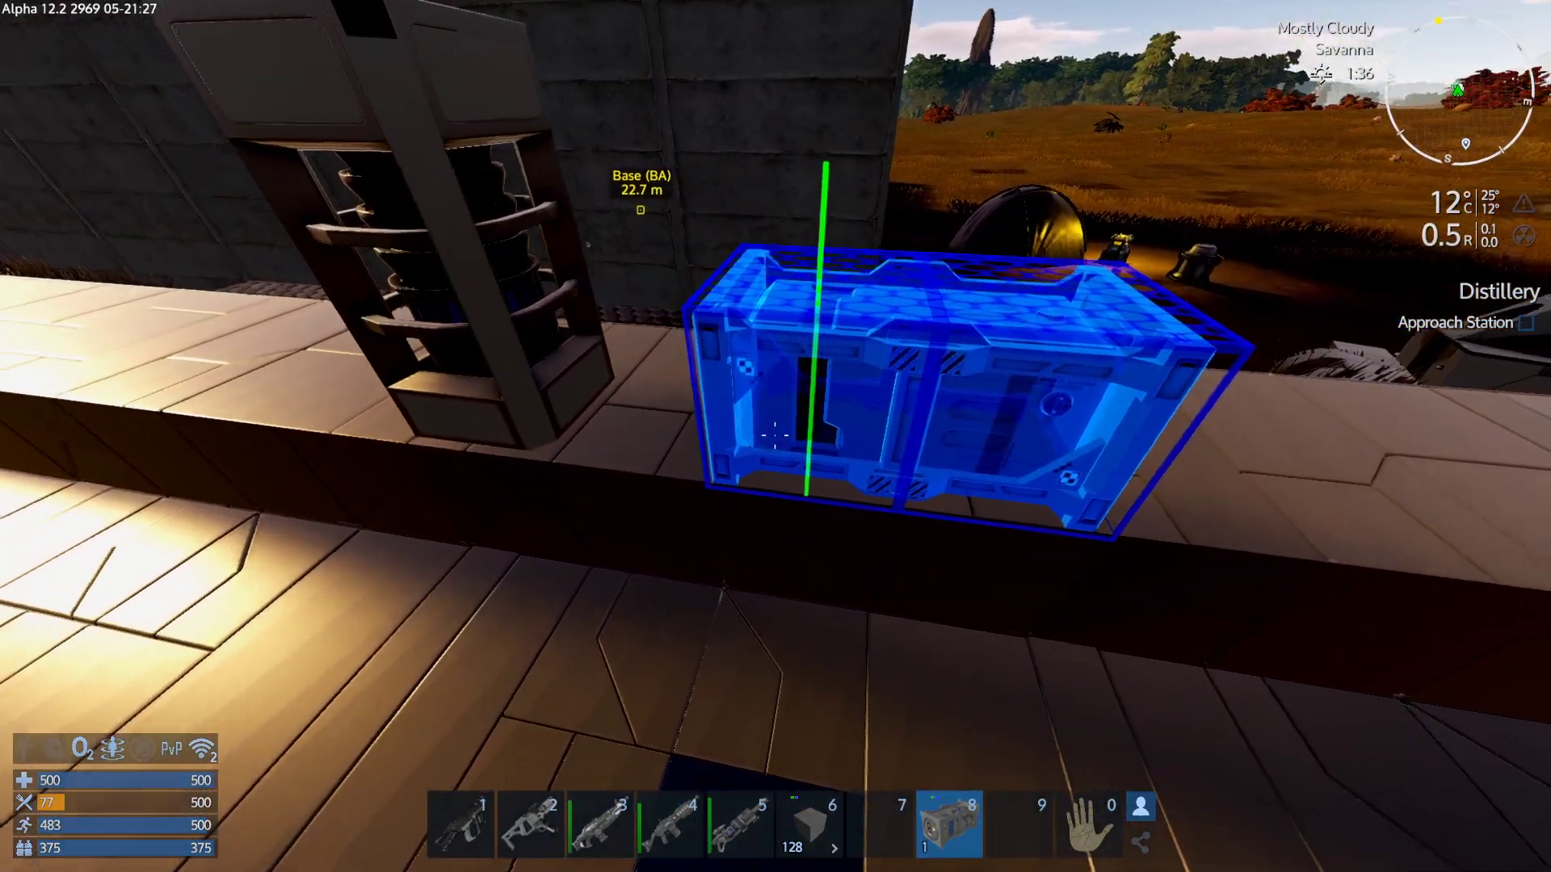
pyautogui.press('s')
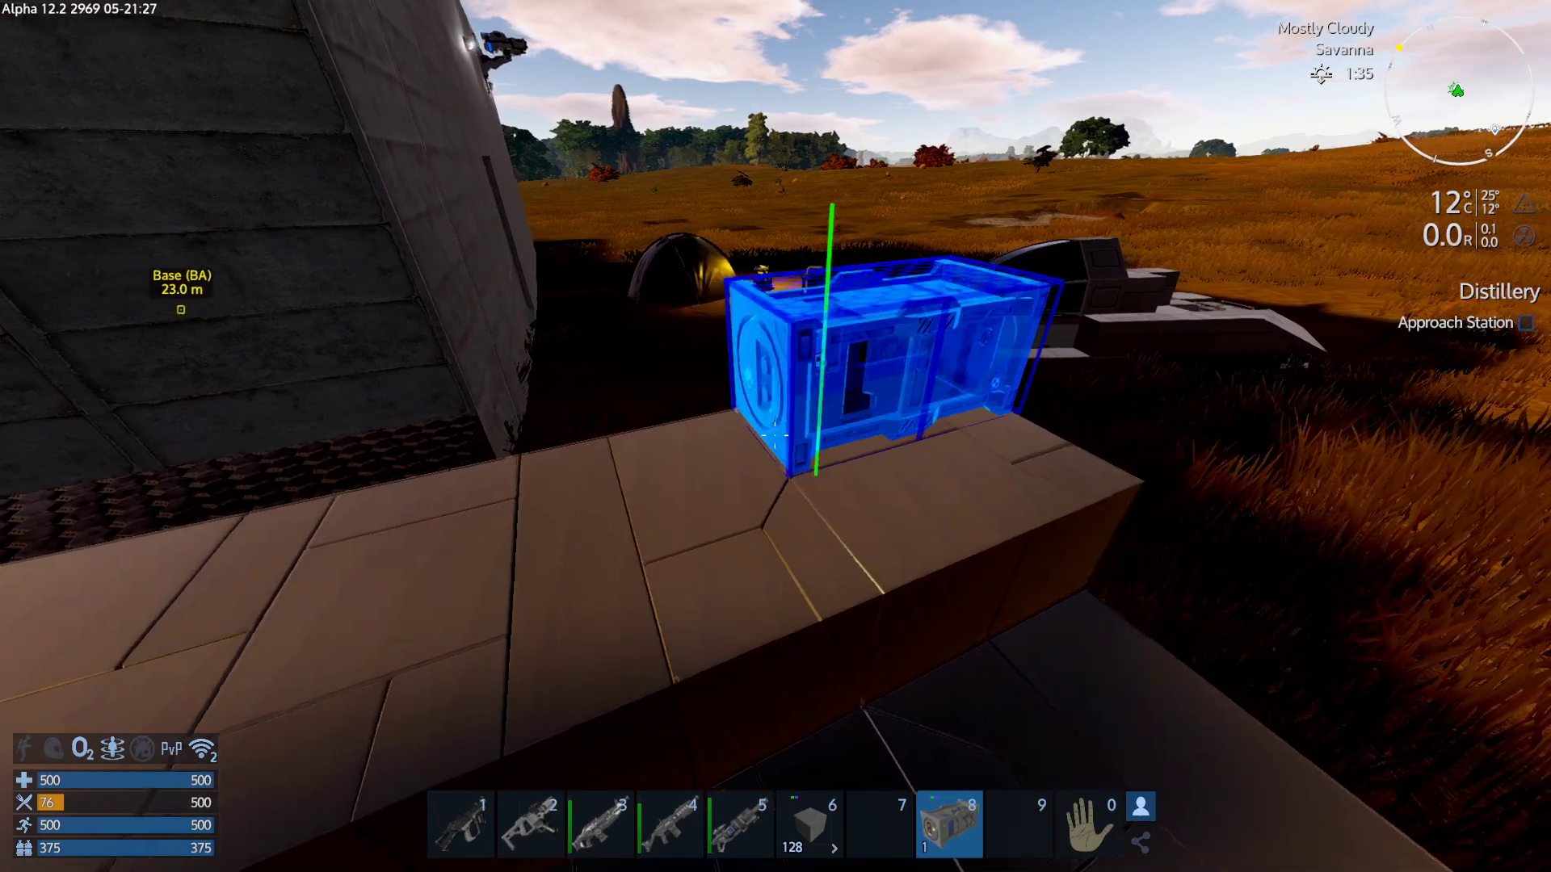
pyautogui.press('1')
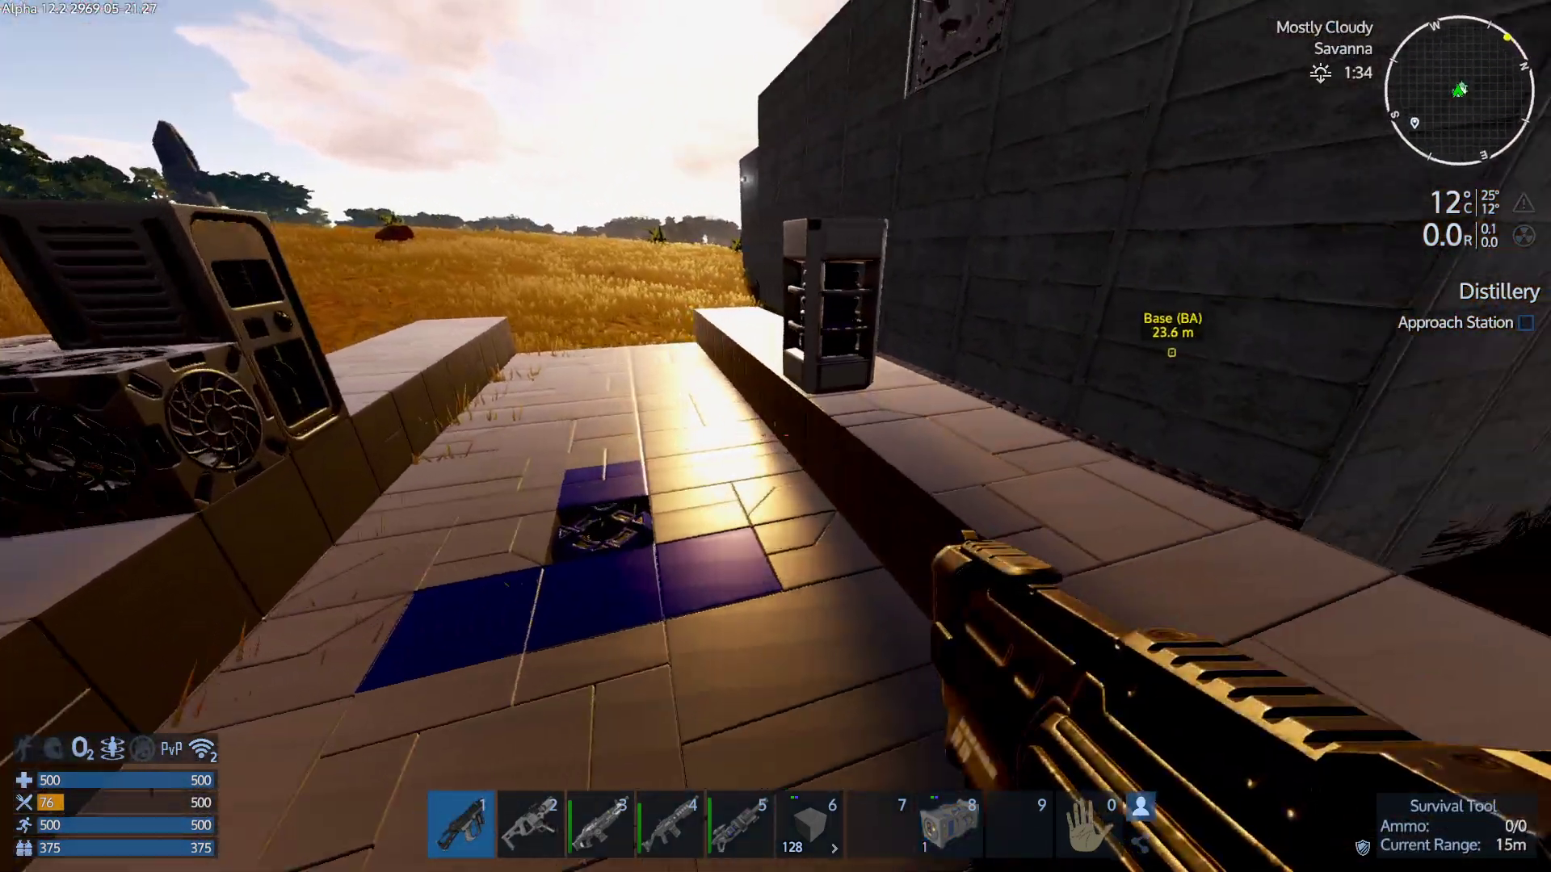
# Place the fuel tank beside the generator by the wall.
pyautogui.press('w')
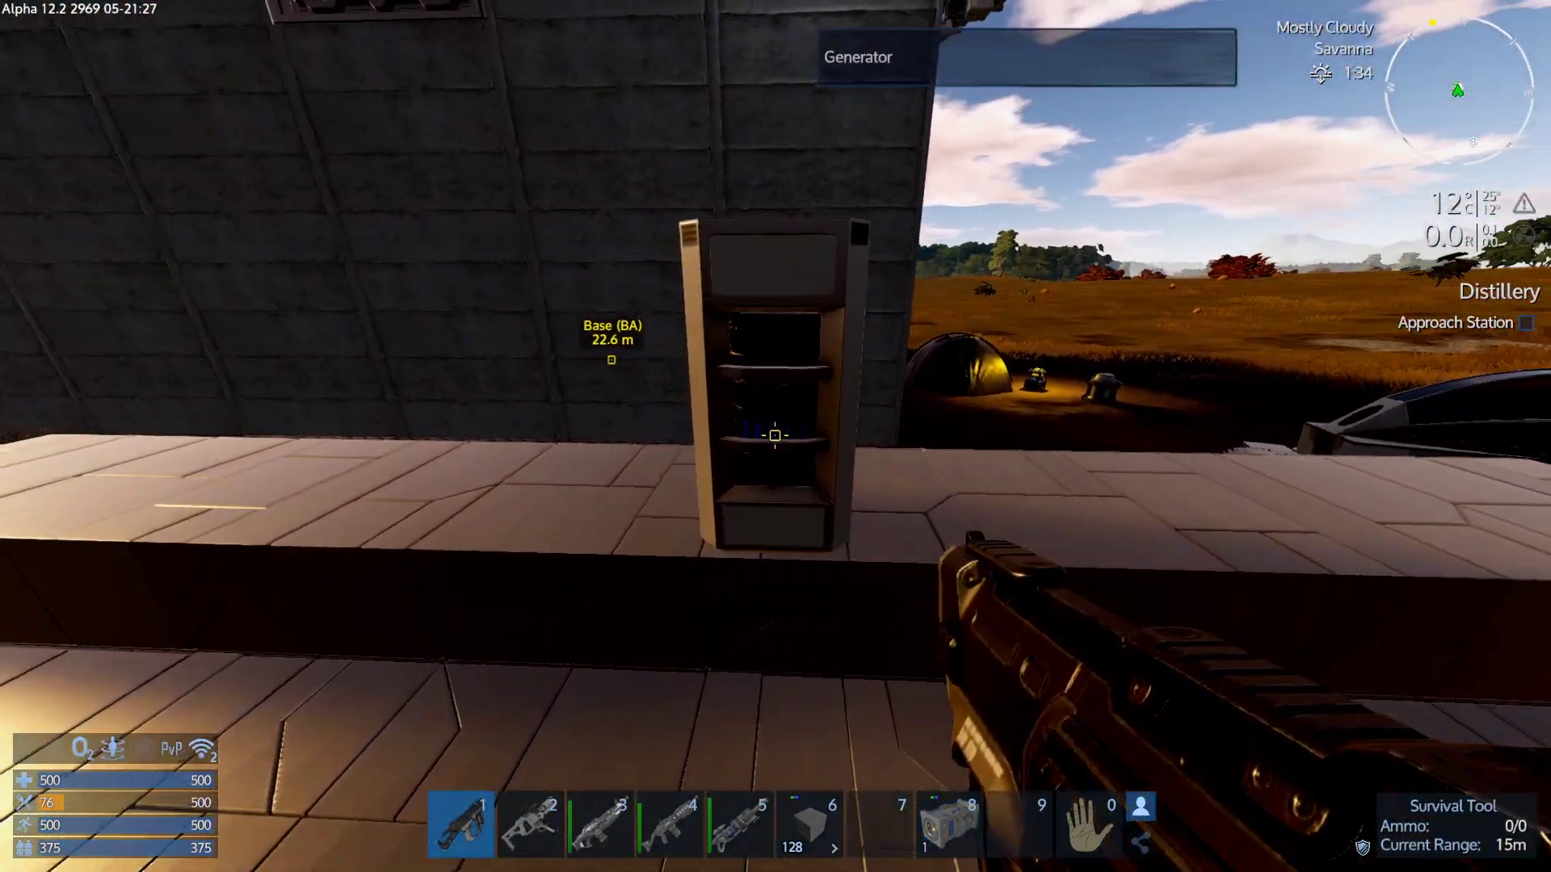
pyautogui.press('7')
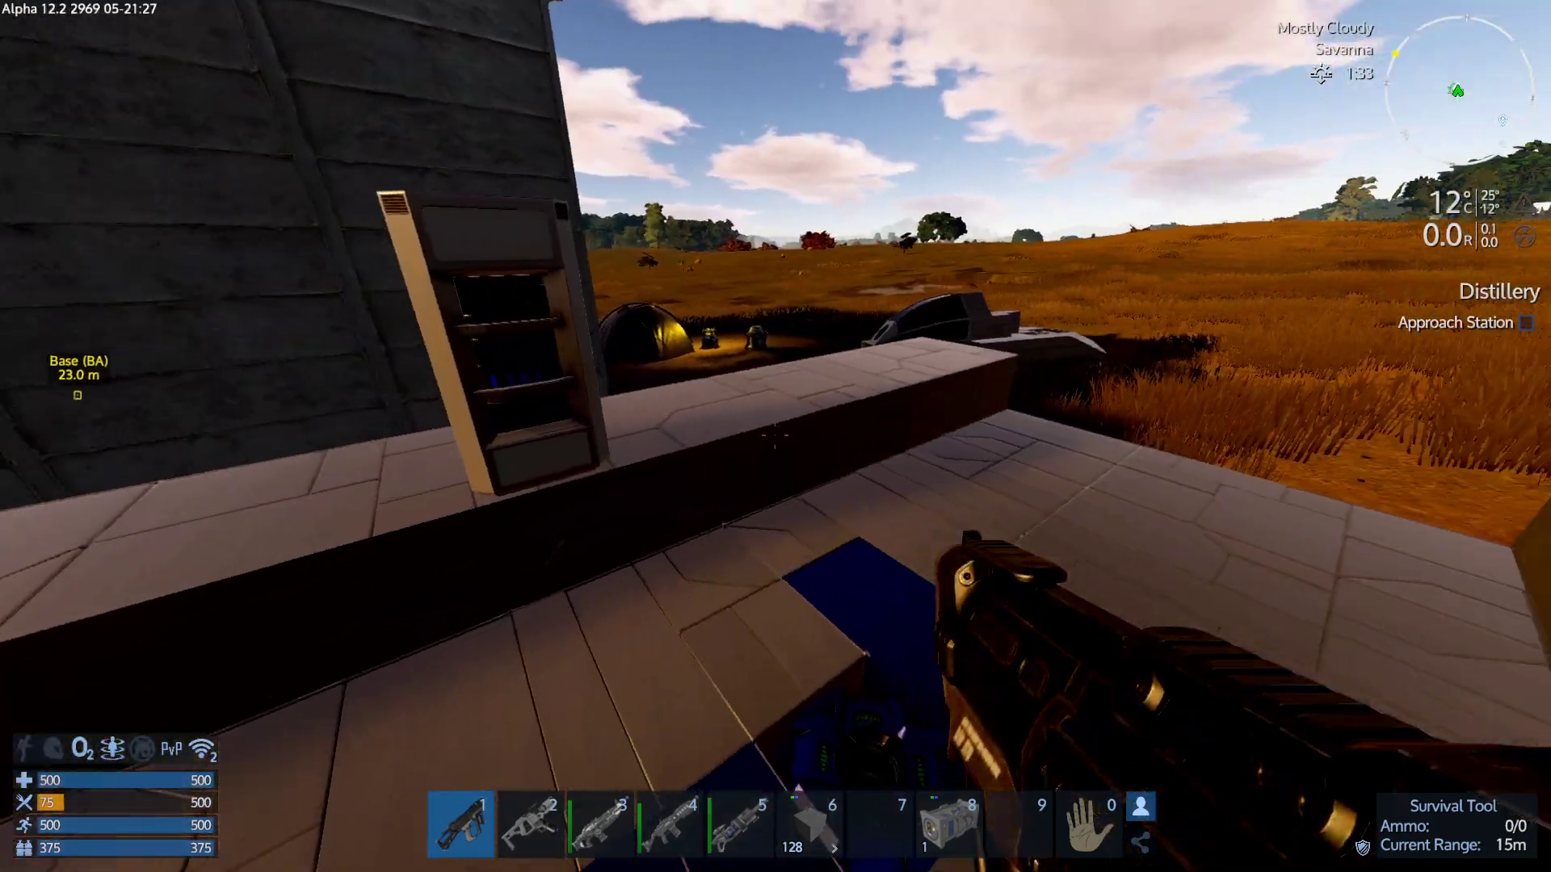
pyautogui.press('8')
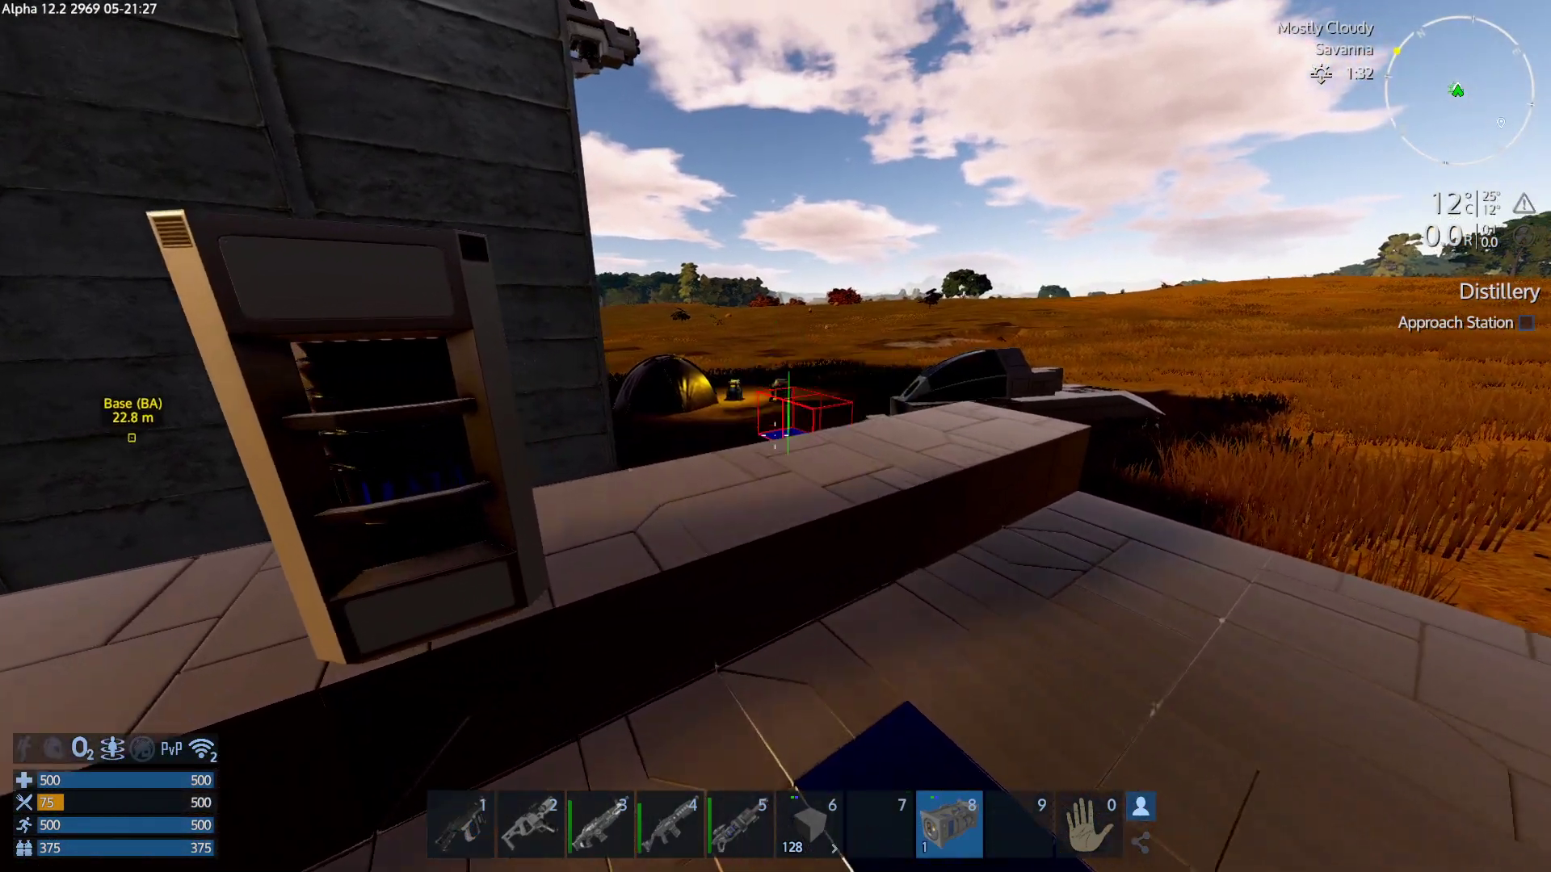
pyautogui.press('w')
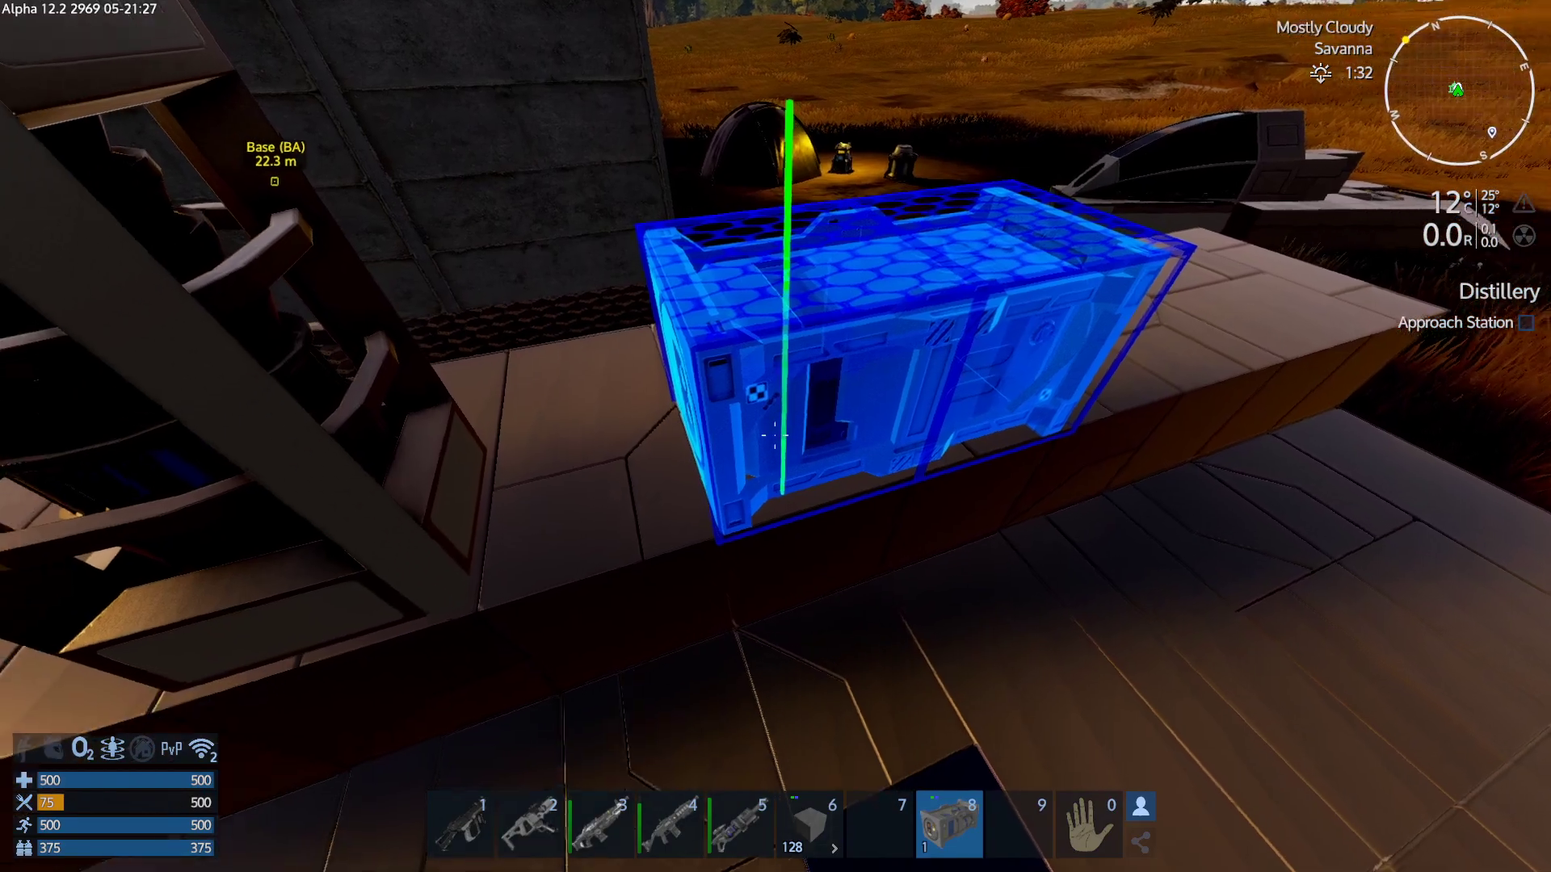
pyautogui.press('s')
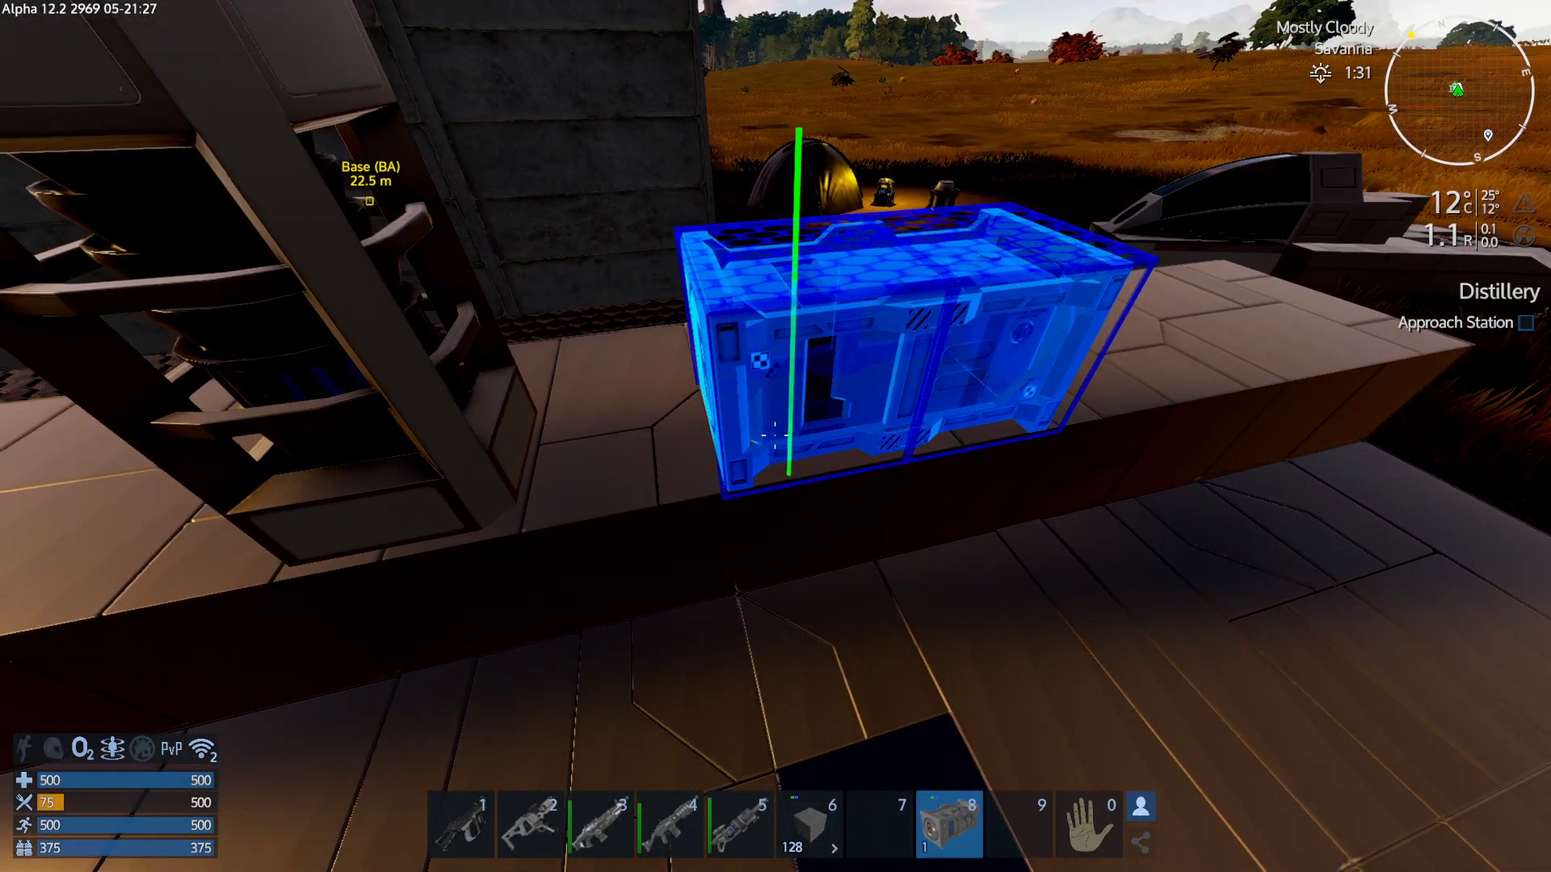
pyautogui.press('a')
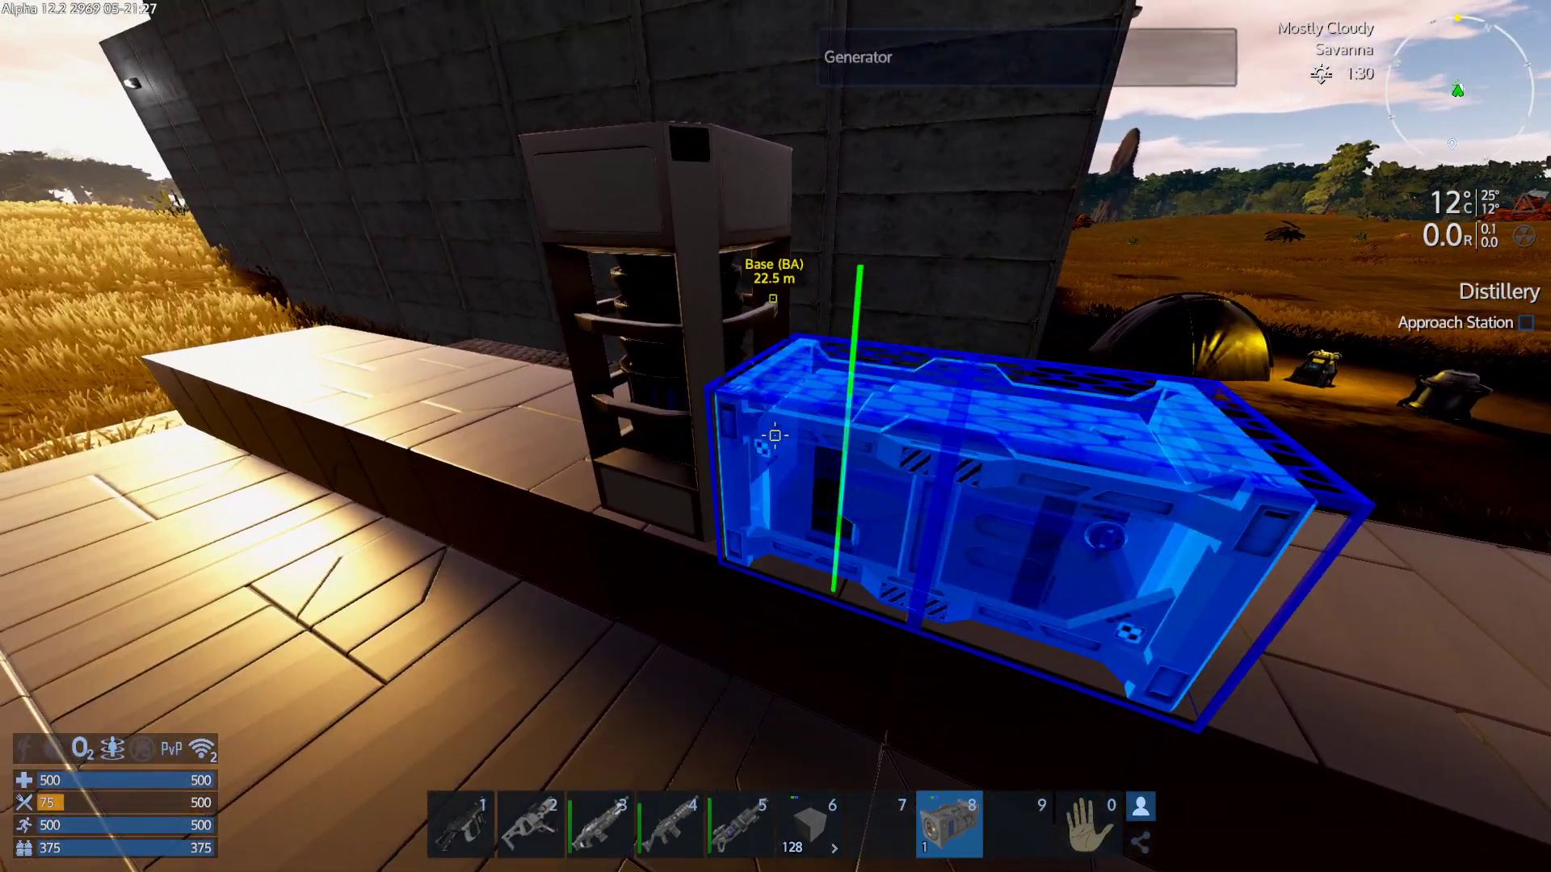
pyautogui.scroll(1, 776, 437)
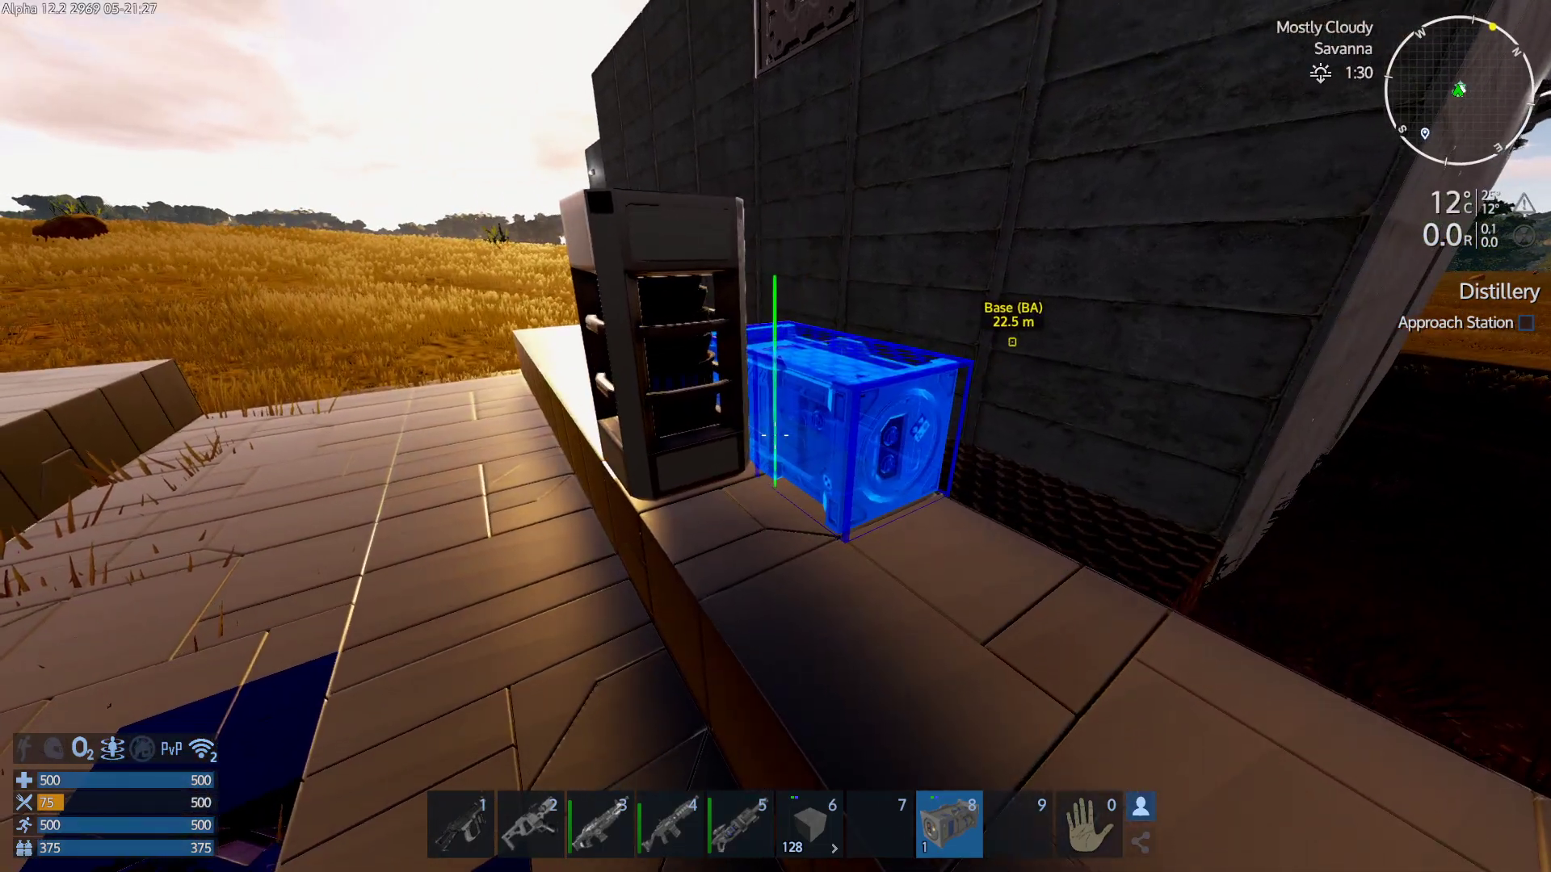
pyautogui.press('w')
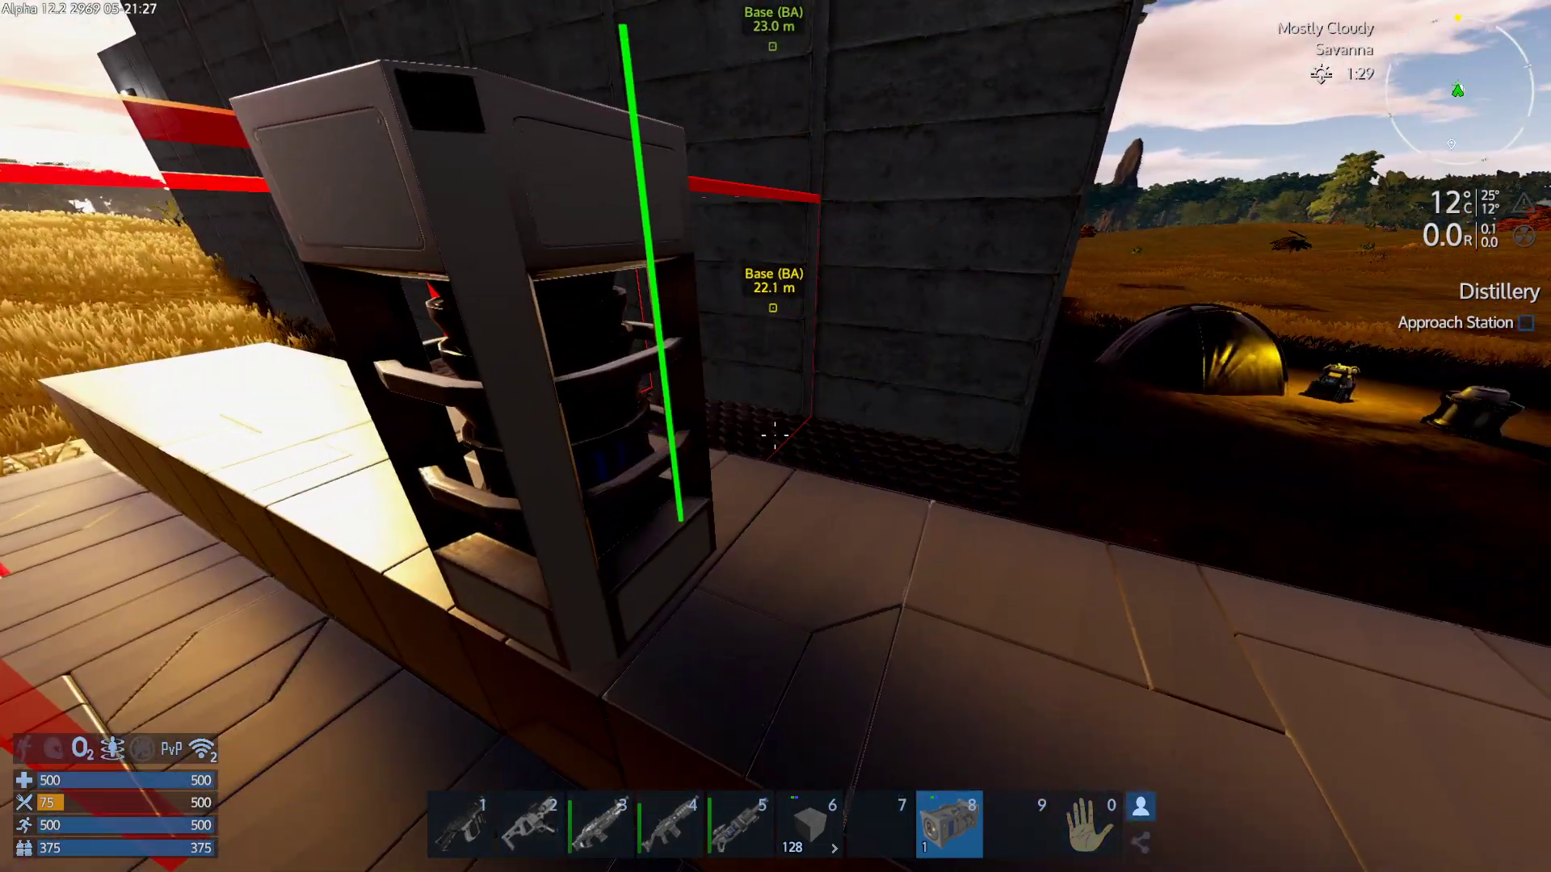
pyautogui.press('s')
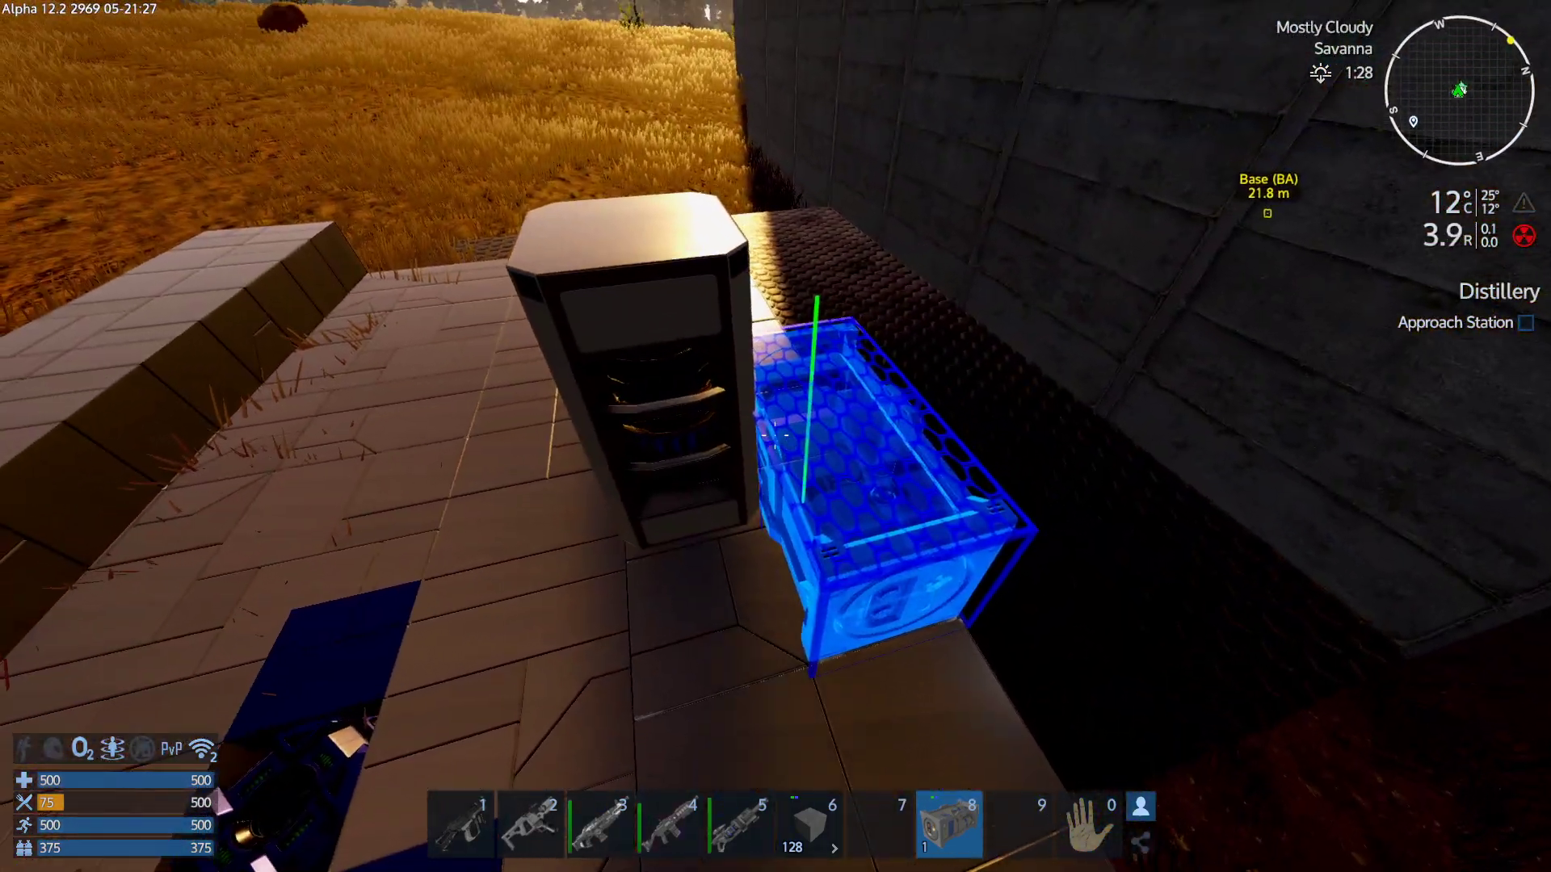
pyautogui.click(775, 436)
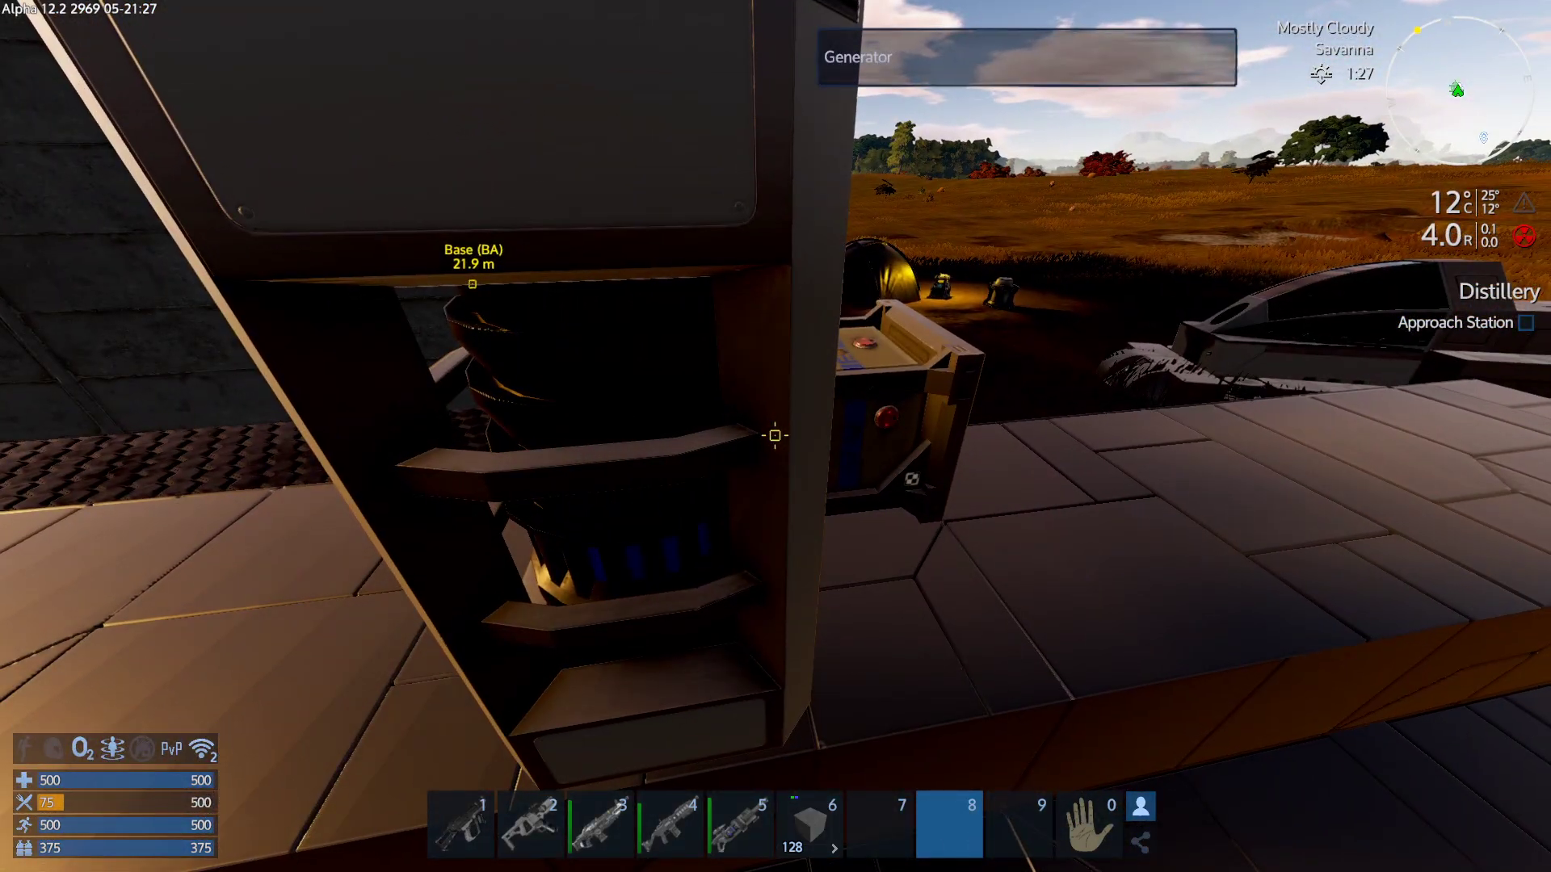
# Pick the fuel tank back up with the multitool and check the inventory.
pyautogui.press('s')
pyautogui.press('2')
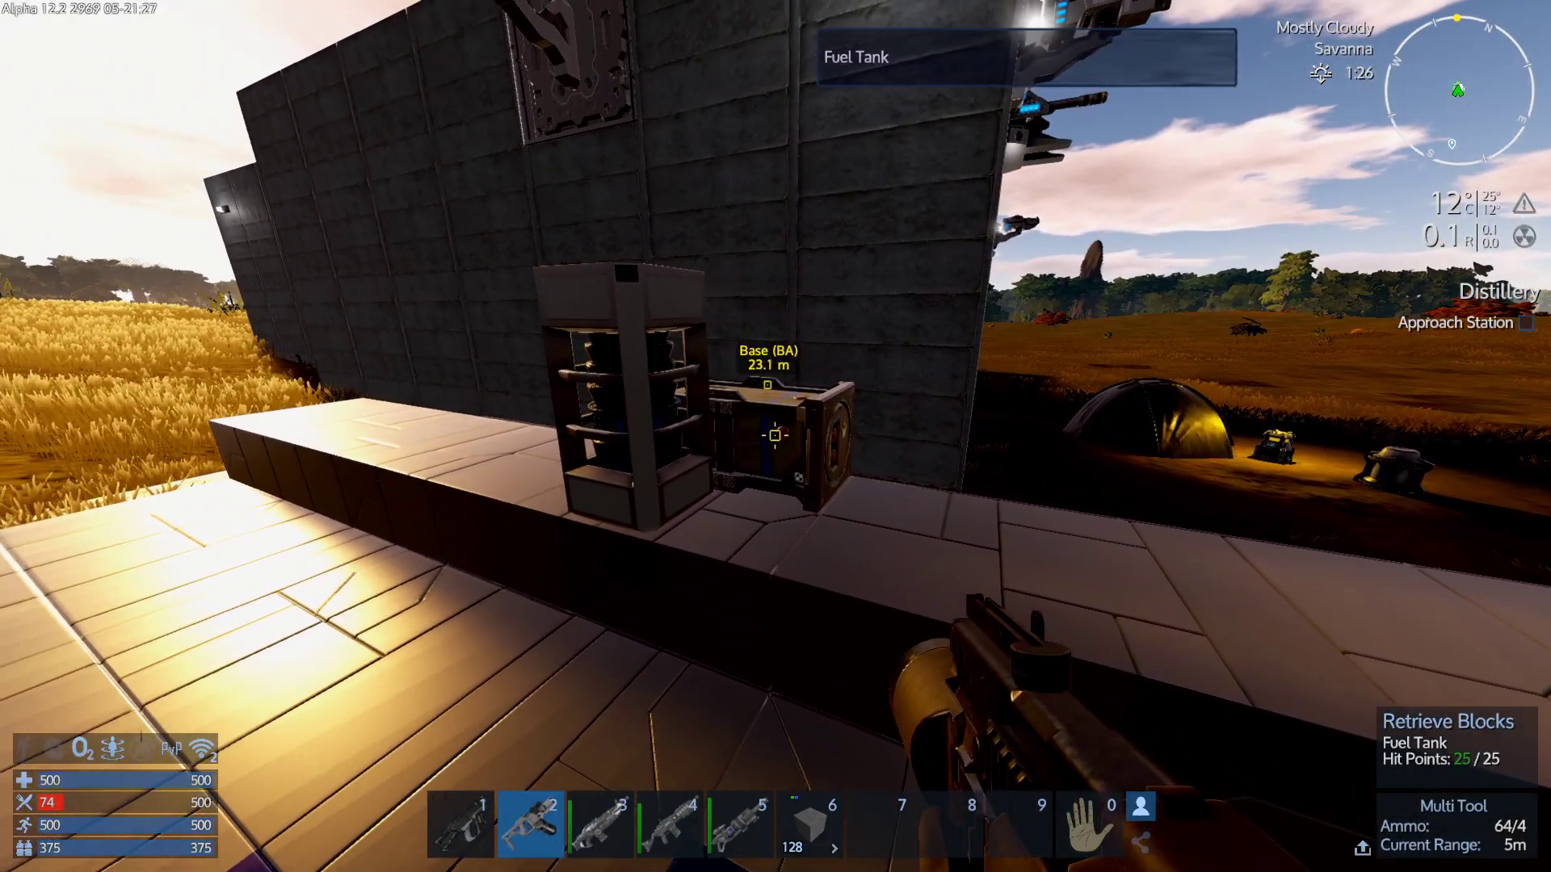
pyautogui.click(775, 437)
pyautogui.press('s')
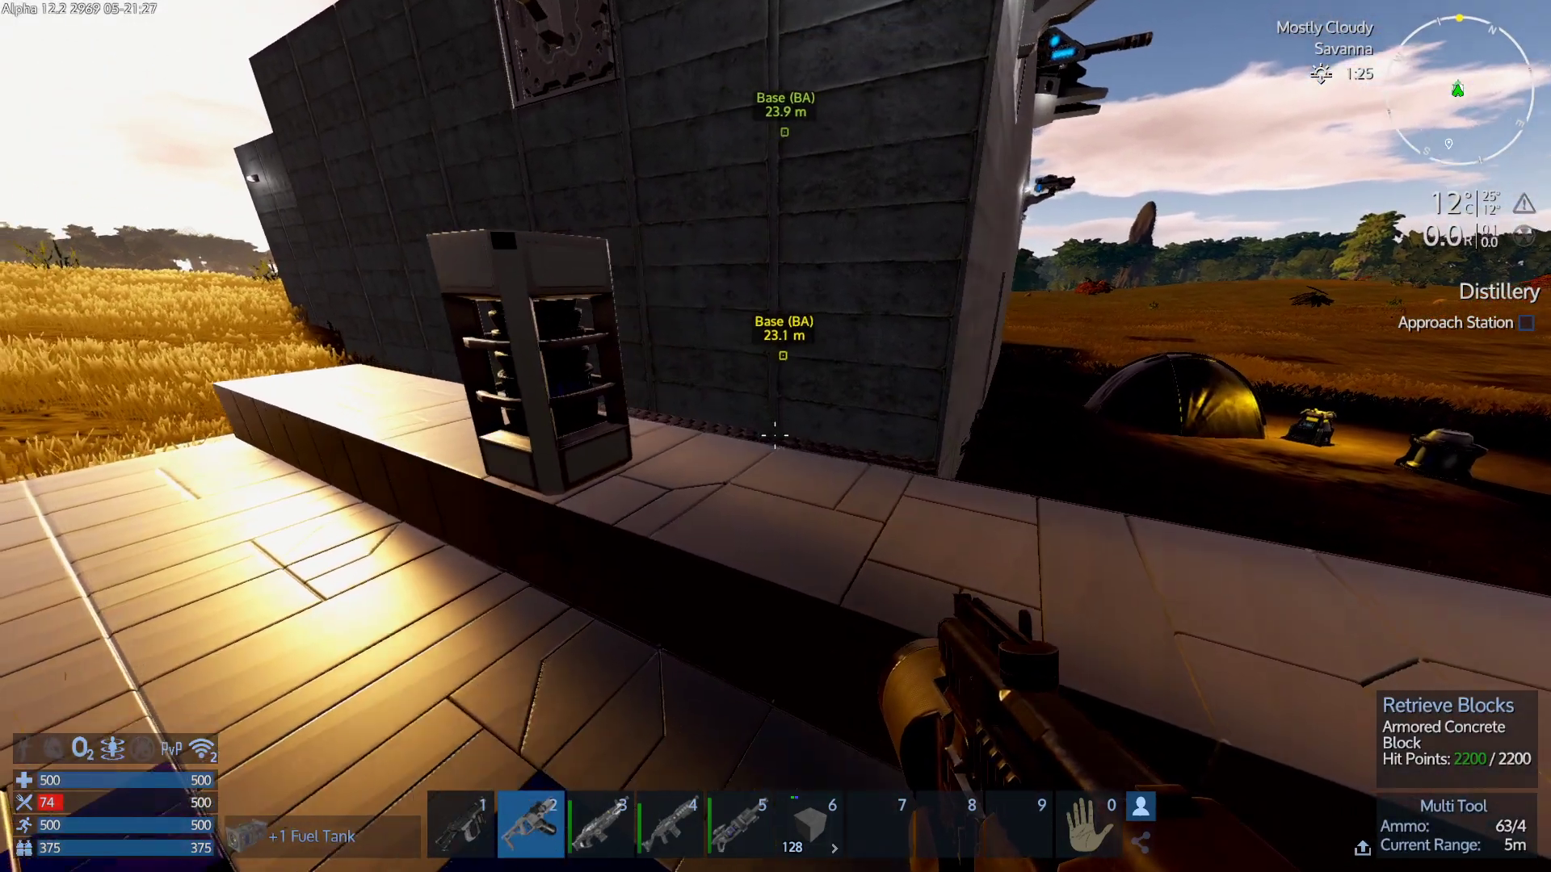
pyautogui.press('Tab')
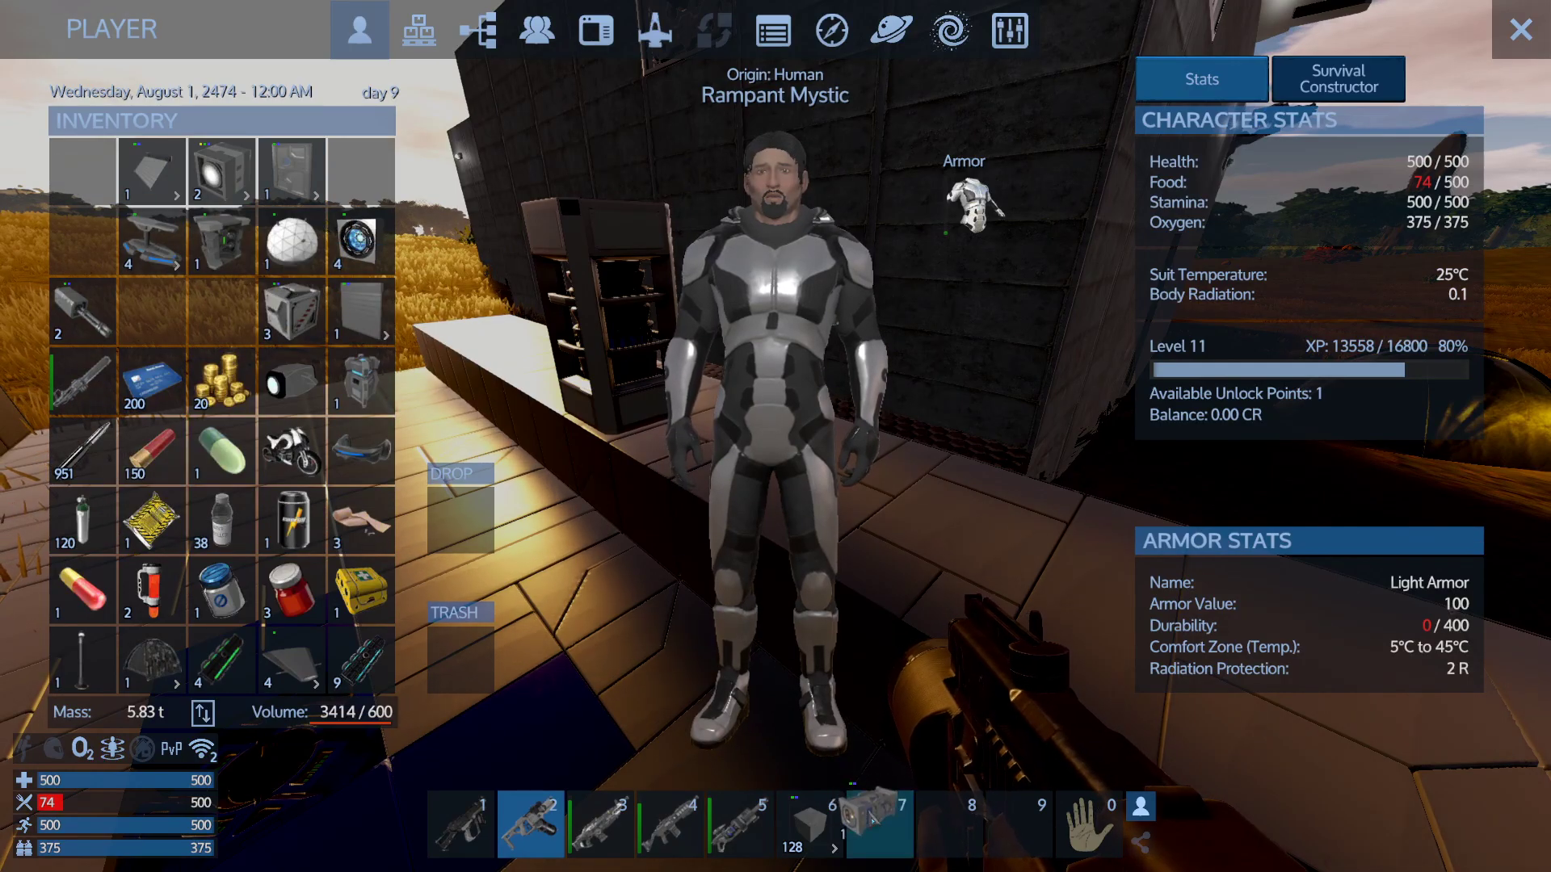
pyautogui.press('Tab')
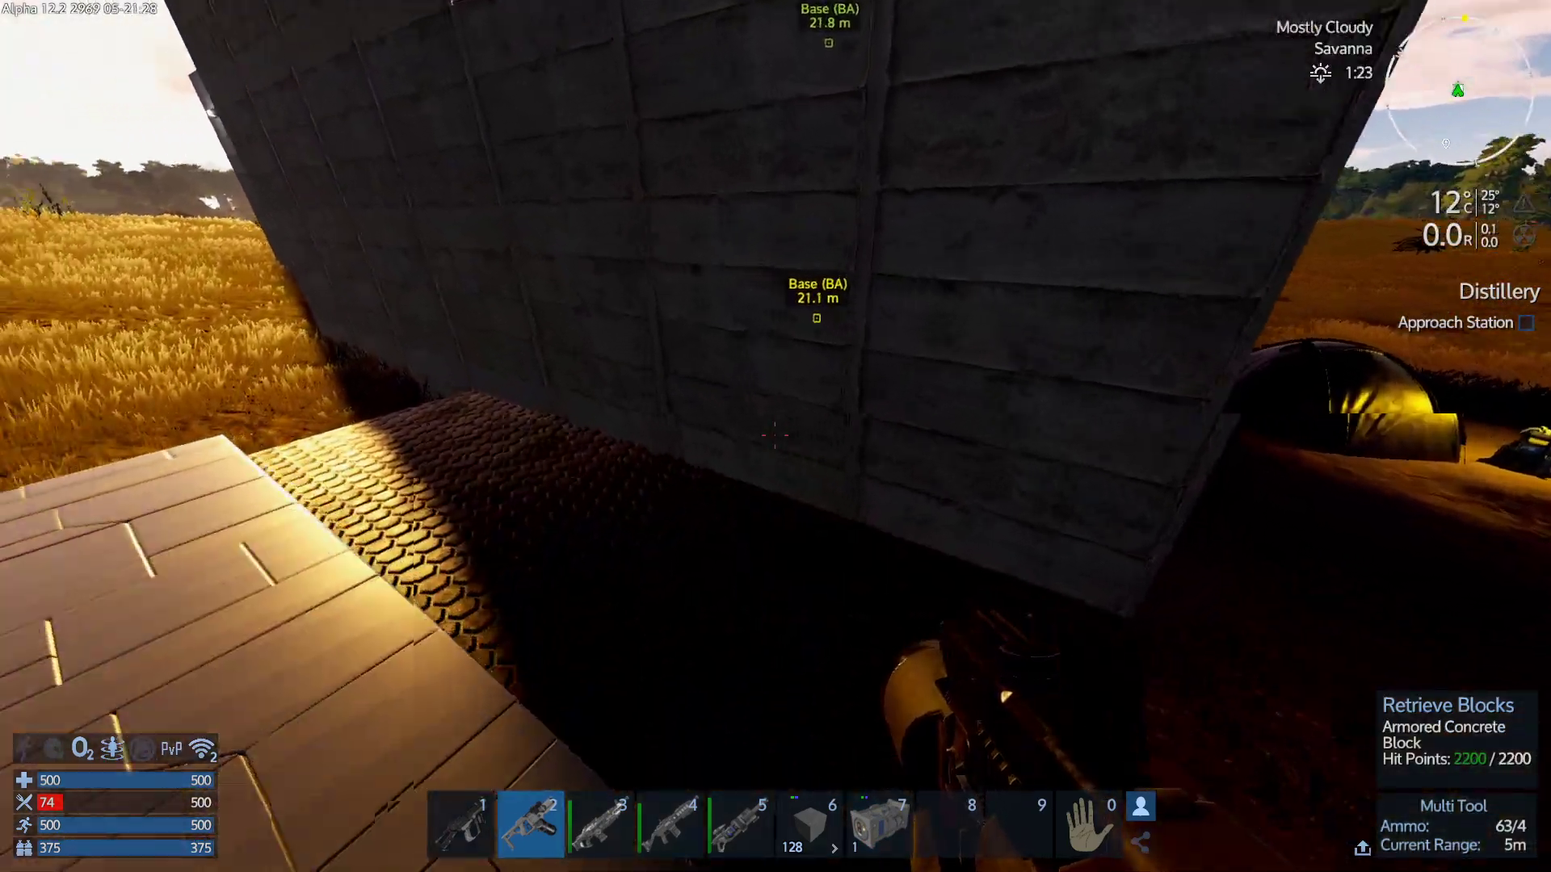
# Walk along the base wall onto the white beam toward the generator.
pyautogui.press('w')
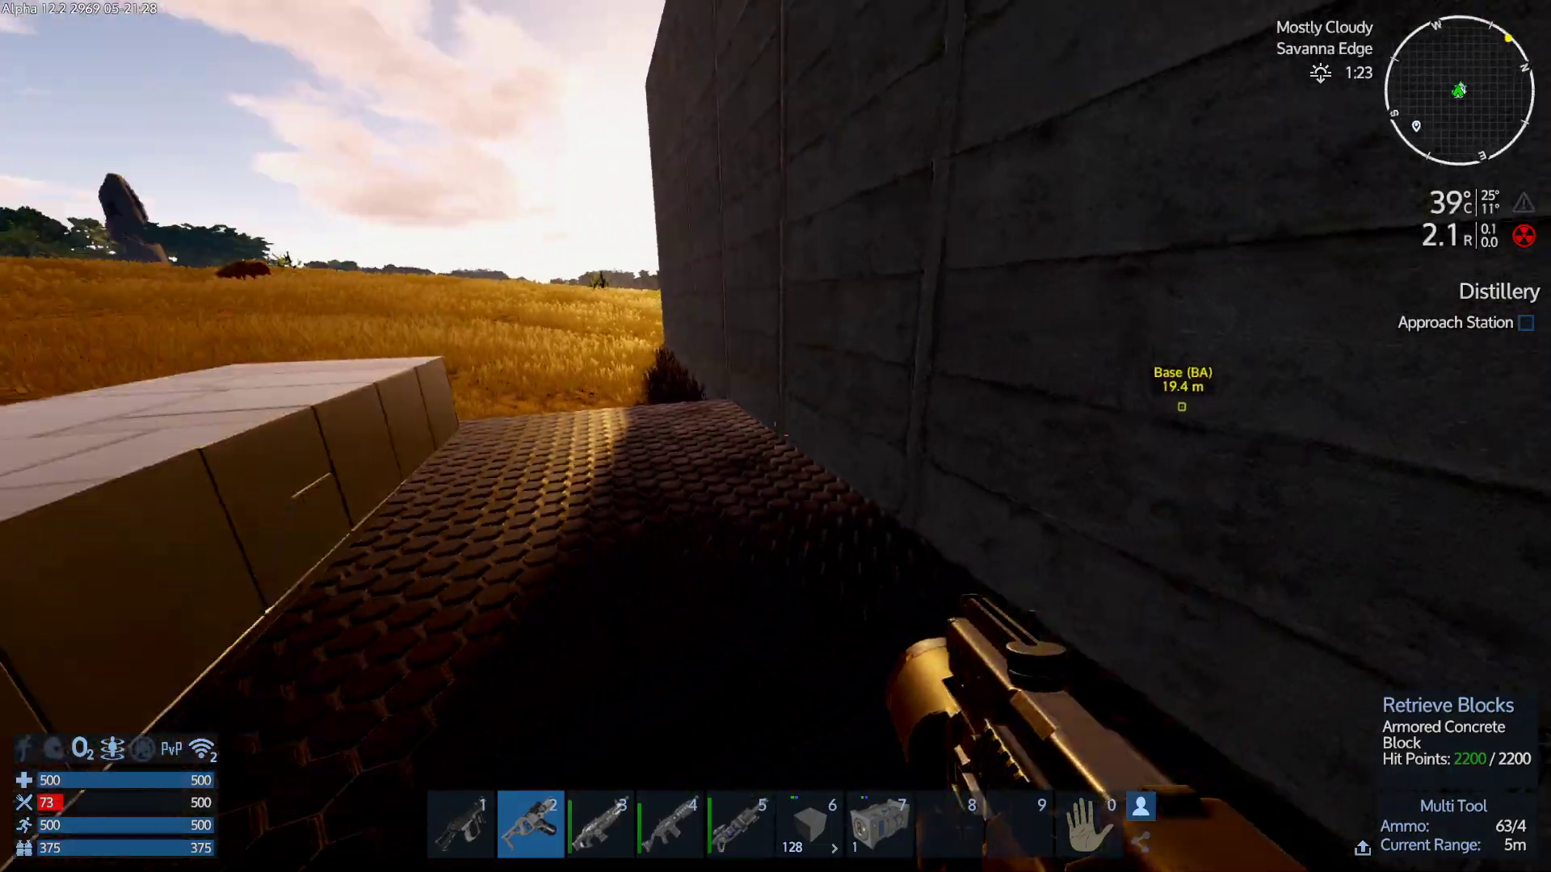
pyautogui.press('w')
pyautogui.press('w')
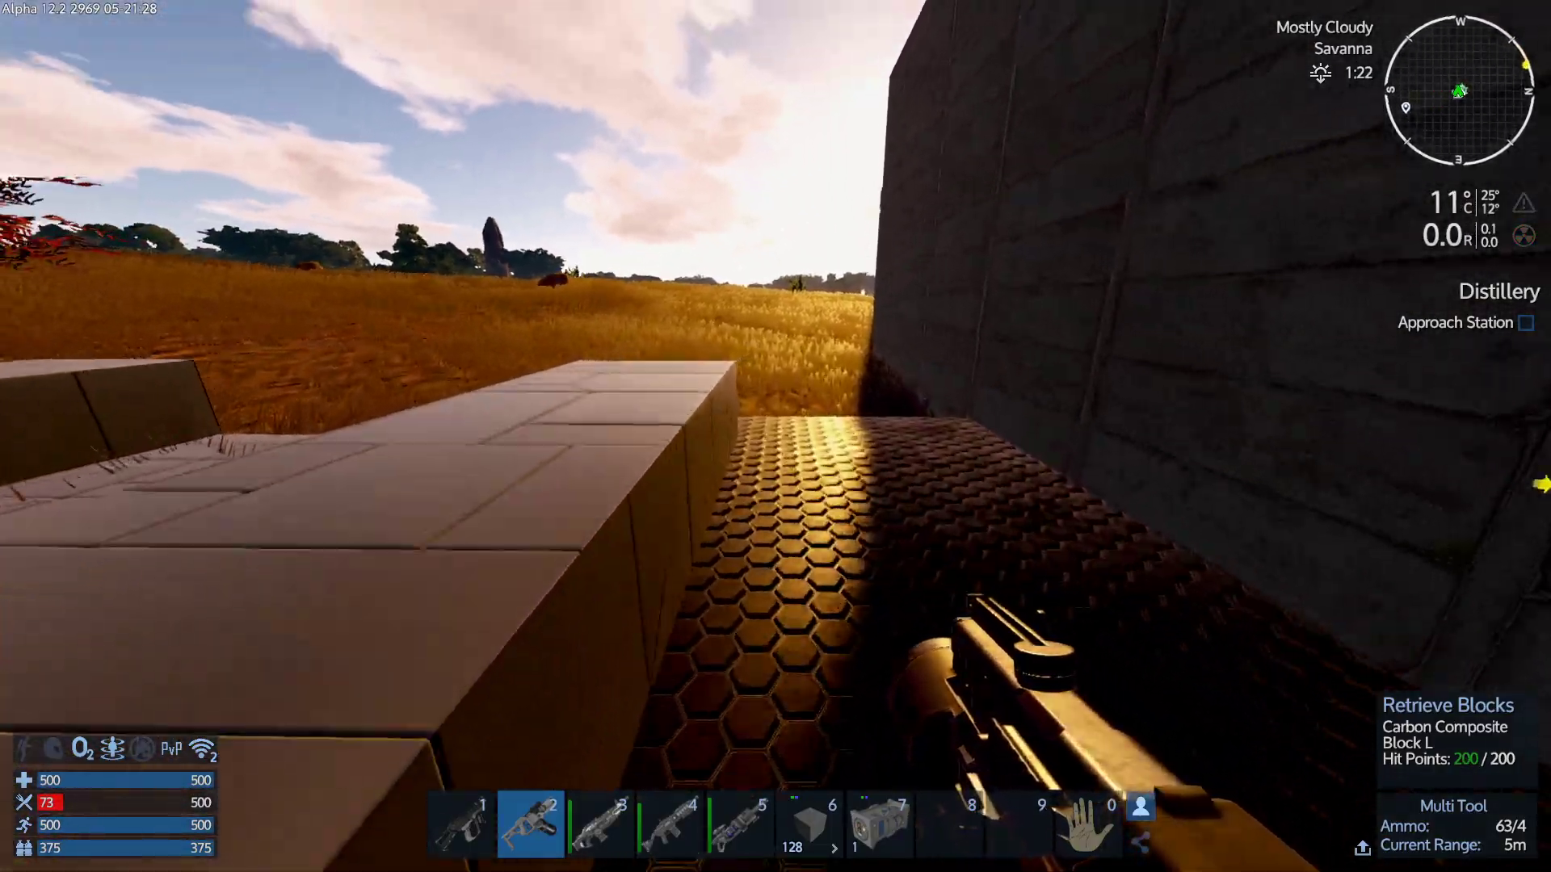
pyautogui.press('7')
pyautogui.press('w')
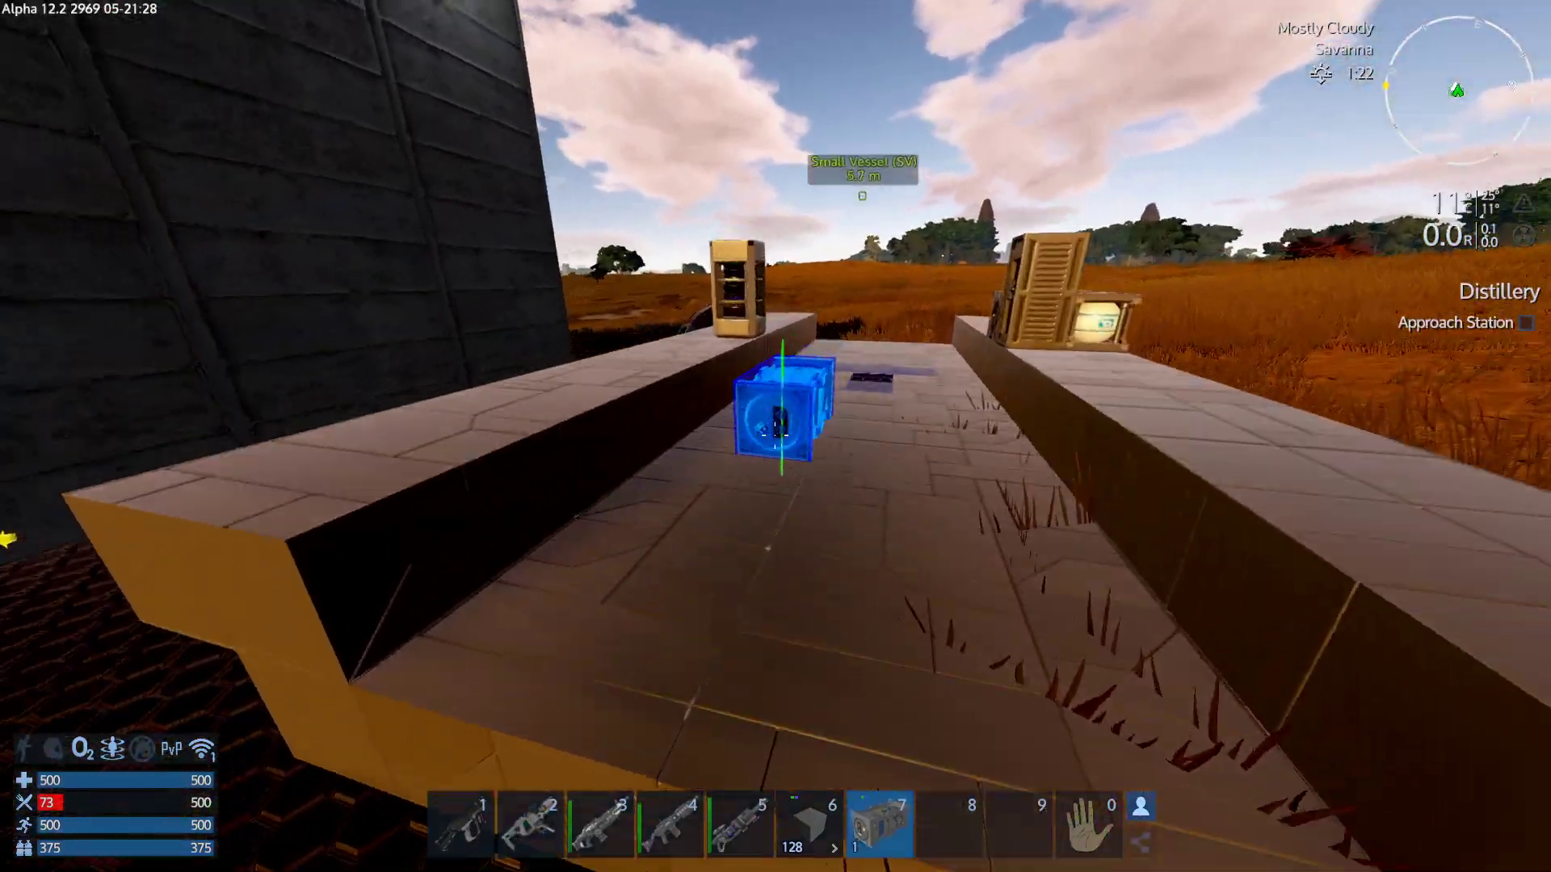
pyautogui.press('2')
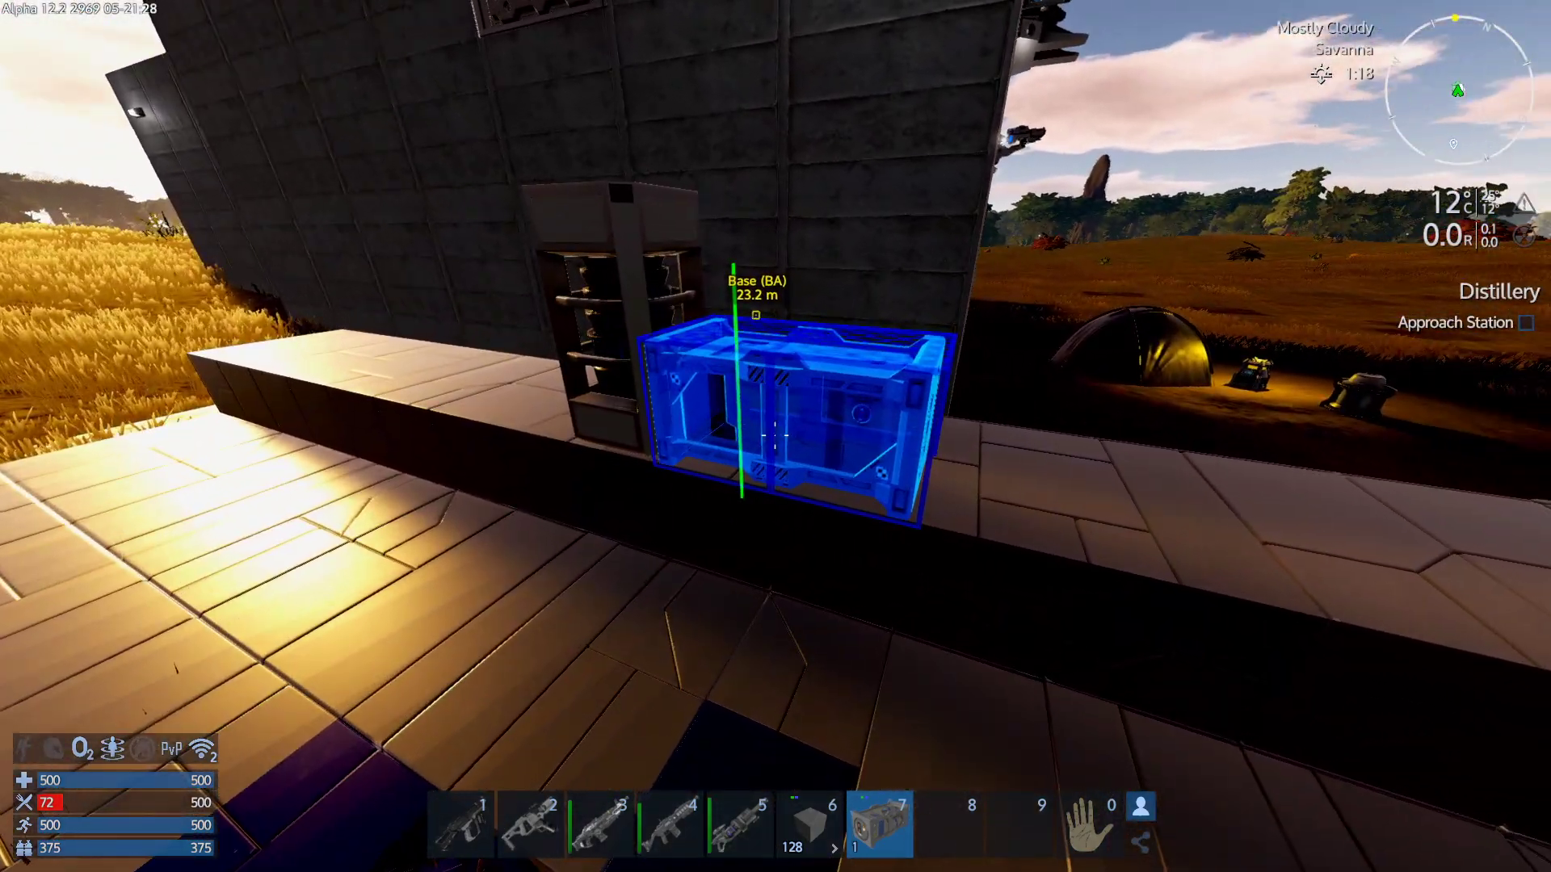
pyautogui.press('7')
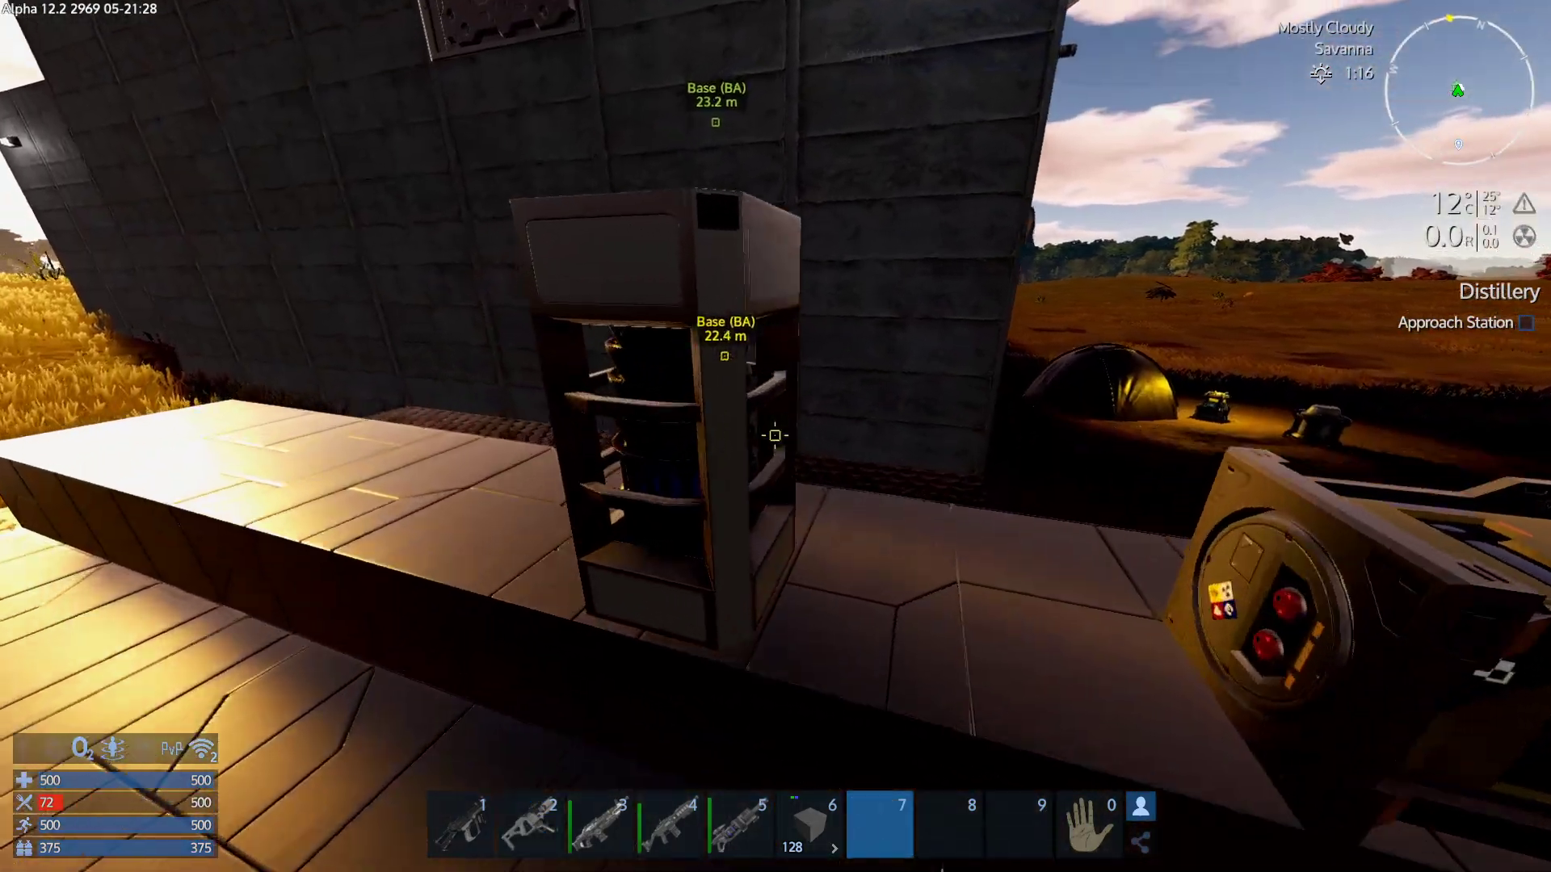
# Take the generator off the wall rack with the multitool, then check the inventory.
pyautogui.press('2')
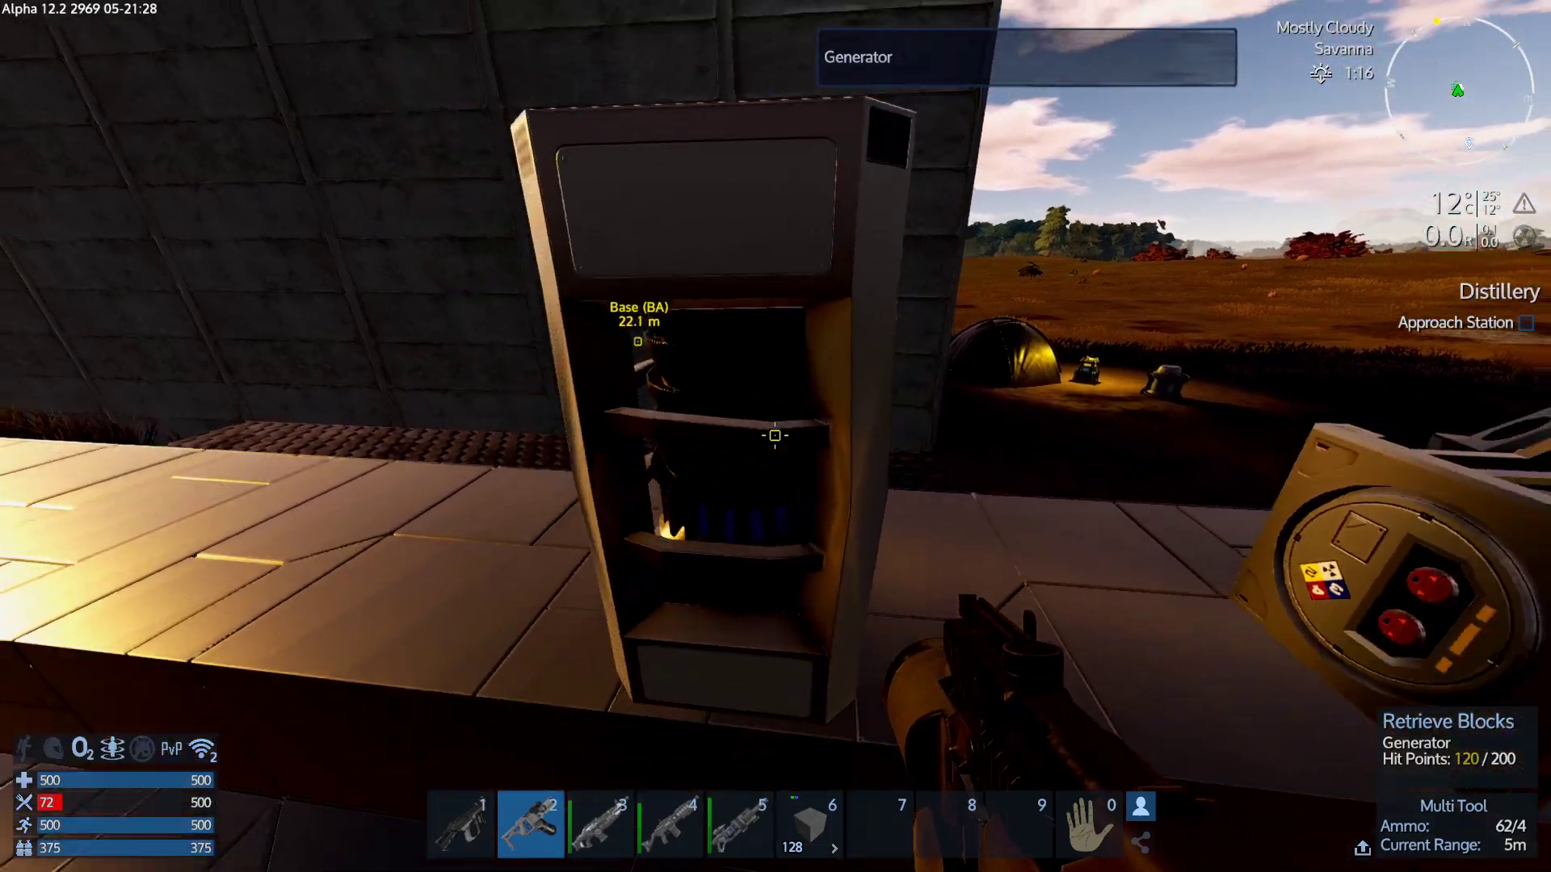
pyautogui.click(774, 435)
pyautogui.press('Tab')
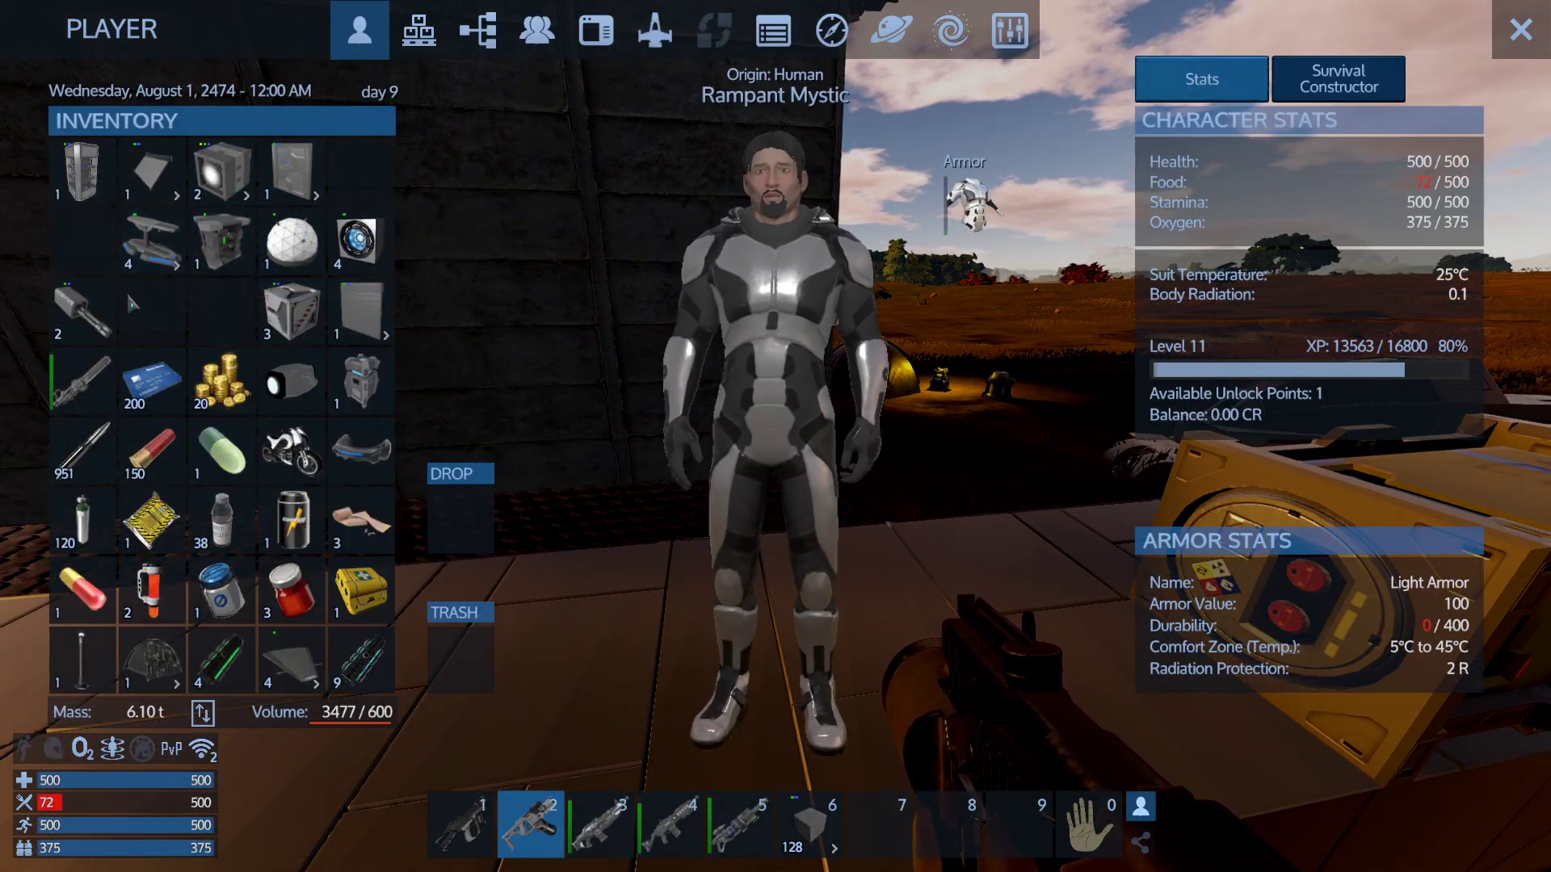
pyautogui.press('Tab')
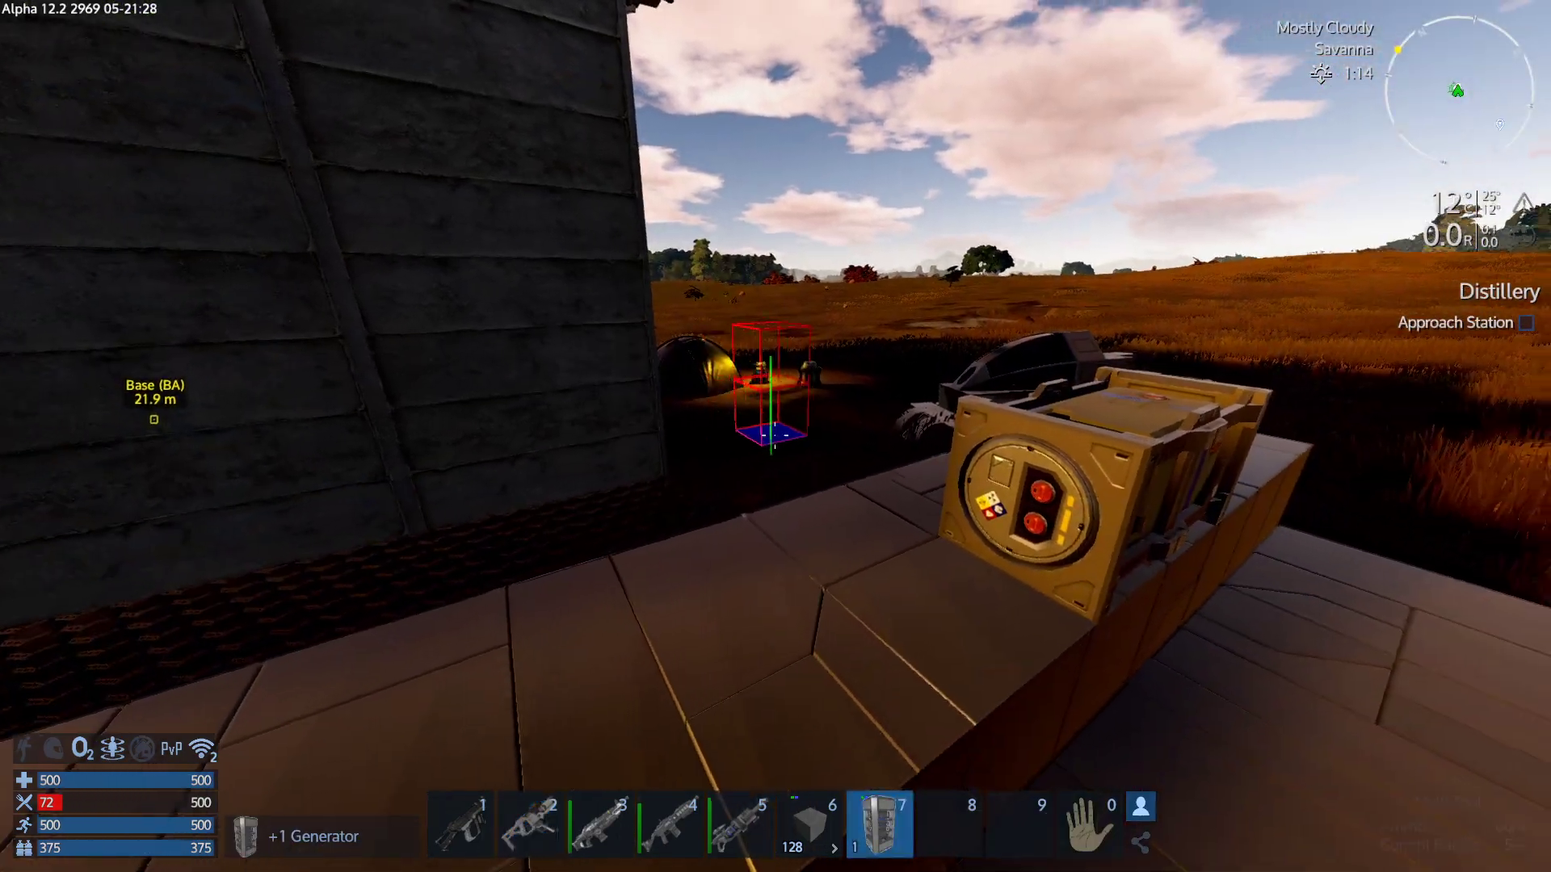
pyautogui.press('7')
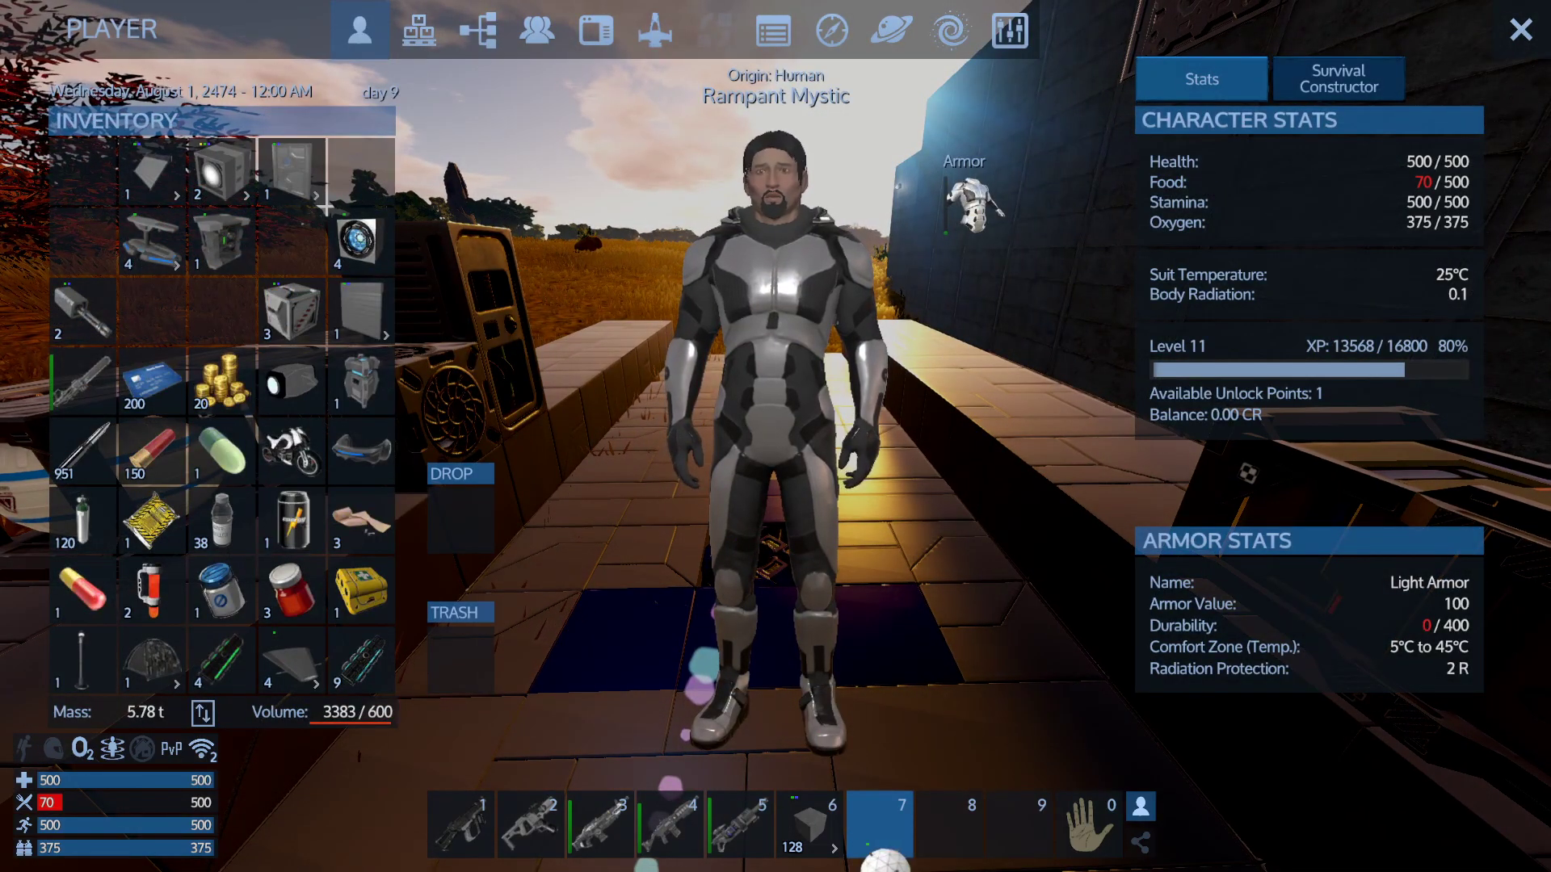
# Move the white dome to the hotbar and place it atop the hull wall by the yellow unit.
pyautogui.click(899, 824)
pyautogui.press('Tab')
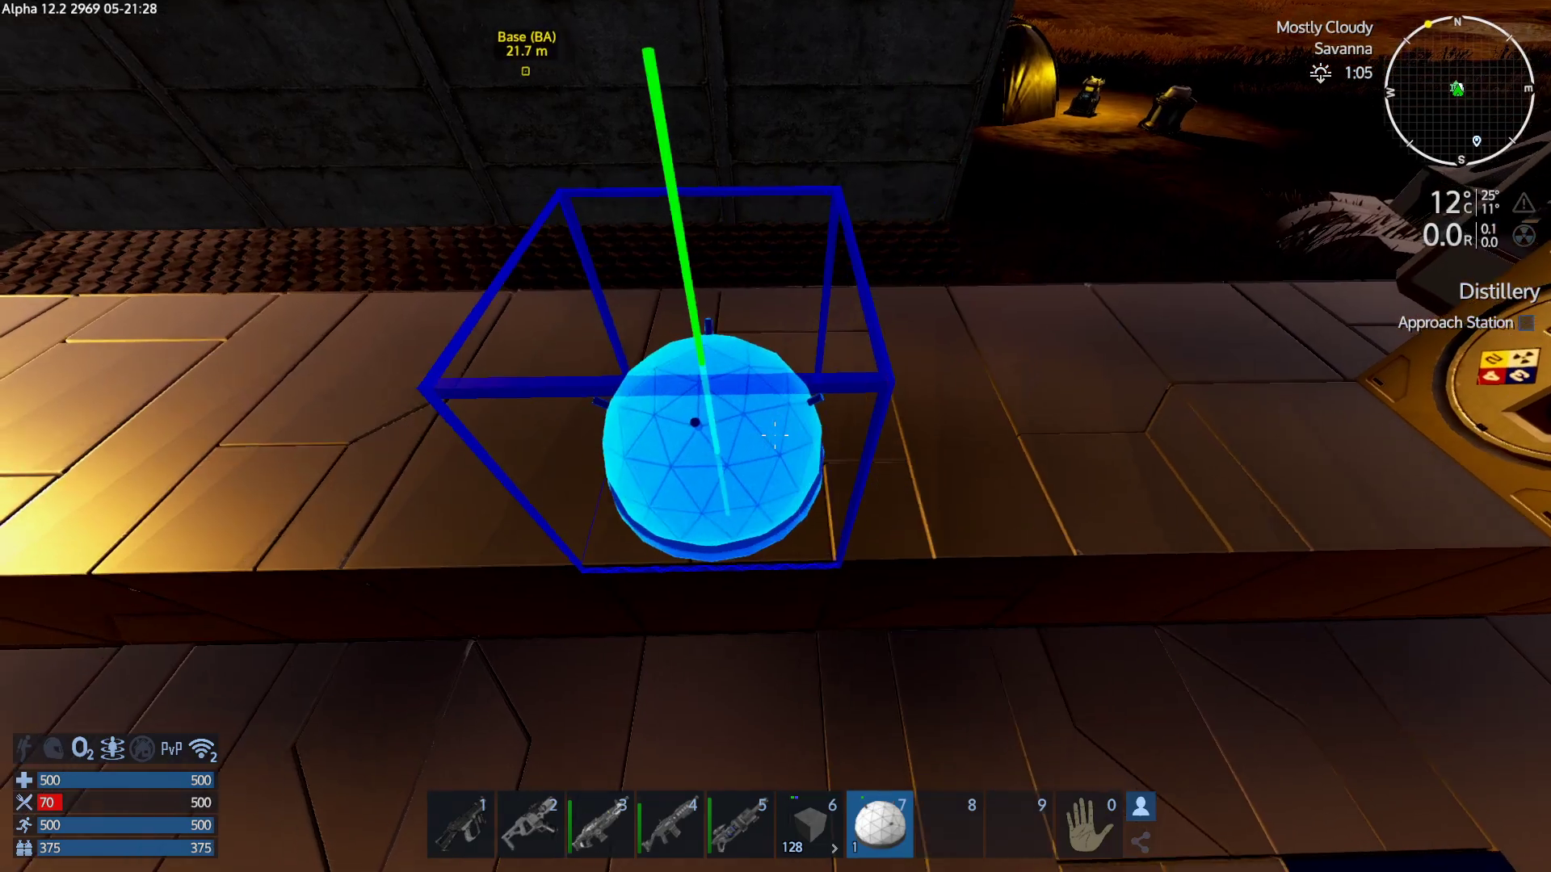
pyautogui.click(777, 437)
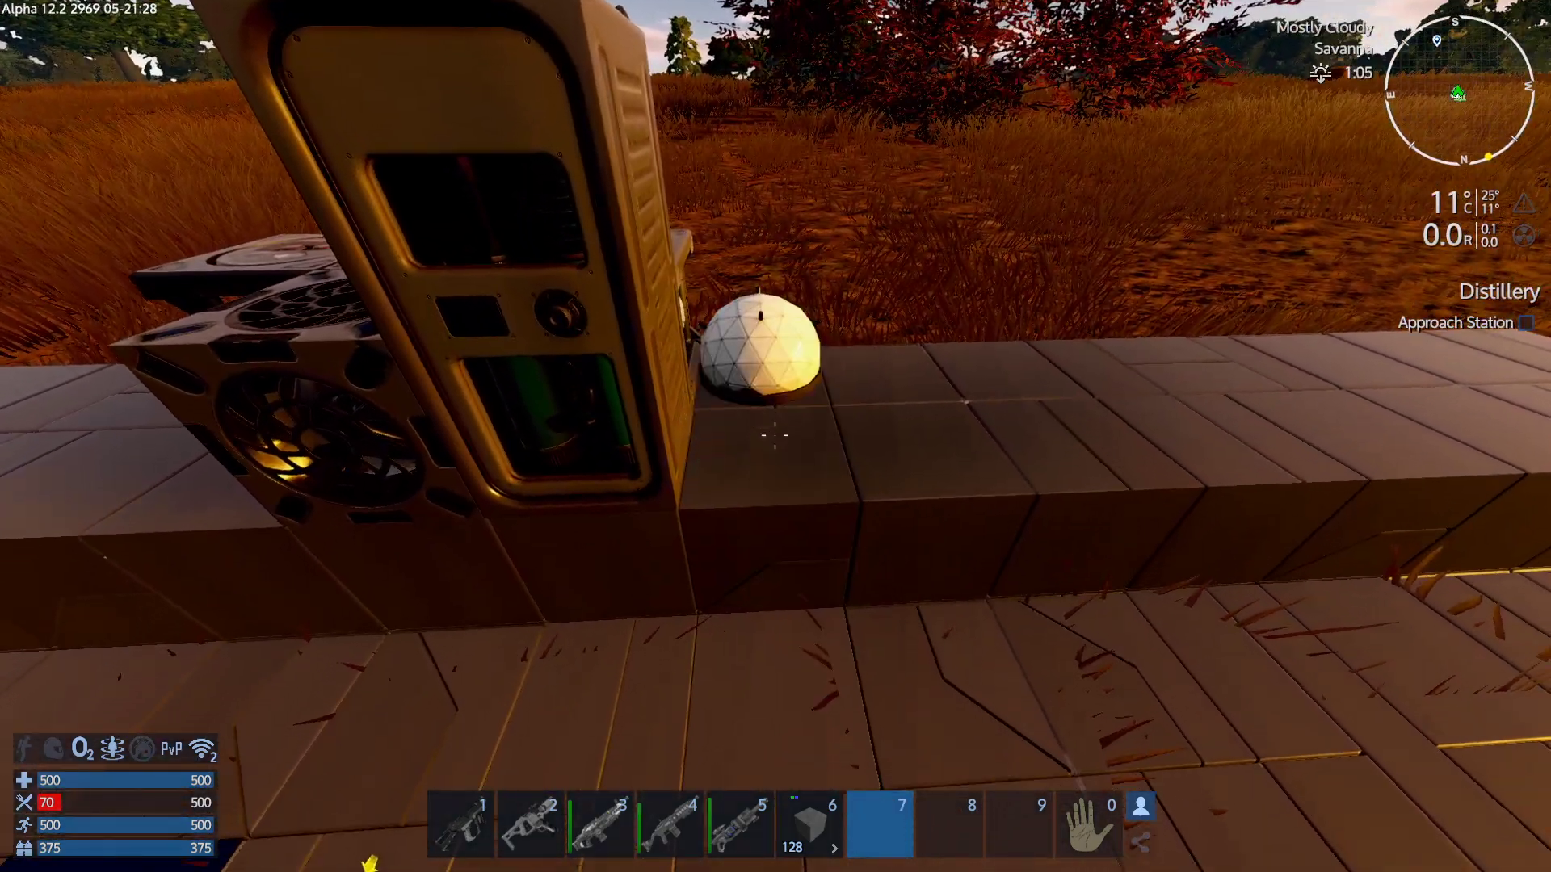
pyautogui.press('Tab')
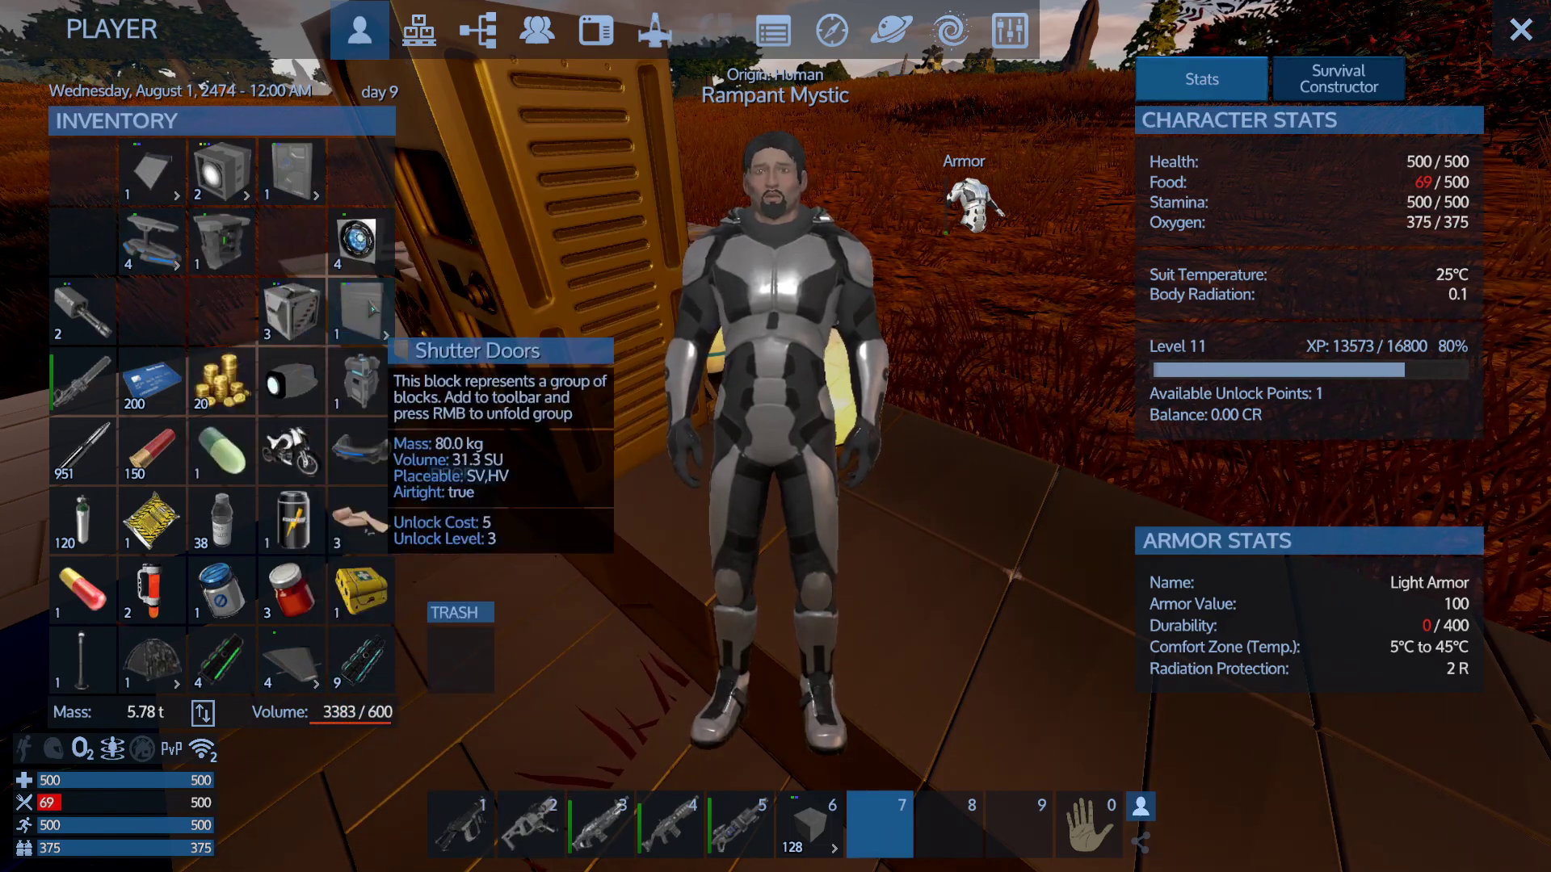
pyautogui.moveTo(292, 521)
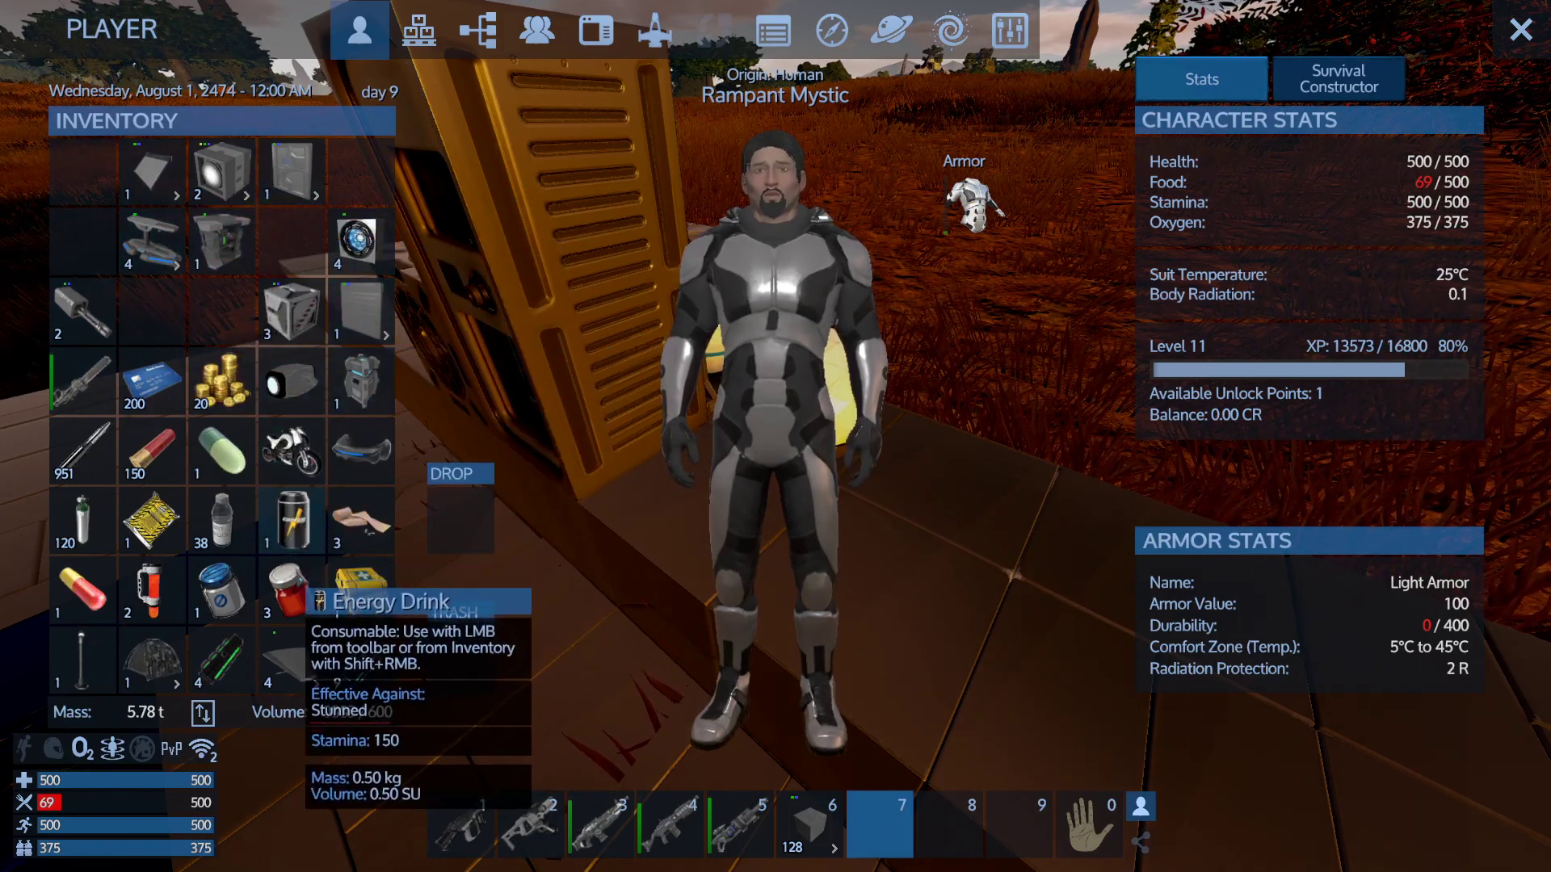
pyautogui.press('Escape')
# Walk into the base and move the four Cargo Boxes from ContainerMS04Large to hotbar slot 7.
pyautogui.press('w')
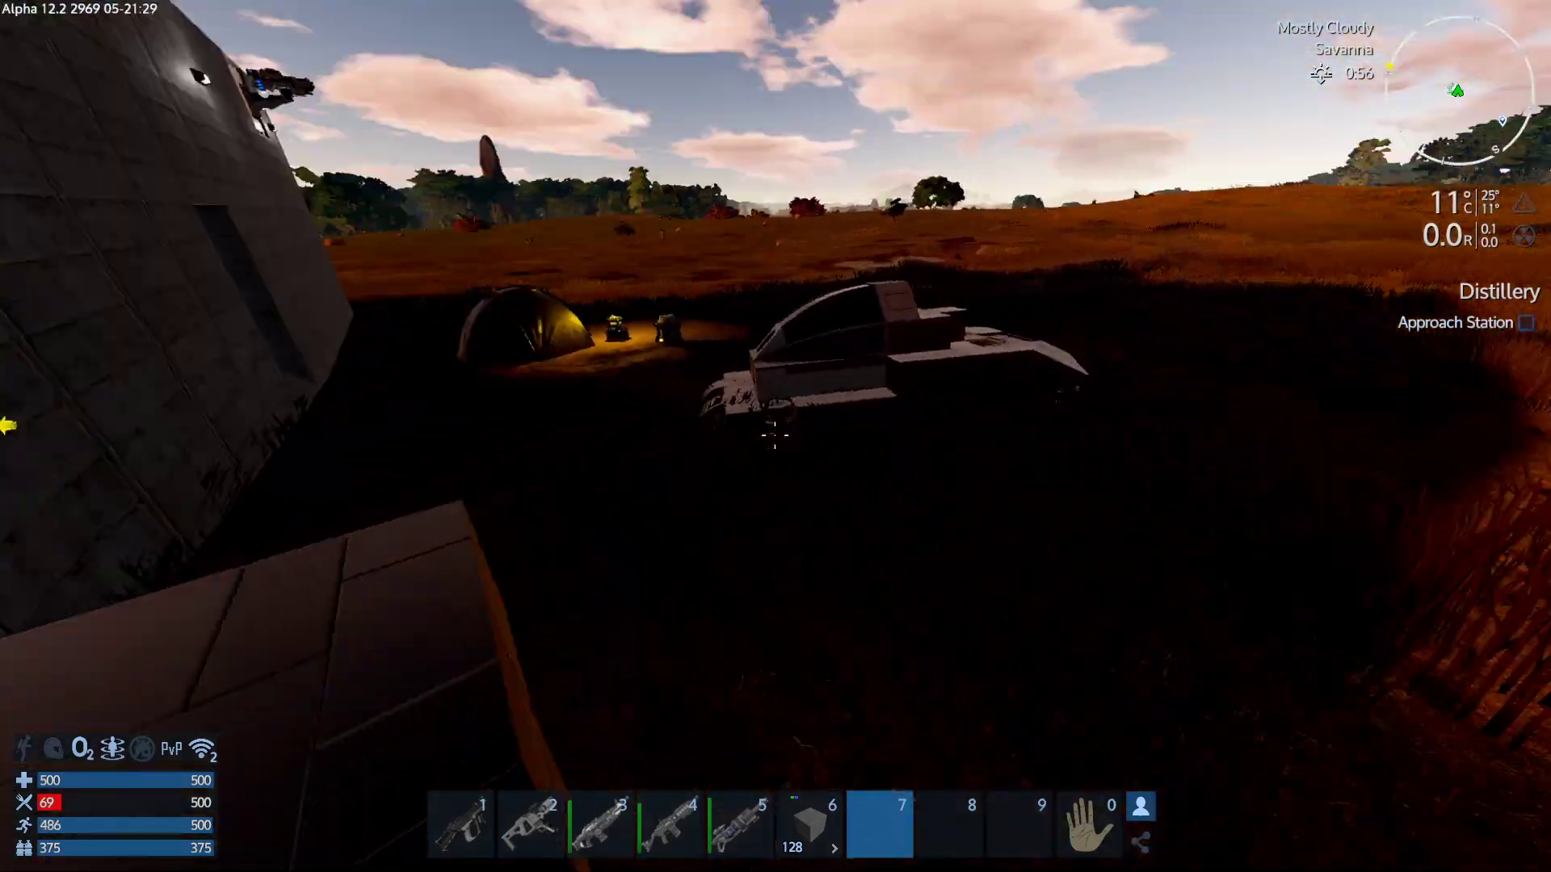
pyautogui.press('w')
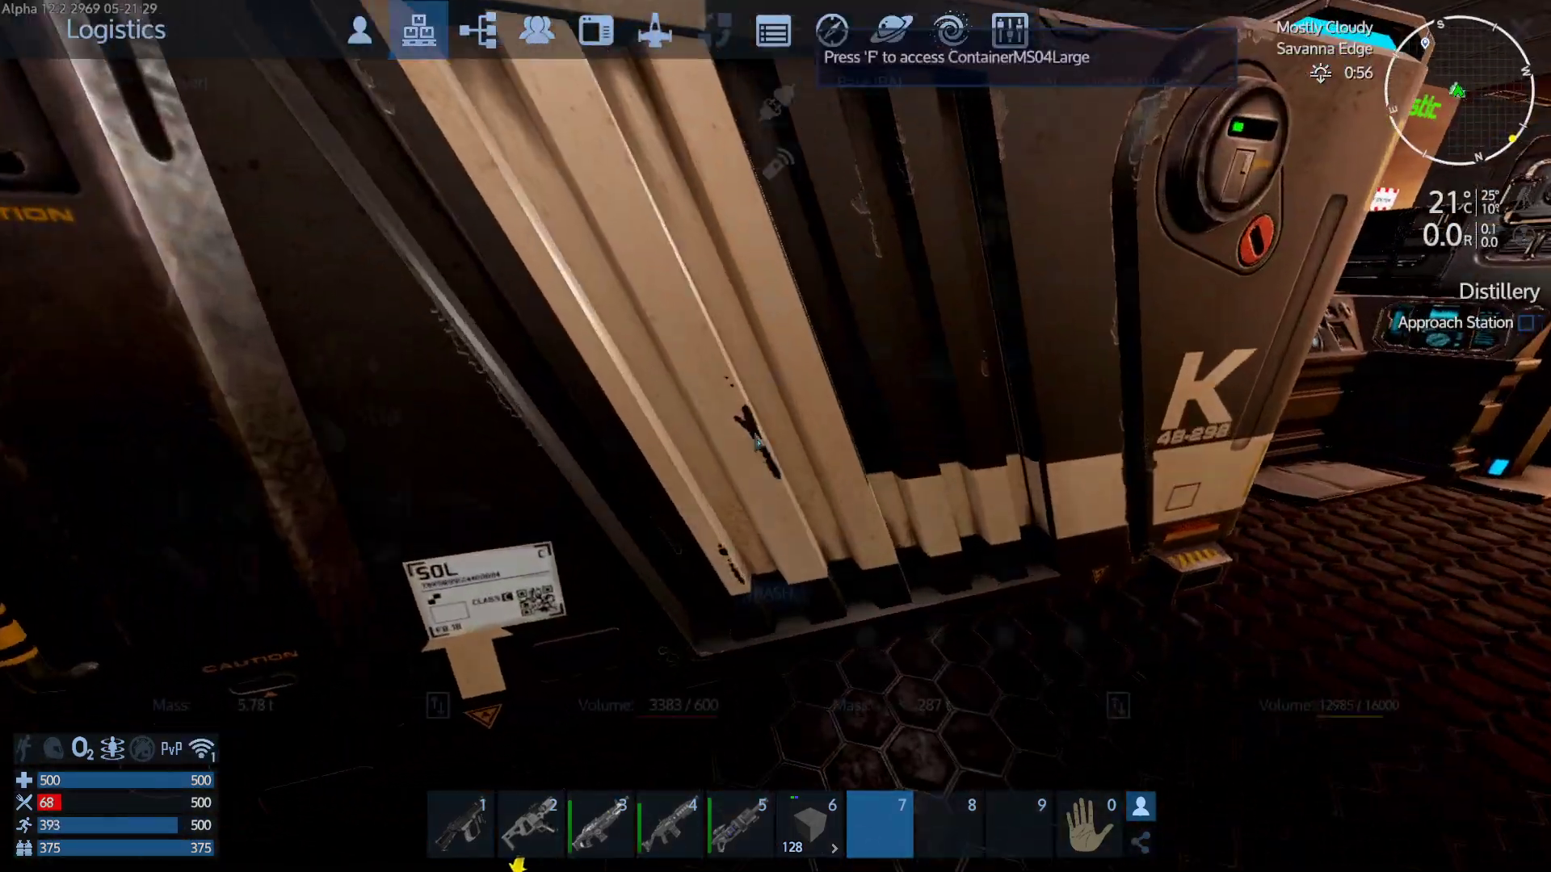
pyautogui.press('f')
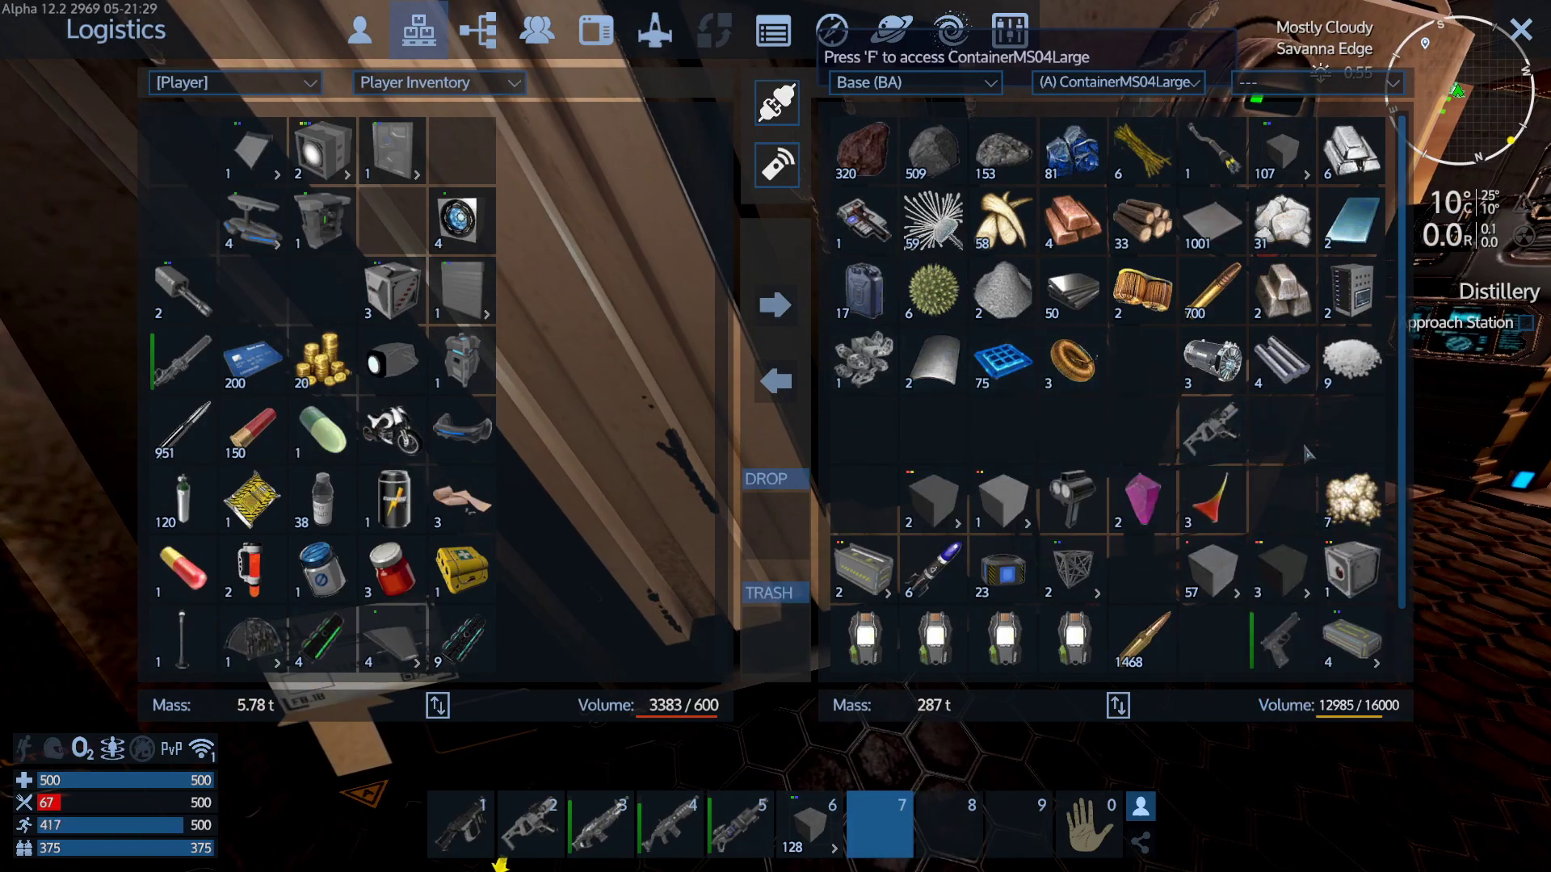
pyautogui.scroll(-1, 1307, 452)
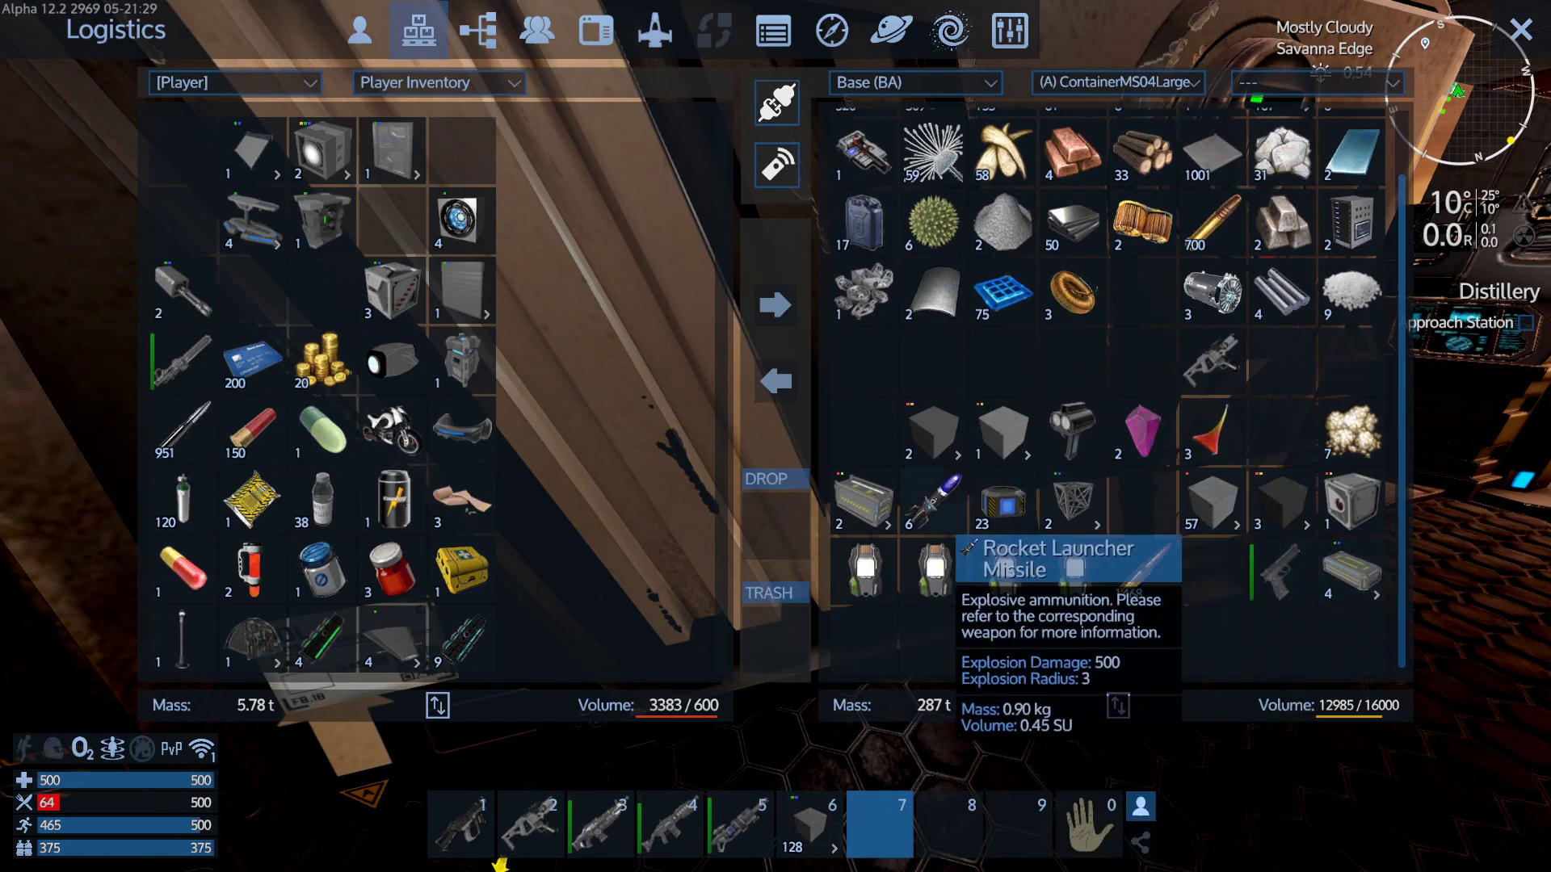
pyautogui.scroll(1, 1238, 634)
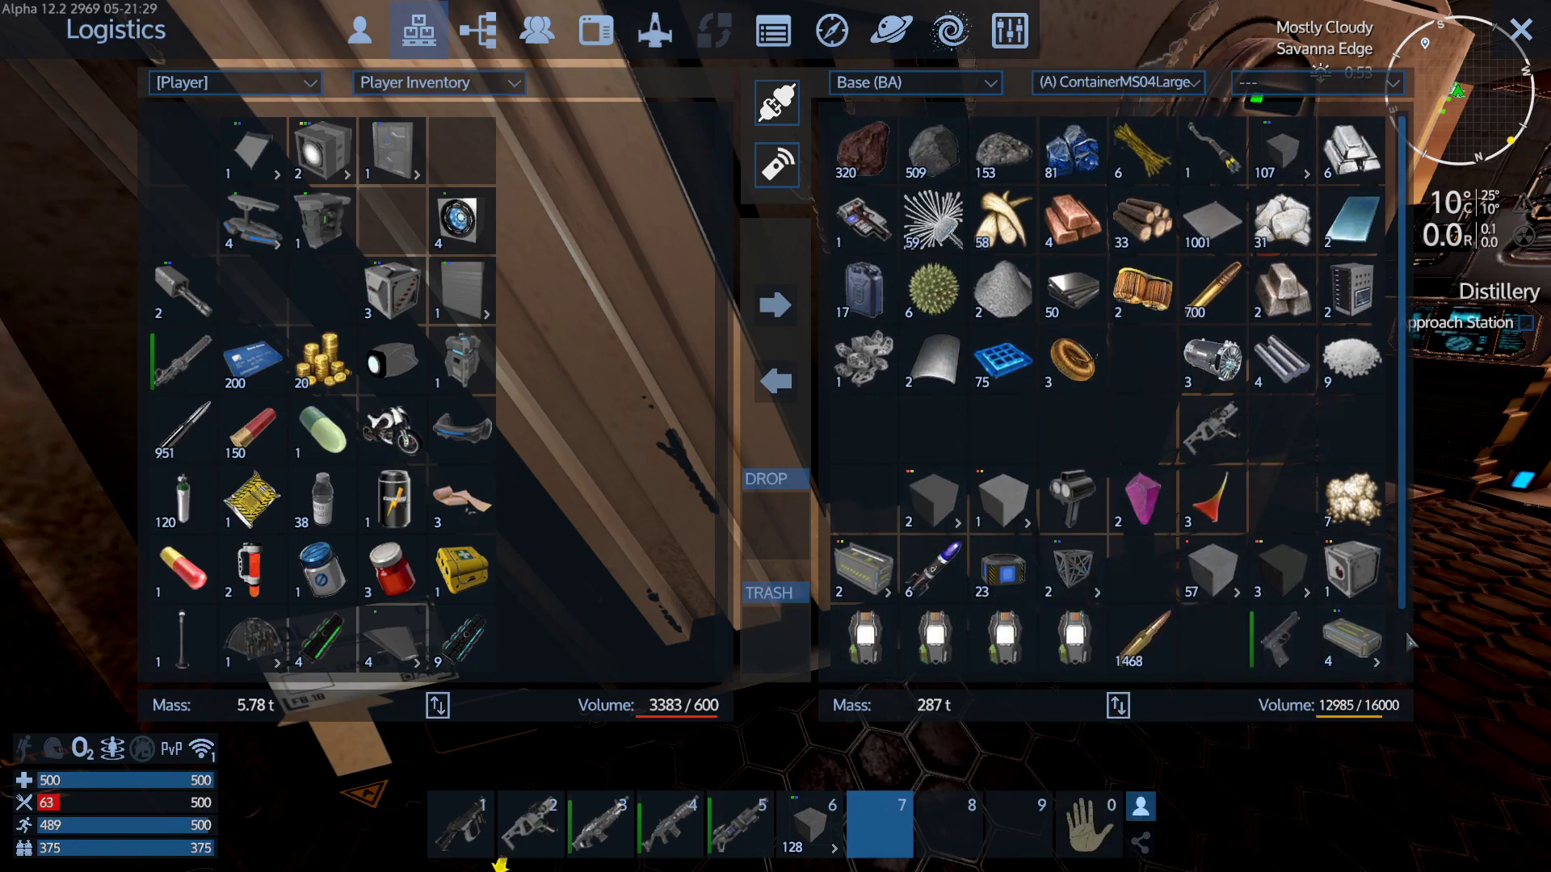
pyautogui.scroll(-1, 1107, 625)
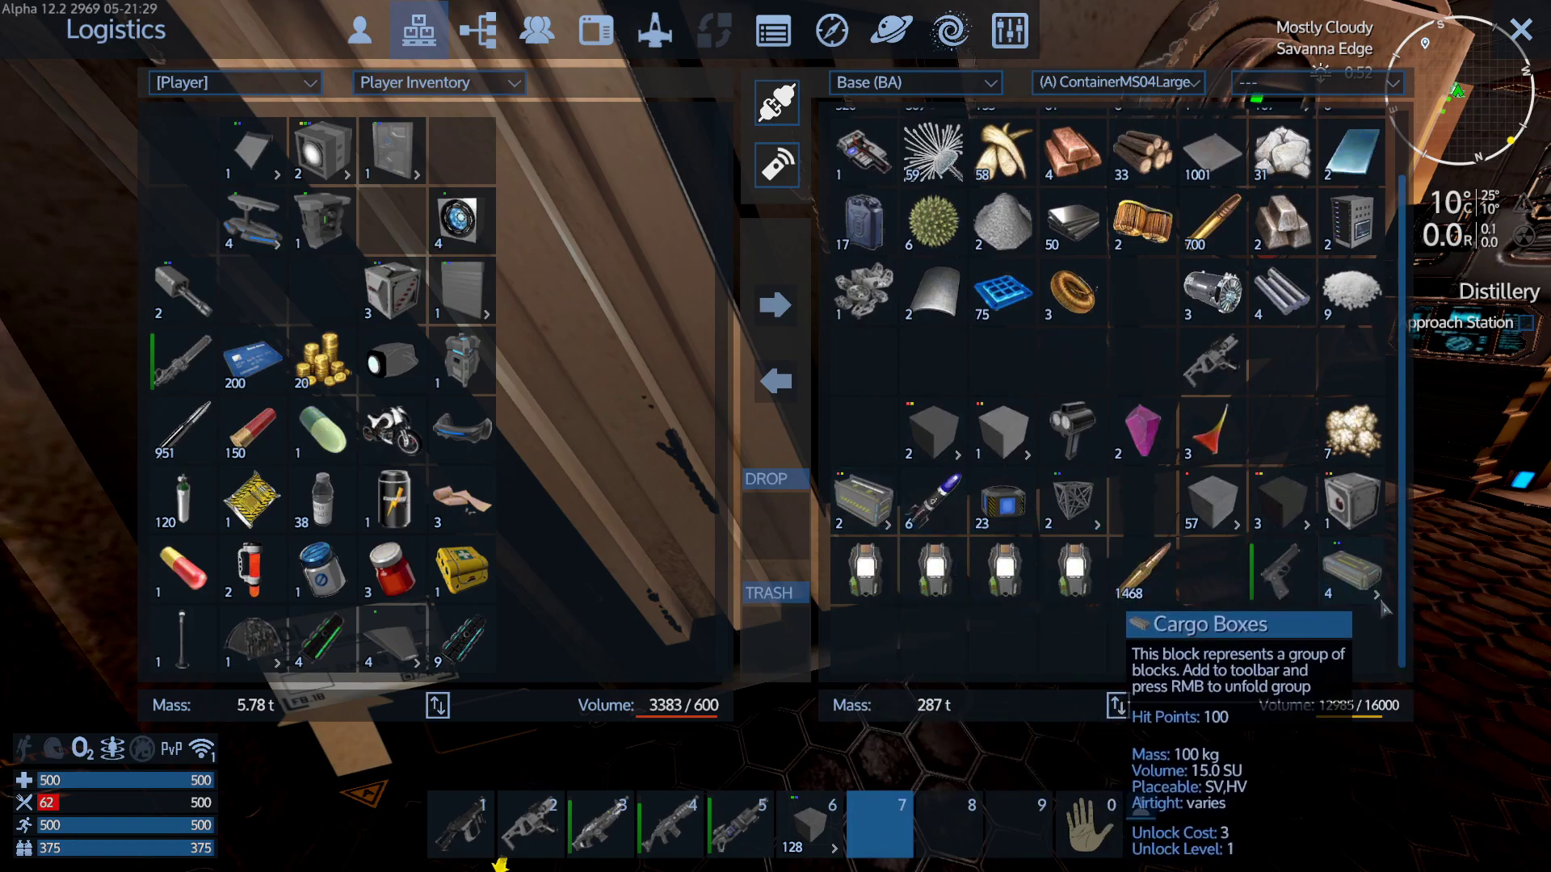
pyautogui.moveTo(1351, 580); pyautogui.dragTo(1046, 730)
pyautogui.moveTo(899, 823); pyautogui.dragTo(899, 824)
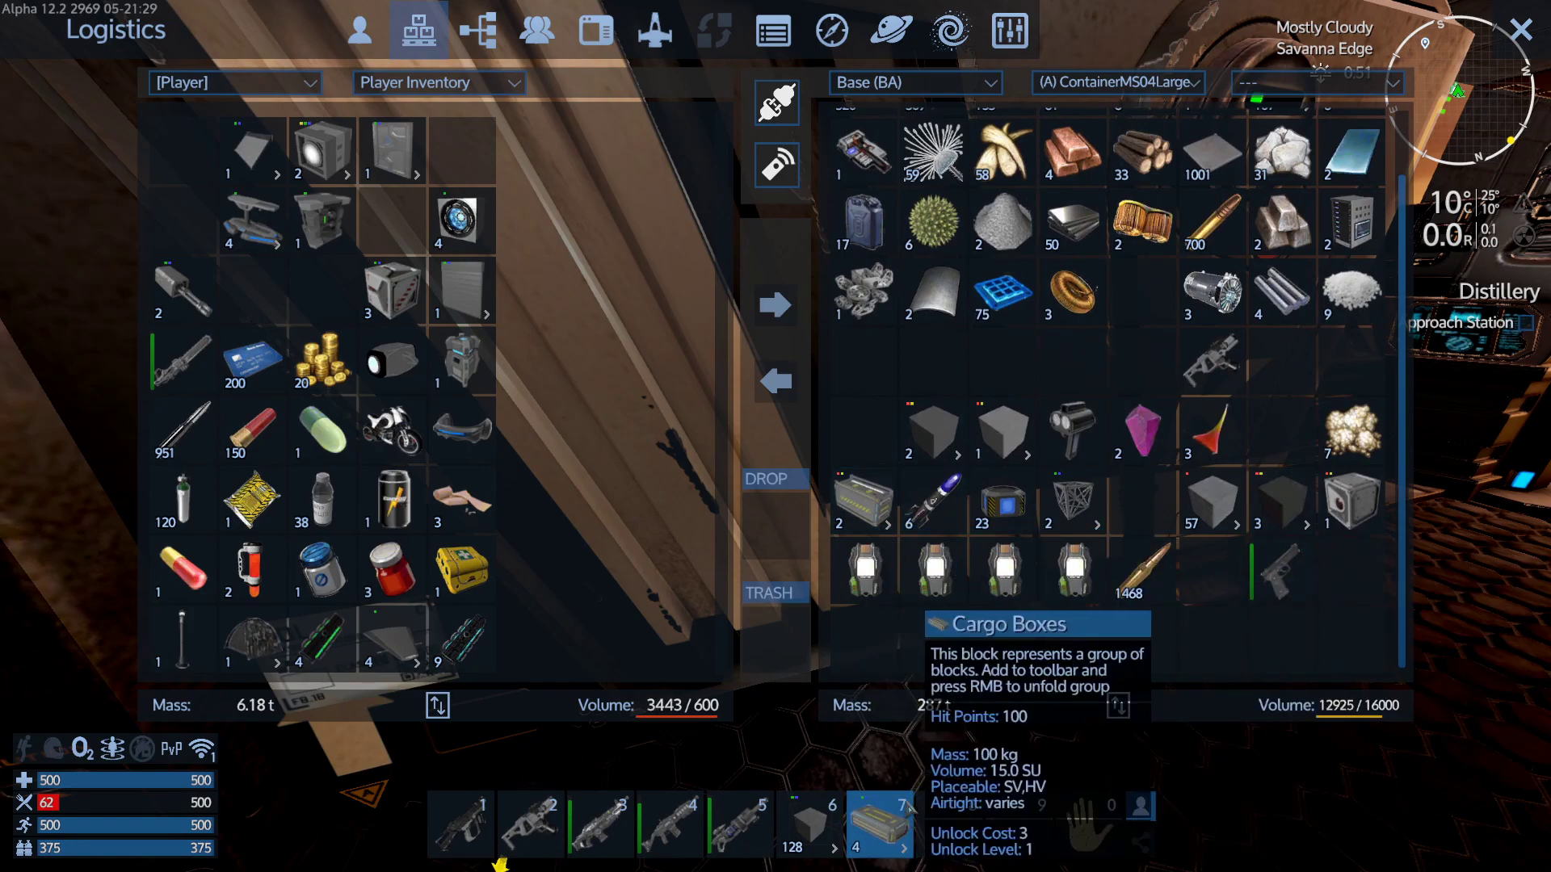
pyautogui.scroll(1, 1272, 425)
pyautogui.moveTo(1002, 362)
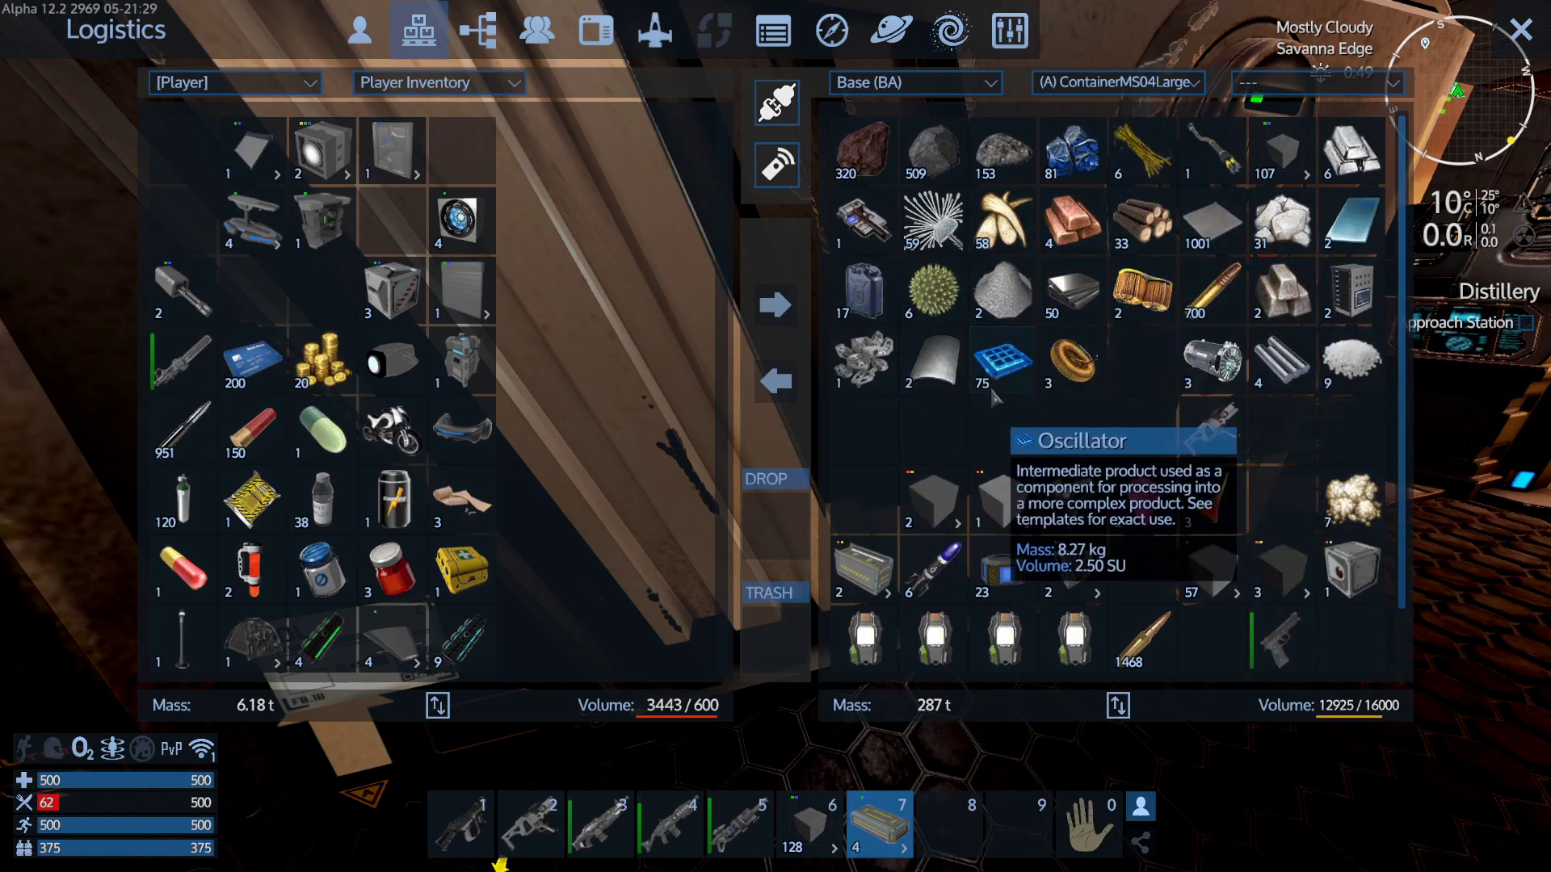
# Browse the Large Constructor's template categories and queue another item for crafting.
pyautogui.press('Escape')
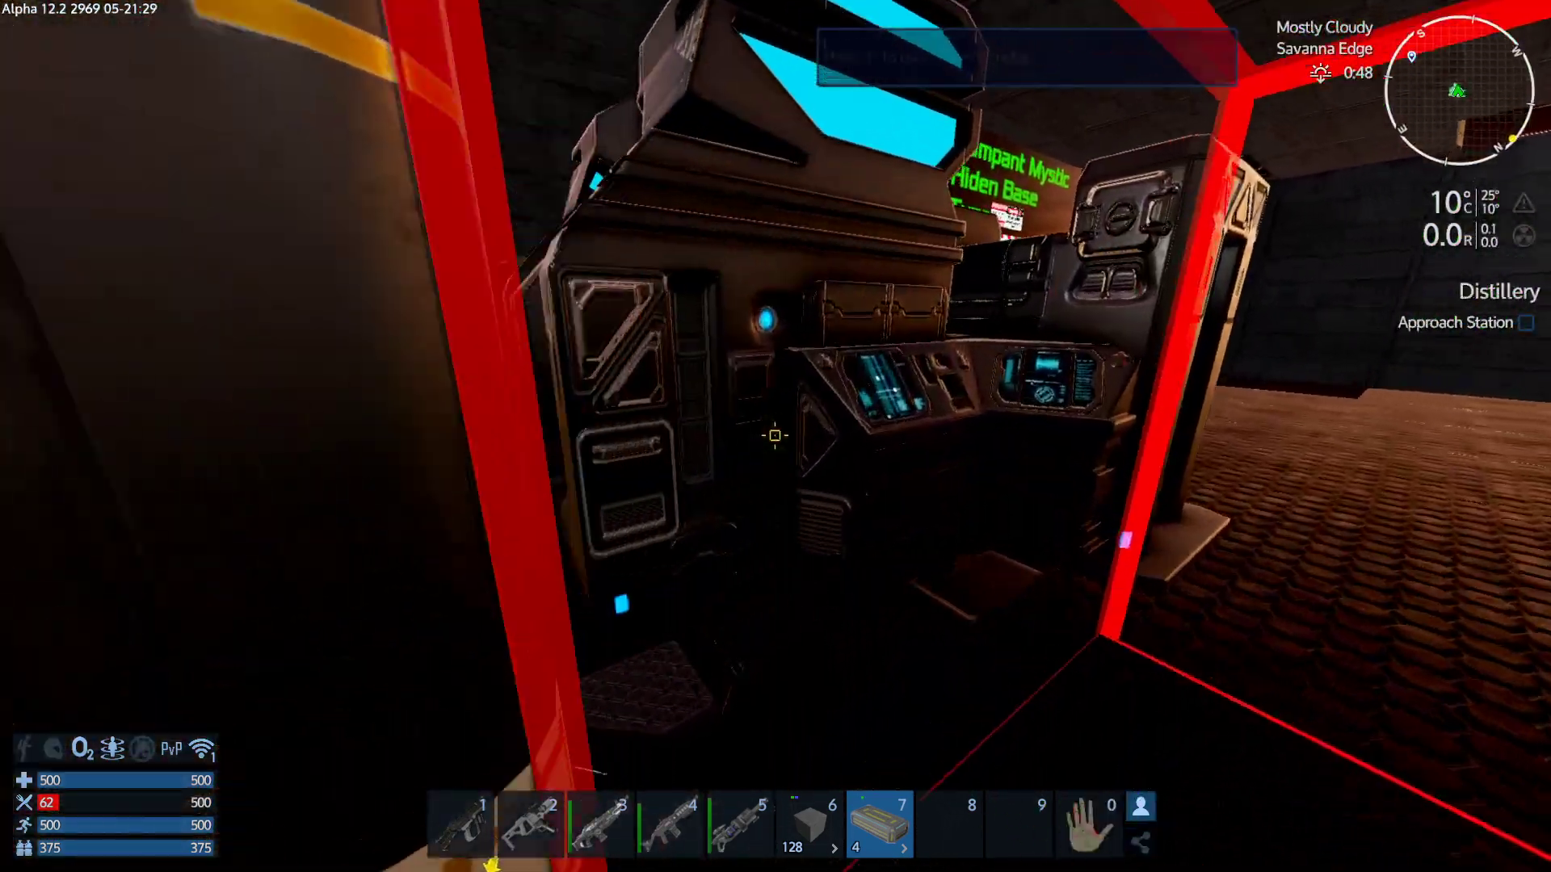
pyautogui.press('f')
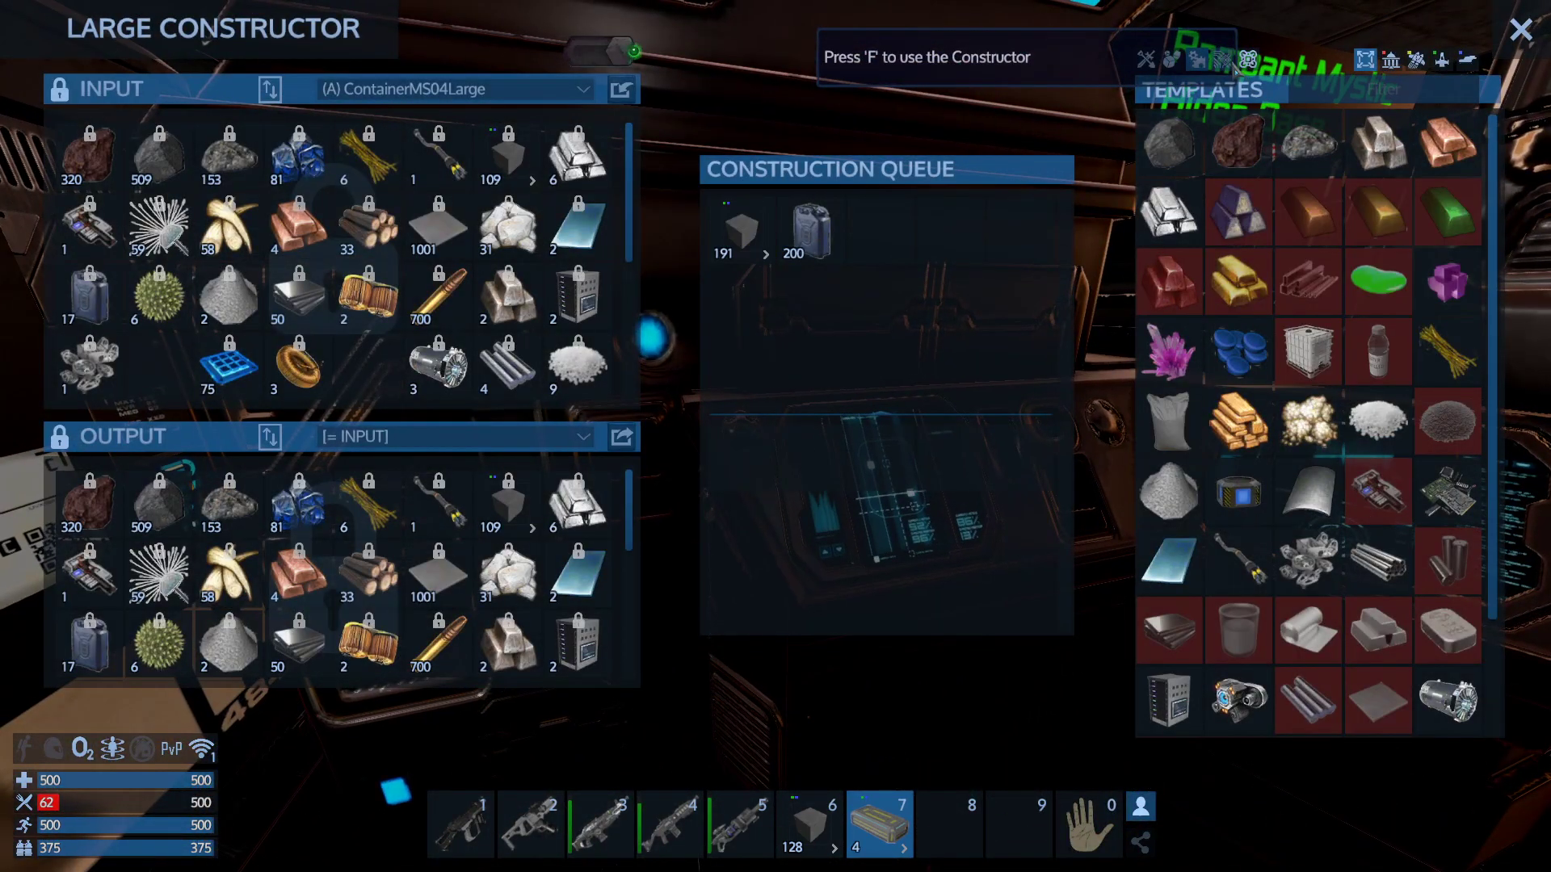
pyautogui.click(1391, 60)
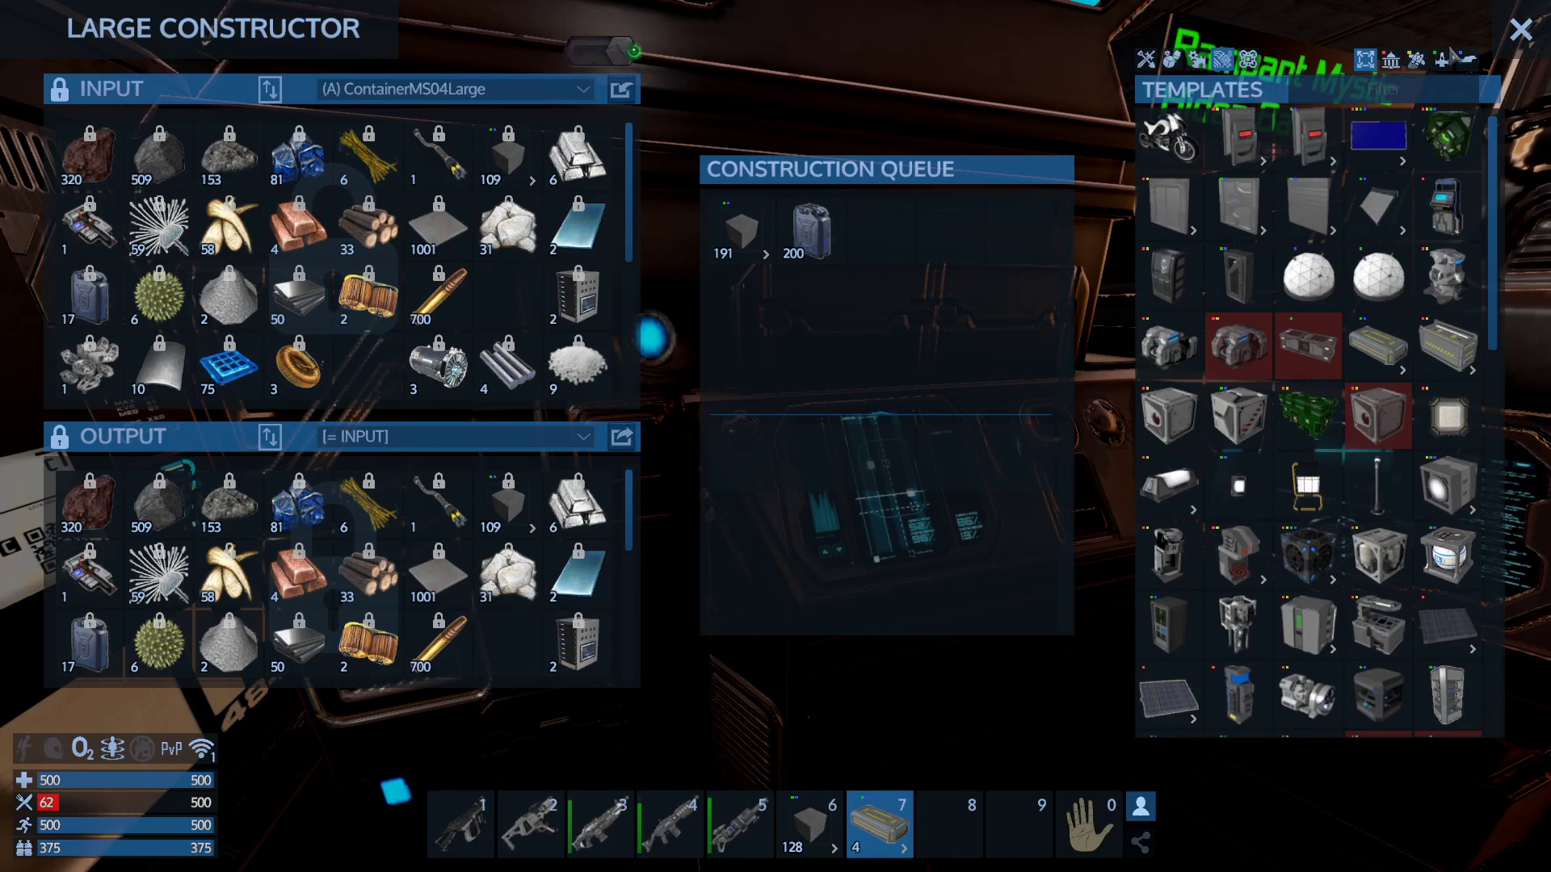
pyautogui.click(1445, 60)
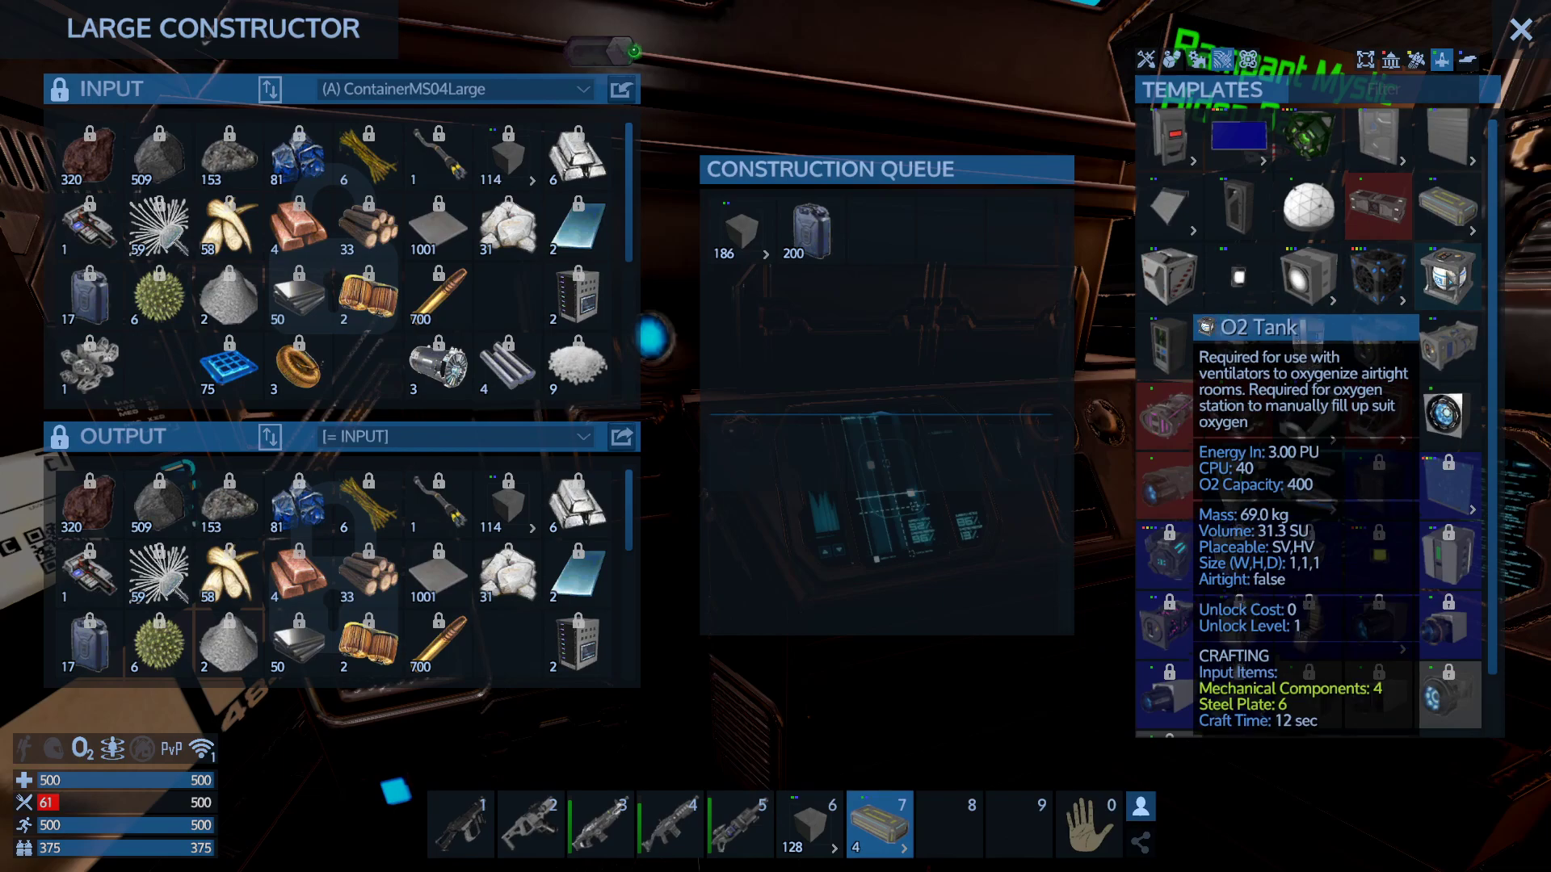
pyautogui.click(1170, 346)
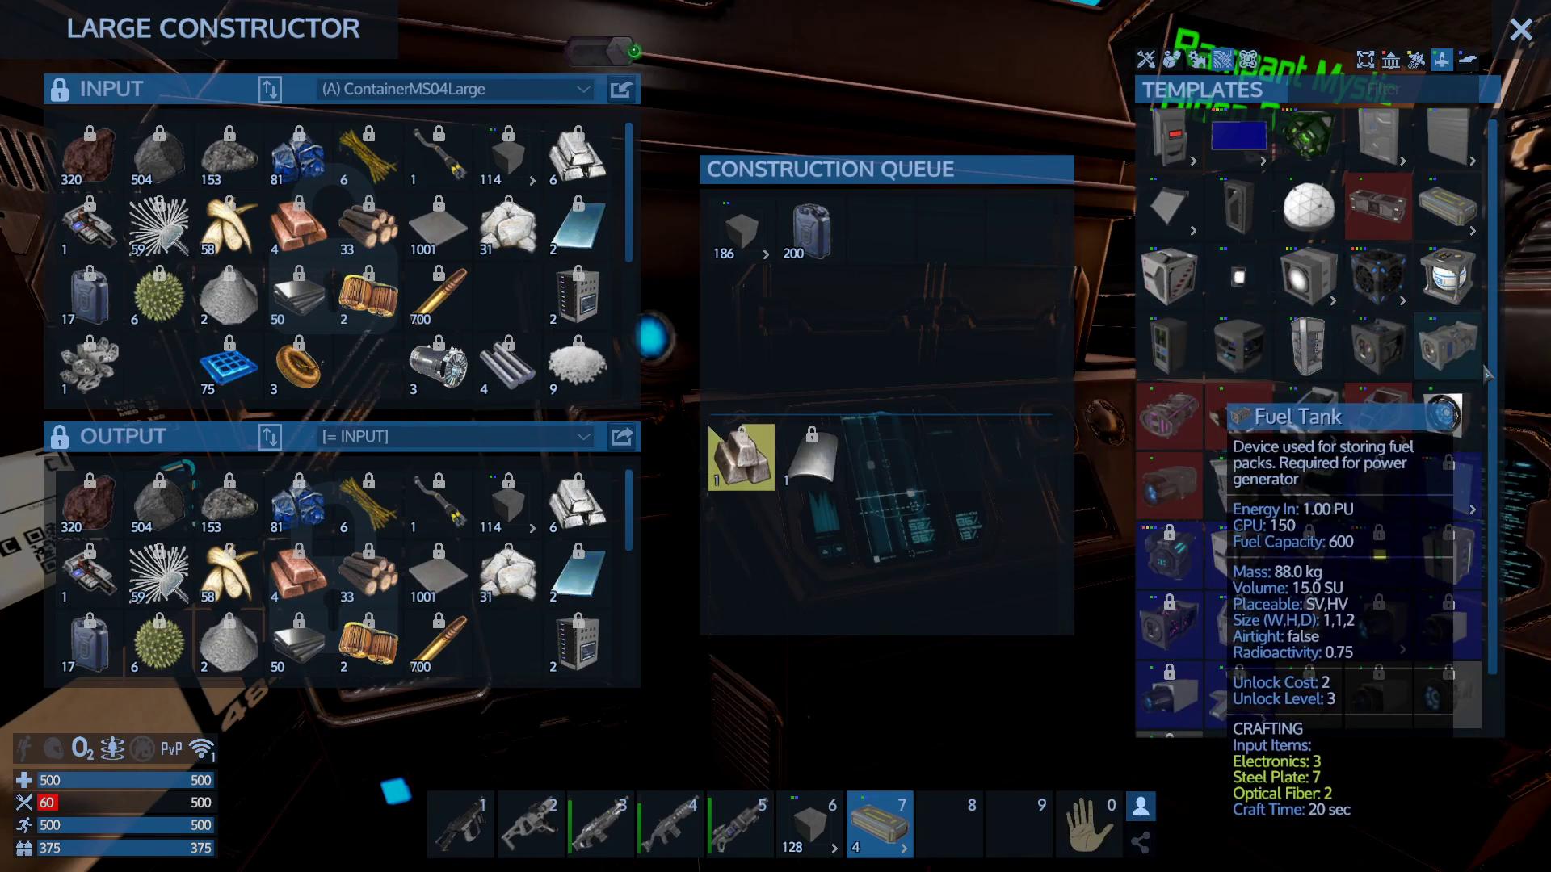
pyautogui.scroll(-1, 1393, 424)
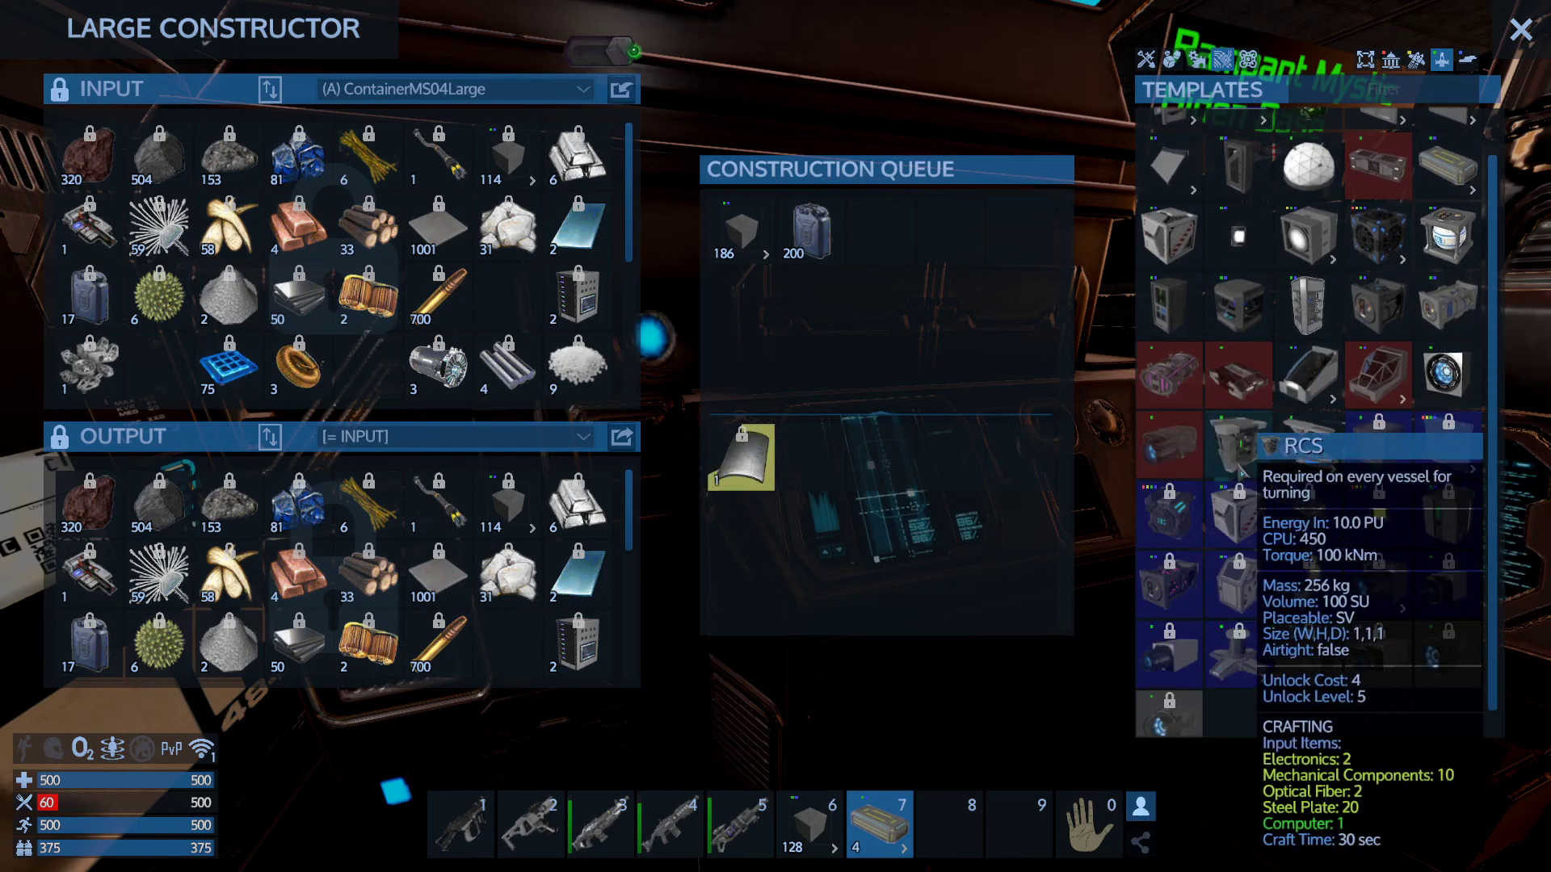
pyautogui.scroll(-1, 1333, 502)
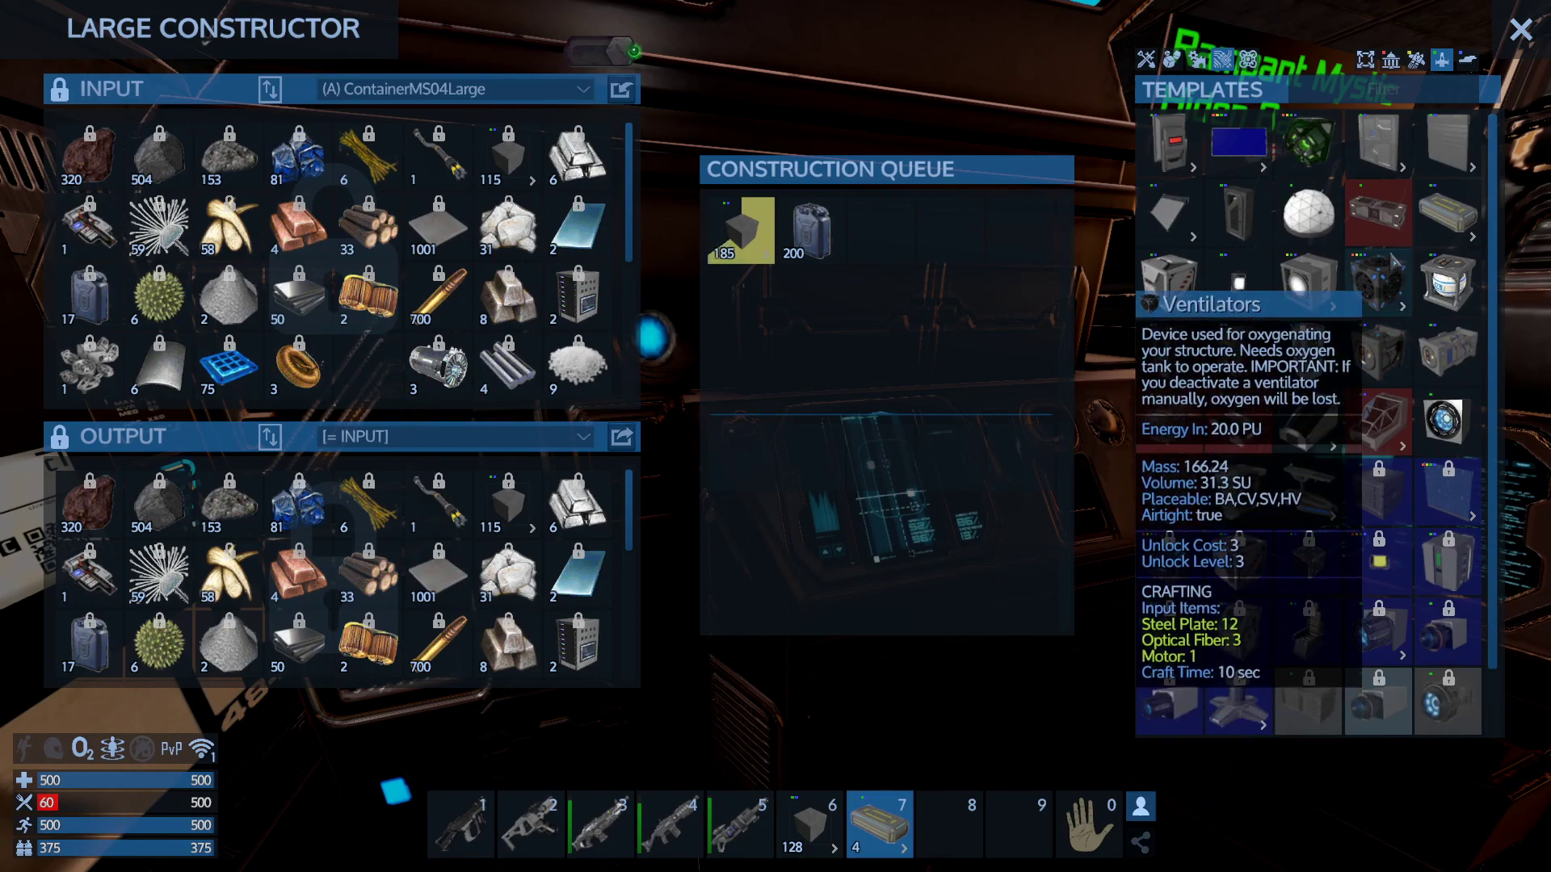
pyautogui.scroll(1, 1372, 546)
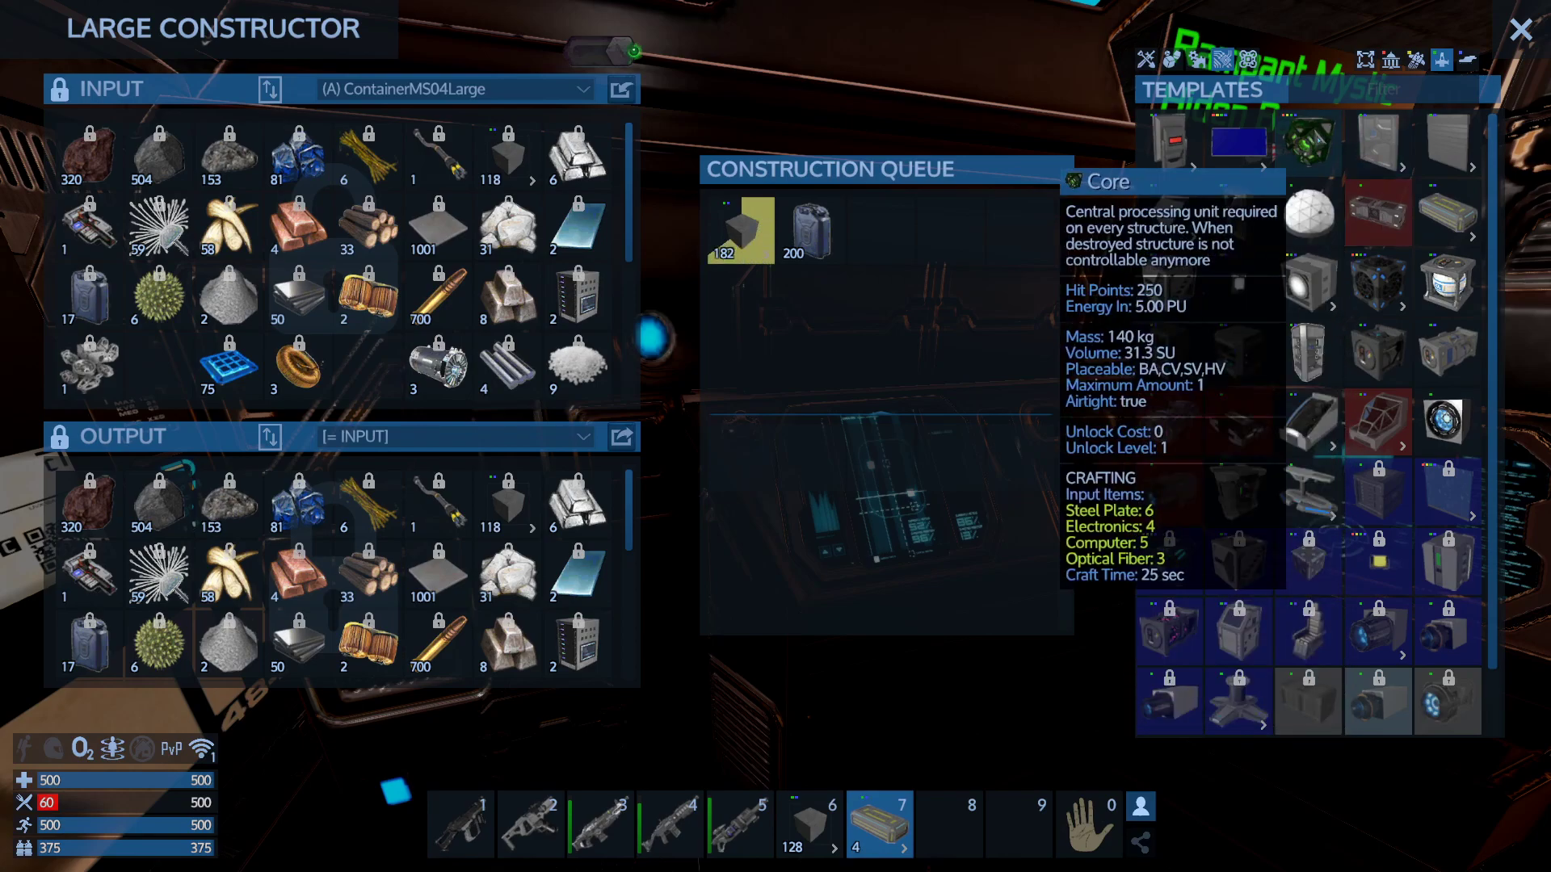
pyautogui.write('energy')
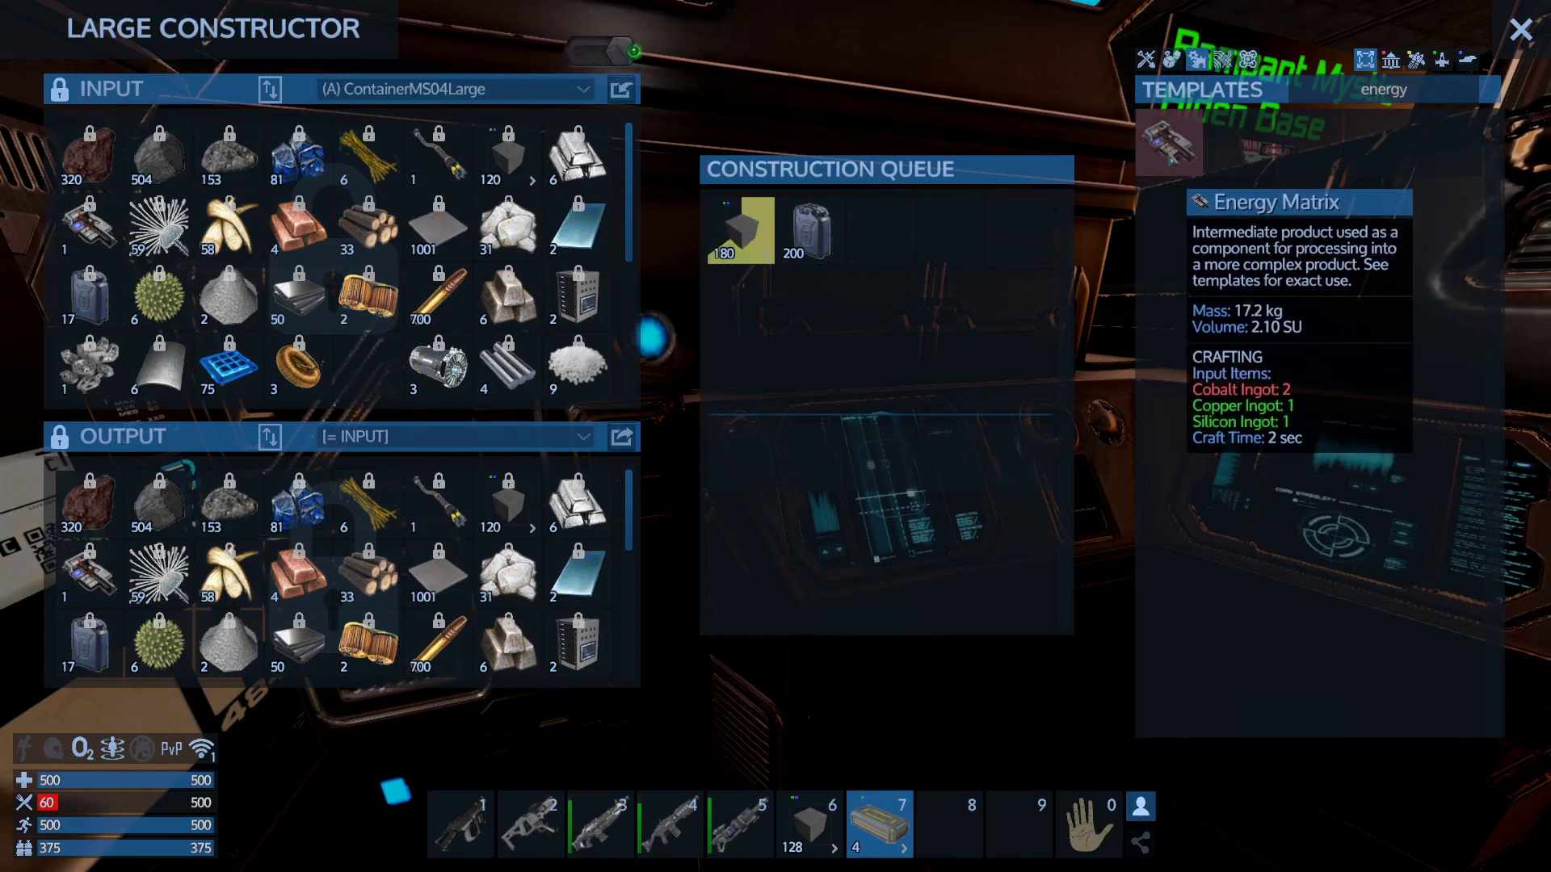
pyautogui.press('Escape')
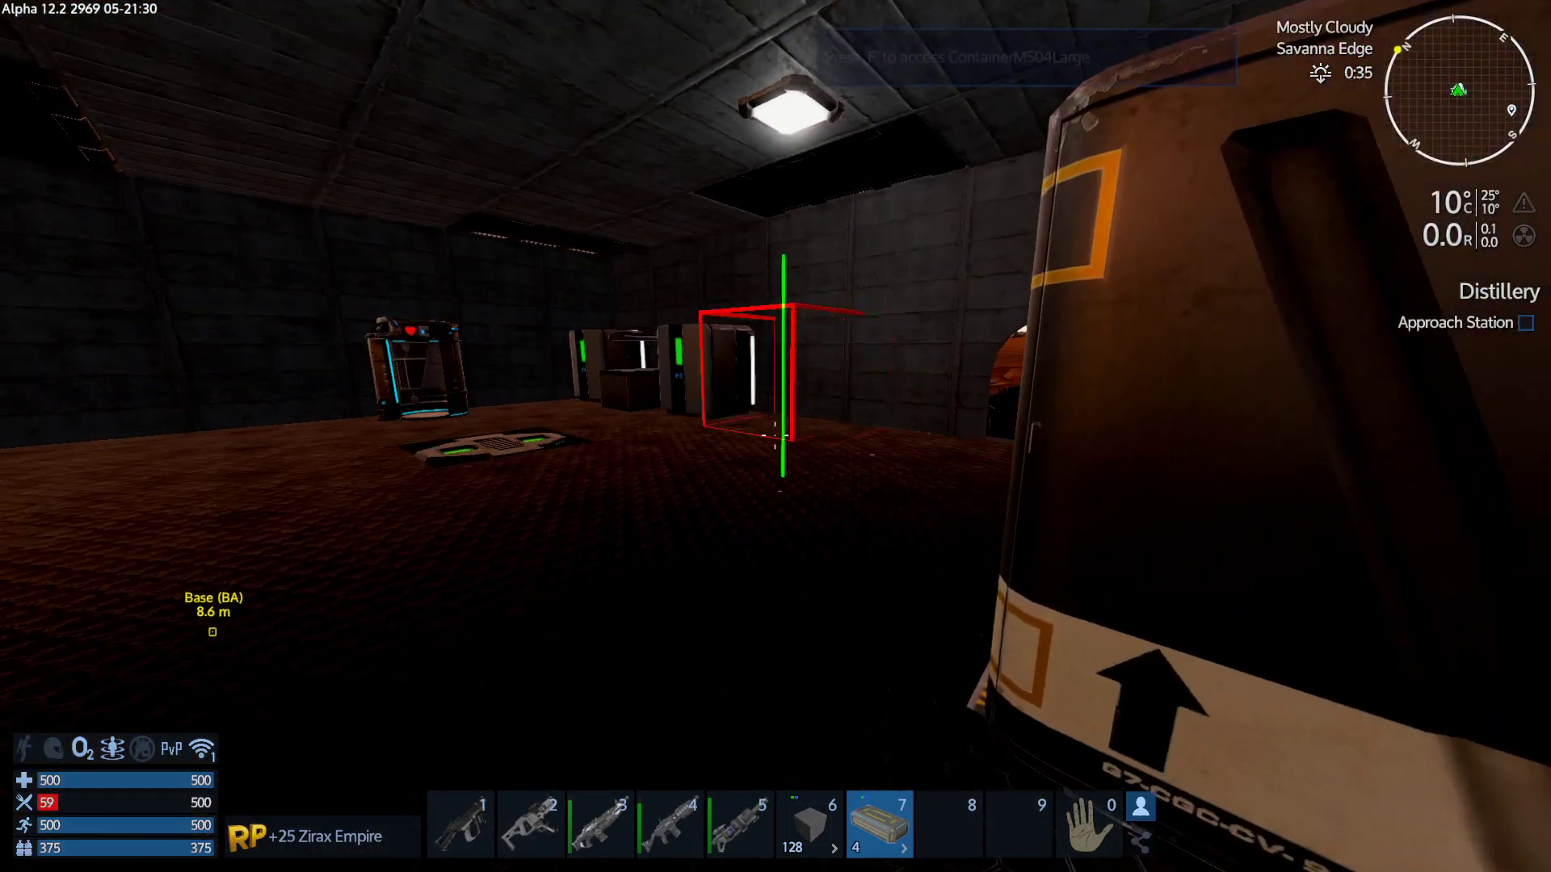
pyautogui.press('w')
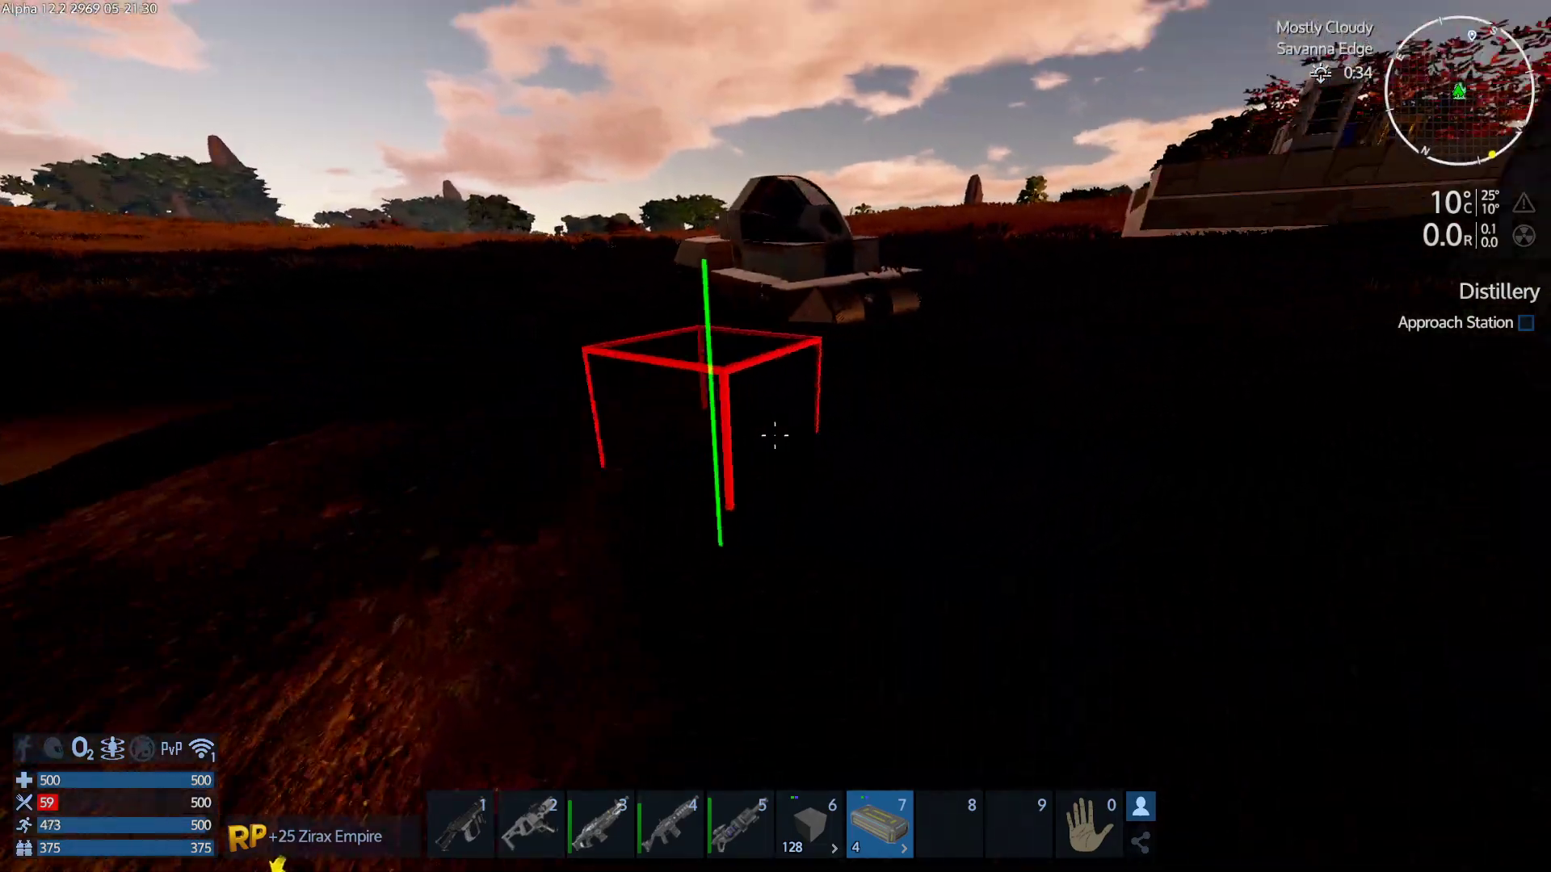
pyautogui.press('w')
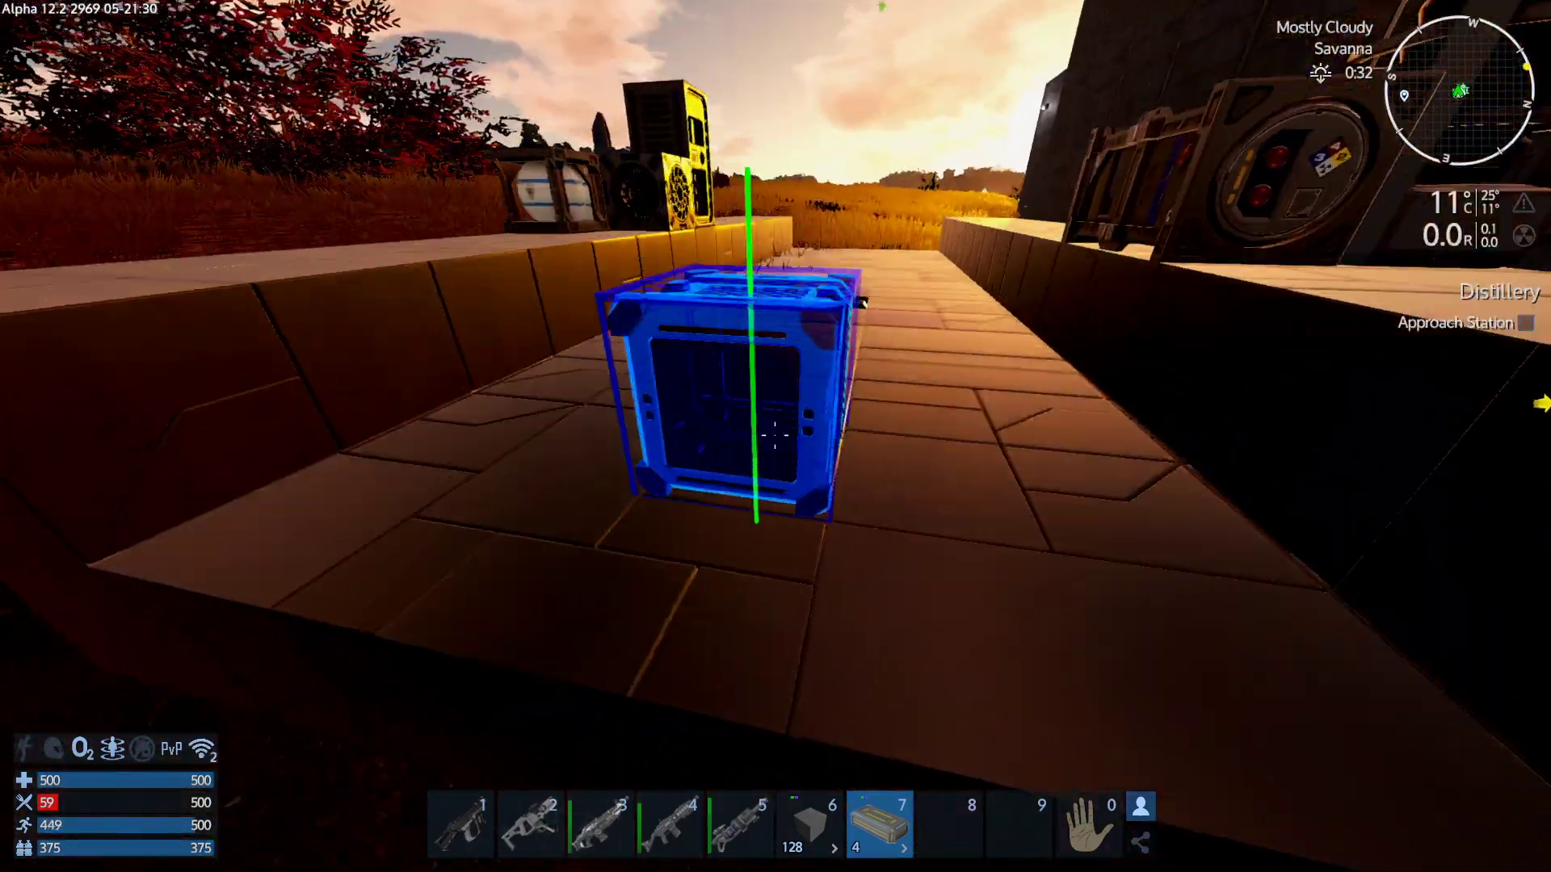
pyautogui.press('w')
pyautogui.press('s')
pyautogui.press('1')
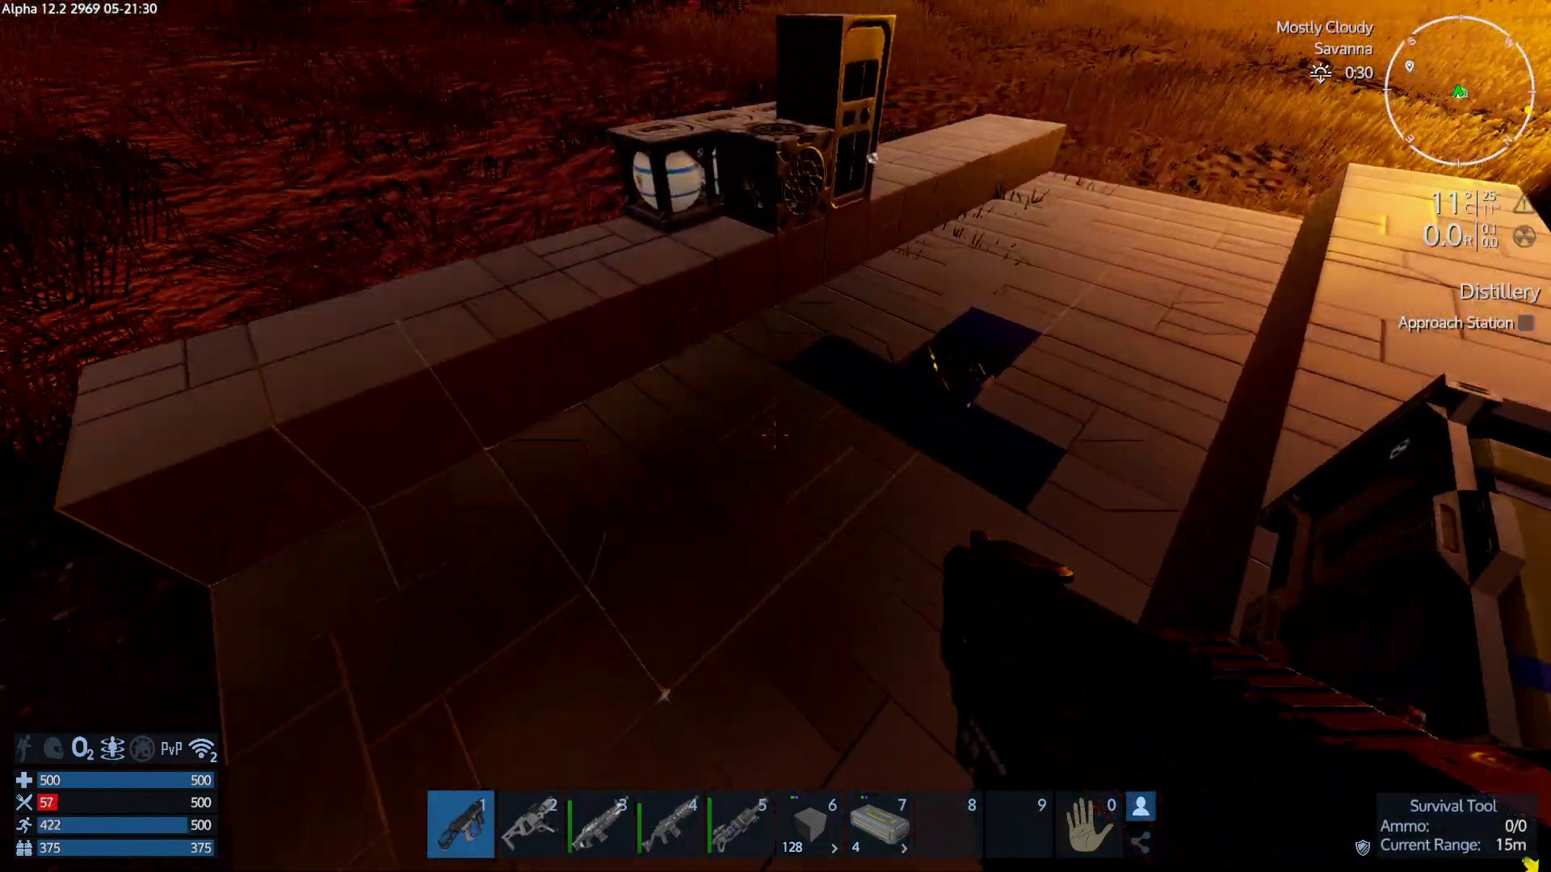
pyautogui.press('7')
pyautogui.rightClick(776, 437)
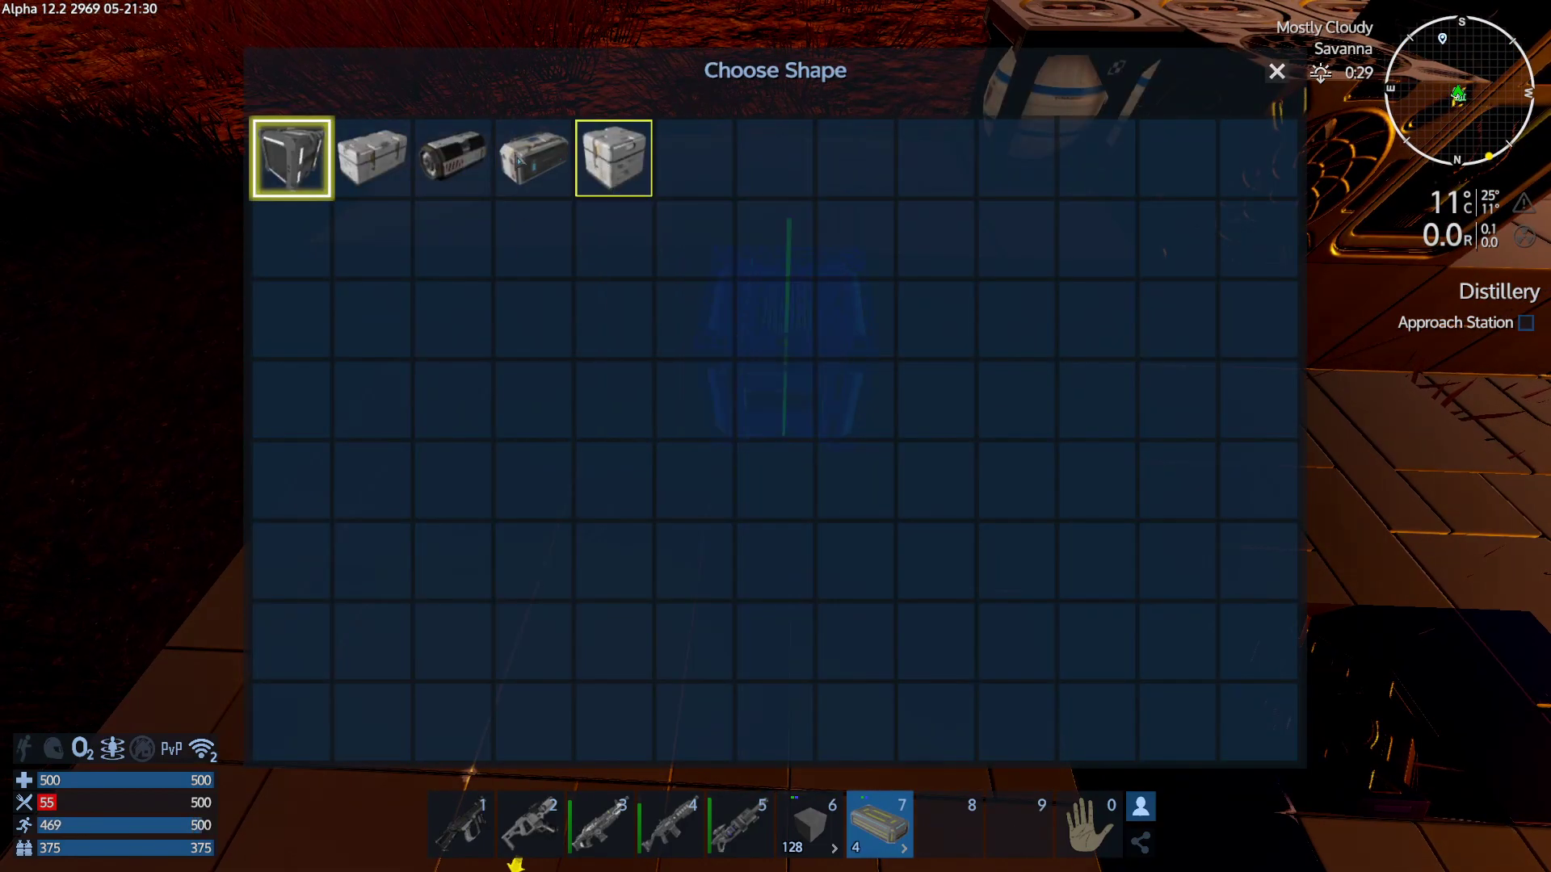
pyautogui.click(534, 158)
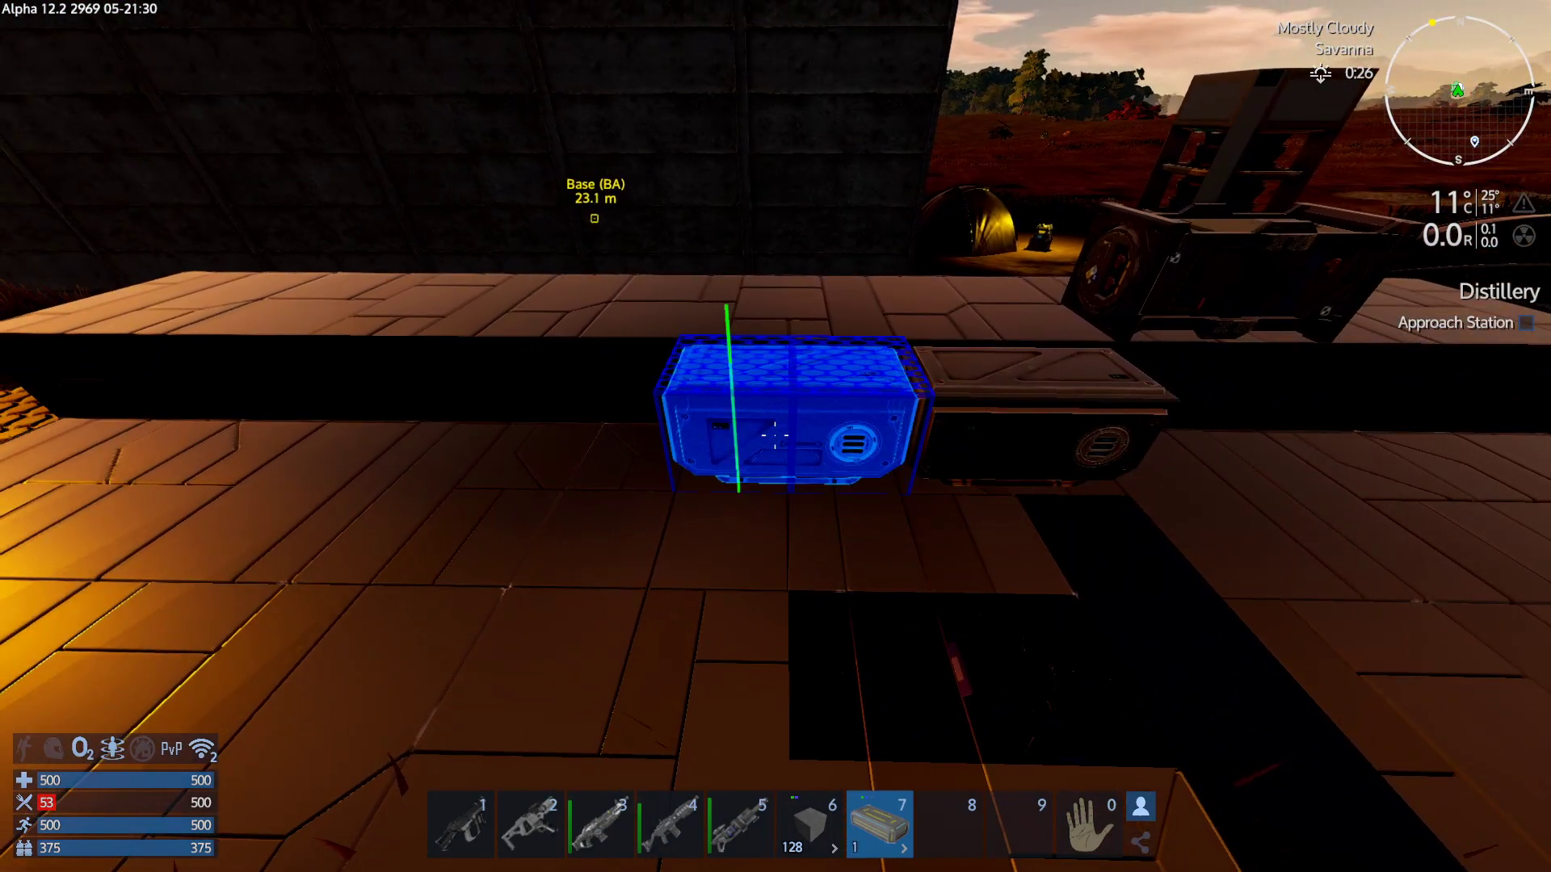
pyautogui.click(776, 436)
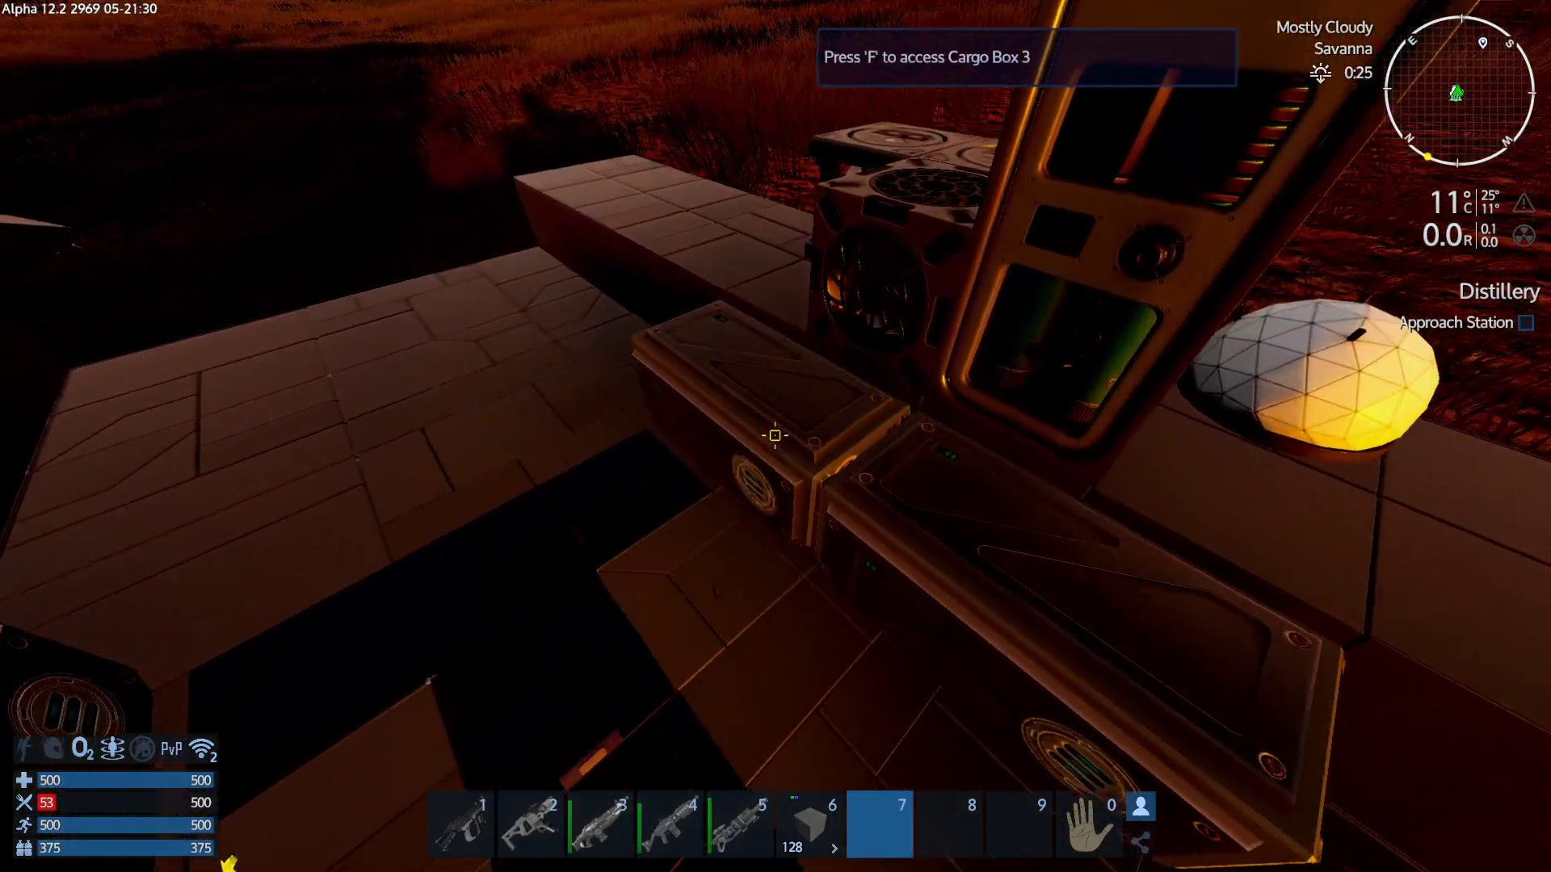
pyautogui.press('f')
pyautogui.press('Escape')
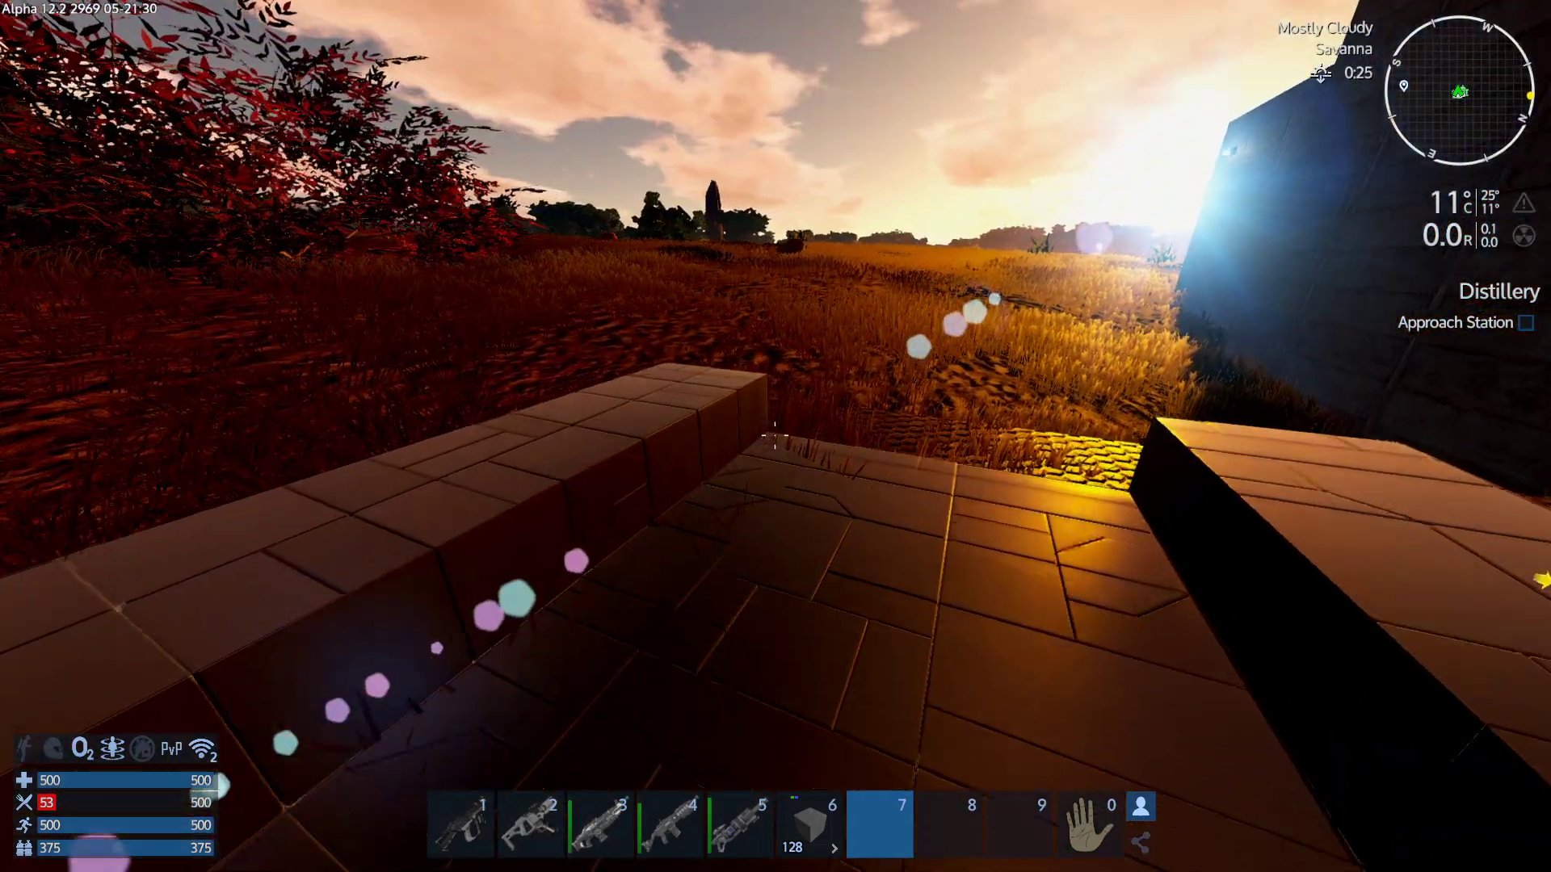
# Review the player inventory, confirm the vessel's Cargo Box 3 is empty, and walk back into the base.
pyautogui.press('Tab')
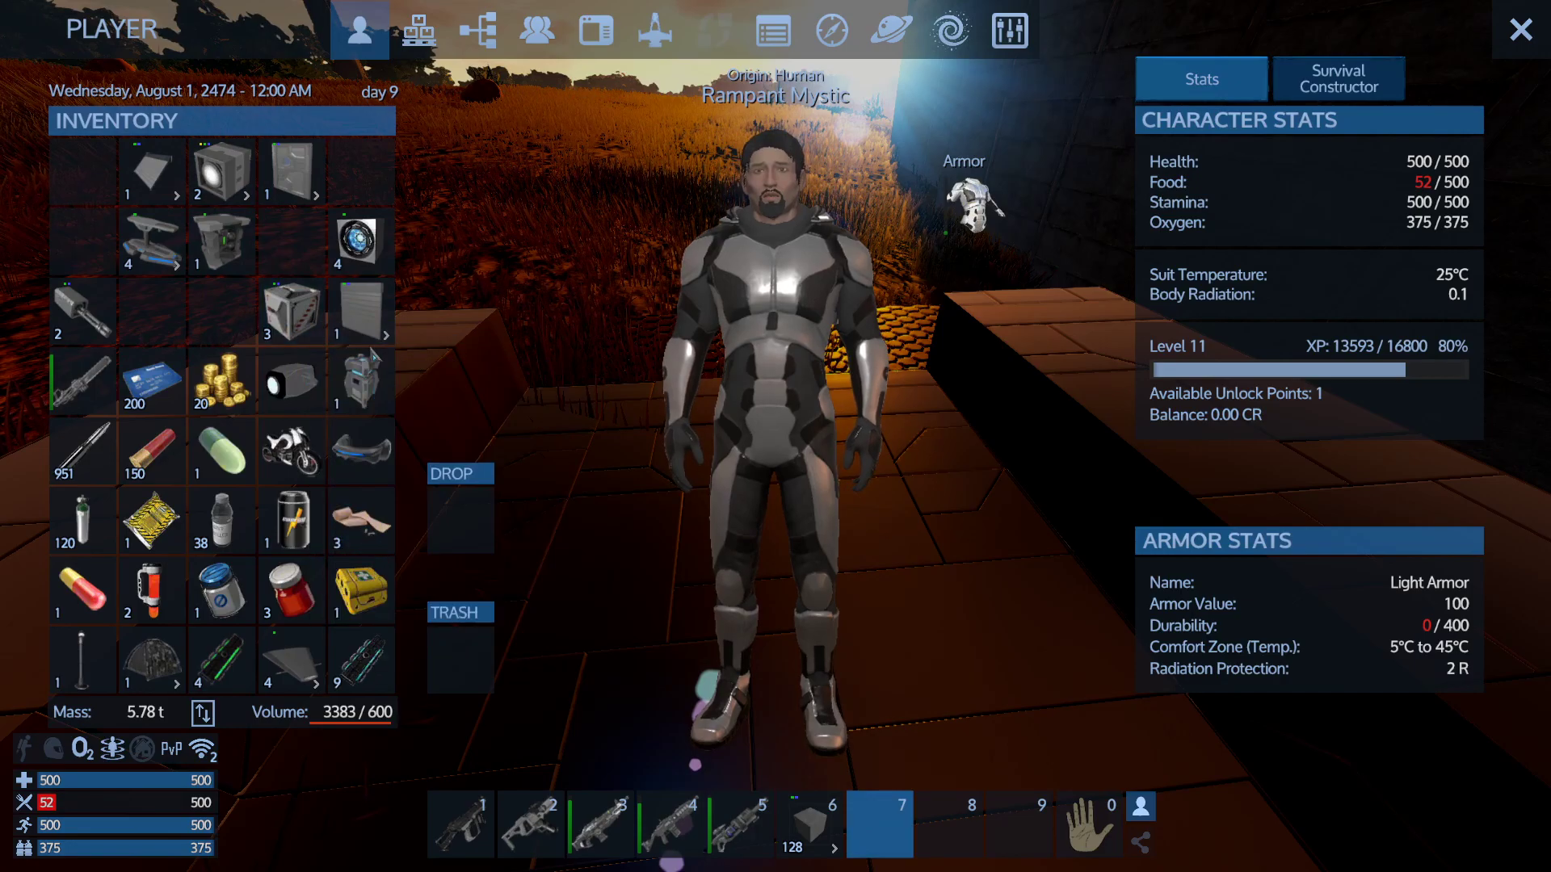
pyautogui.press('Tab')
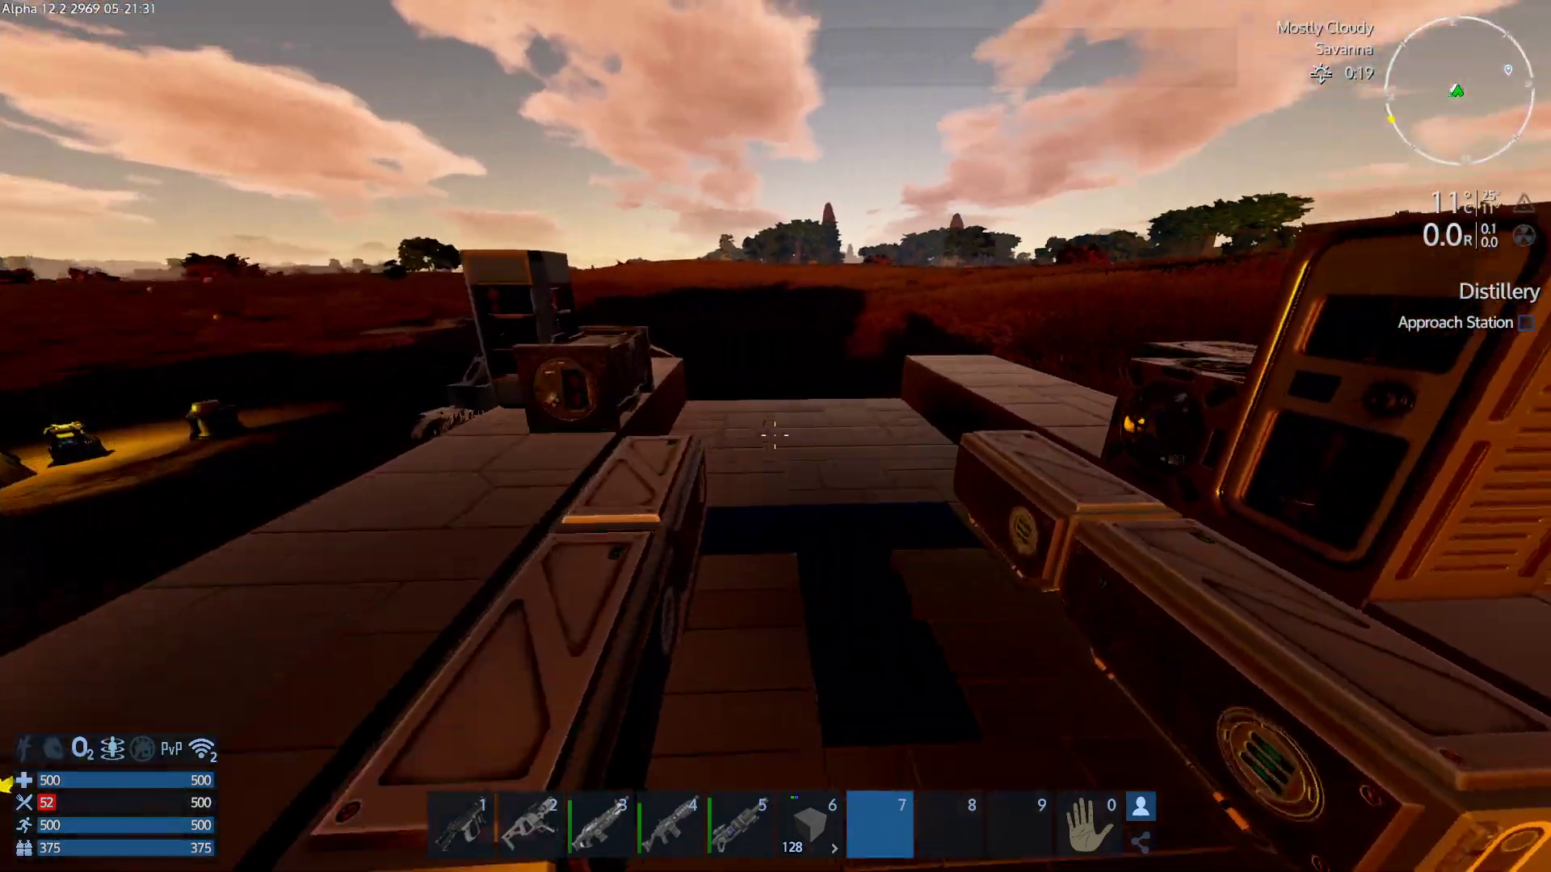
pyautogui.press('w')
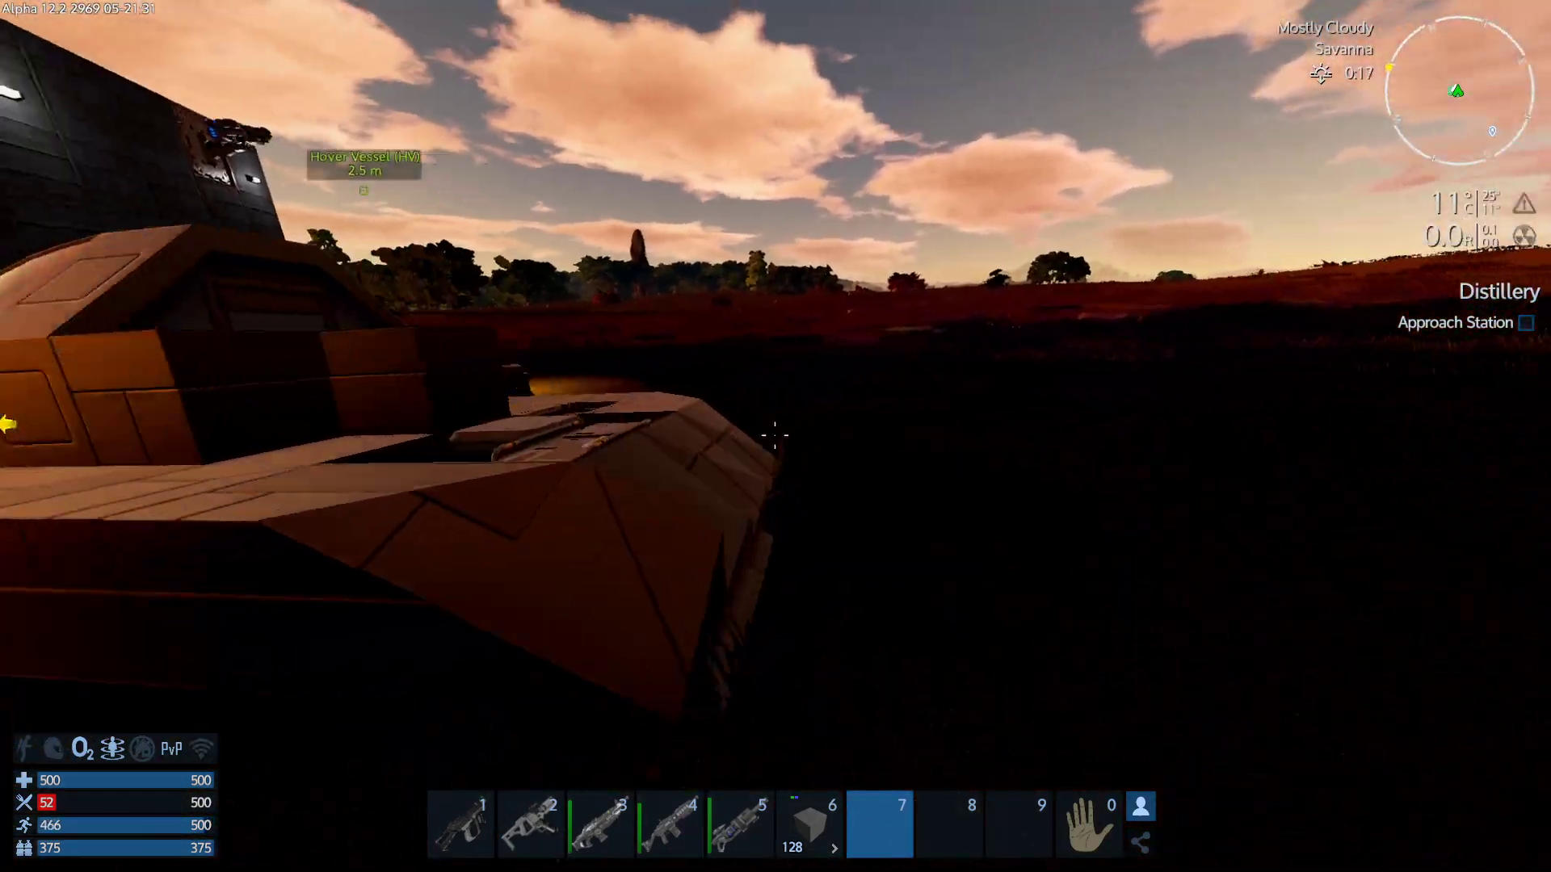
pyautogui.press('f')
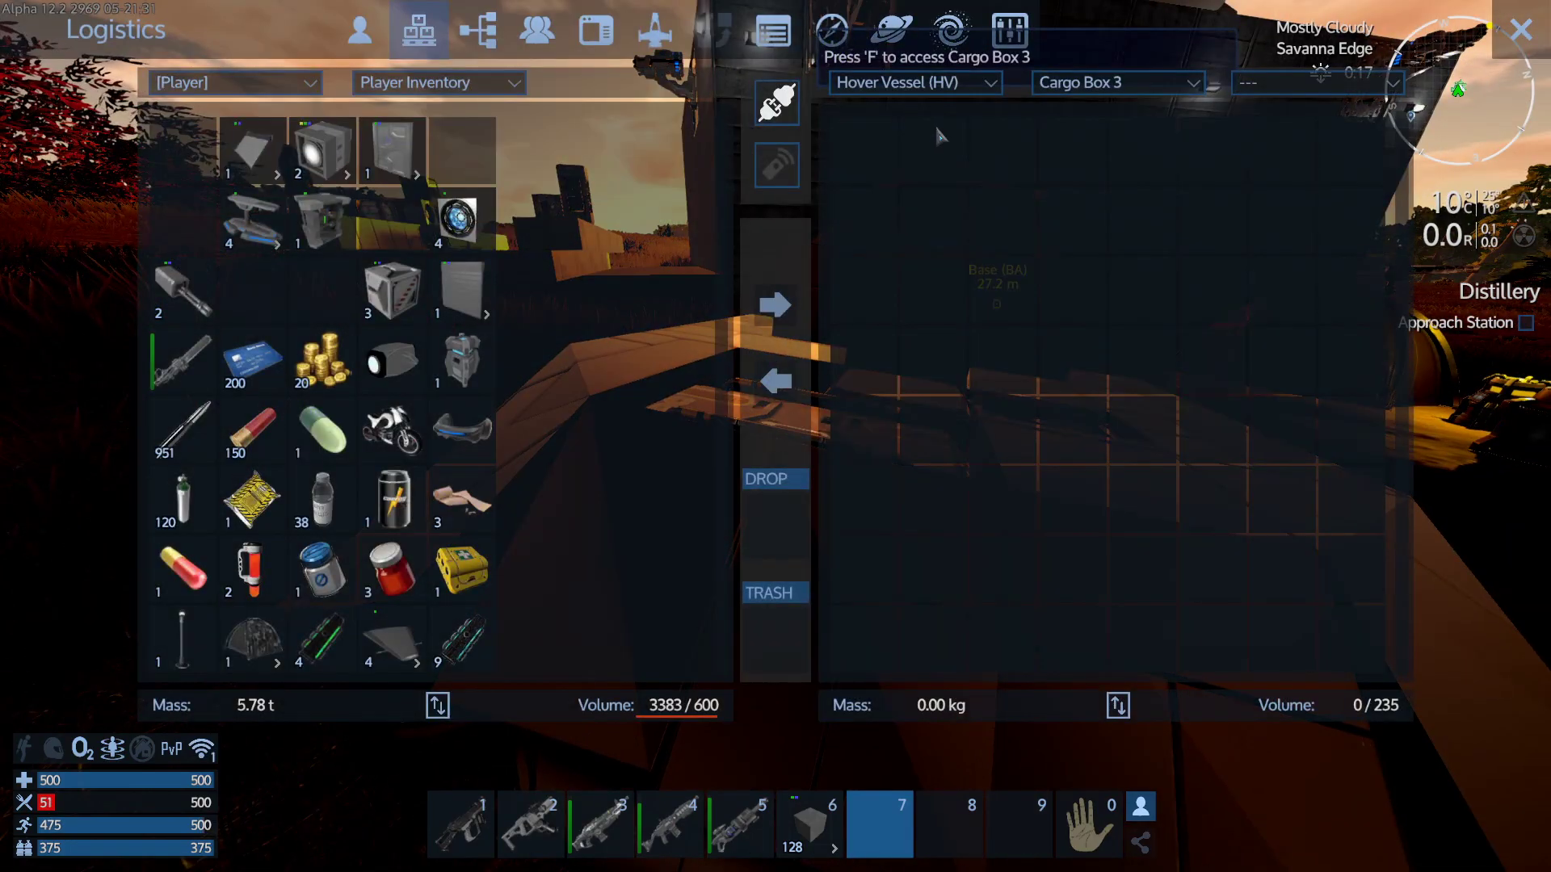
pyautogui.press('Escape')
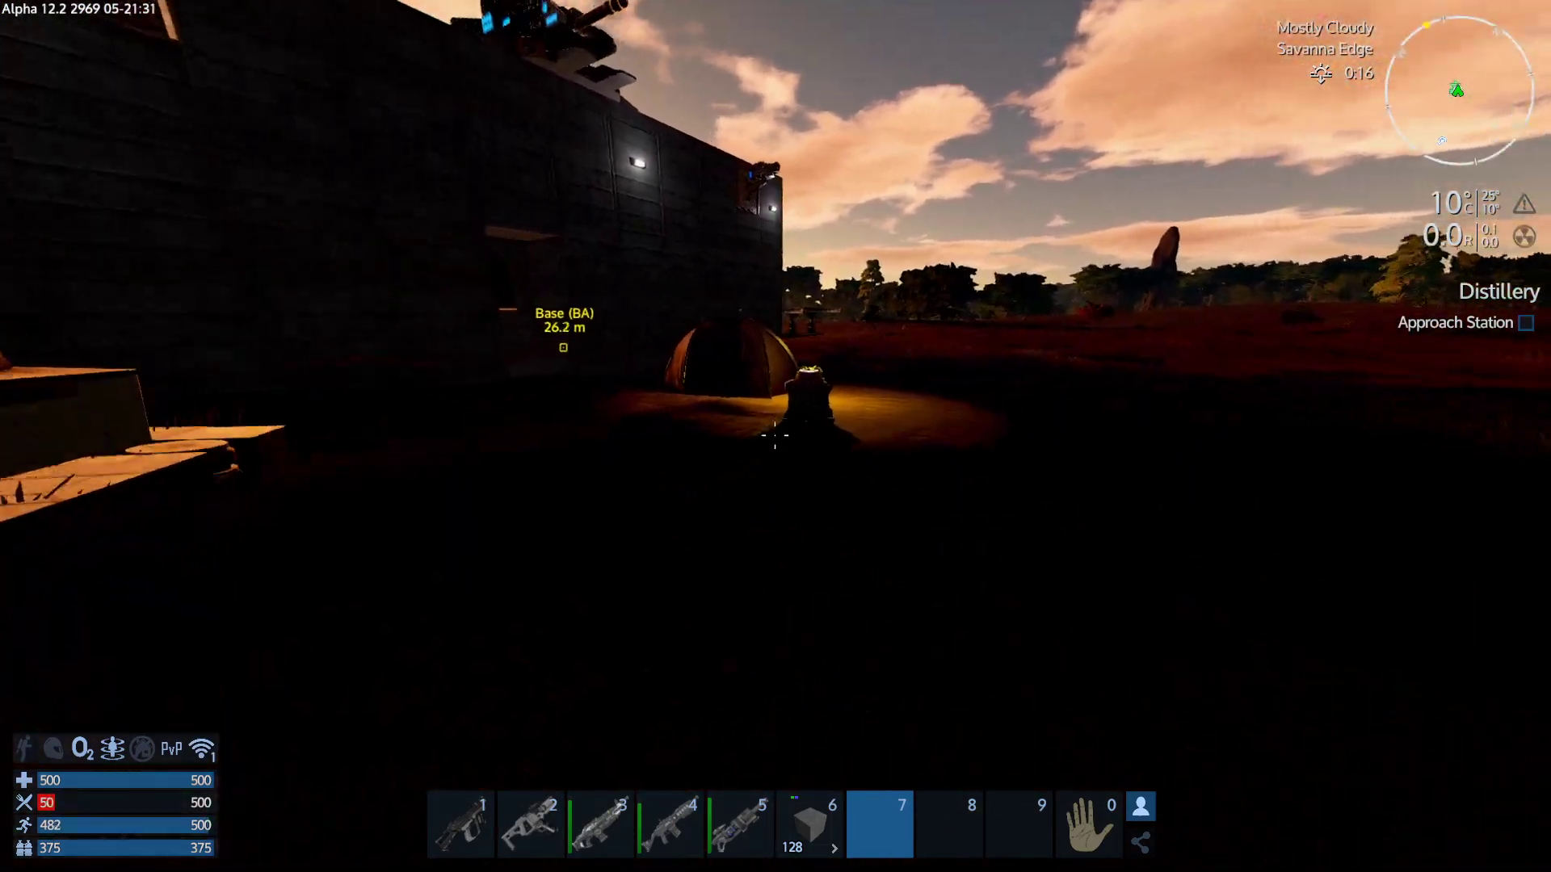
pyautogui.press('w')
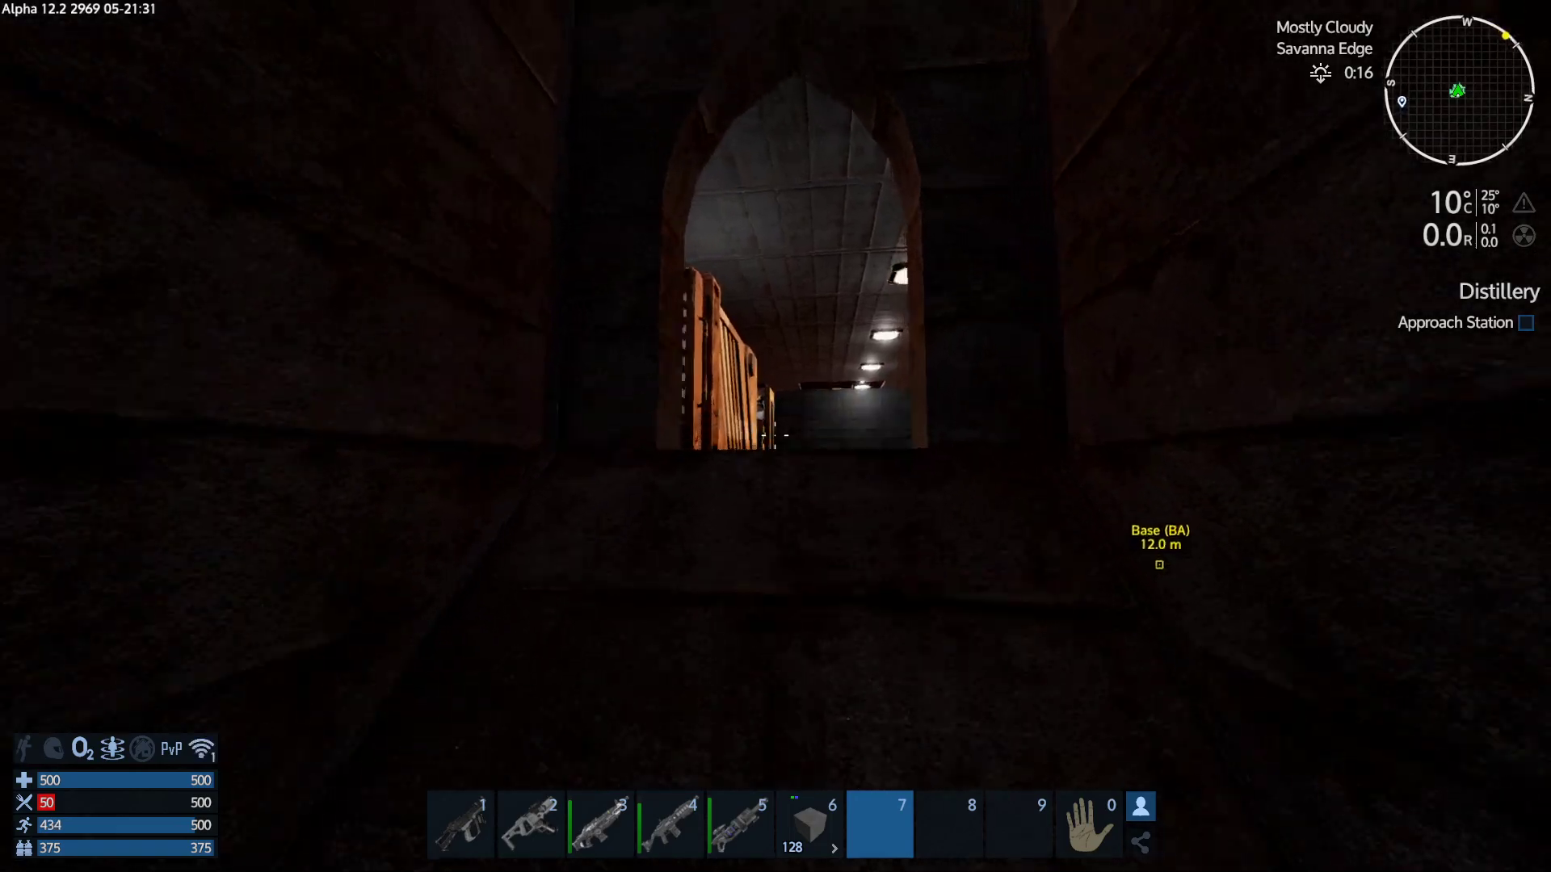
# Take a Grilled Steak from Fridge 2 onto the hotbar and eat it.
pyautogui.press('w')
pyautogui.press('f')
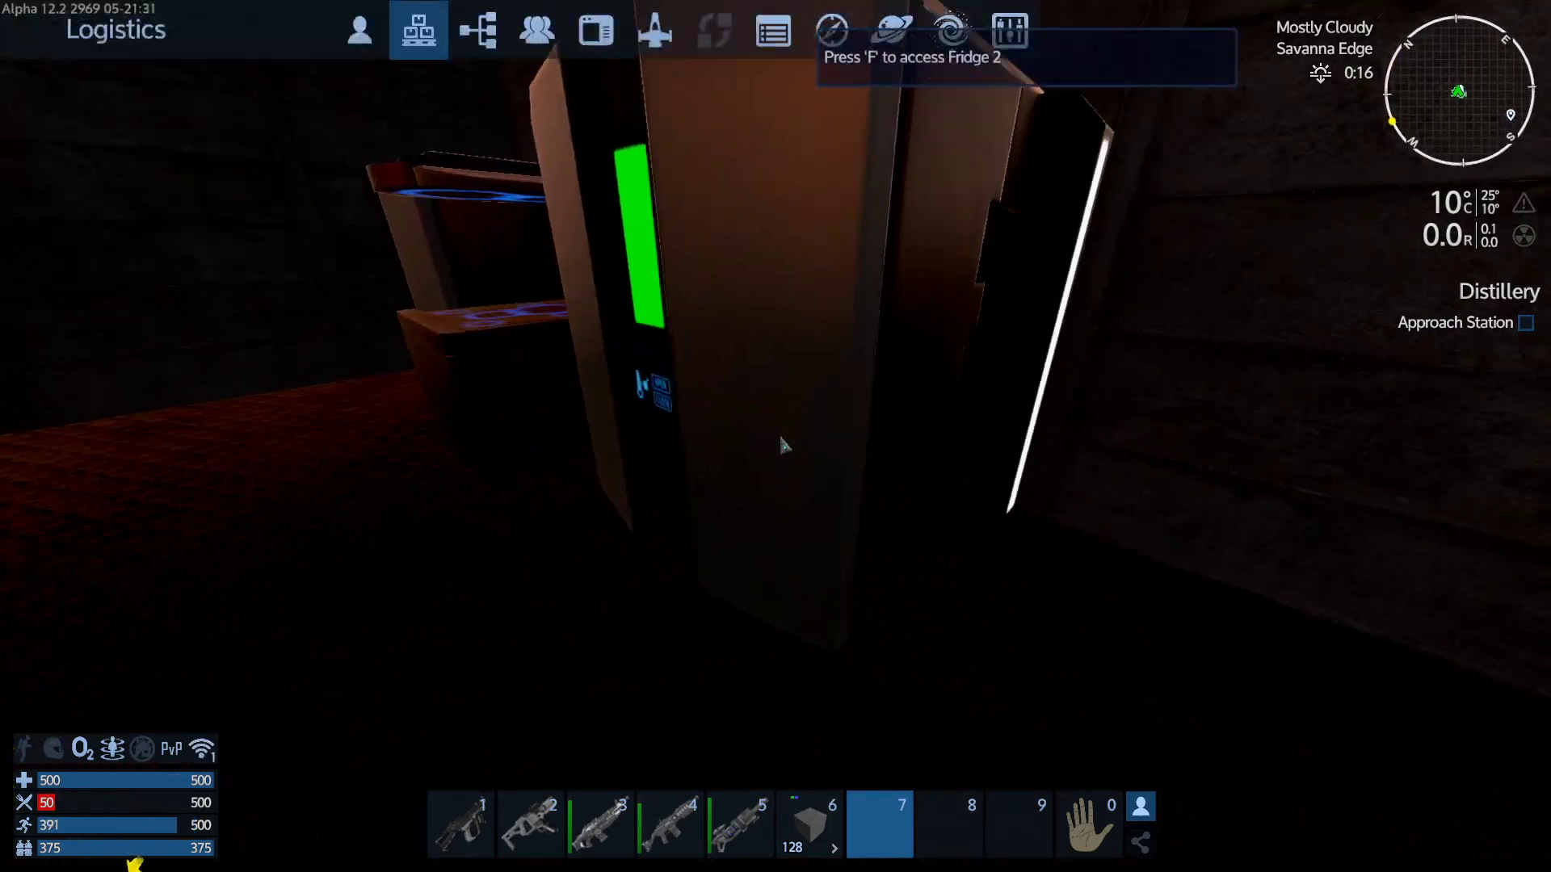
pyautogui.moveTo(863, 151); pyautogui.dragTo(902, 824)
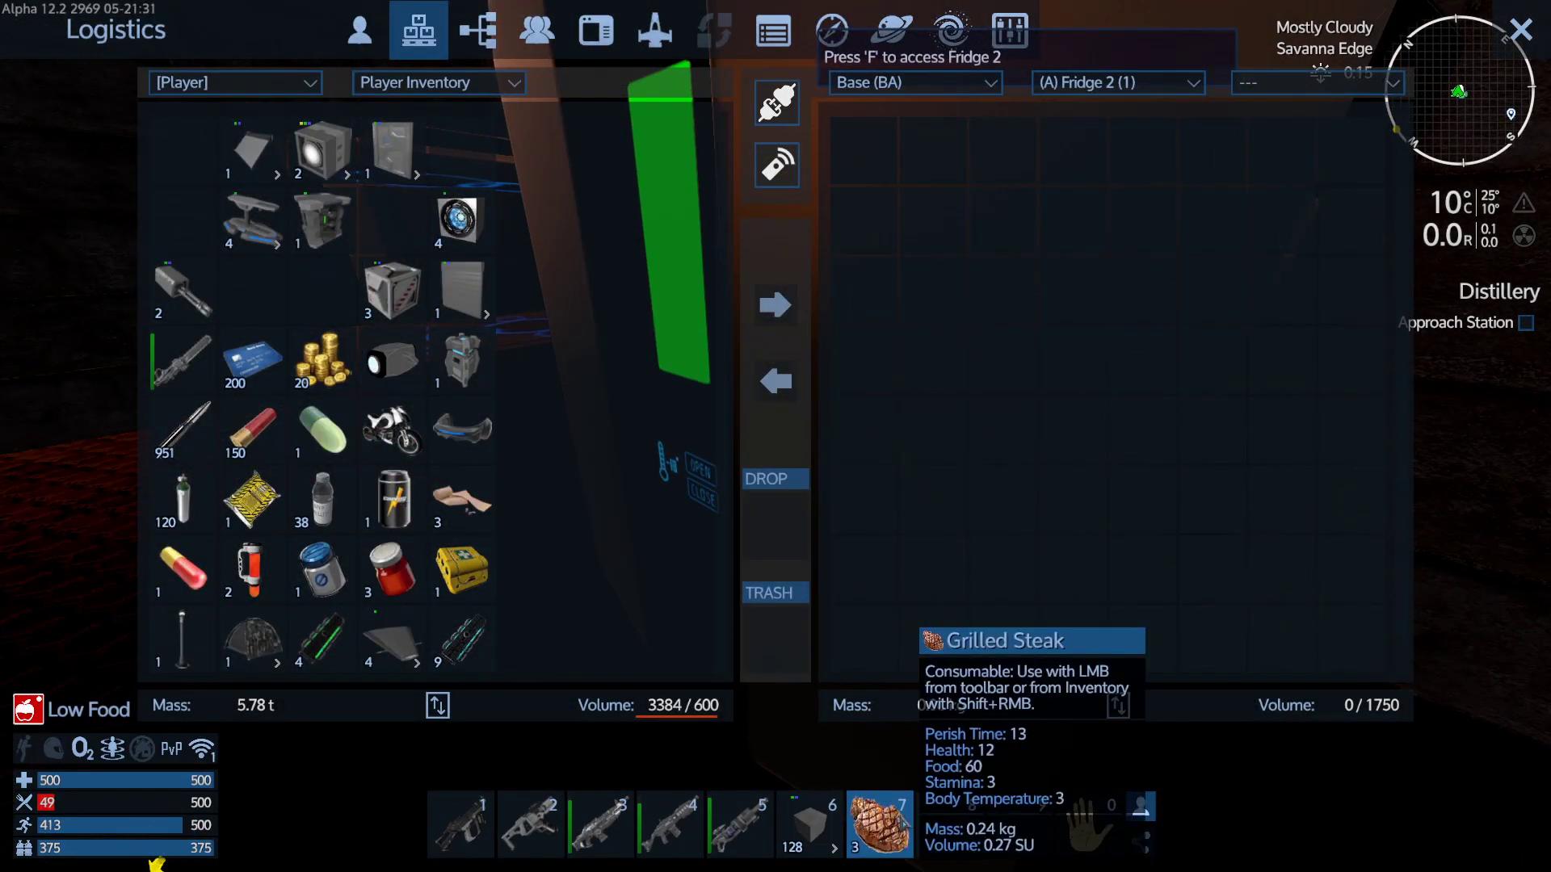
pyautogui.press('Escape')
pyautogui.press('w')
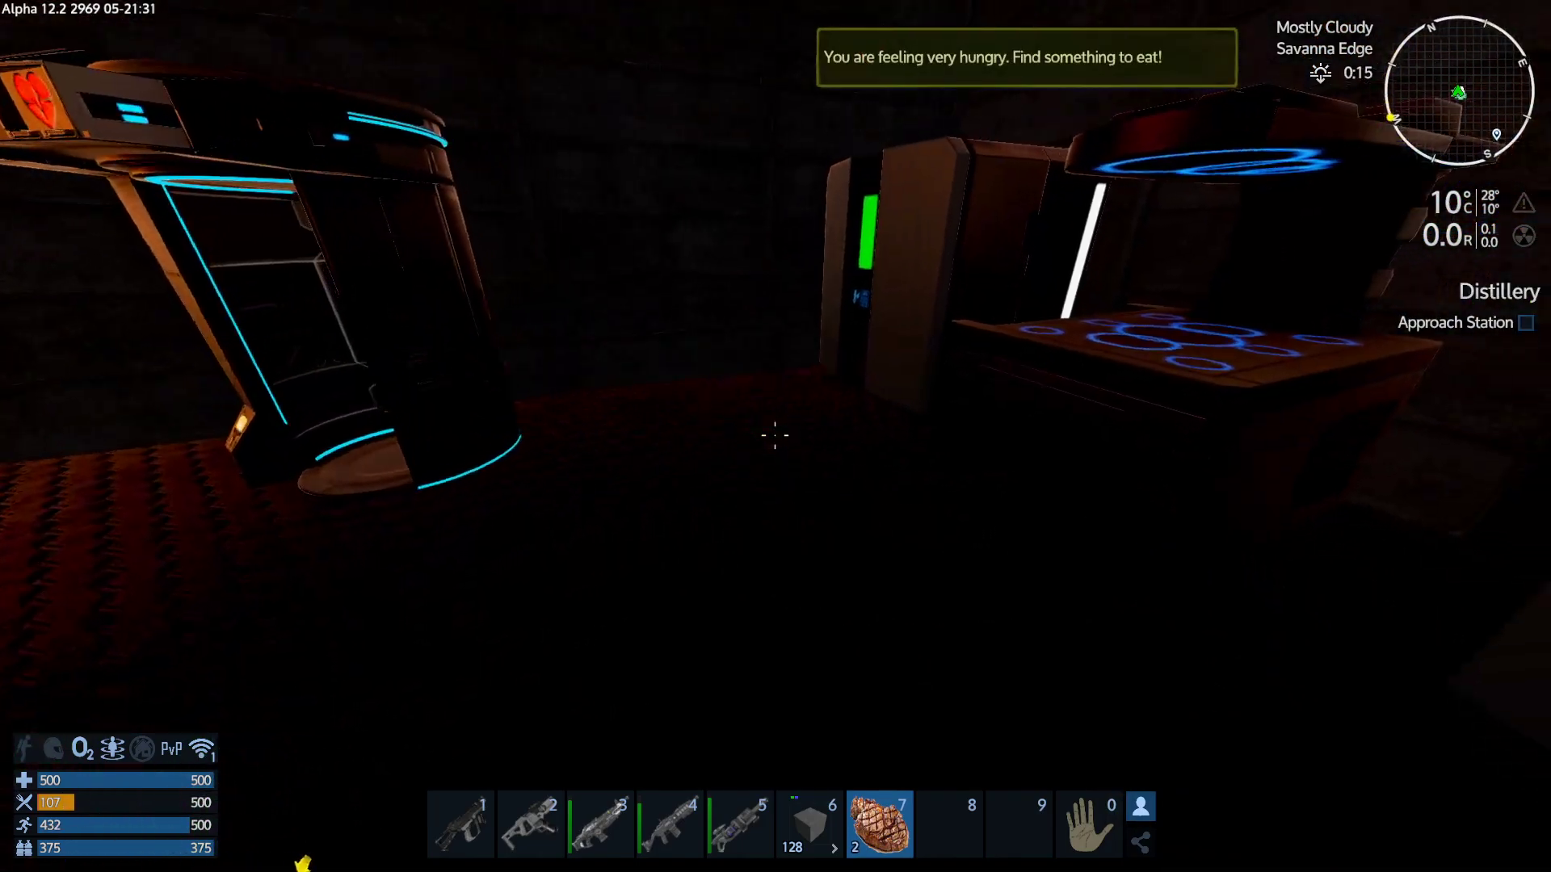
pyautogui.press('w')
pyautogui.press('w')
pyautogui.press('f')
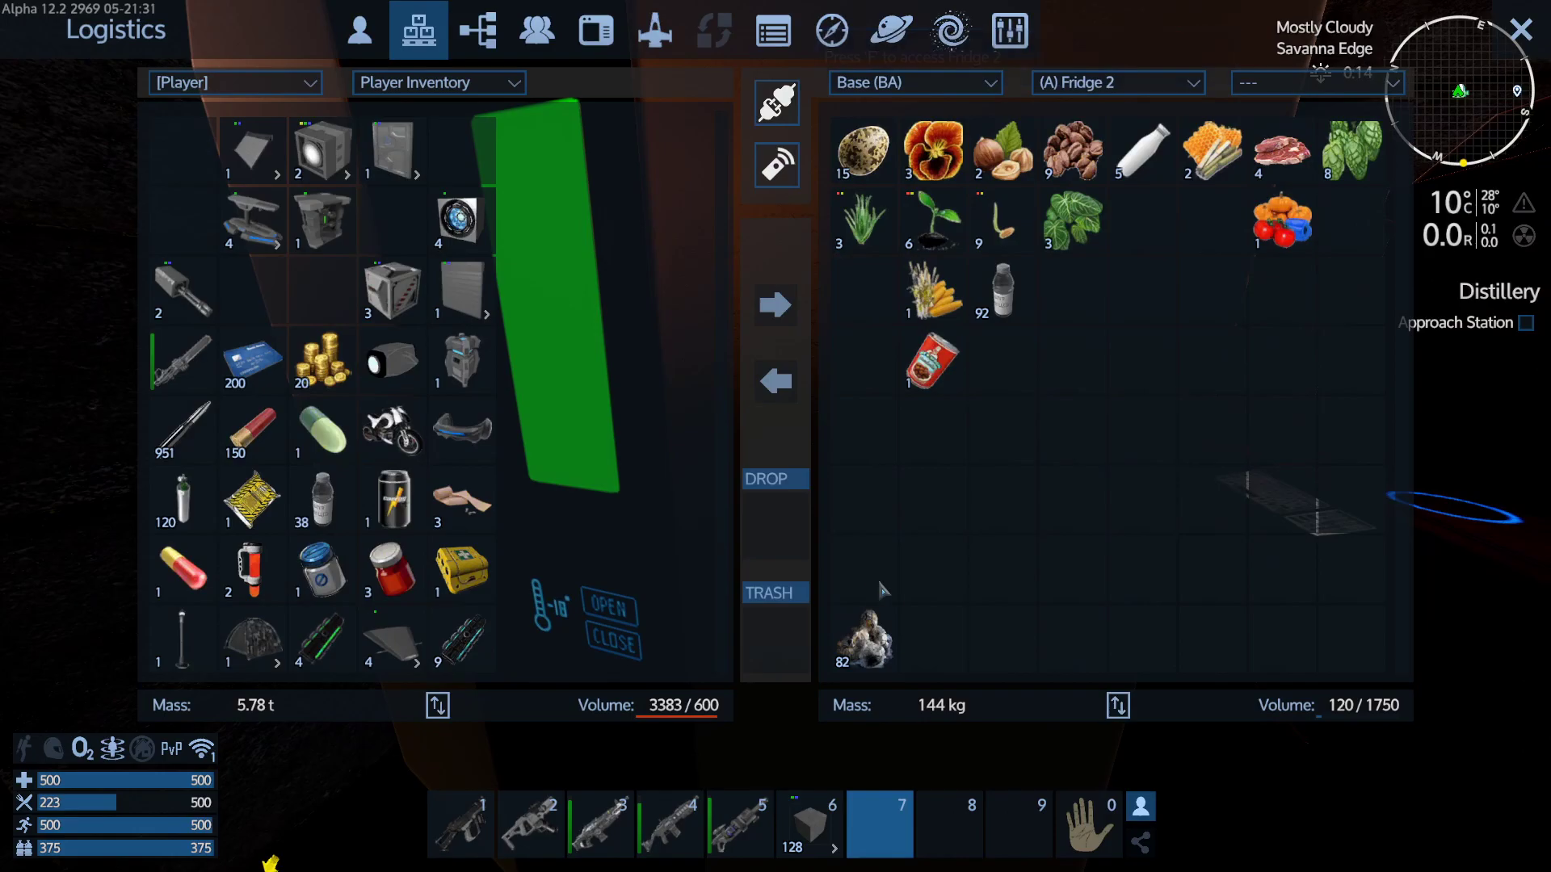
pyautogui.press('Escape')
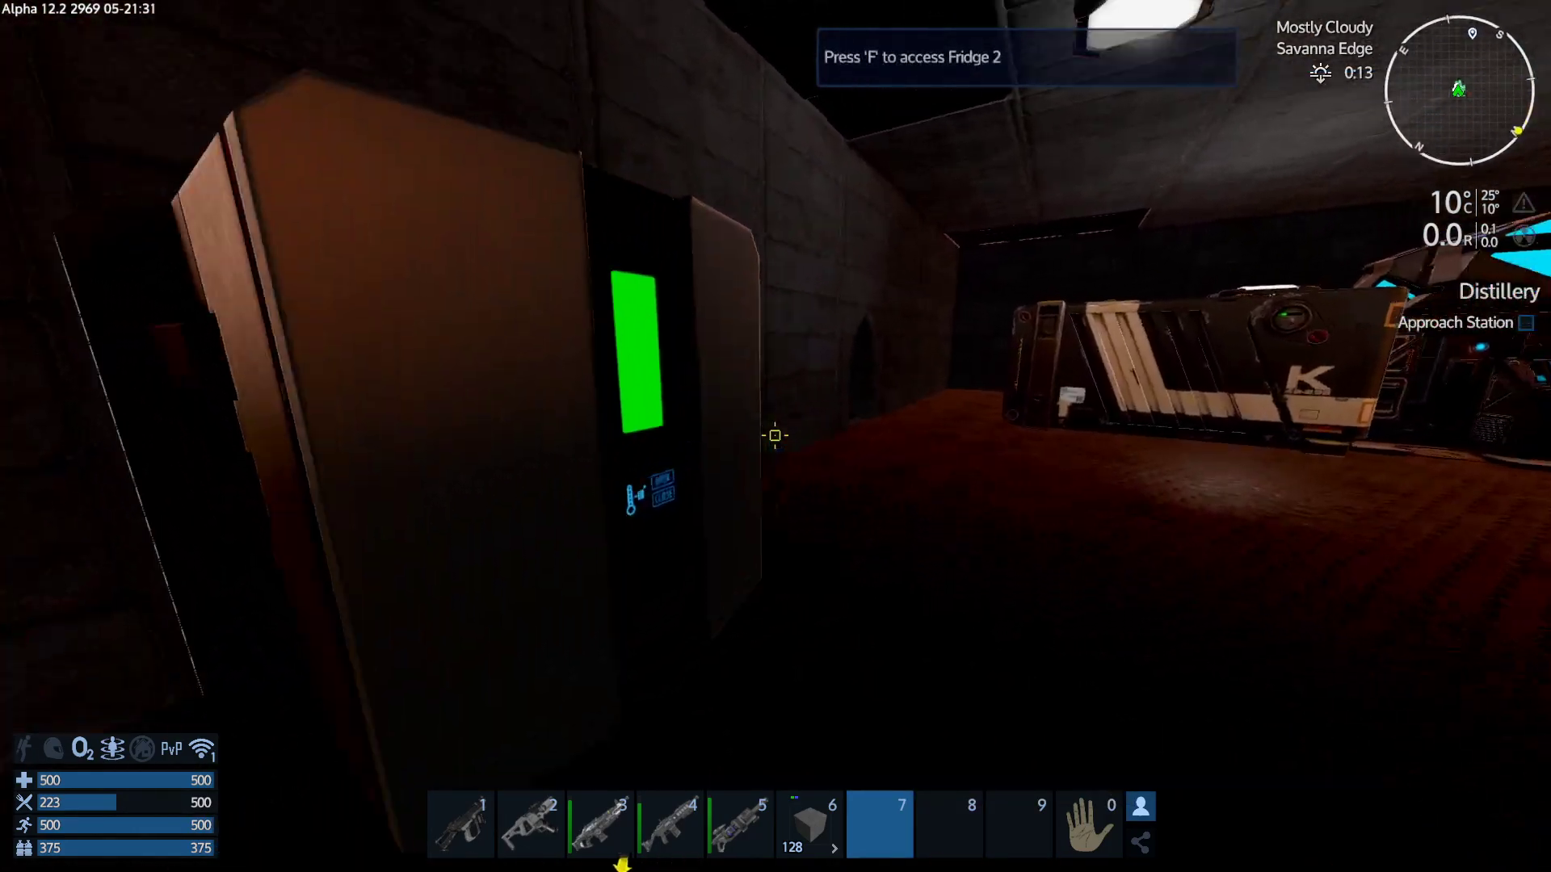
# Add the 147 steel blocks from the large container to the hotbar's steel stack.
pyautogui.press('w')
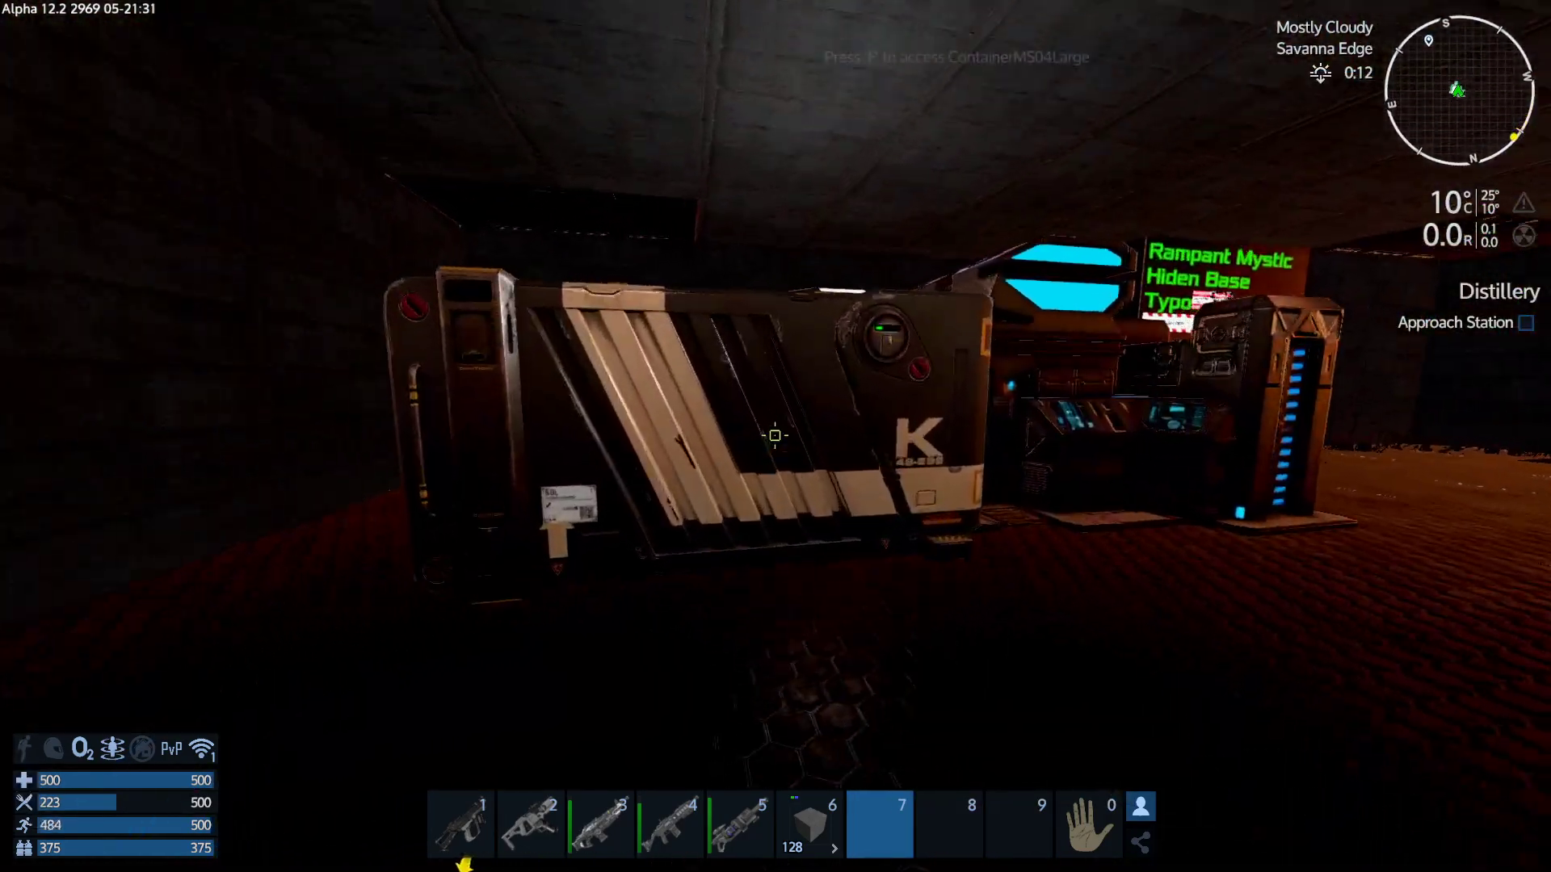
pyautogui.press('f')
pyautogui.click(1315, 81)
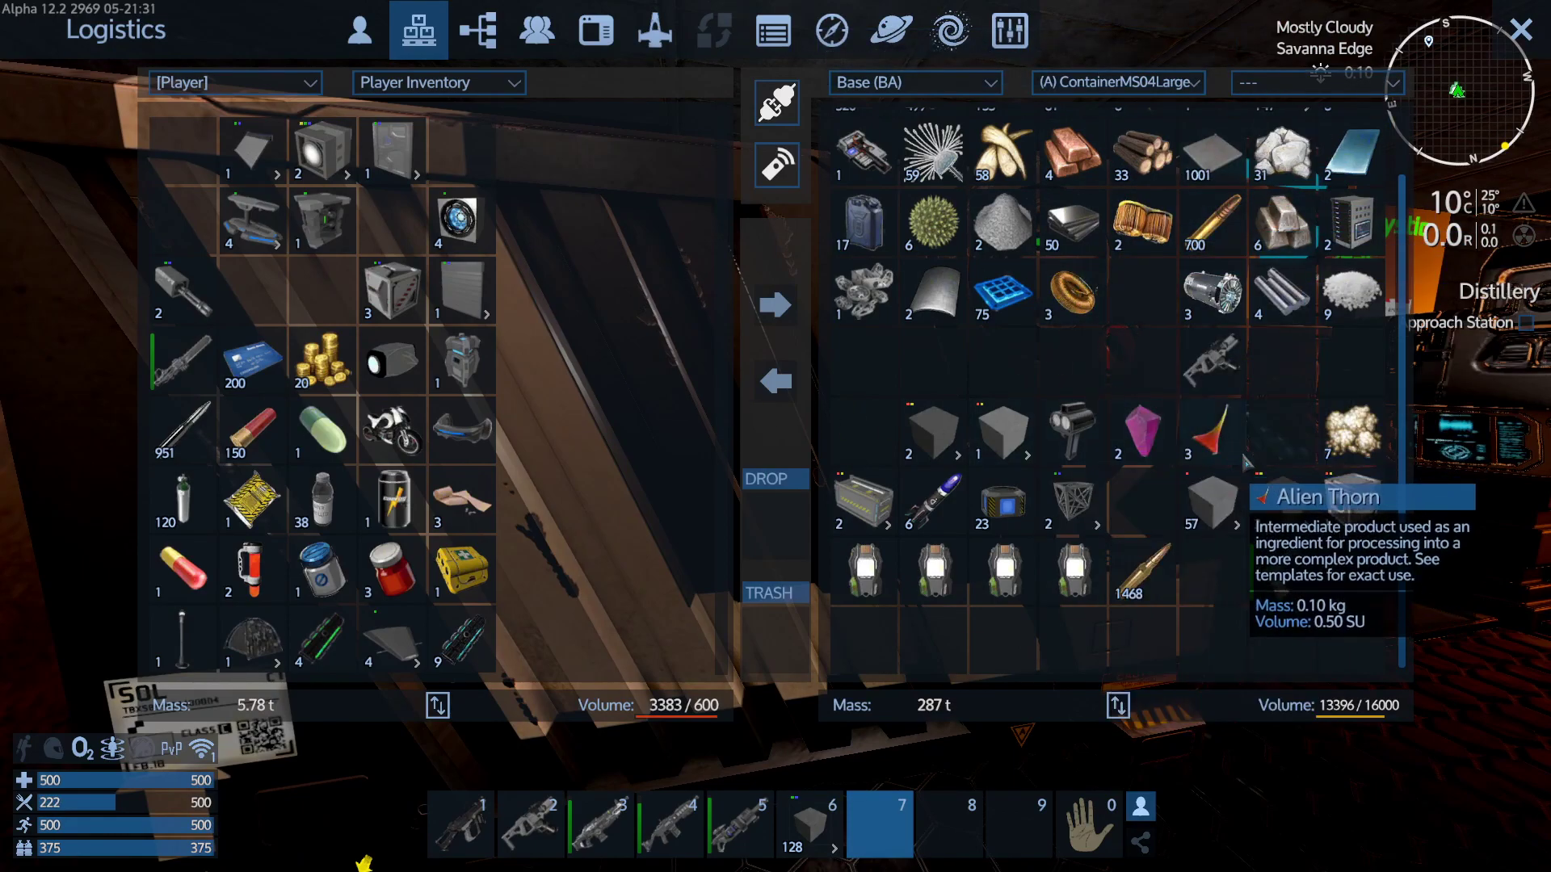
pyautogui.scroll(1, 1260, 481)
pyautogui.keyDown('shift'); pyautogui.click(1279, 151); pyautogui.keyUp('shift')
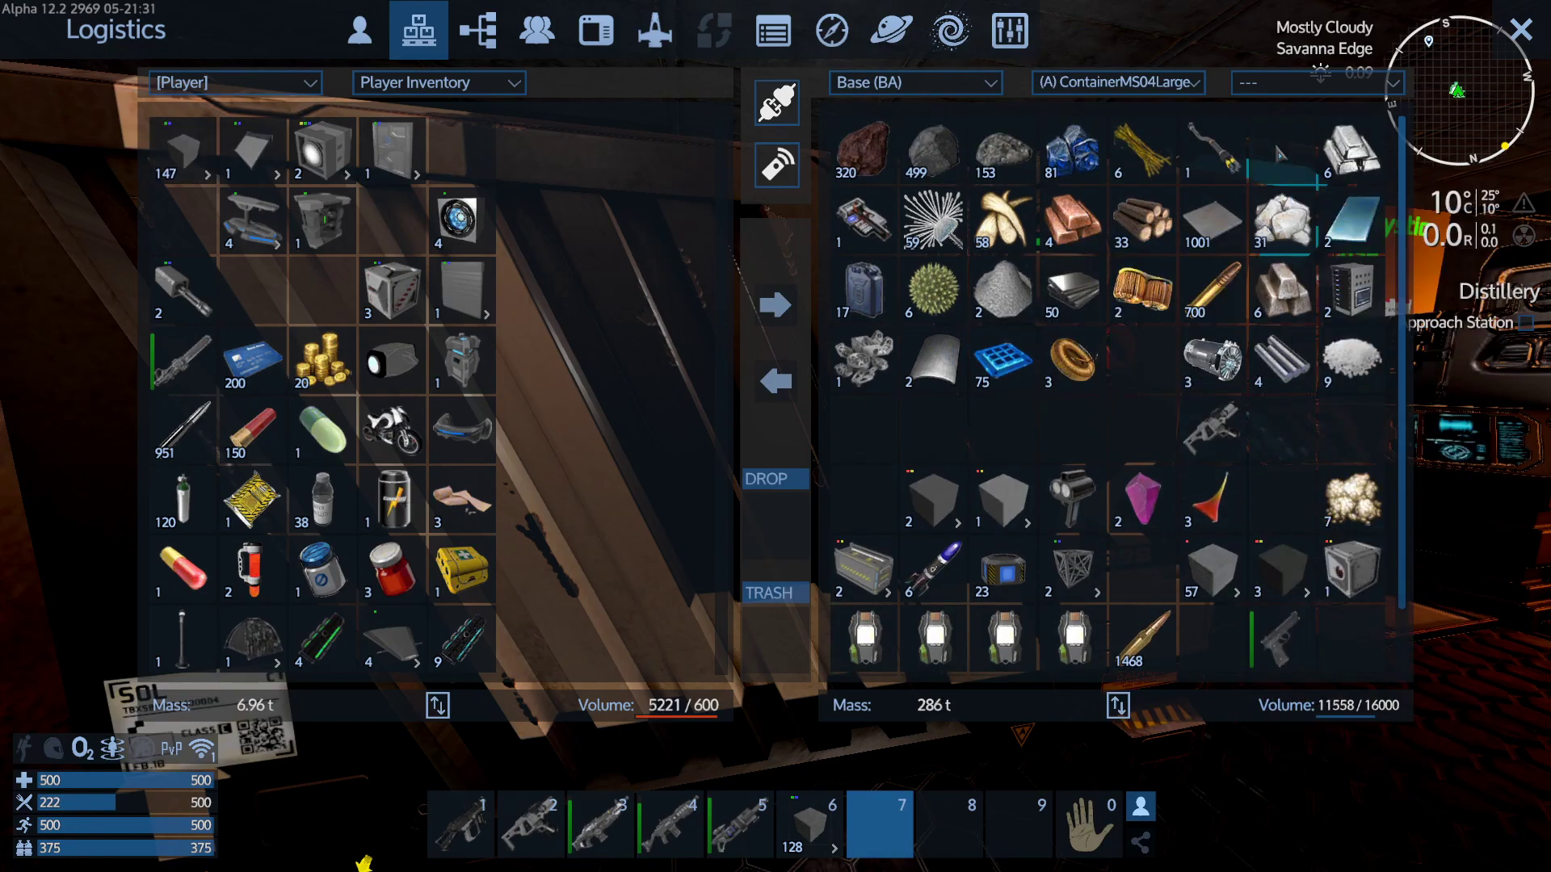
pyautogui.keyDown('shift'); pyautogui.click(178, 148); pyautogui.keyUp('shift')
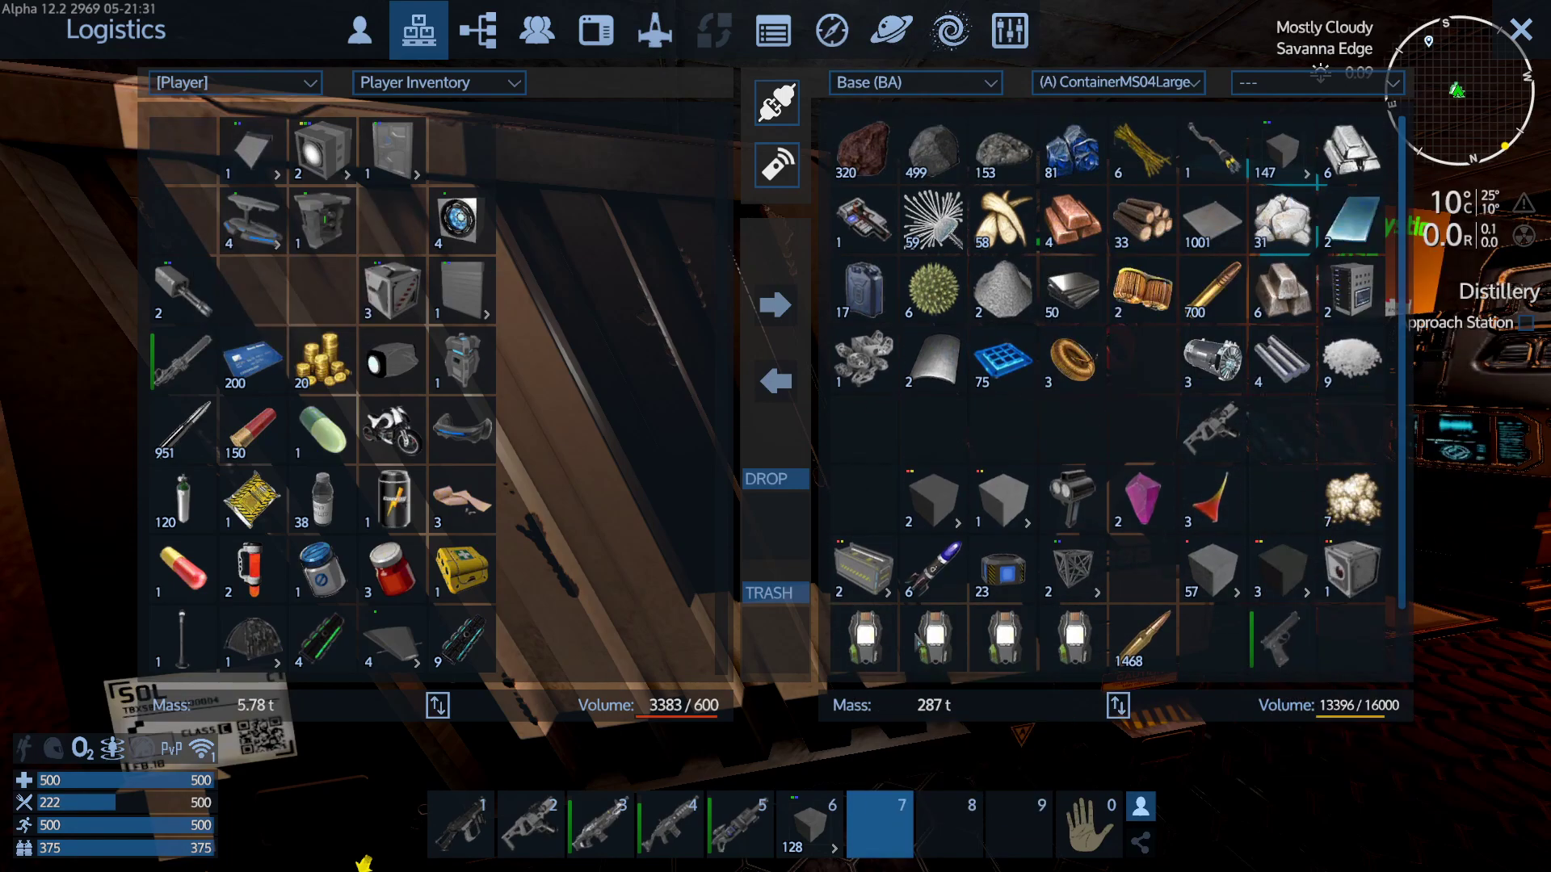
pyautogui.click(805, 826)
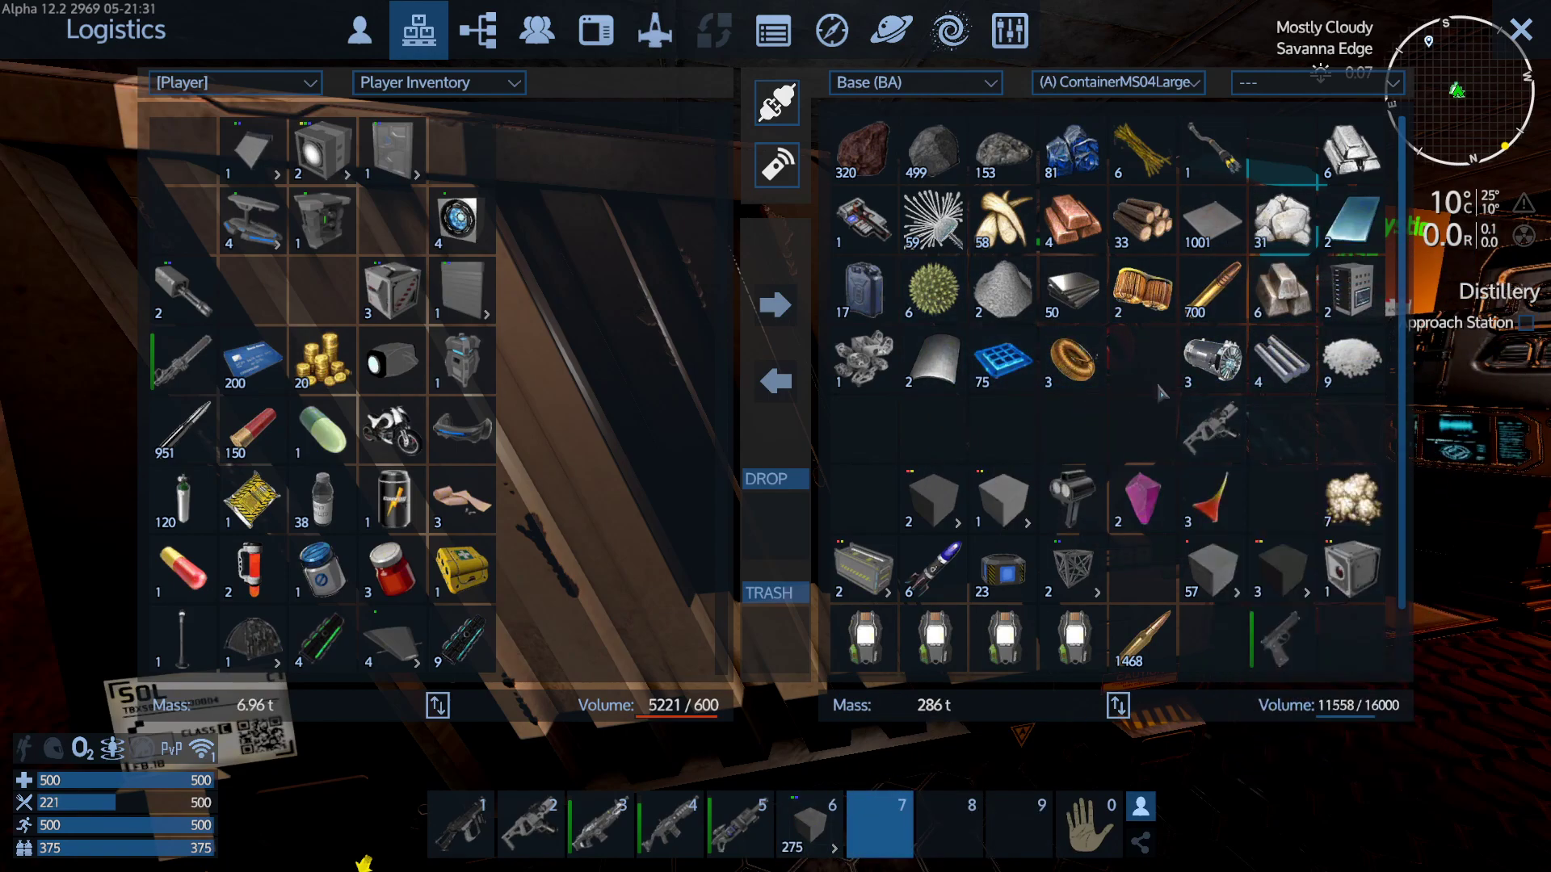
pyautogui.scroll(-1, 1160, 392)
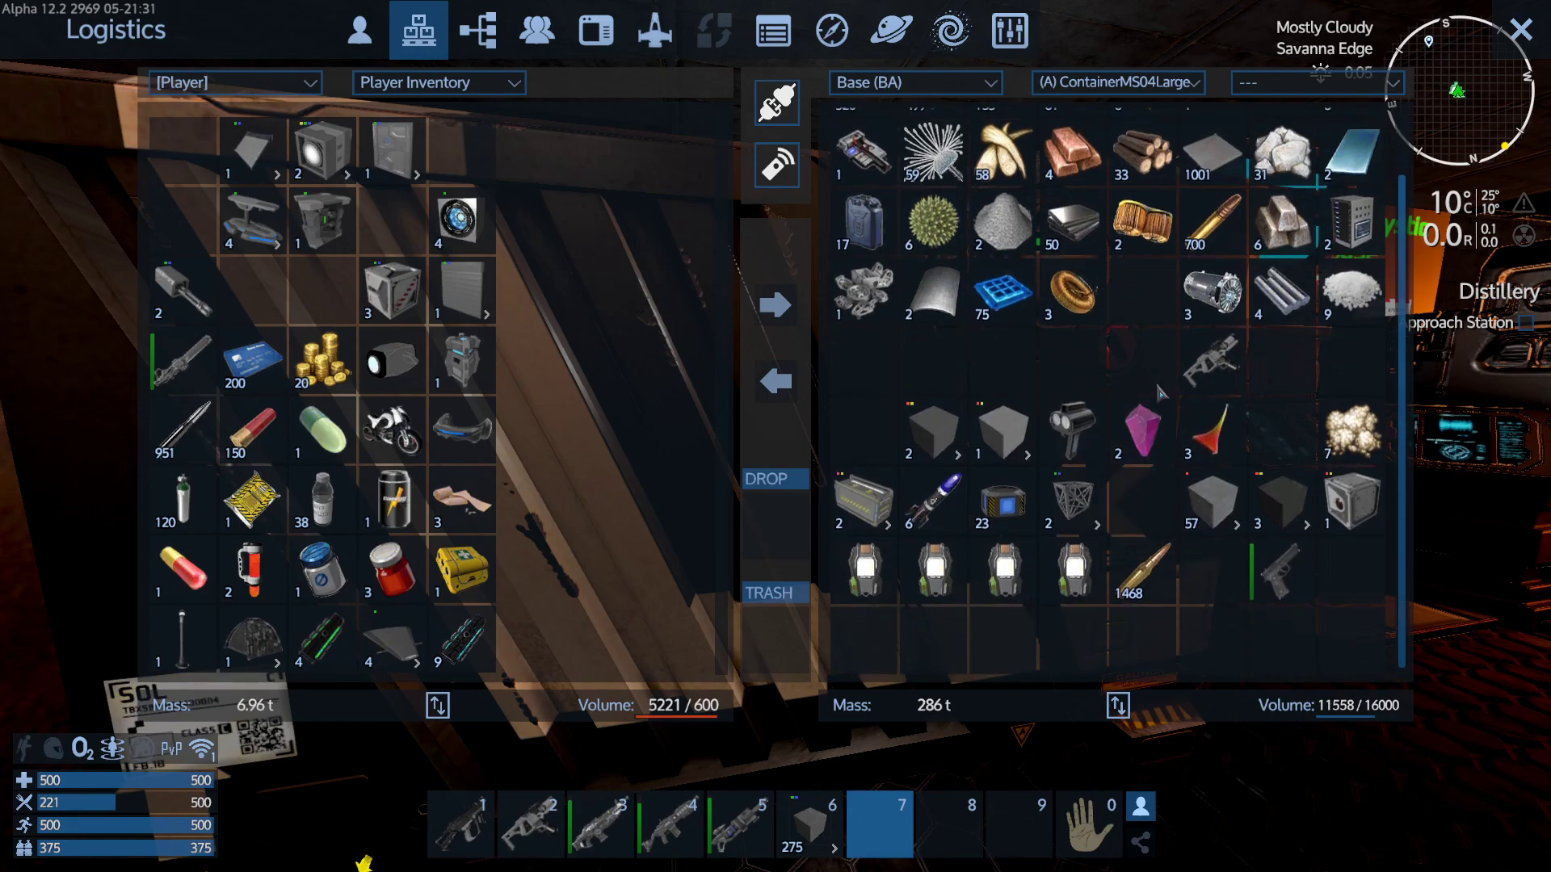
pyautogui.scroll(1, 1159, 392)
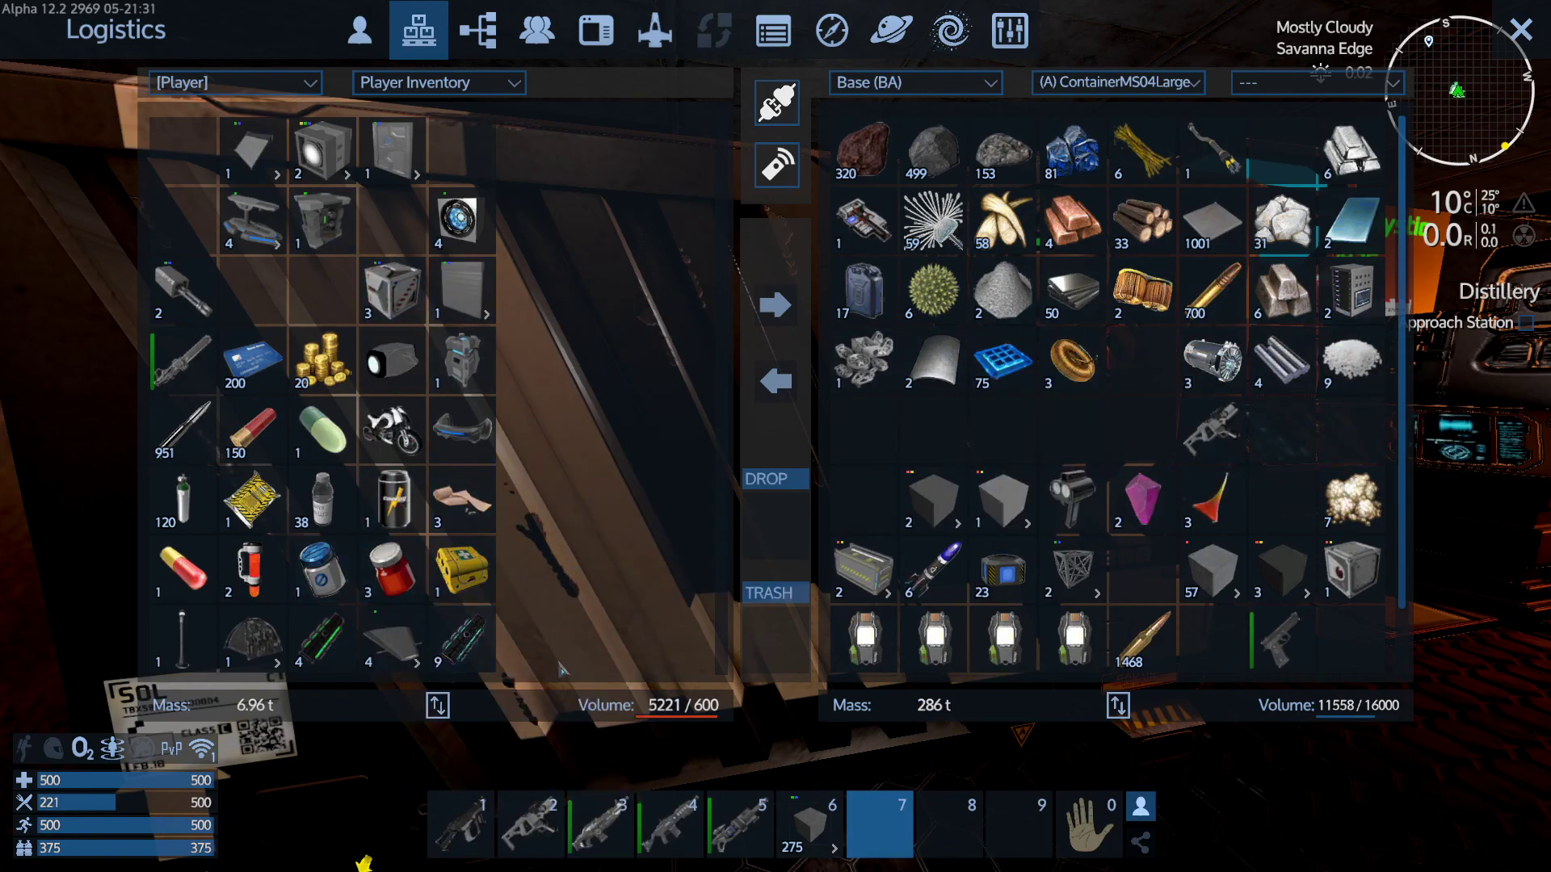
pyautogui.press('Escape')
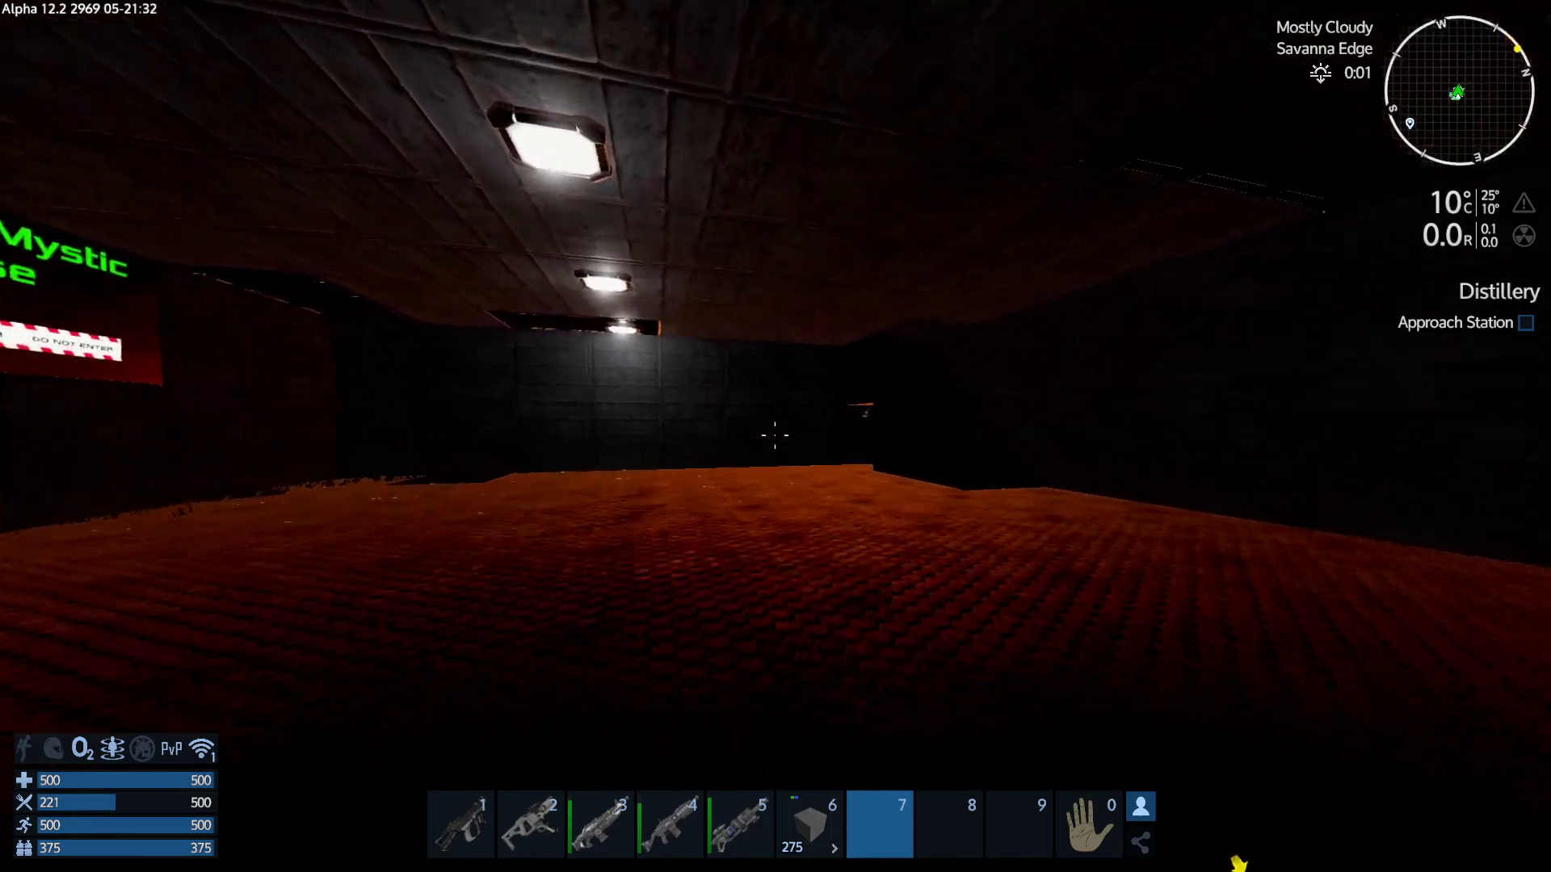
# Cancel the queued Bio Fuel and queue a Cockpit in the Large Constructor.
pyautogui.press('f')
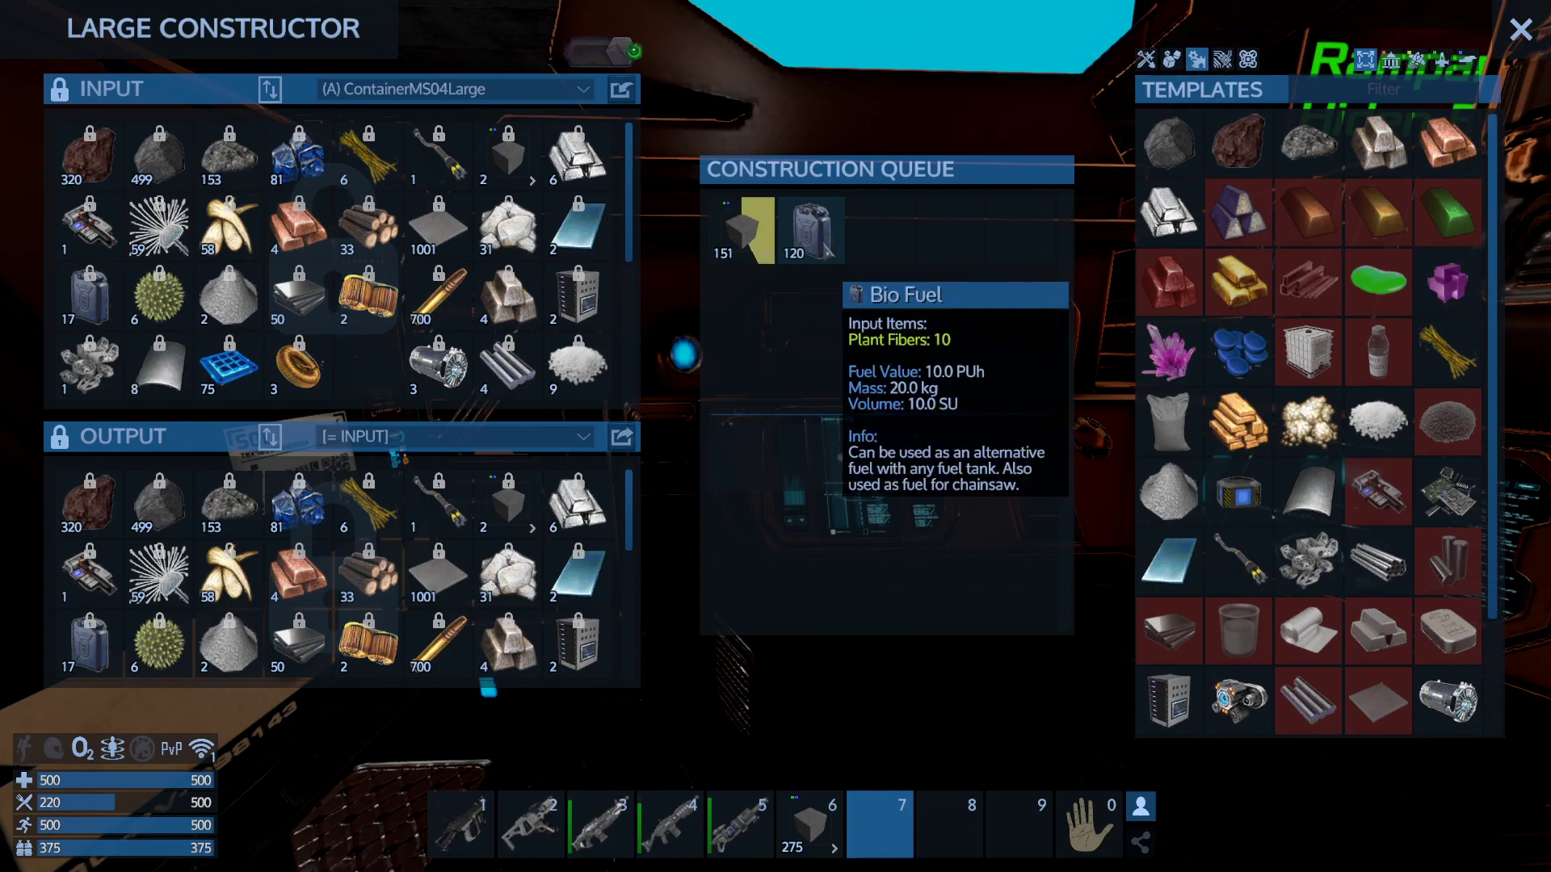
pyautogui.click(811, 230)
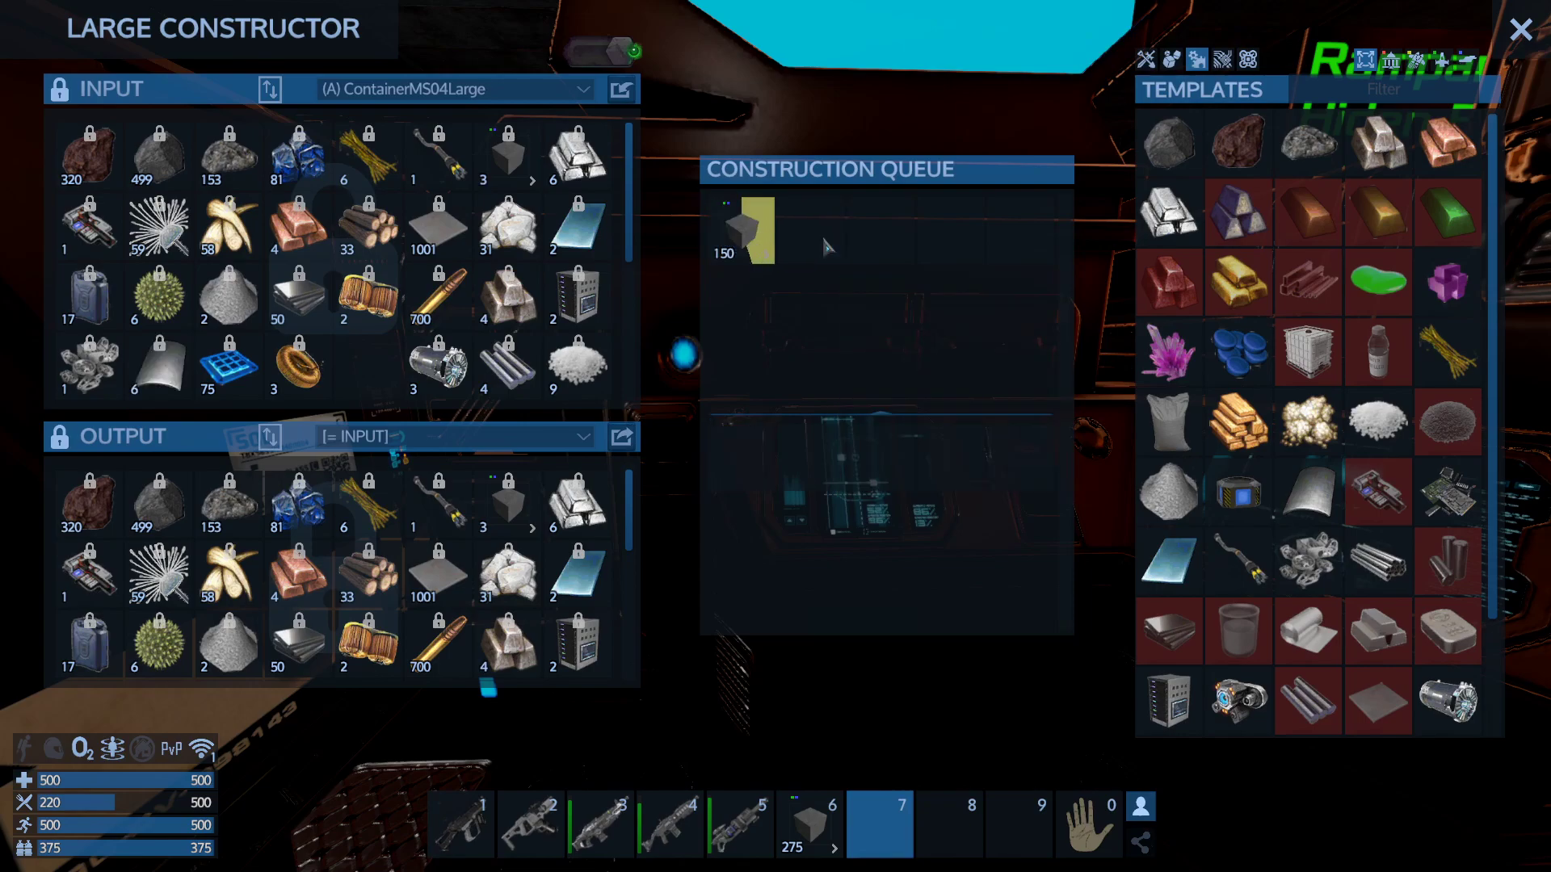
pyautogui.write('ar')
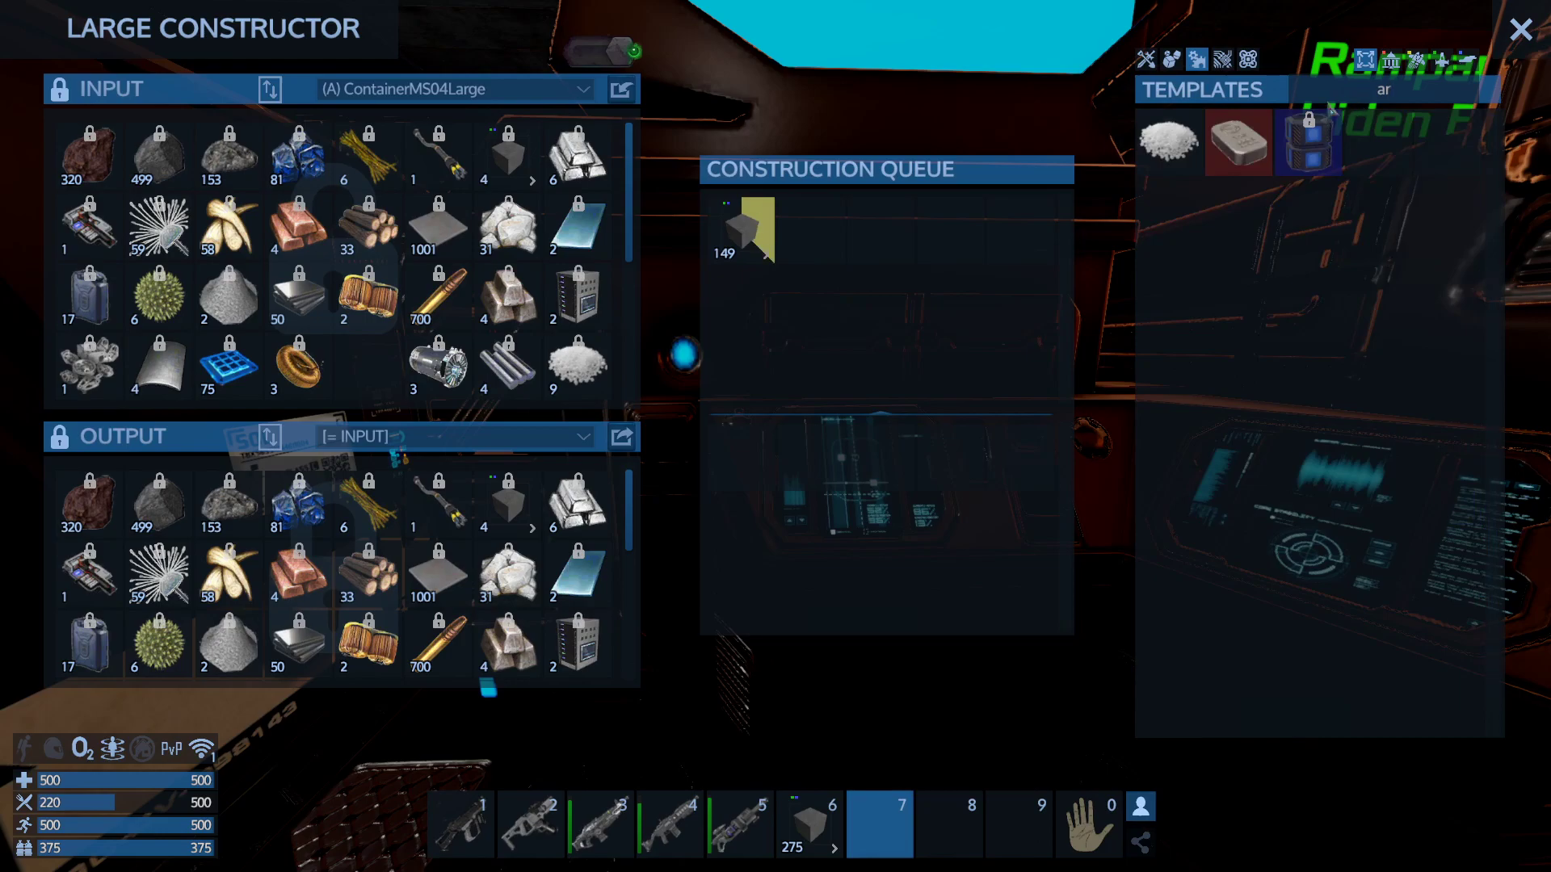
pyautogui.click(1221, 60)
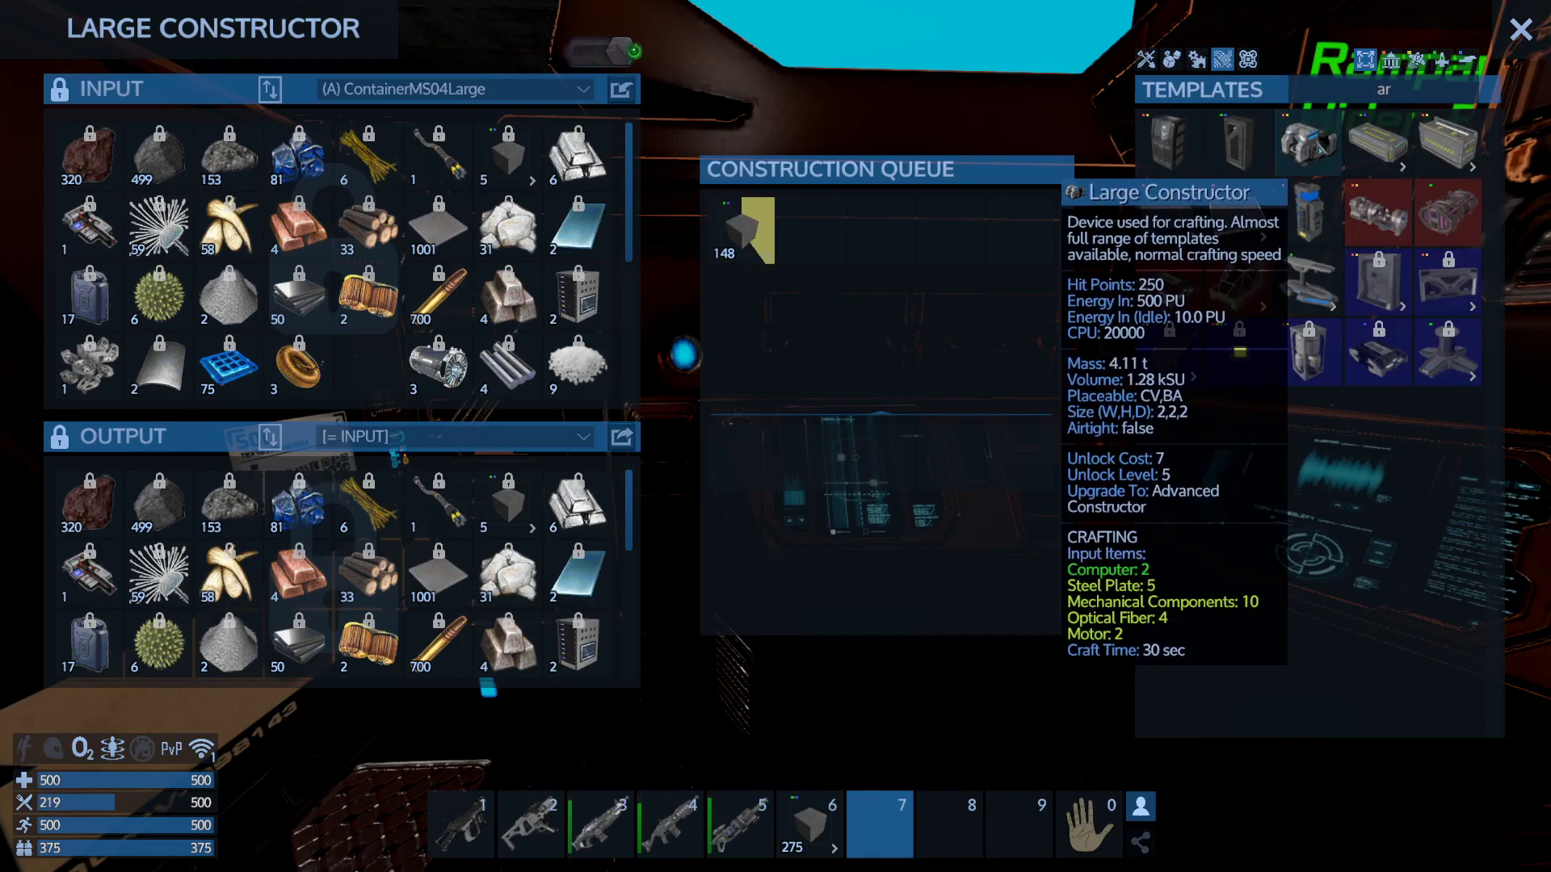
pyautogui.click(1171, 60)
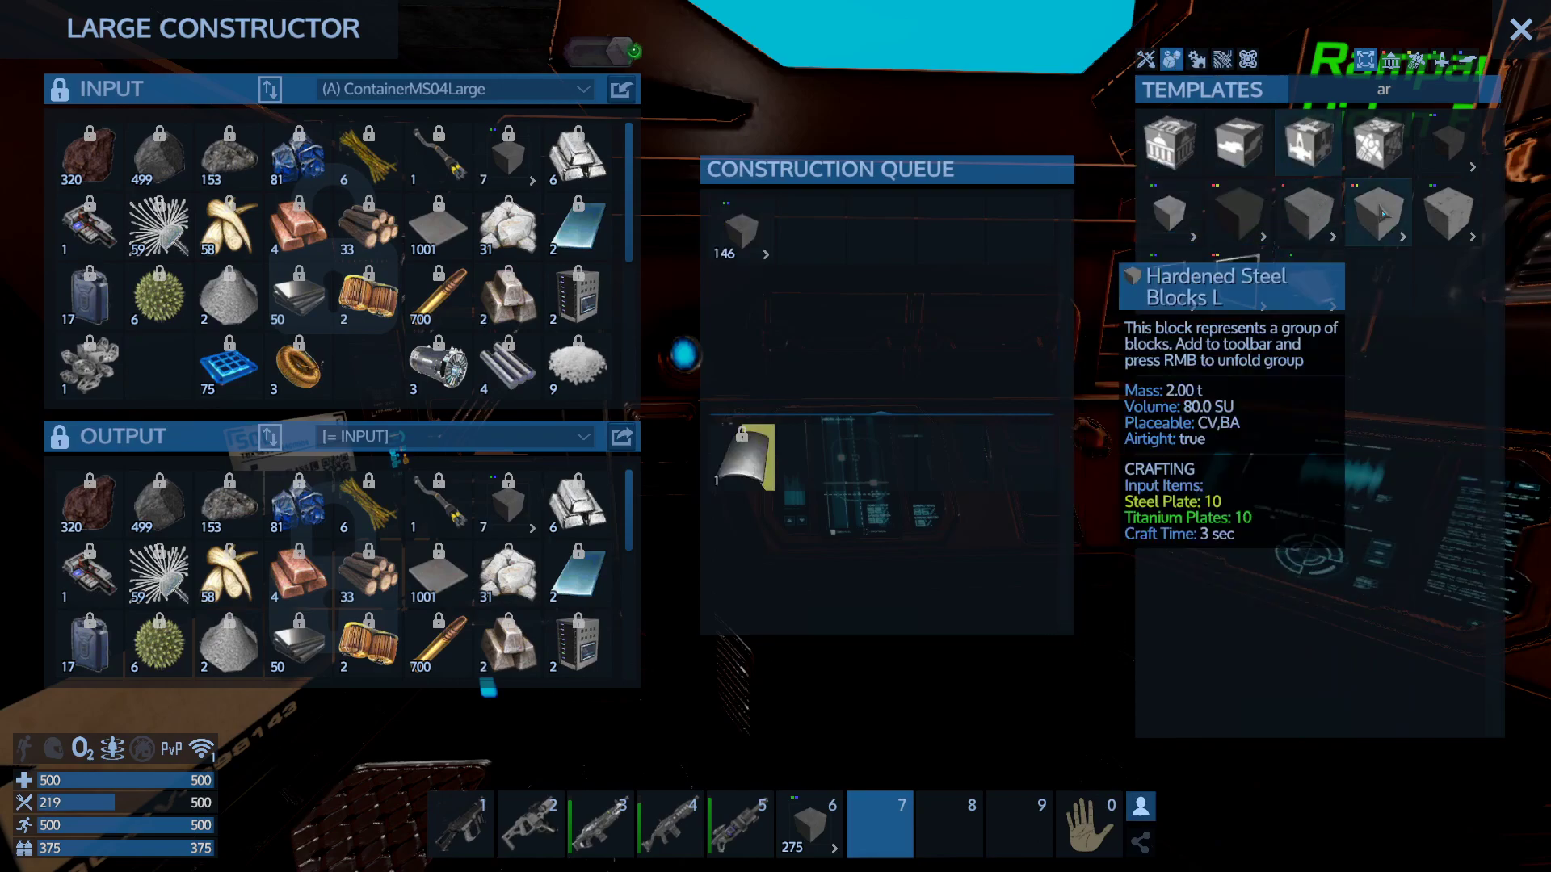
pyautogui.click(1390, 59)
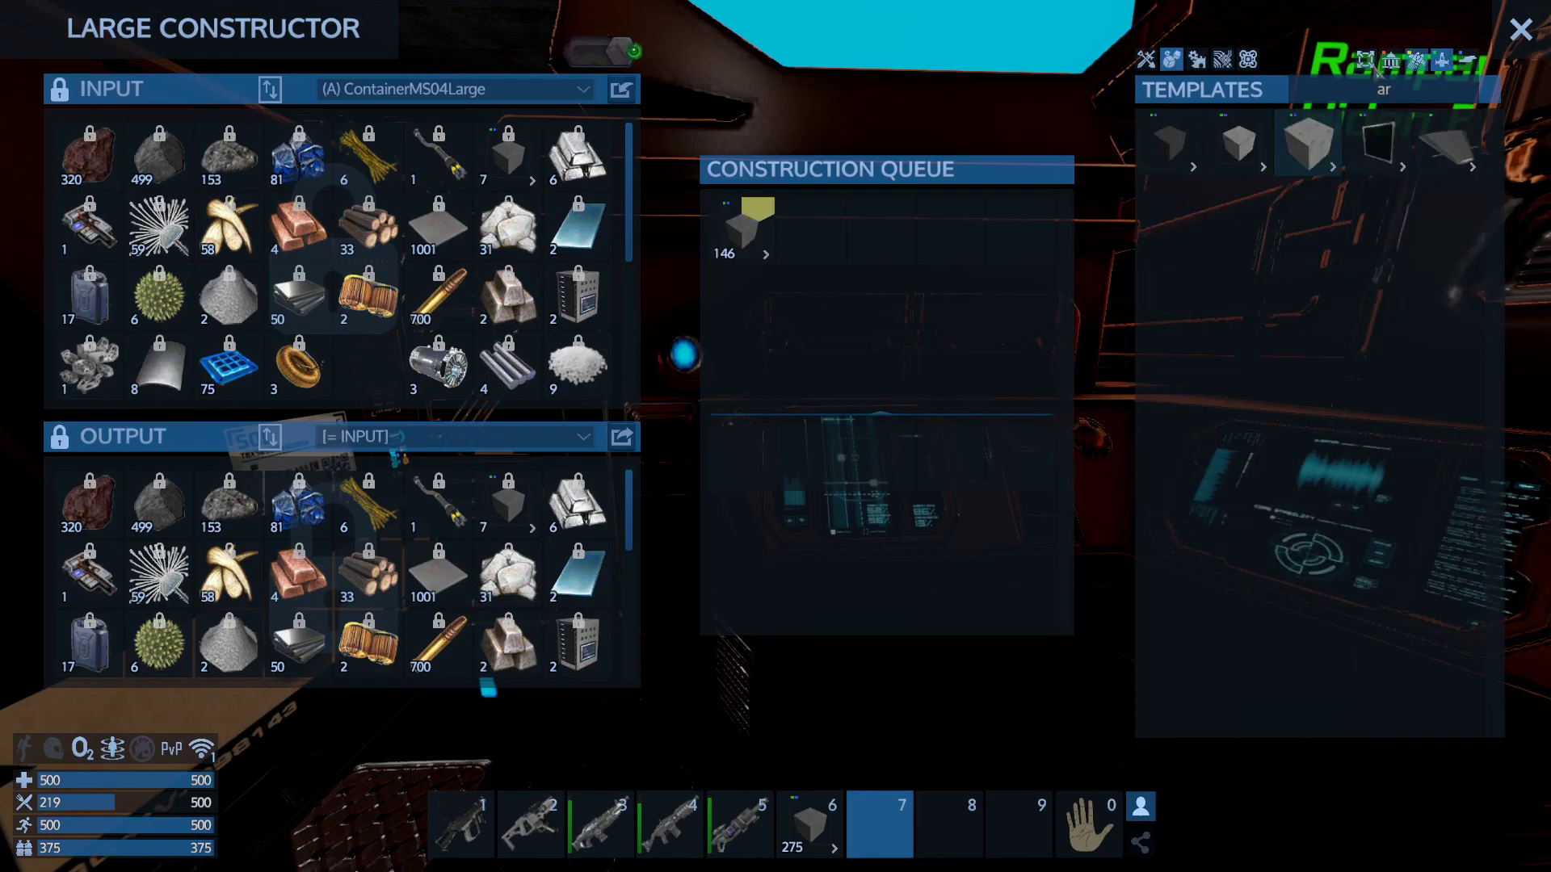
pyautogui.click(1222, 60)
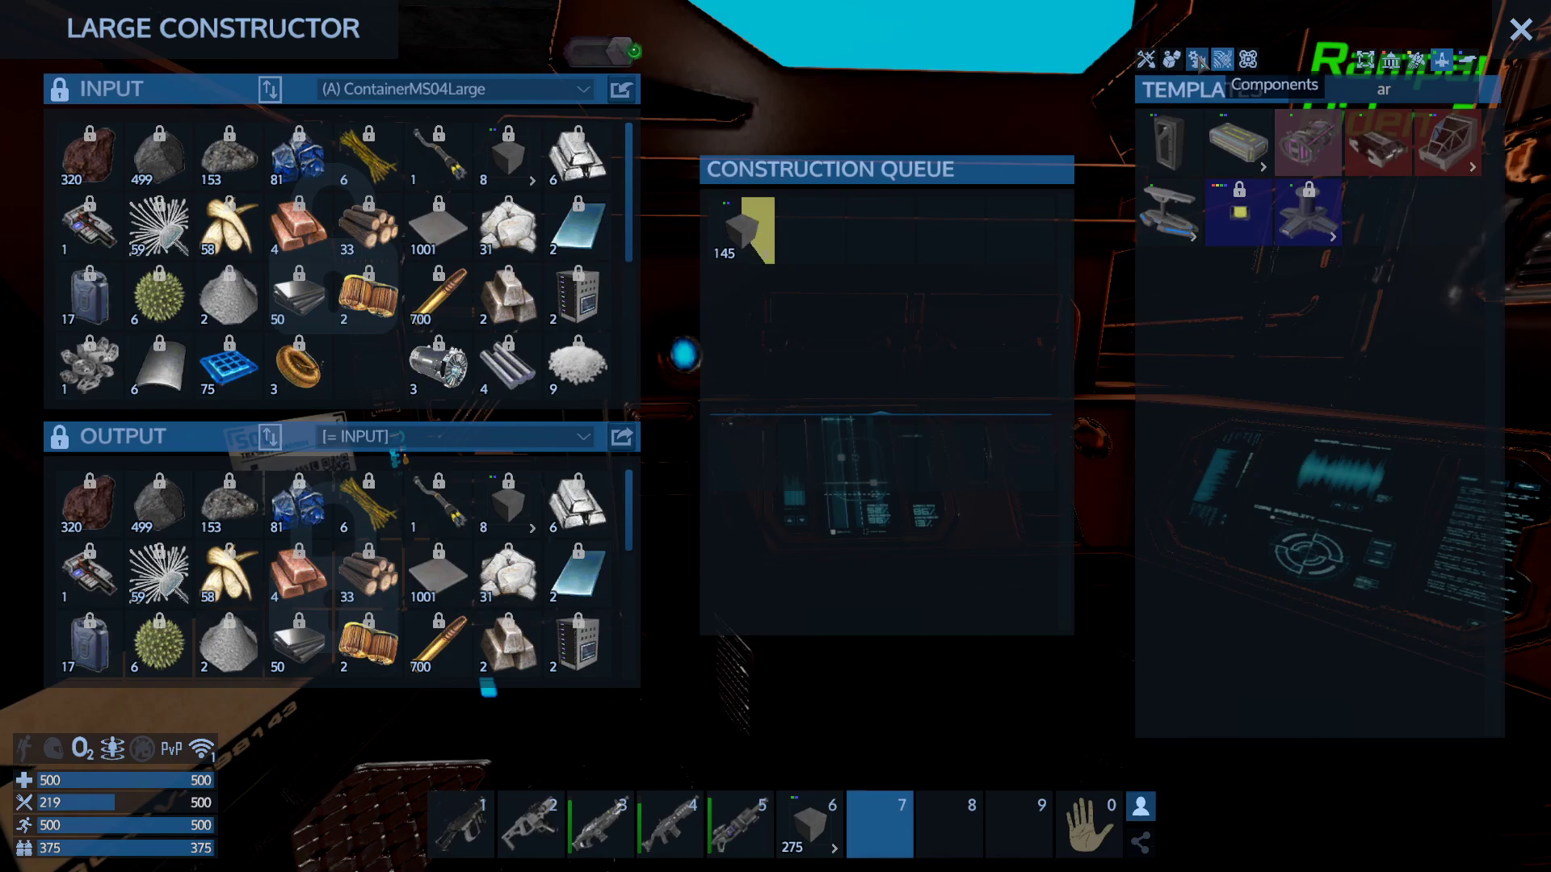
pyautogui.click(1197, 60)
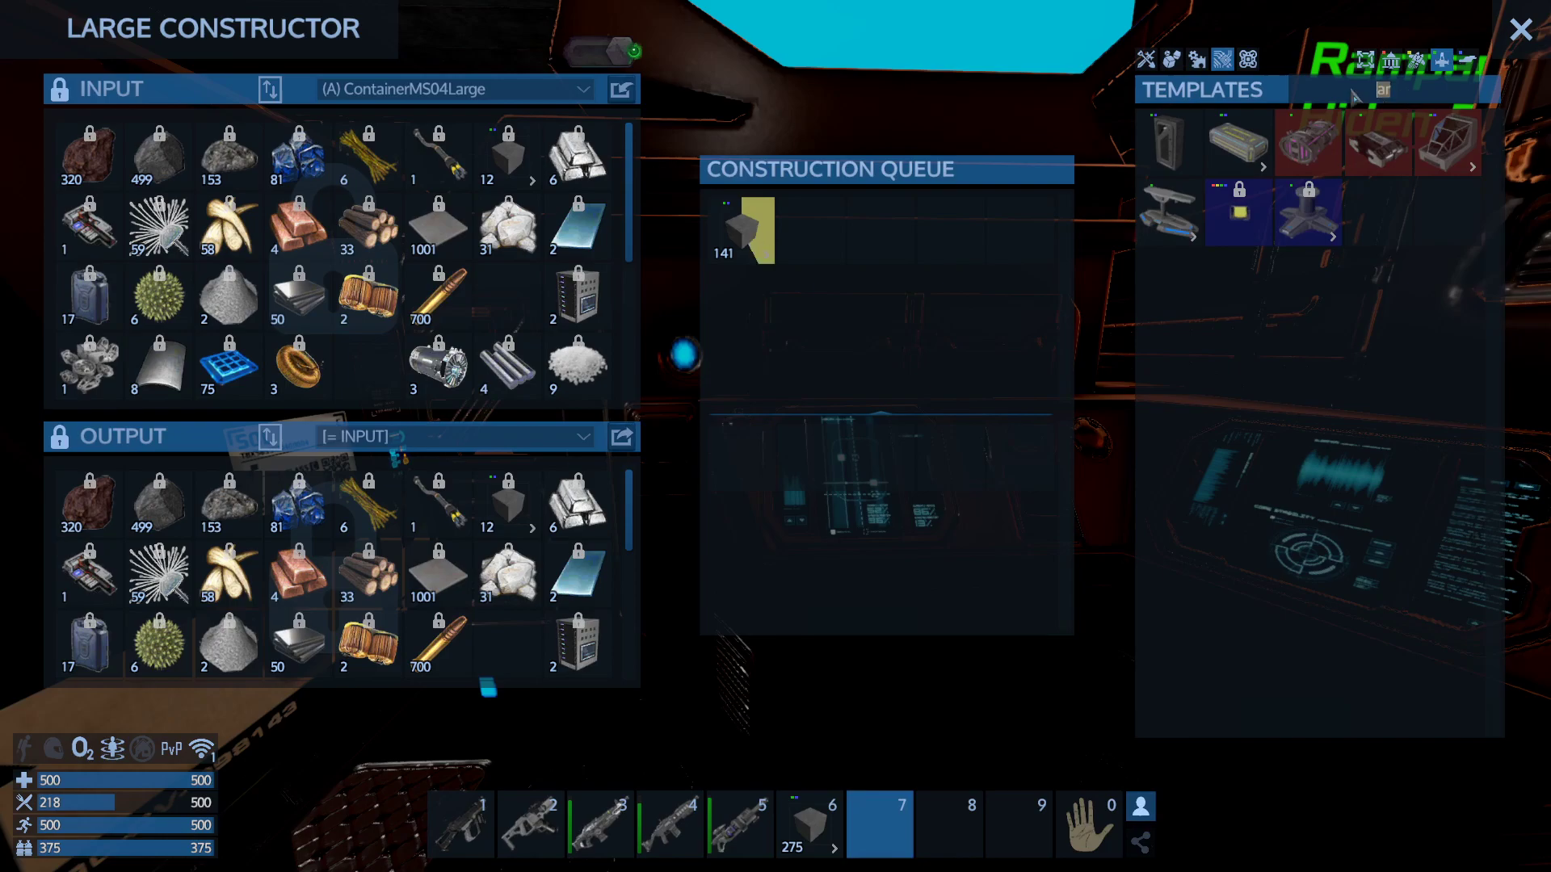
pyautogui.write('co')
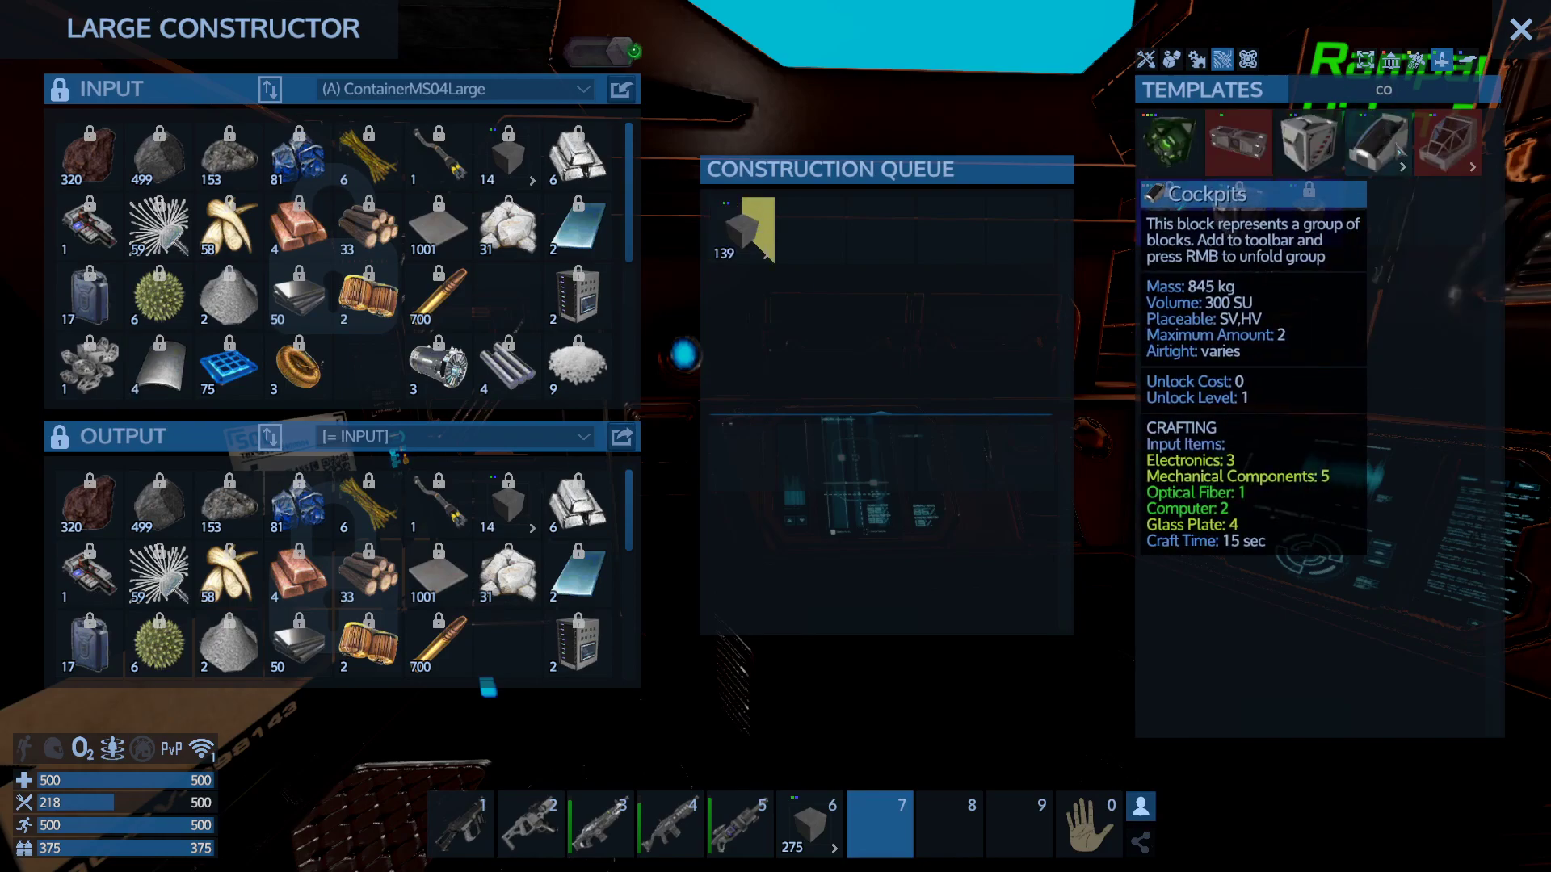
pyautogui.click(1396, 148)
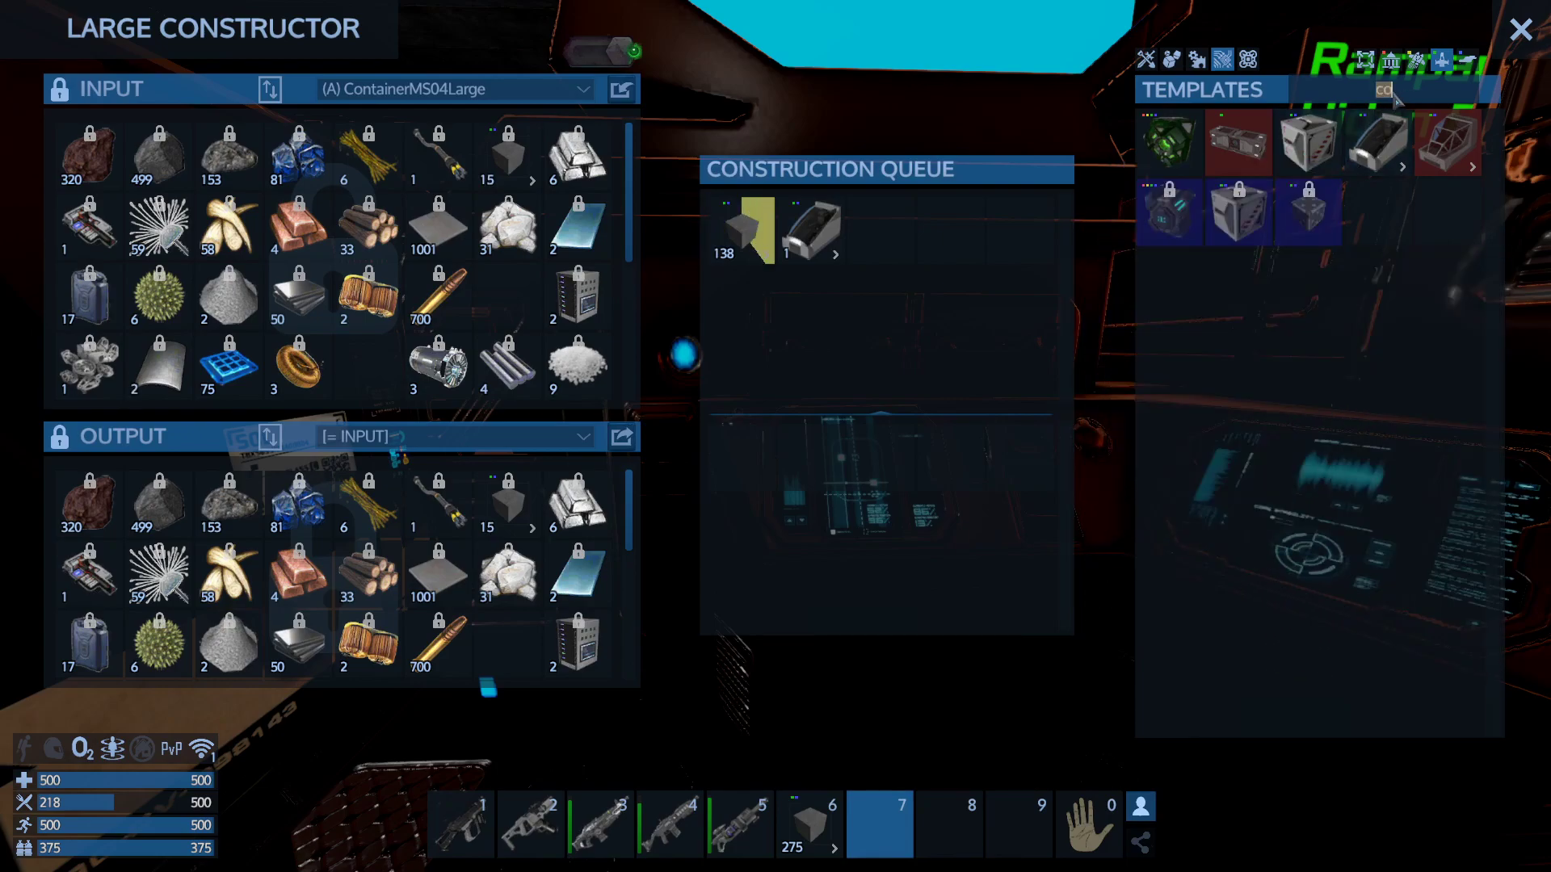
pyautogui.press('BackSpace')
pyautogui.press('BackSpace')
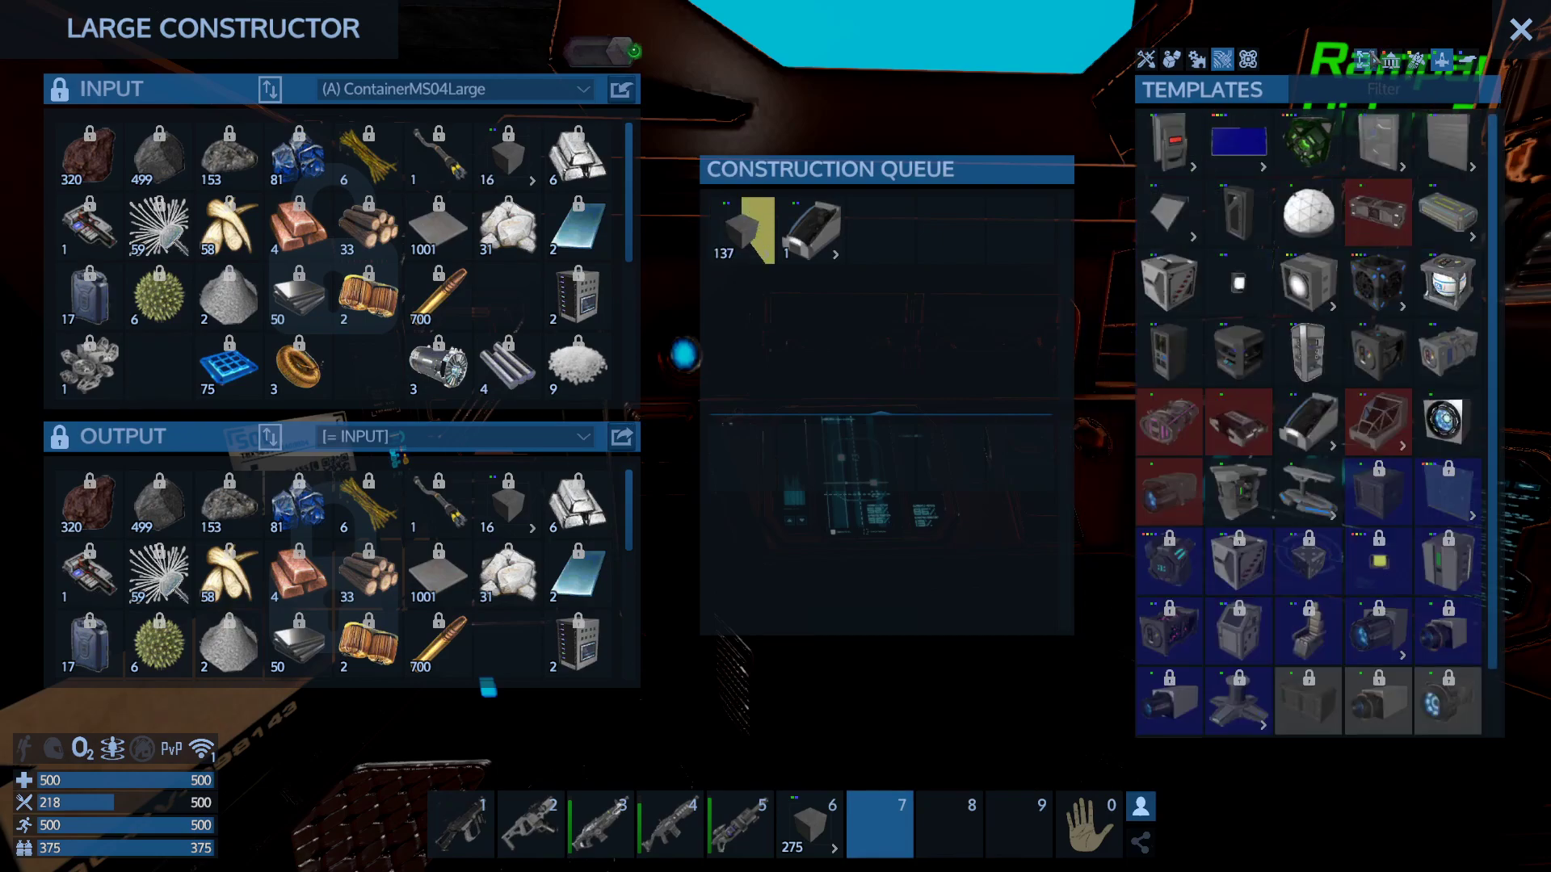
pyautogui.press('Escape')
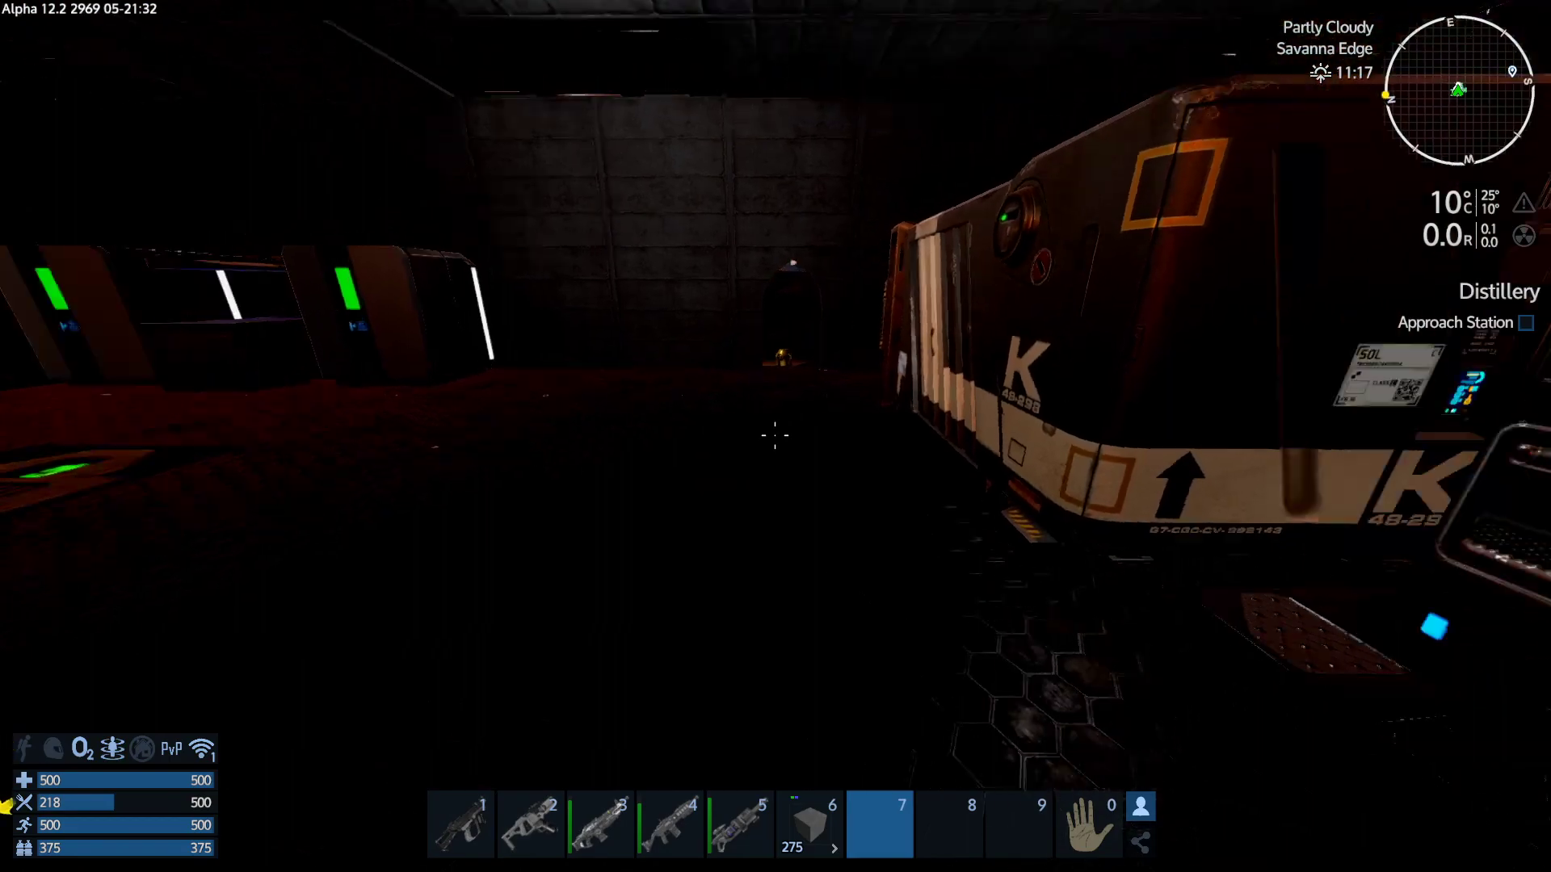
# Filter the Large Constructor templates by 'bio' and queue Bio Fuel up to 300.
pyautogui.press('f')
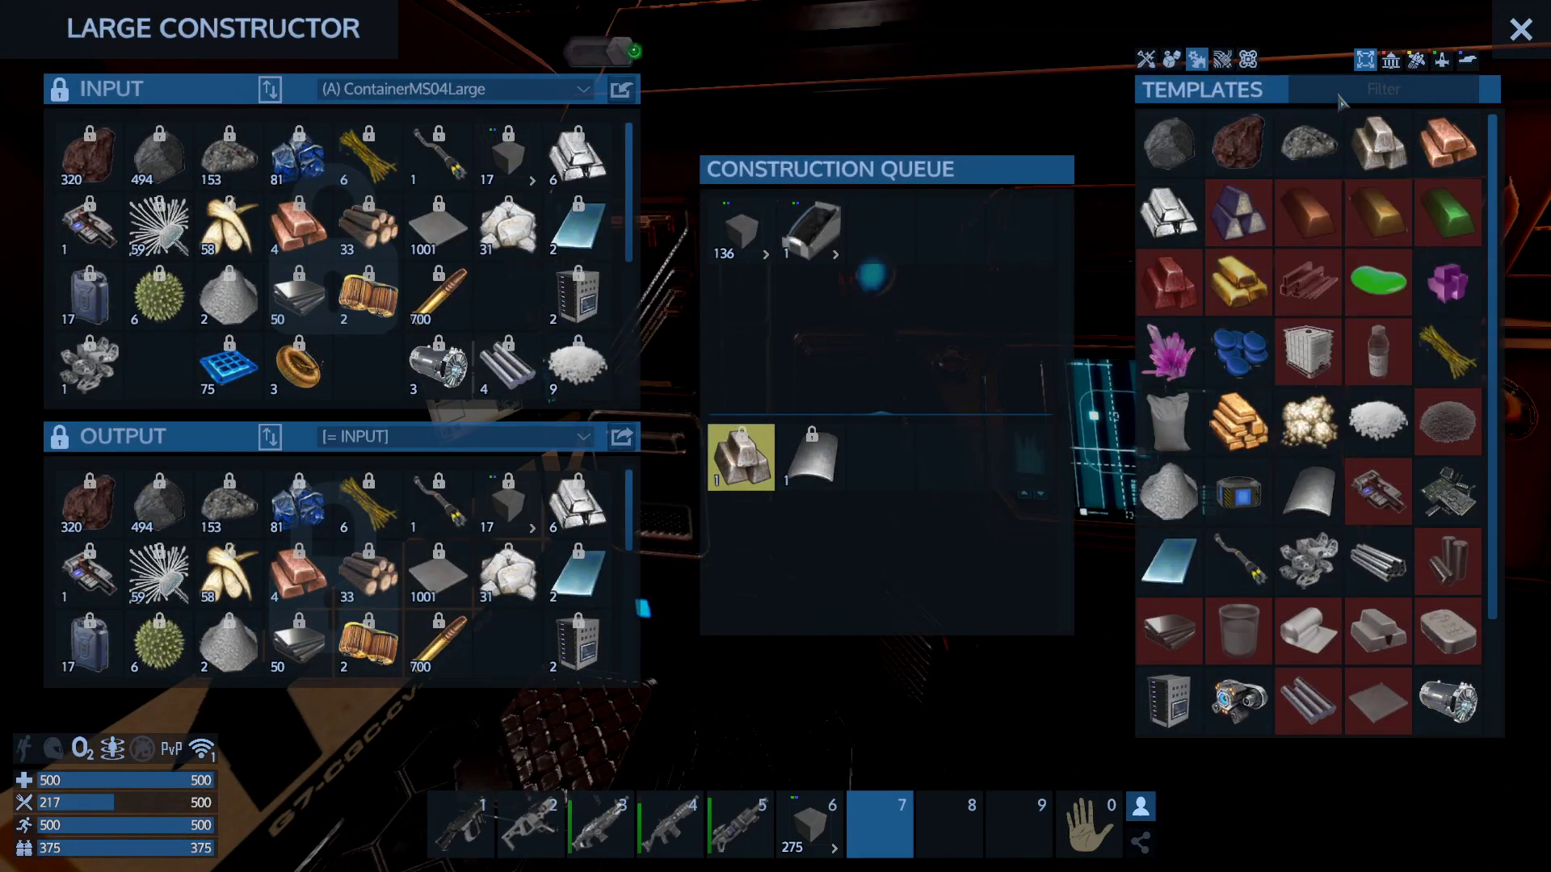
pyautogui.click(1393, 89)
pyautogui.write('bio')
pyautogui.click(1170, 143)
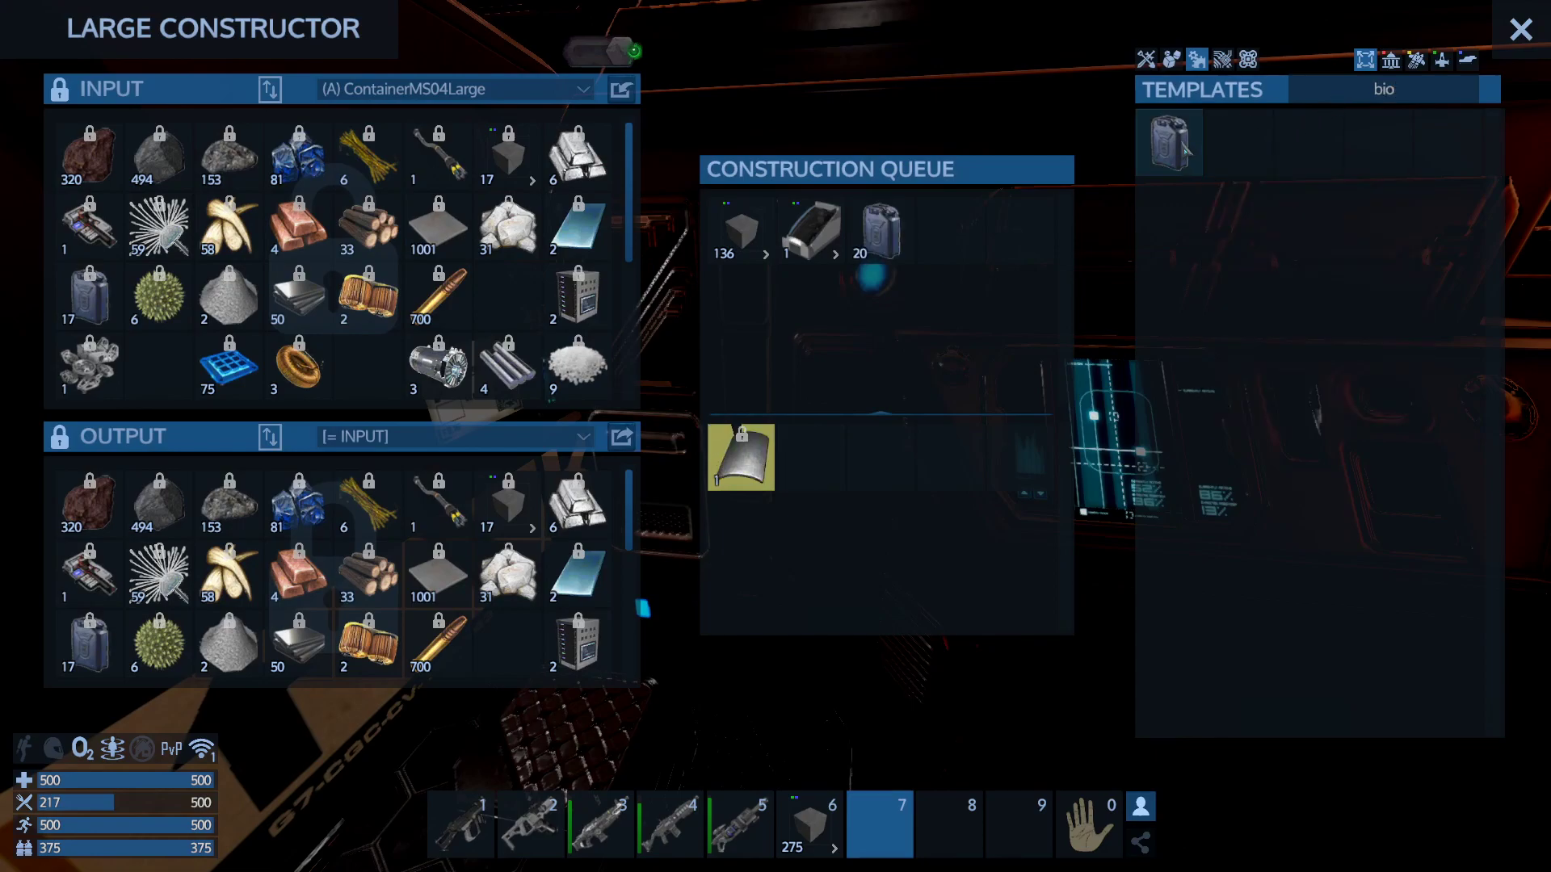
pyautogui.click(1185, 147)
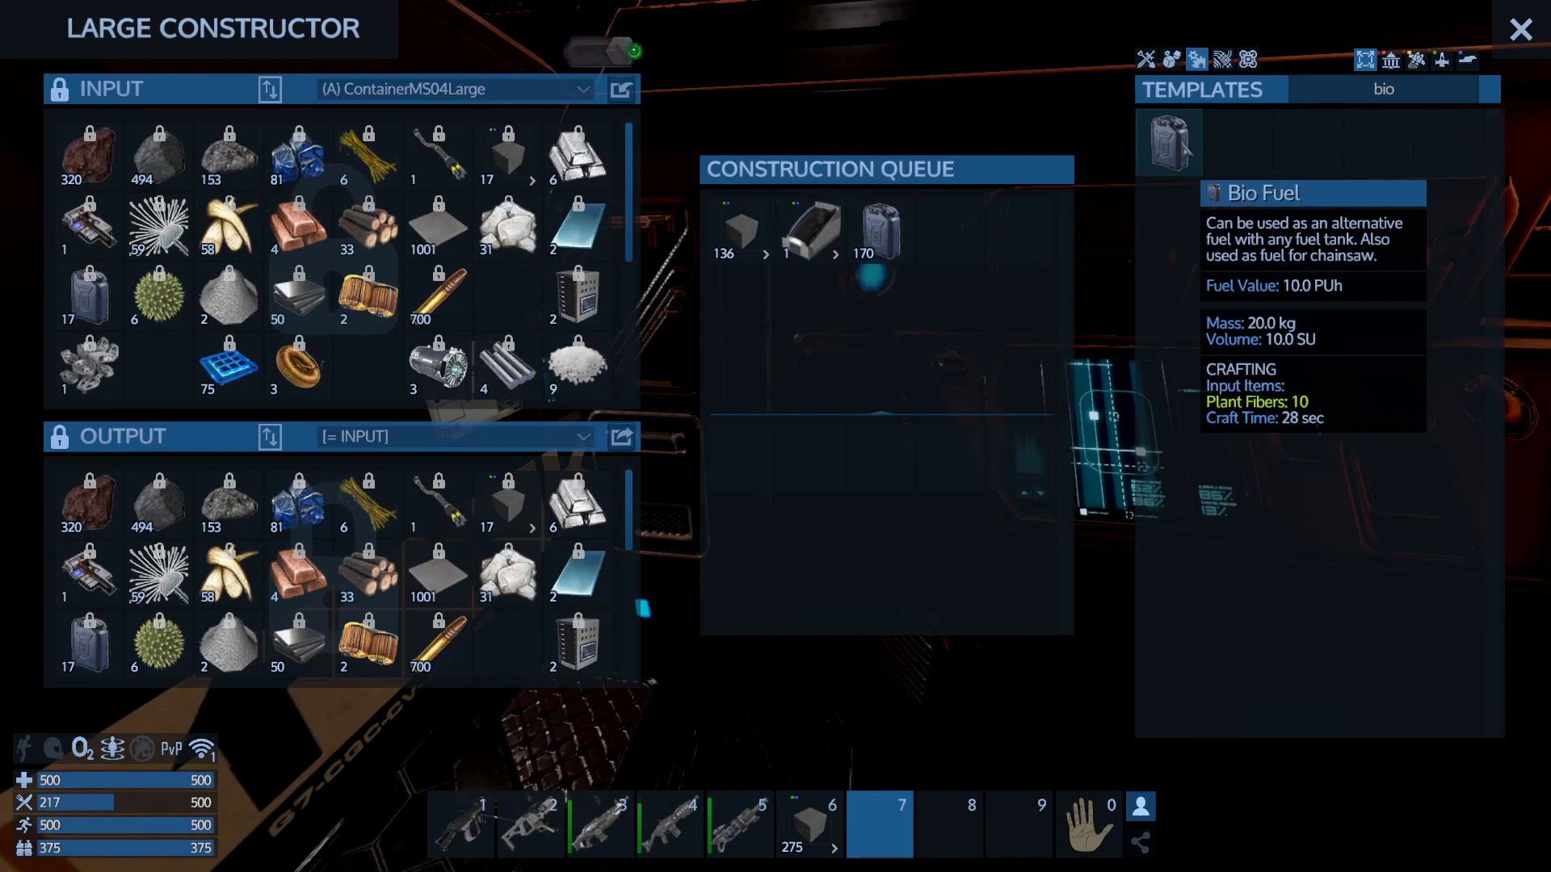
pyautogui.click(1184, 146)
pyautogui.click(1184, 145)
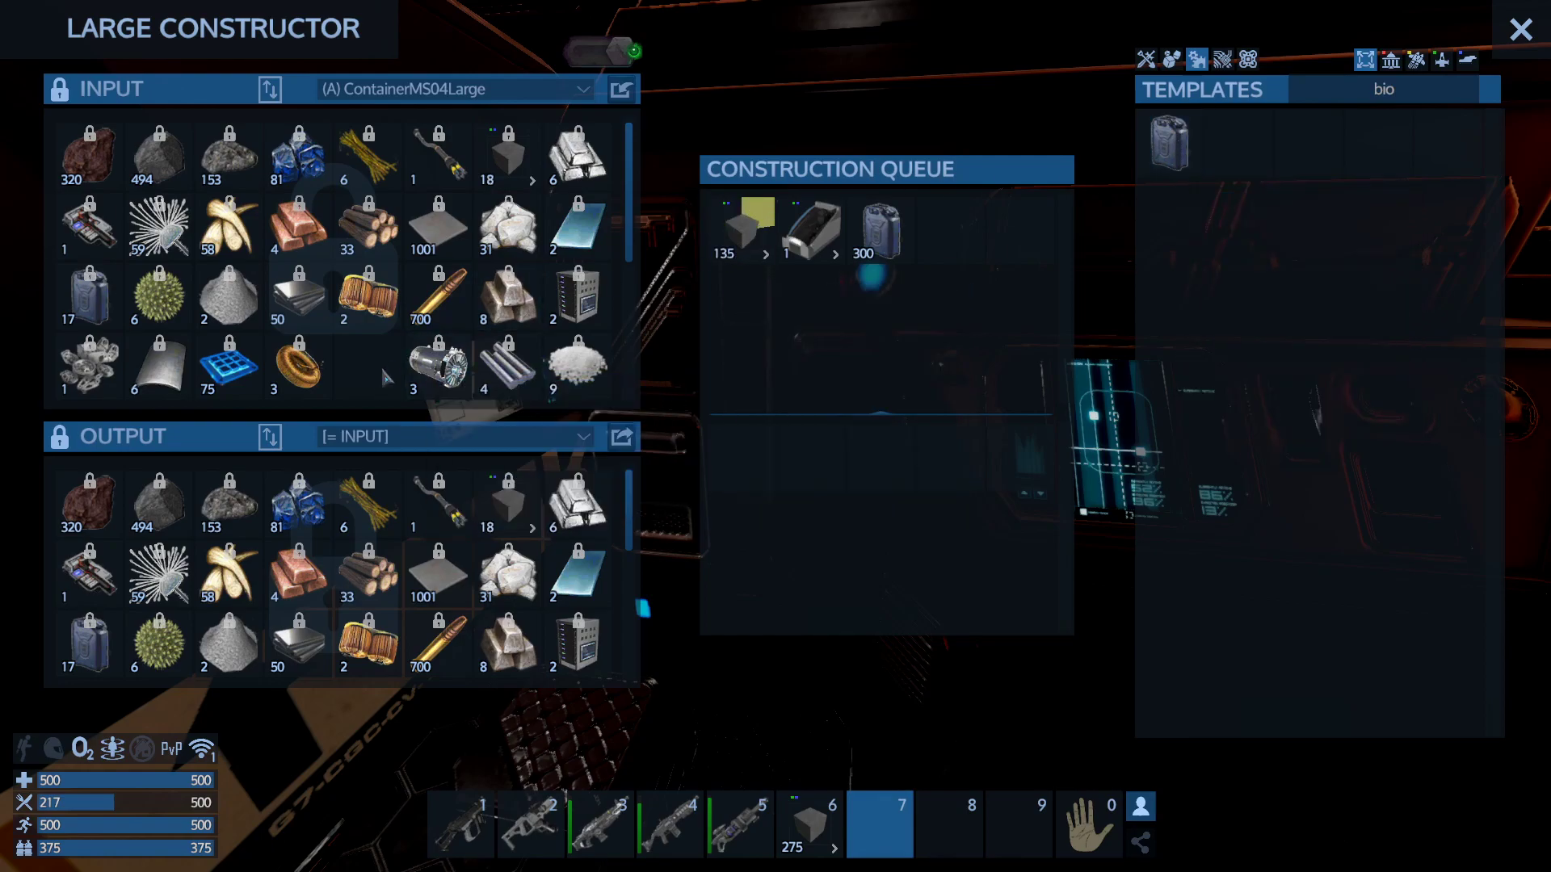
pyautogui.press('Escape')
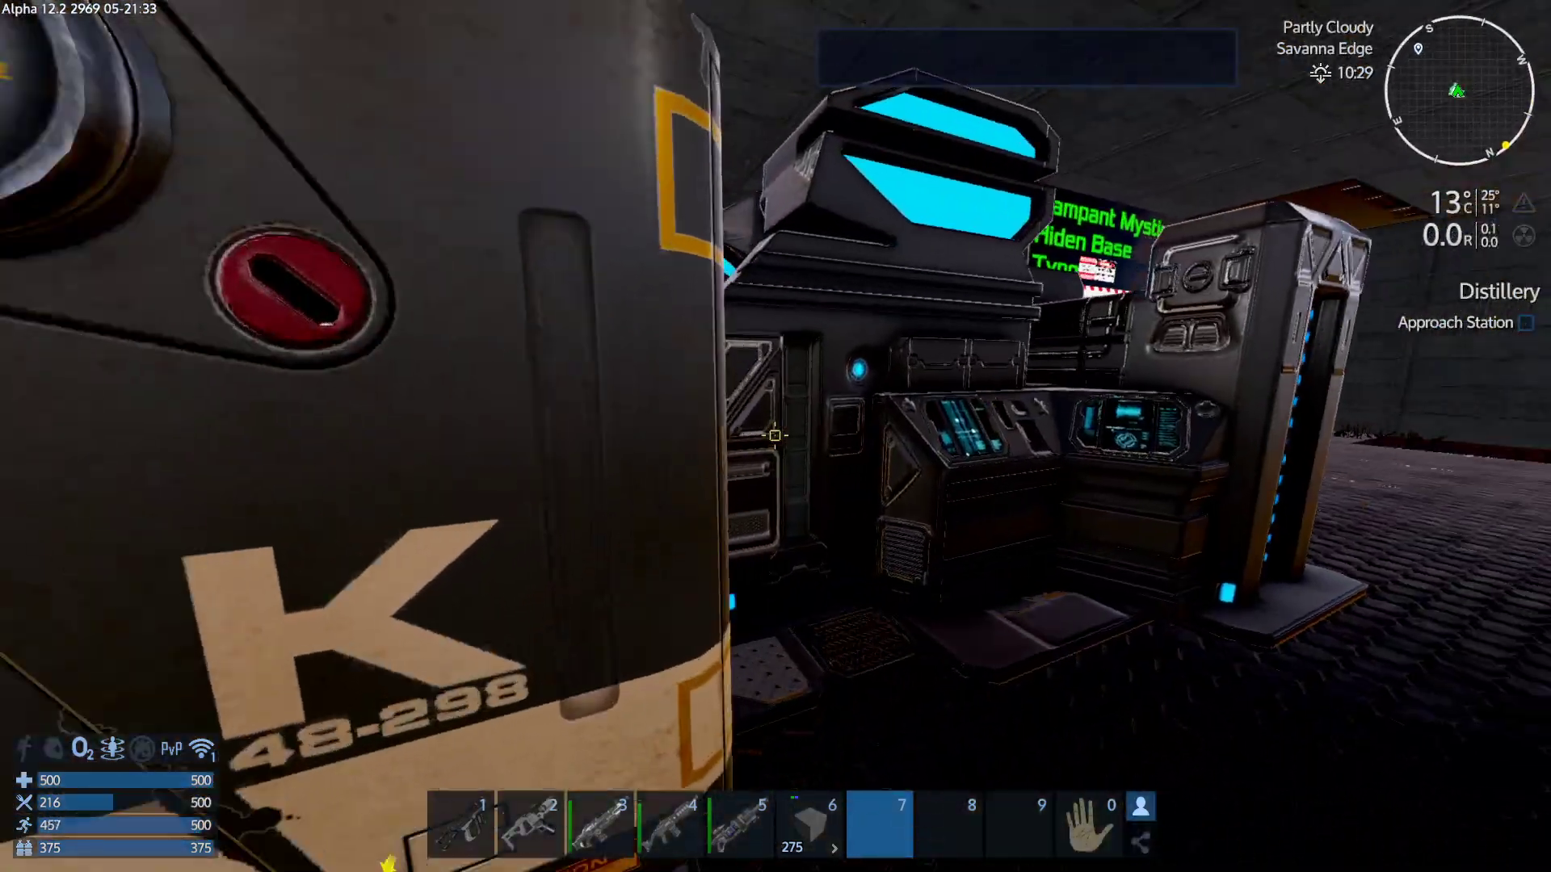
# Check the Large Constructor and the empty base Fuel Tank (T1).
pyautogui.press('f')
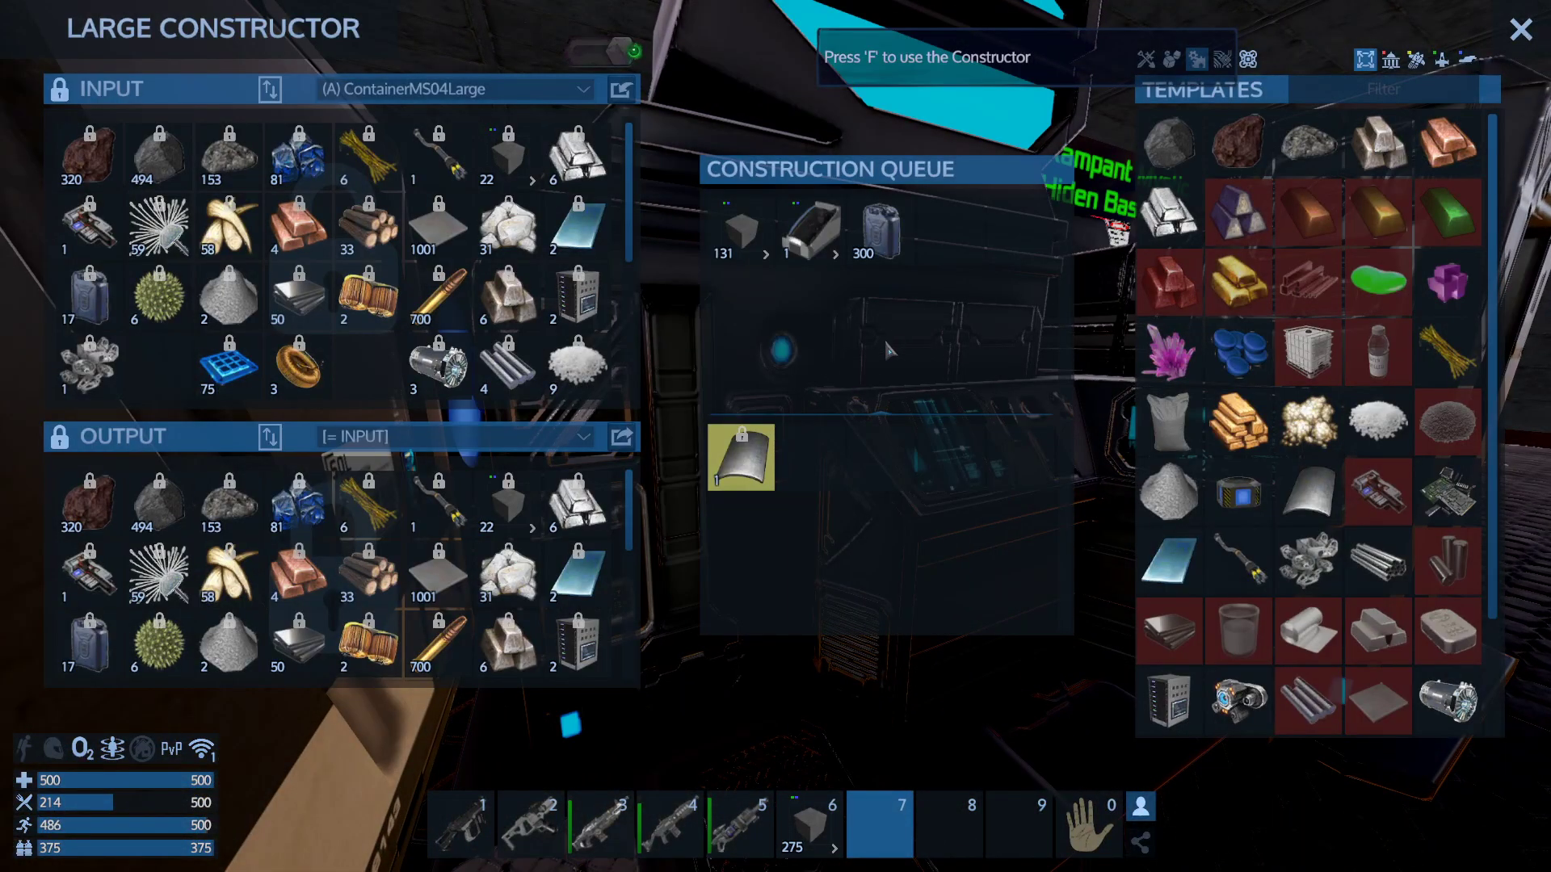
pyautogui.press('Escape')
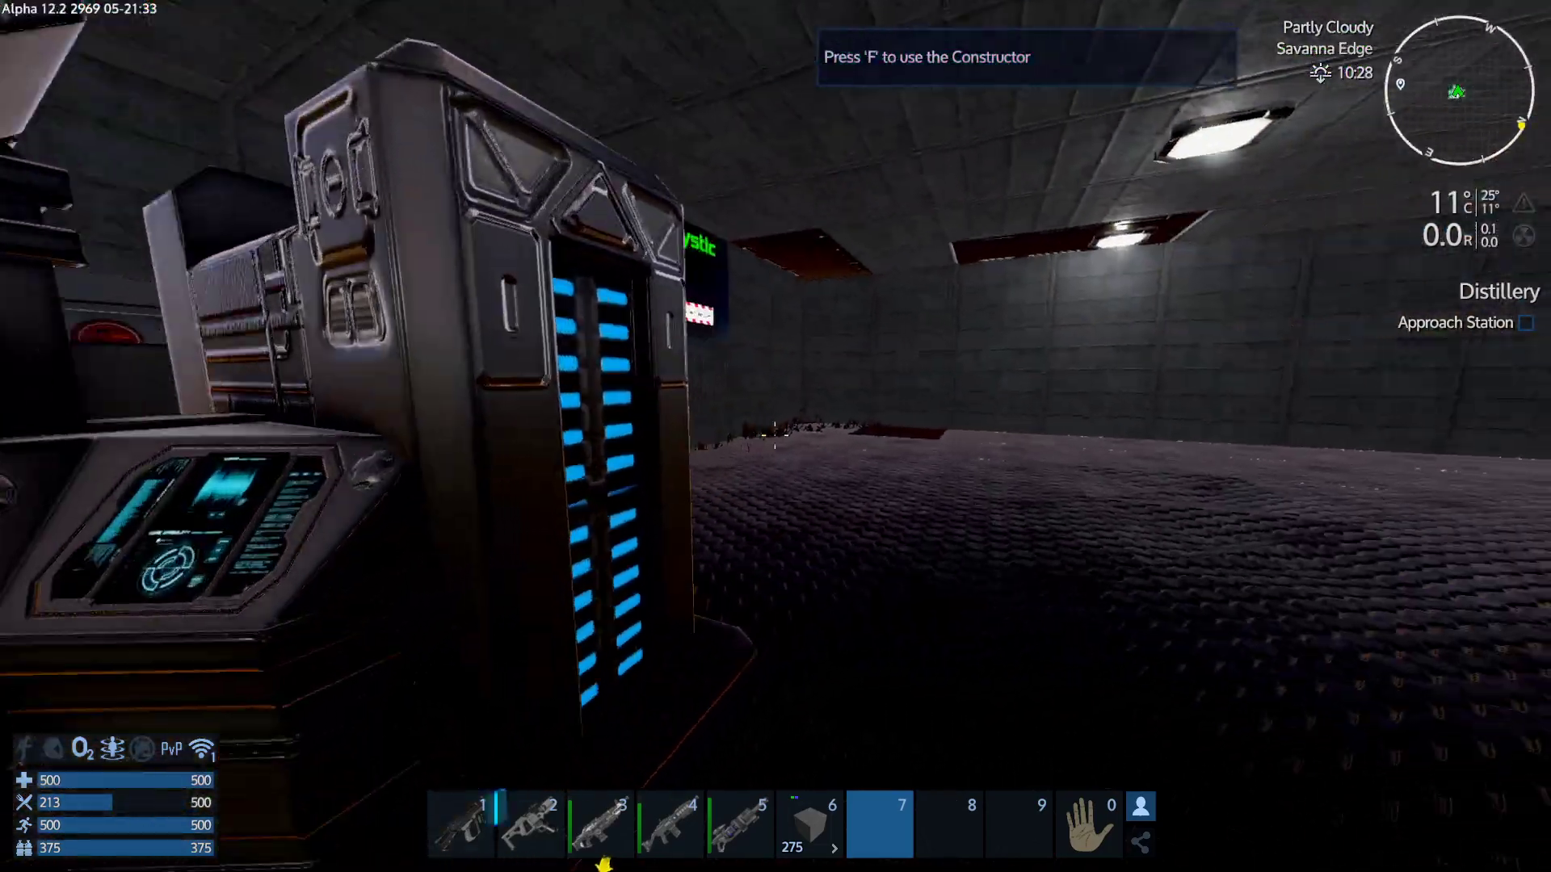
pyautogui.press('f')
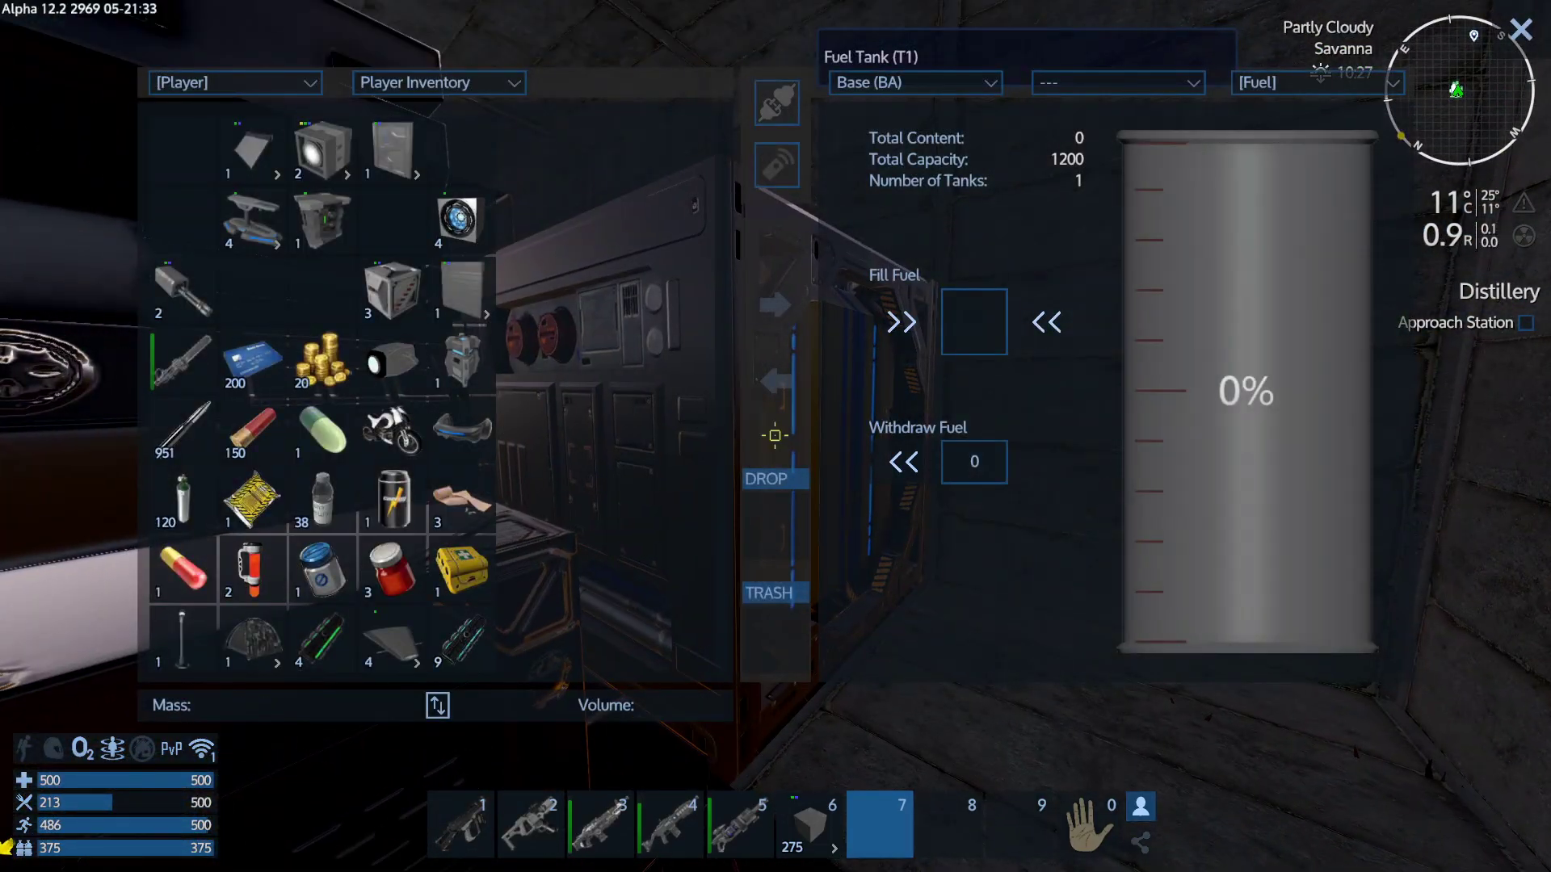
pyautogui.press('Escape')
# Move Bio Fuel from storage to hotbar slot 8 and load it into the fuel tank (170/1200).
pyautogui.press('f')
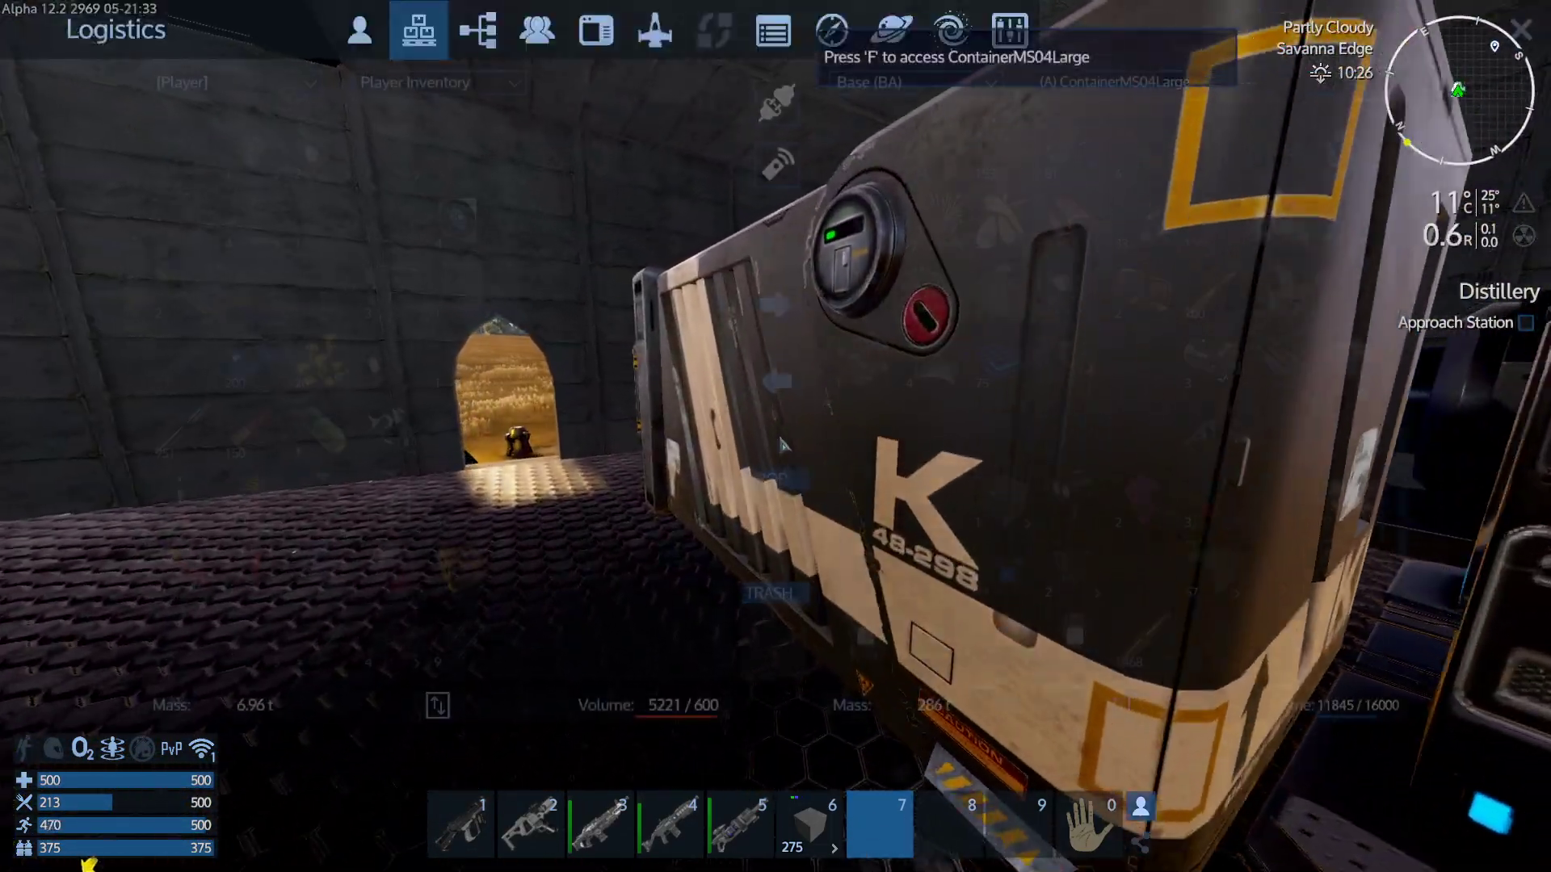
pyautogui.moveTo(862, 290); pyautogui.dragTo(971, 825)
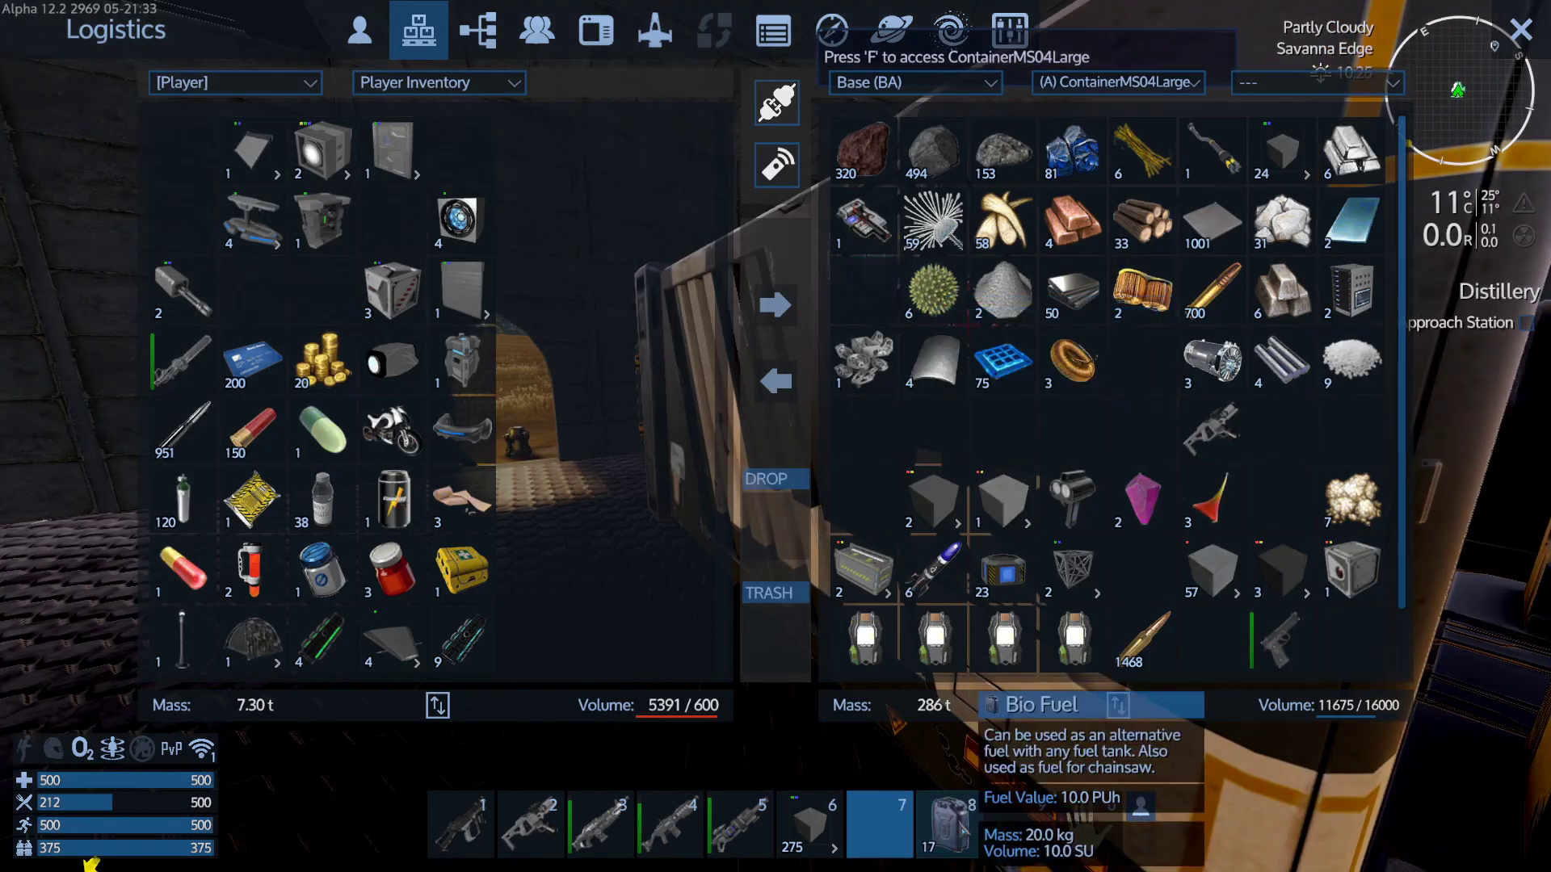
pyautogui.press('Escape')
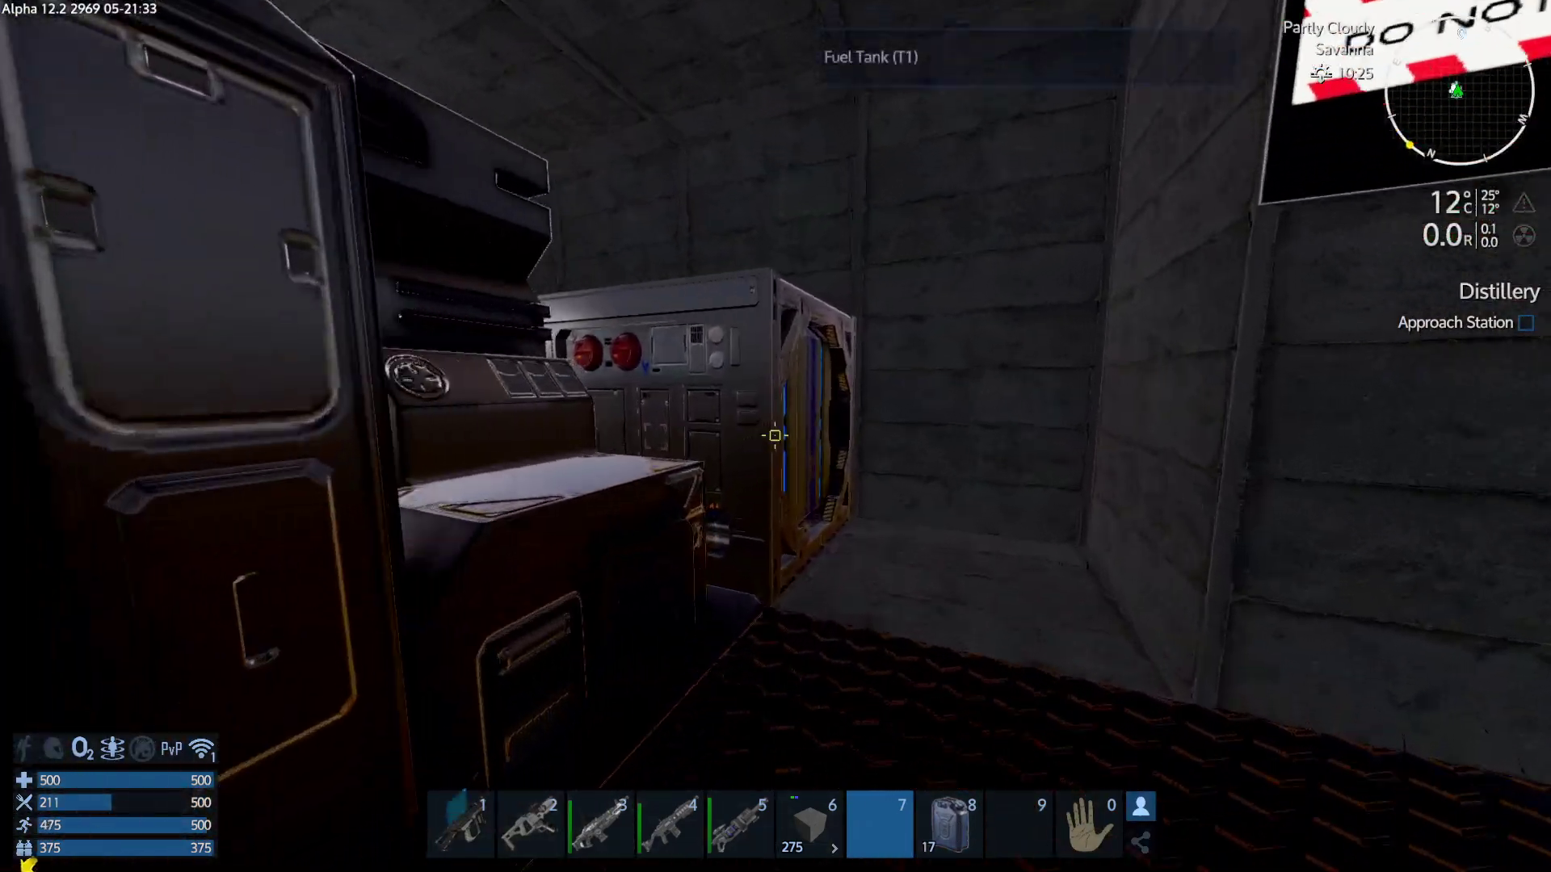
pyautogui.press('f')
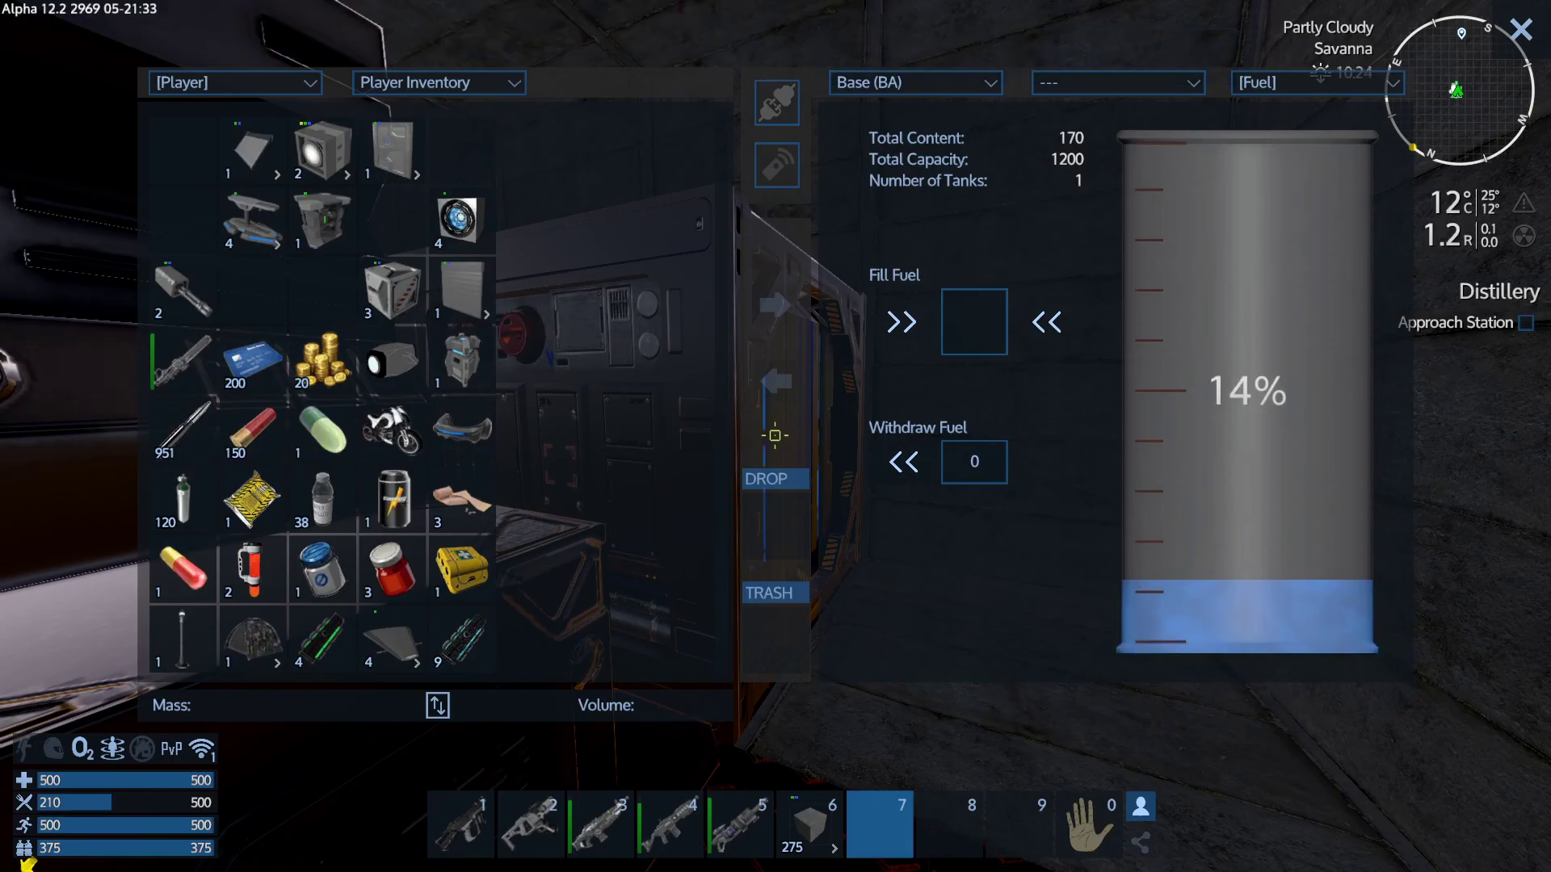
pyautogui.press('Escape')
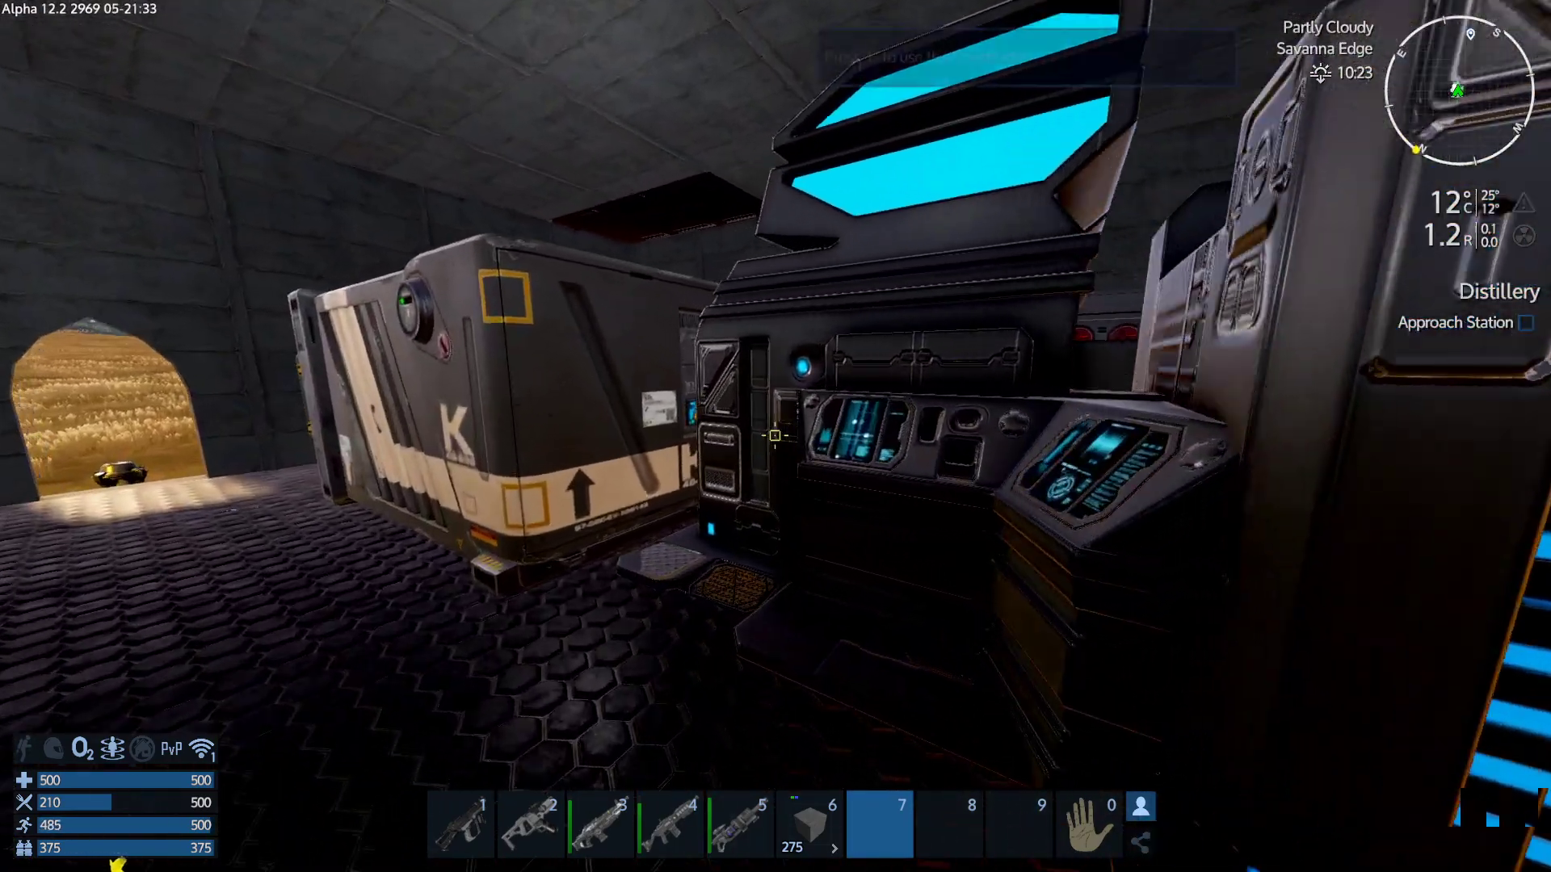
pyautogui.press('w')
pyautogui.press('w')
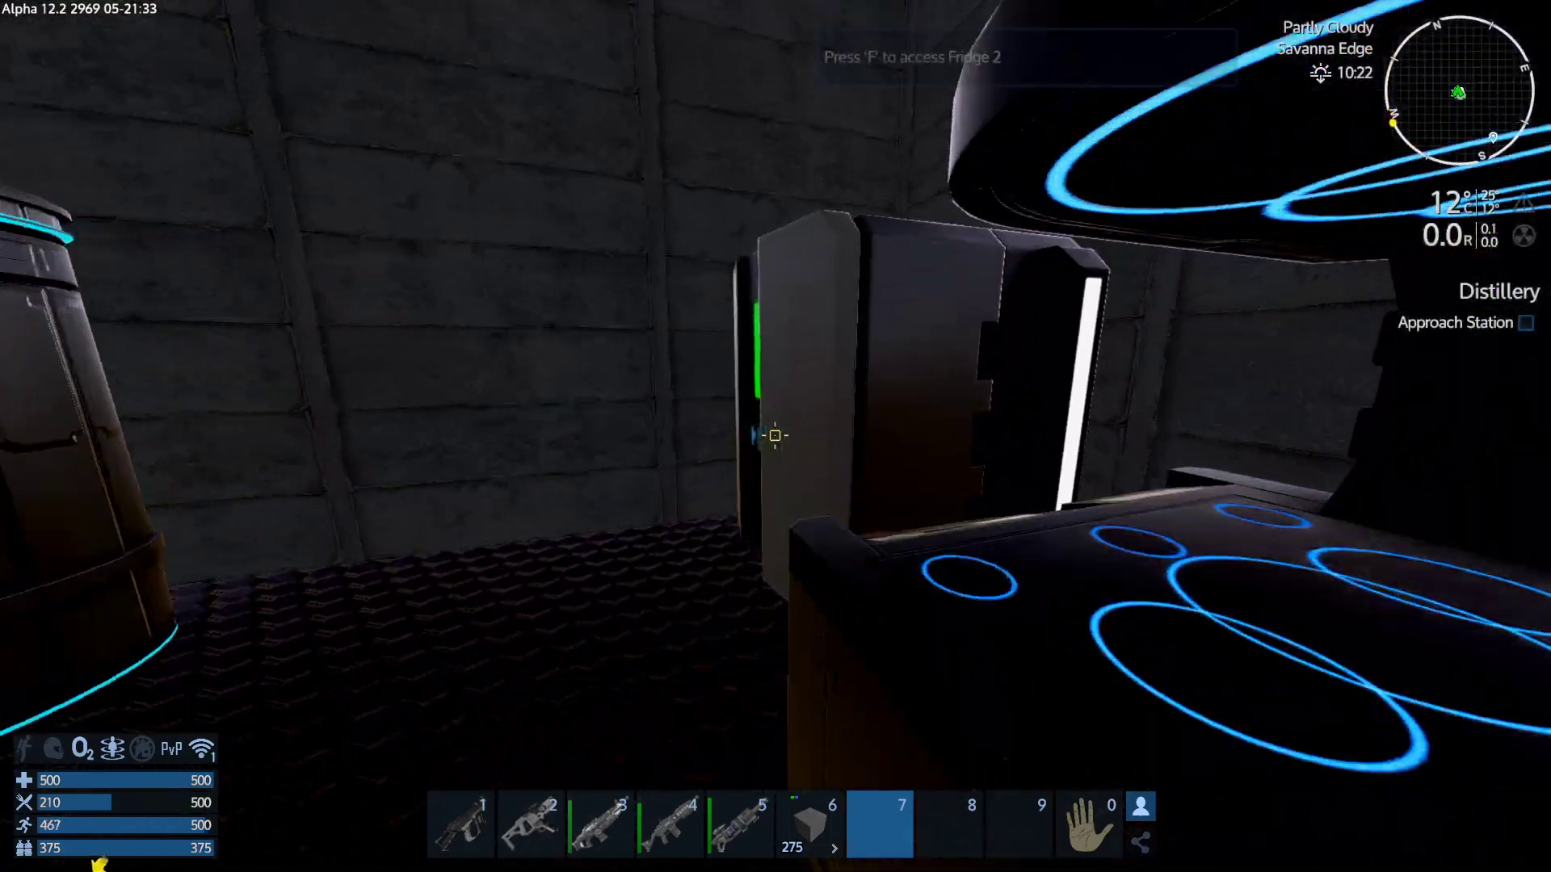
# After checking Fridge 2, queue one Meat and one more Grilled Steak, making five steaks.
pyautogui.press('f')
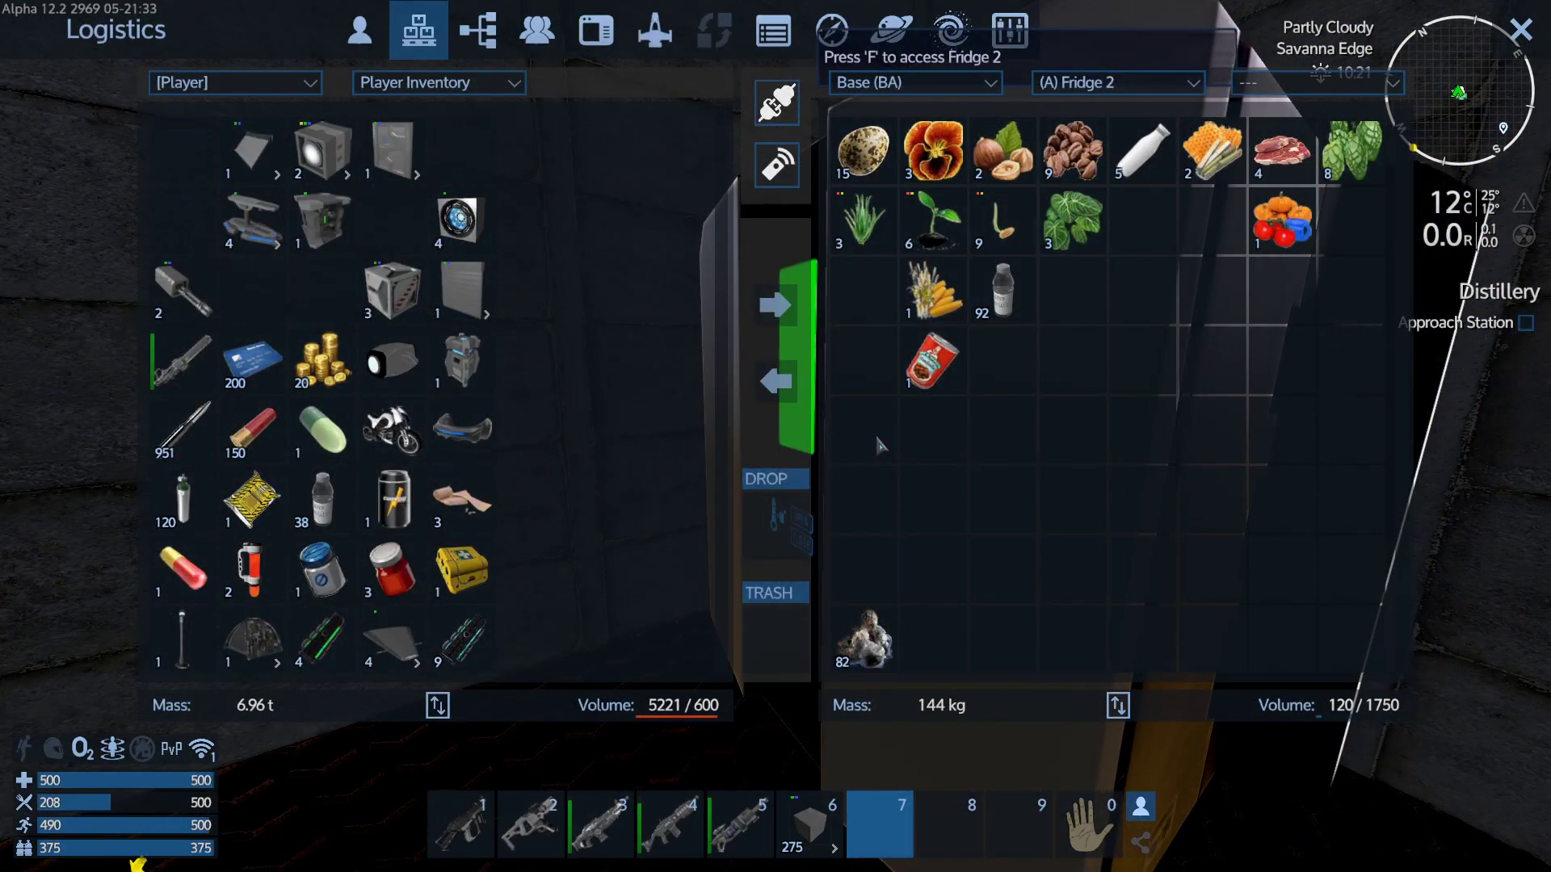
pyautogui.press('Escape')
pyautogui.press('f')
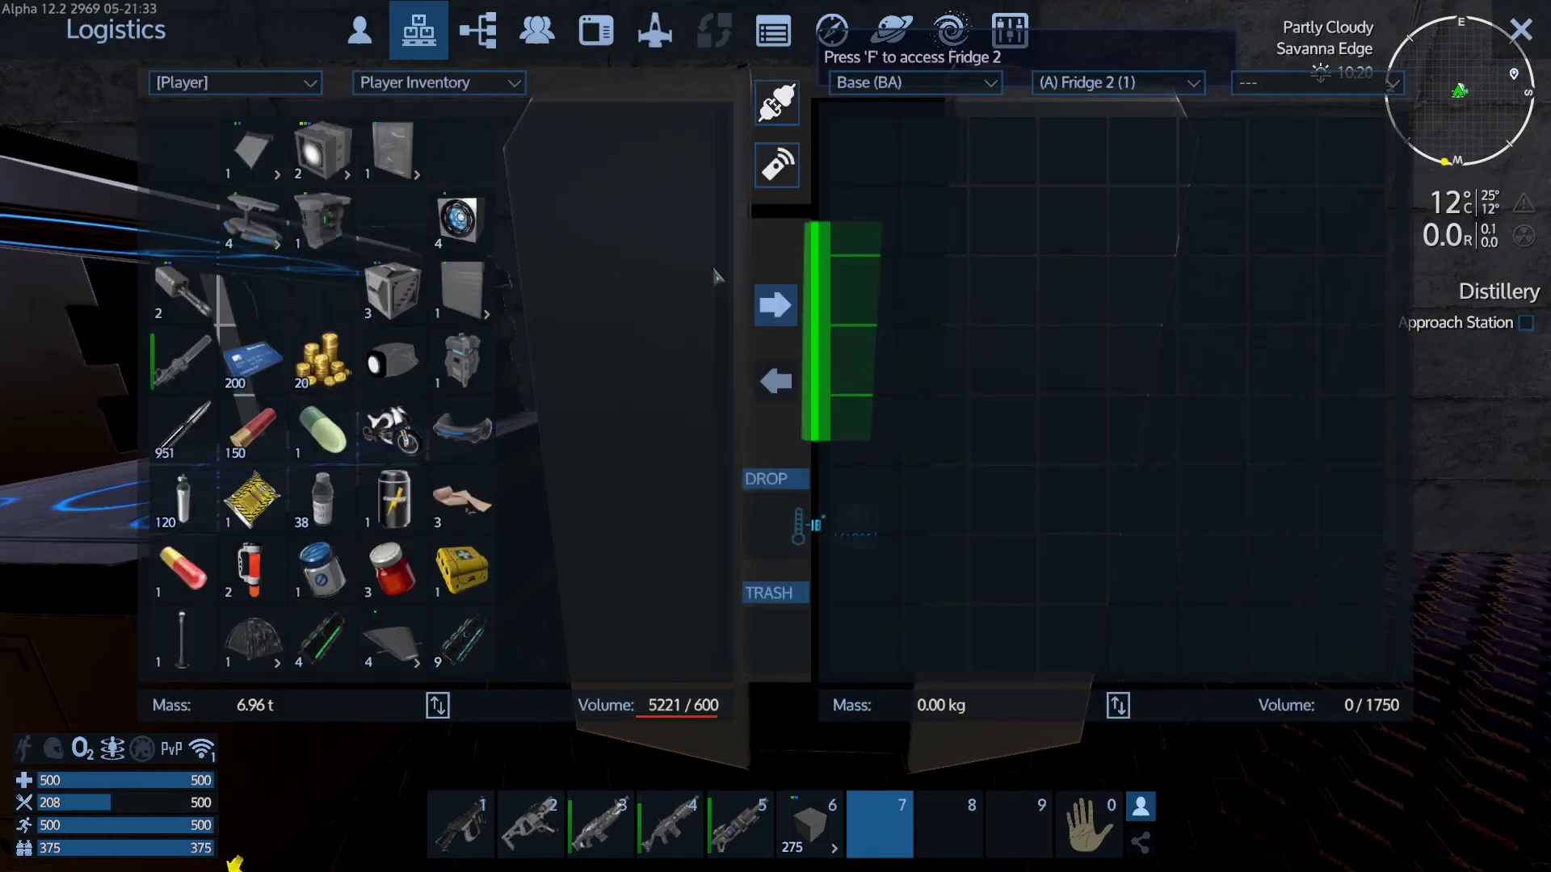
pyautogui.press('Escape')
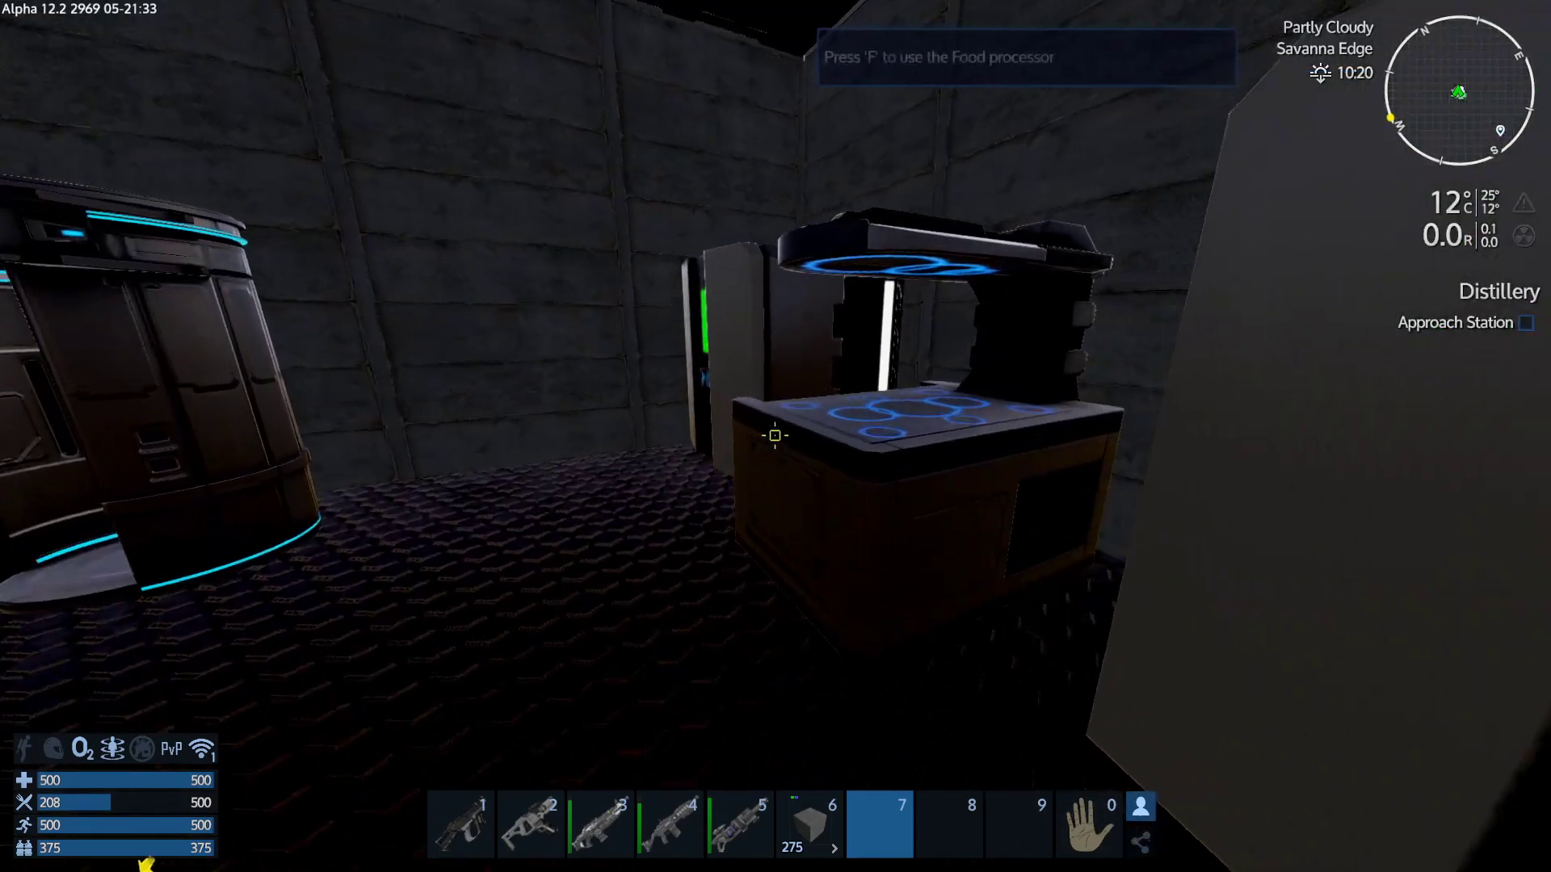
pyautogui.press('f')
pyautogui.doubleClick(1306, 146)
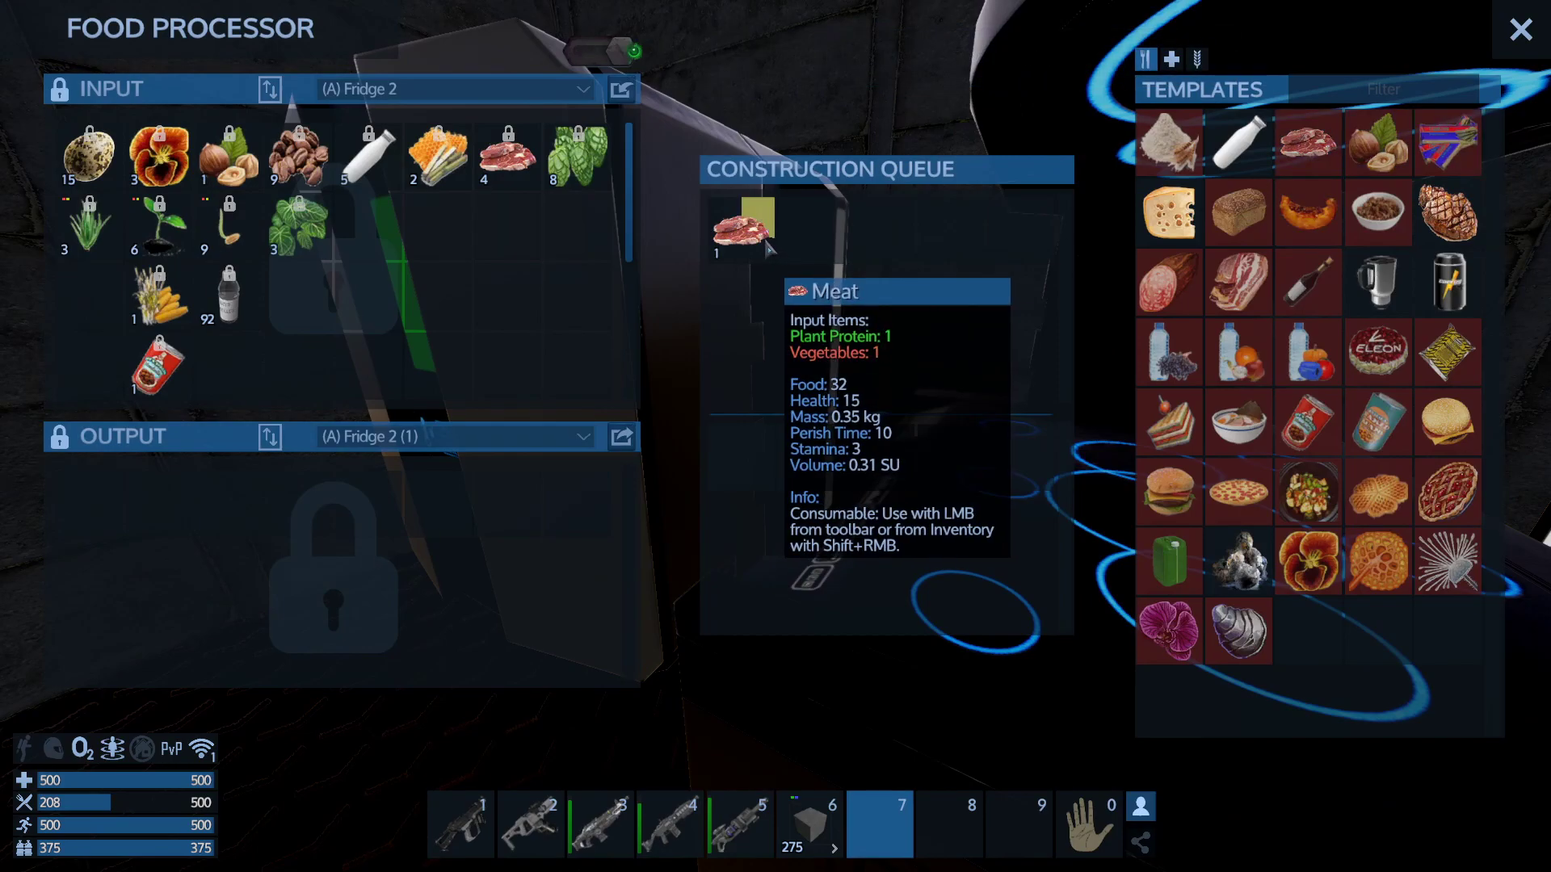
pyautogui.click(1449, 217)
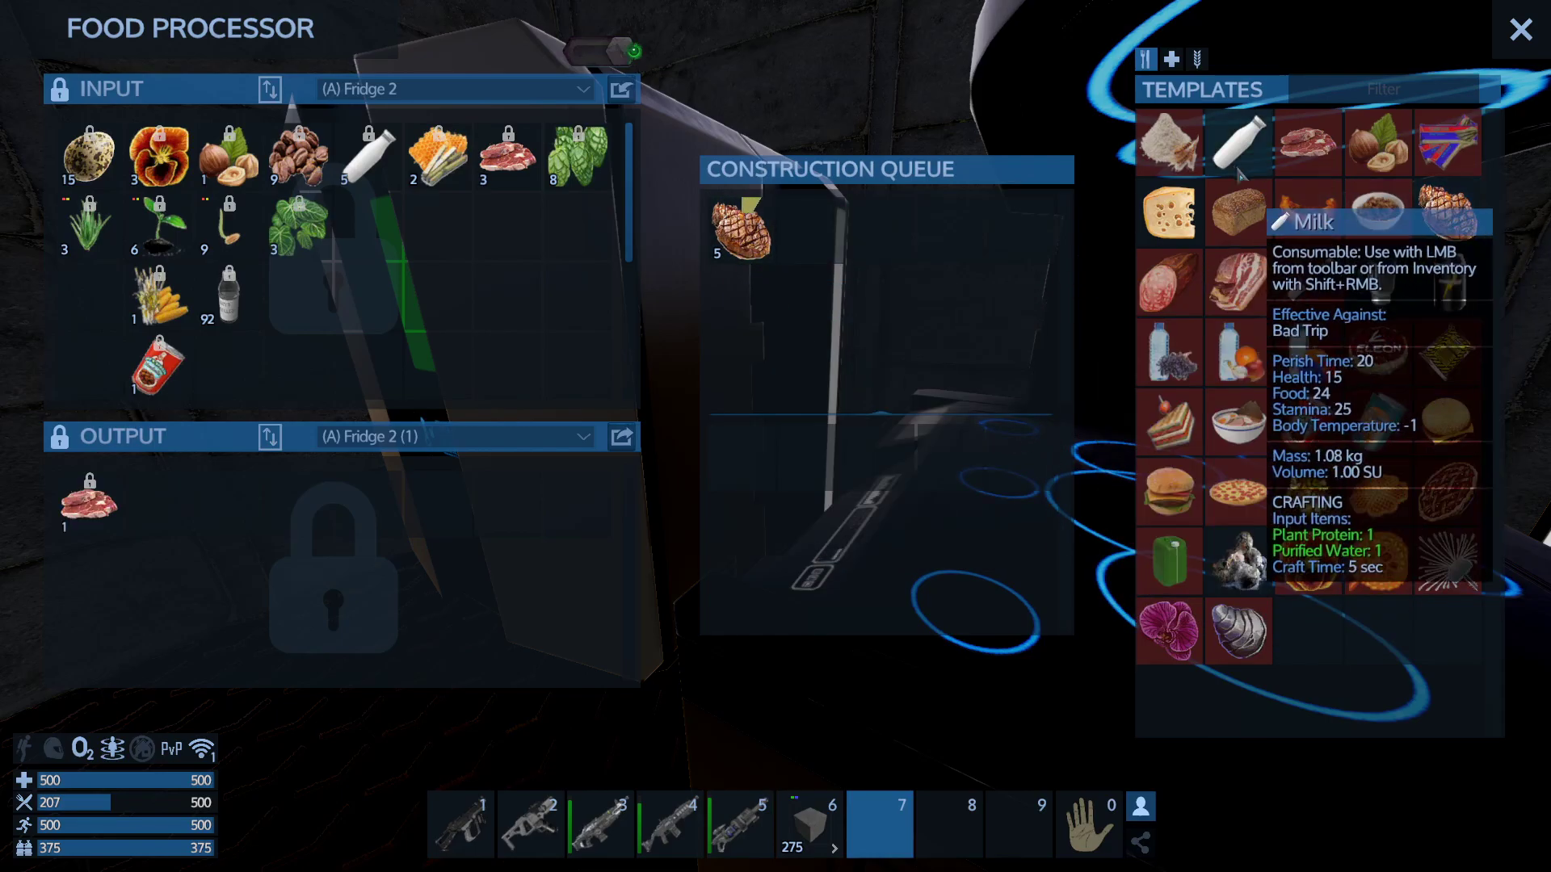
pyautogui.press('Escape')
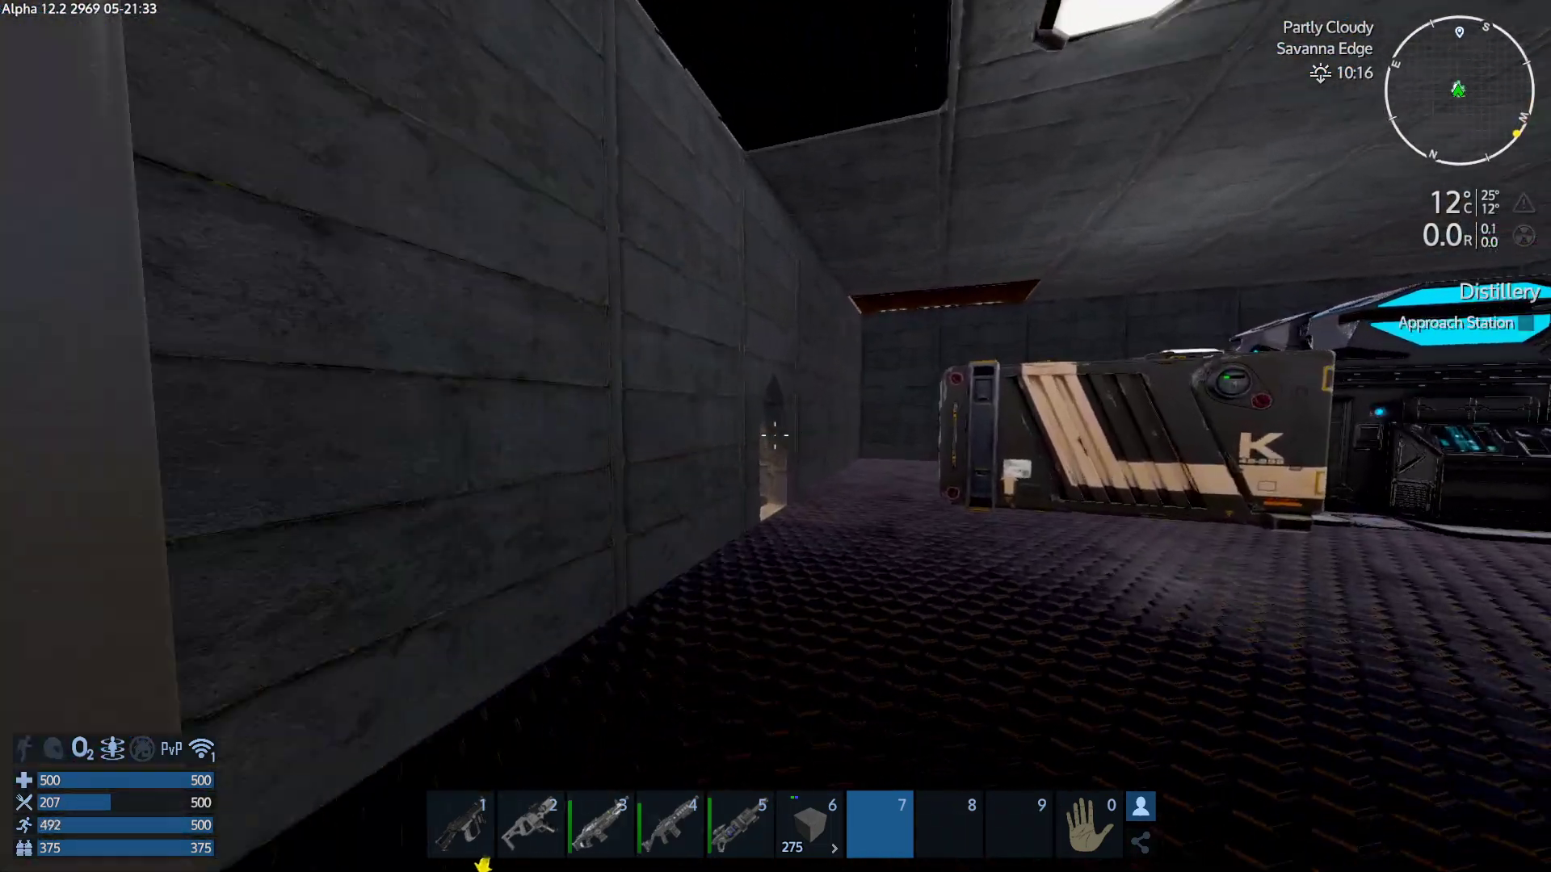
# Walk out to the small vessel and ready the slot 6 building block below the hull edge.
pyautogui.press('w')
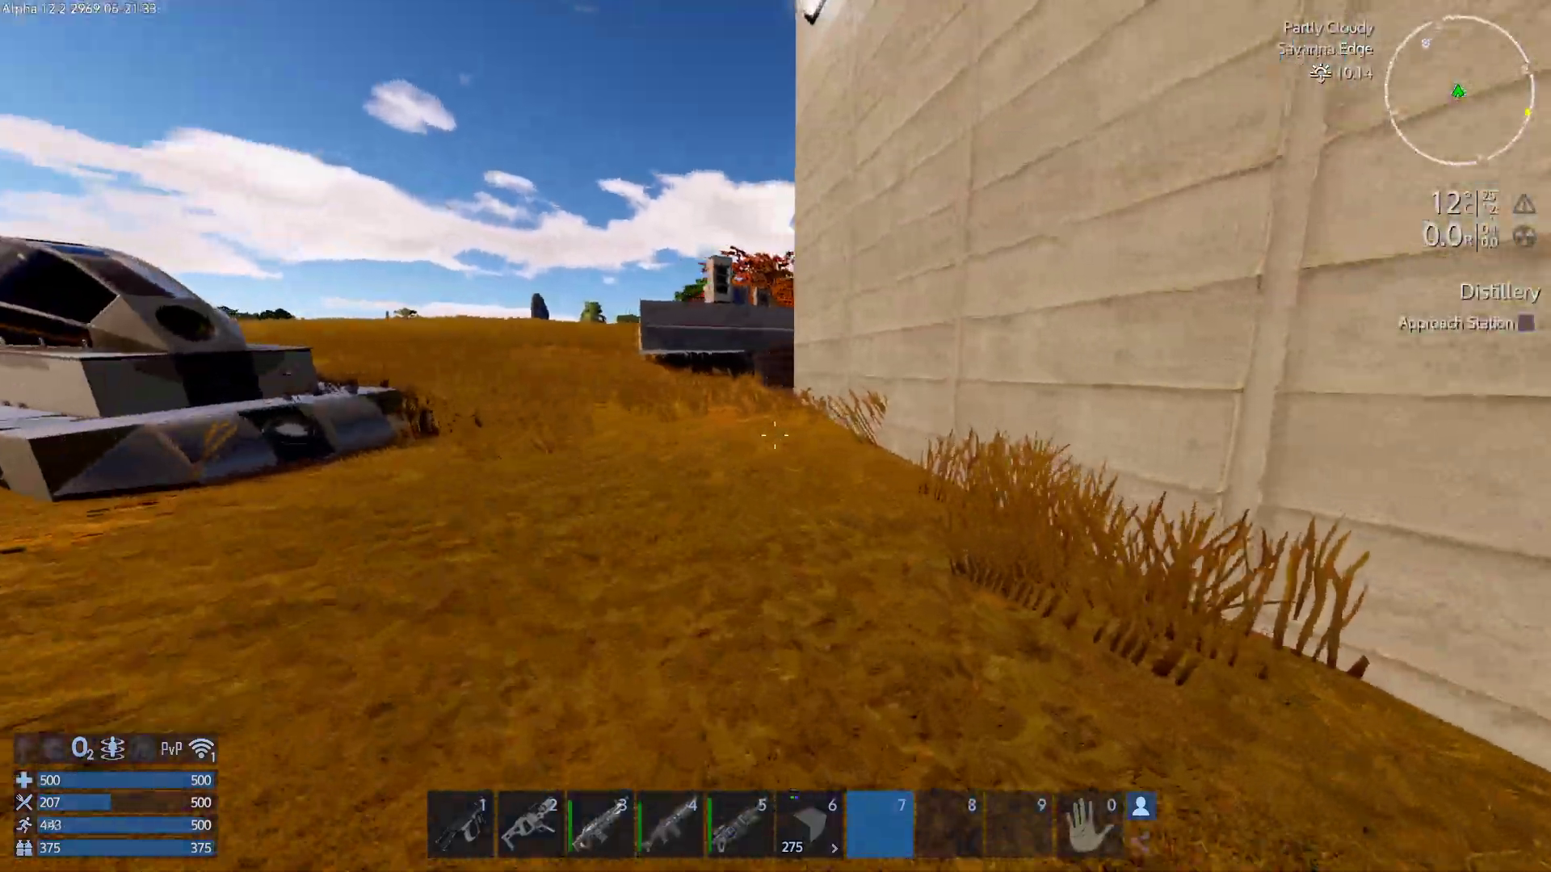
pyautogui.press('w')
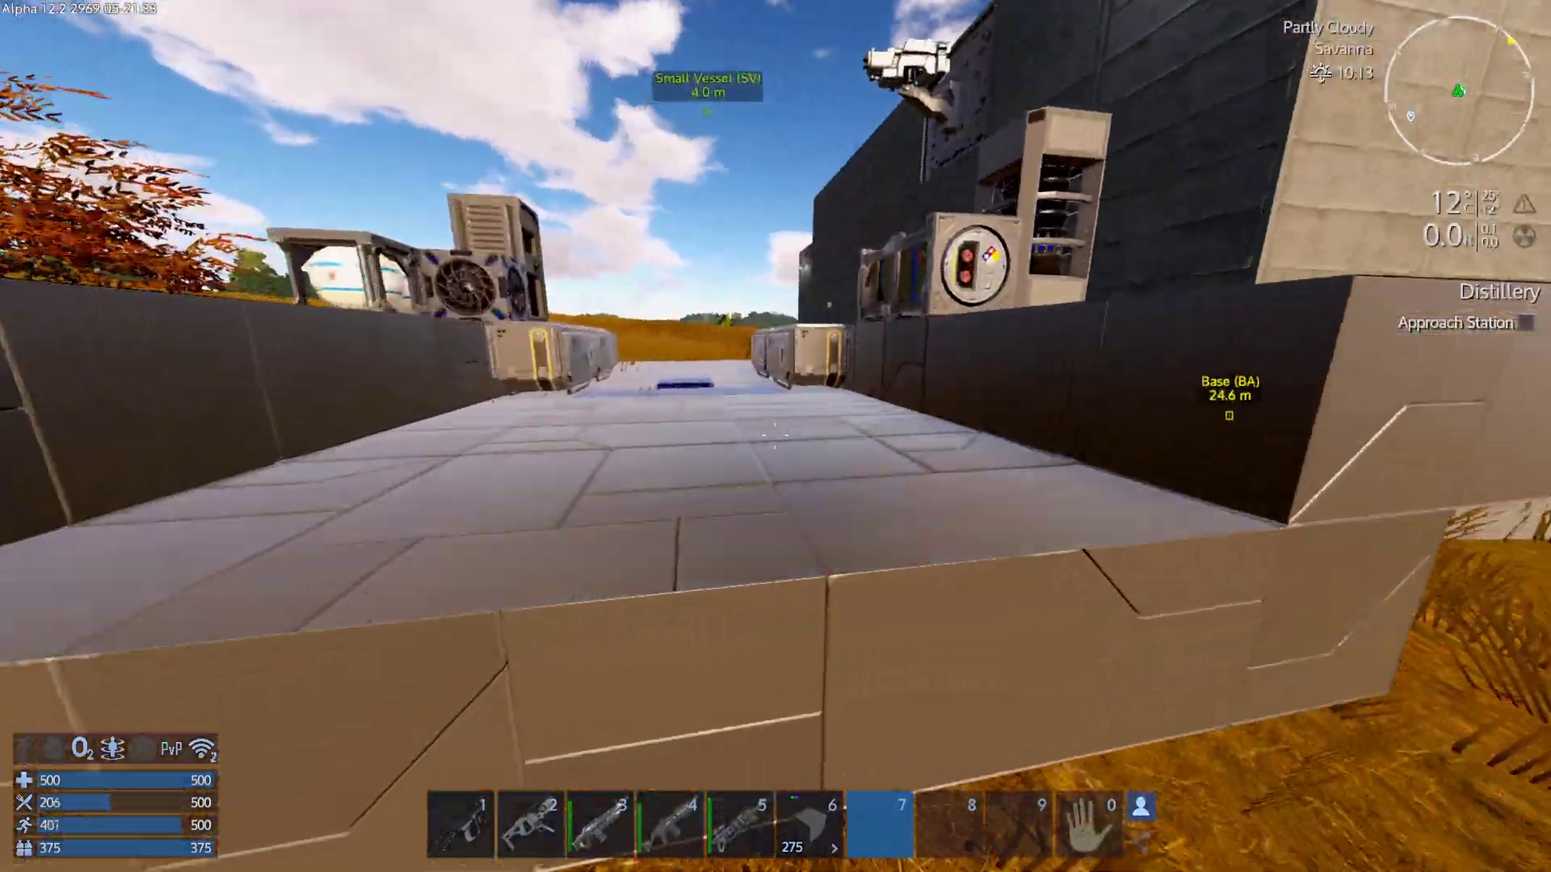
pyautogui.press('w')
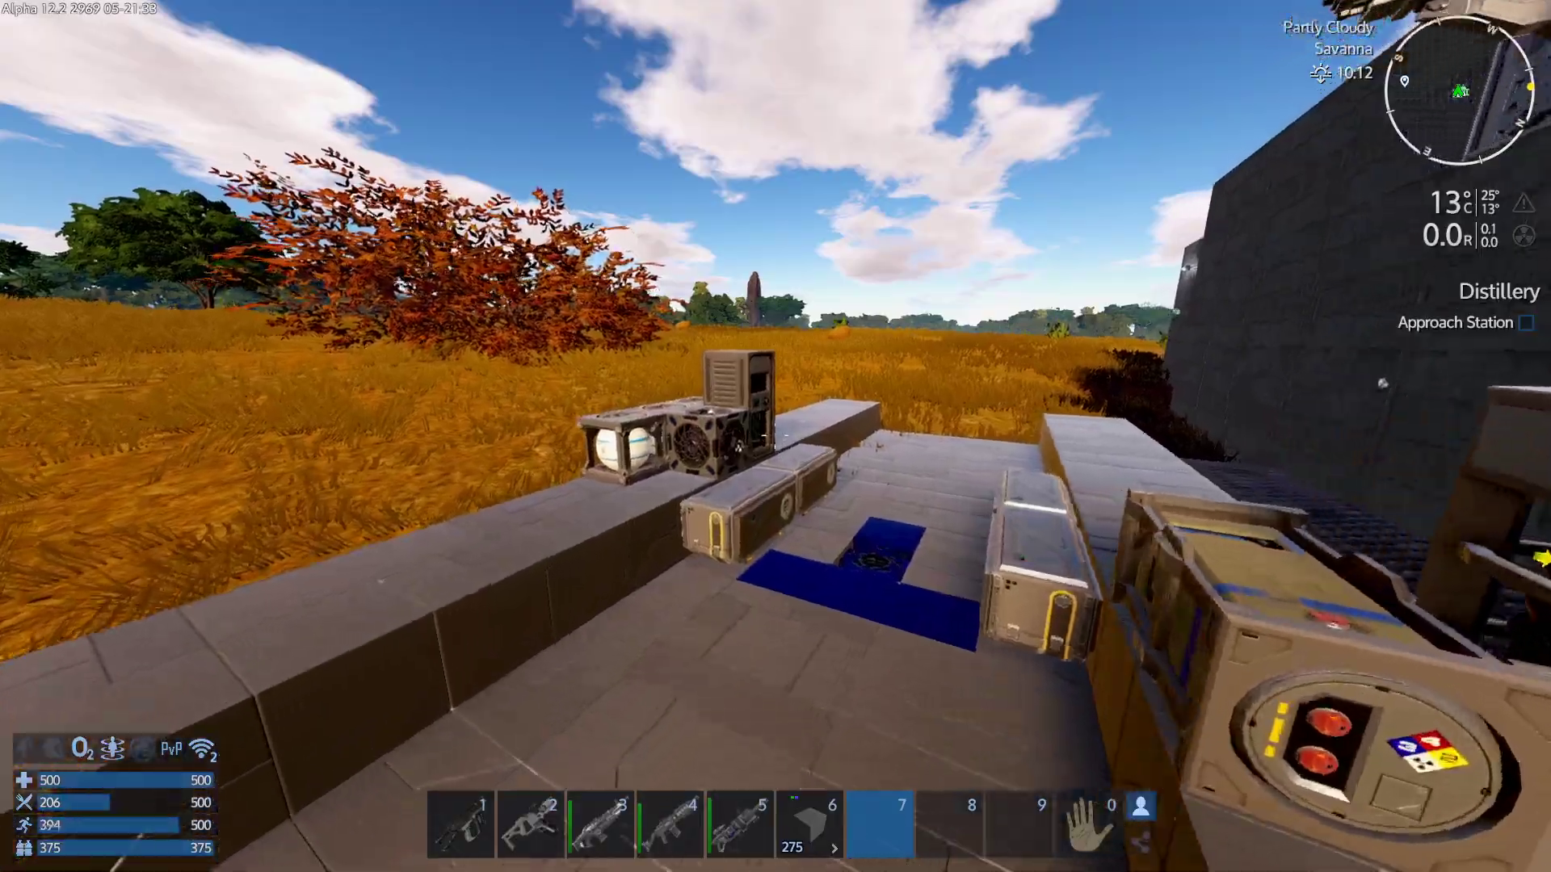
pyautogui.press('w')
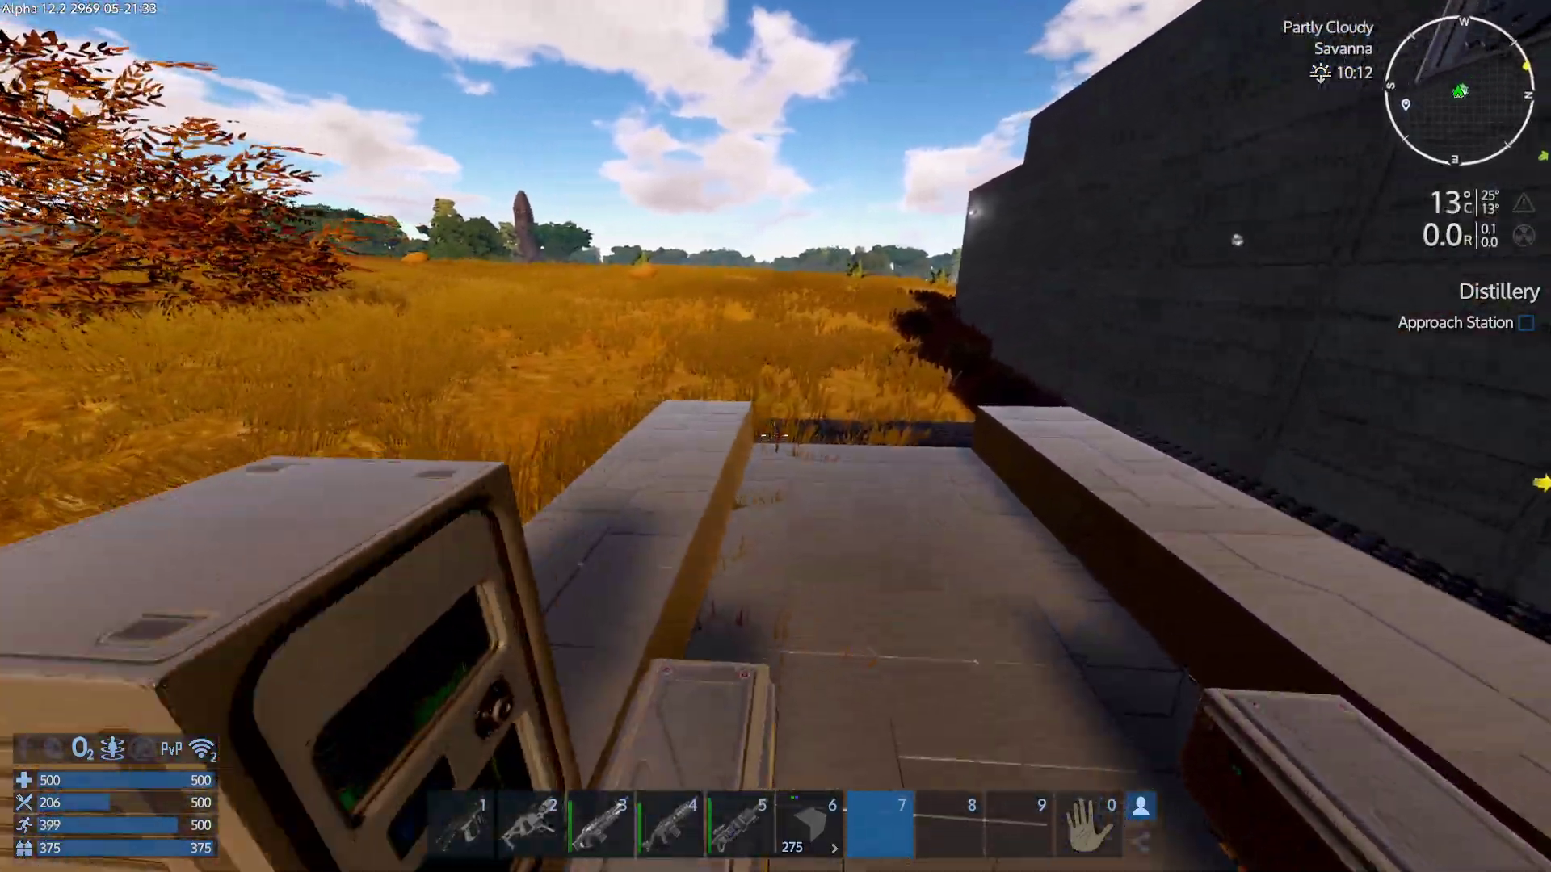
pyautogui.press('w')
pyautogui.press('6')
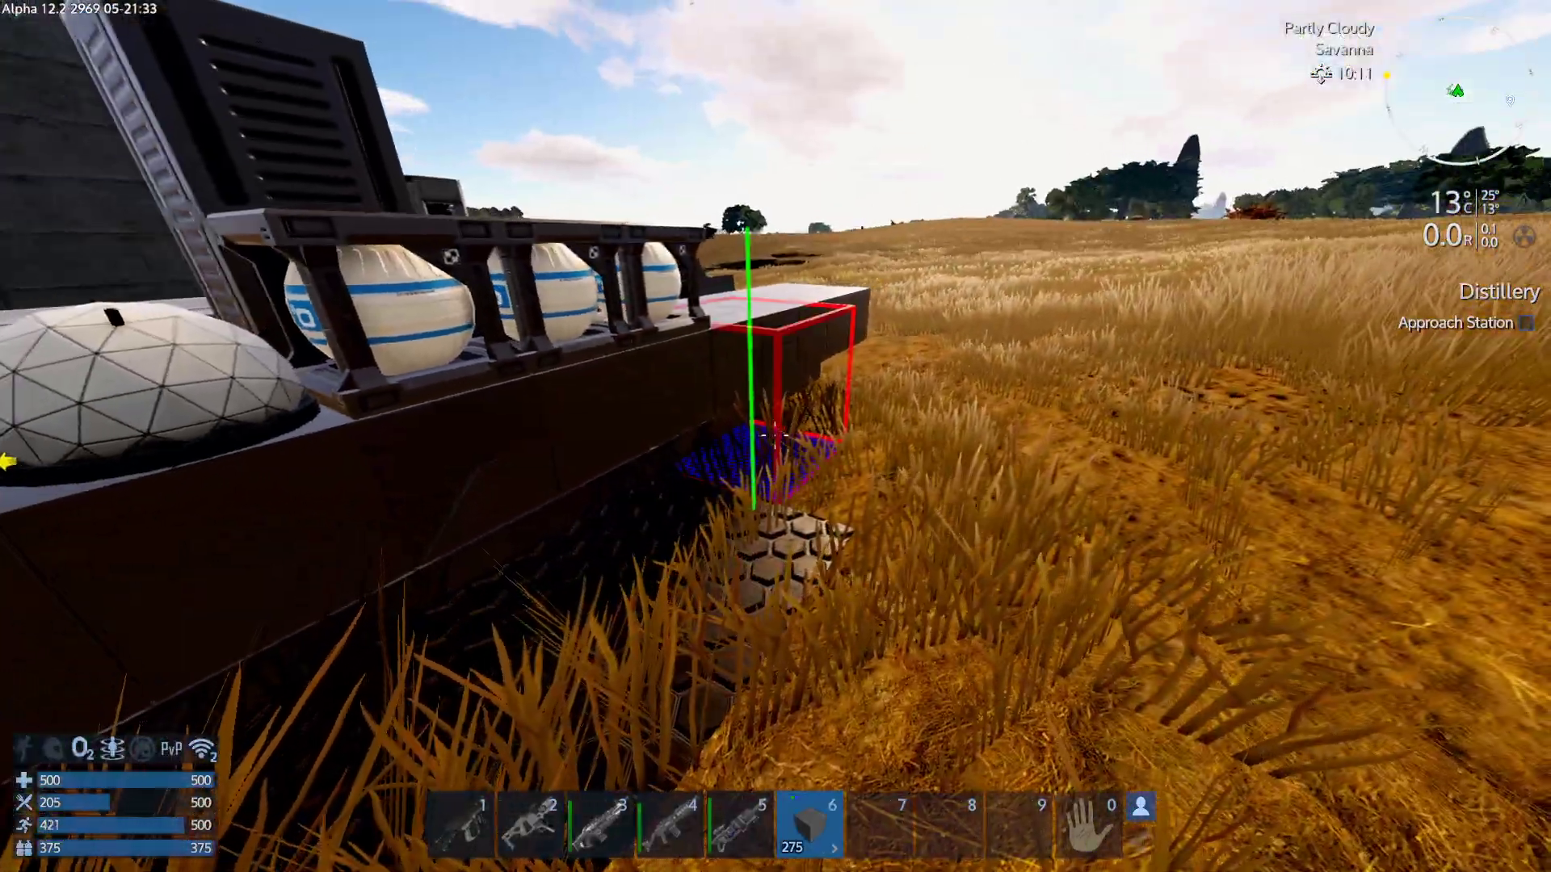
pyautogui.press('w')
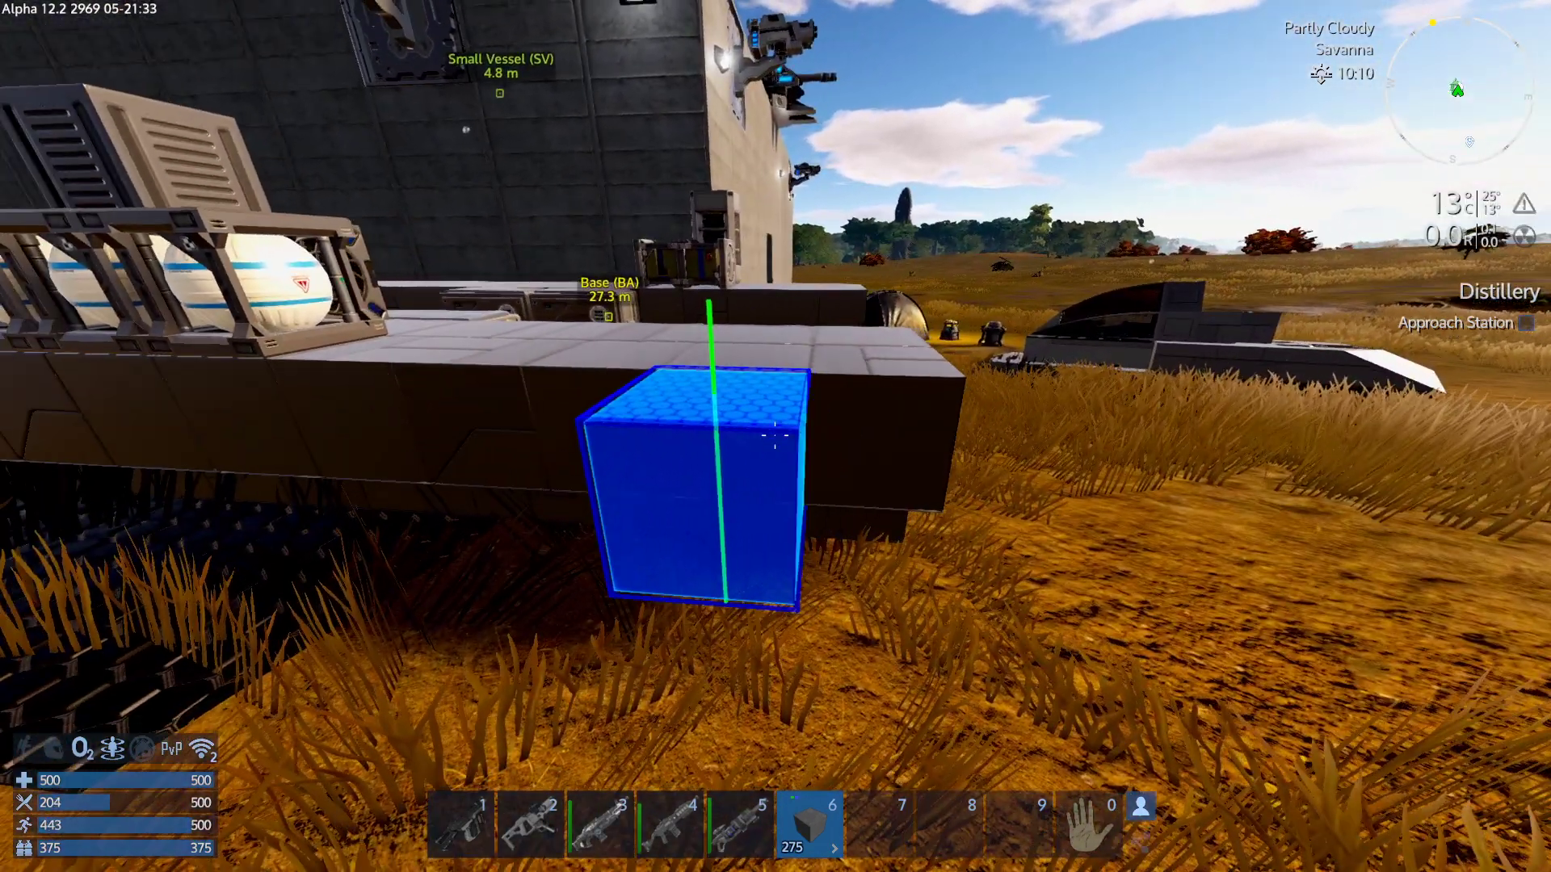
pyautogui.press('a')
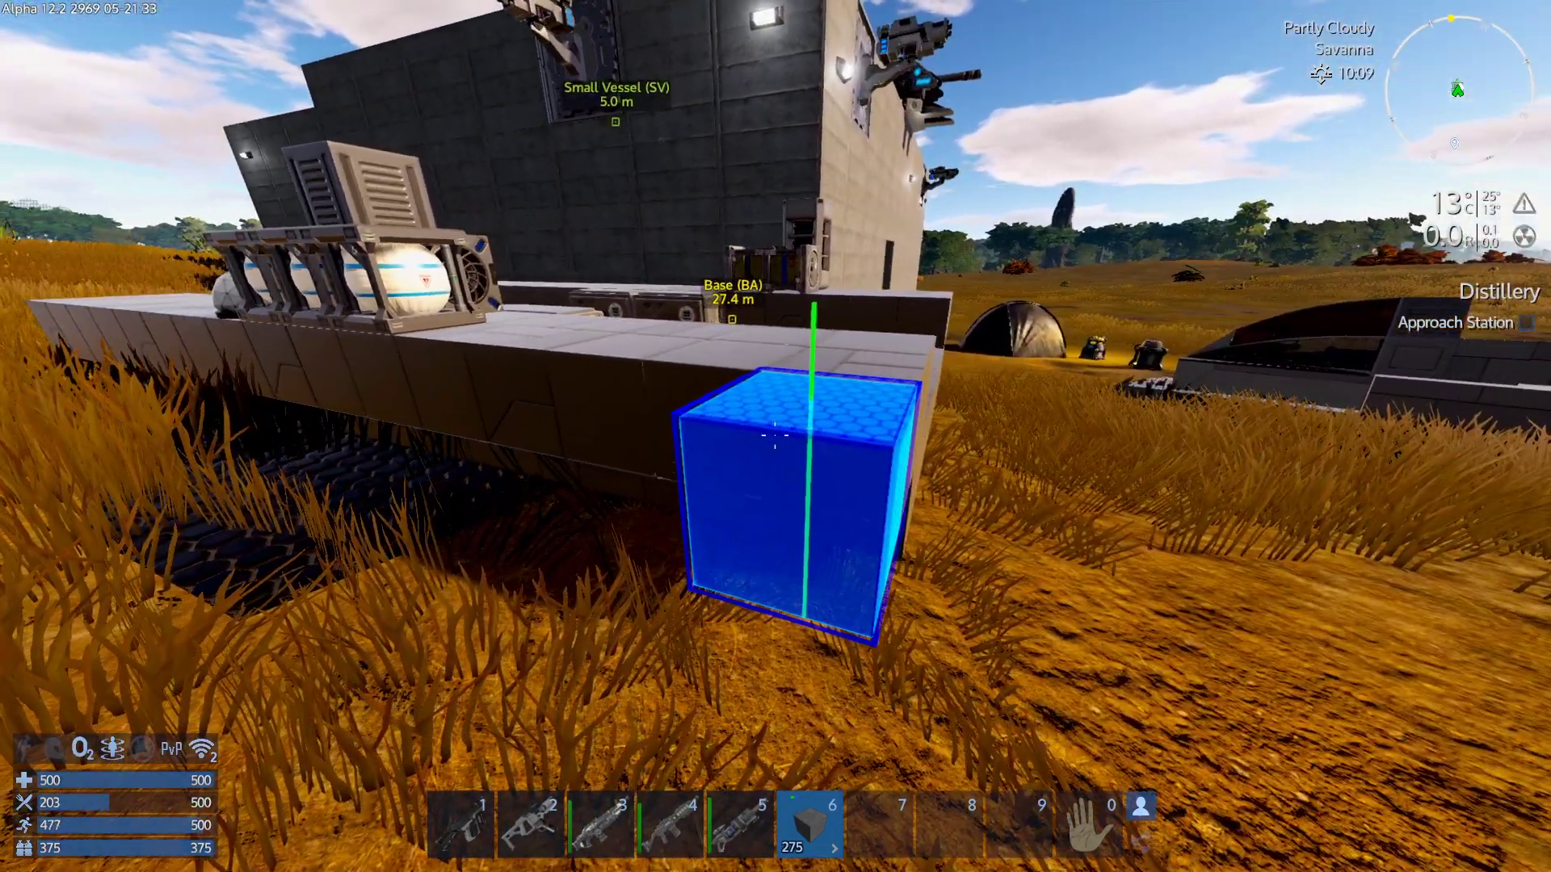
# Try slanted and sloped wall shapes for the block, rotating the preview upright.
pyautogui.rightClick(776, 437)
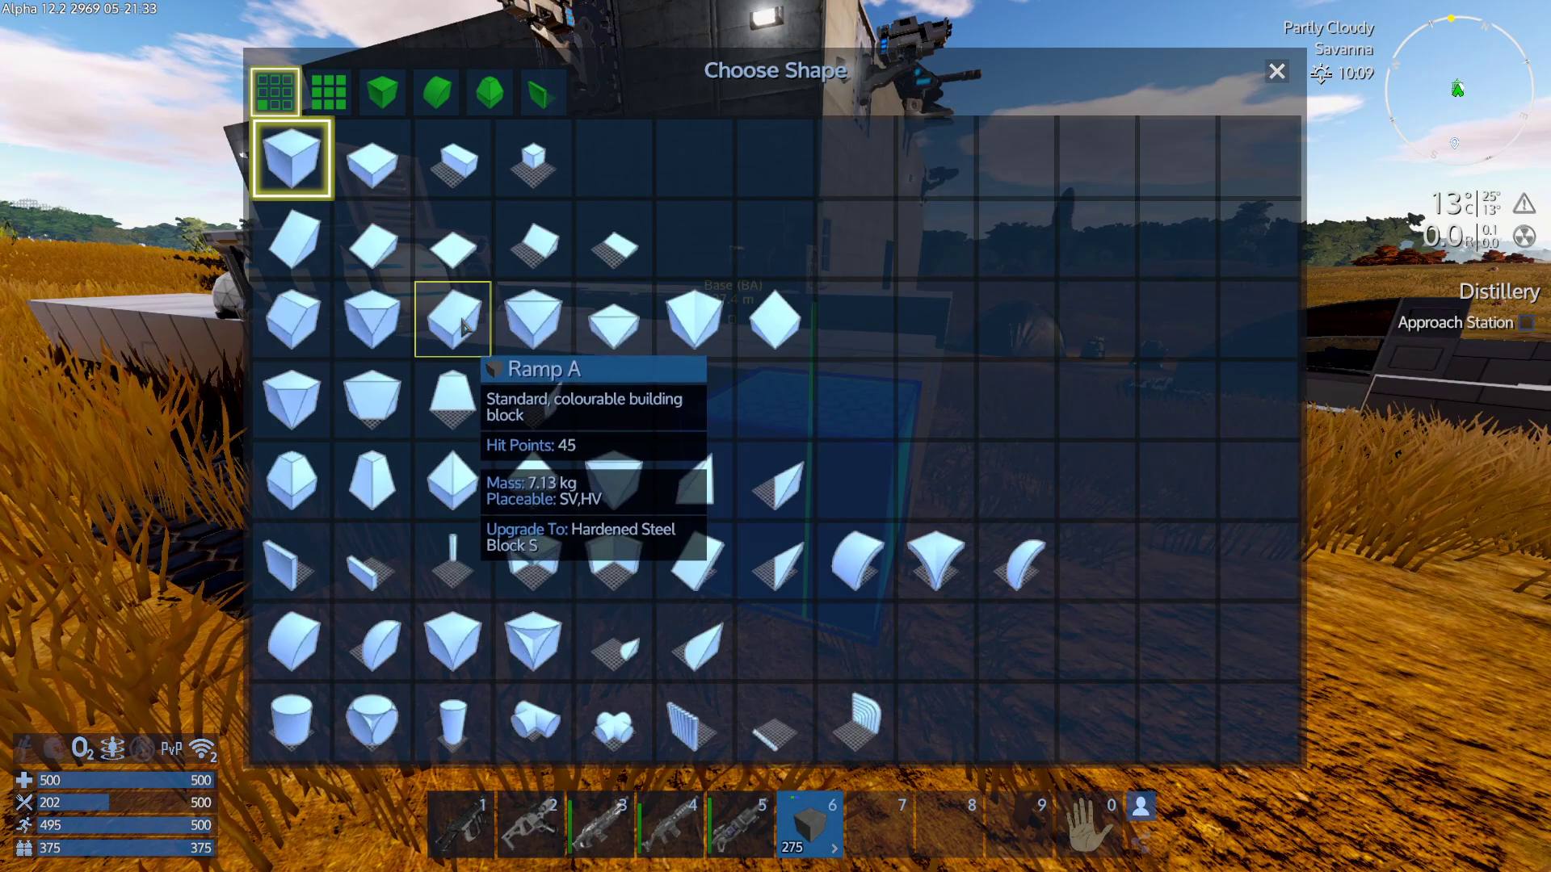
pyautogui.click(376, 400)
pyautogui.rightClick(775, 436)
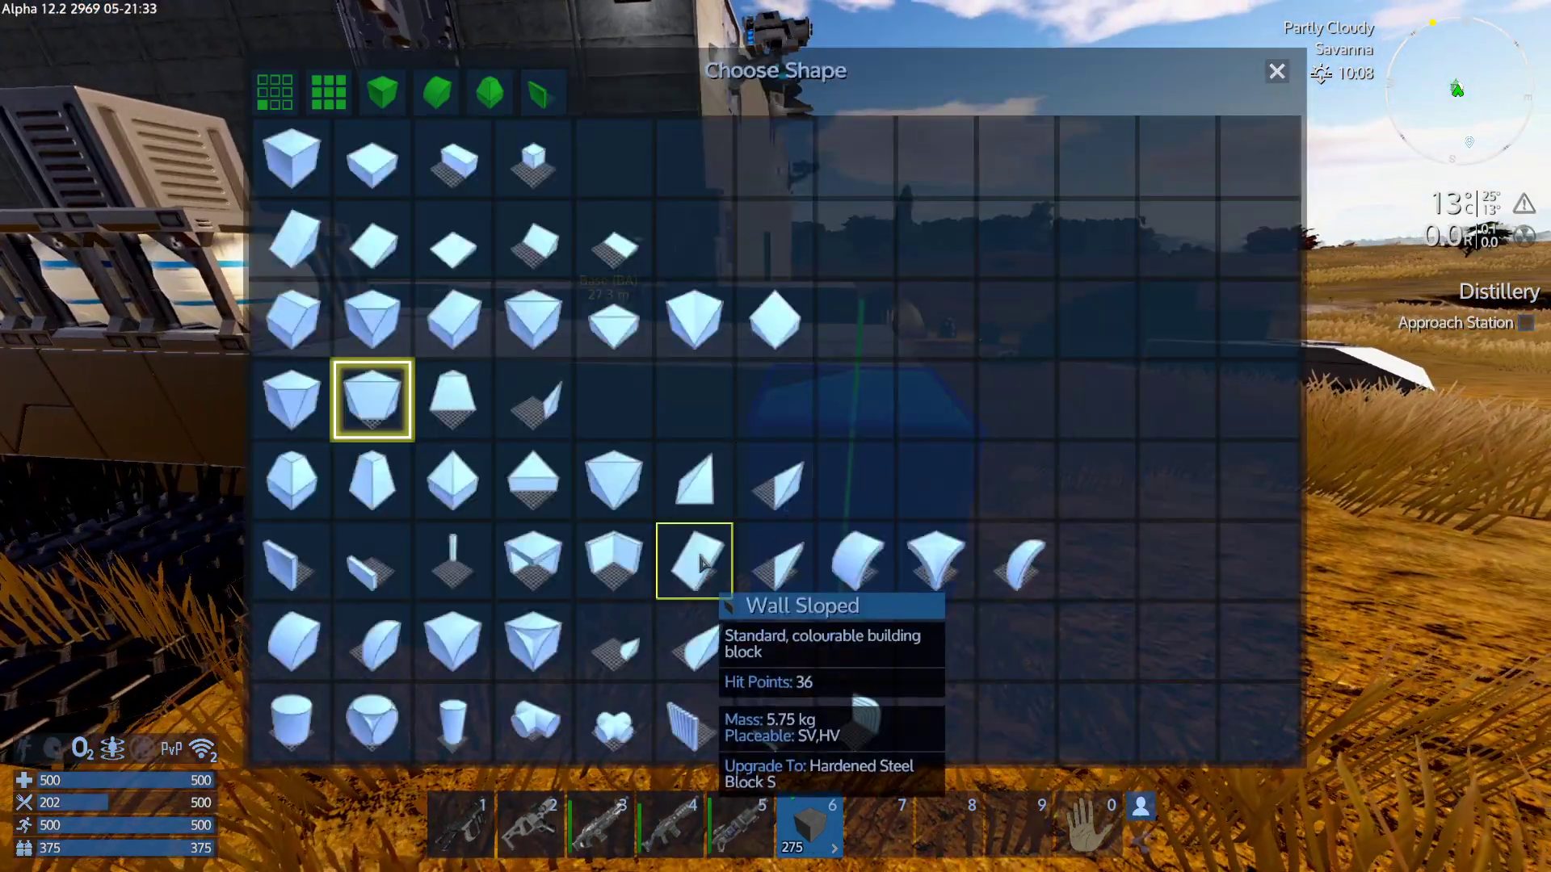
pyautogui.click(695, 560)
pyautogui.press('Insert')
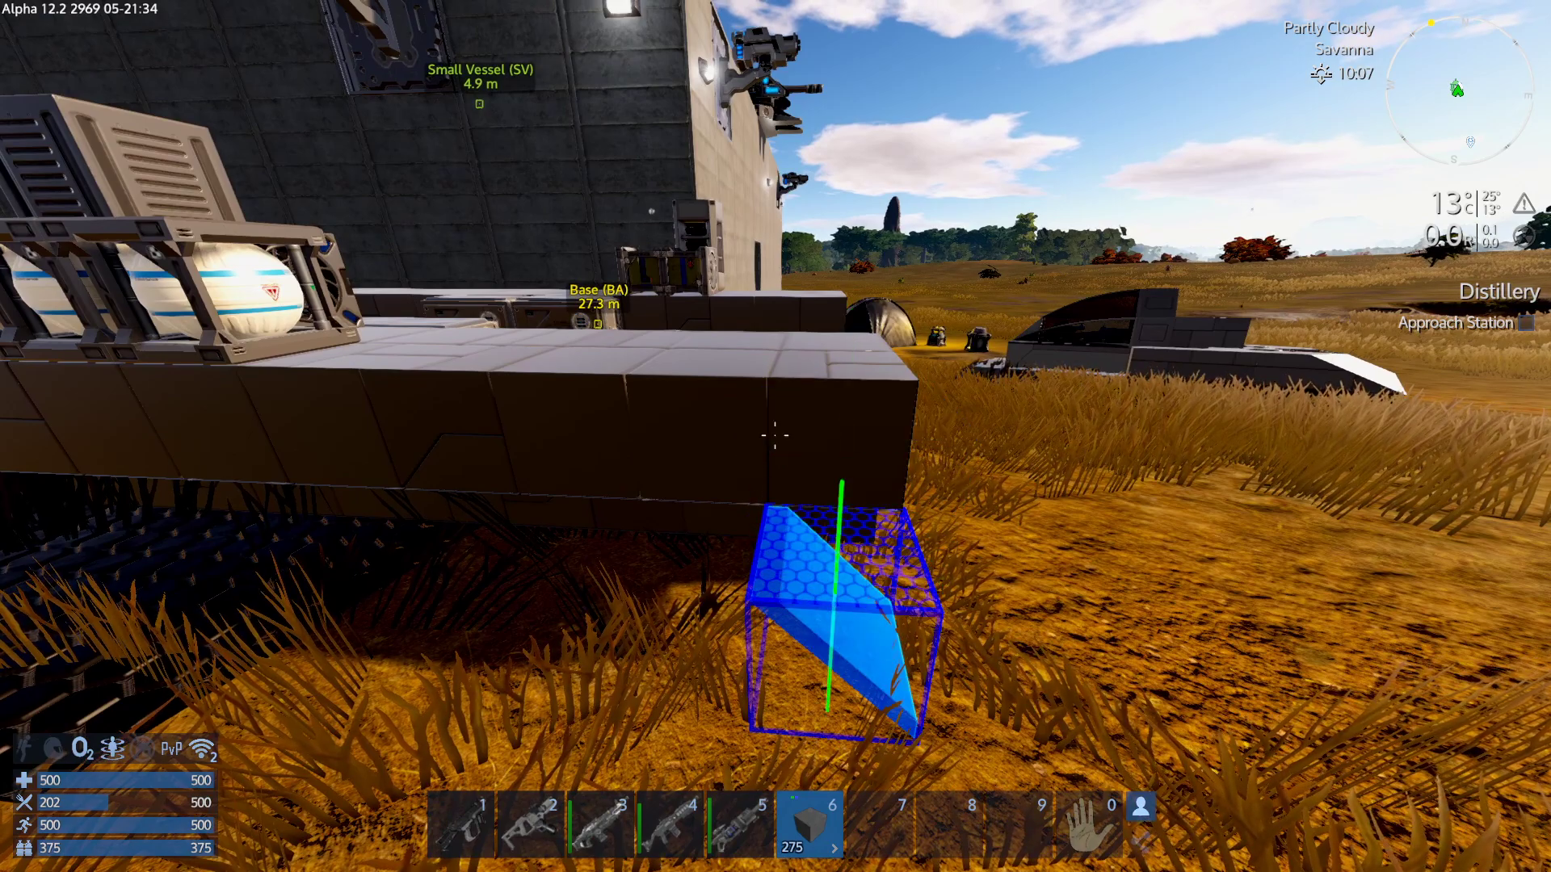
pyautogui.press('Insert')
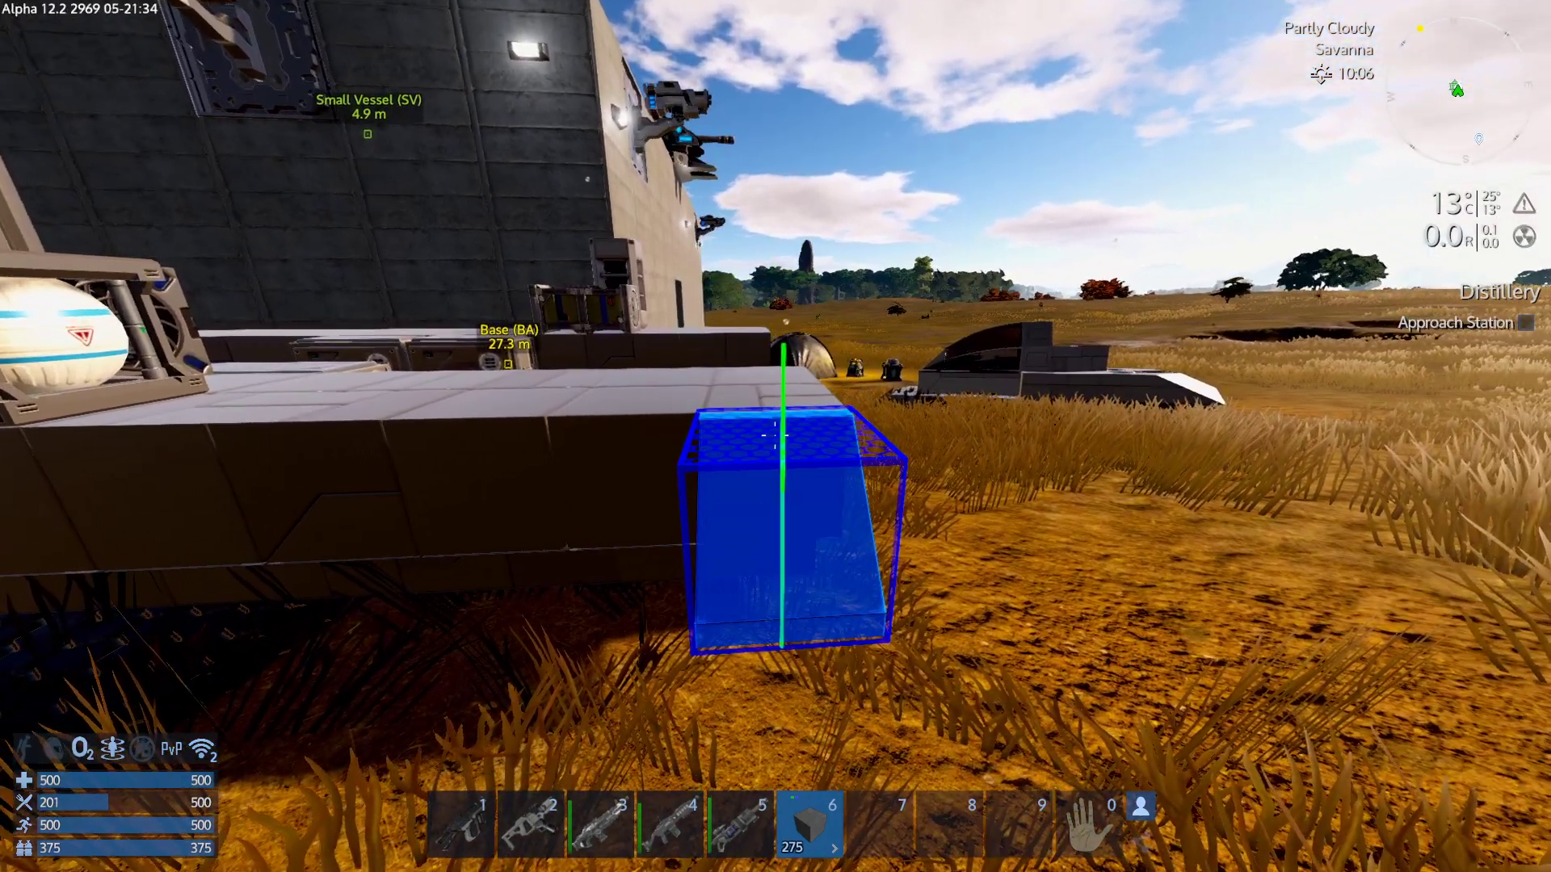
# Place four Ramp Round C blocks, curve facing outward, along the hull end.
pyautogui.rightClick(776, 436)
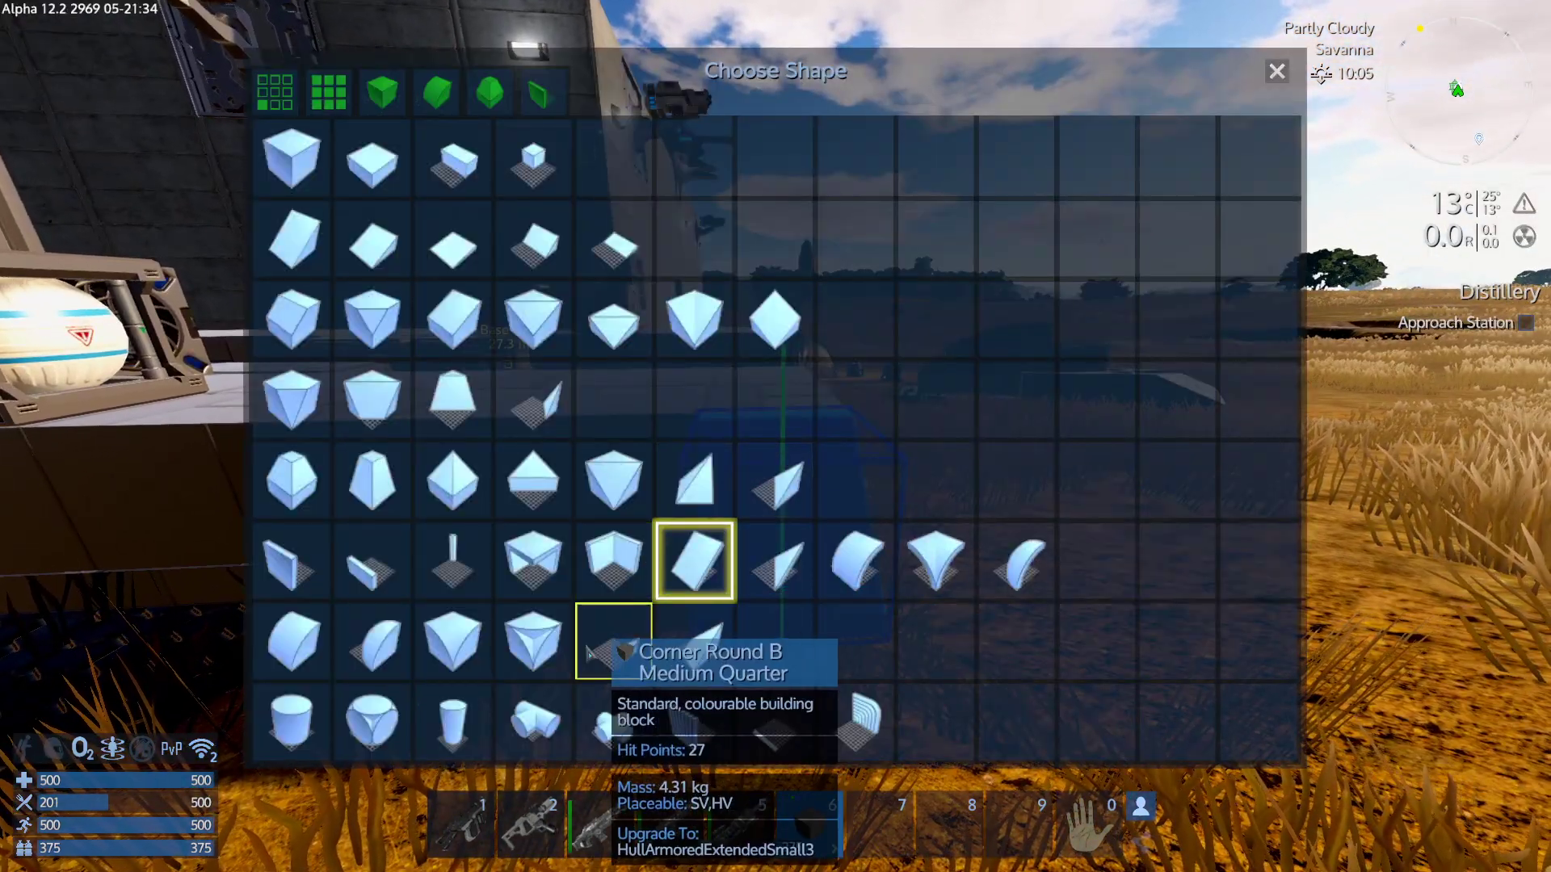
pyautogui.click(437, 92)
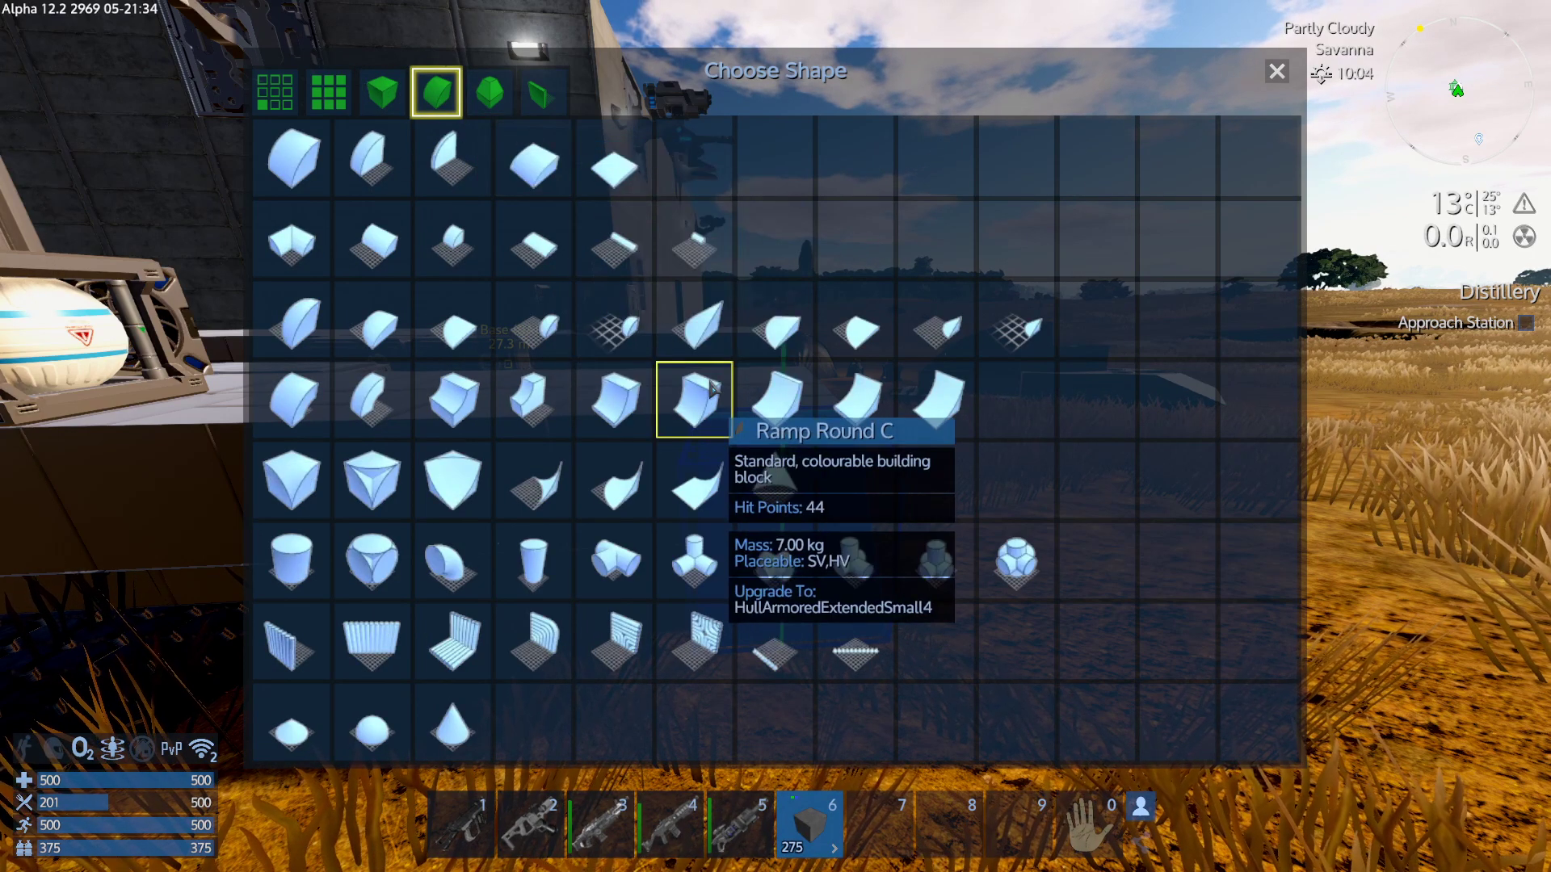
pyautogui.click(776, 400)
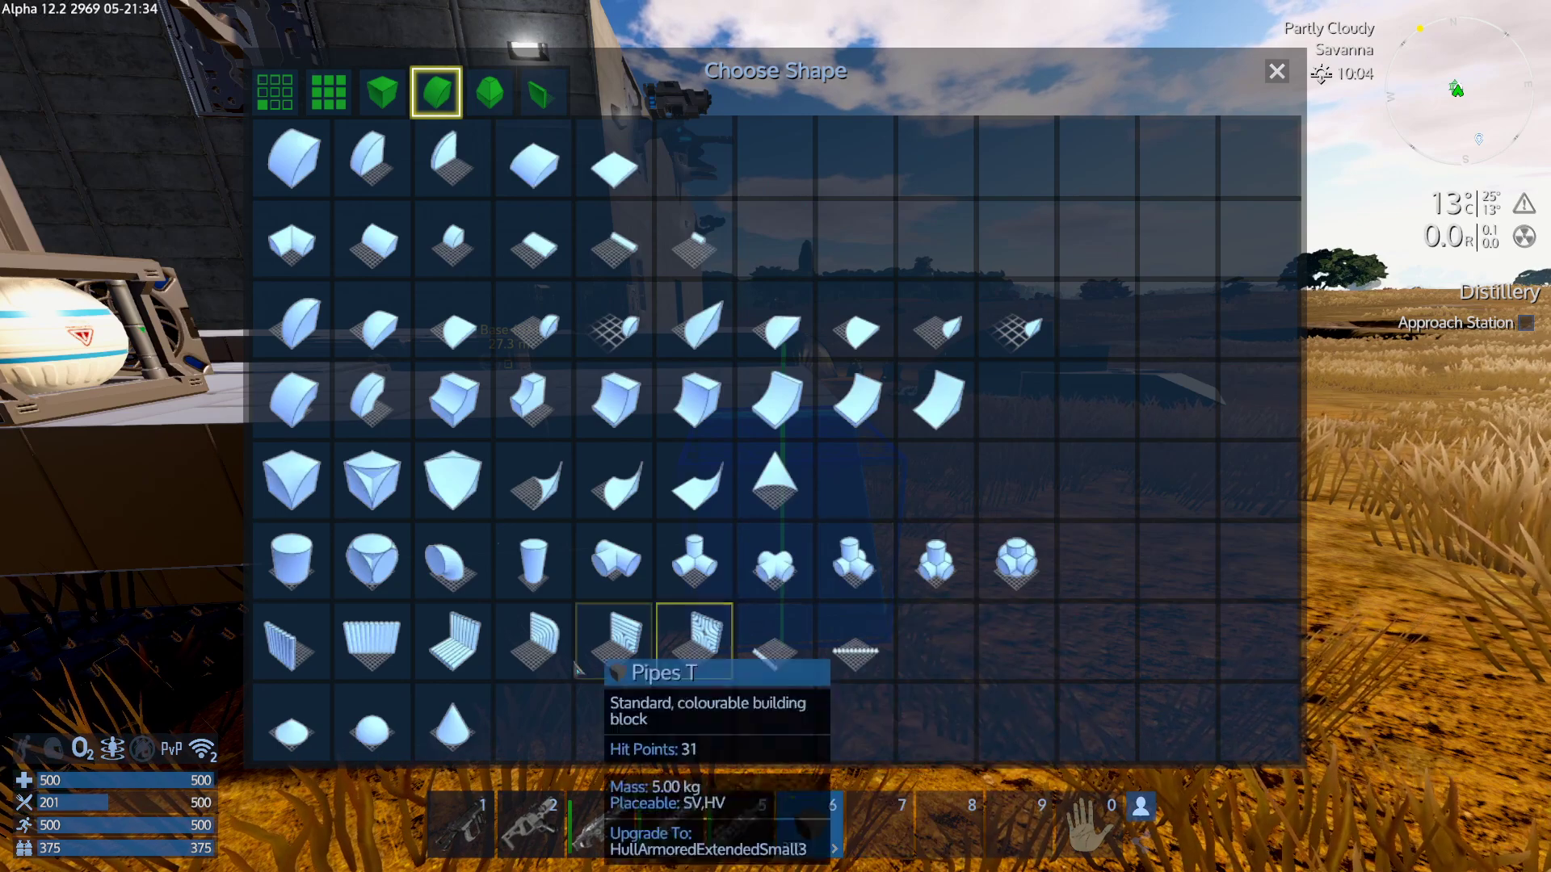
pyautogui.click(370, 158)
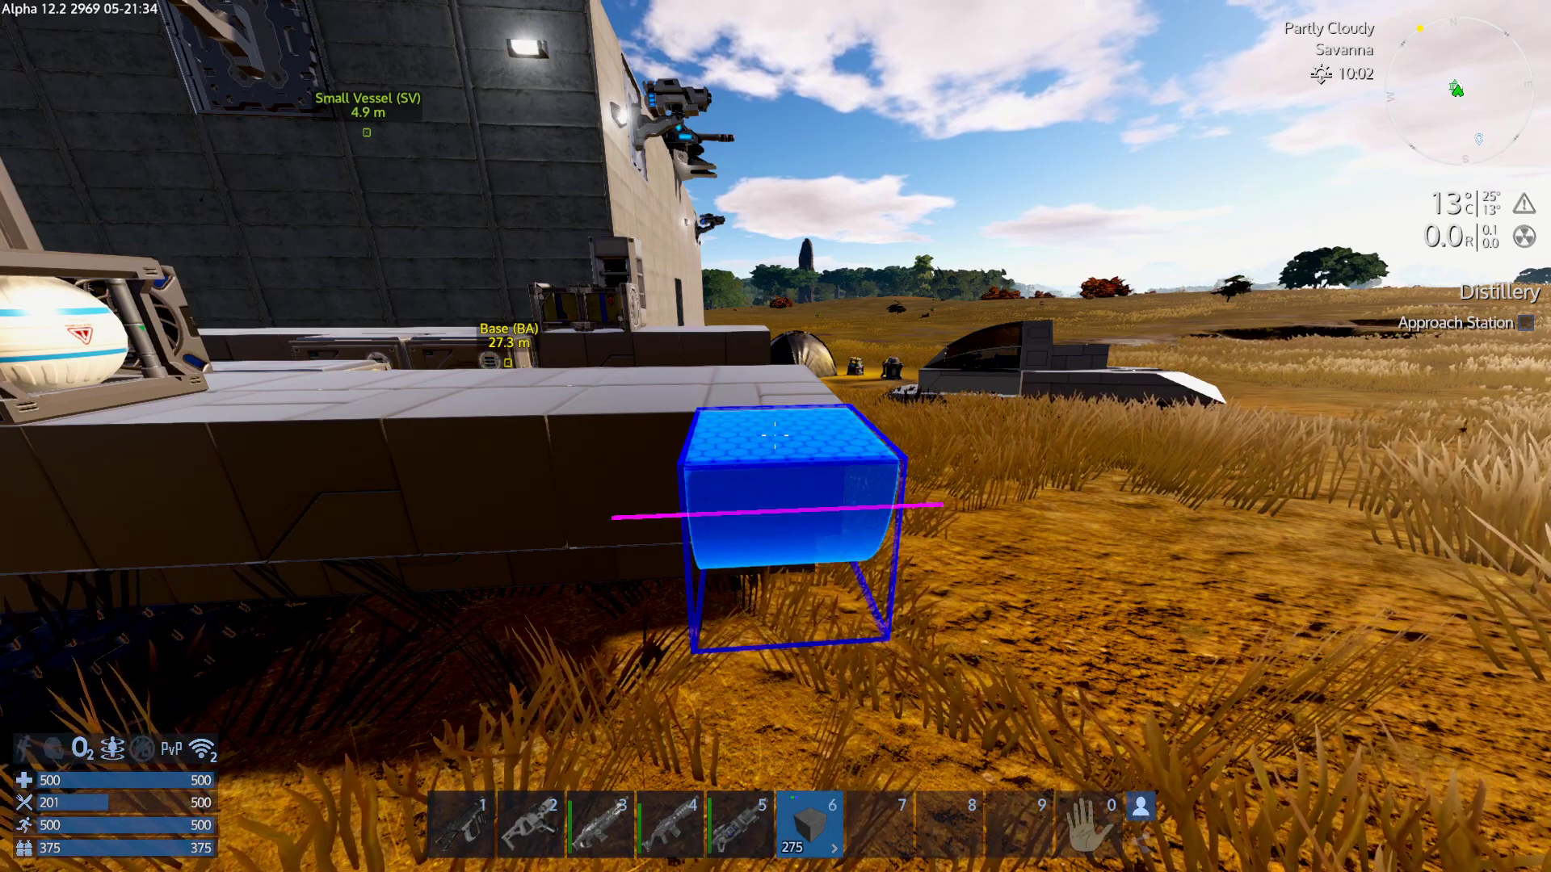
pyautogui.press('pagedown')
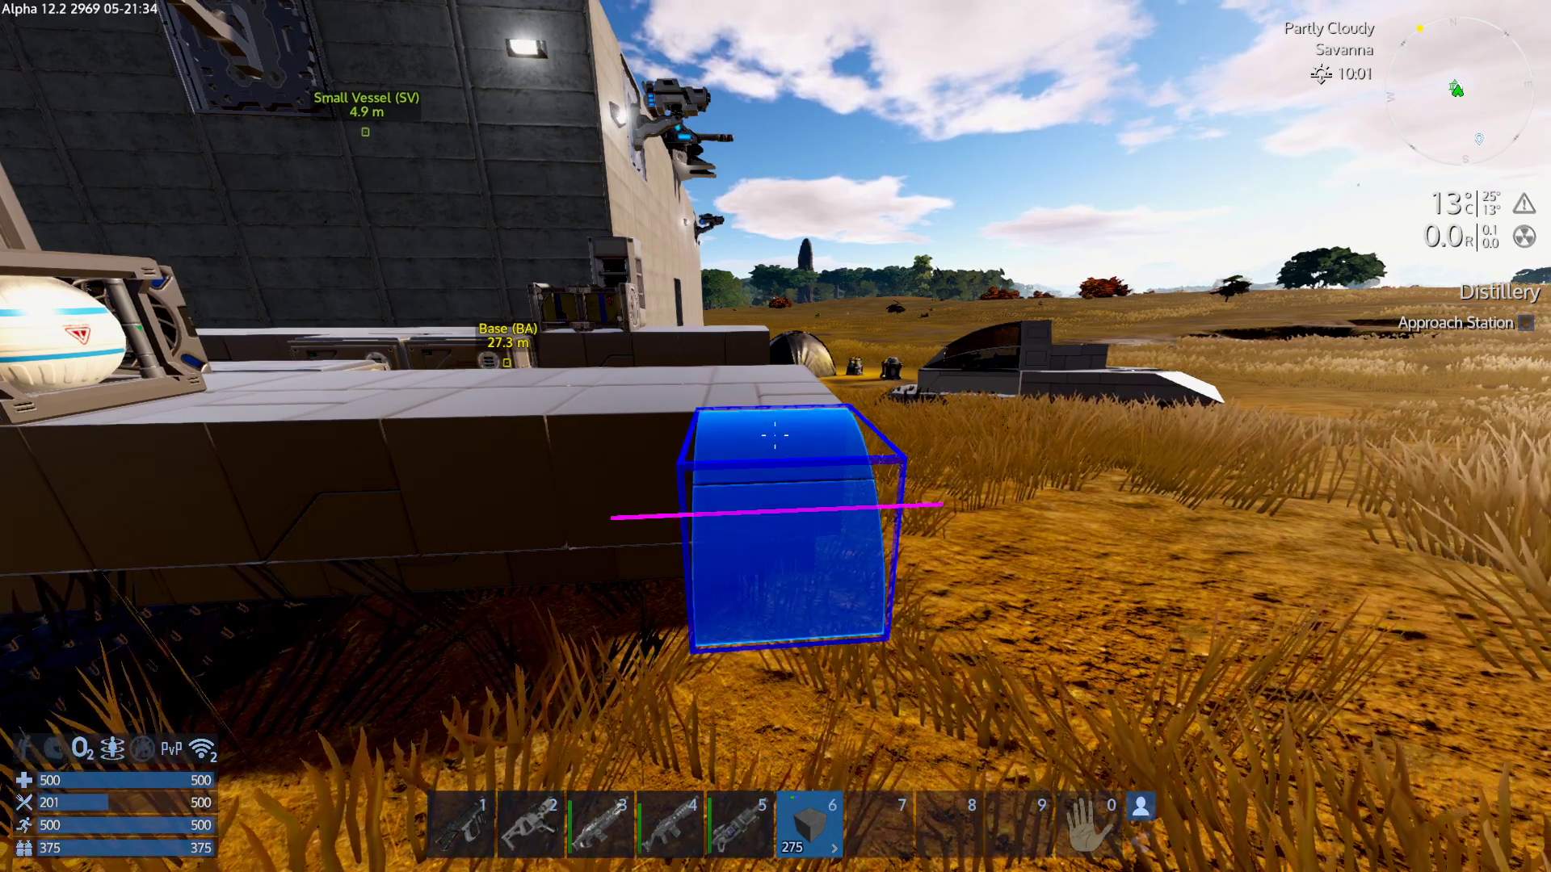
pyautogui.click(776, 436)
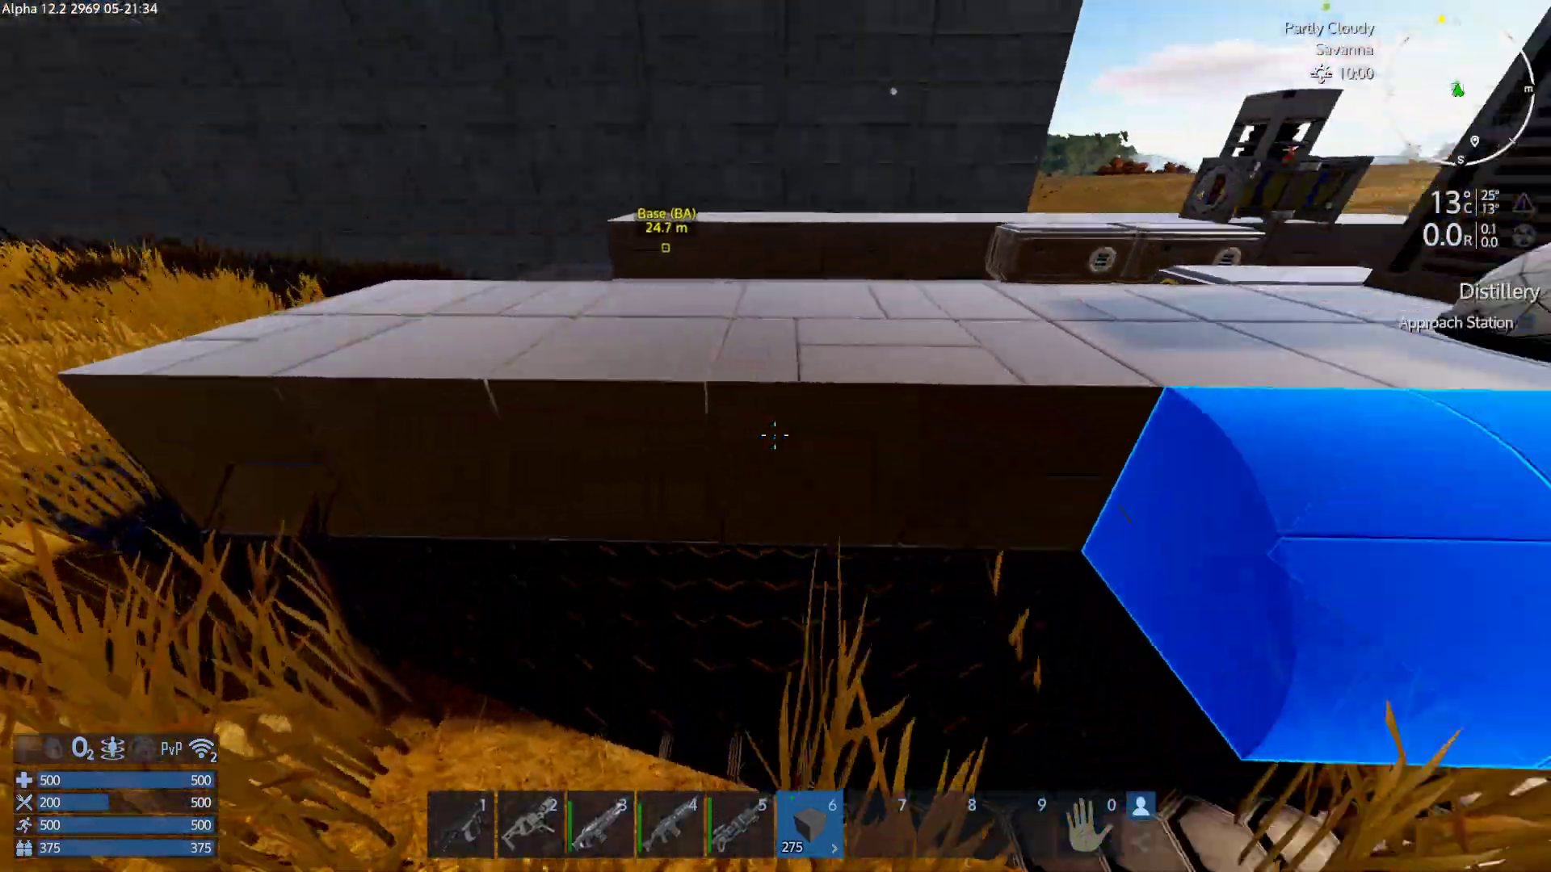
pyautogui.click(775, 436)
pyautogui.click(775, 436)
pyautogui.click(775, 437)
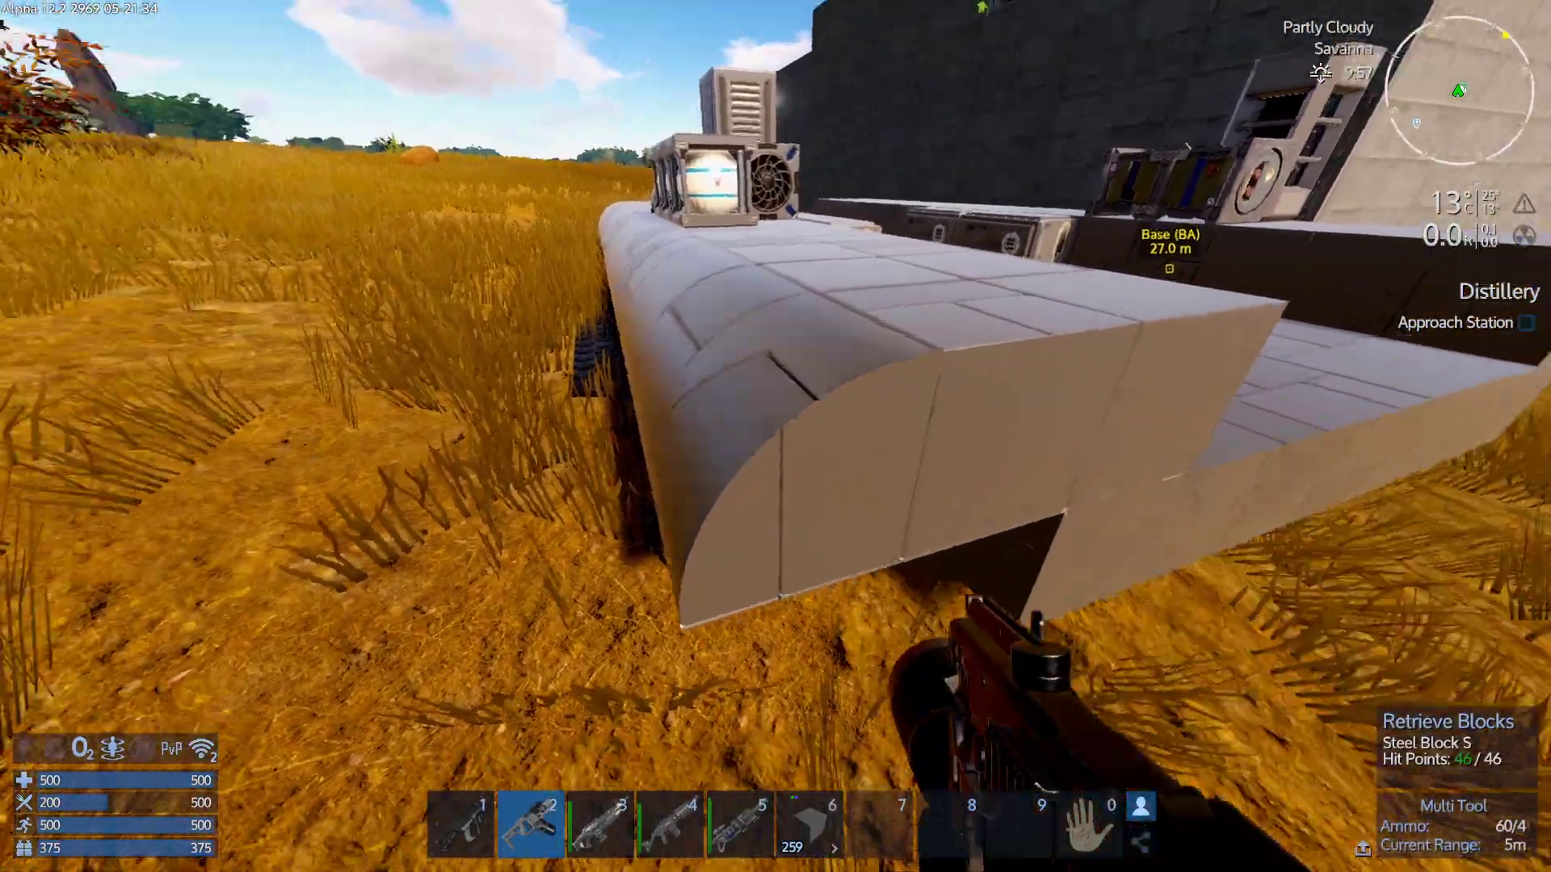
# Remove two steel blocks at the hull end and start a run of plain Cube blocks.
pyautogui.click(776, 436)
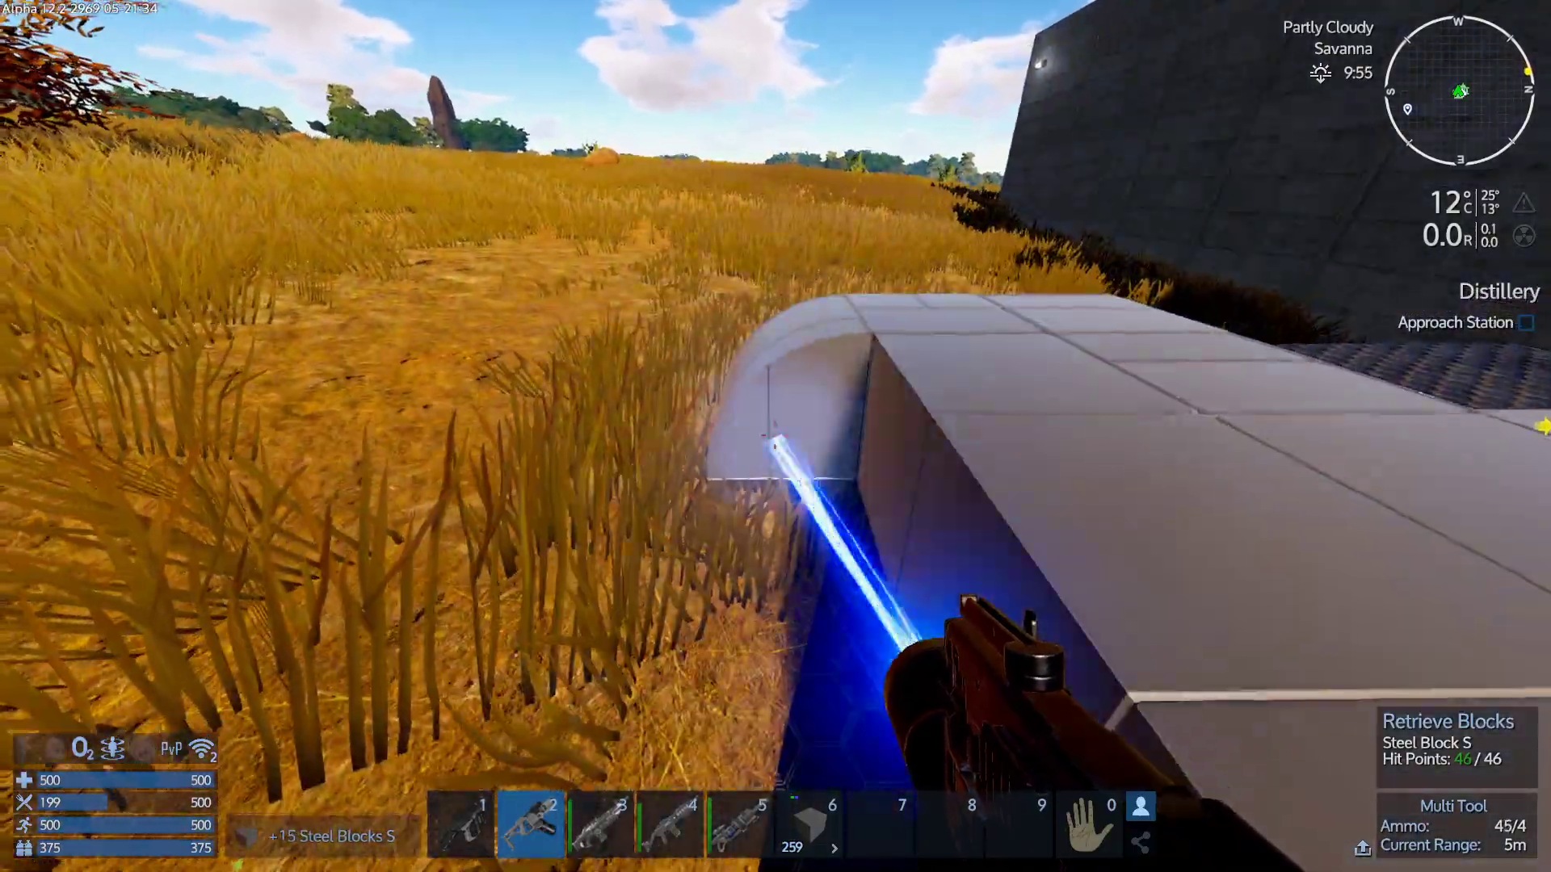
pyautogui.press('6')
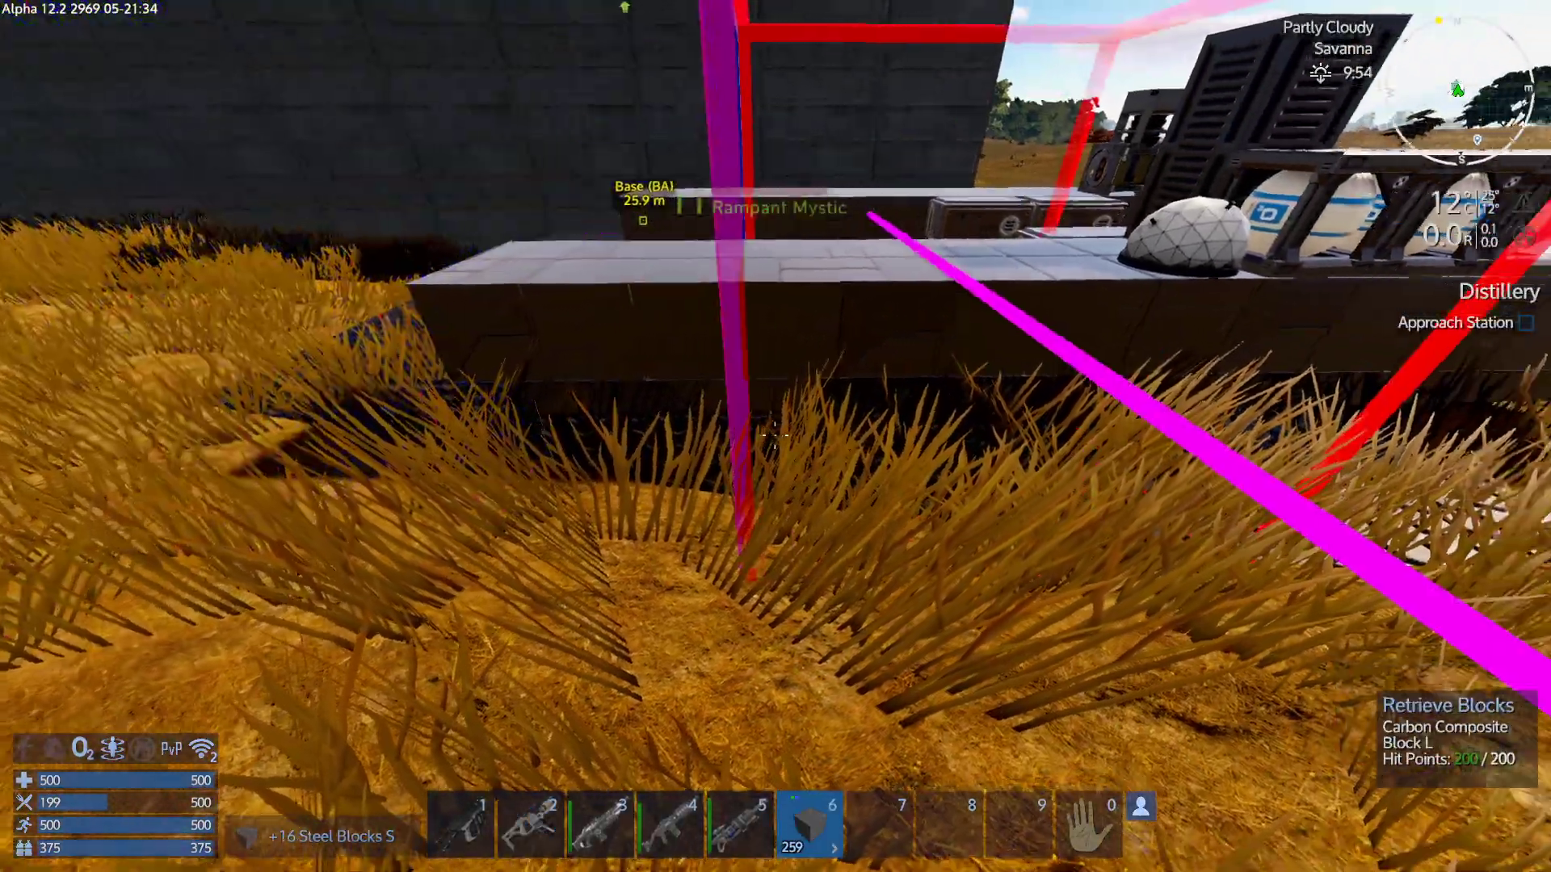
pyautogui.rightClick(775, 436)
pyautogui.click(382, 95)
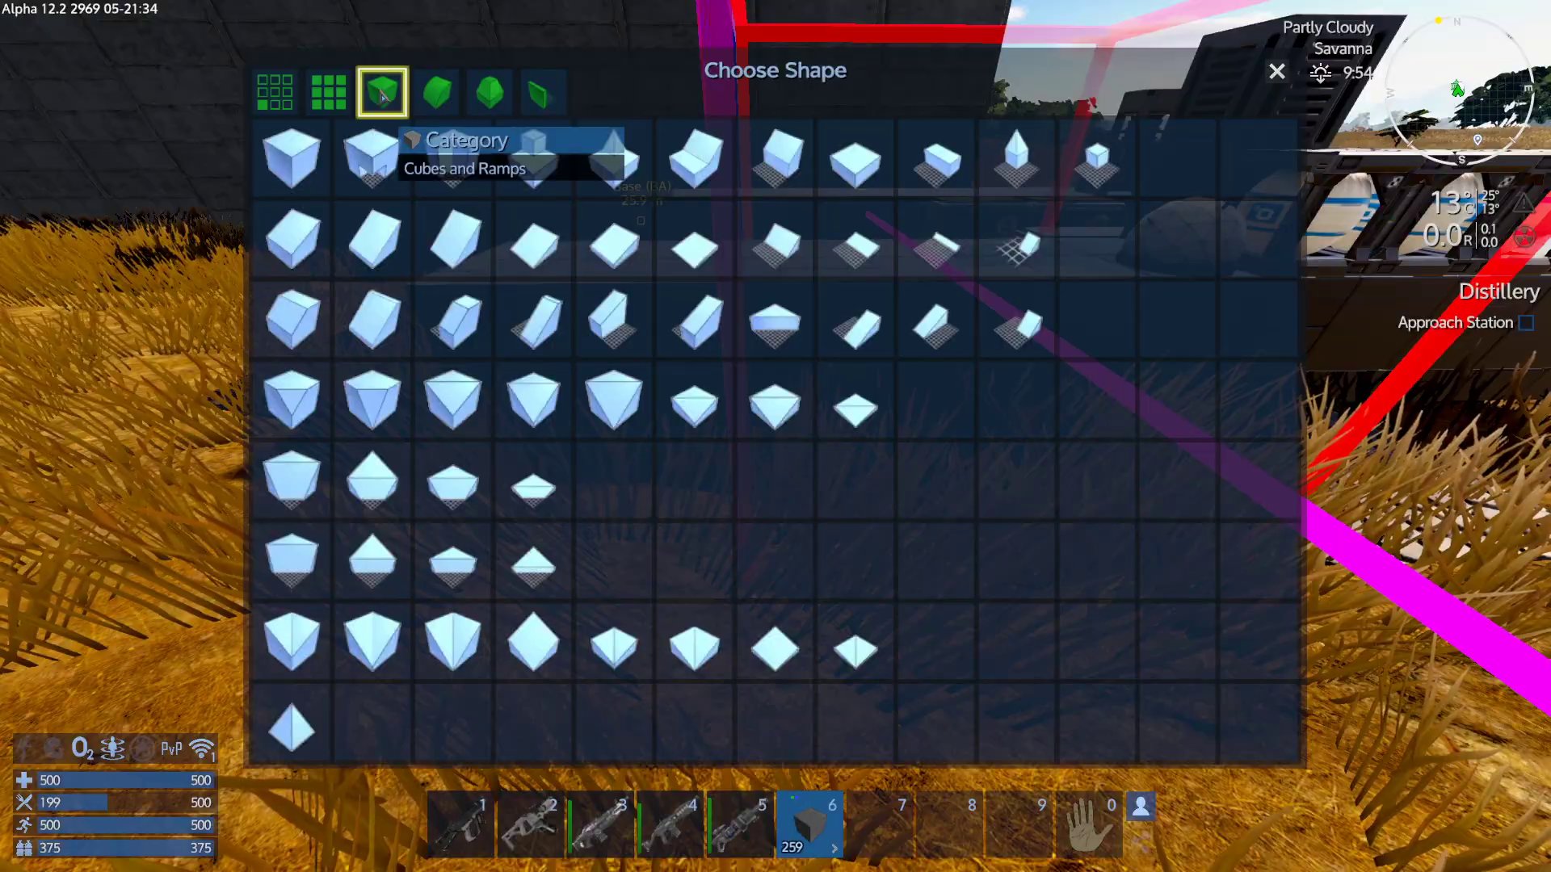
pyautogui.click(292, 157)
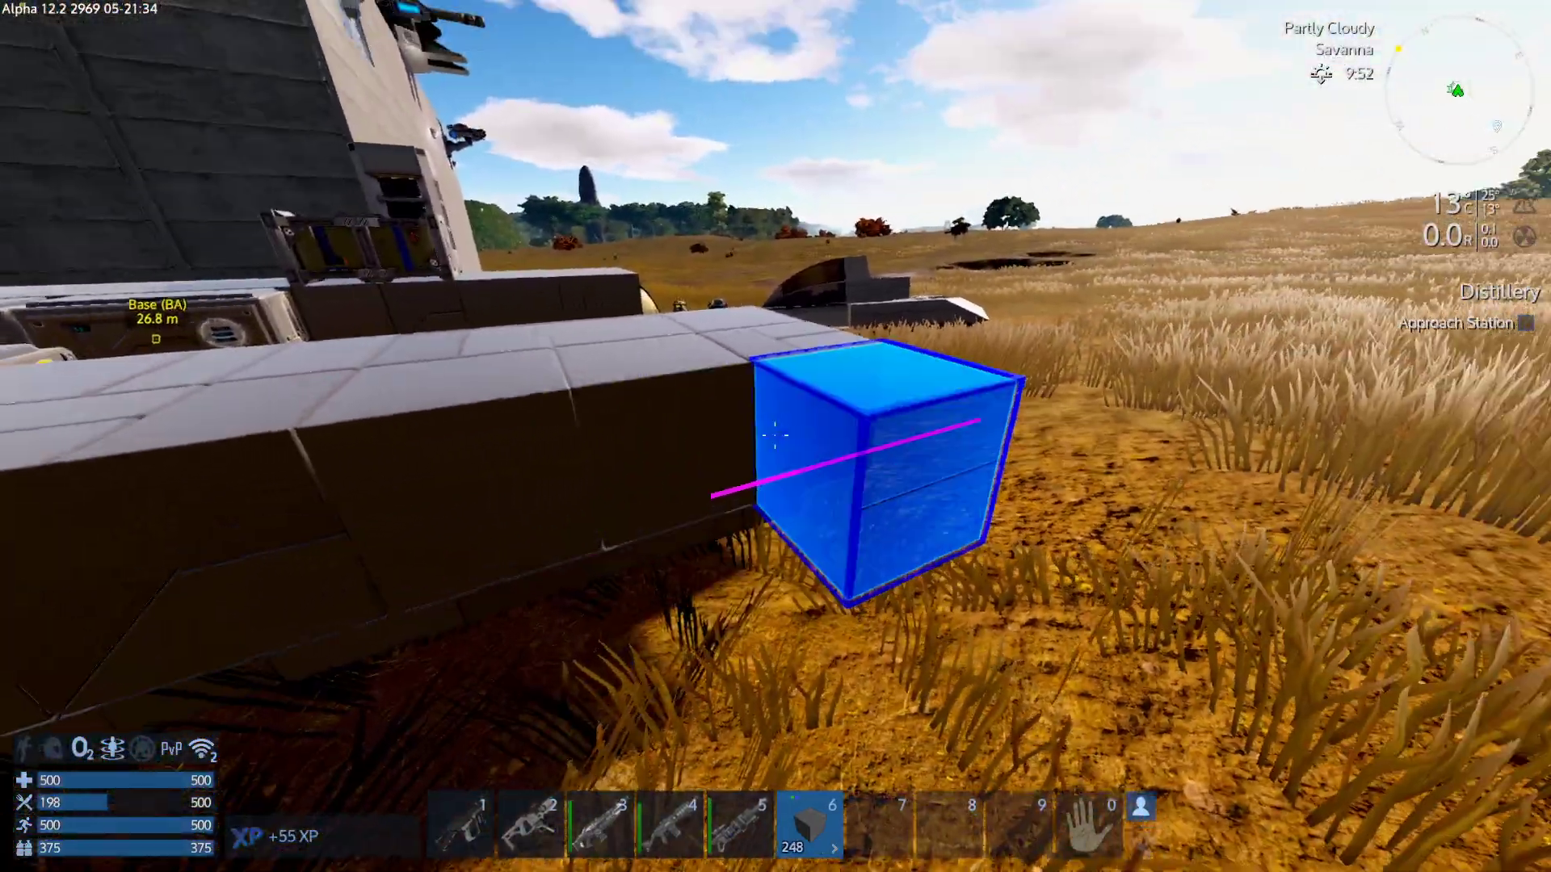
pyautogui.click(775, 436)
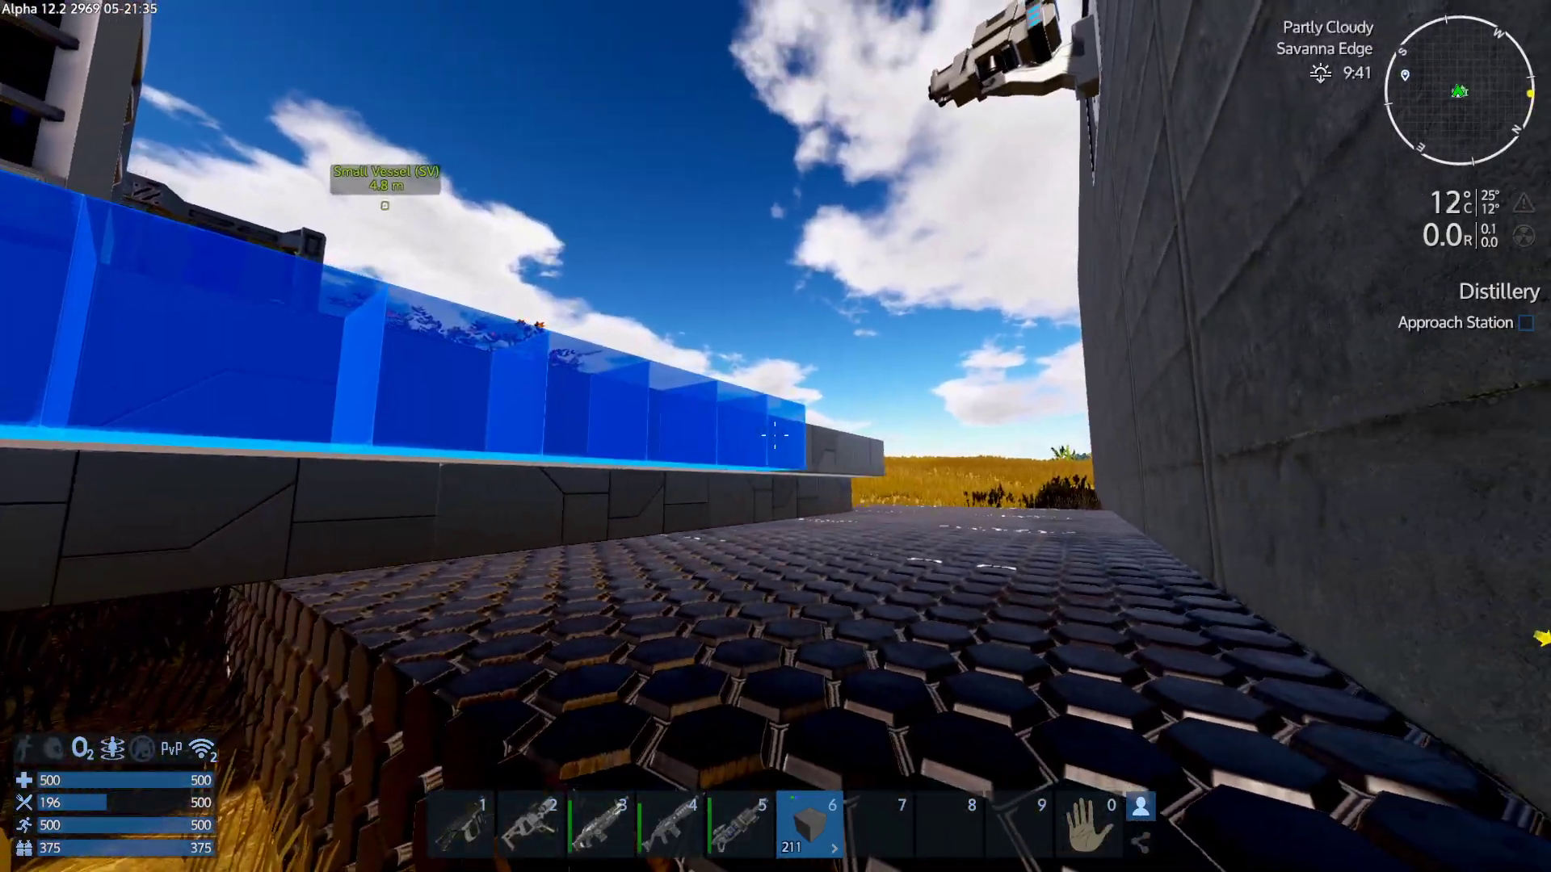
# Lay Cube rows along the hull edge: a five-block row, a single block, then four more.
pyautogui.click(776, 437)
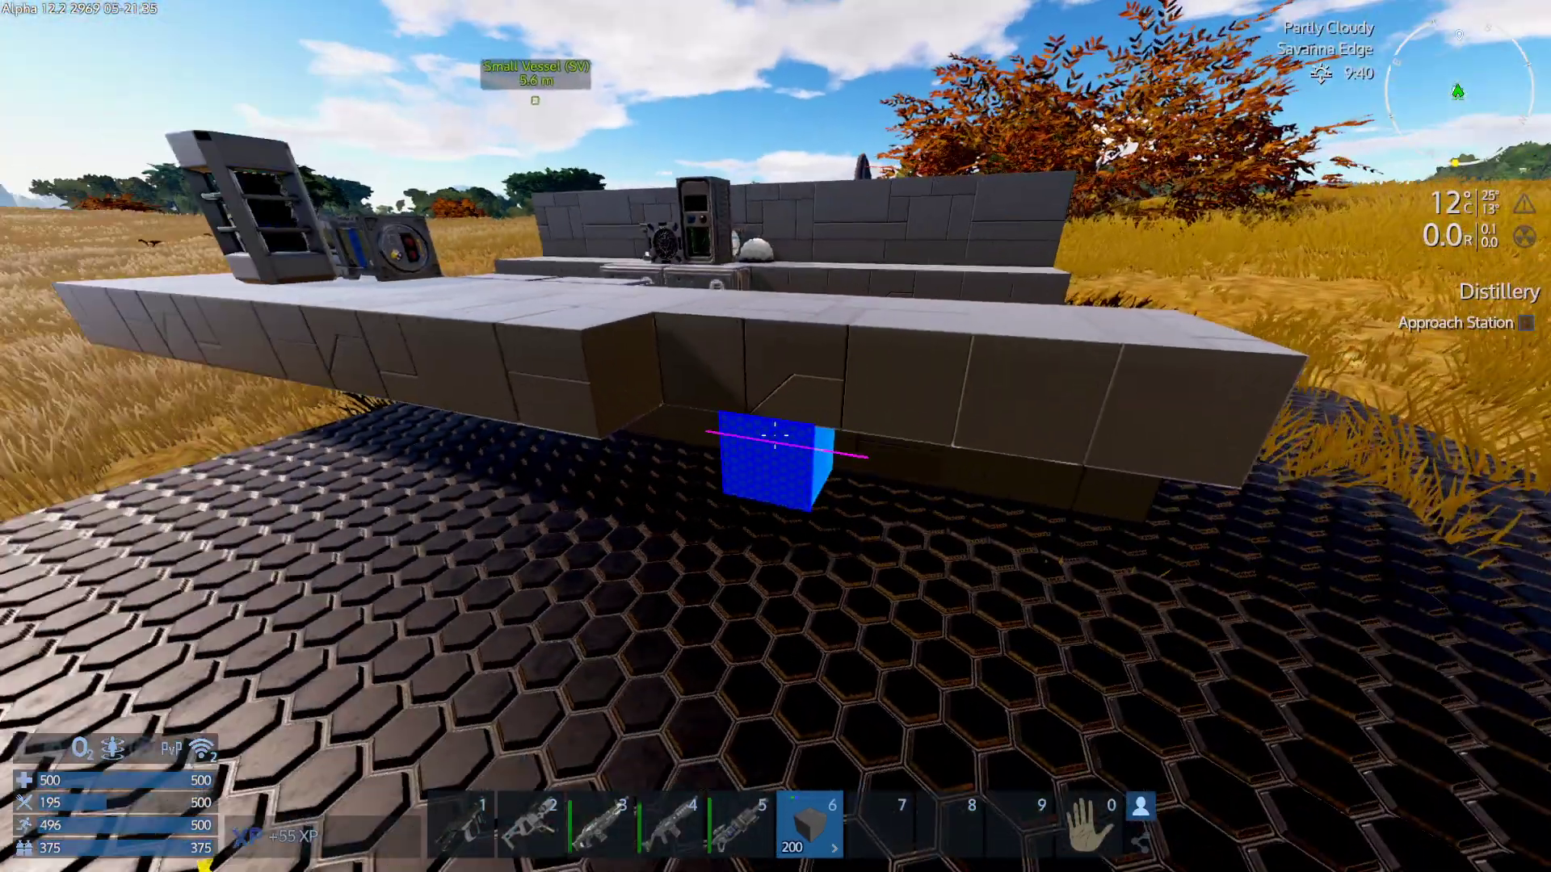
pyautogui.click(776, 437)
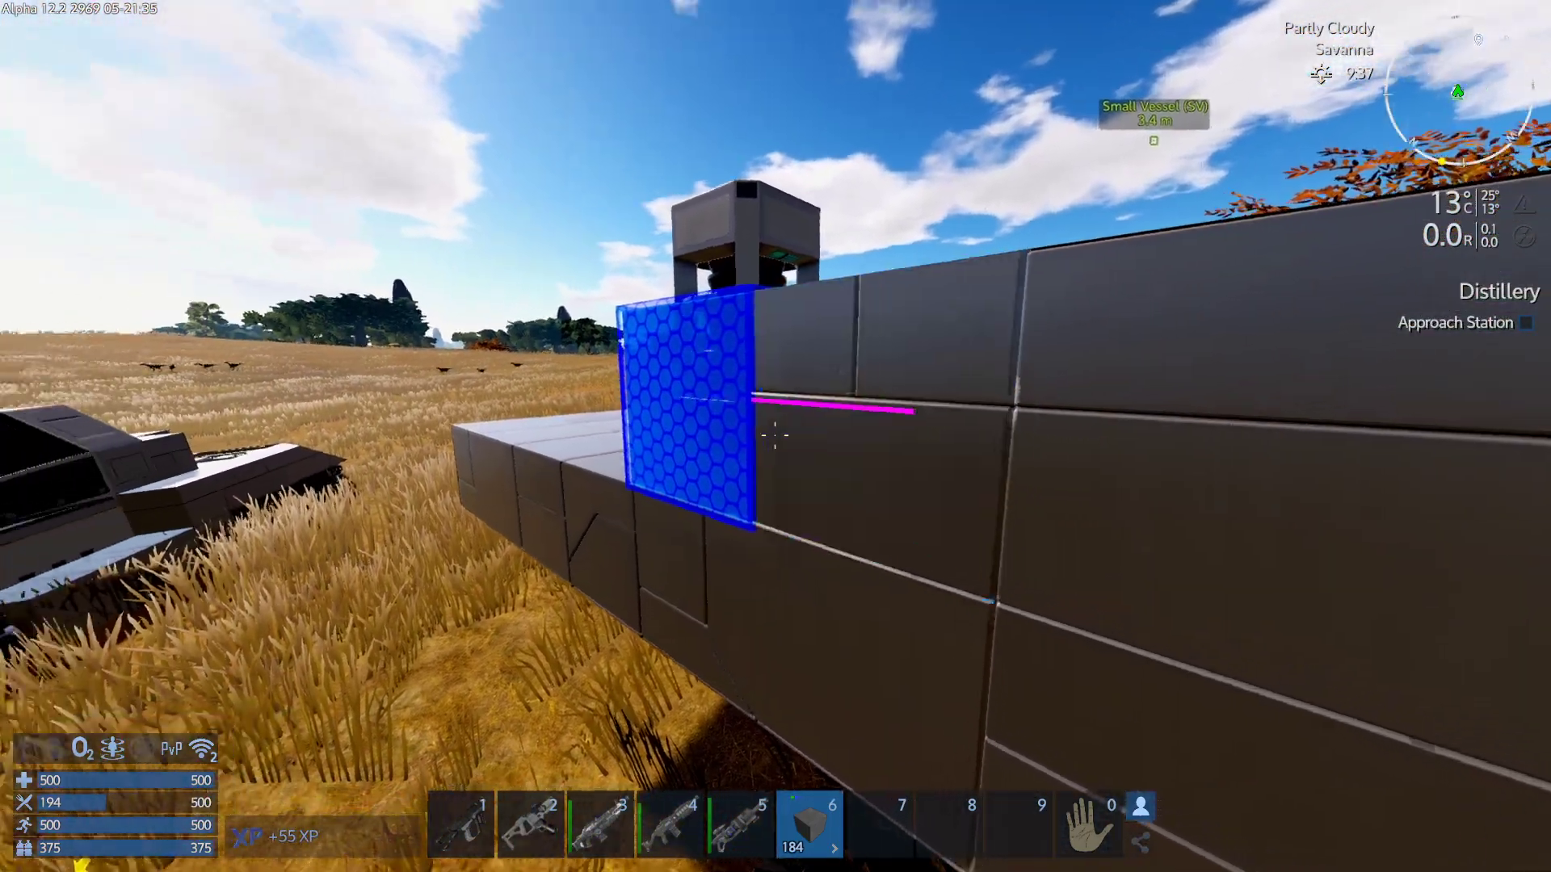
pyautogui.click(775, 437)
pyautogui.rightClick(777, 436)
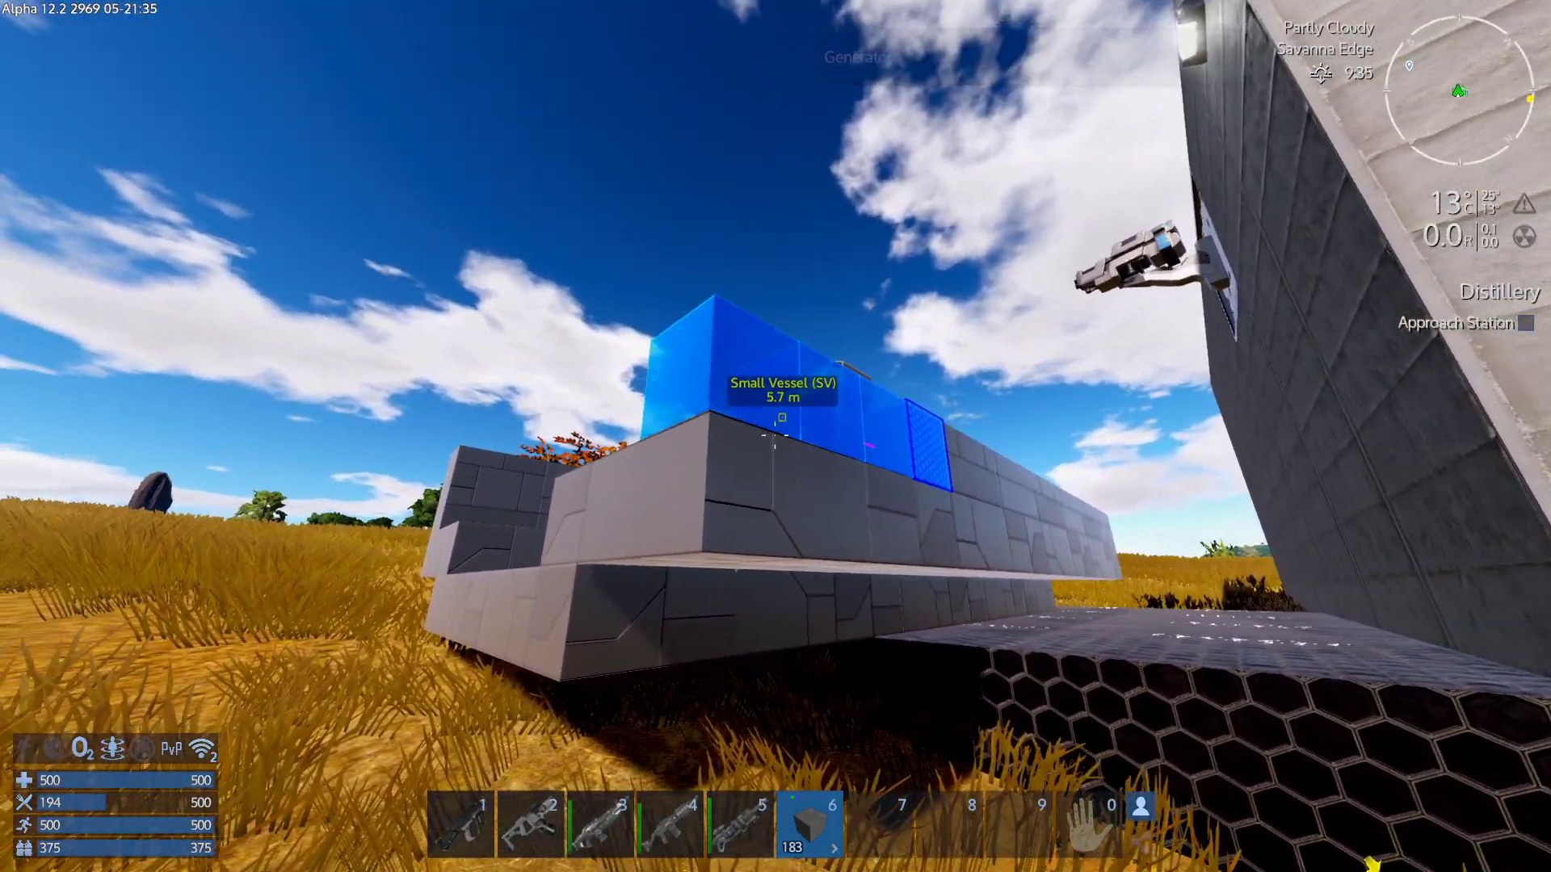
pyautogui.click(776, 436)
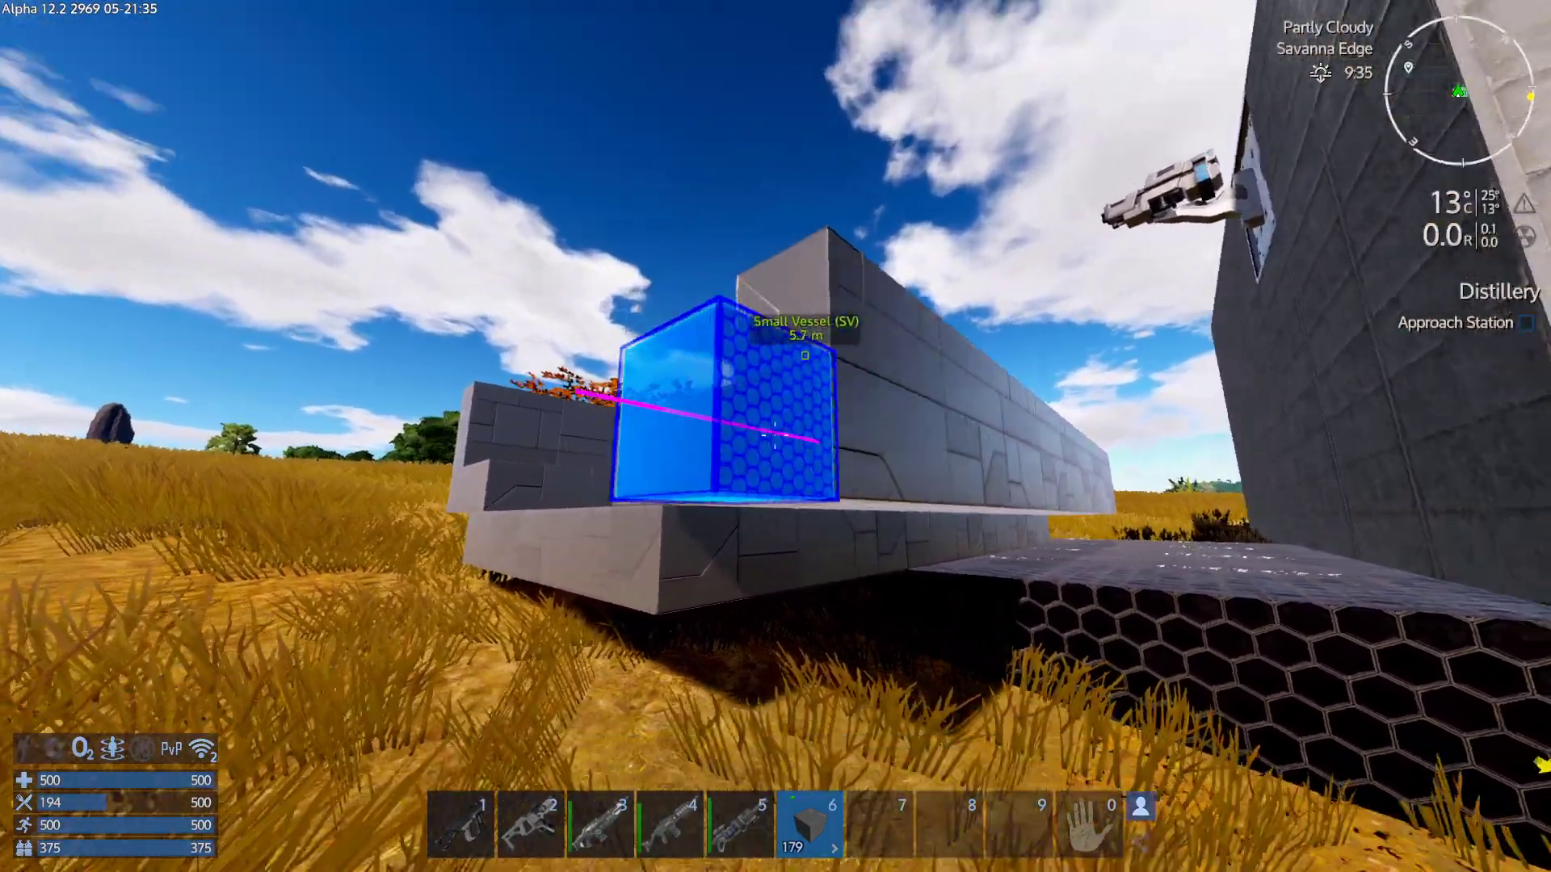
pyautogui.click(776, 436)
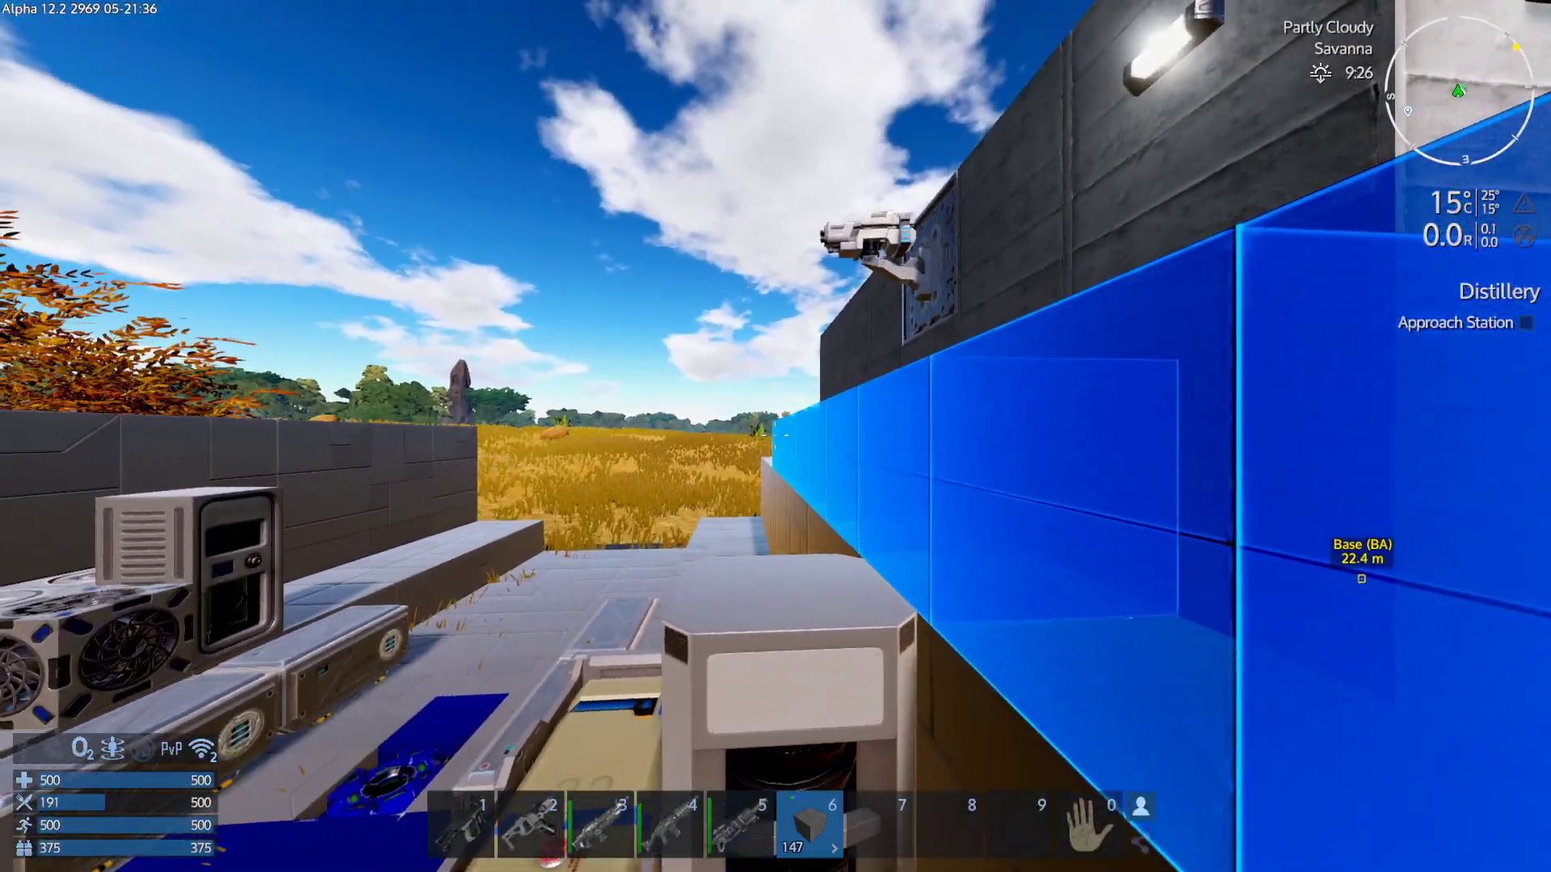
# Add a tall wall section and four more Cube blocks to finish this side wall.
pyautogui.click(775, 437)
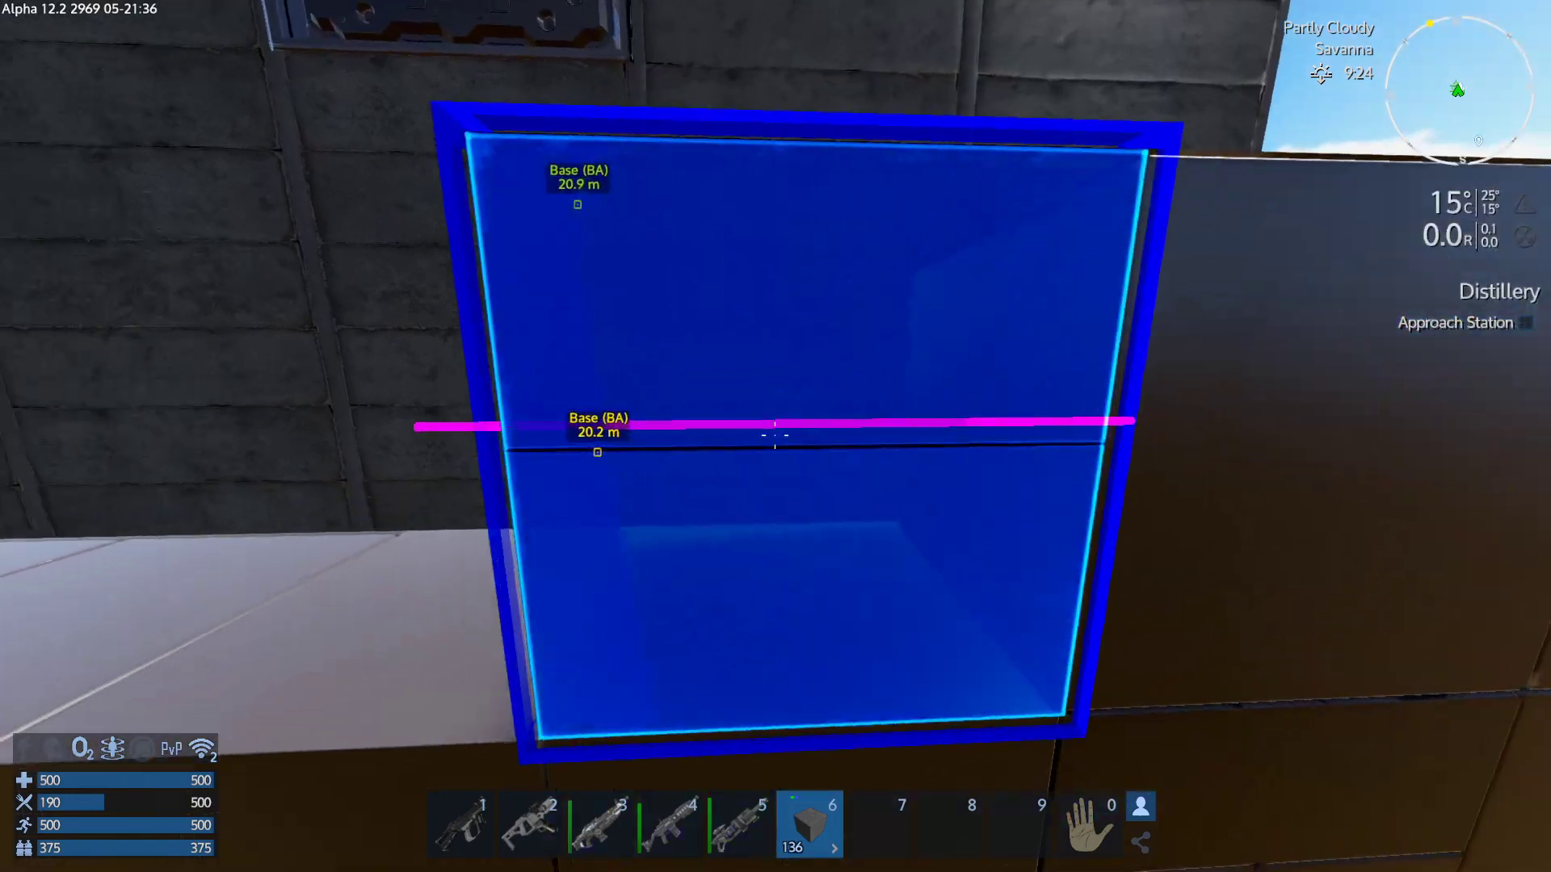
pyautogui.click(776, 436)
pyautogui.rightClick(775, 436)
pyautogui.click(319, 170)
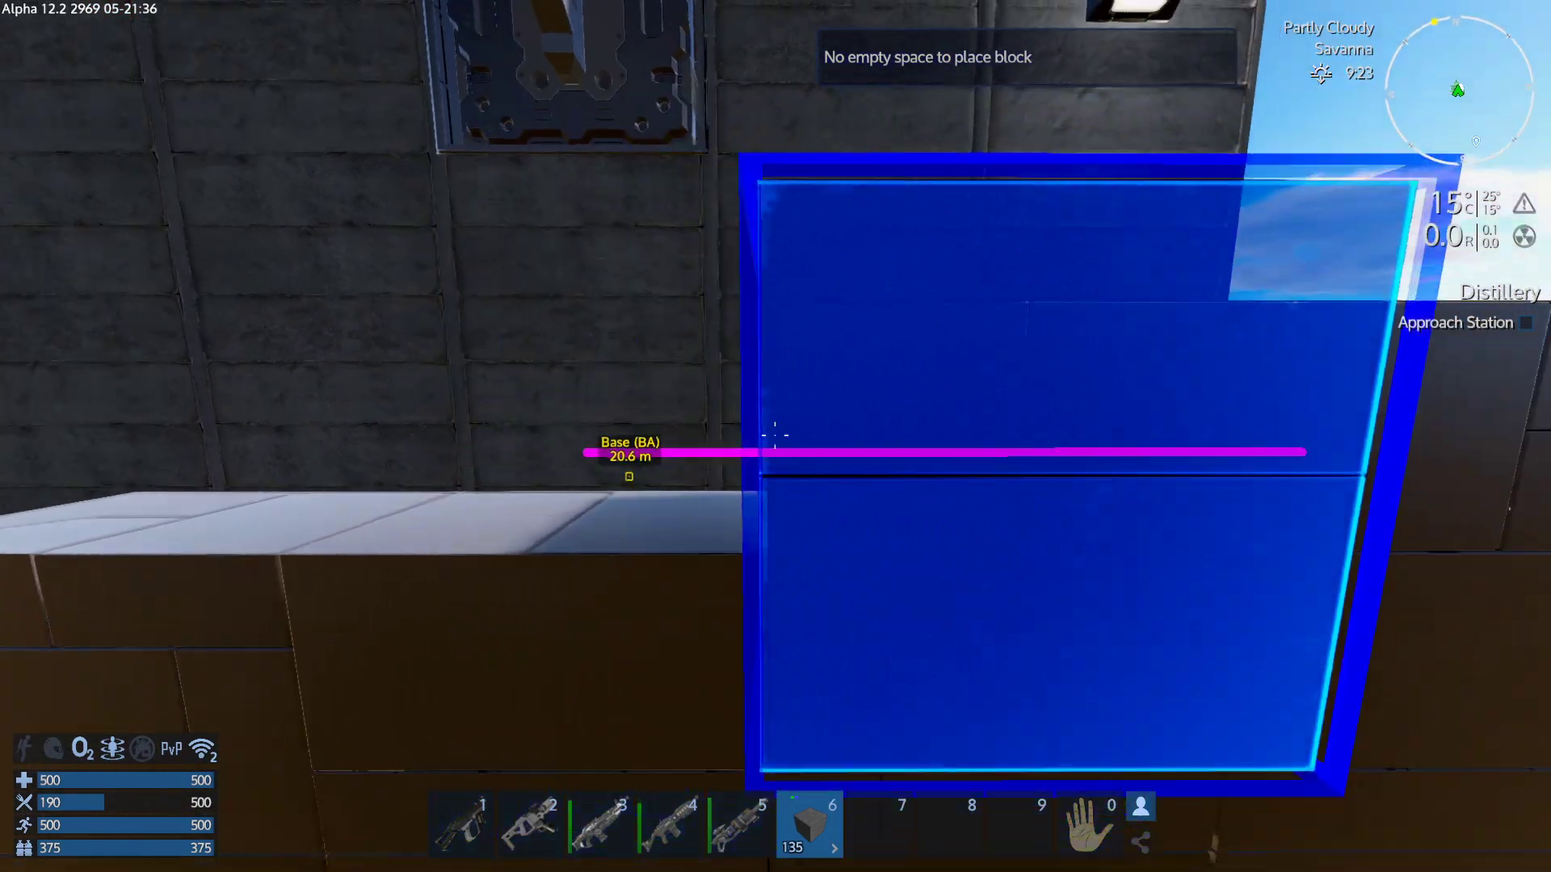
pyautogui.click(775, 436)
pyautogui.click(776, 437)
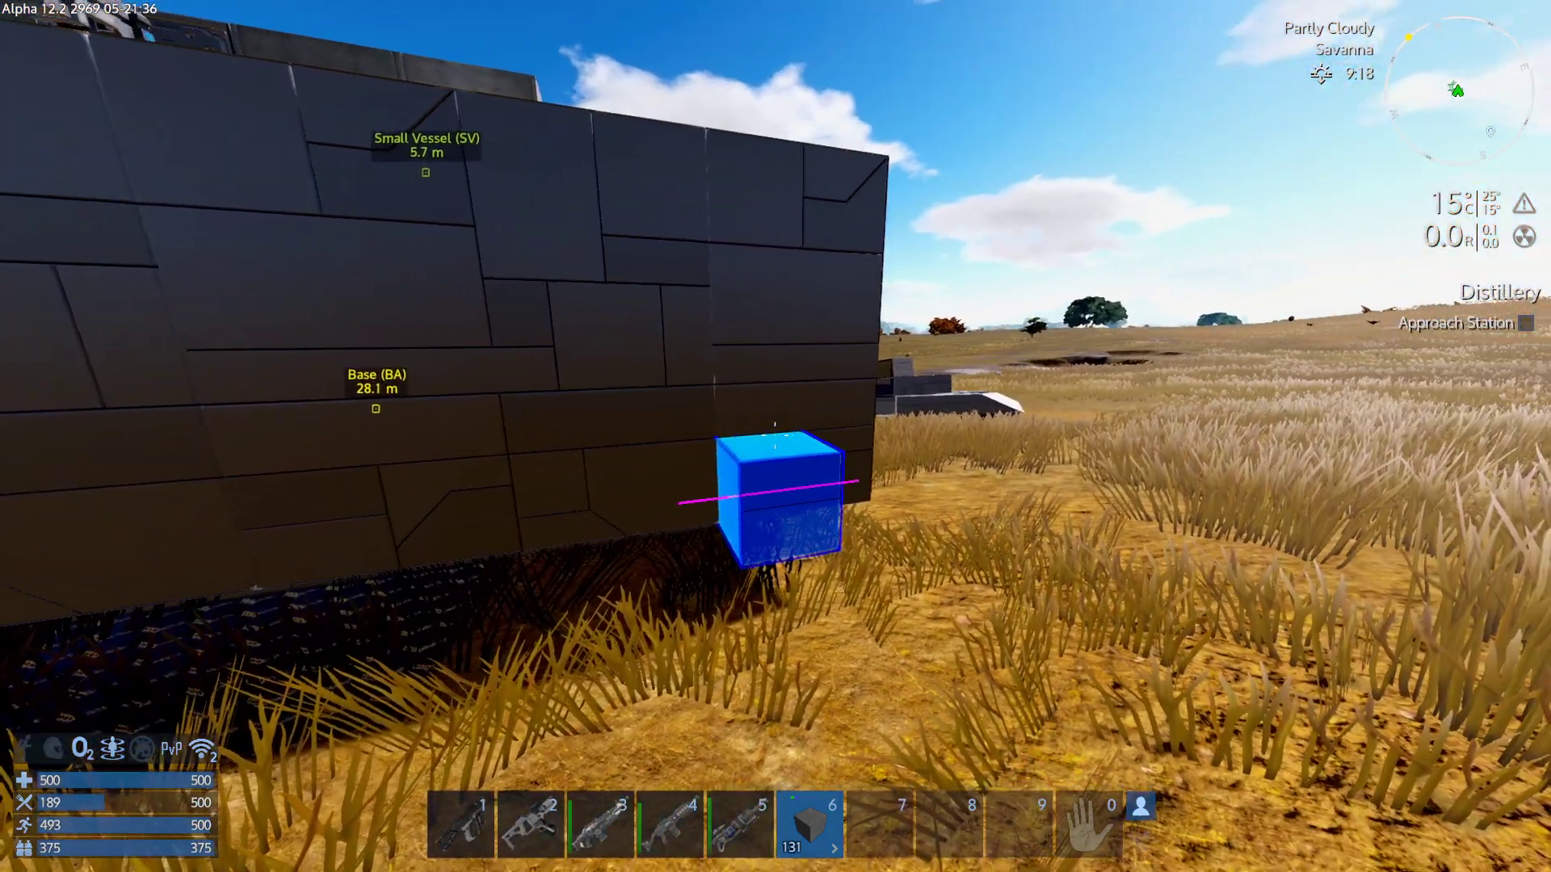
# Try Cube L-Shape and a rotated sloped cube, then settle on the Corner Half A1 shape.
pyautogui.press('pagedown')
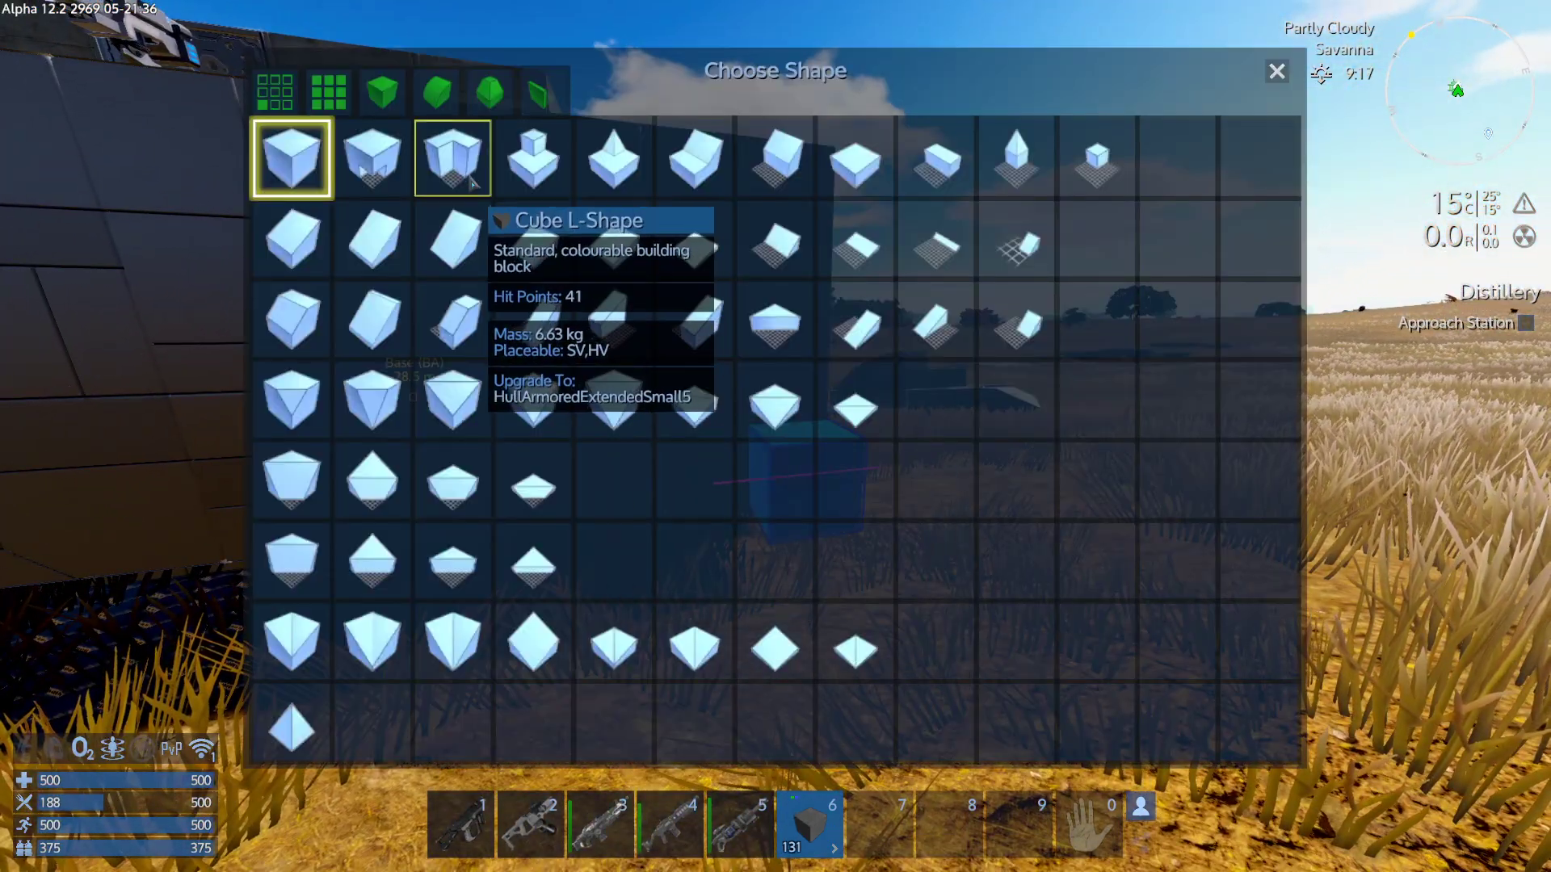
pyautogui.click(455, 243)
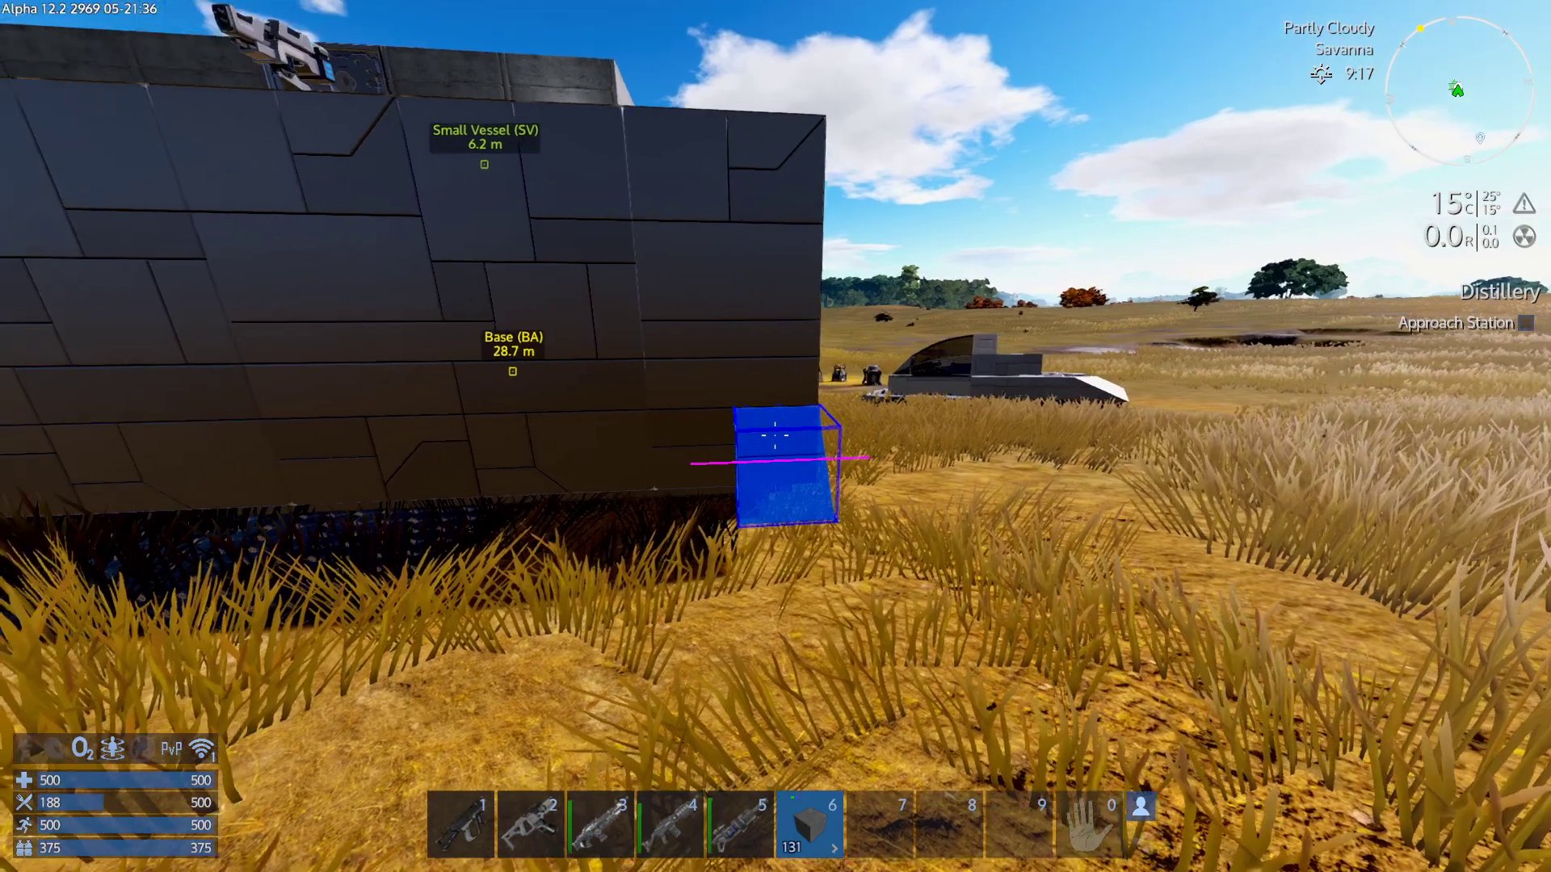
pyautogui.press('pagedown')
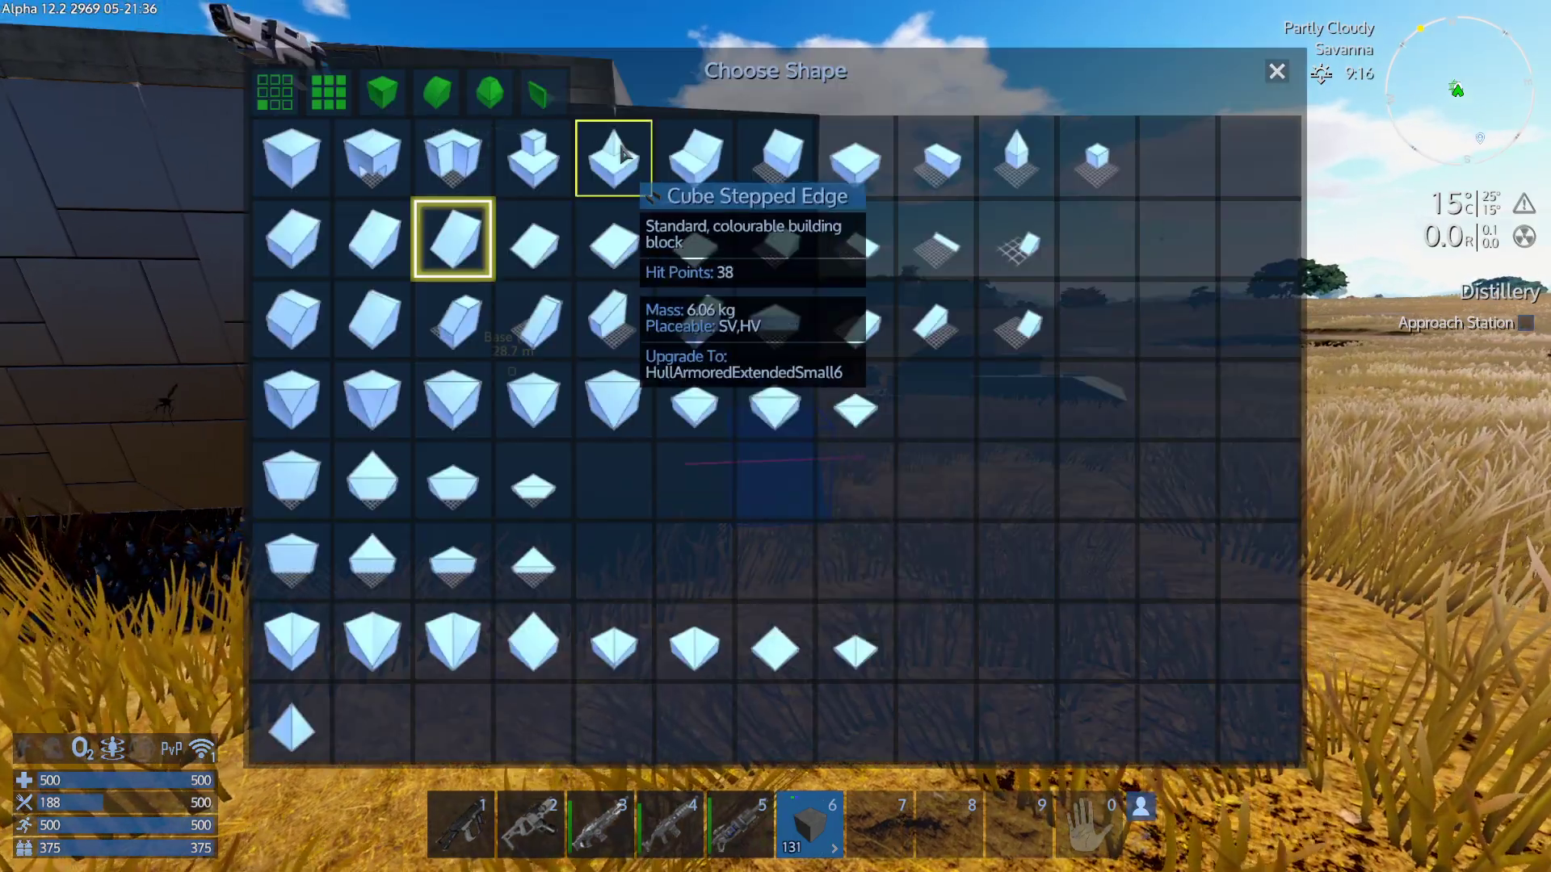
pyautogui.click(609, 159)
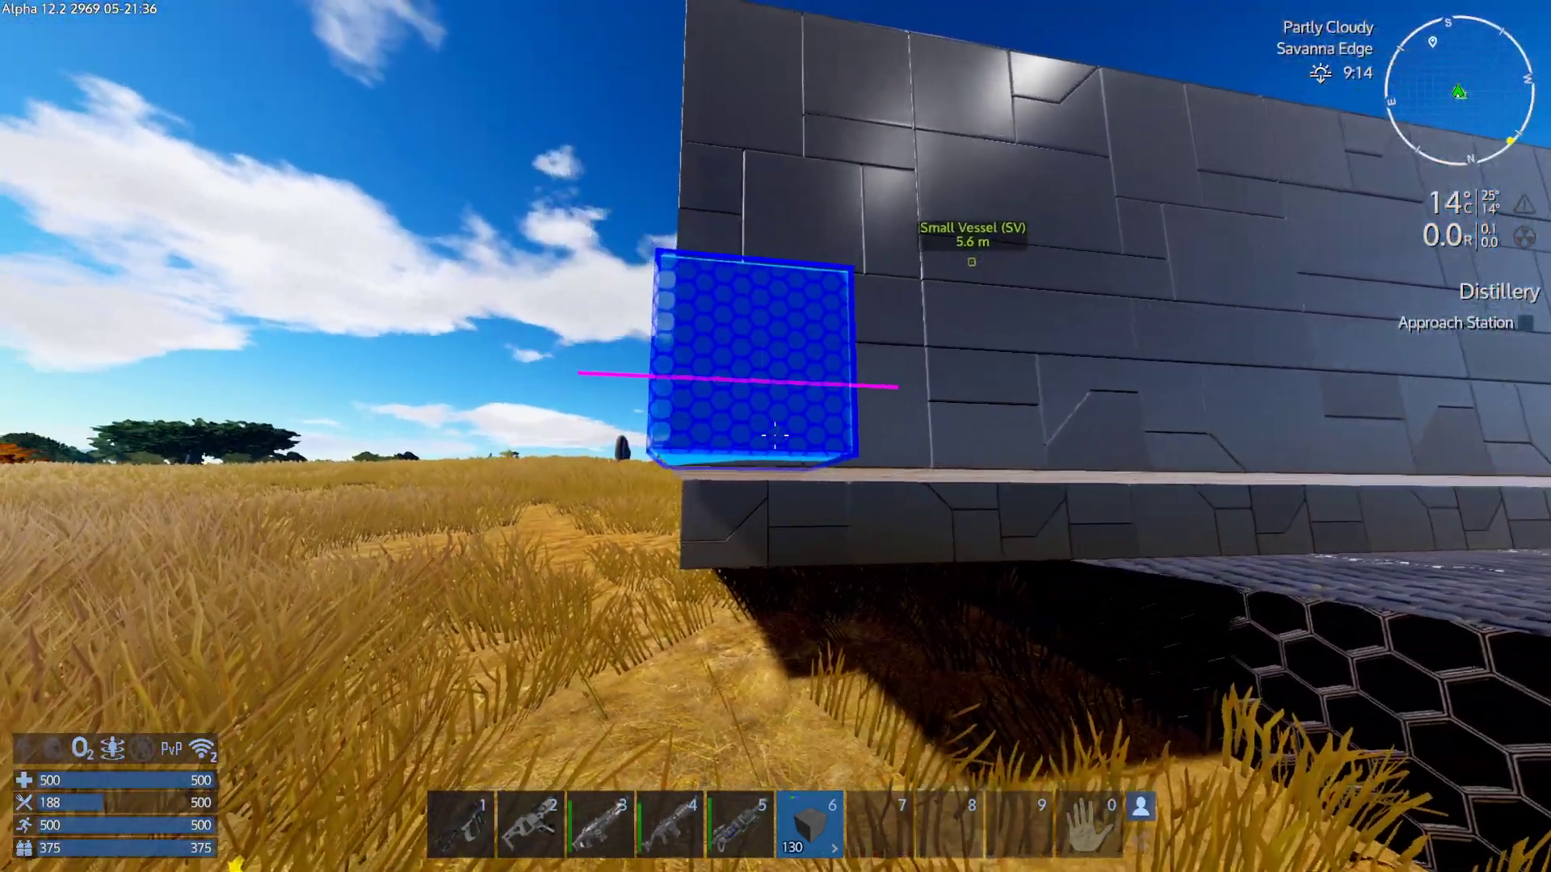
pyautogui.press('Insert')
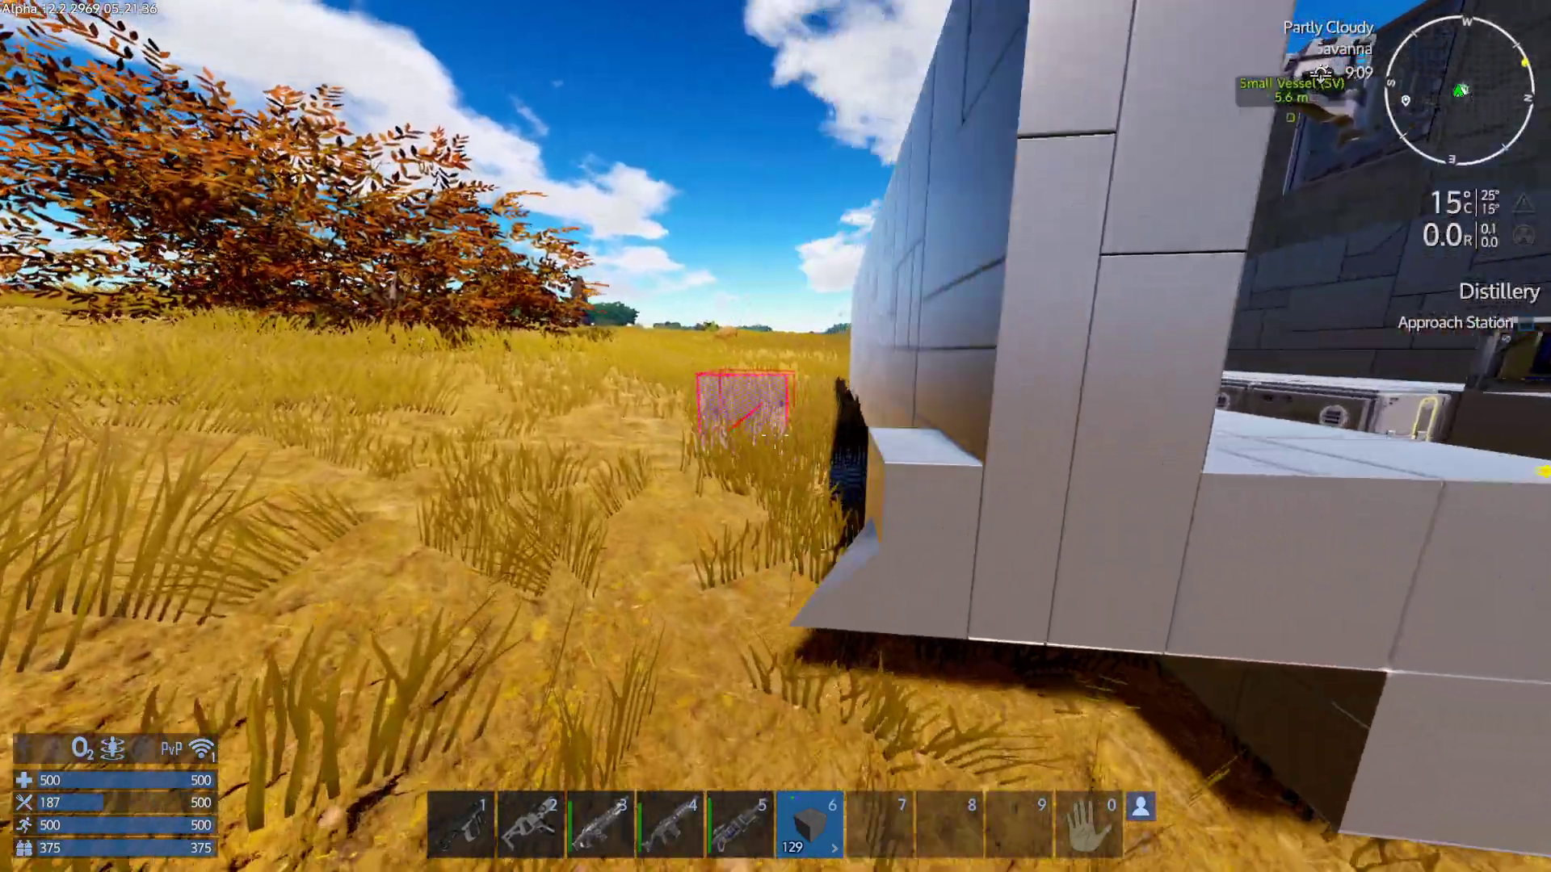
pyautogui.rightClick(775, 436)
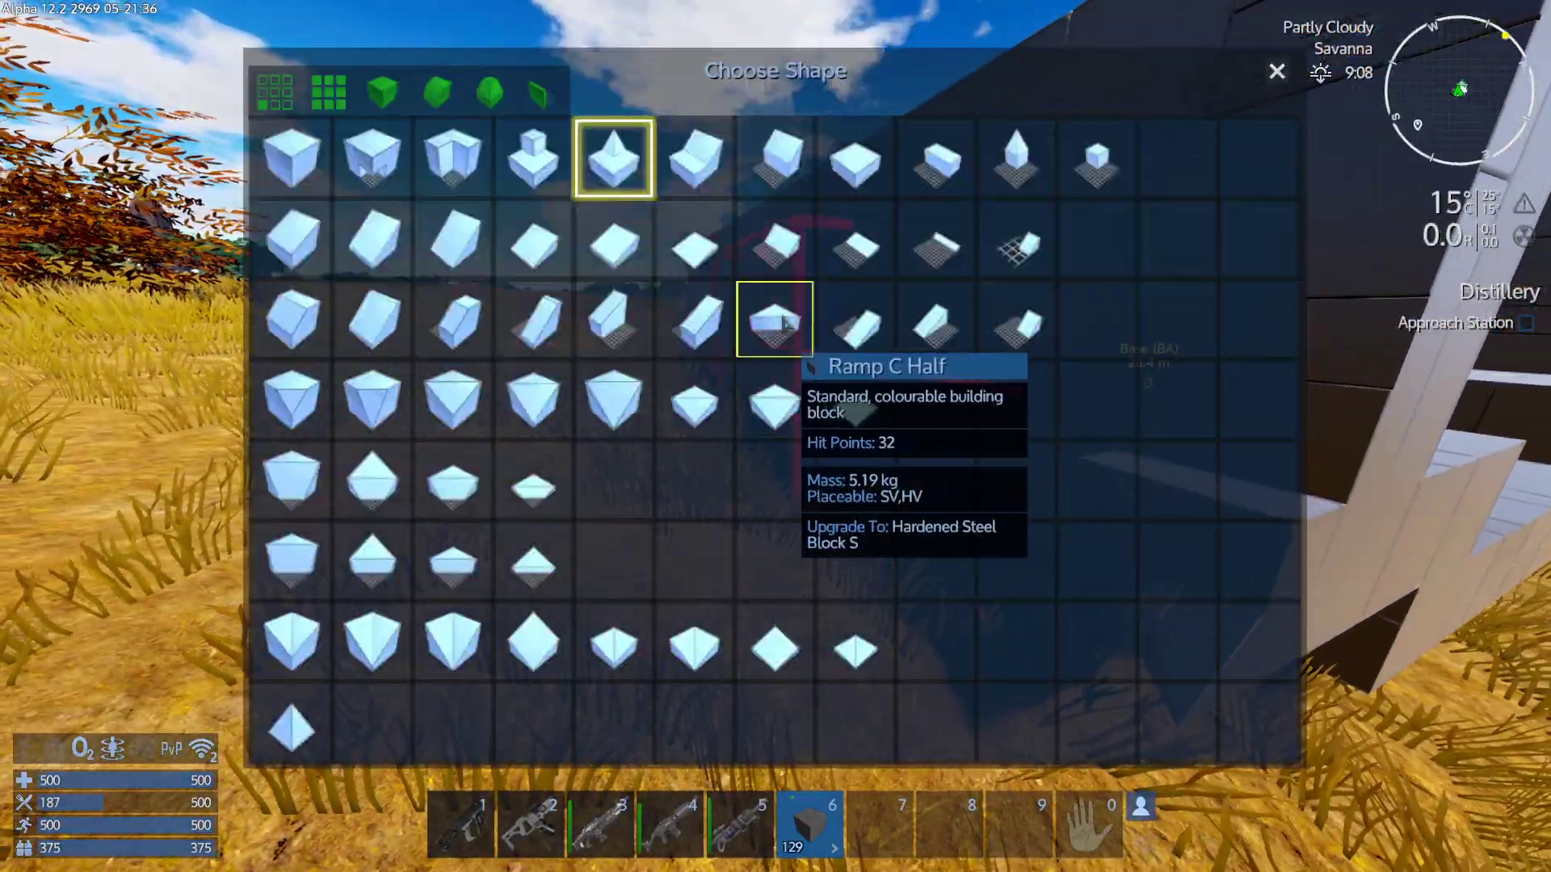
pyautogui.click(491, 92)
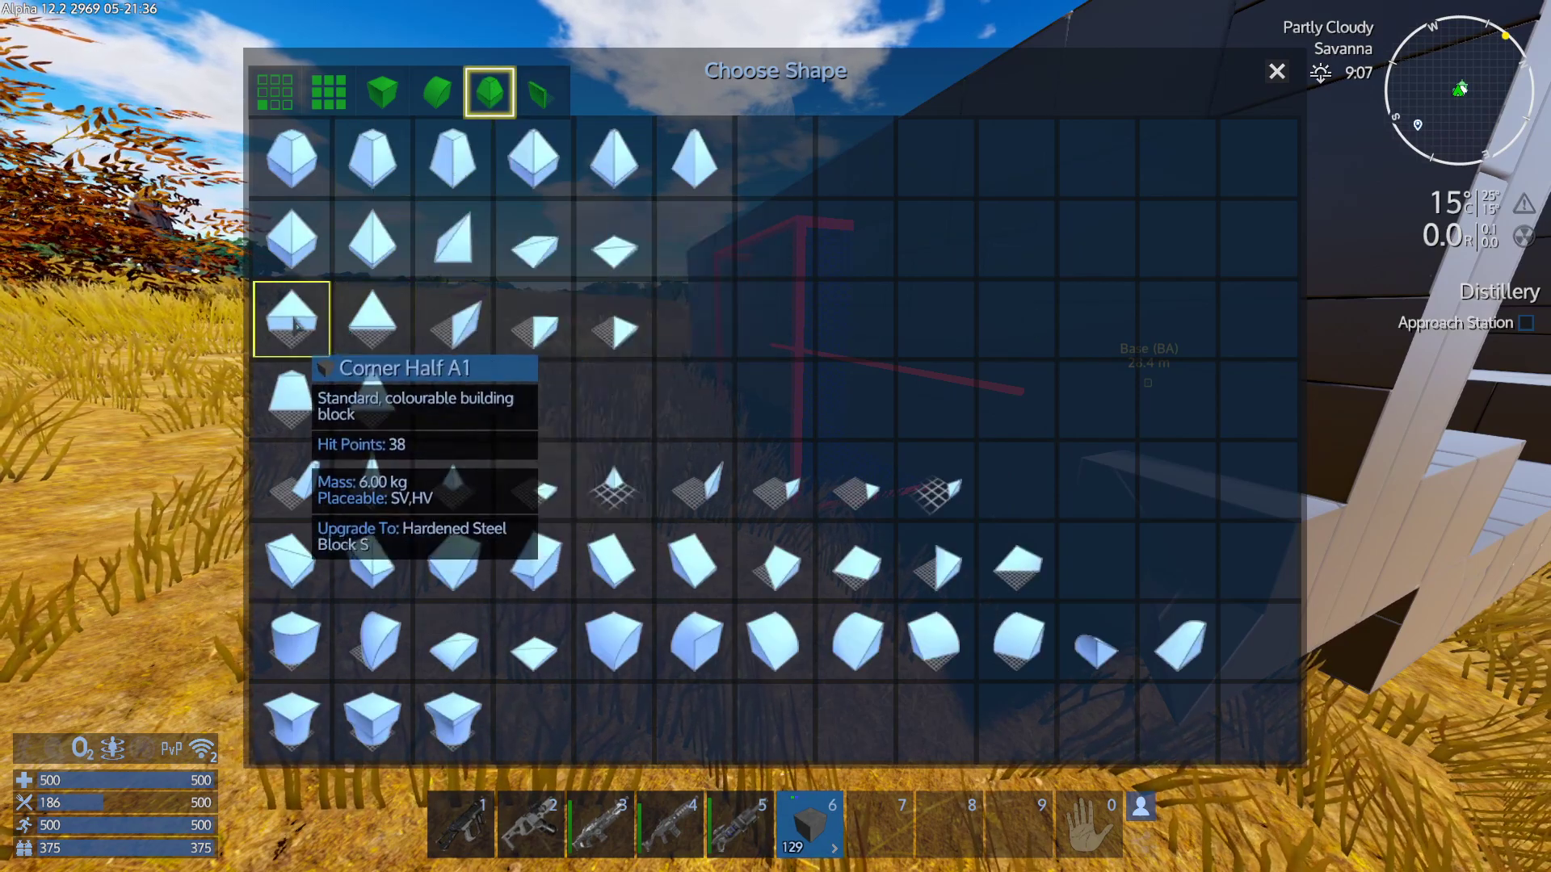
pyautogui.click(293, 640)
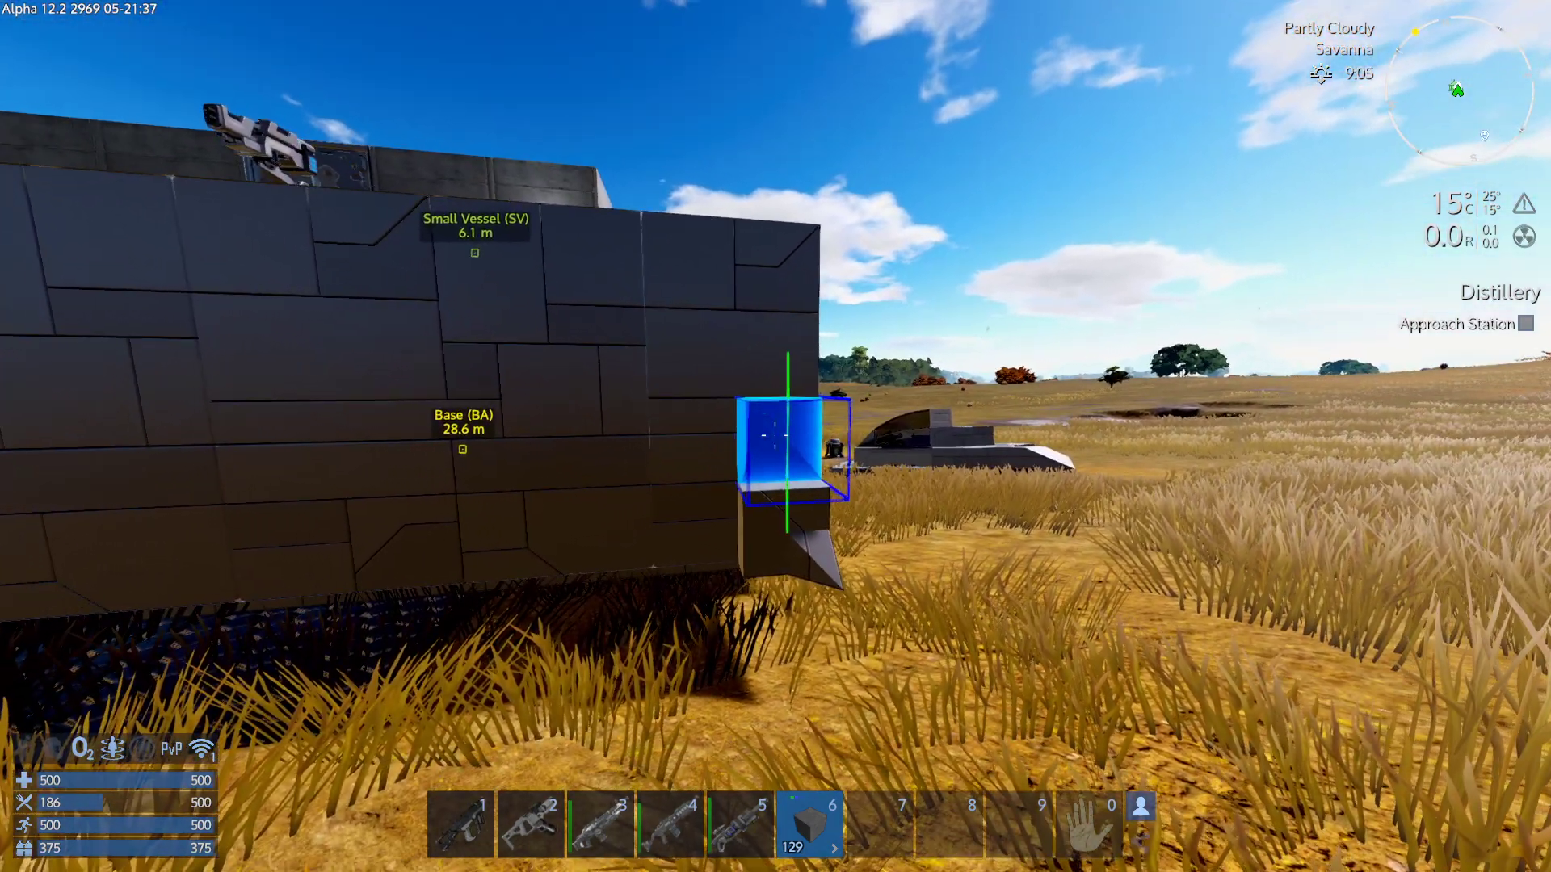
# Select the Cube Quarter shape for the trim, after briefly picking a half-cube connector.
pyautogui.rightClick(776, 437)
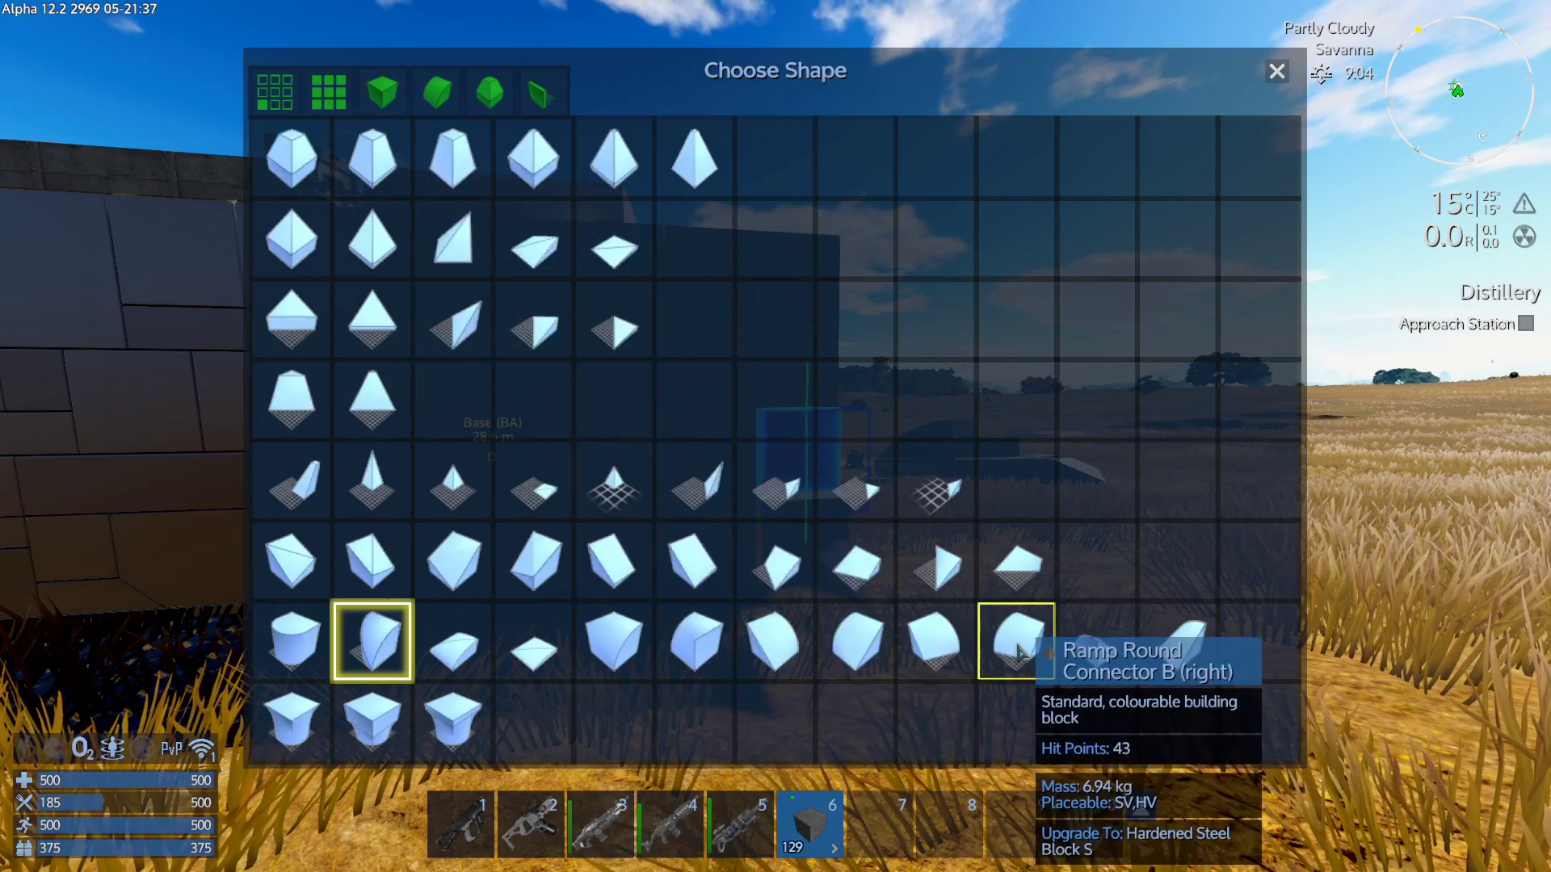
pyautogui.click(382, 91)
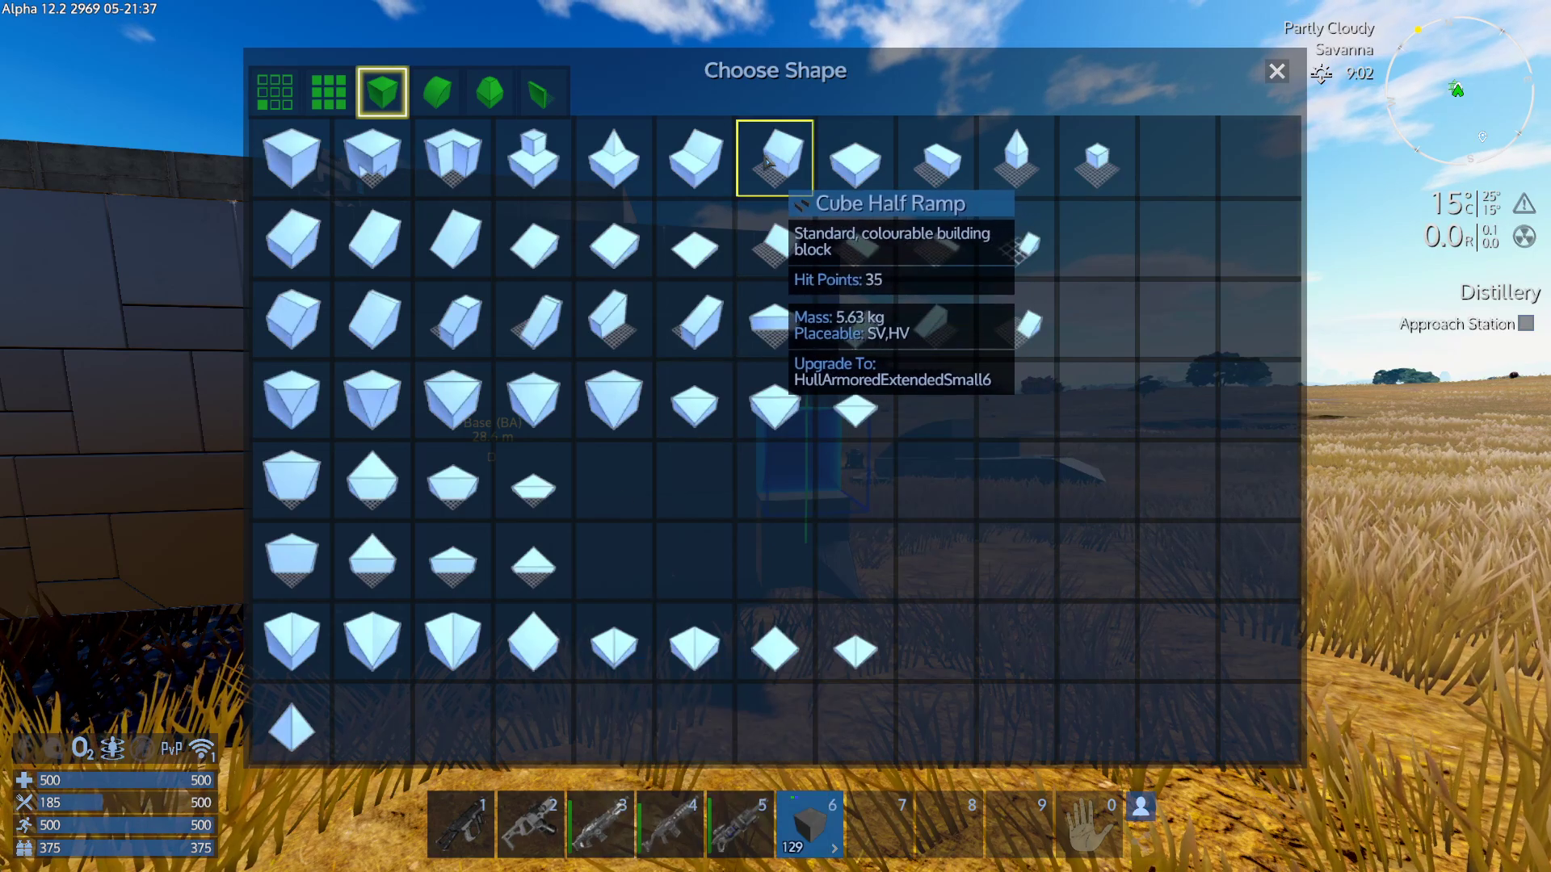
pyautogui.click(693, 158)
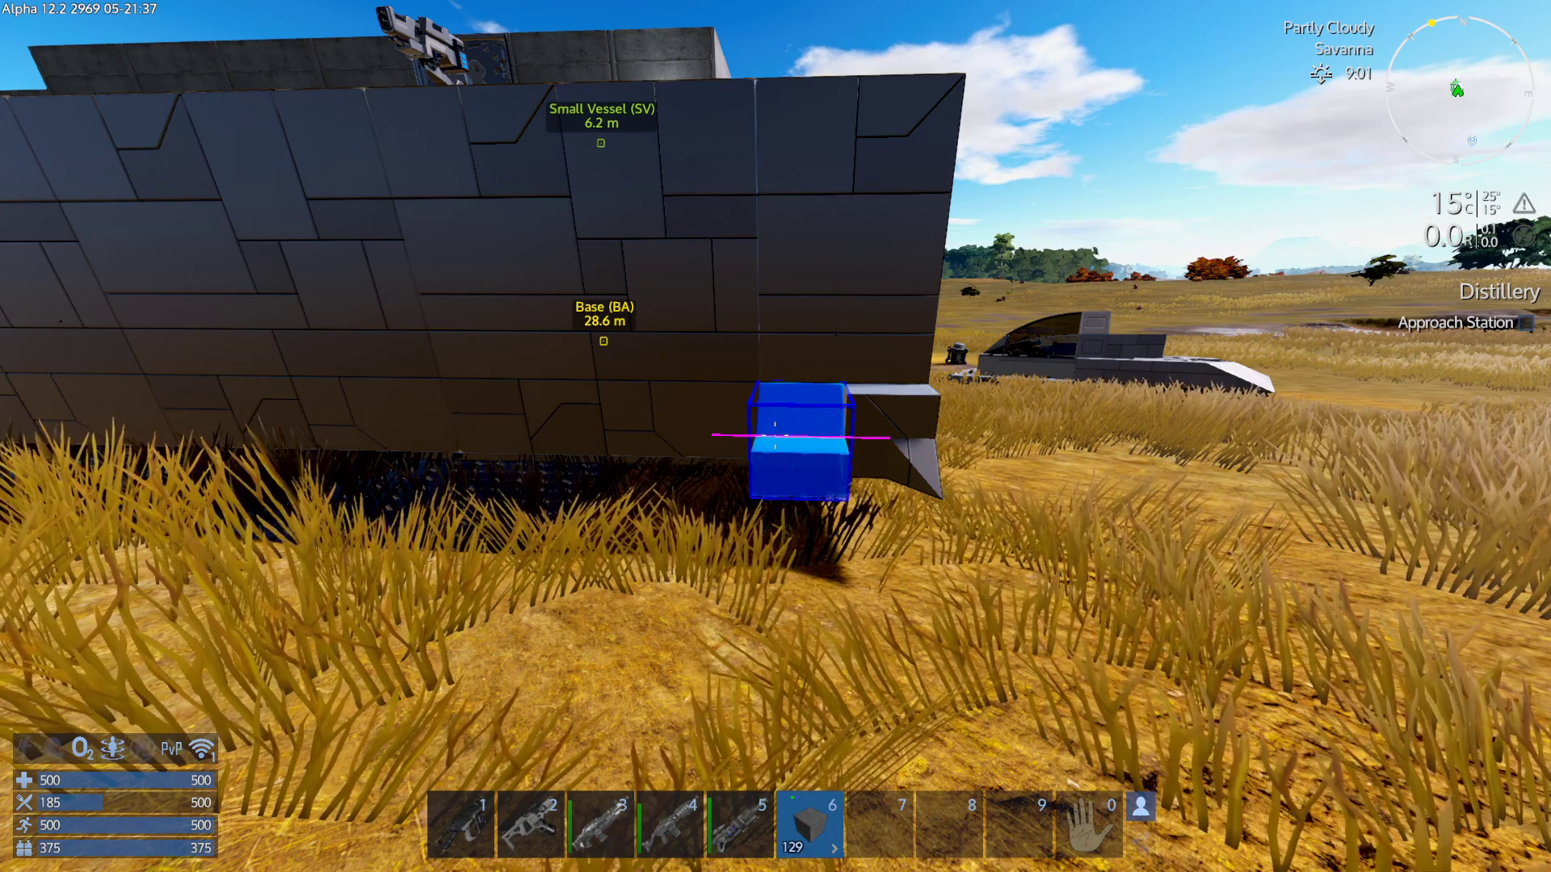
pyautogui.press('w')
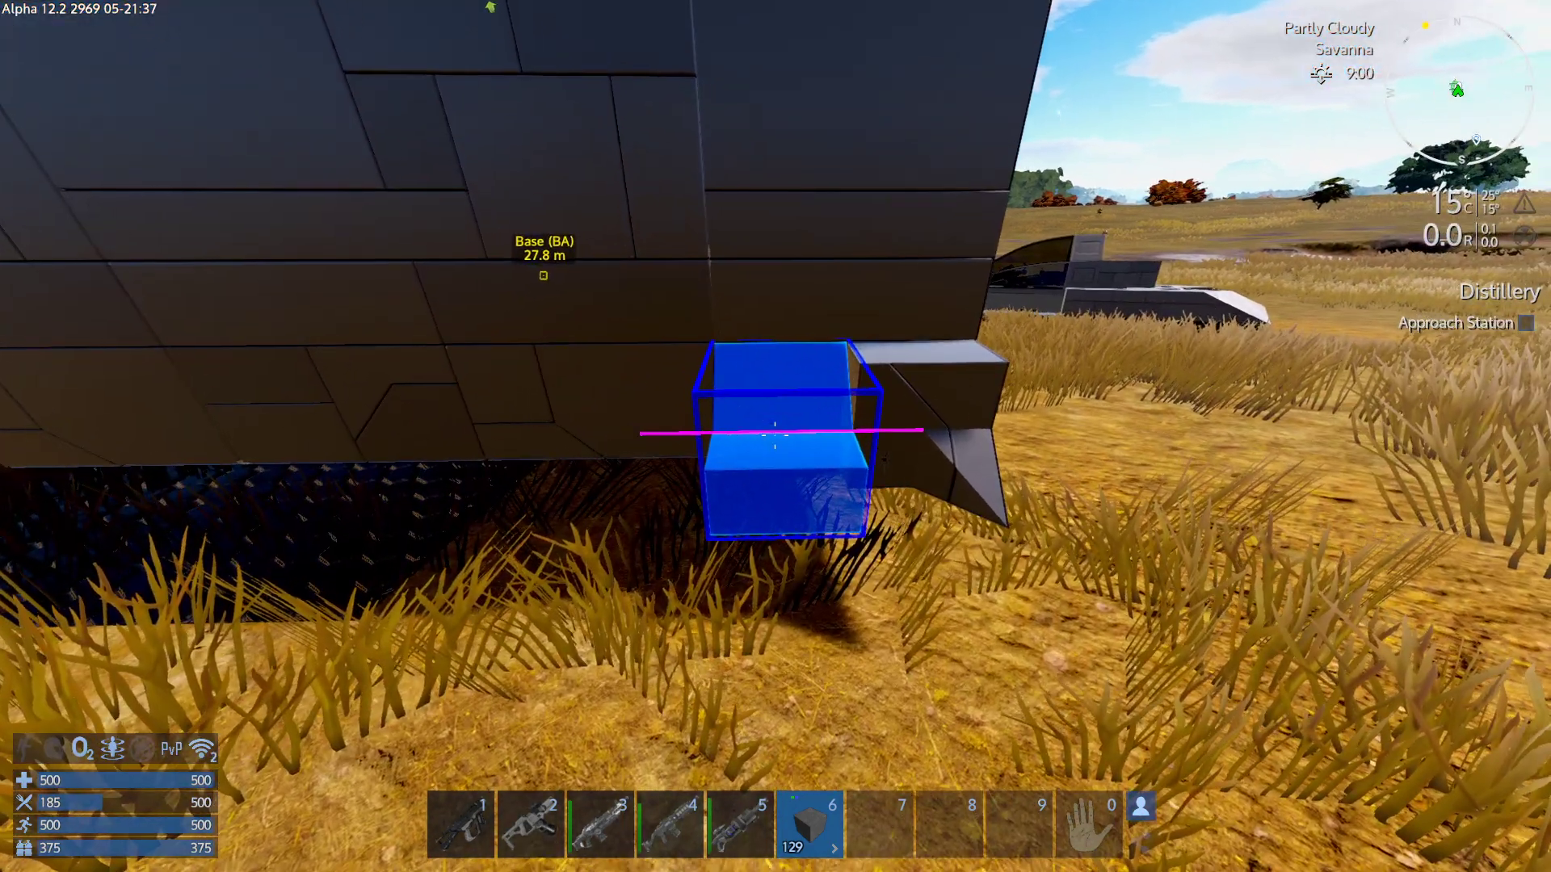
pyautogui.rightClick(777, 437)
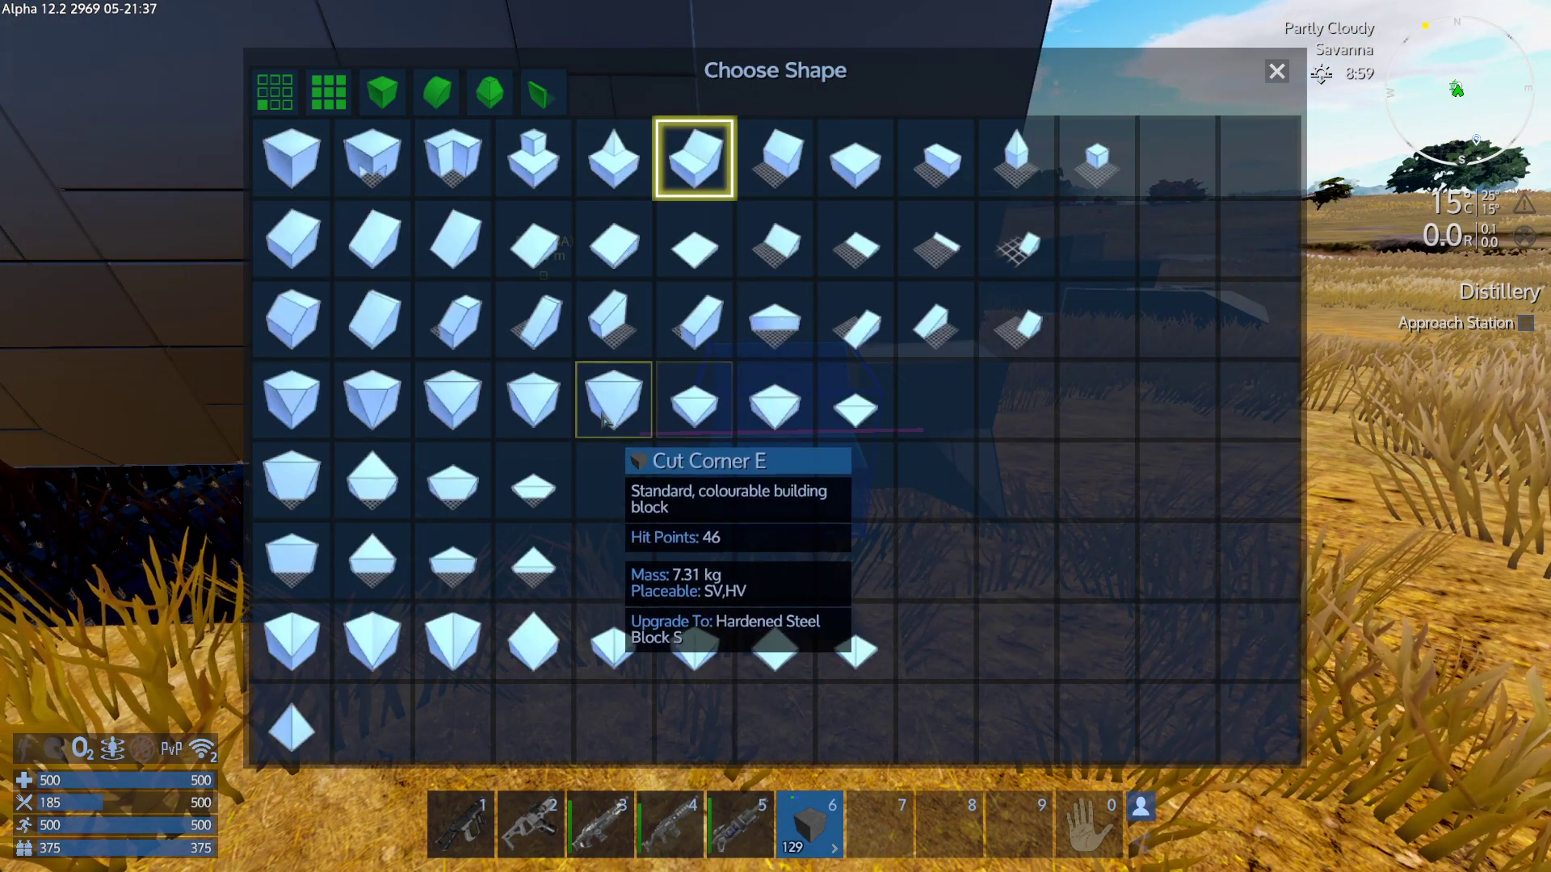
pyautogui.click(940, 158)
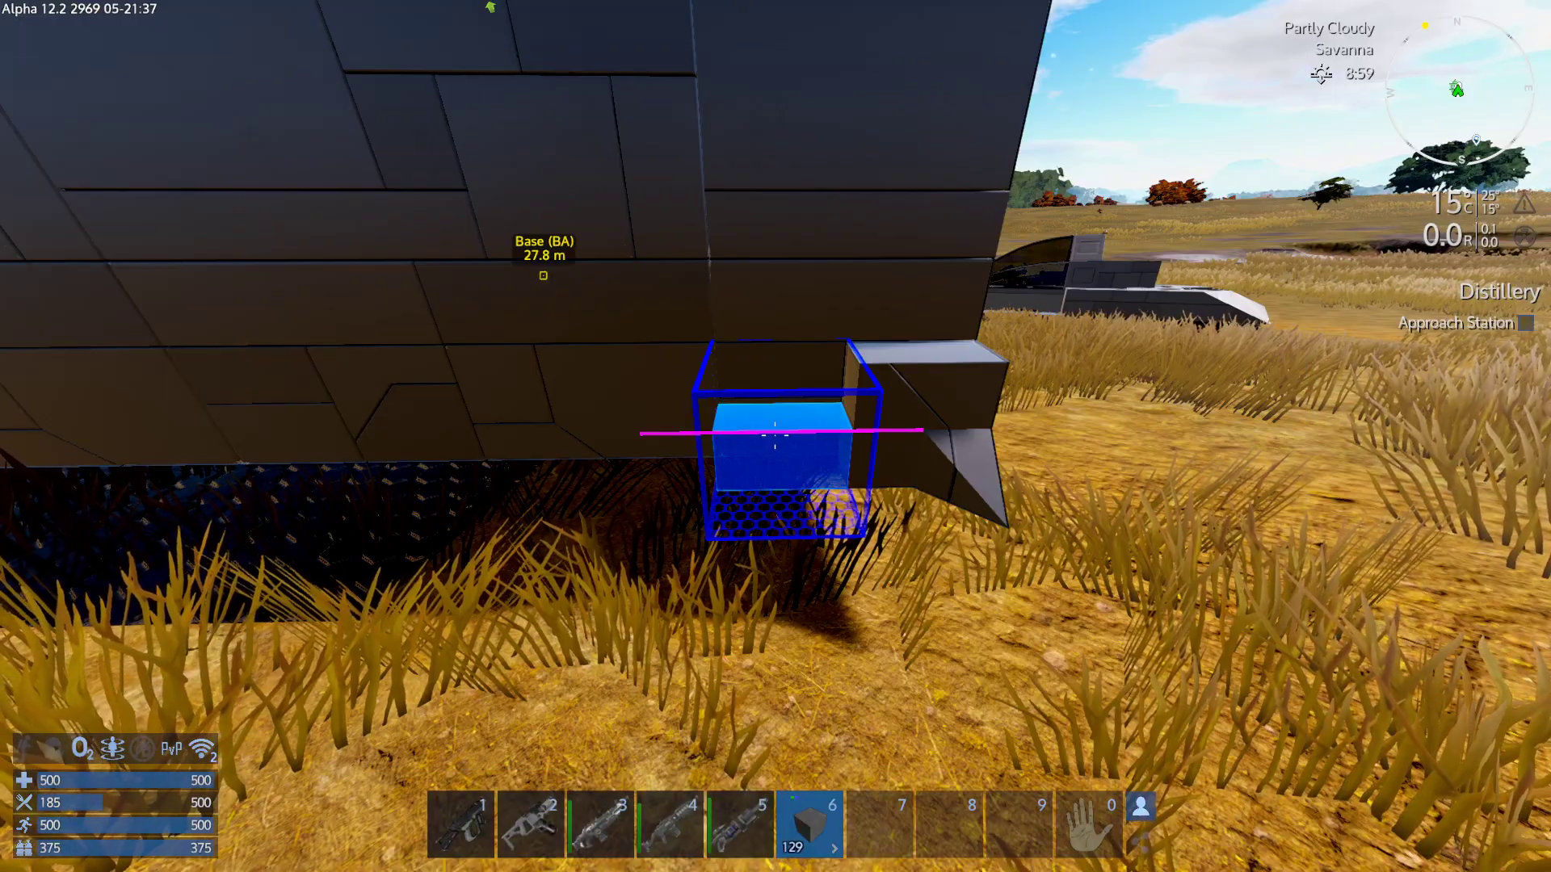
# Place two runs of quarter-cube trim along the wall base, then head to the next wall.
pyautogui.press('a')
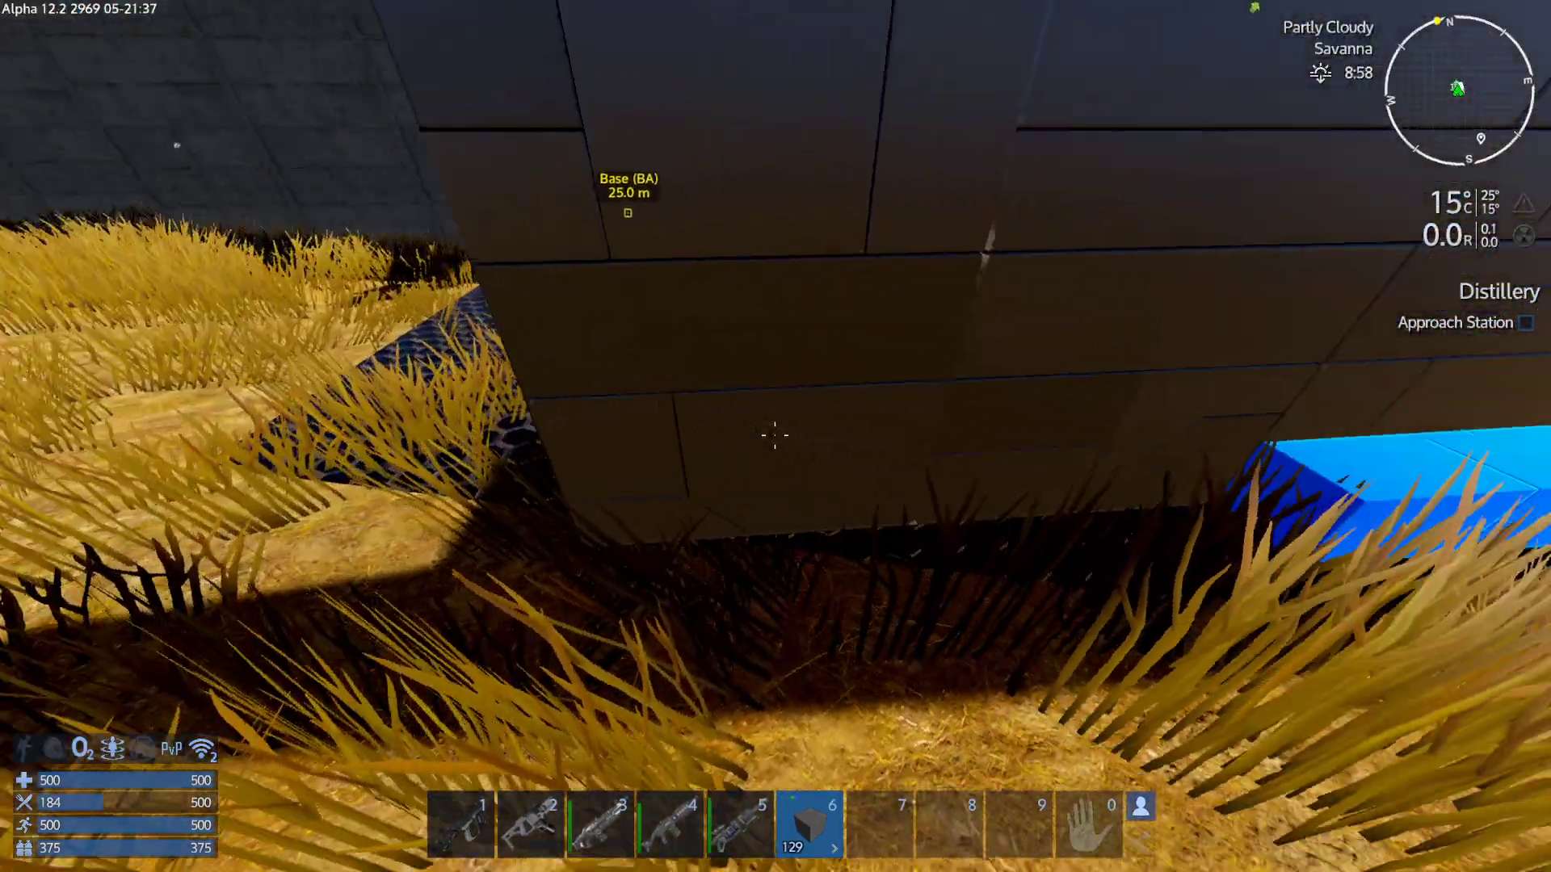
pyautogui.click(776, 436)
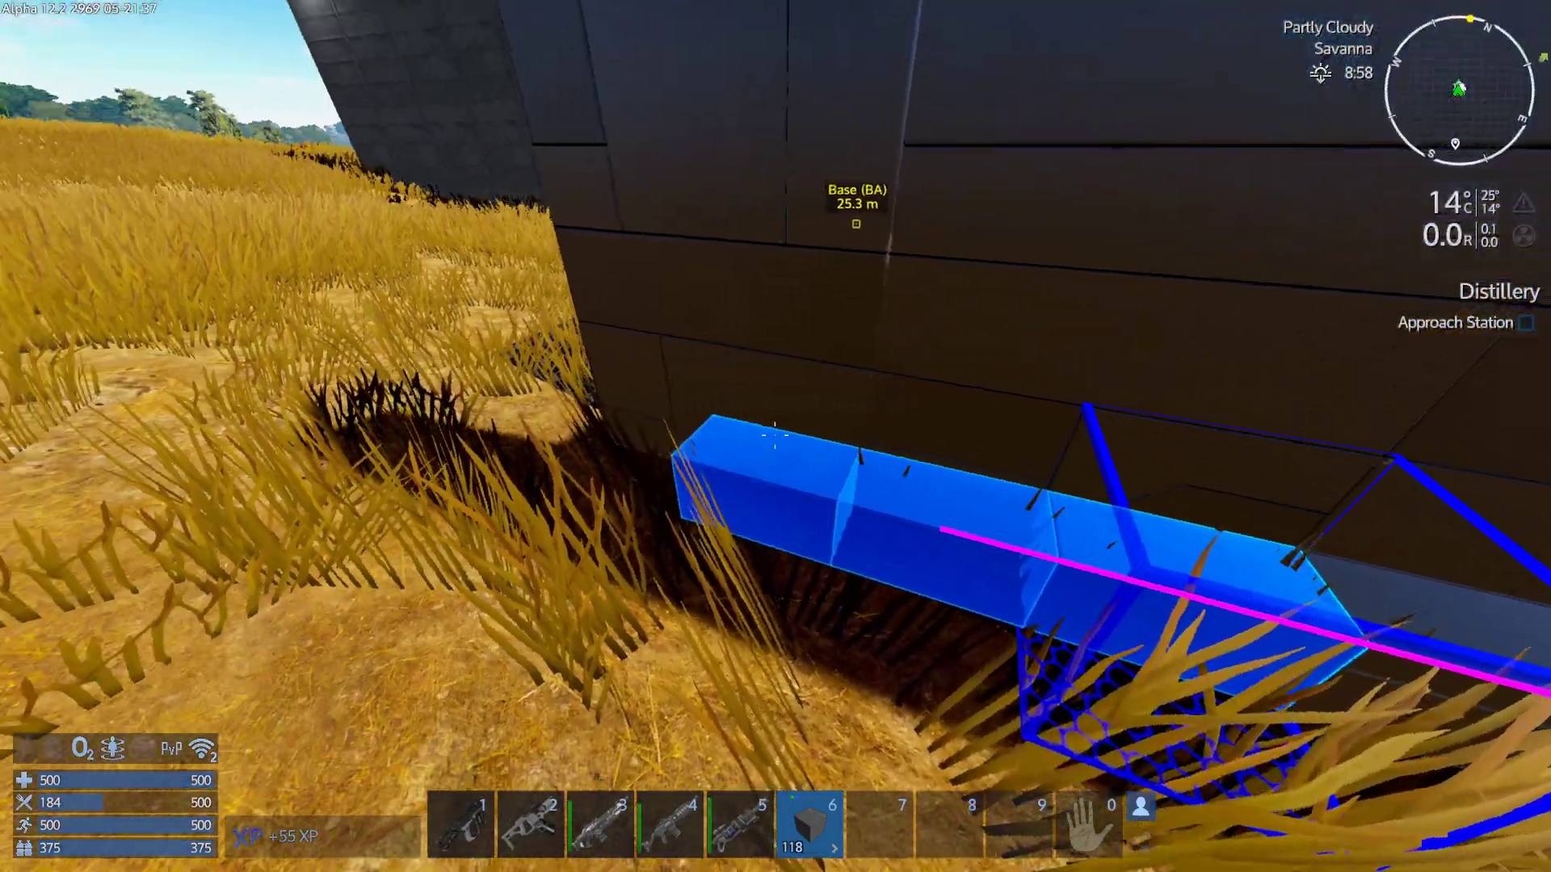
pyautogui.click(776, 437)
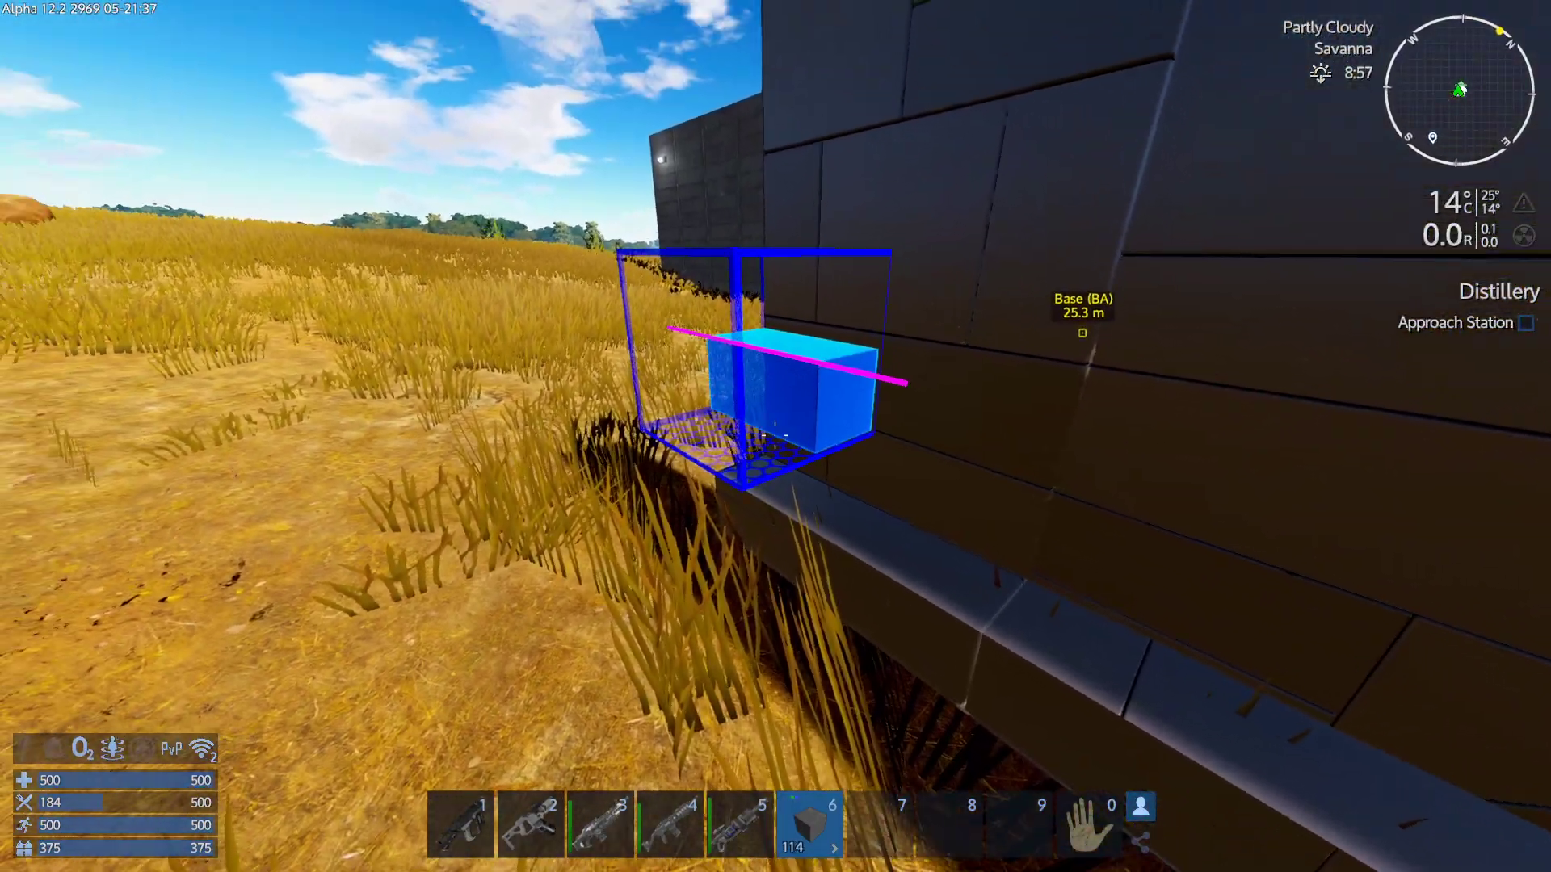
pyautogui.press('w')
pyautogui.press('w')
pyautogui.press('w')
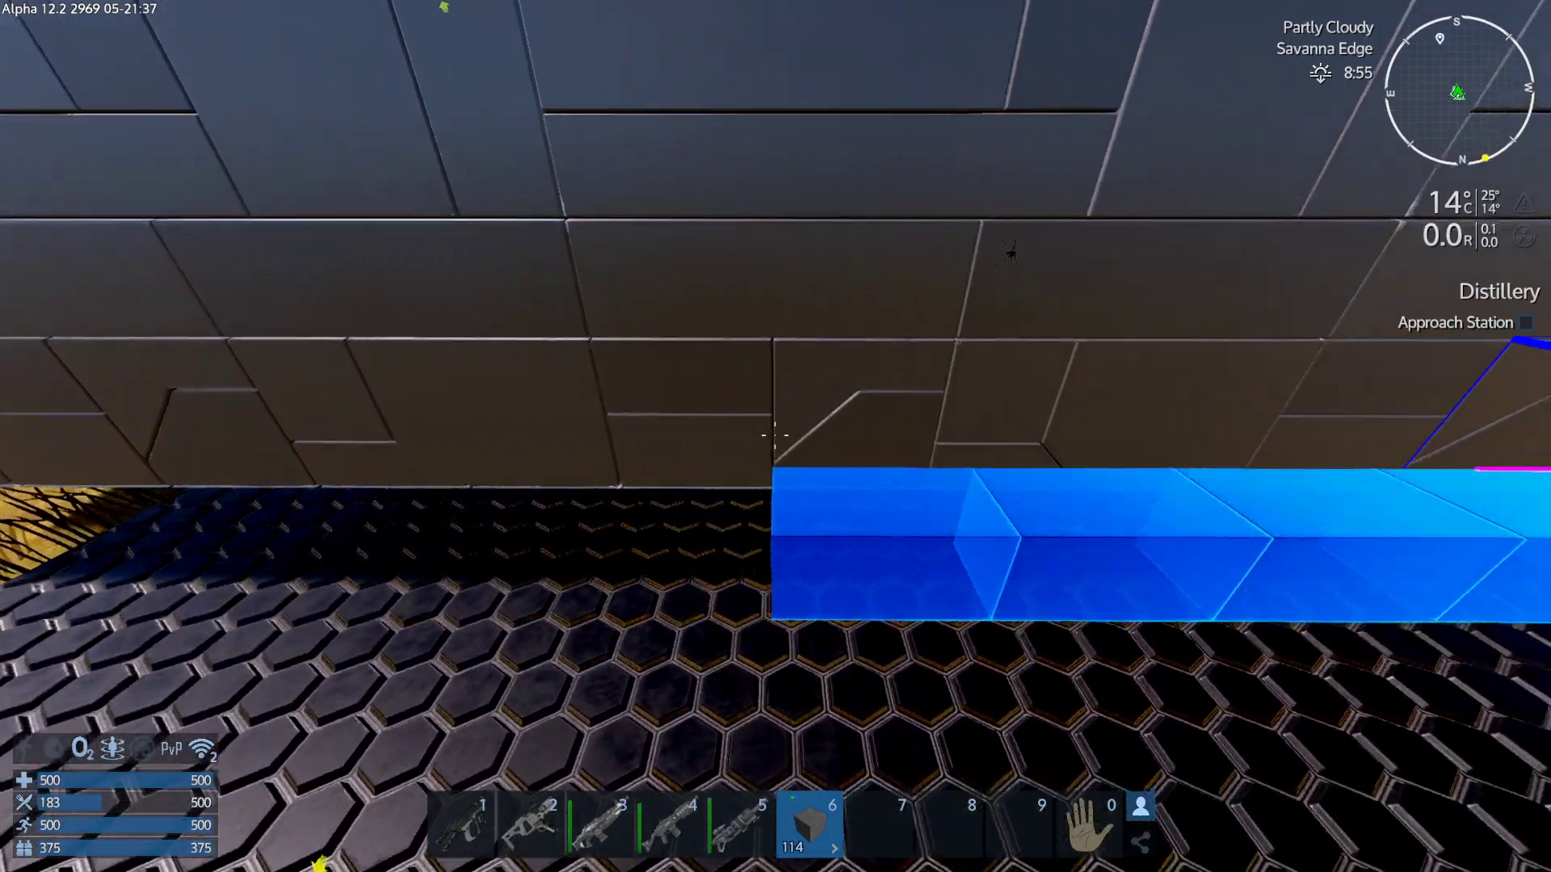
# Fill the gap in the wall base with trim blocks.
pyautogui.press('w')
pyautogui.click(775, 436)
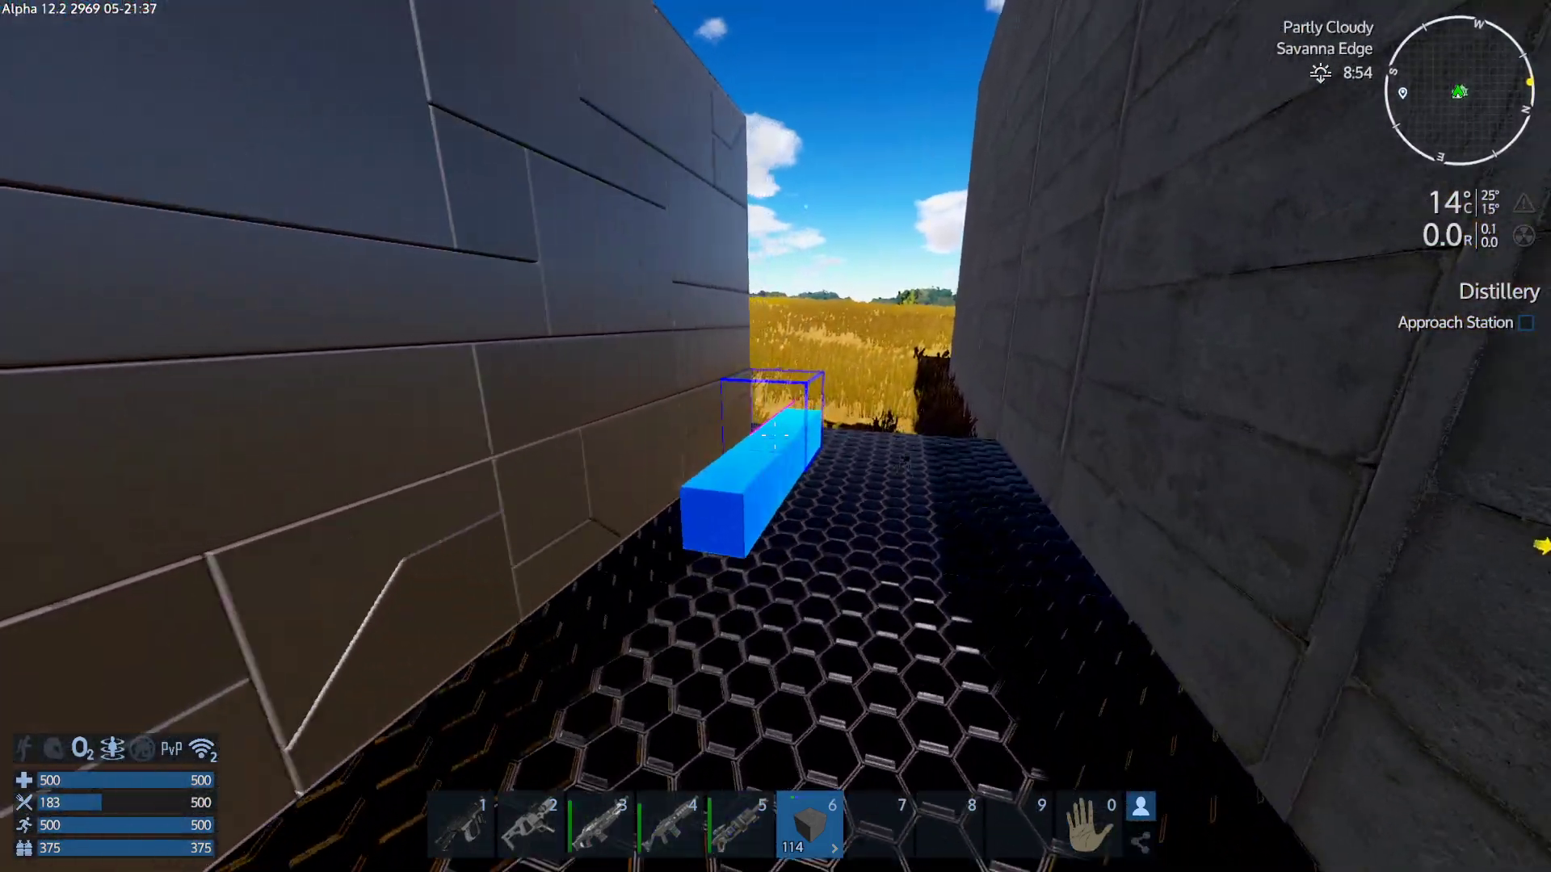
pyautogui.rightClick(775, 437)
pyautogui.press('Escape')
pyautogui.press('Tab')
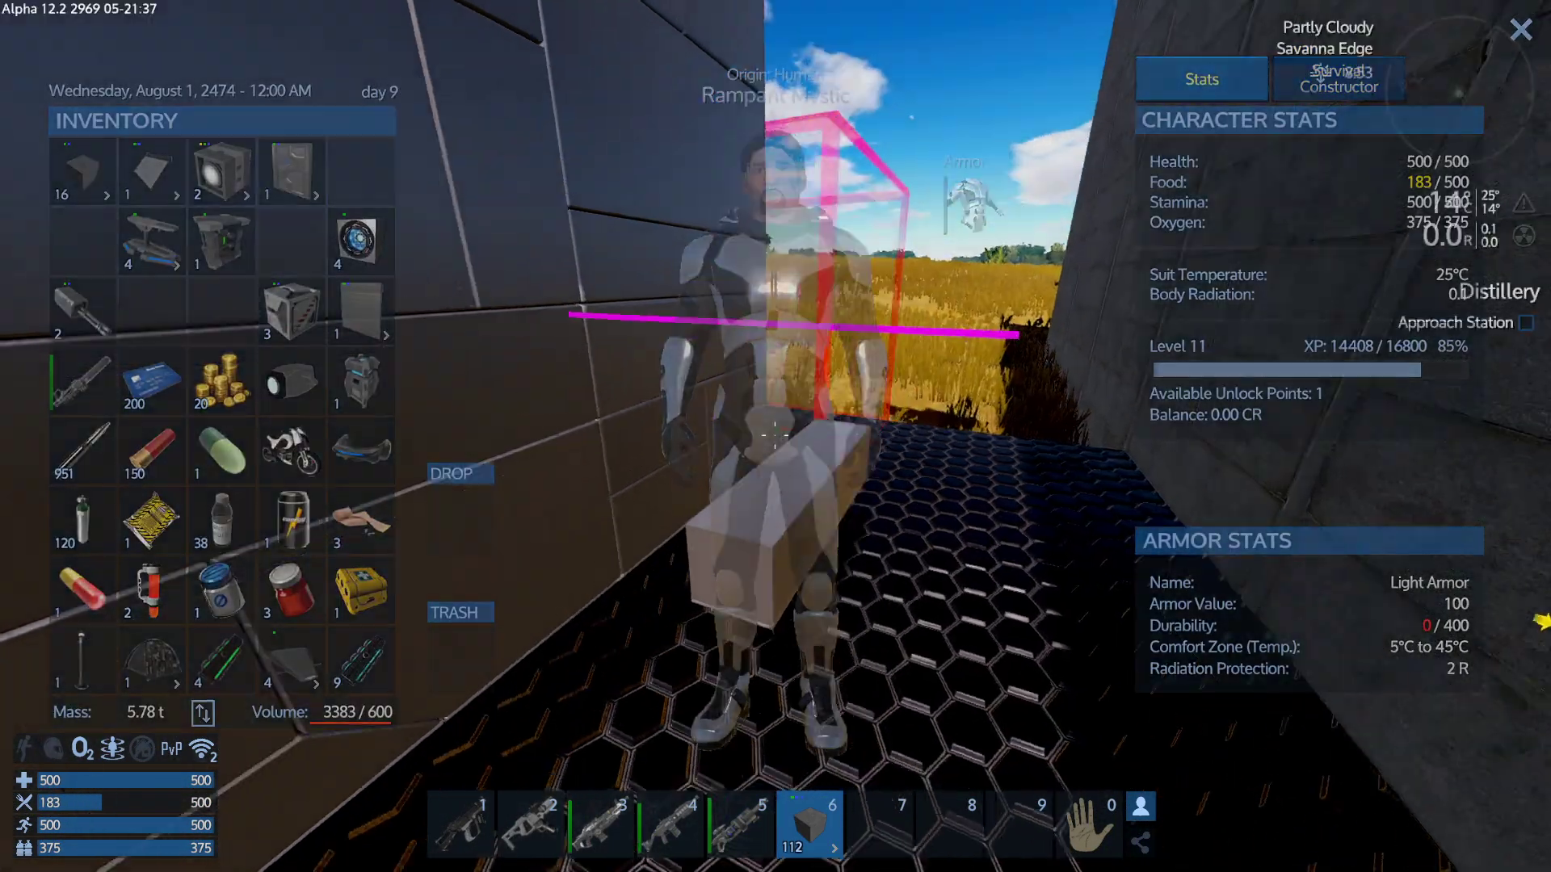
pyautogui.press('Tab')
# Retrieve two misplaced blocks with the Multi Tool, then place two more trim beams along the hull.
pyautogui.press('2')
pyautogui.click(775, 436)
pyautogui.press('w')
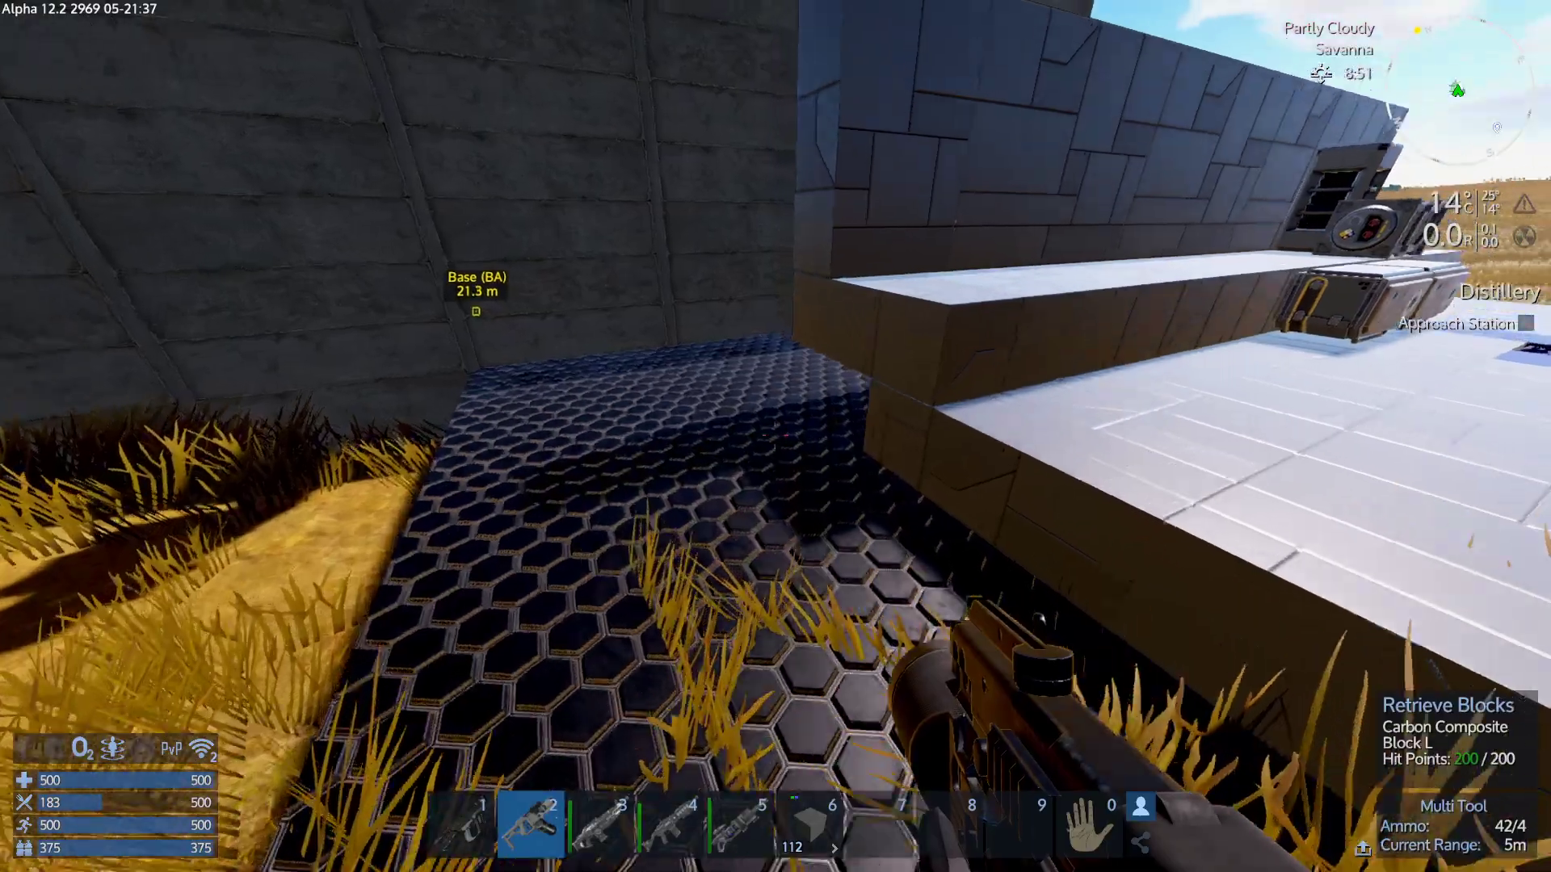
pyautogui.press('6')
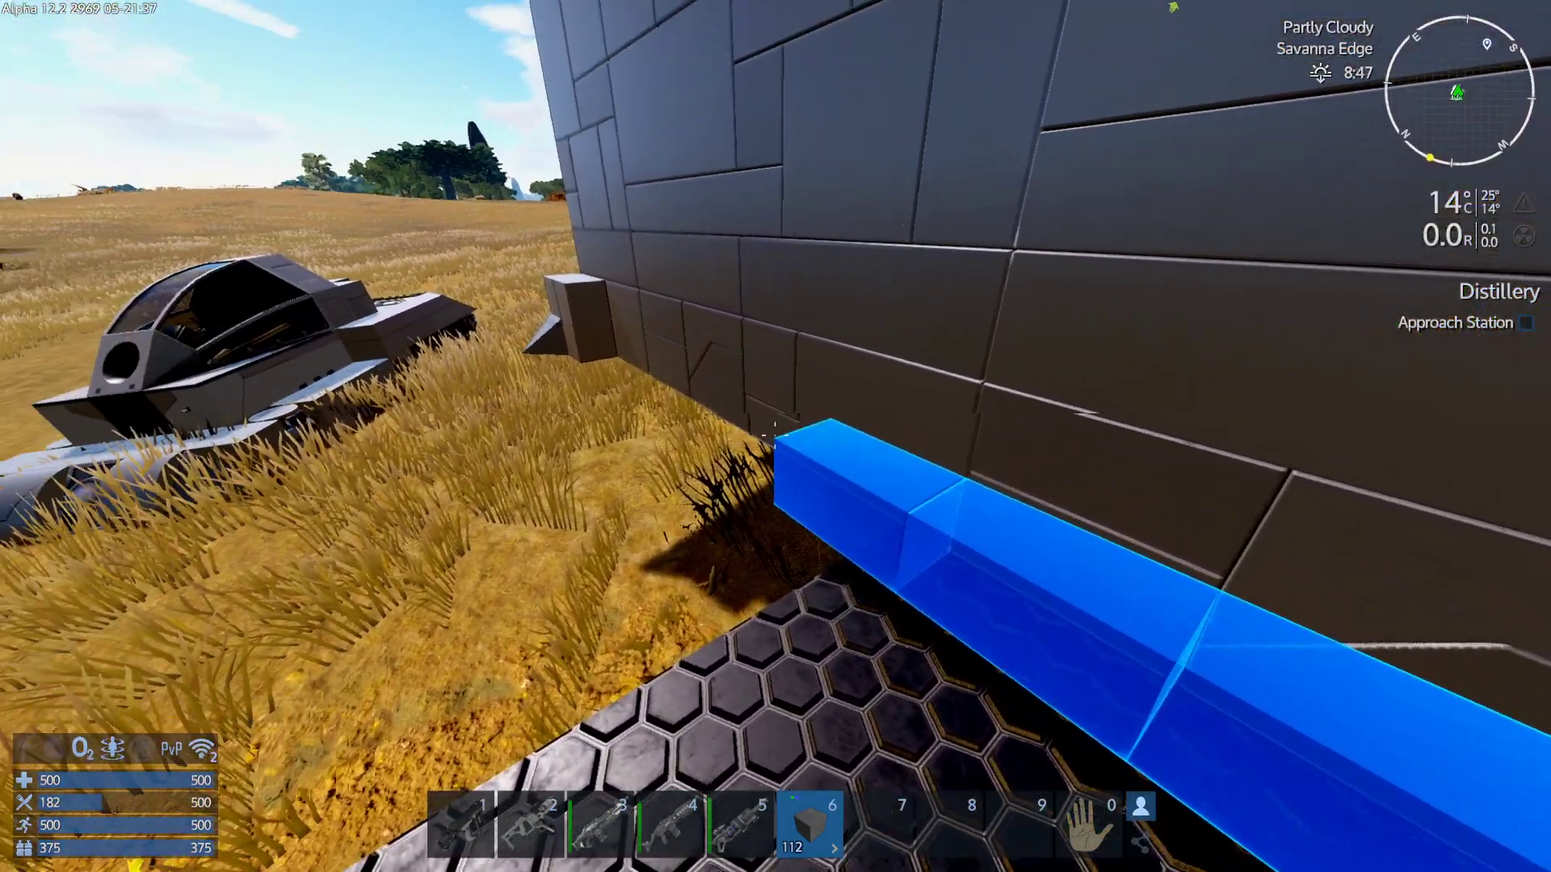
pyautogui.click(776, 436)
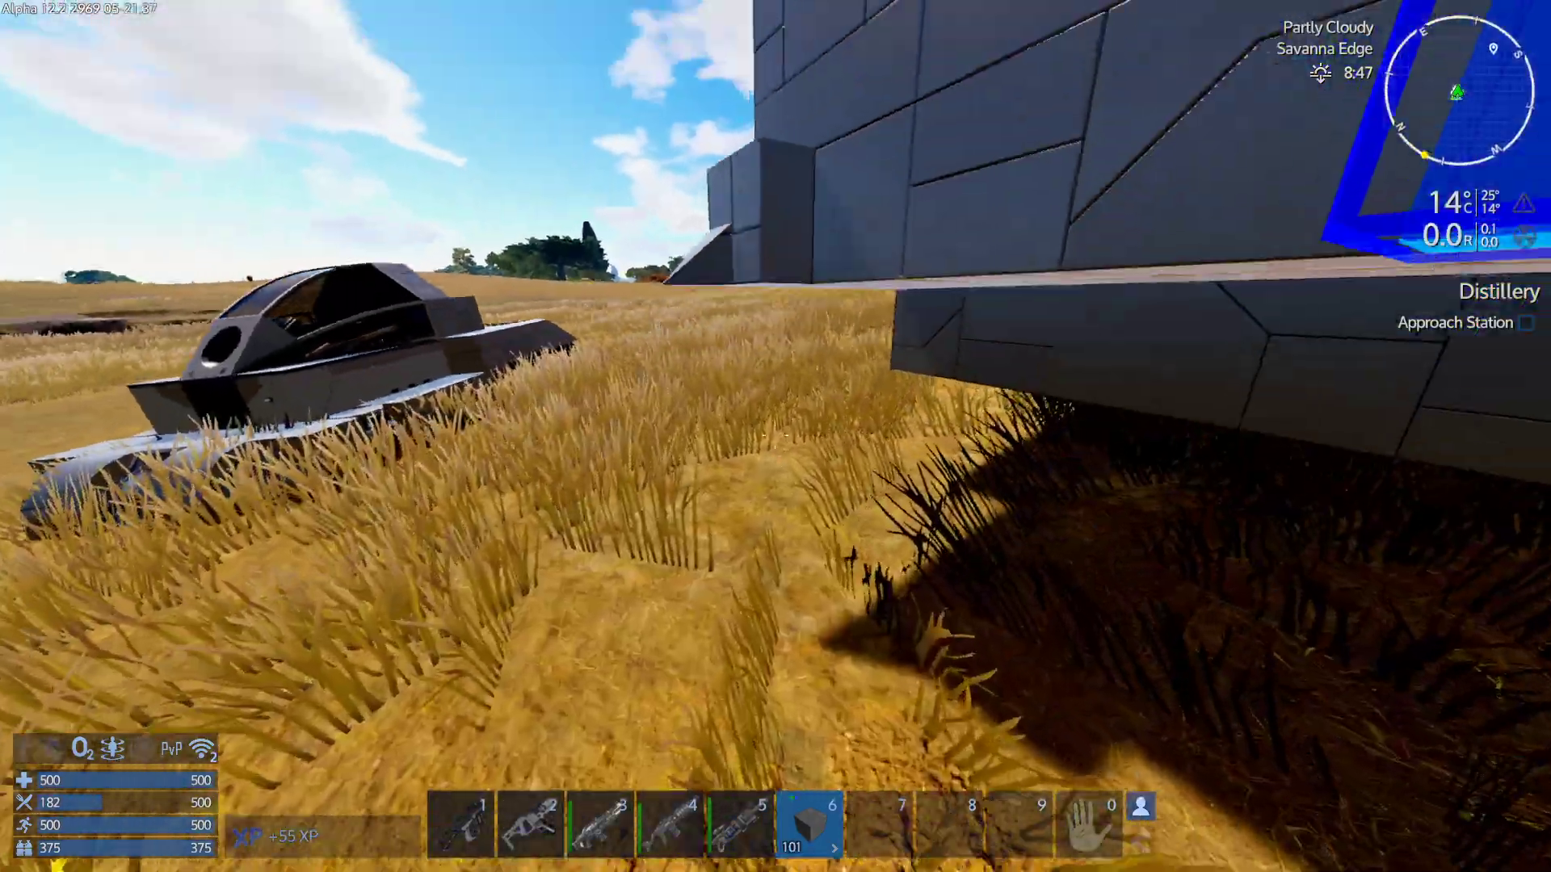
pyautogui.click(777, 436)
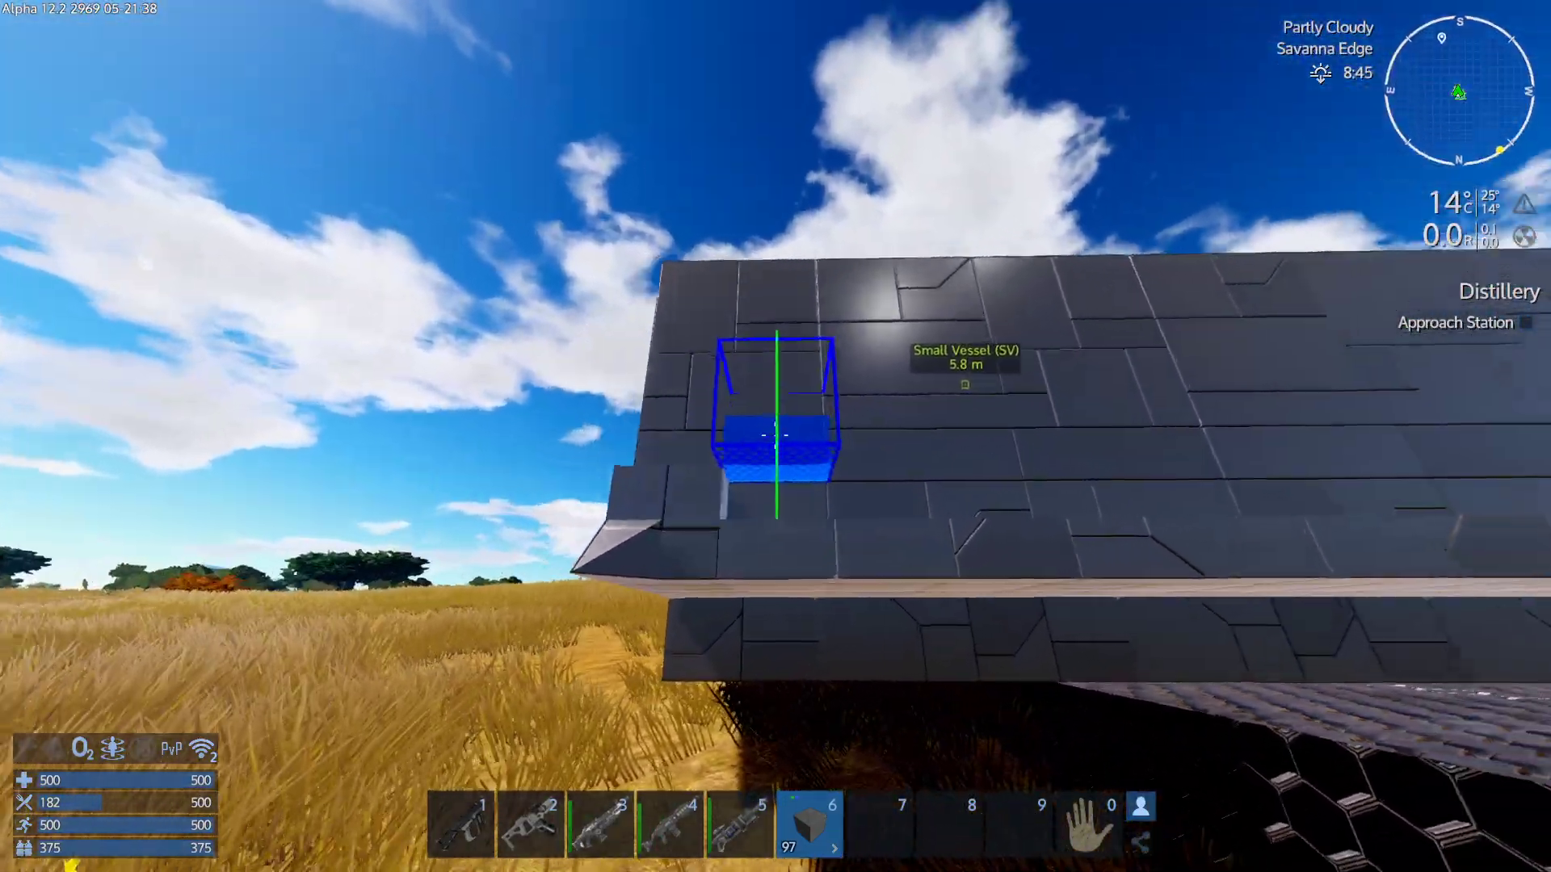
# Select Edge Round Medium Half and drag a long row of rounded blocks along the wall.
pyautogui.rightClick(776, 436)
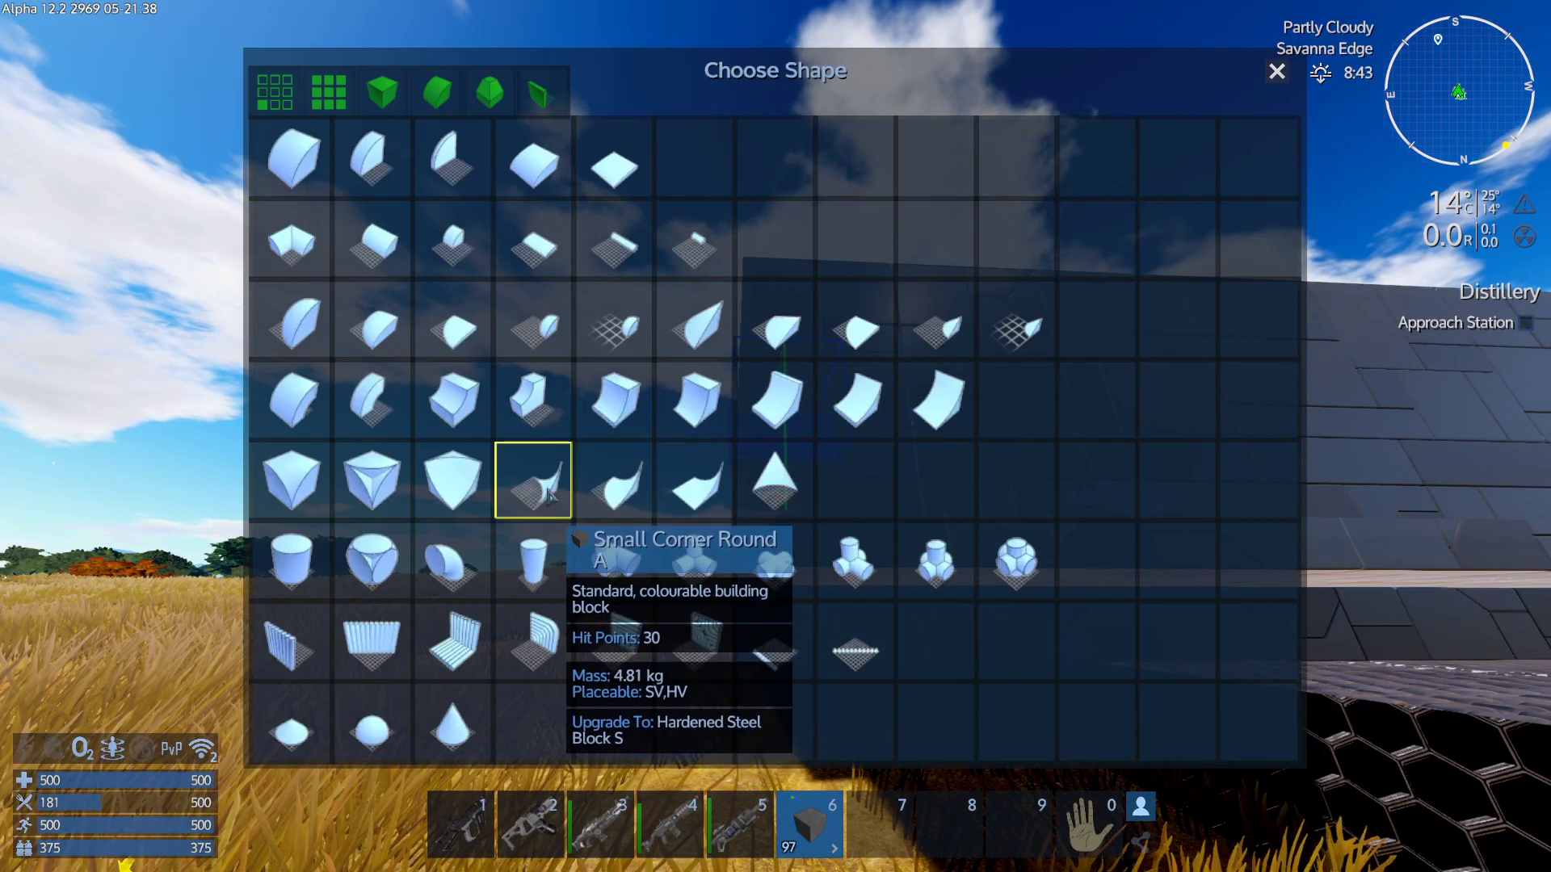
pyautogui.click(412, 735)
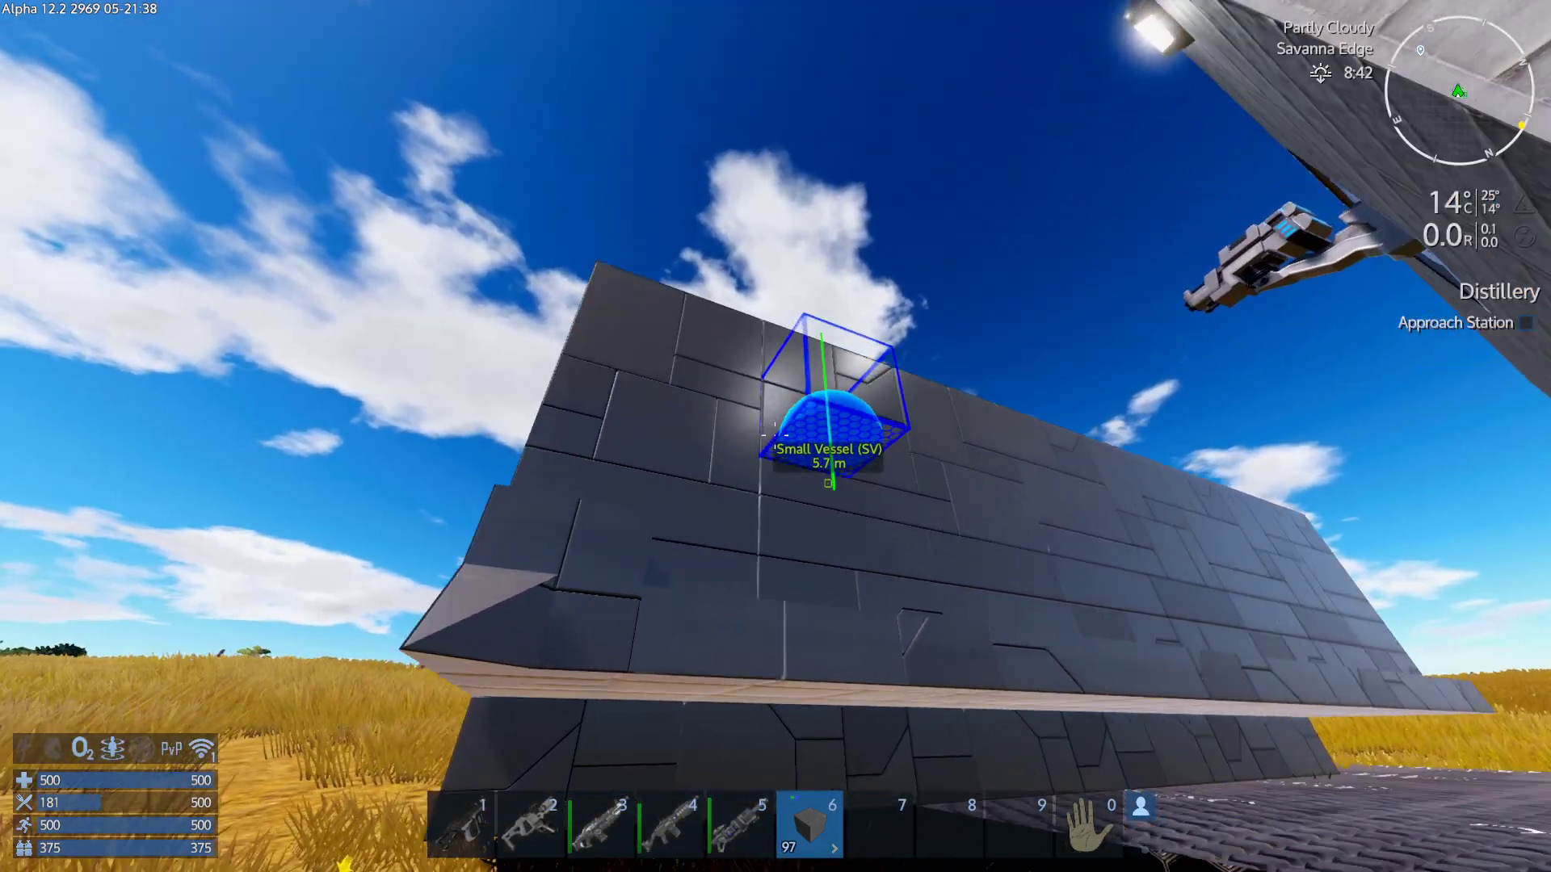
pyautogui.rightClick(777, 443)
pyautogui.click(373, 239)
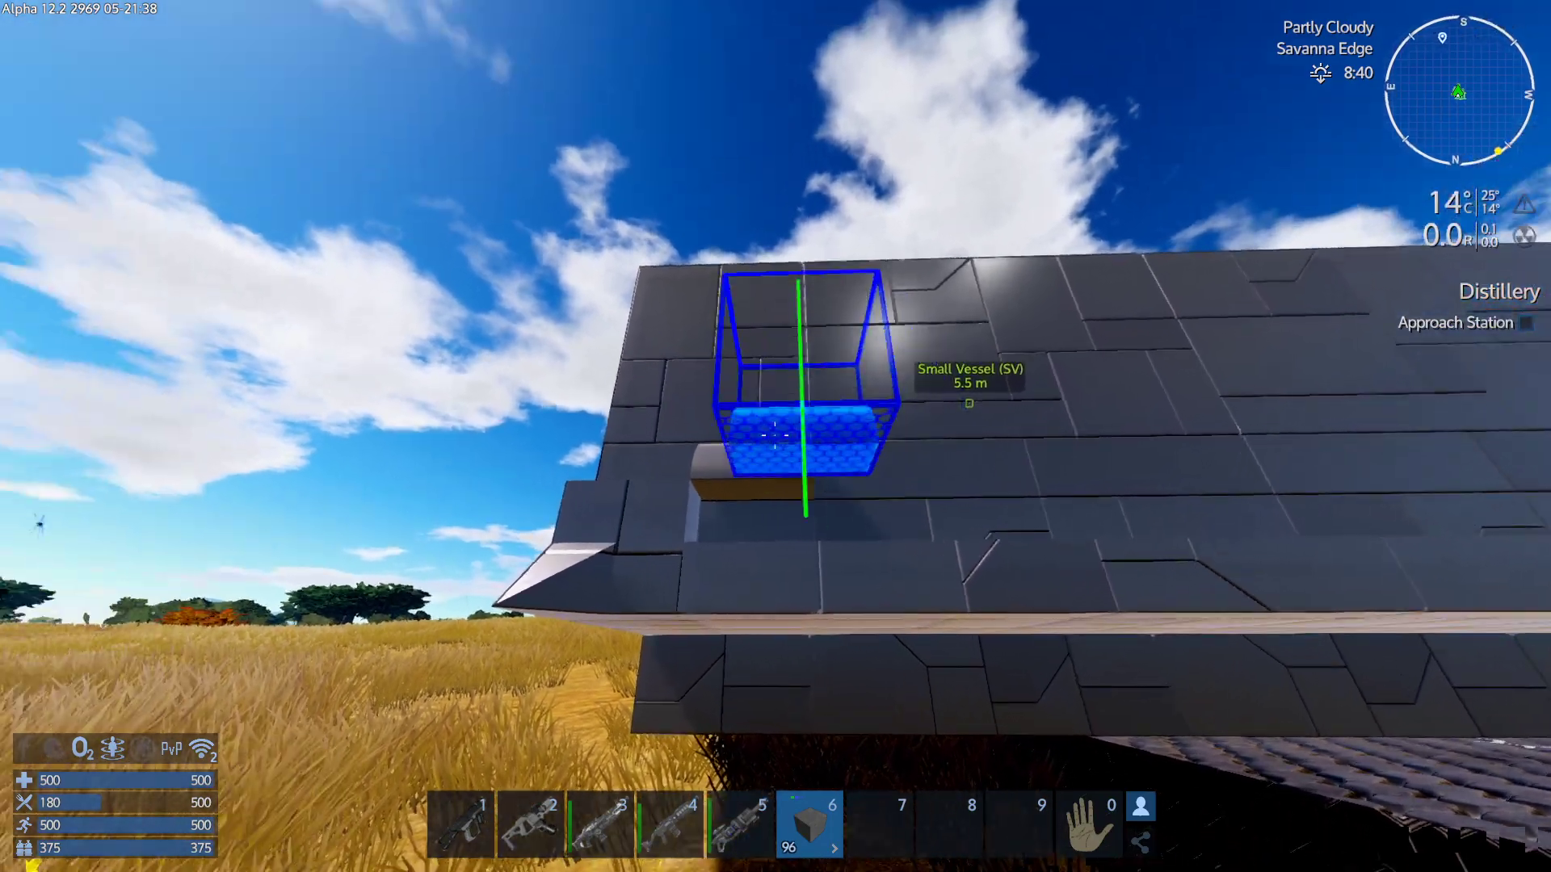
pyautogui.click(776, 437)
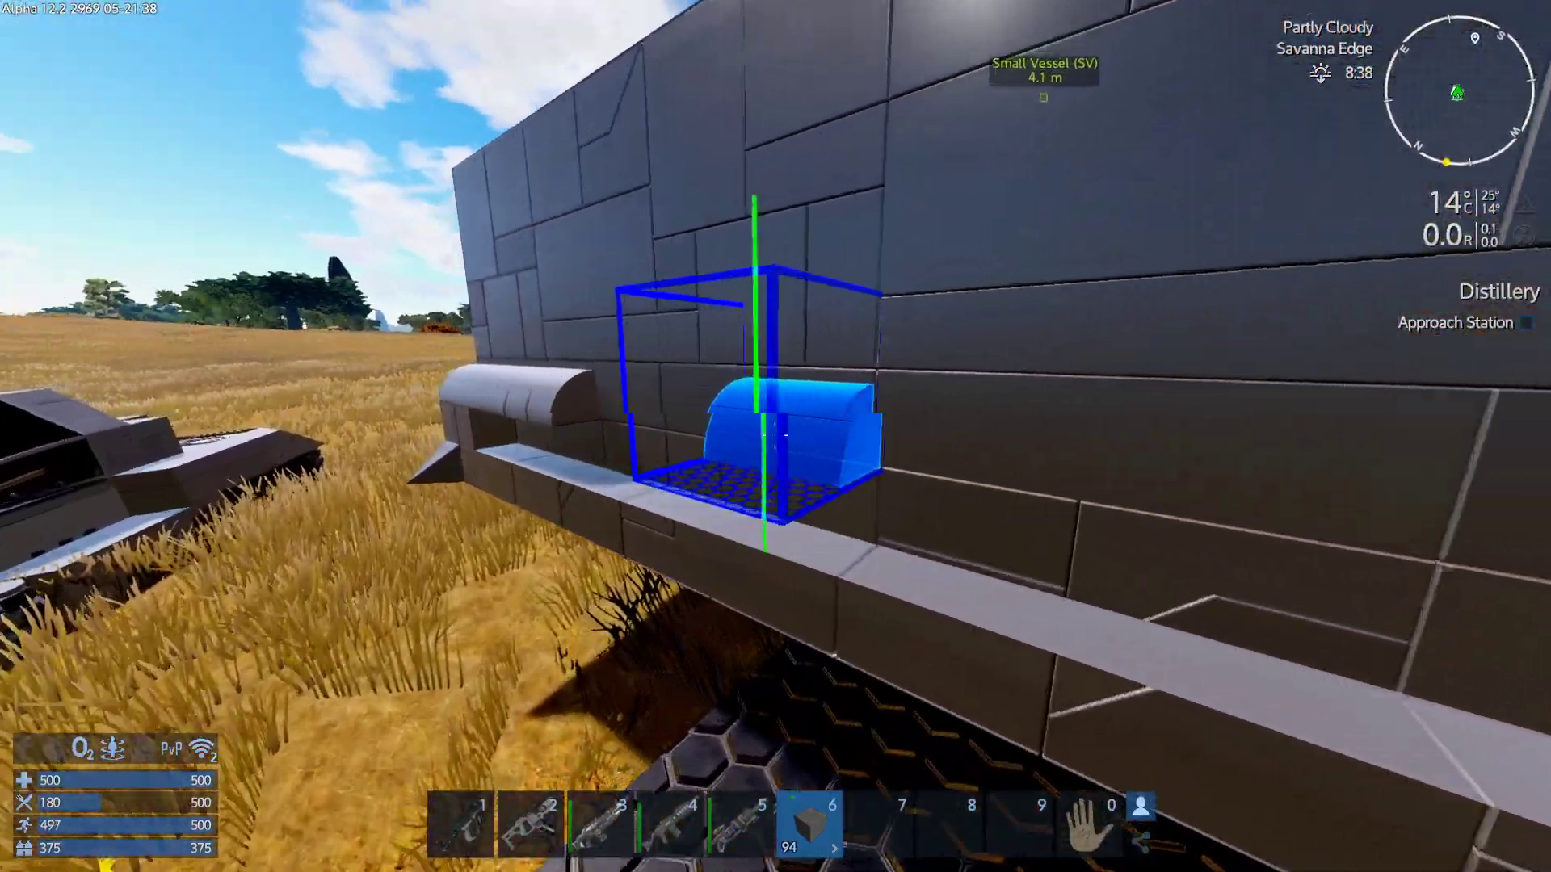
pyautogui.moveTo(775, 437); pyautogui.dragTo(775, 437)
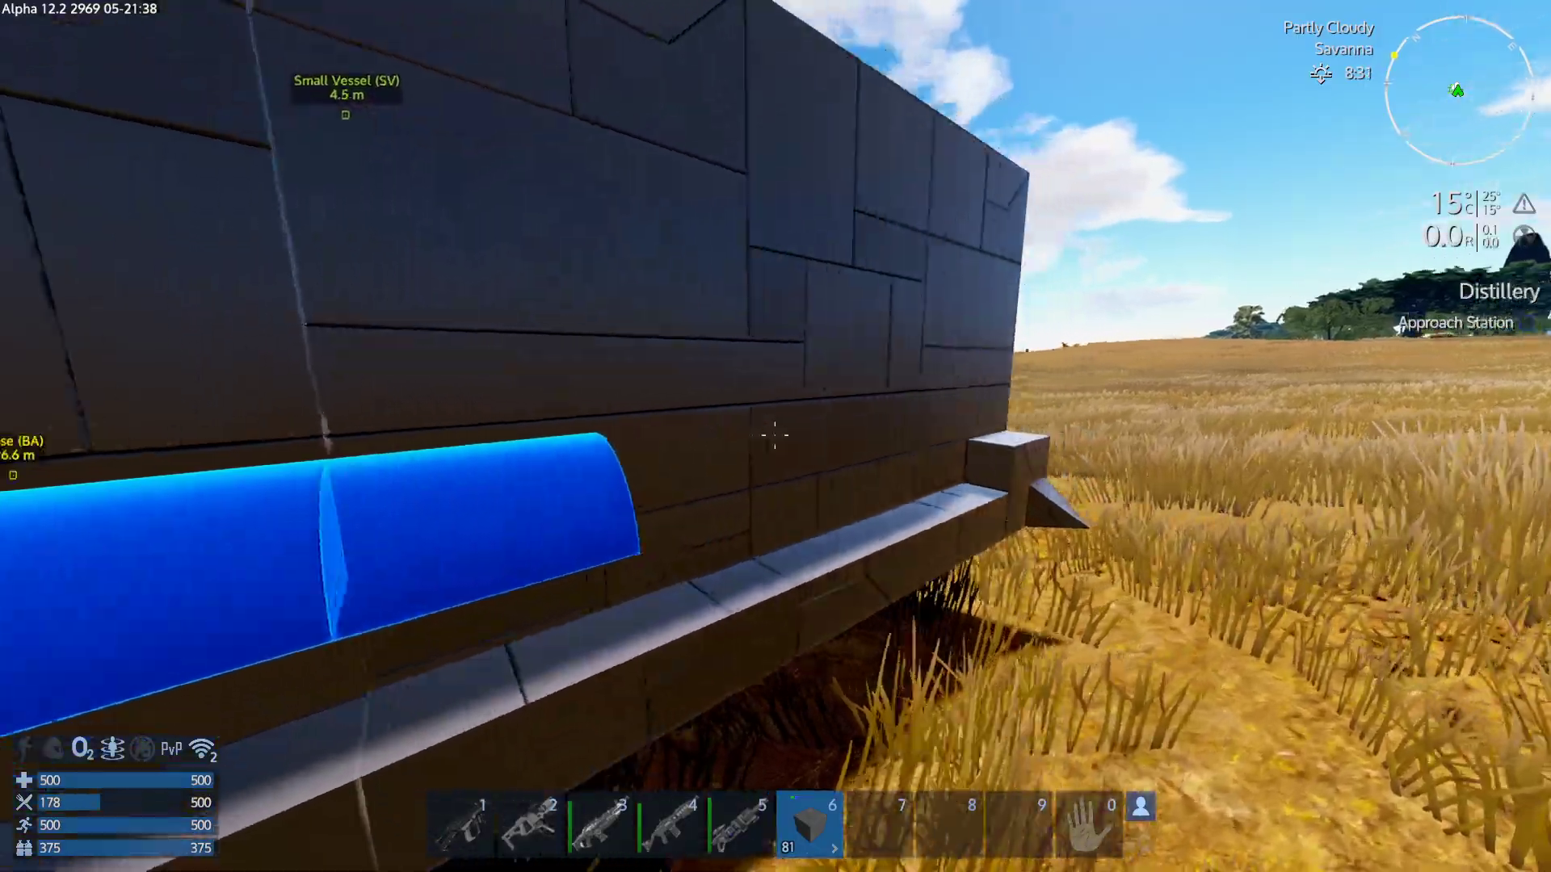
pyautogui.moveTo(775, 436); pyautogui.dragTo(776, 436)
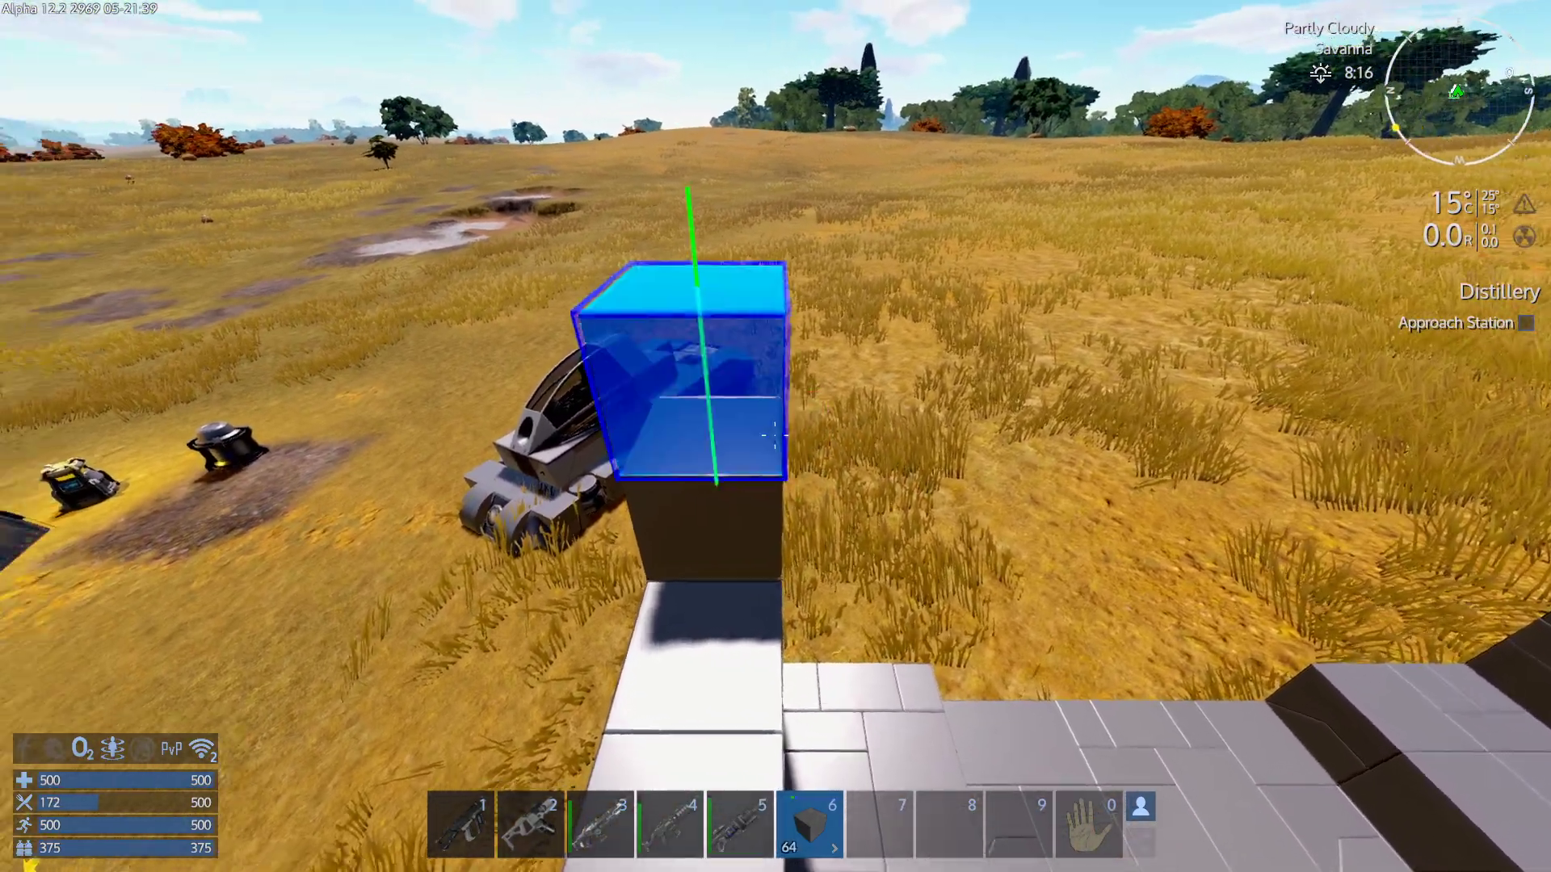
# Place a wall-top block and two roof beams spanning the hull walls.
pyautogui.click(777, 437)
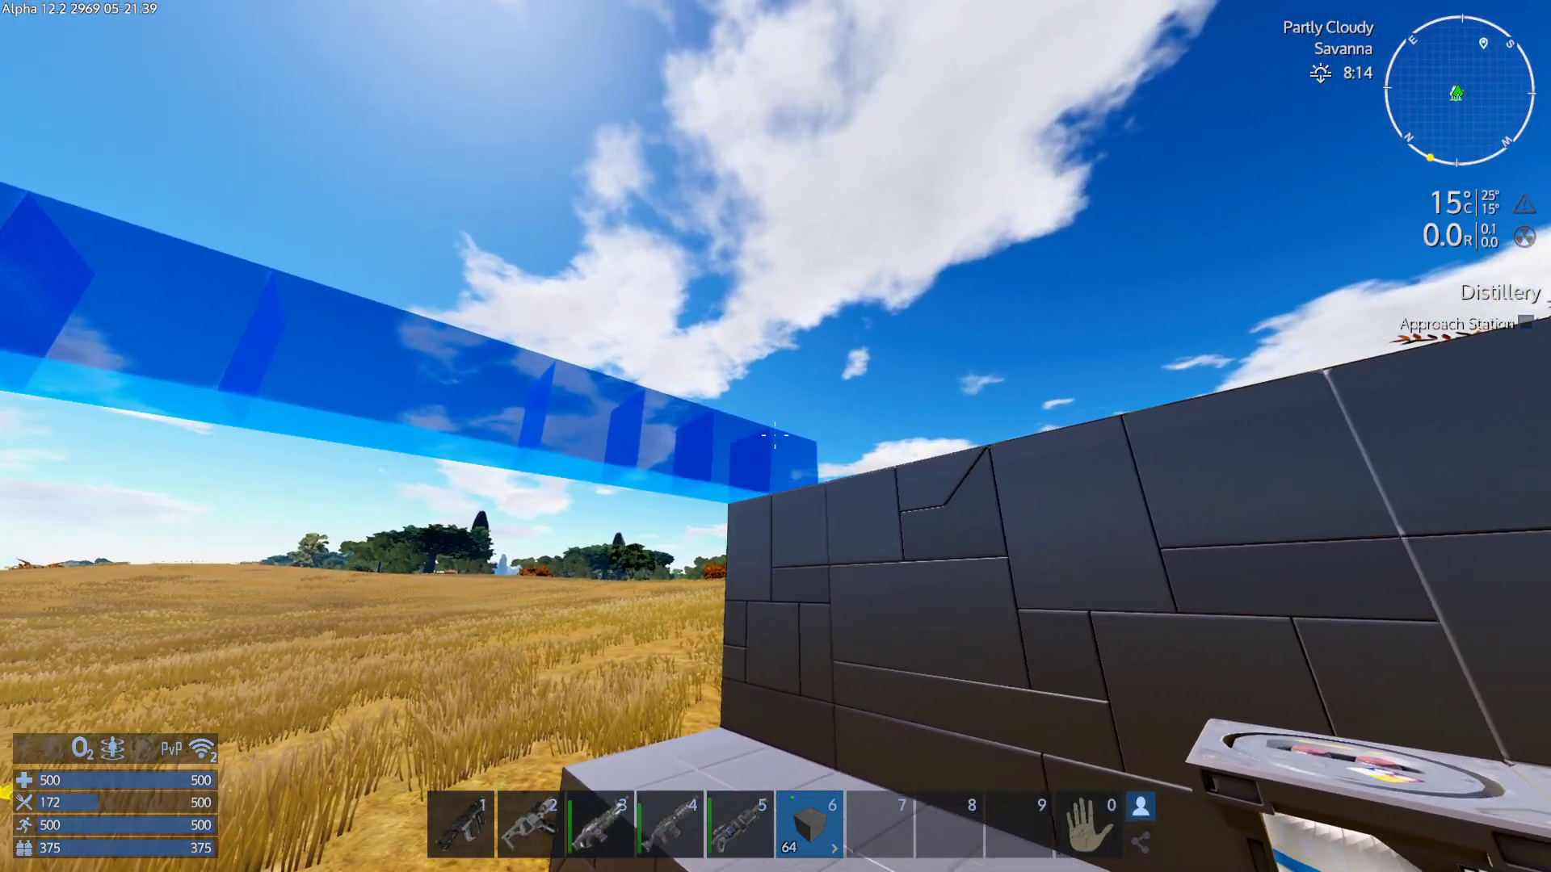
pyautogui.click(776, 436)
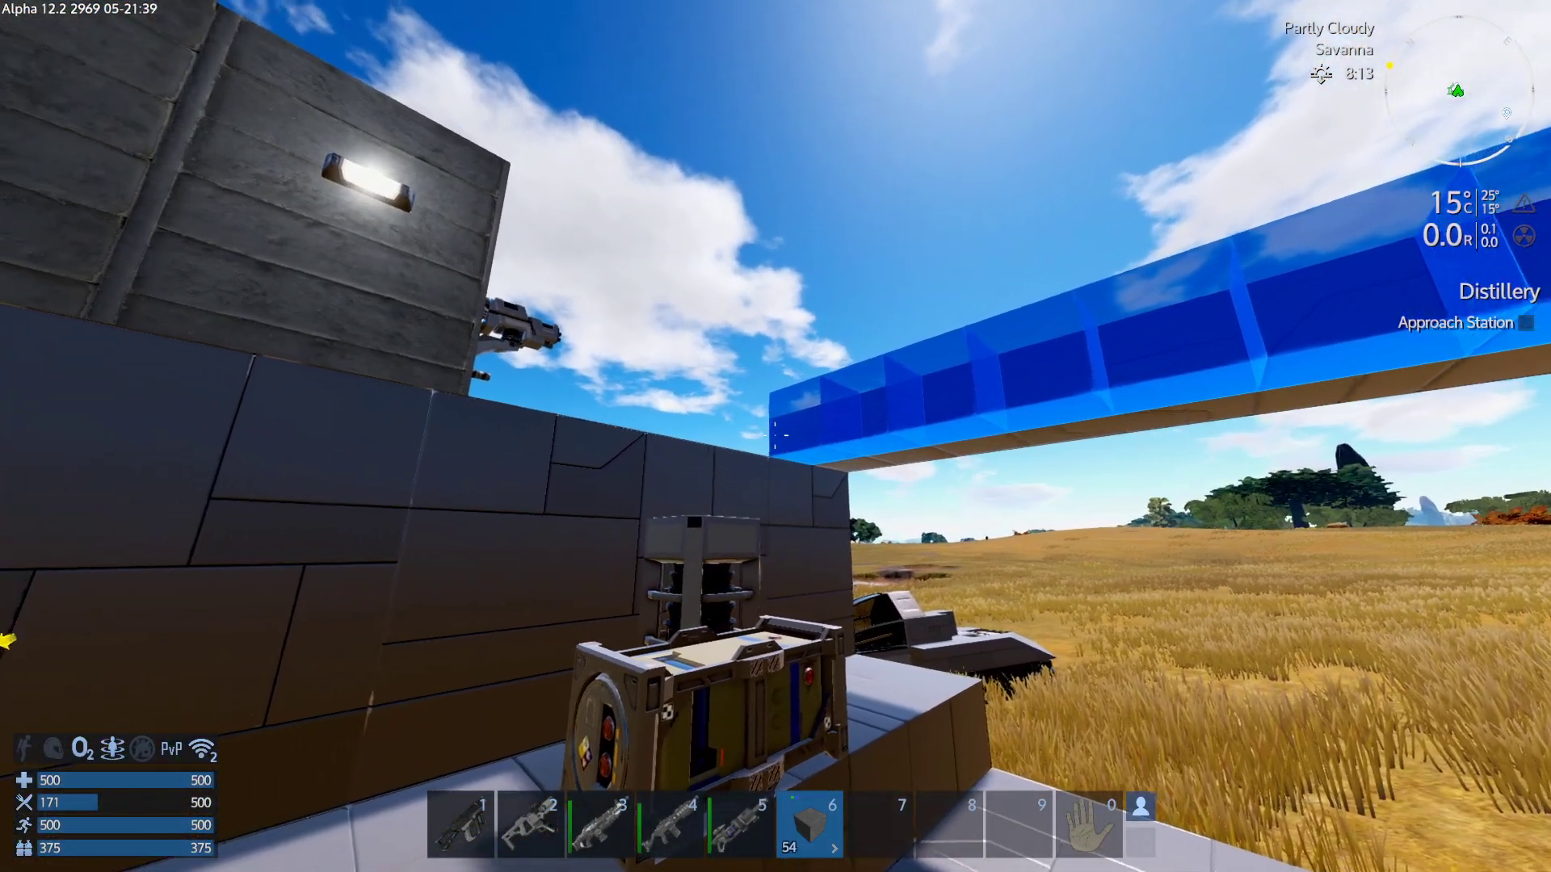
pyautogui.click(775, 436)
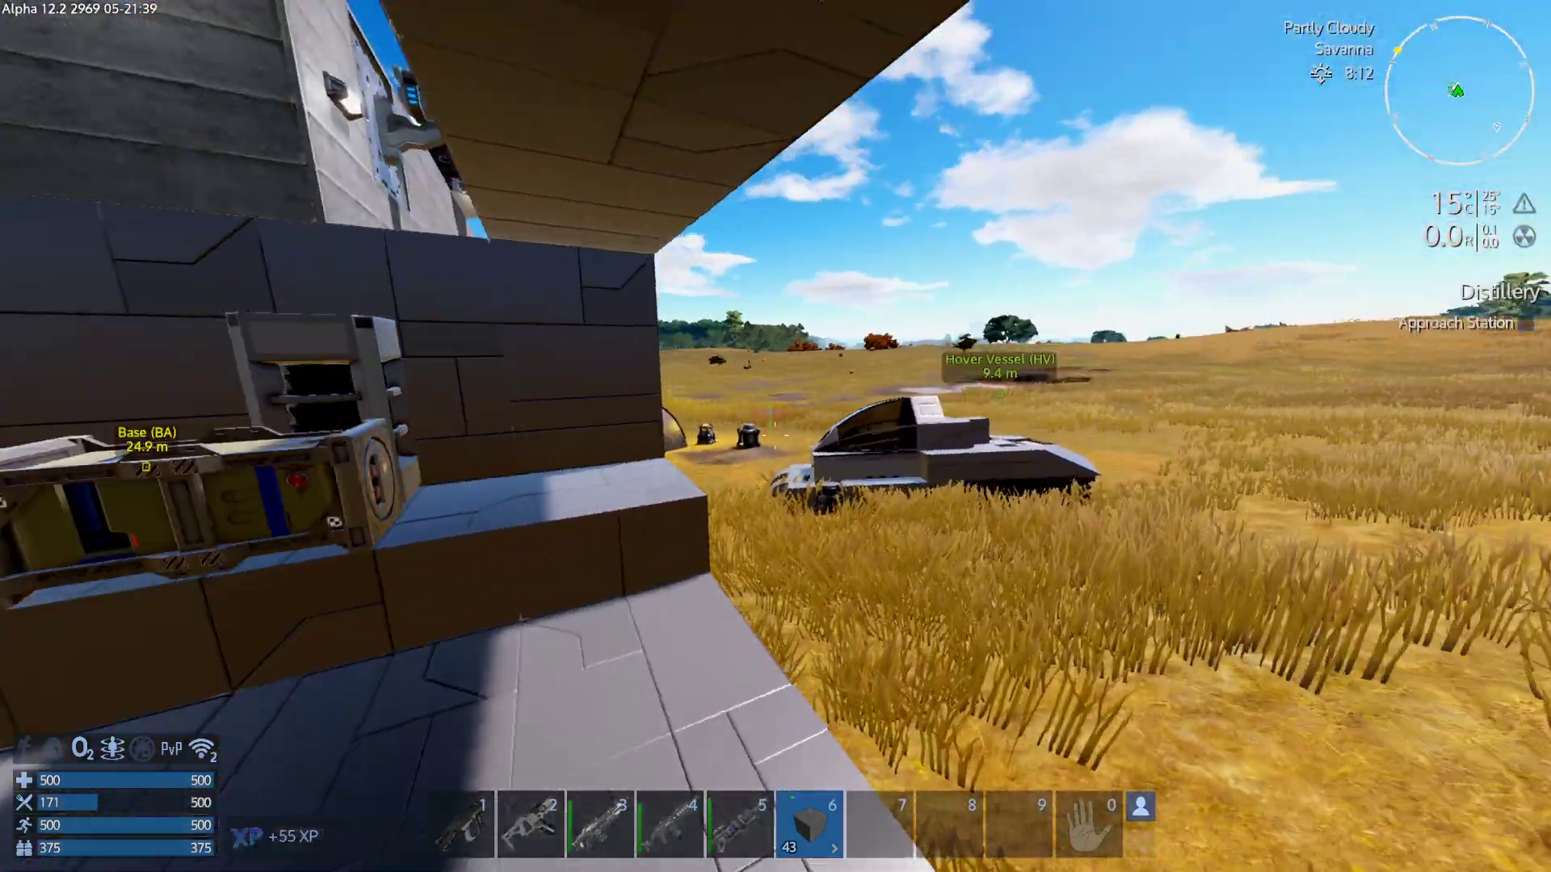
# Put Manual Doors in toolbar slot 7 and another building item in slot 9.
pyautogui.press('Tab')
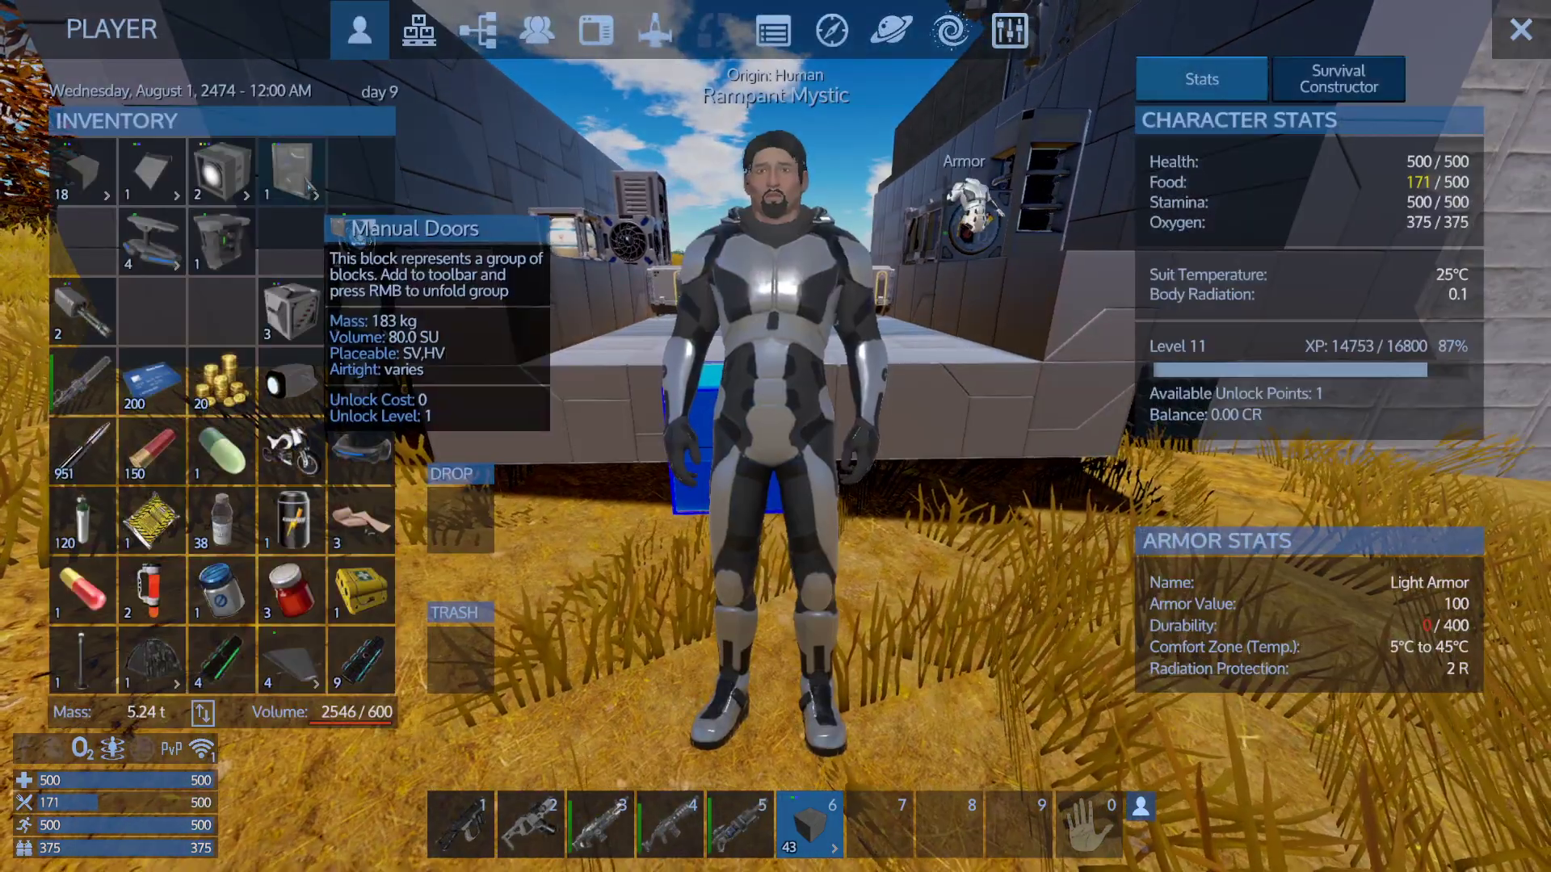
pyautogui.moveTo(293, 170); pyautogui.dragTo(785, 664)
pyautogui.moveTo(823, 845); pyautogui.dragTo(866, 826)
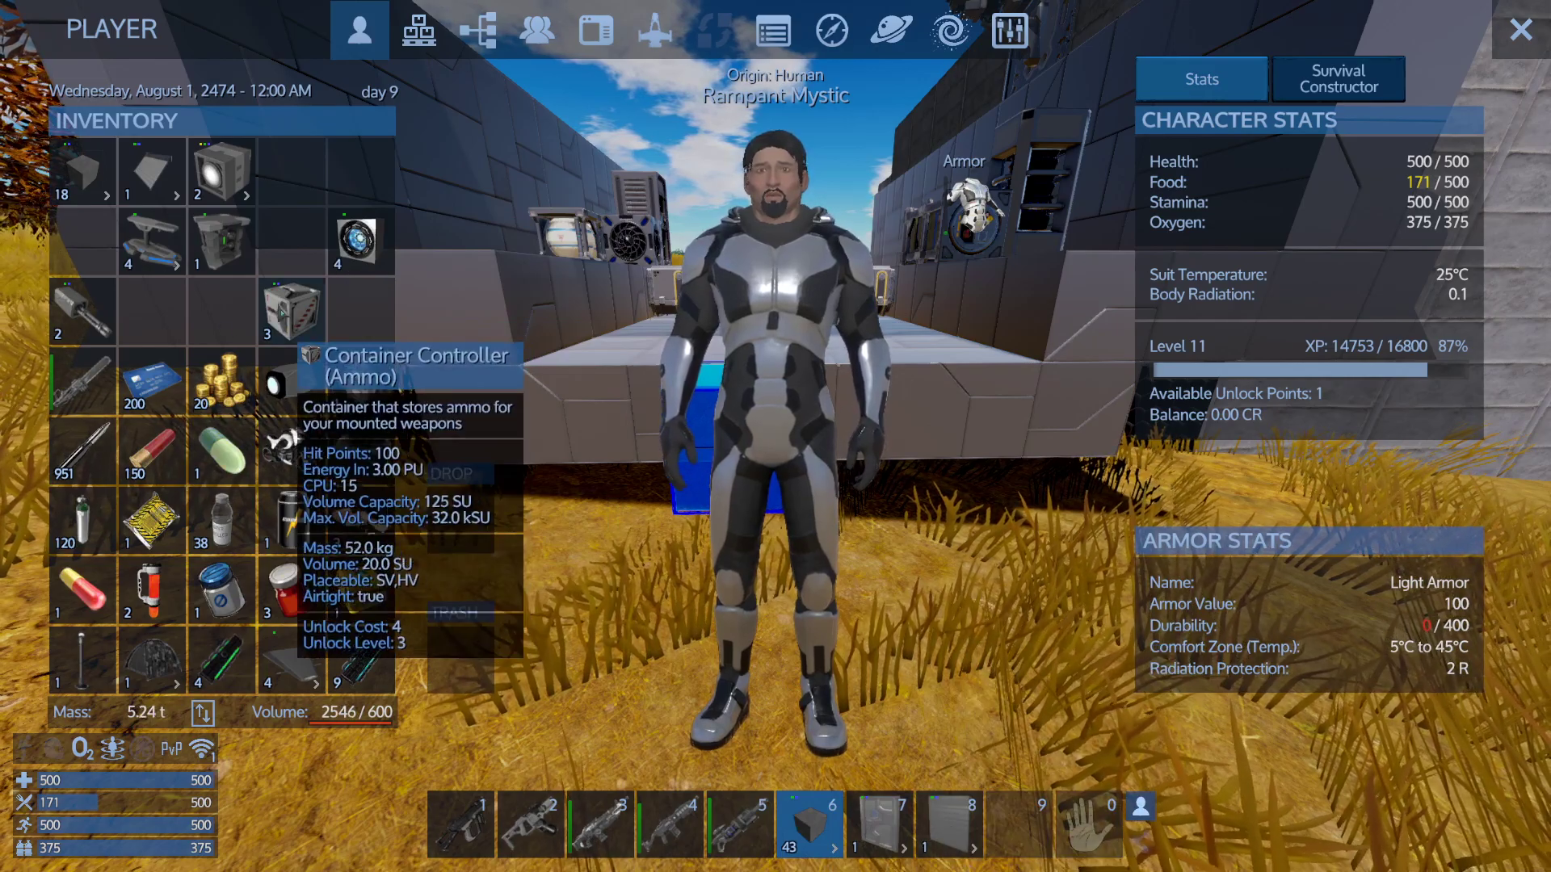
pyautogui.moveTo(155, 242); pyautogui.dragTo(1024, 823)
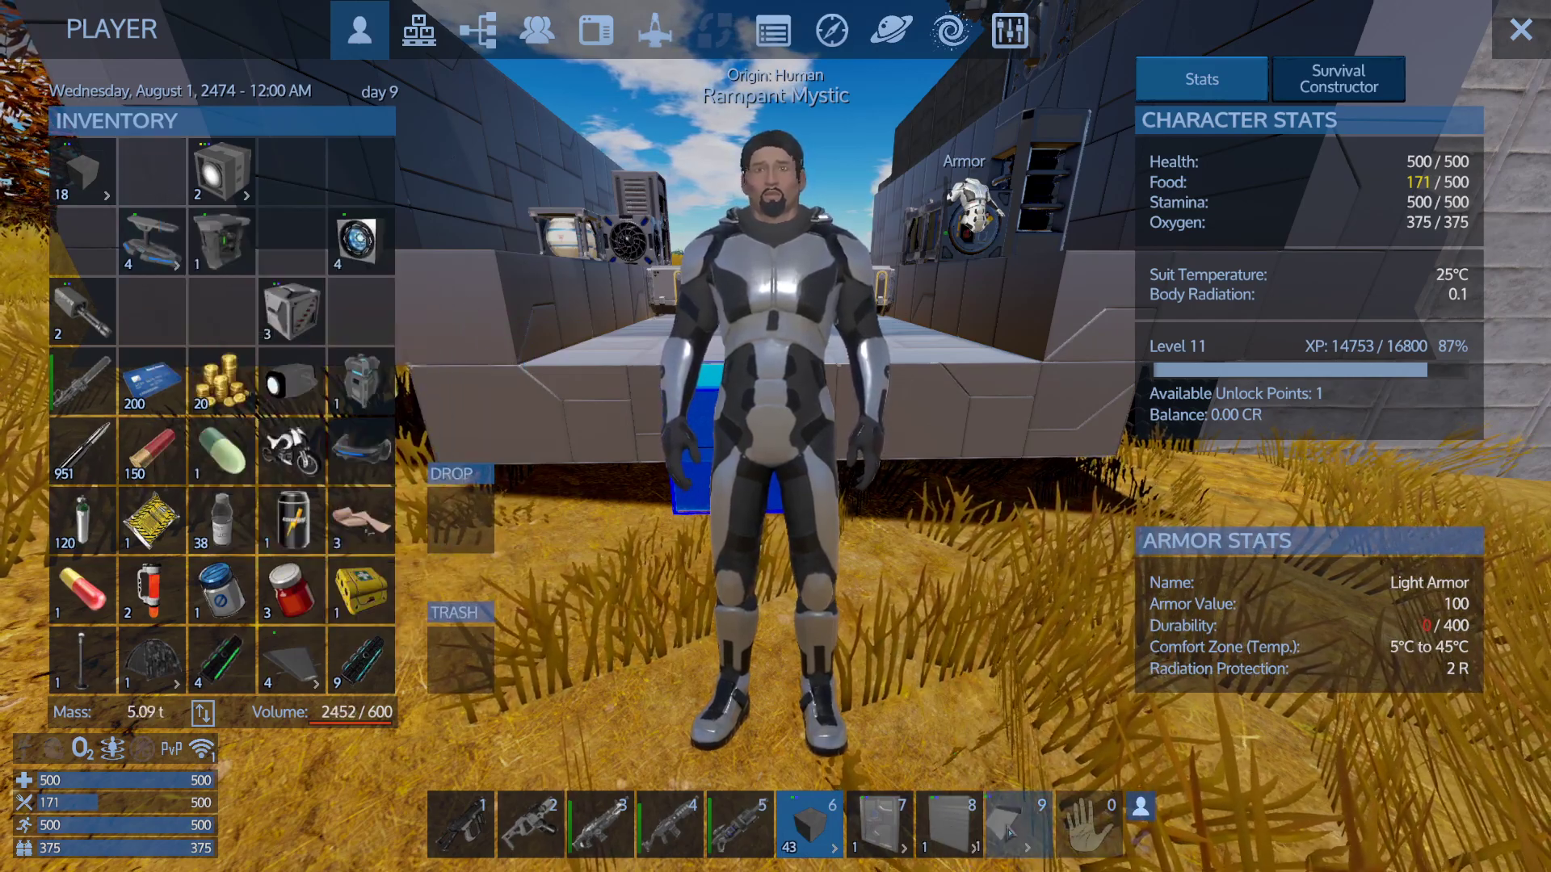
pyautogui.press('Tab')
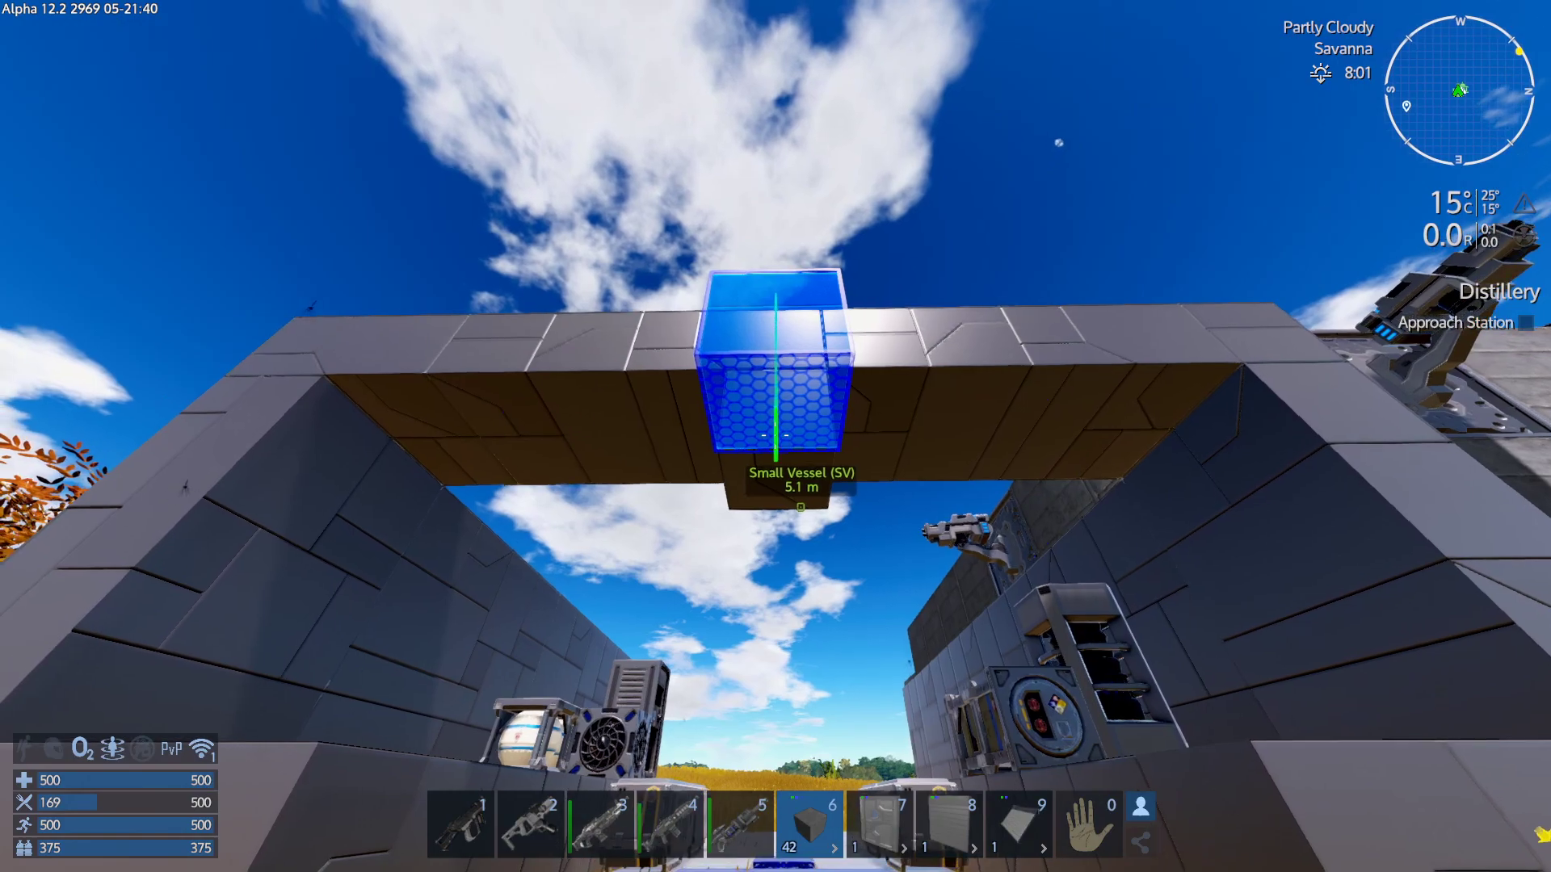
# Pick a shutter door size and fit the door into the vessel's end opening.
pyautogui.rightClick(776, 436)
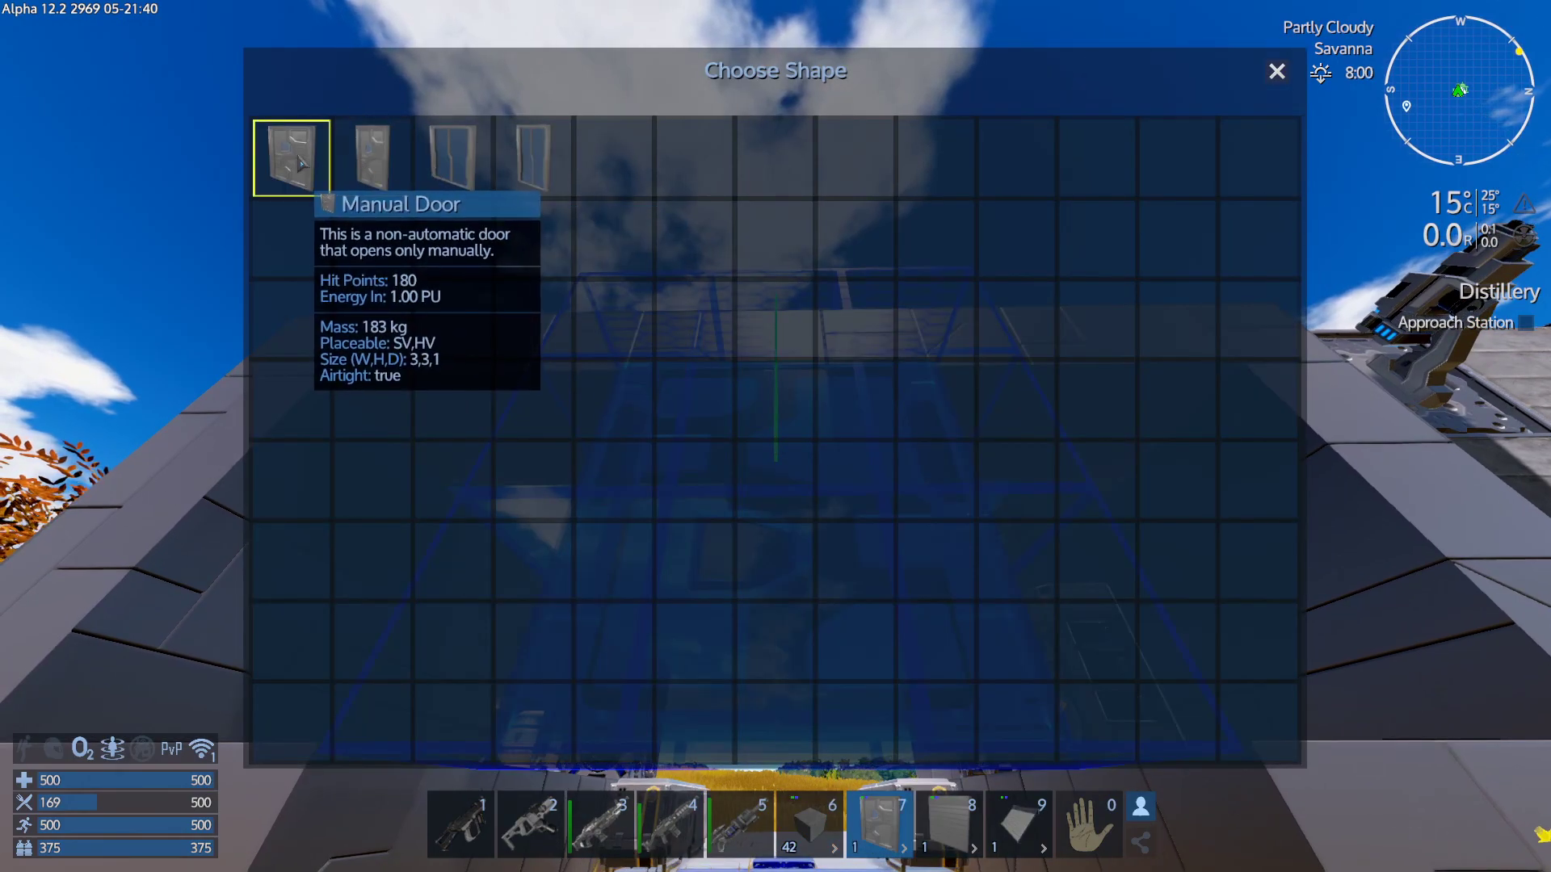
pyautogui.click(370, 158)
pyautogui.press('8')
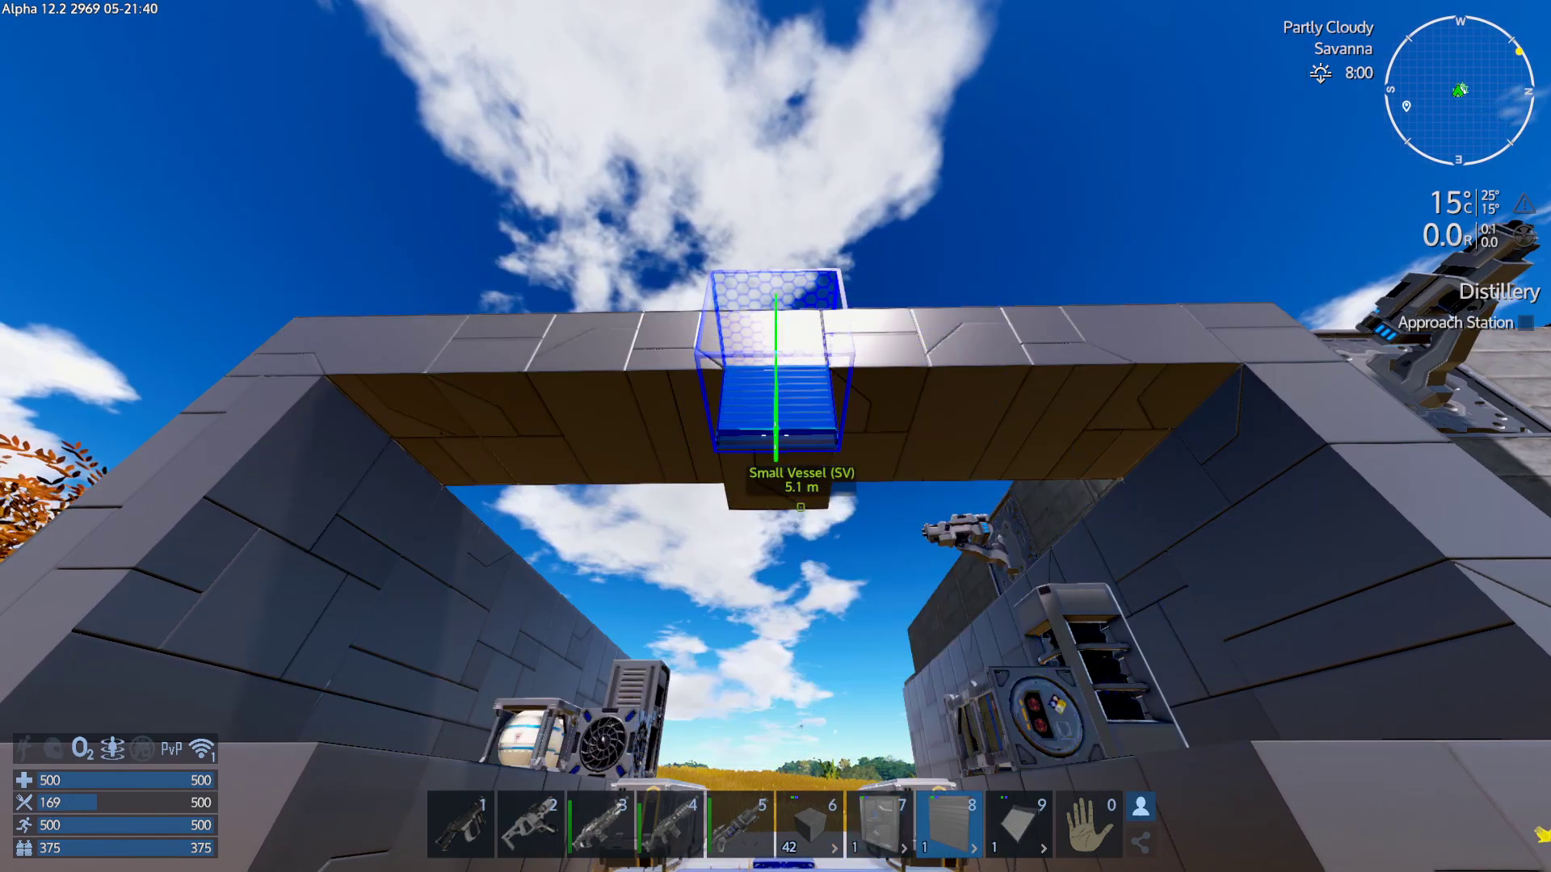
pyautogui.rightClick(775, 436)
pyautogui.click(445, 145)
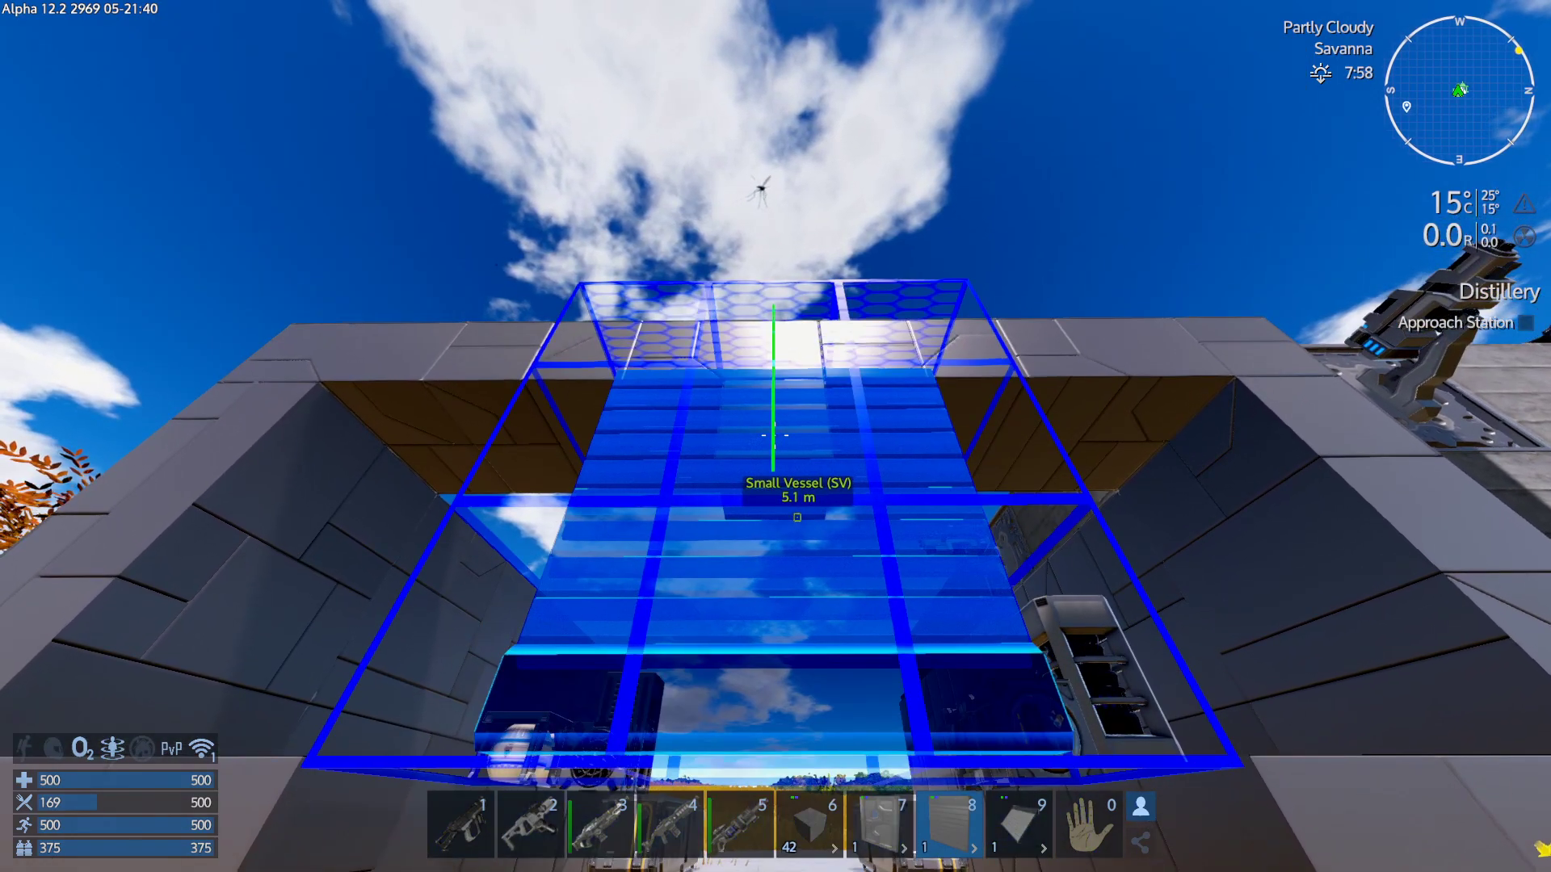
pyautogui.rightClick(776, 436)
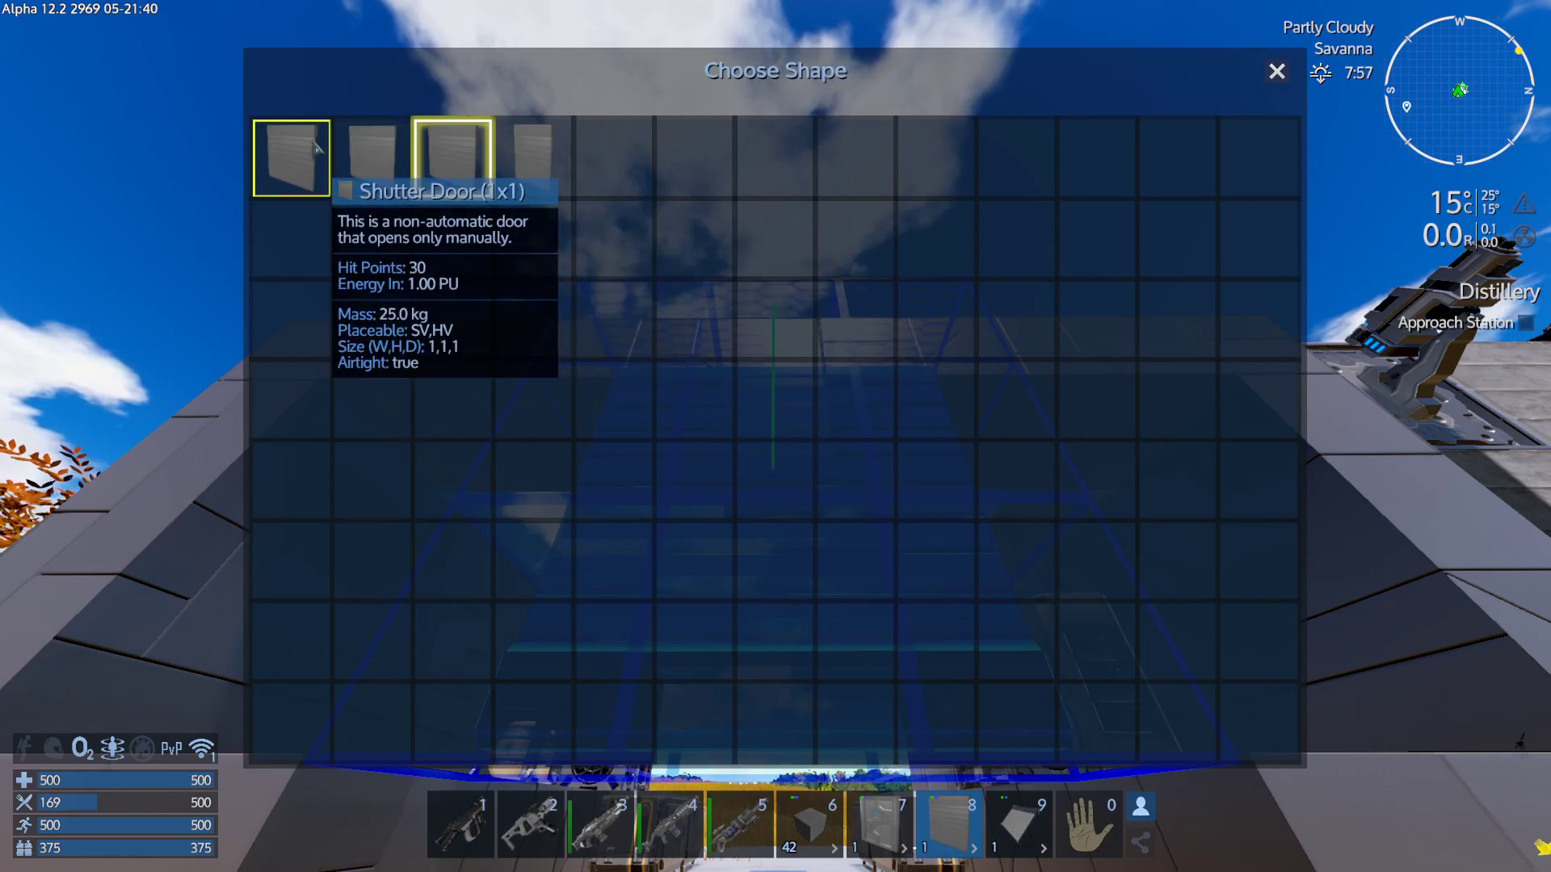
pyautogui.click(517, 158)
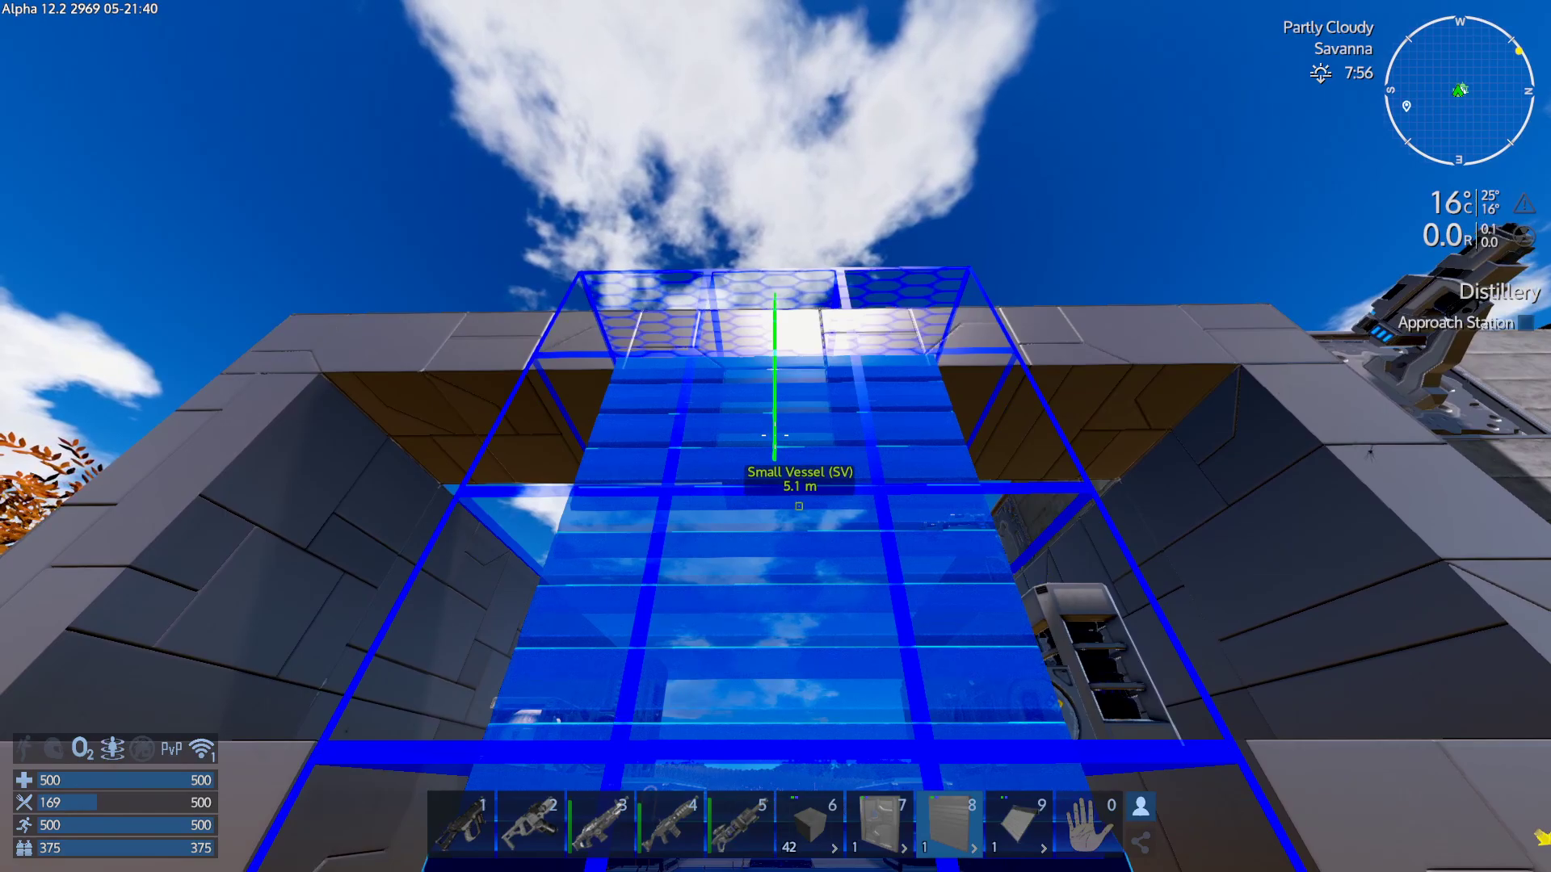
pyautogui.press('7')
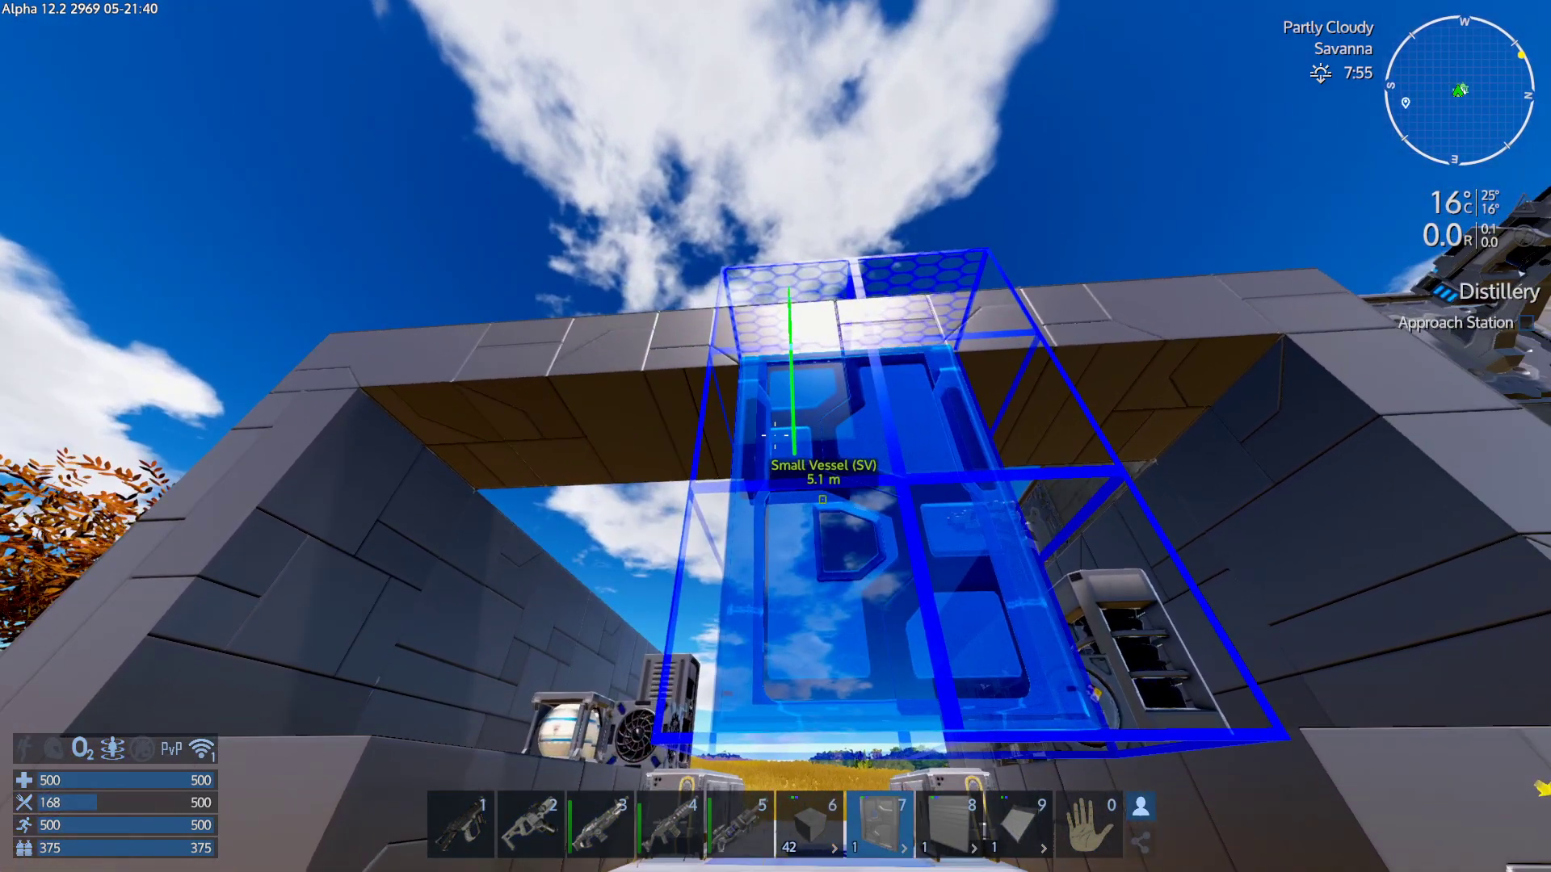
pyautogui.click(777, 437)
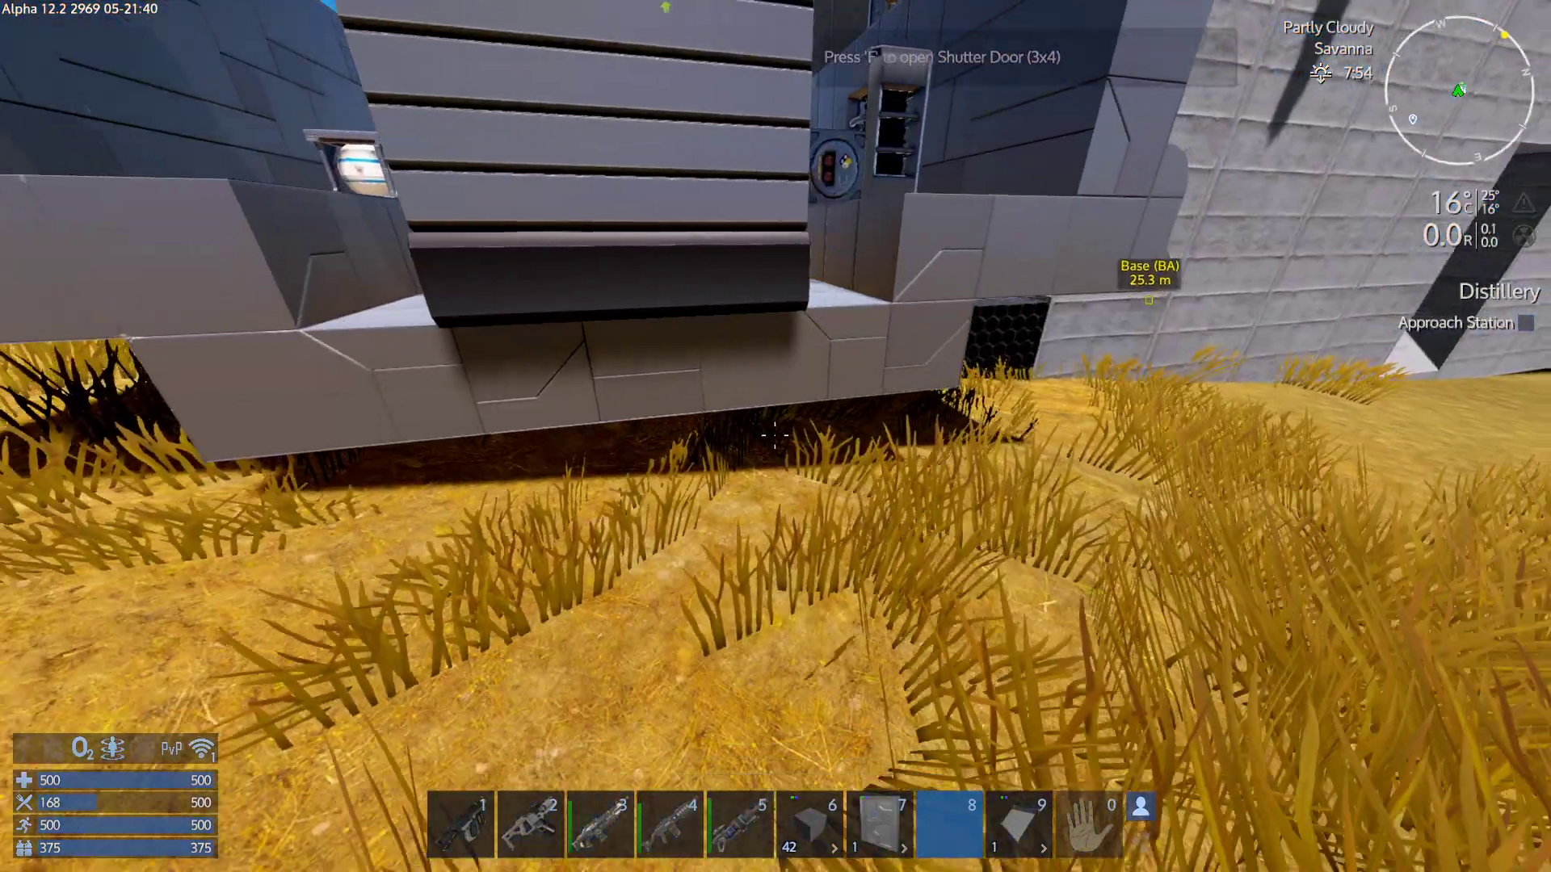
# Open the shutter door, retrieve it with the Multi Tool, and open the inventory.
pyautogui.press('w')
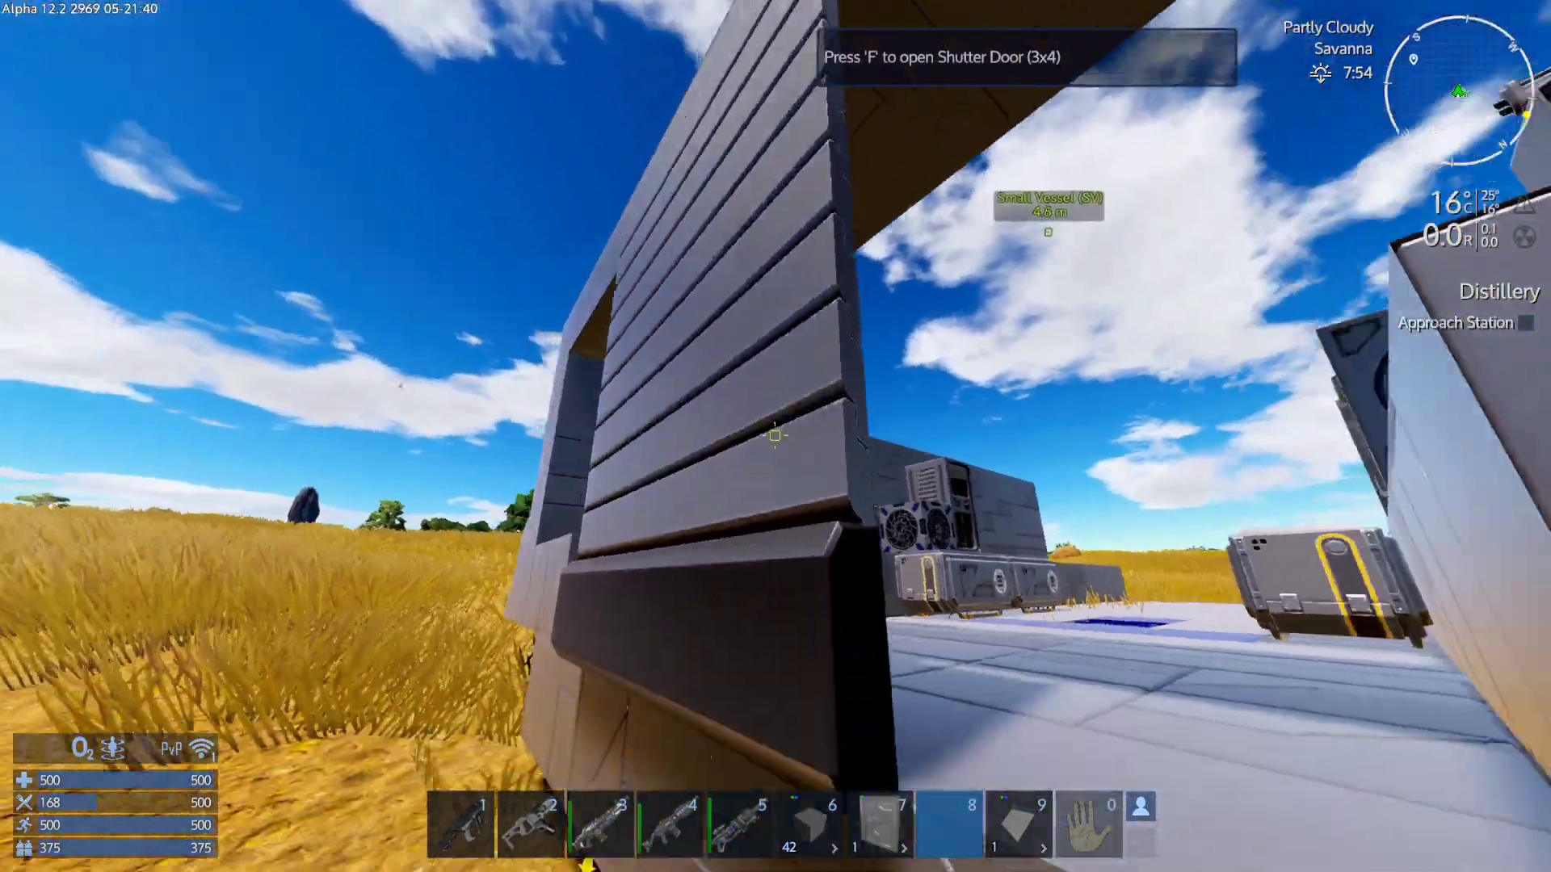
pyautogui.press('f')
pyautogui.press('s')
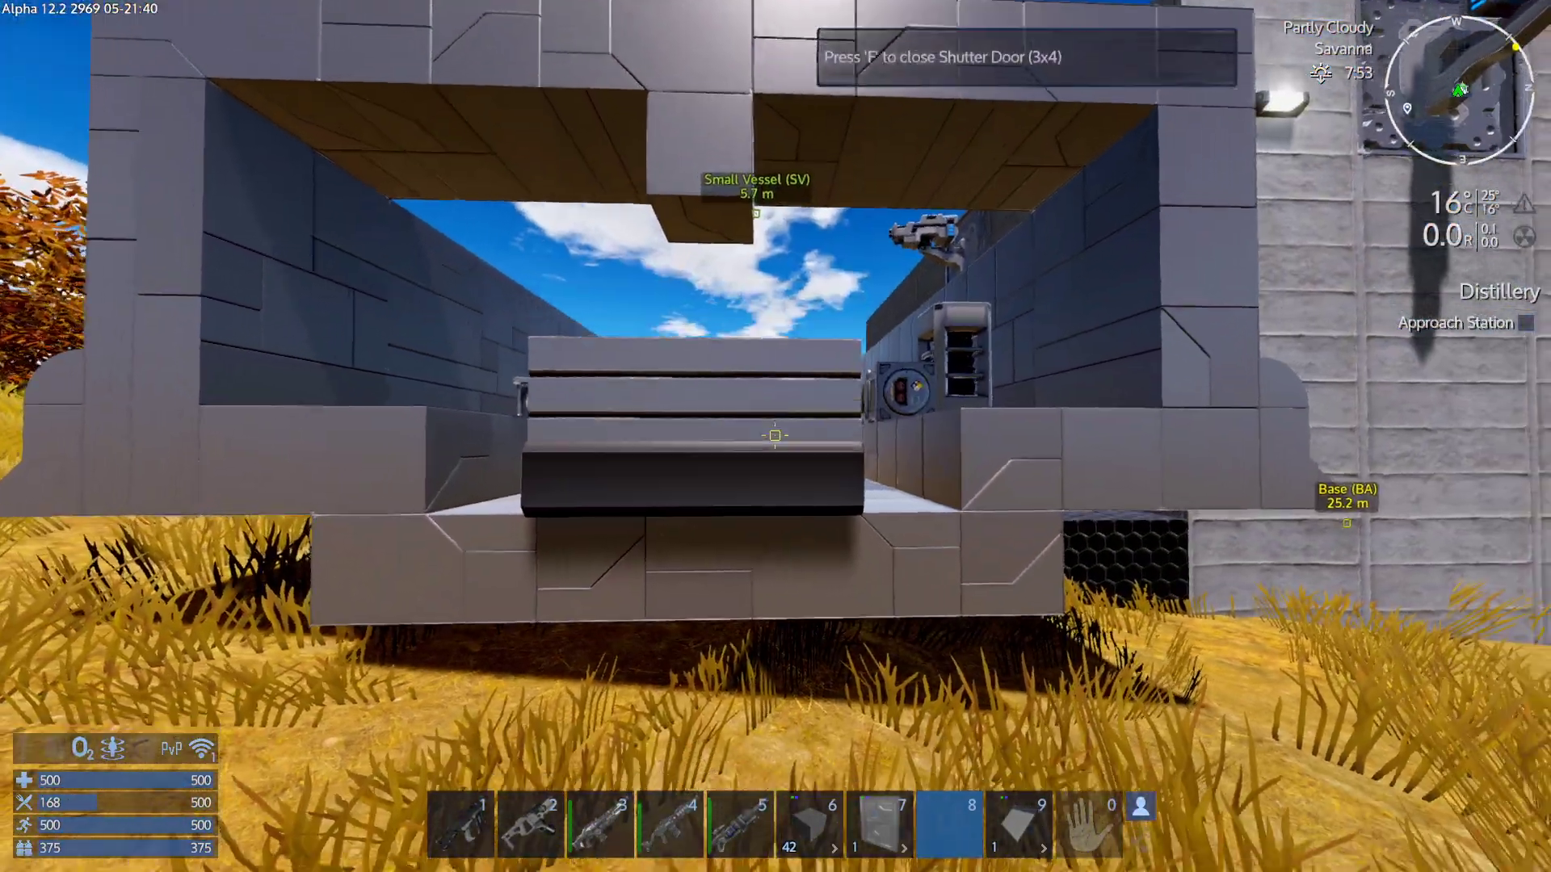
pyautogui.press('w')
pyautogui.press('2')
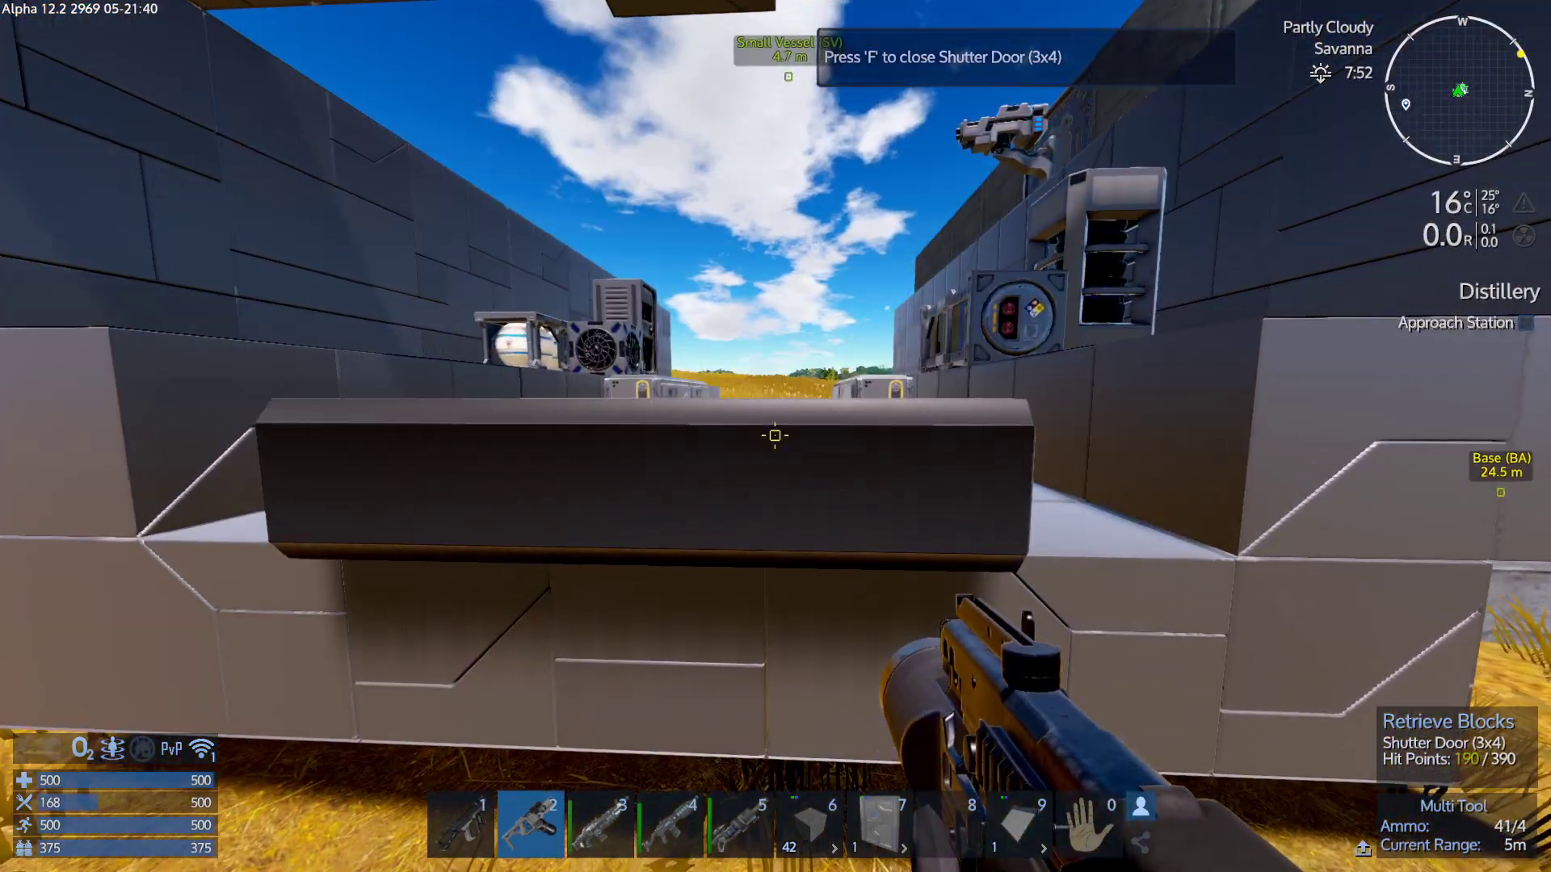
pyautogui.click(773, 436)
pyautogui.press('s')
pyautogui.press('8')
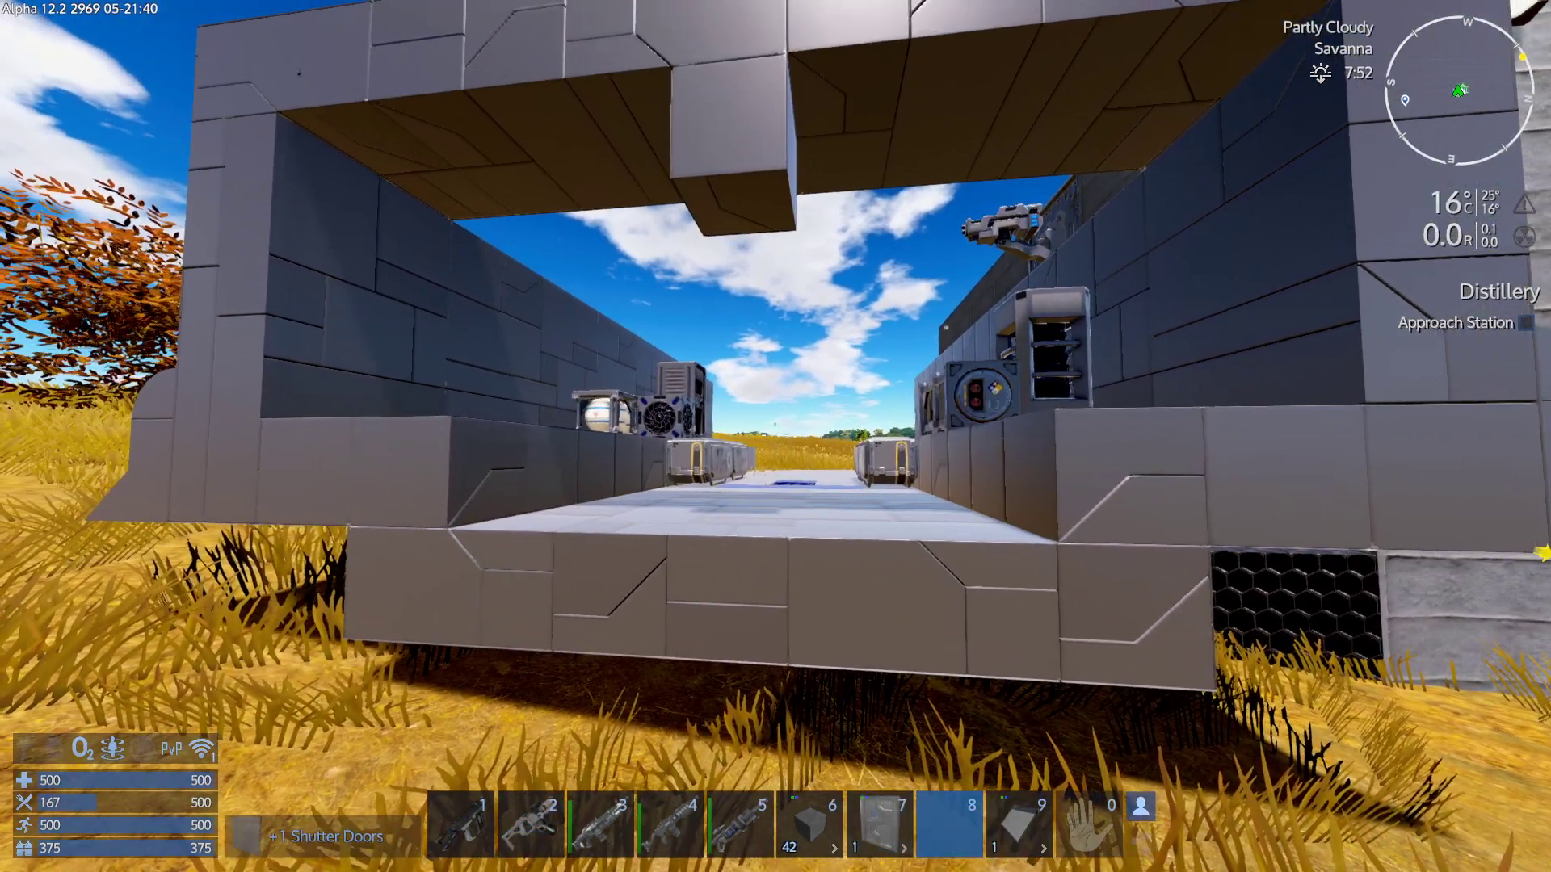
pyautogui.press('Tab')
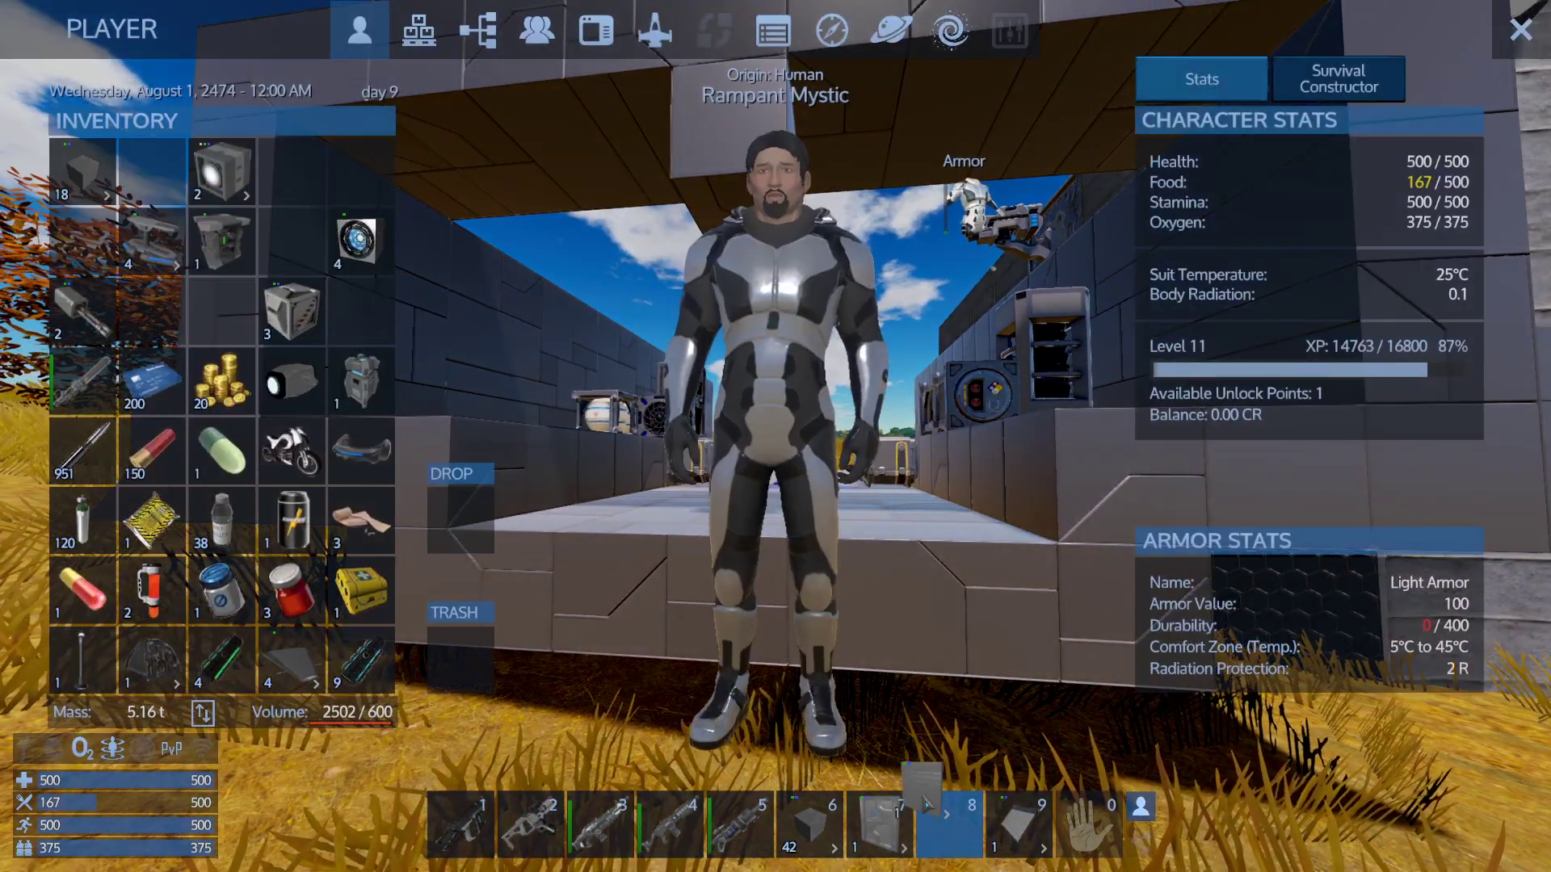
# Retrieve the hanging steel block from the arch, then pick and rotate a new block shape.
pyautogui.press('Tab')
pyautogui.press('2')
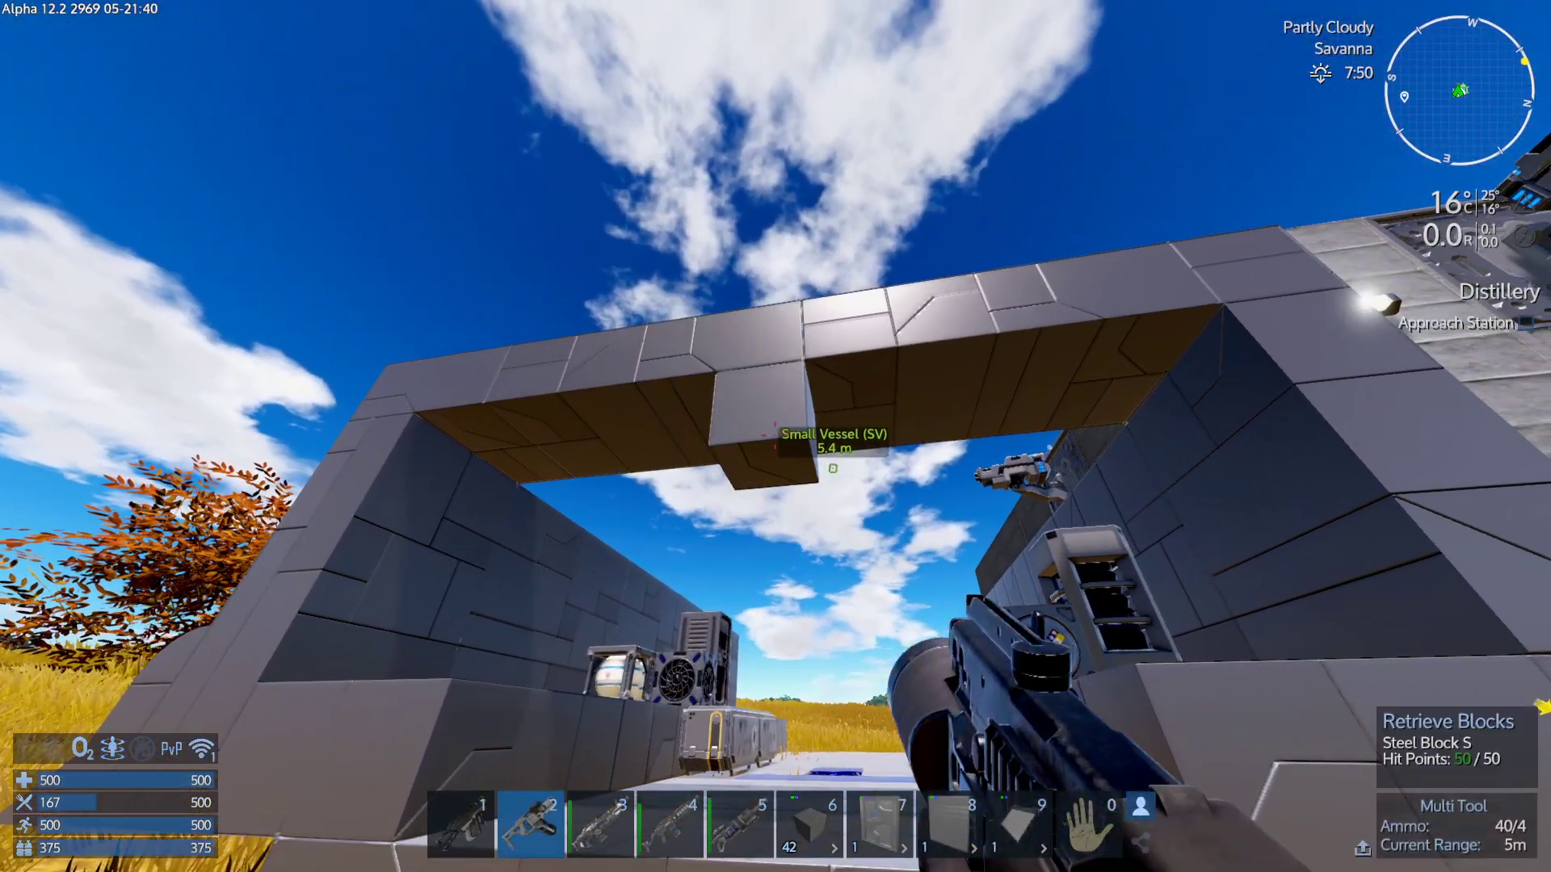
pyautogui.click(776, 436)
pyautogui.press('Tab')
pyautogui.press('Tab')
pyautogui.press('8')
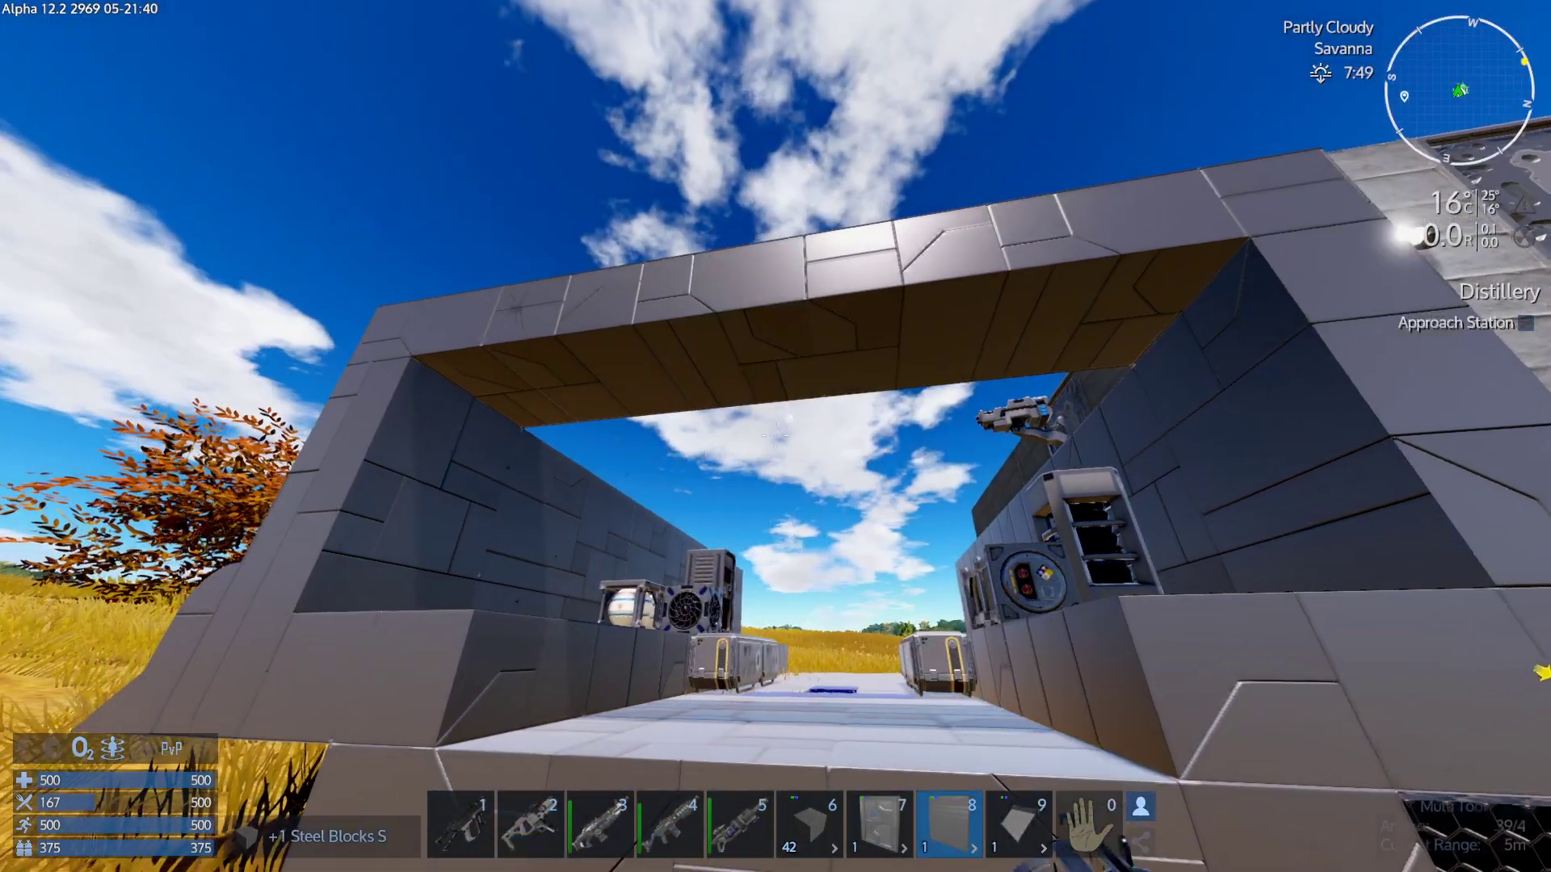
pyautogui.rightClick(775, 436)
pyautogui.click(530, 152)
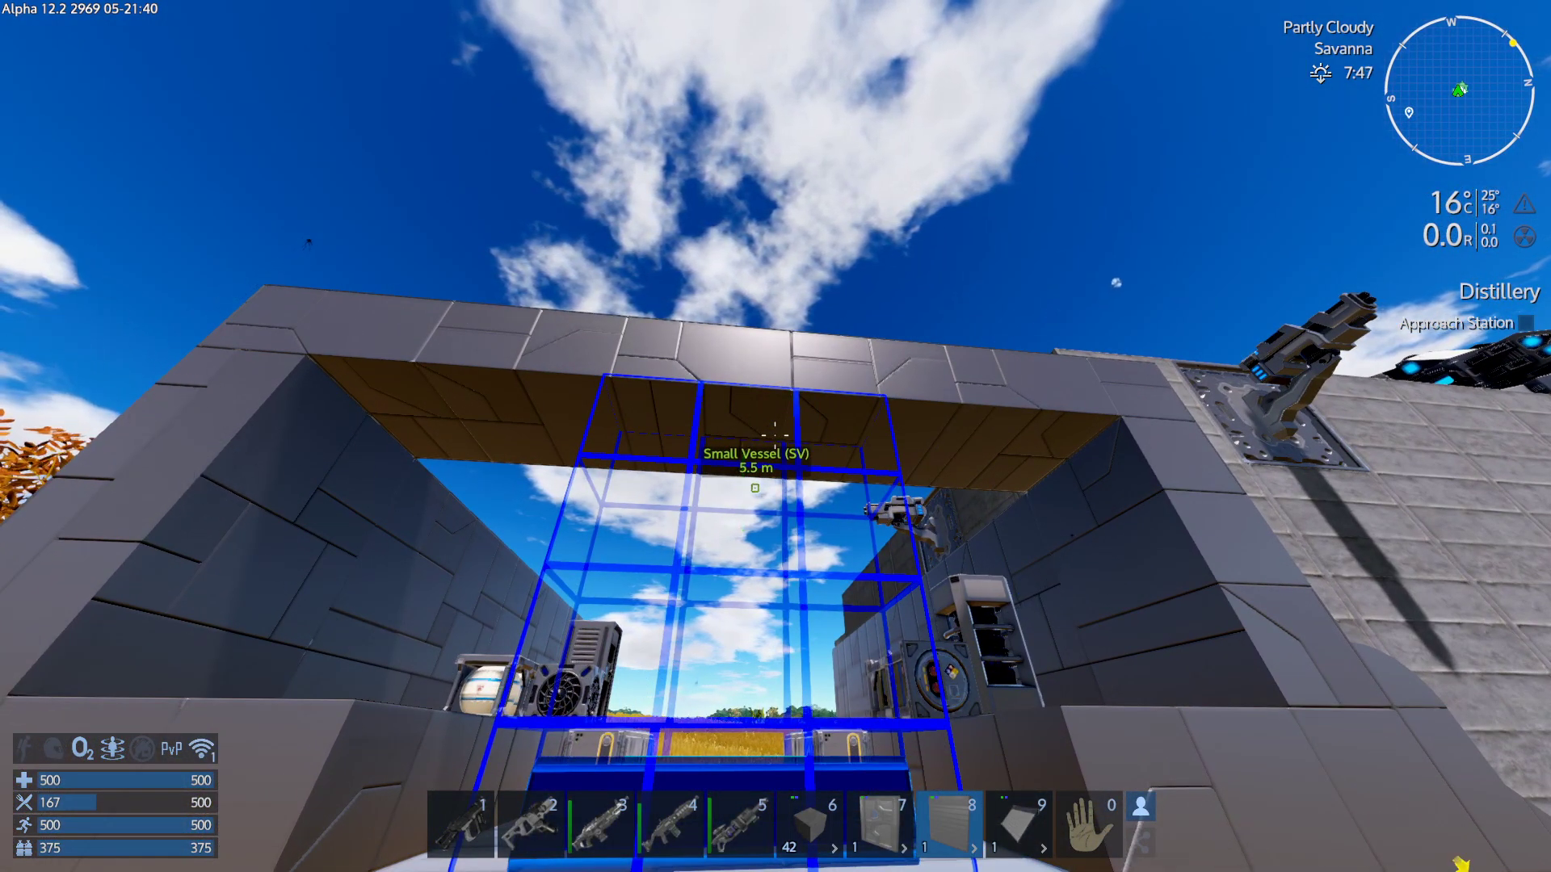
pyautogui.press('pageup')
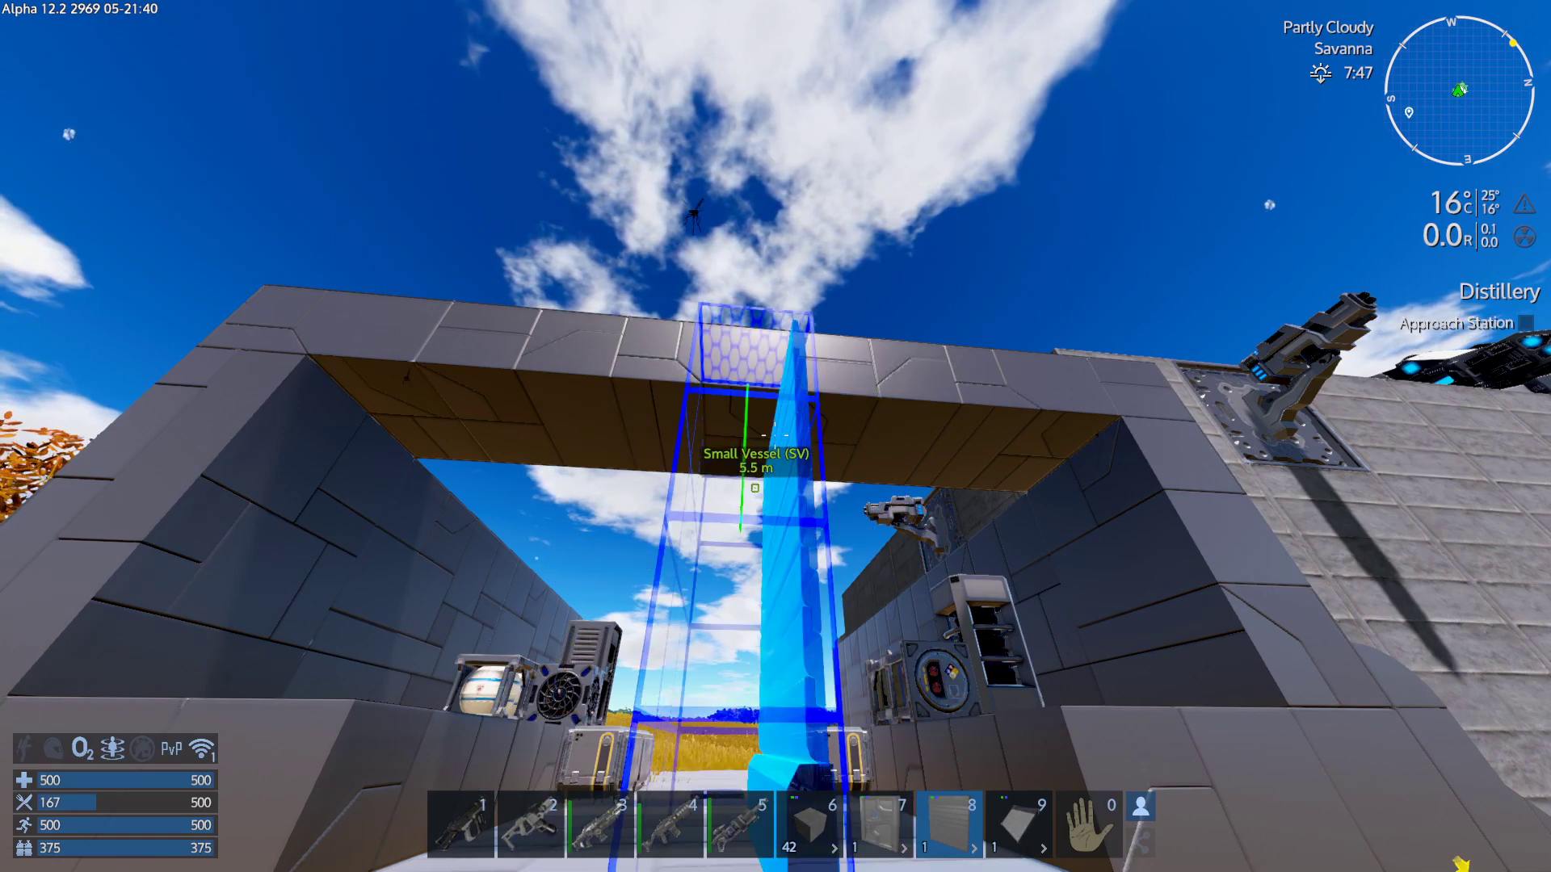
pyautogui.press('pageup')
pyautogui.press('pageup')
pyautogui.press('pageup')
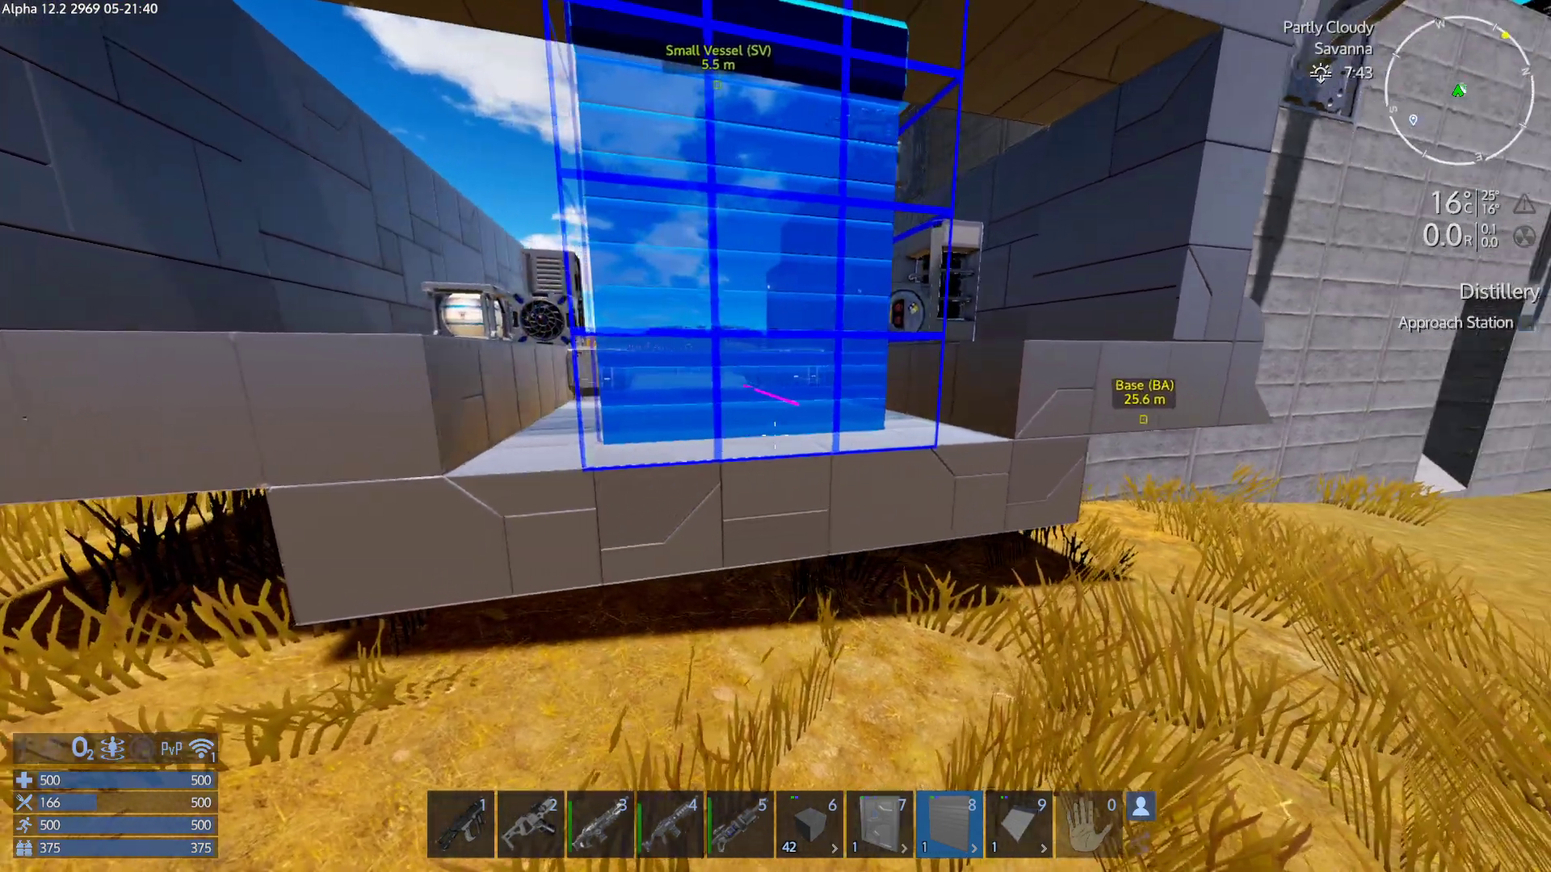
# Fit the 3x4 Shutter Door over a temporary steel block, remove that block, and open the door.
pyautogui.press('6')
pyautogui.click(775, 436)
pyautogui.press('8')
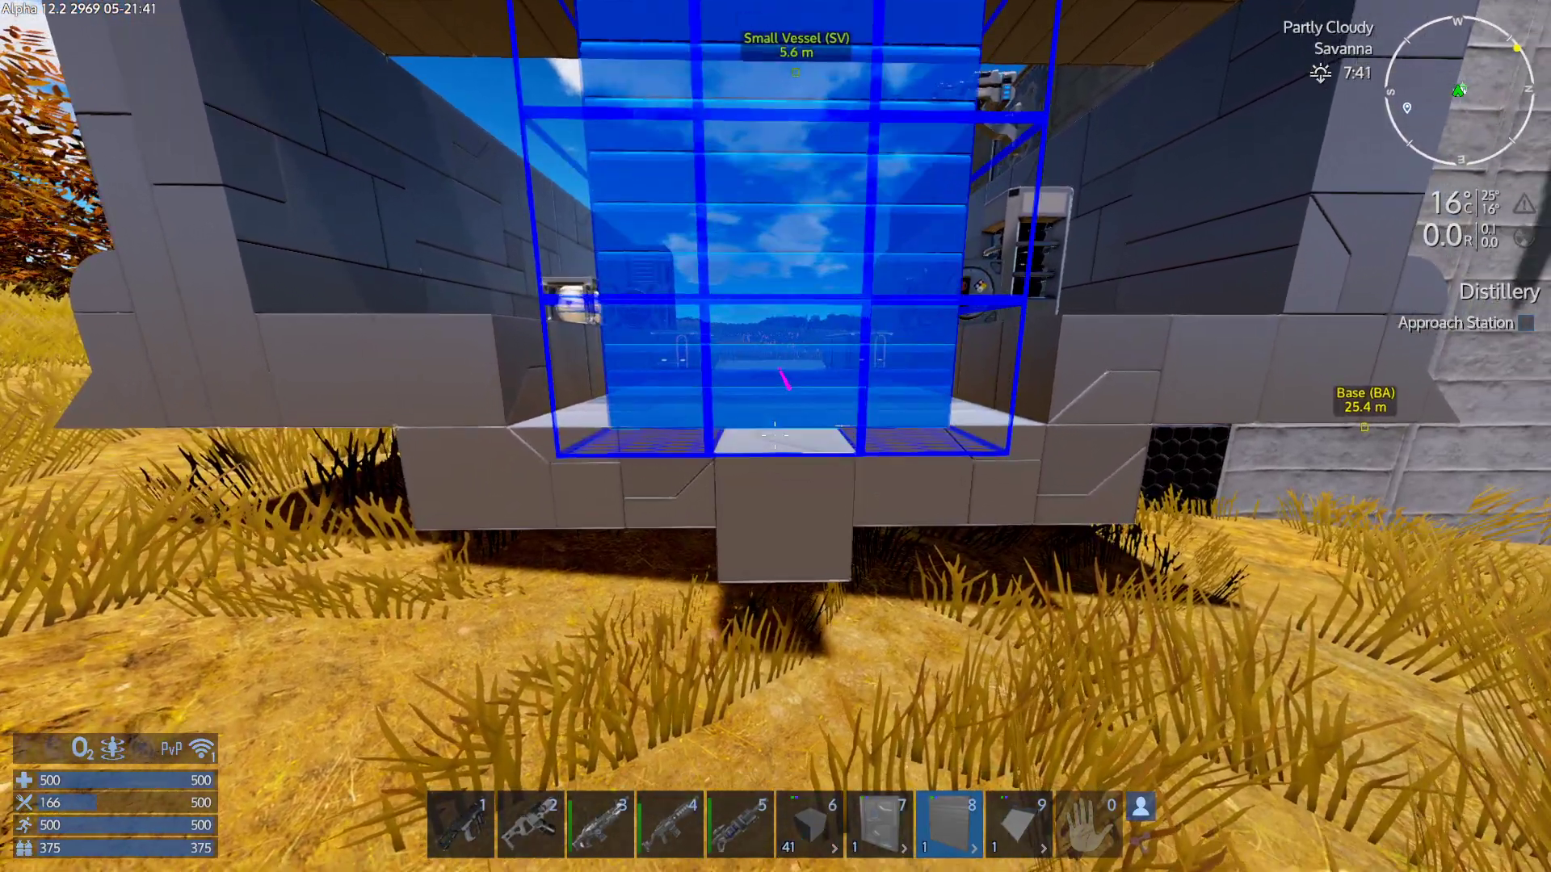
pyautogui.click(776, 437)
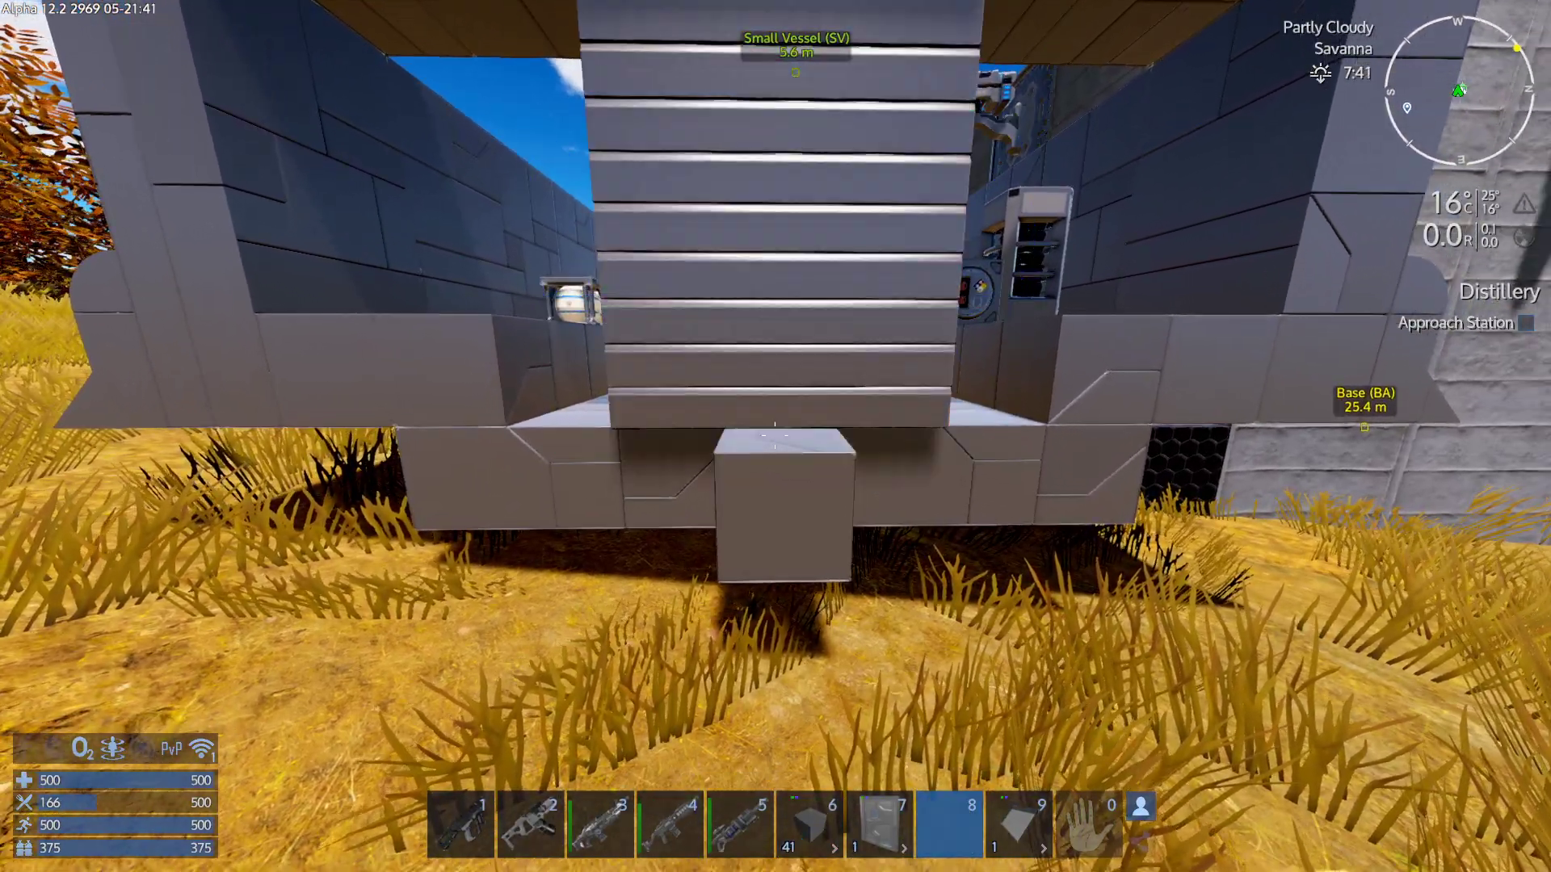
pyautogui.press('2')
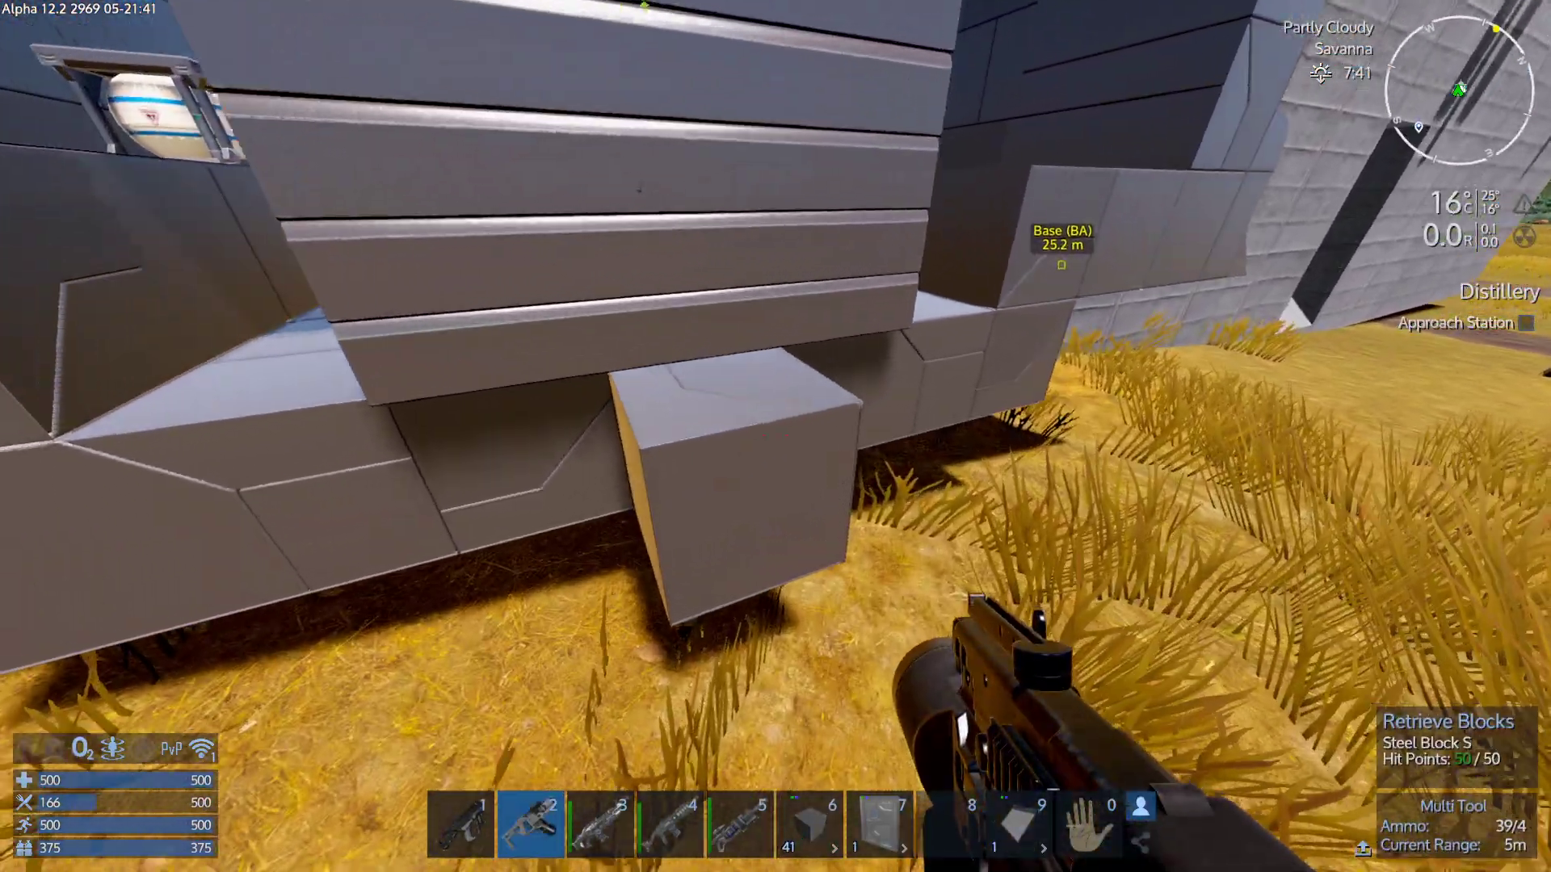
pyautogui.click(776, 436)
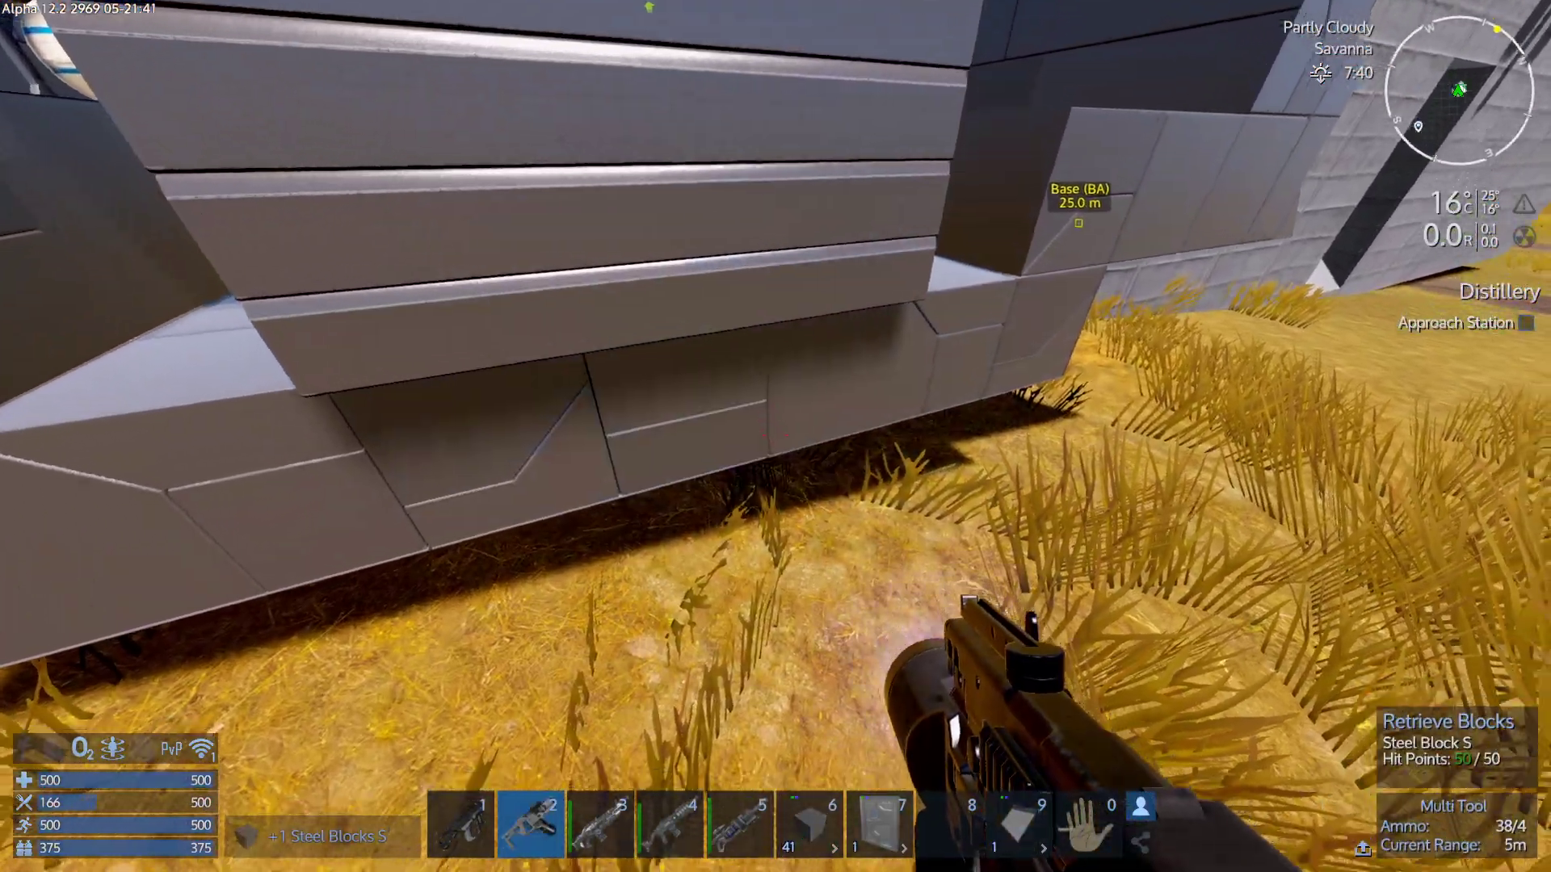
pyautogui.press('f')
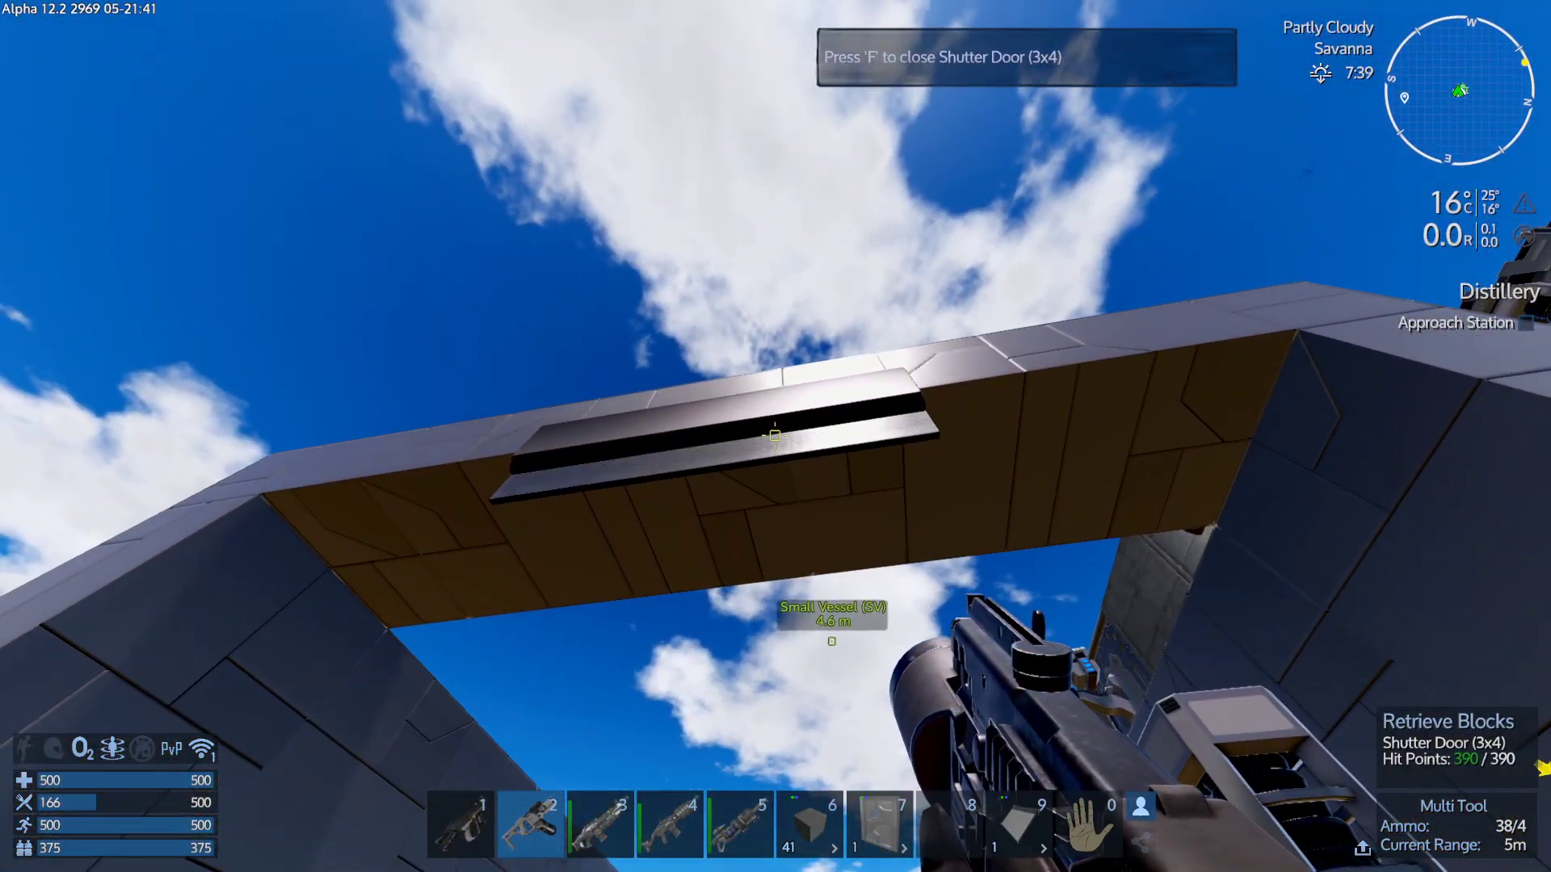
pyautogui.press('7')
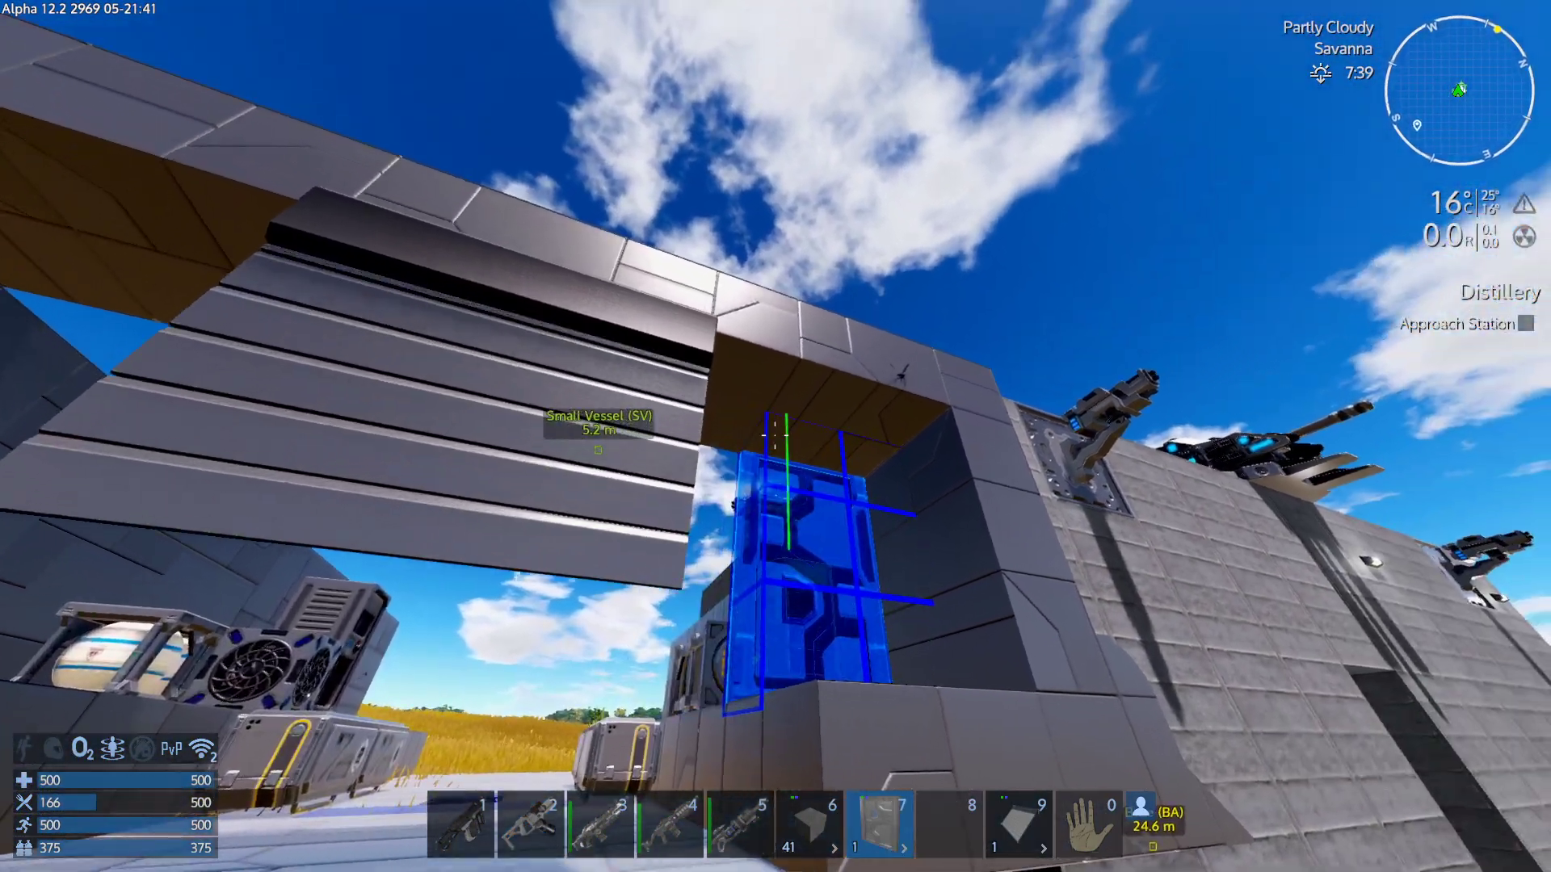
pyautogui.press('6')
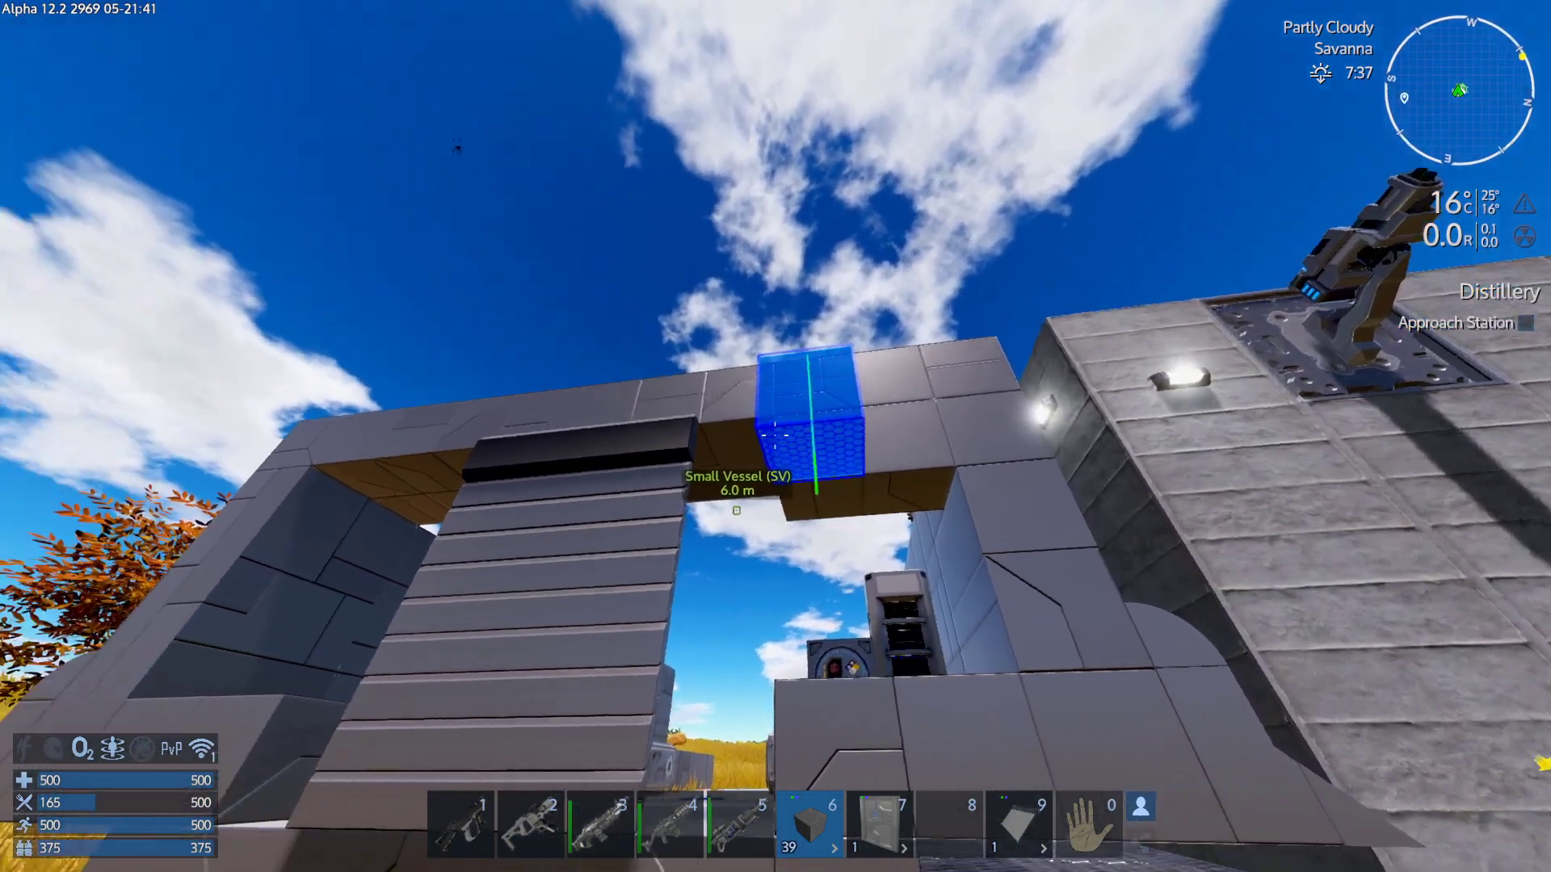
# Fill seven gaps around the shutter doorway's arch with steel blocks.
pyautogui.click(776, 437)
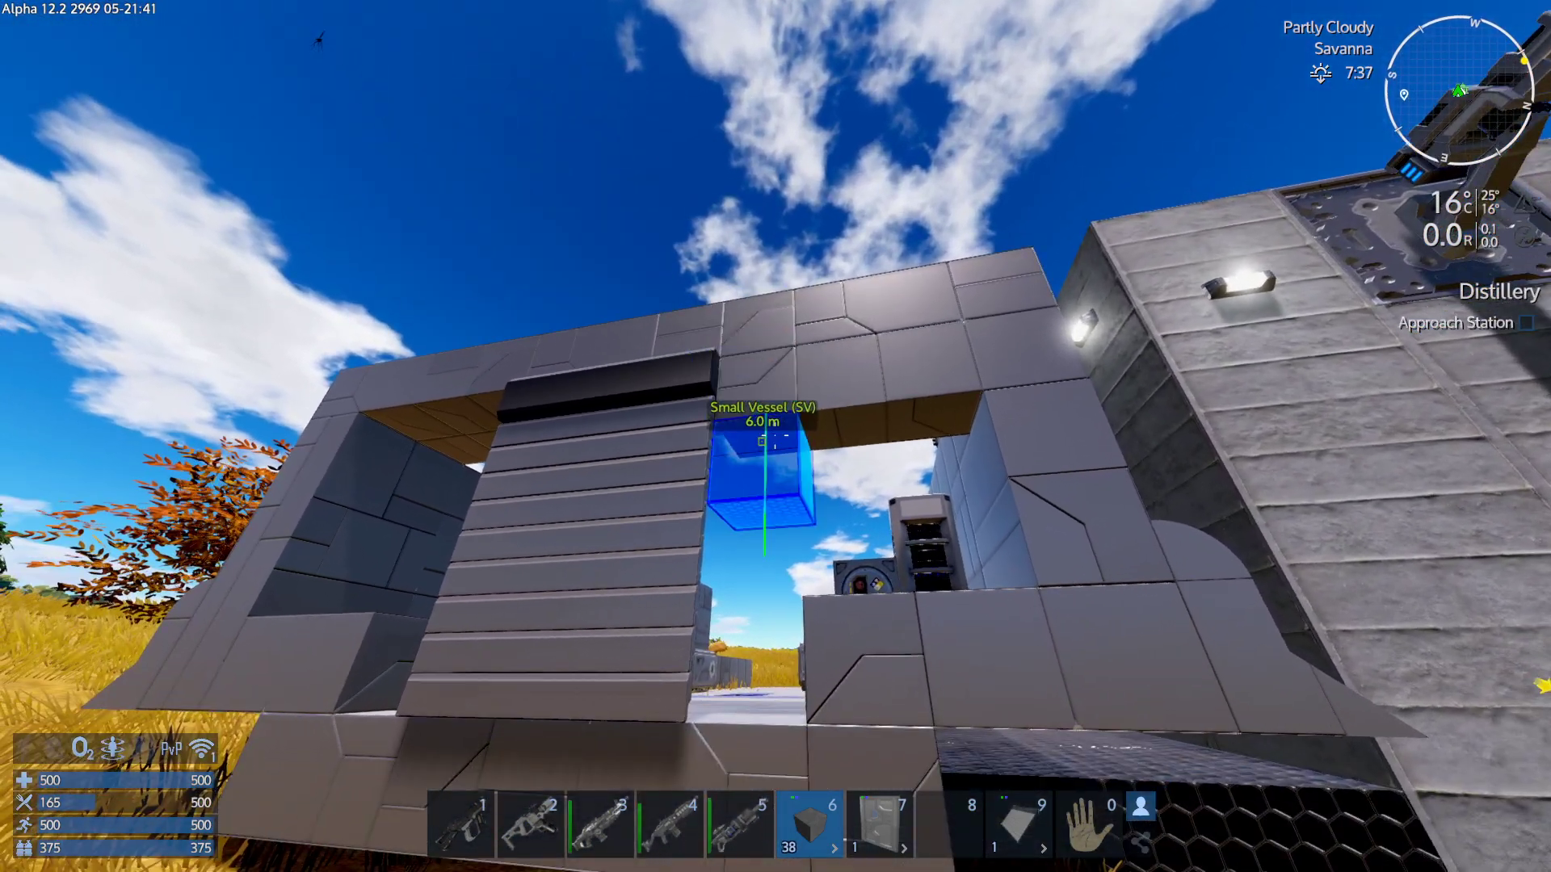
pyautogui.click(776, 437)
pyautogui.click(775, 436)
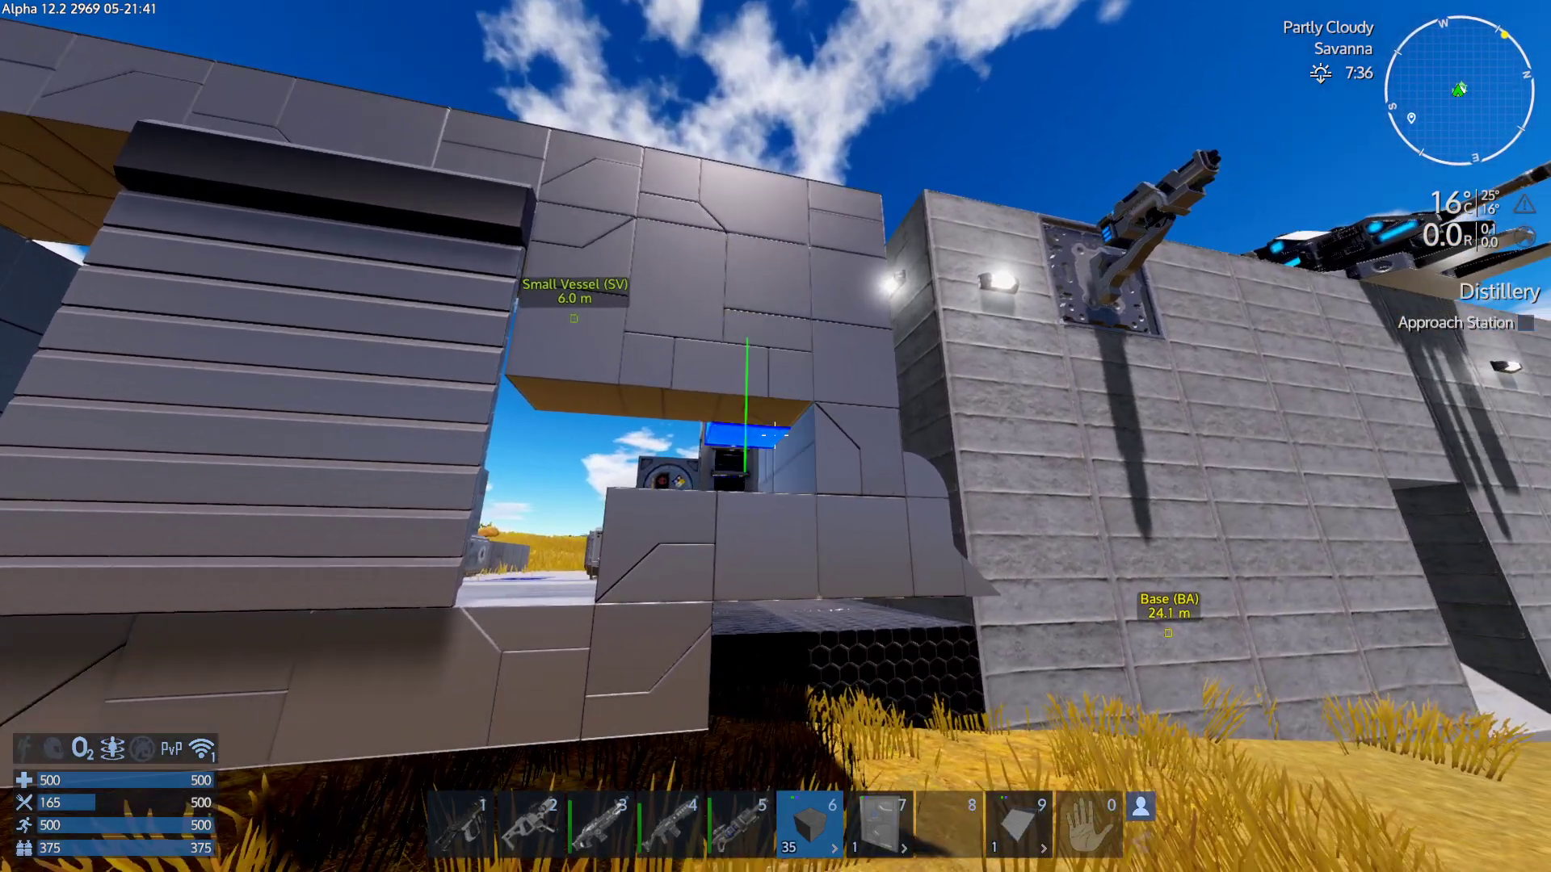
pyautogui.click(776, 437)
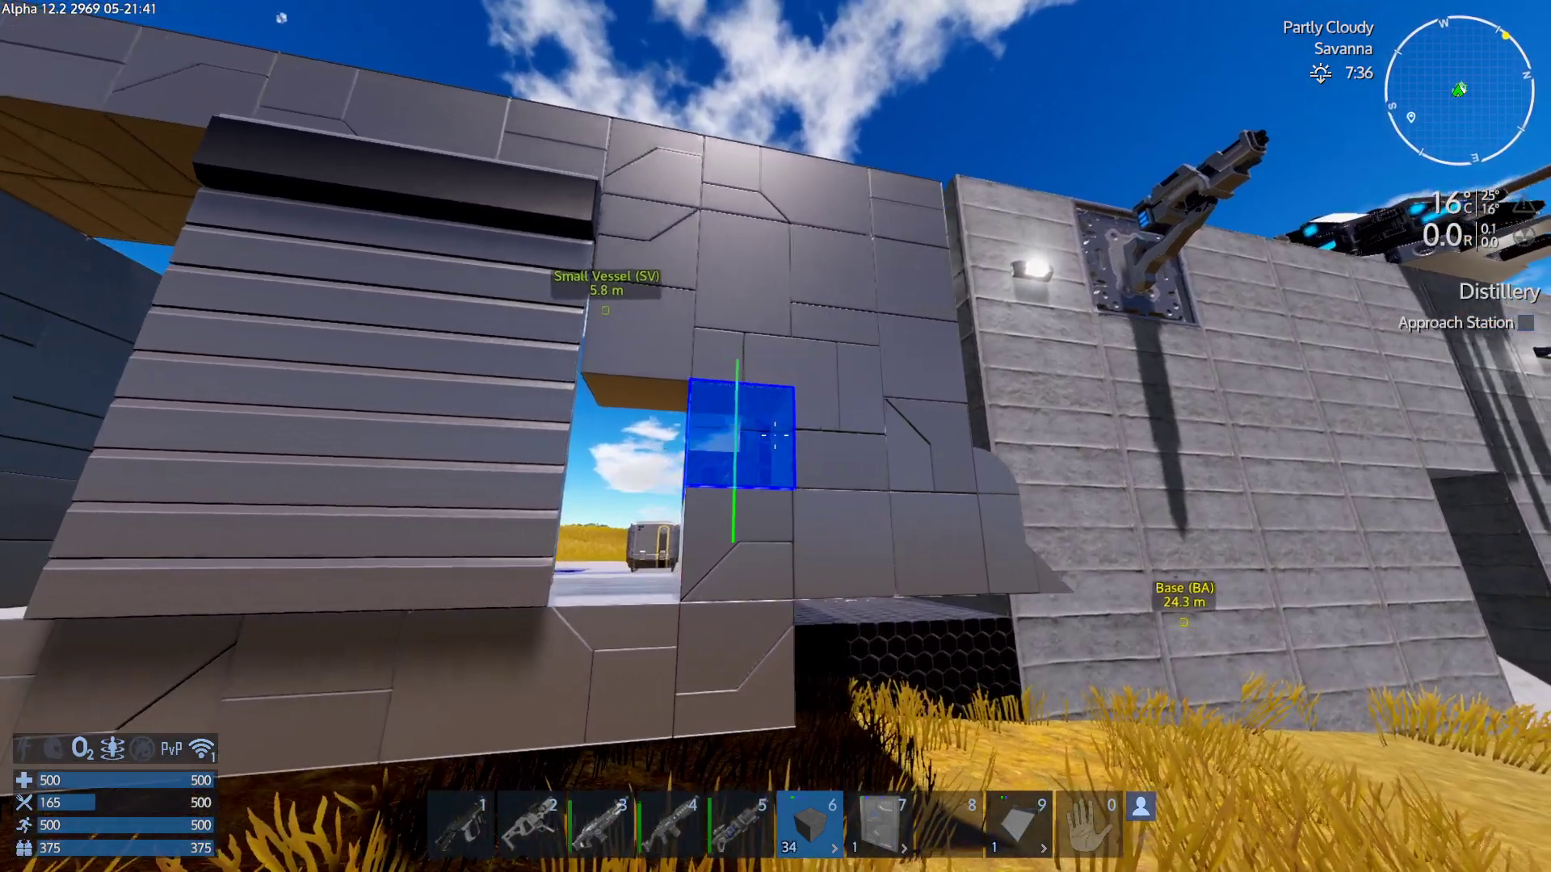
pyautogui.click(775, 436)
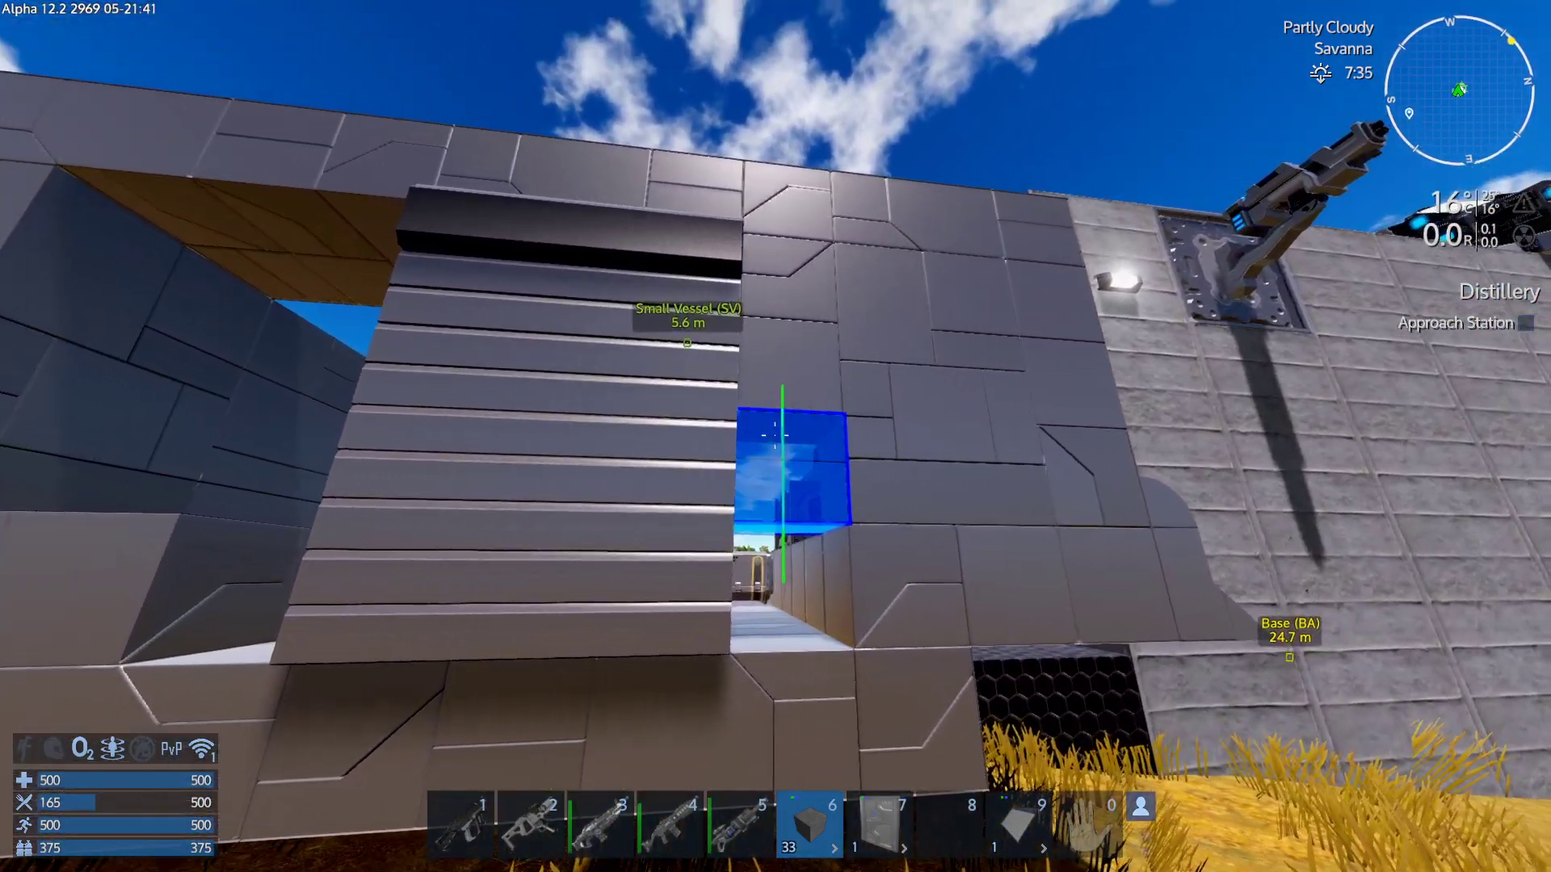
pyautogui.click(775, 437)
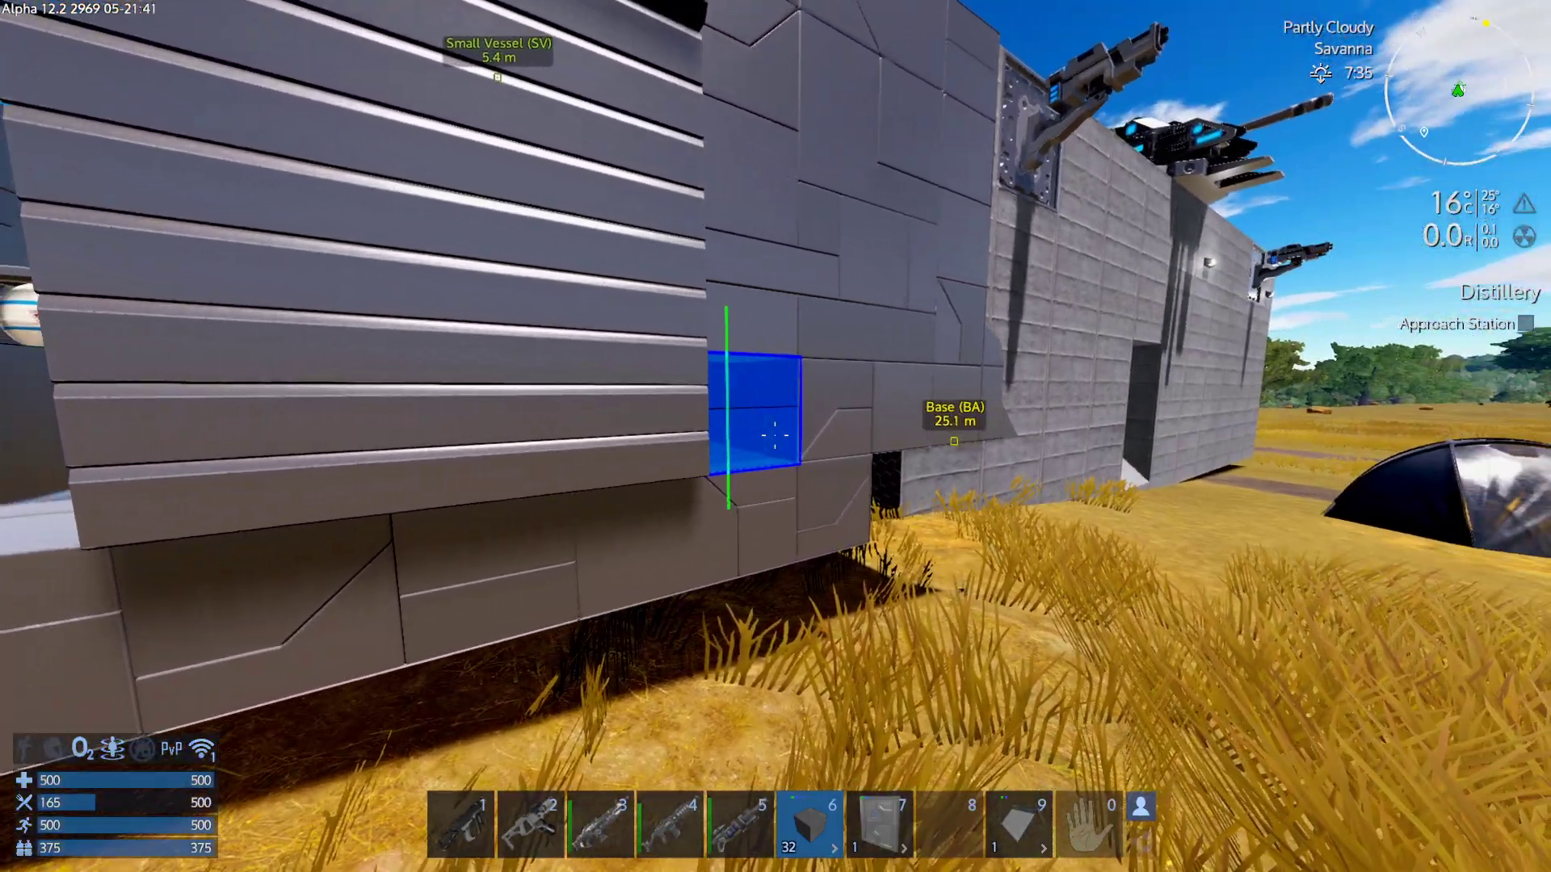
pyautogui.click(776, 437)
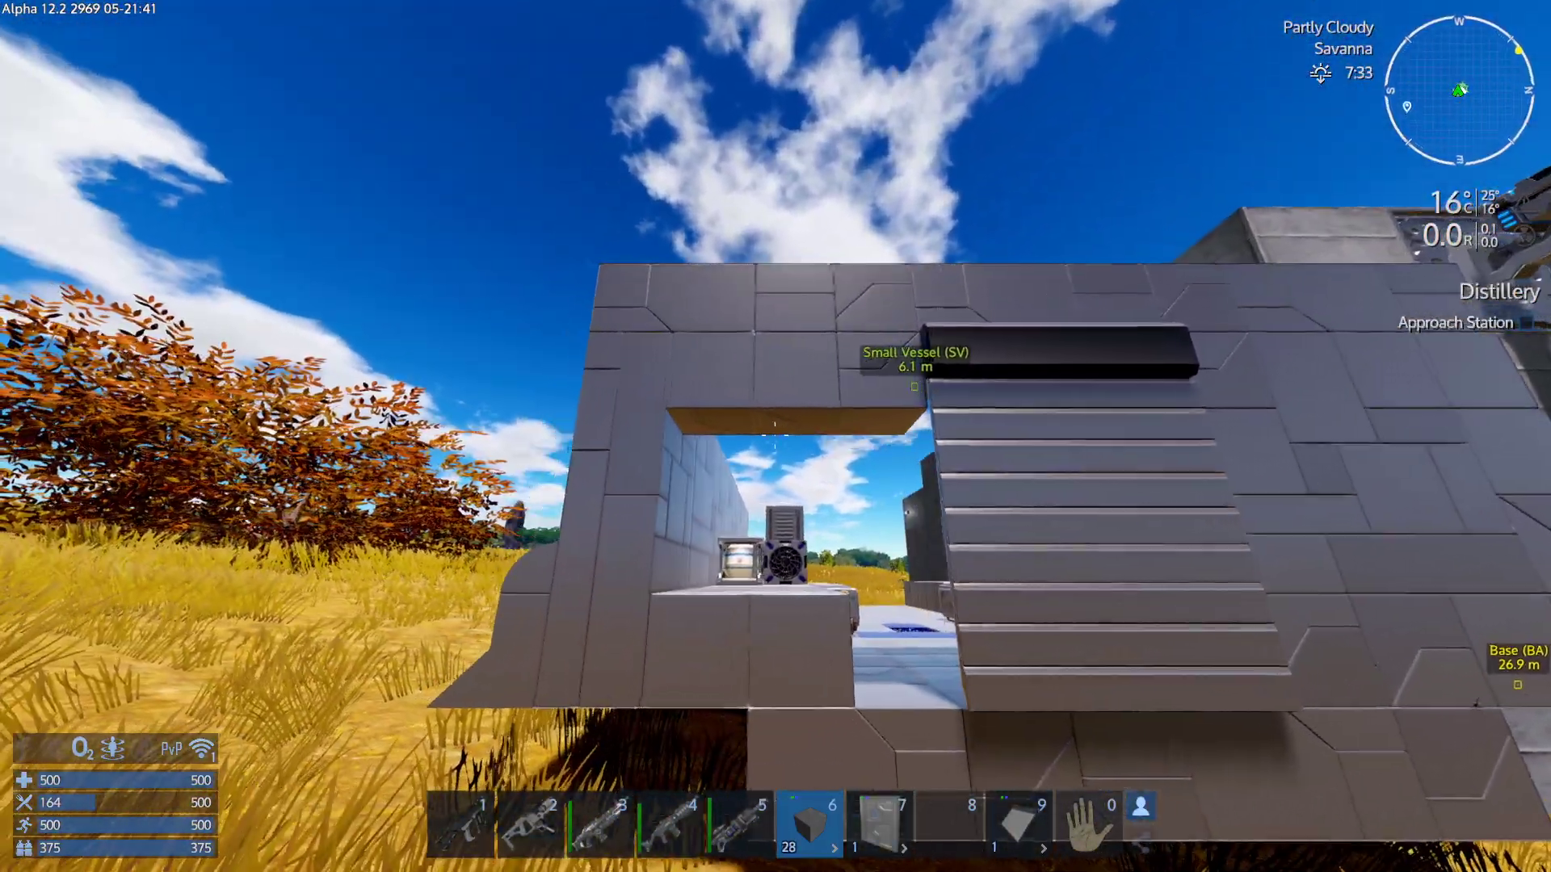
# Walk inside the vessel, look around the interior and open the shutter door.
pyautogui.press('w')
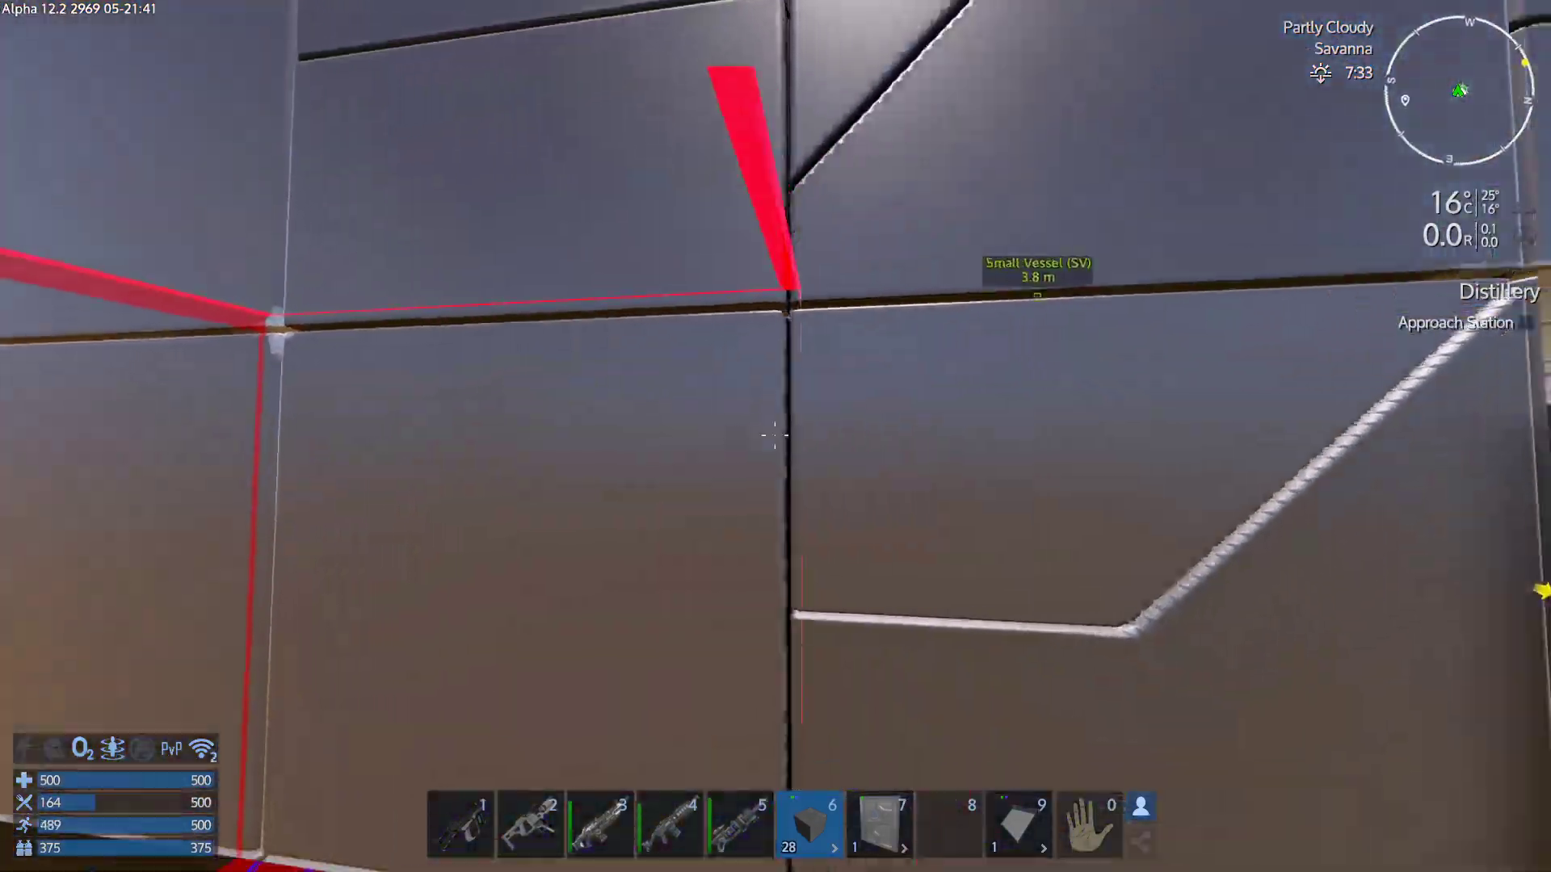
pyautogui.press('w')
pyautogui.press('w')
pyautogui.press('w')
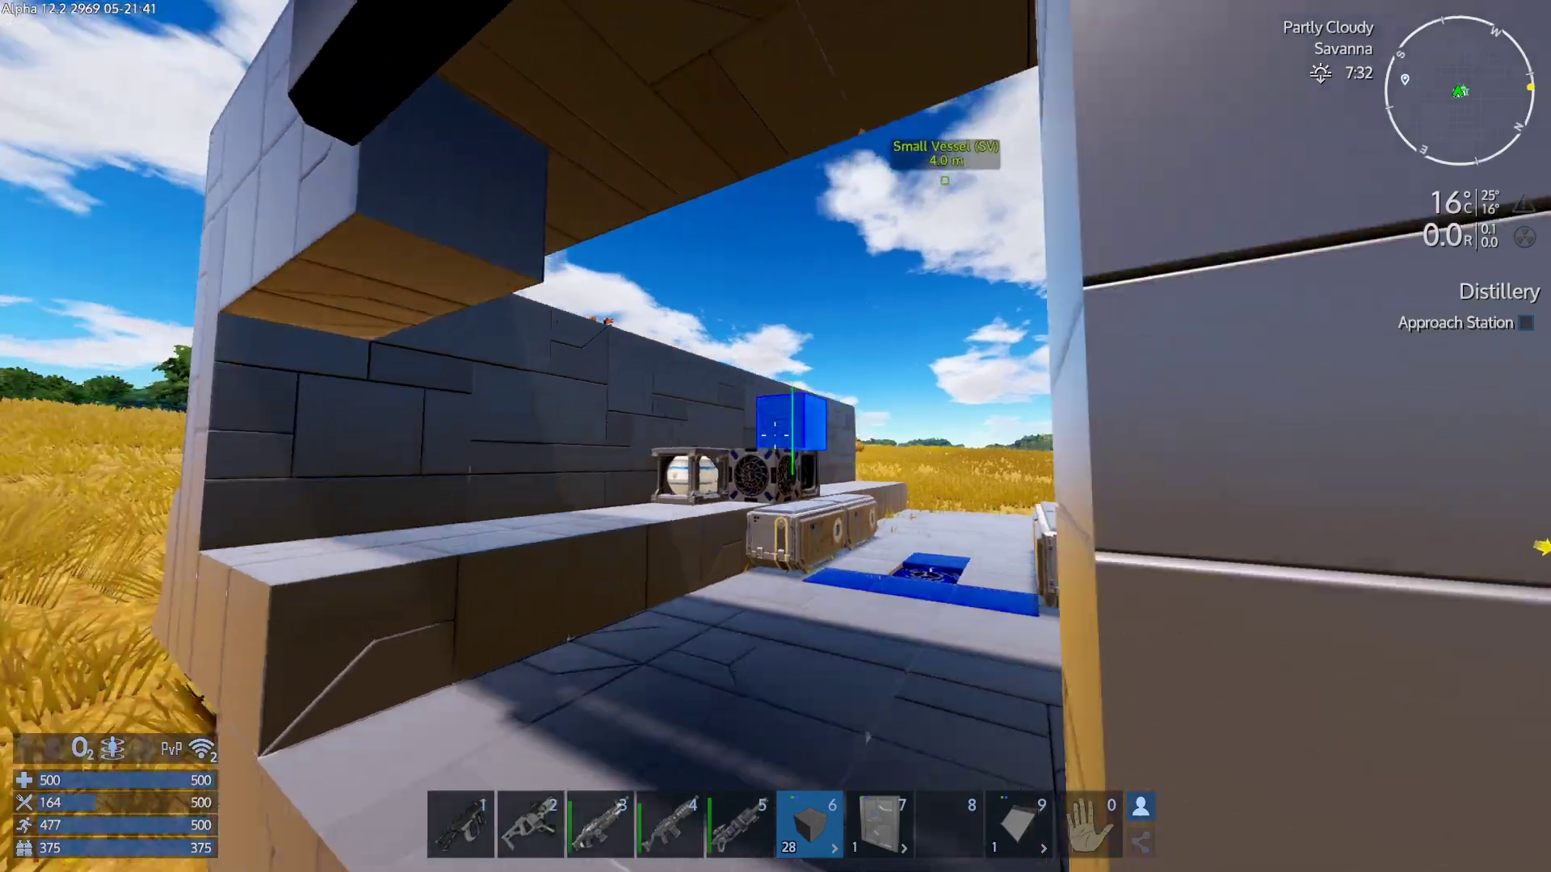
pyautogui.press('w')
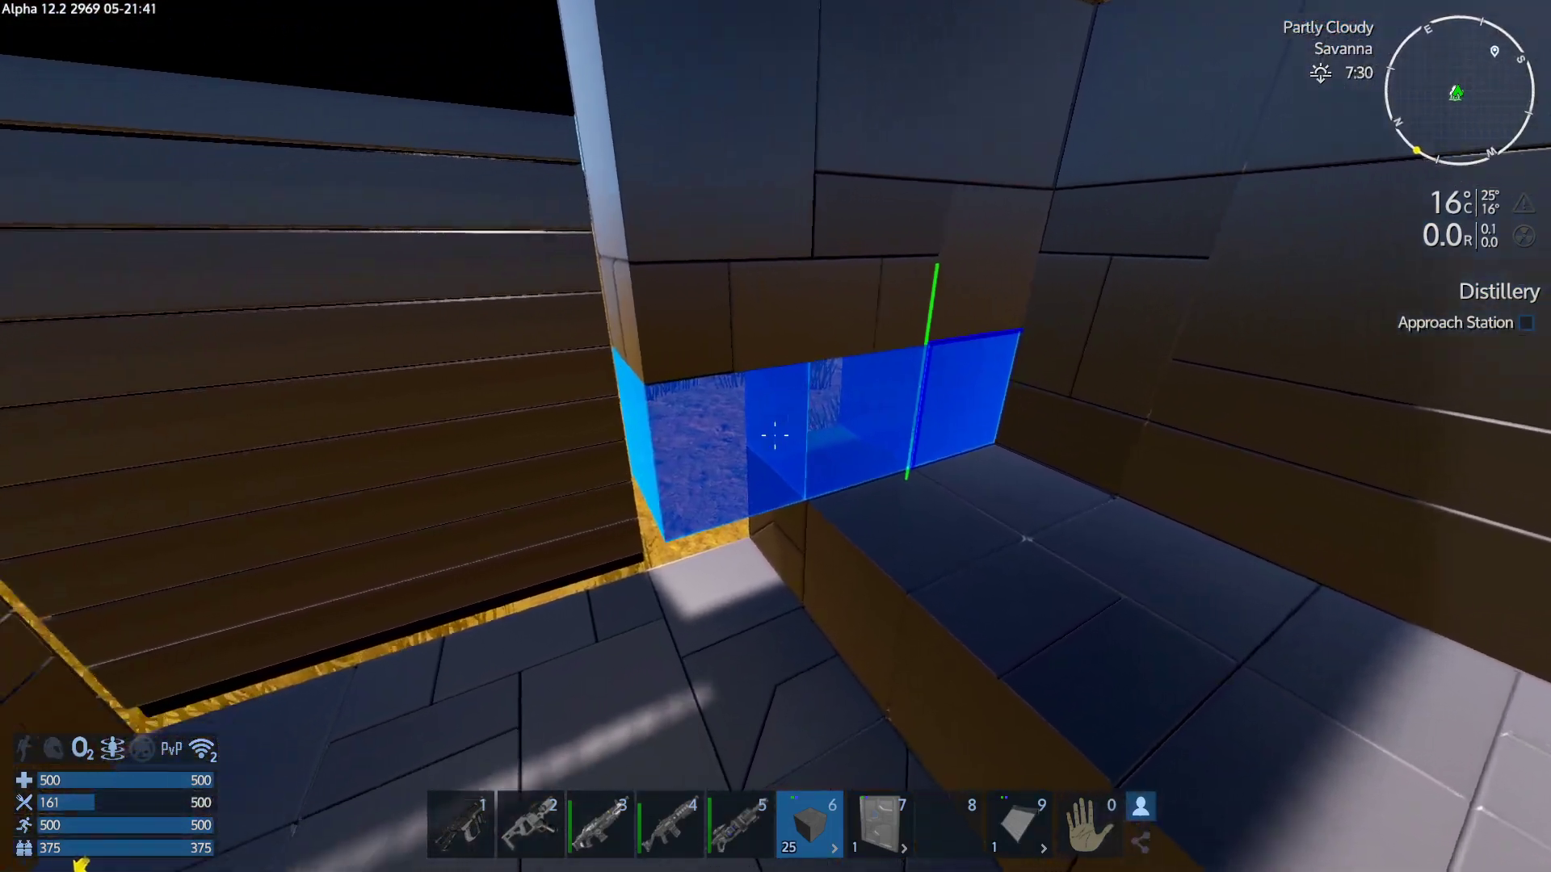
pyautogui.press('w')
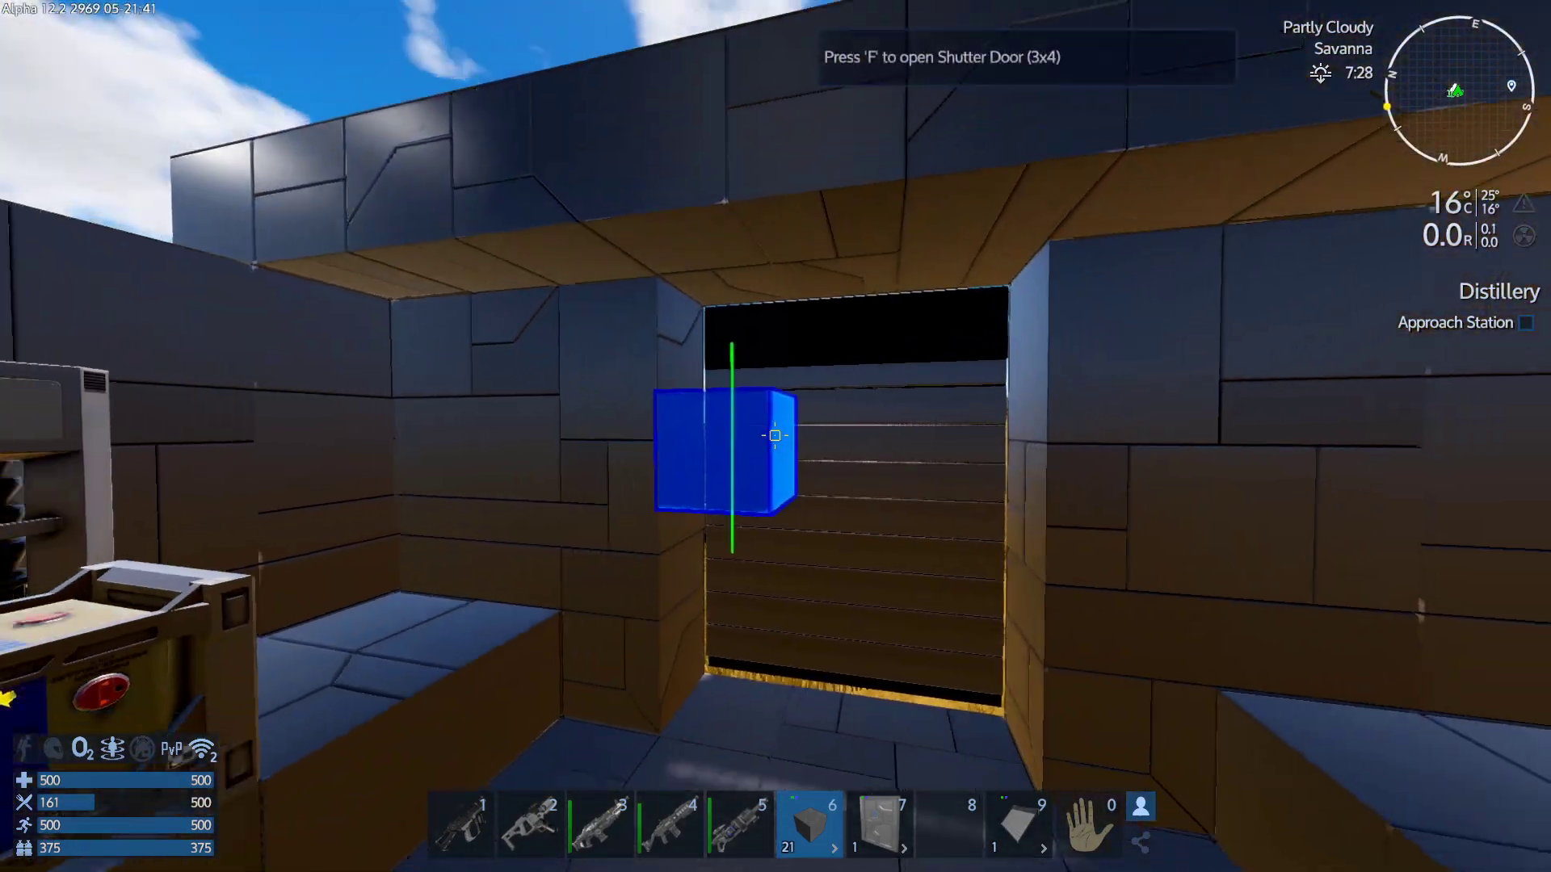
pyautogui.press('f')
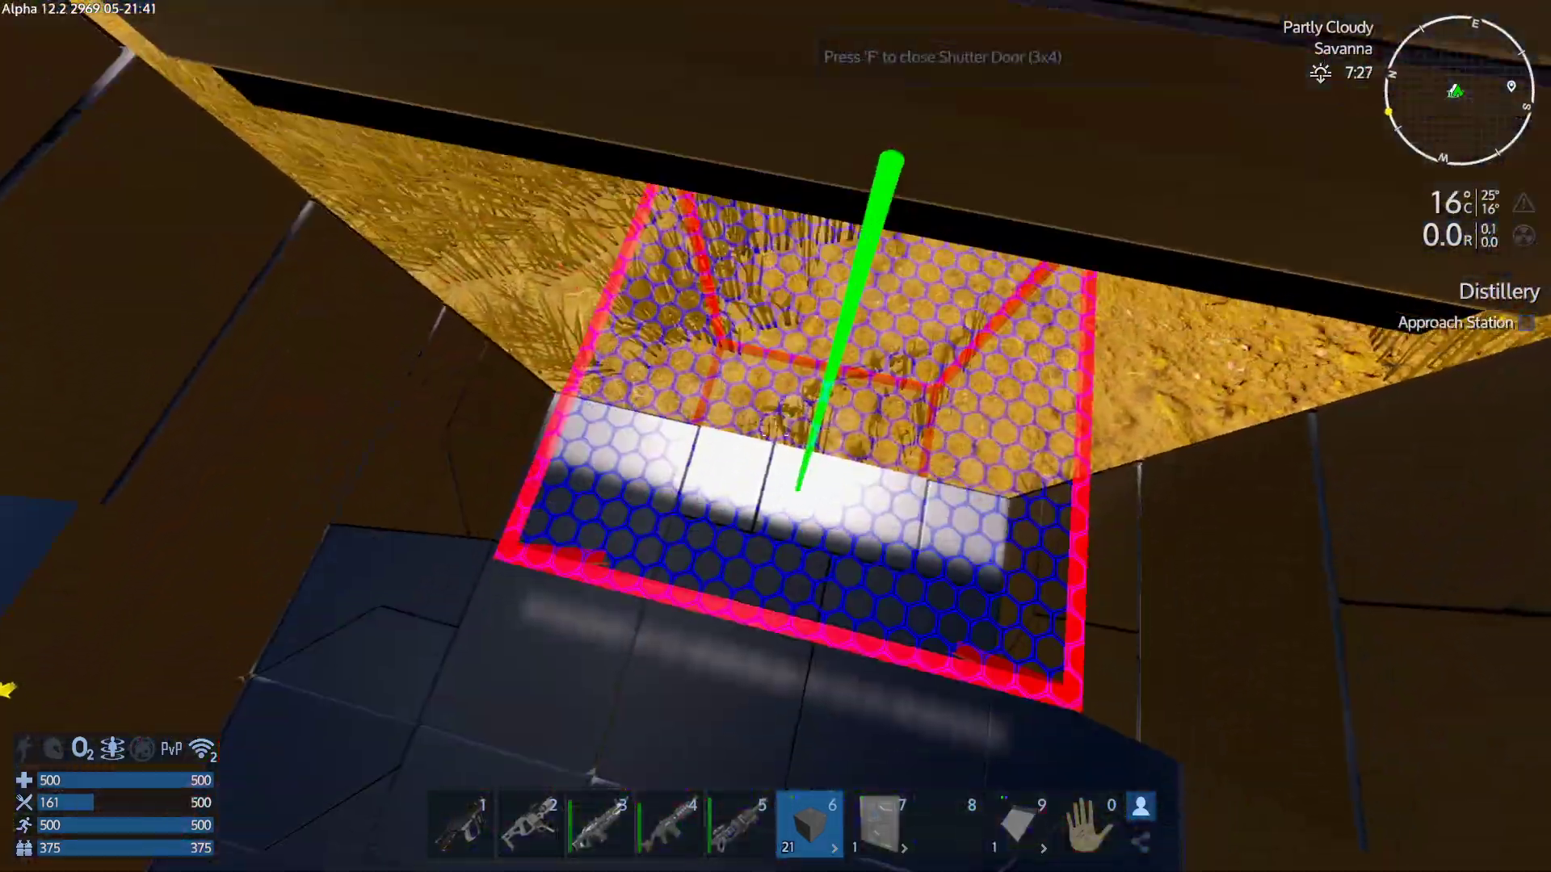
pyautogui.press('7')
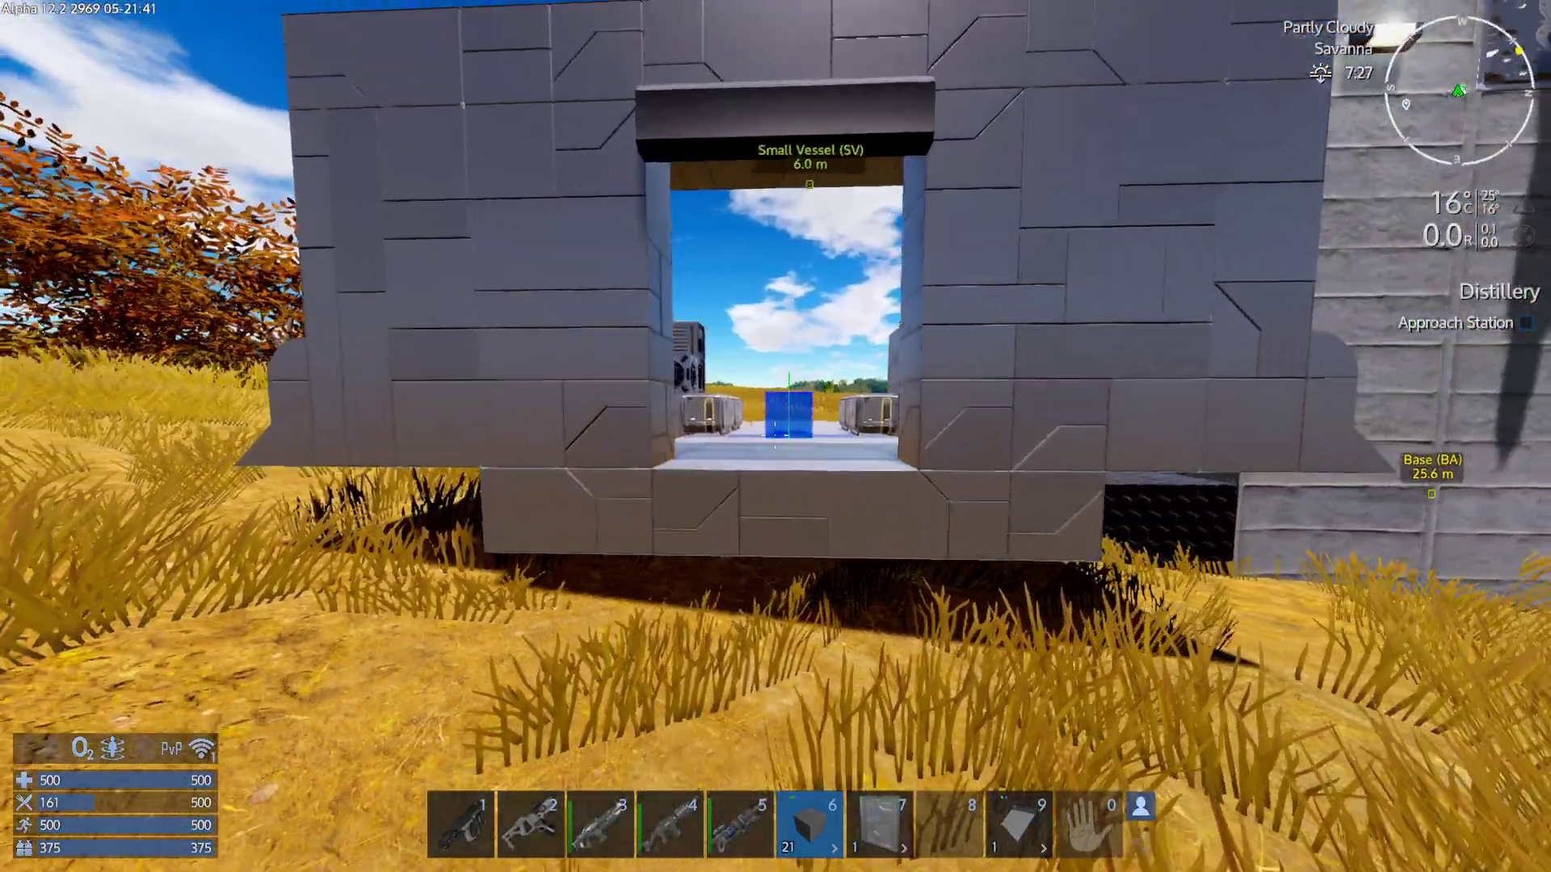
# Place a Ramp (3x3x1) block from the ground up to the vessel's doorway.
pyautogui.press('9')
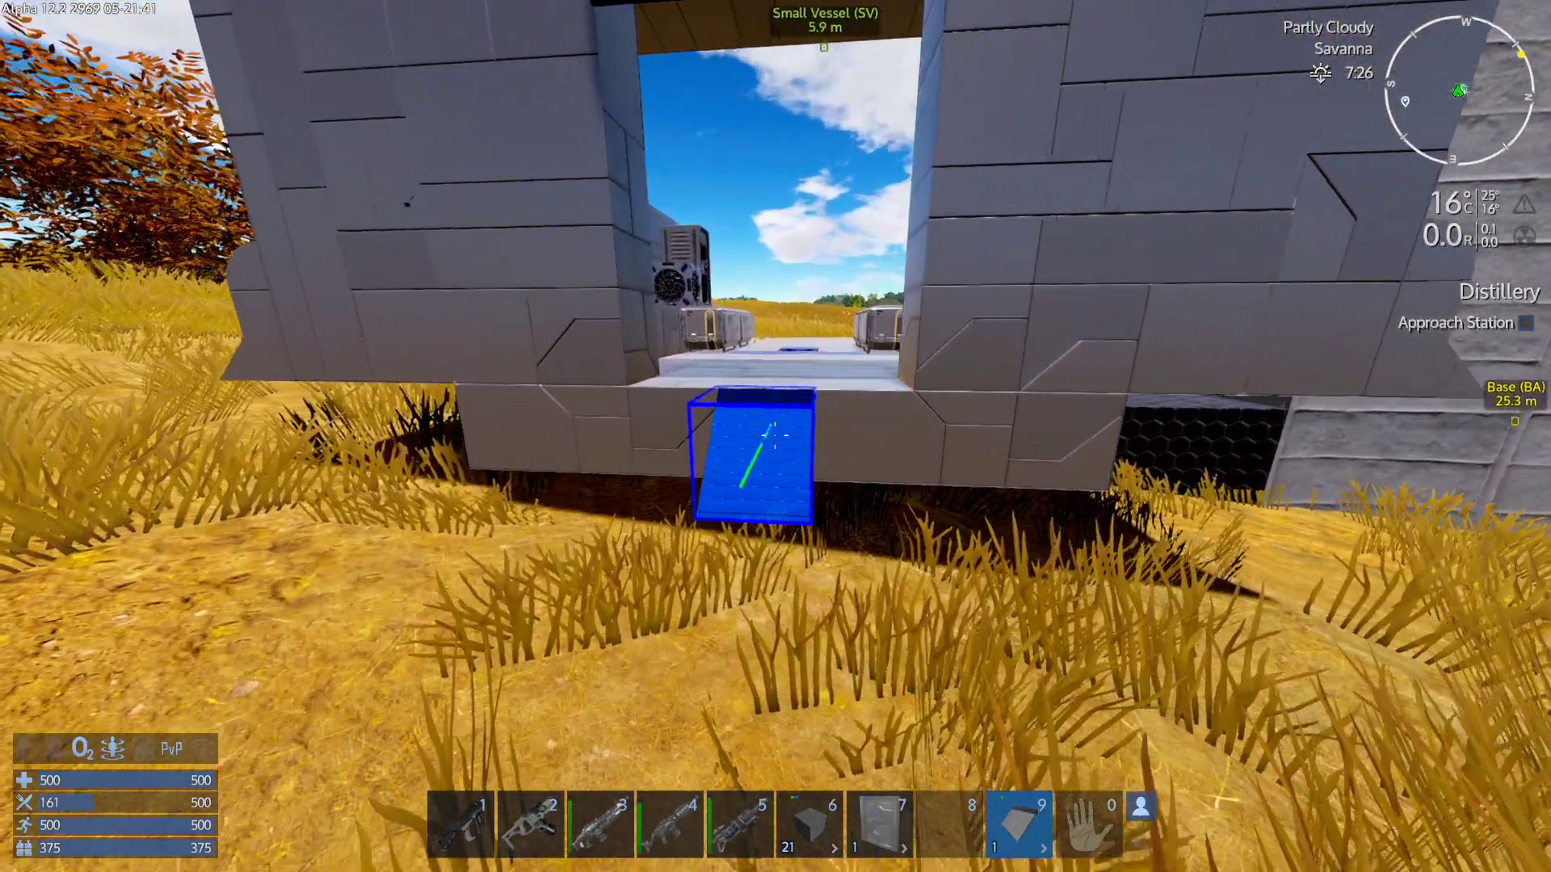
pyautogui.rightClick(775, 437)
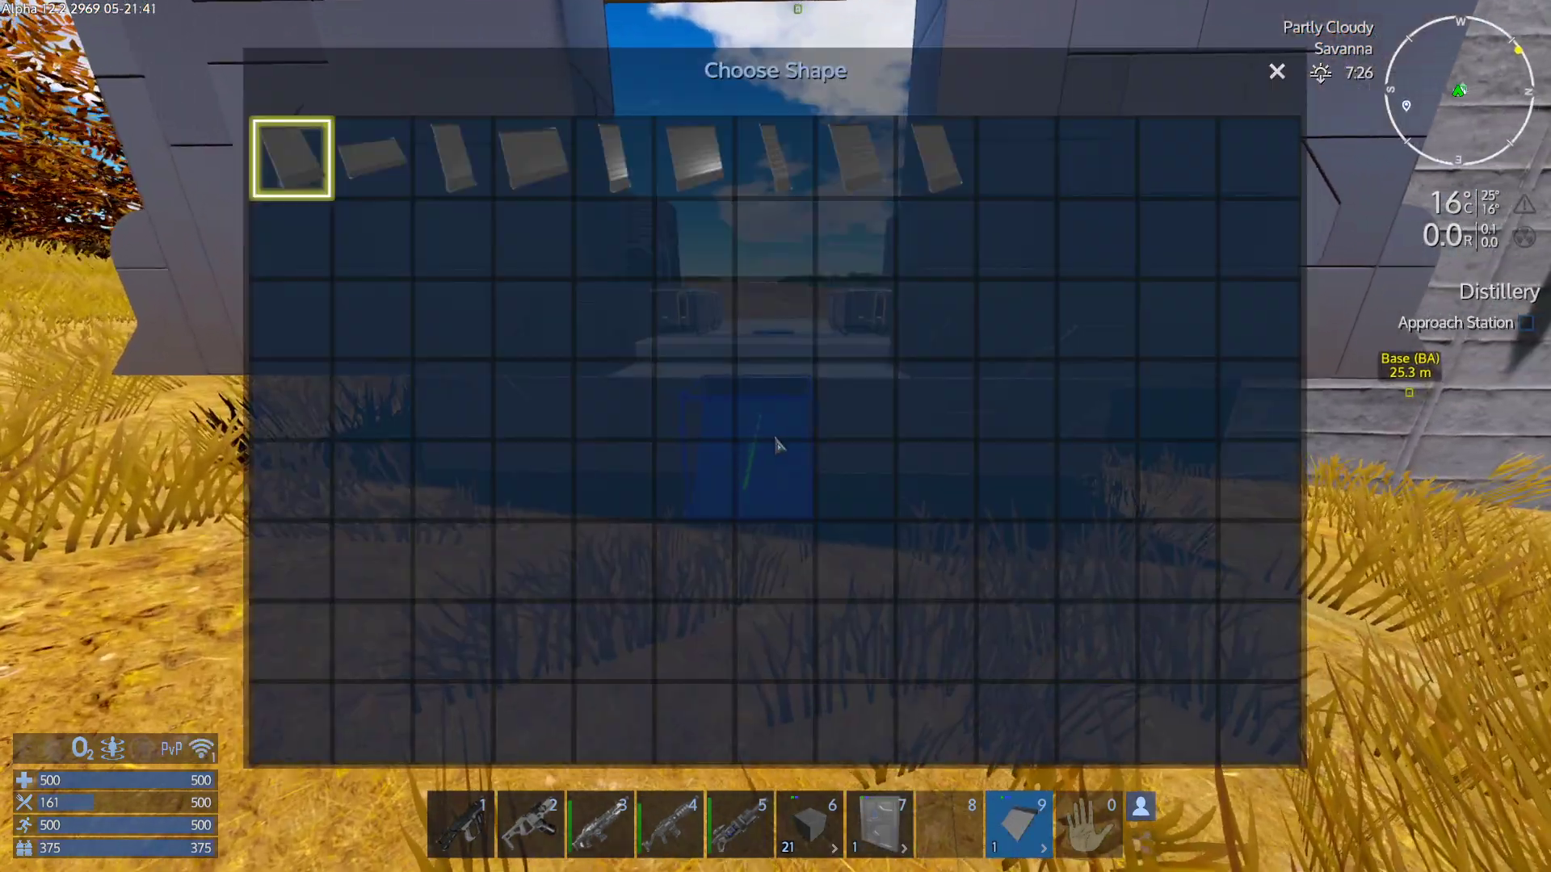
pyautogui.click(681, 156)
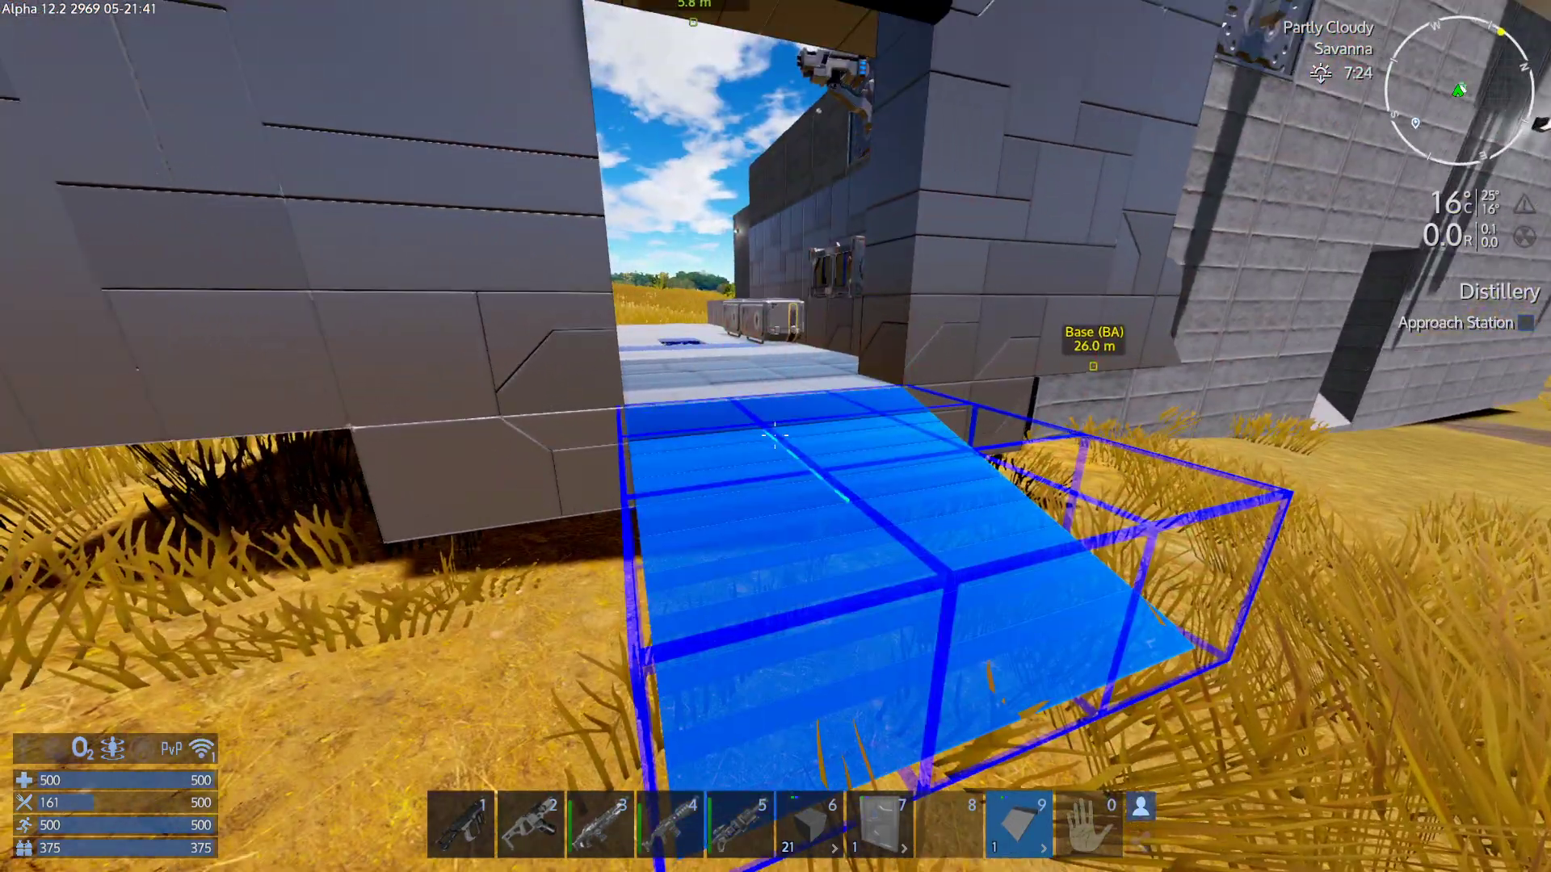
pyautogui.click(776, 436)
# Put away the block and walk back through the base doorway to the constructor.
pyautogui.press('1')
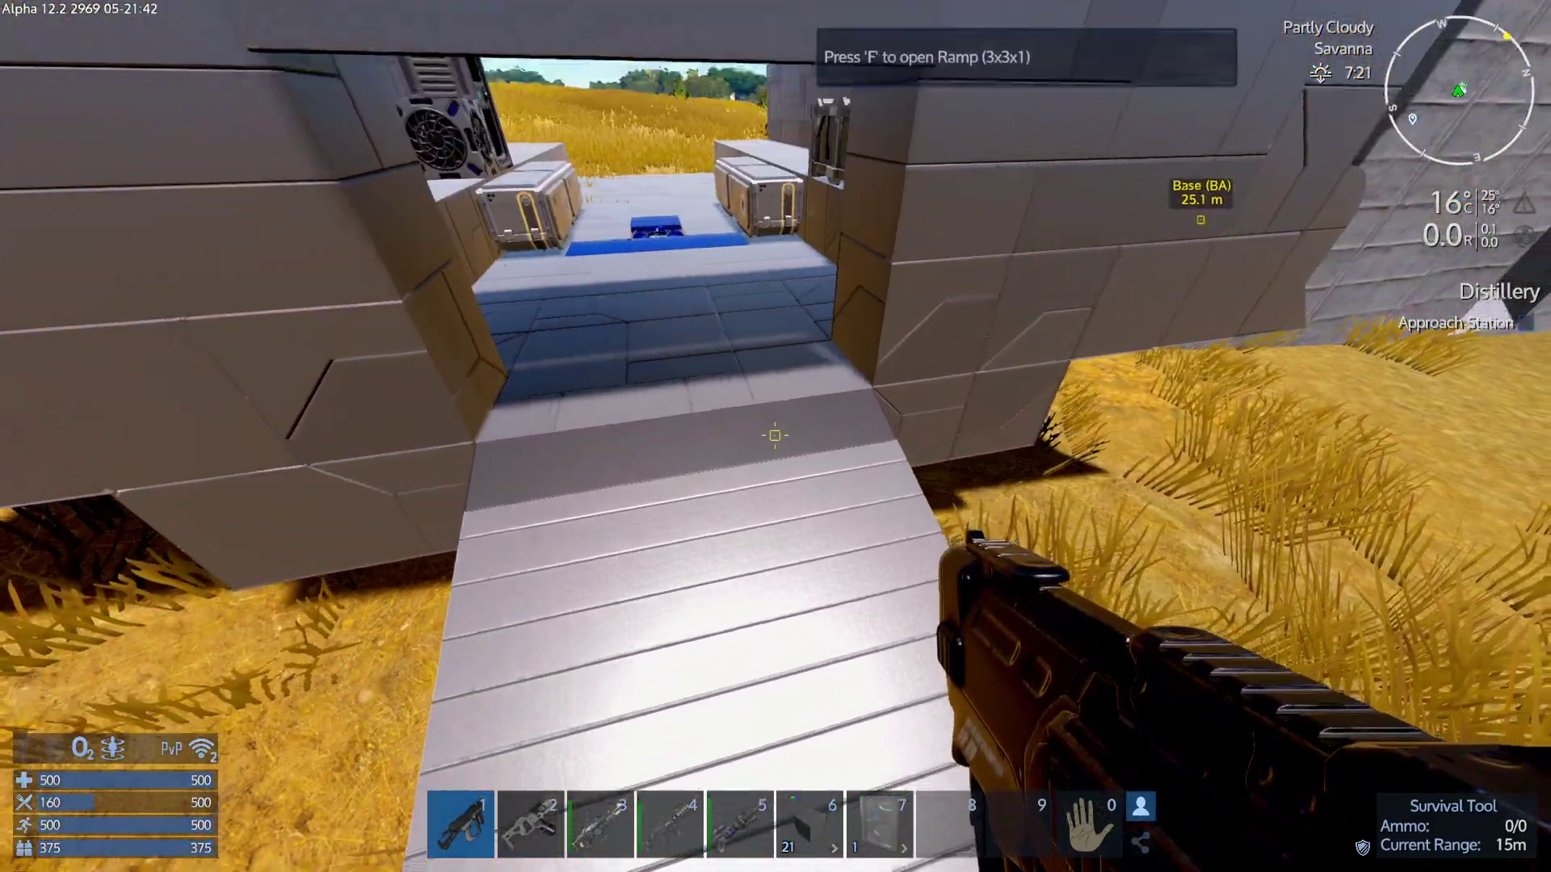
pyautogui.press('s')
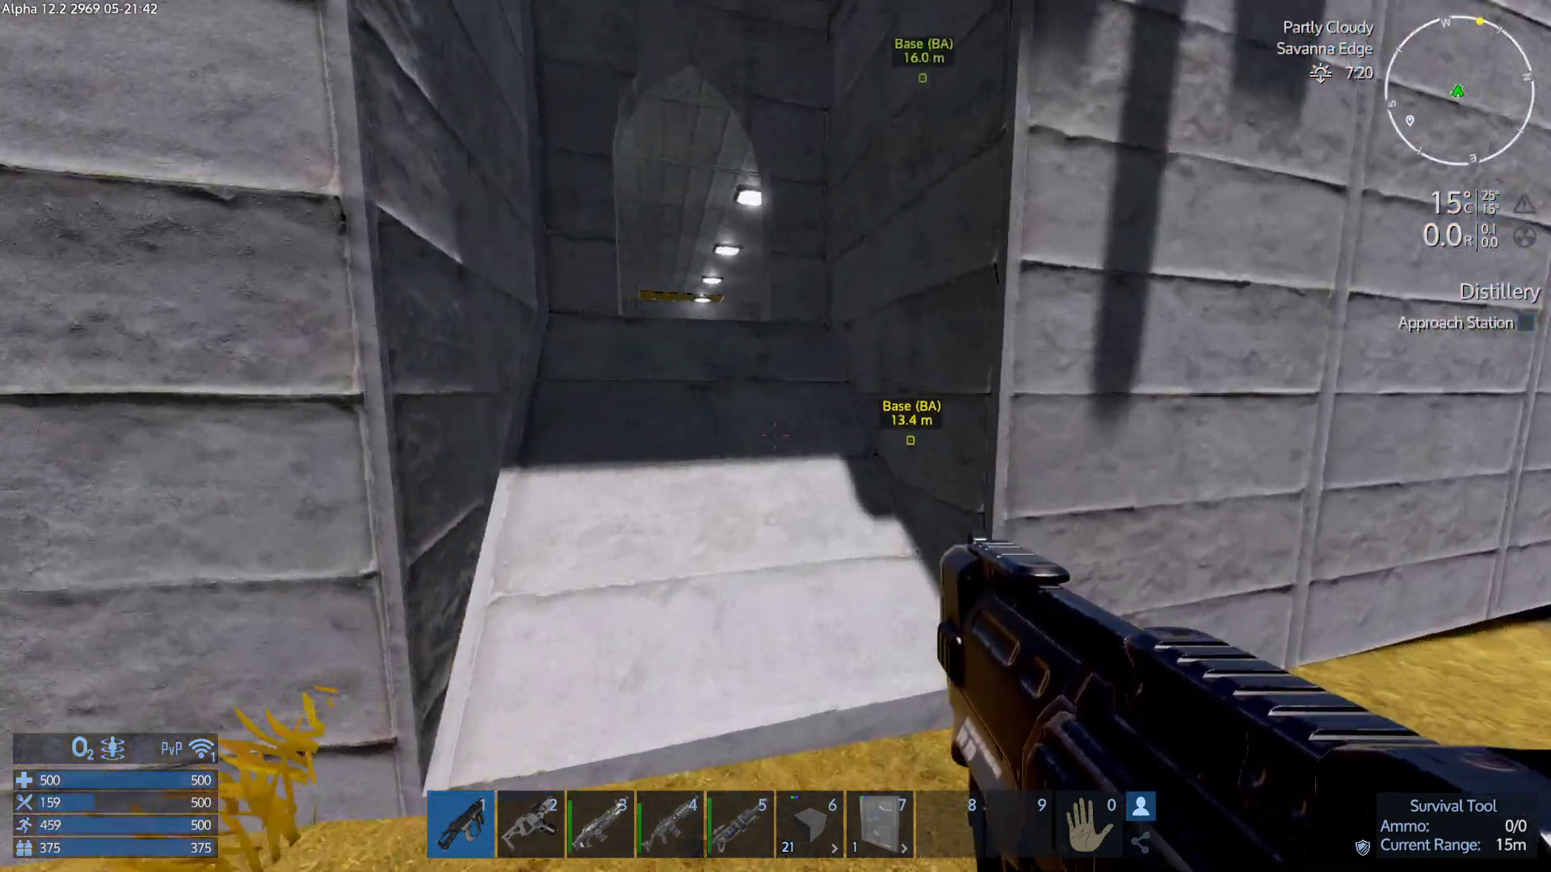
pyautogui.press('w')
pyautogui.press('w')
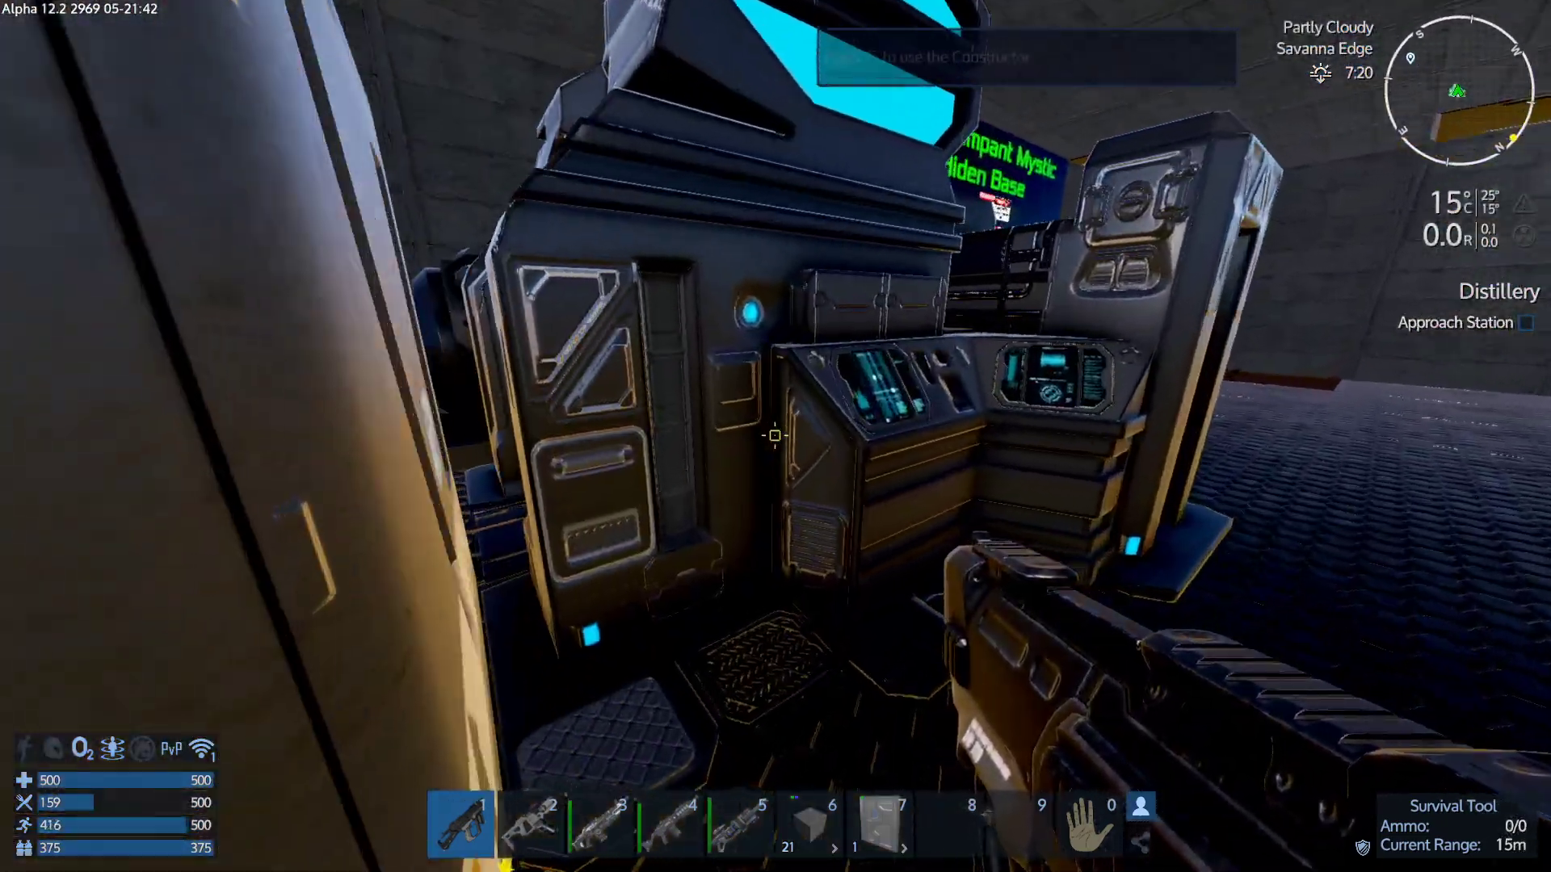
# Check the Large Constructor's template filter, then close the constructor.
pyautogui.press('f')
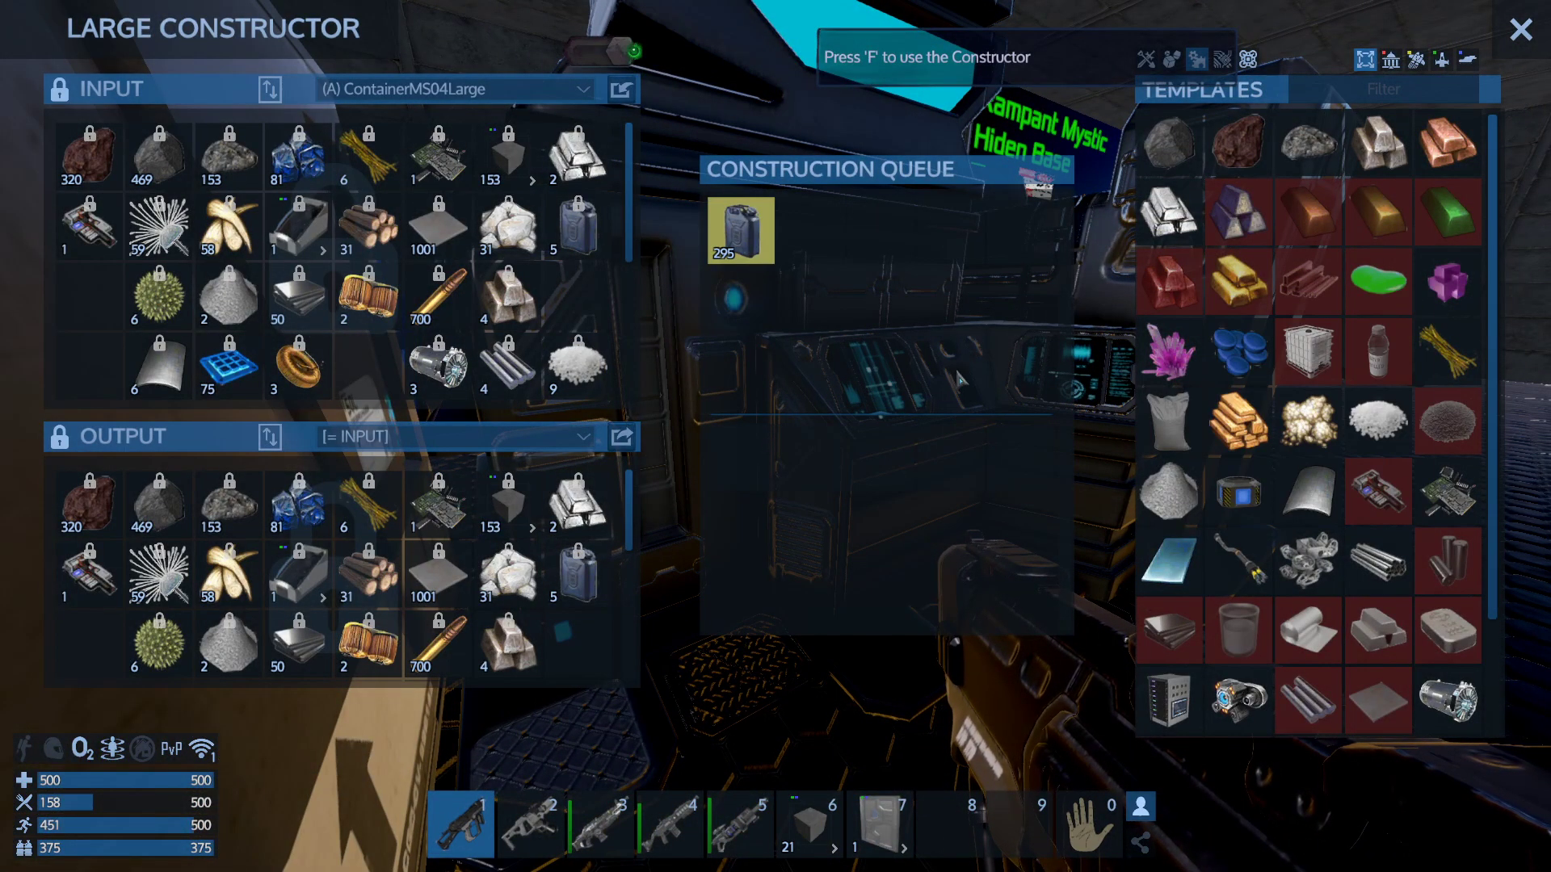
pyautogui.click(1381, 91)
pyautogui.press('Escape')
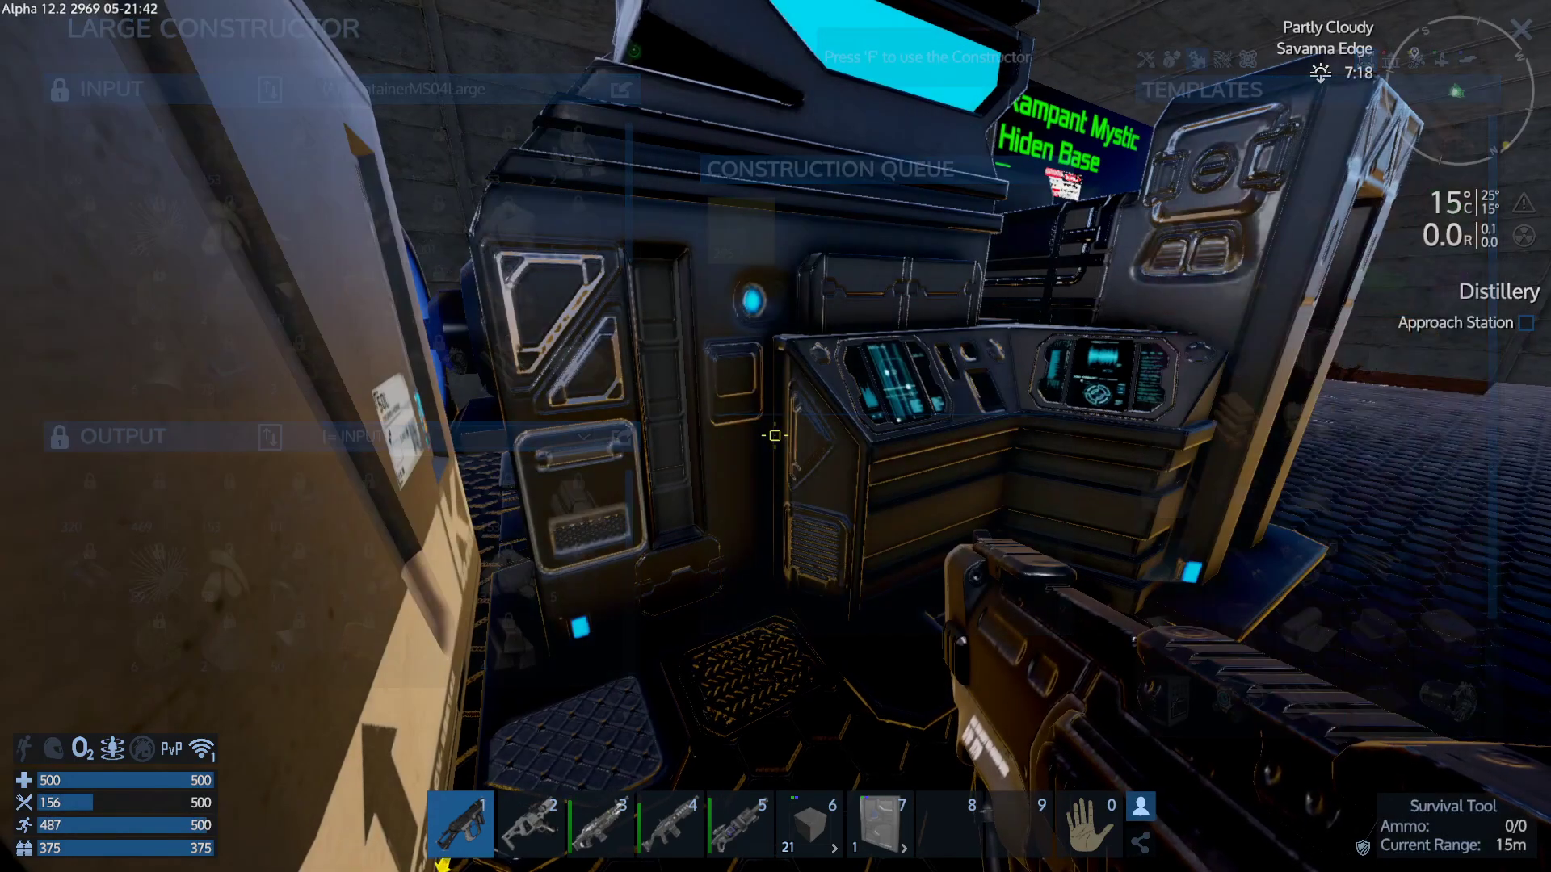
# Take the Crushed Stone from the base container and rearrange the carried block stacks.
pyautogui.press('f')
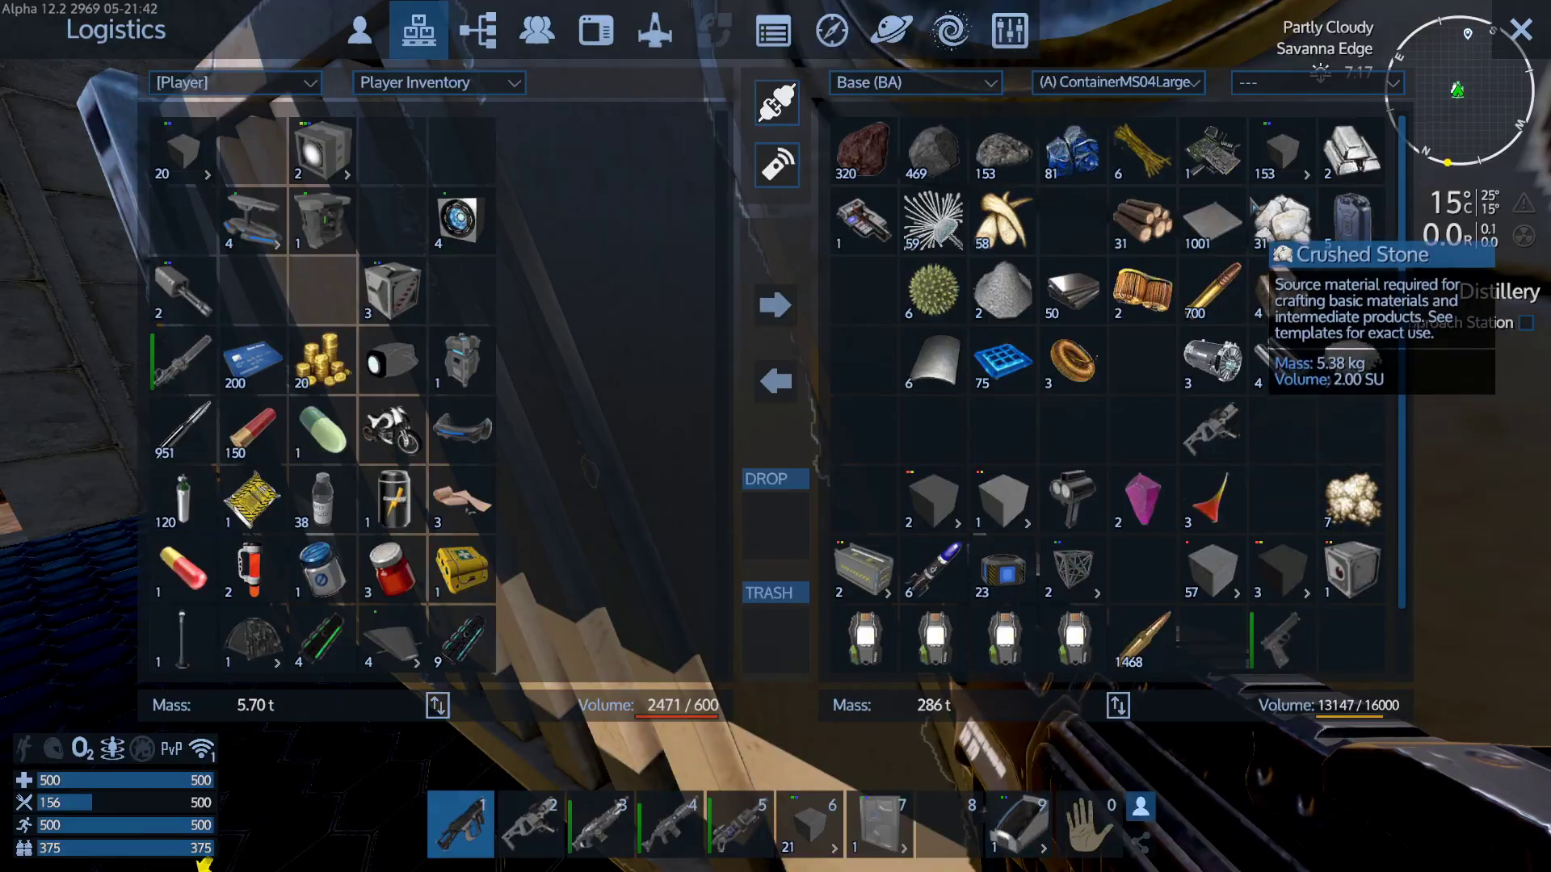
pyautogui.keyDown('shift'); pyautogui.click(1327, 291); pyautogui.keyUp('shift')
pyautogui.keyDown('shift'); pyautogui.click(884, 831); pyautogui.keyUp('shift')
pyautogui.press('Escape')
# Equip the cockpit from slot 9 and walk onto the vessel platform.
pyautogui.press('w')
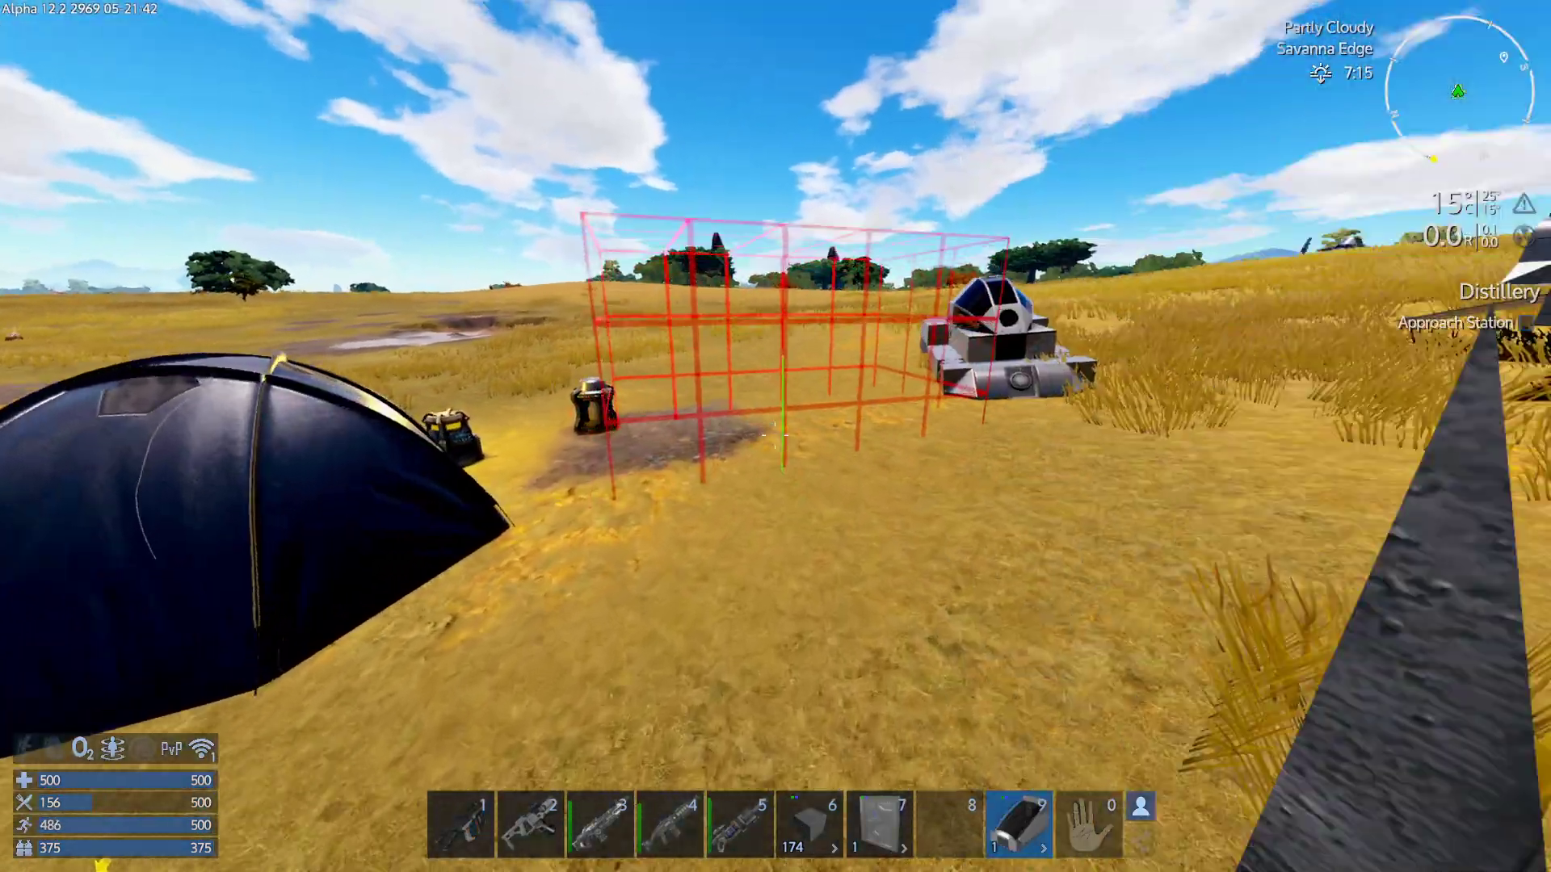
pyautogui.press('9')
pyautogui.press('w')
pyautogui.press('w')
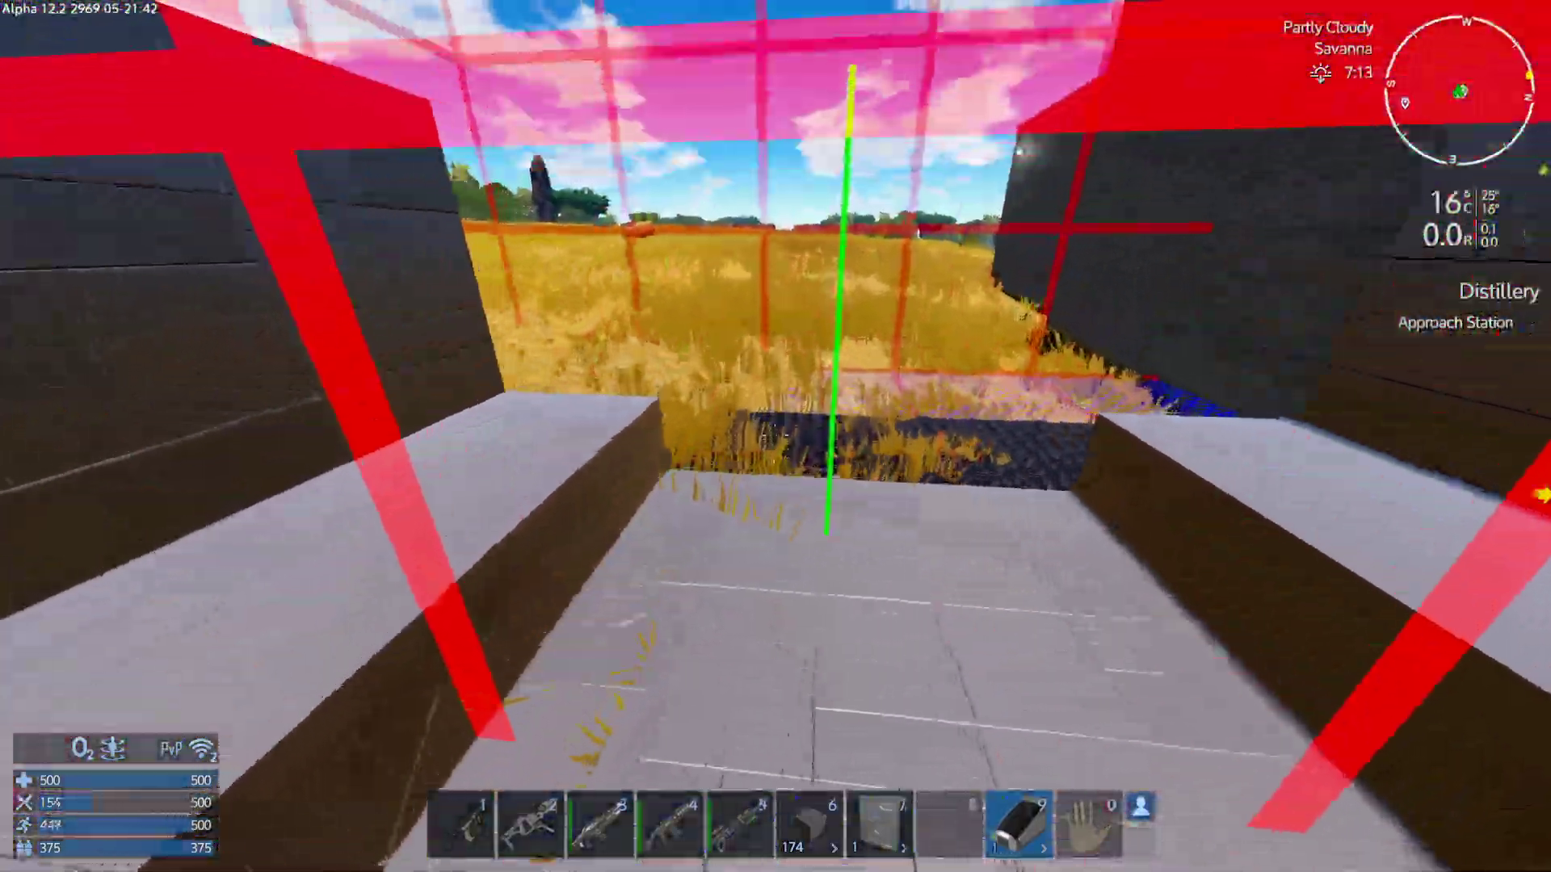
pyautogui.press('w')
# Preview the Cockpit 3, Cockpit 2 and Cockpit 6 shapes in turn inside the hull.
pyautogui.rightClick(776, 436)
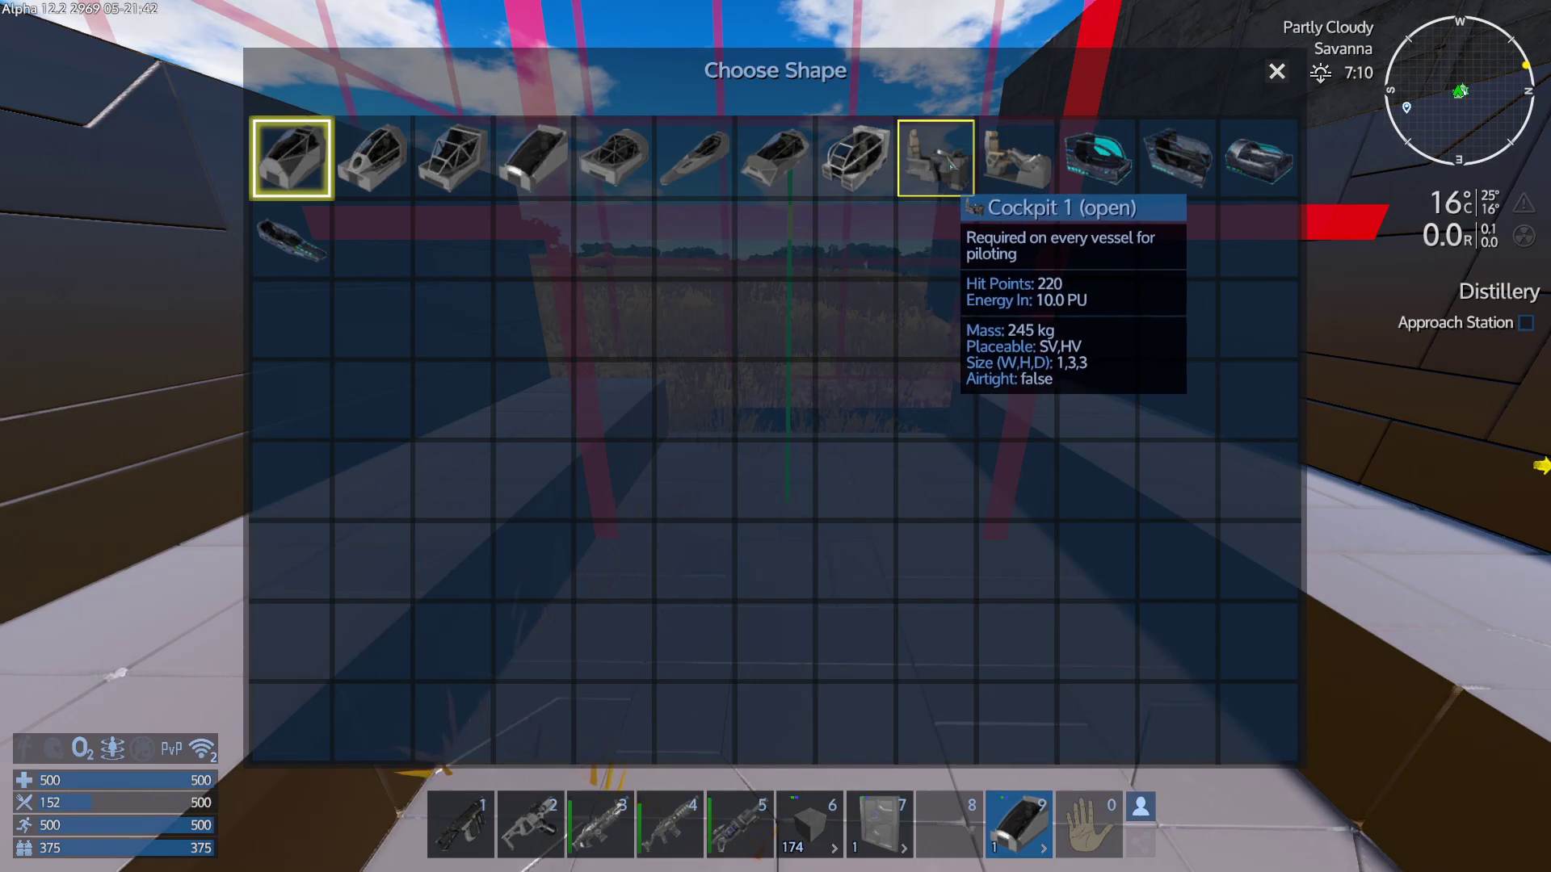
pyautogui.click(1015, 159)
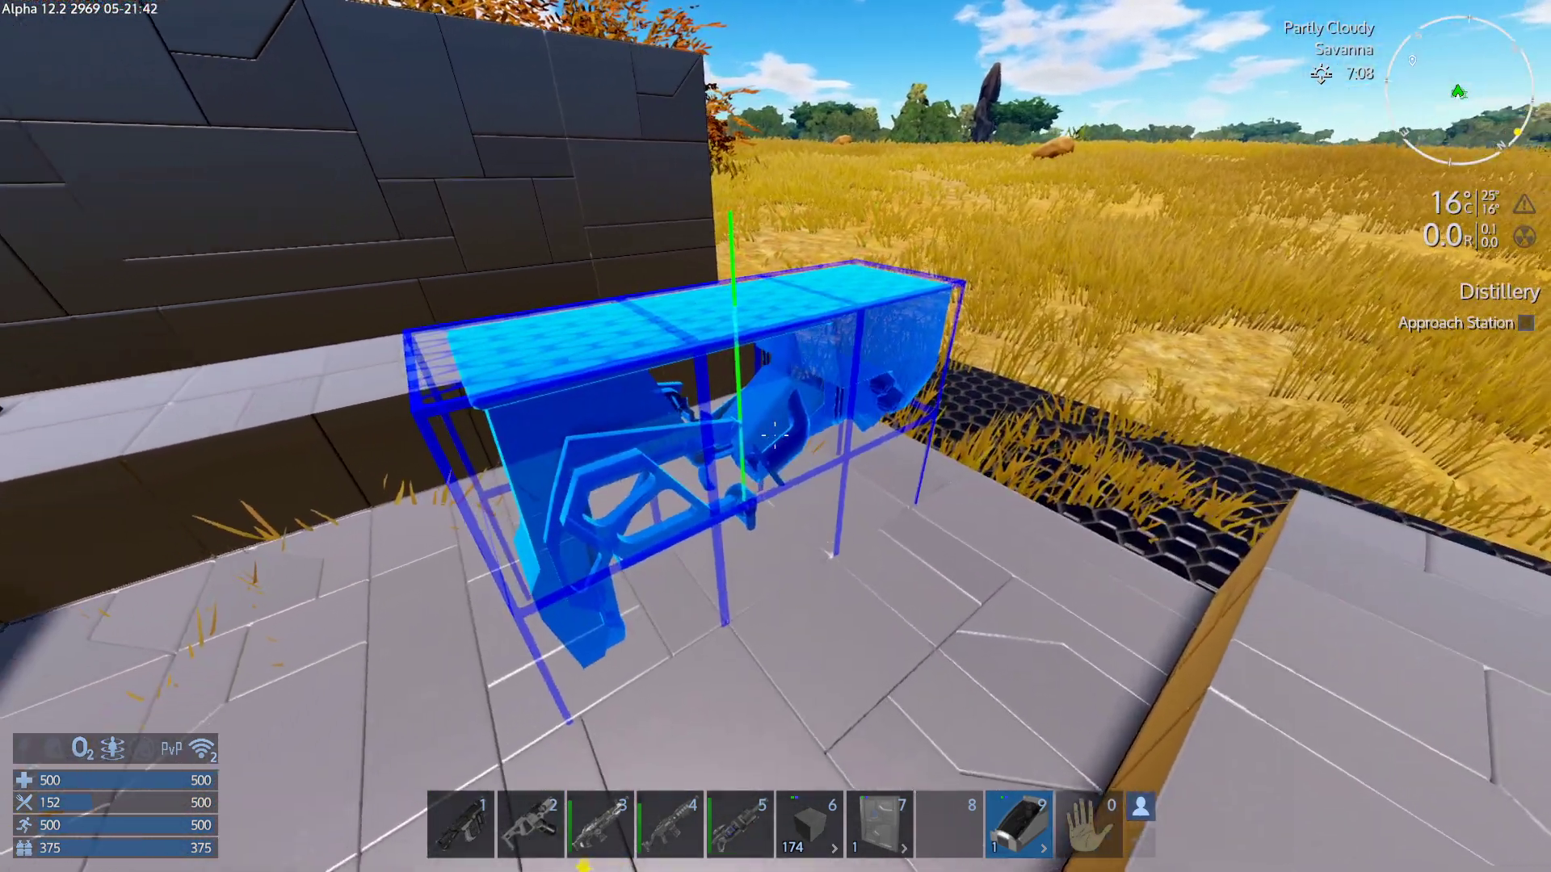
pyautogui.rightClick(776, 436)
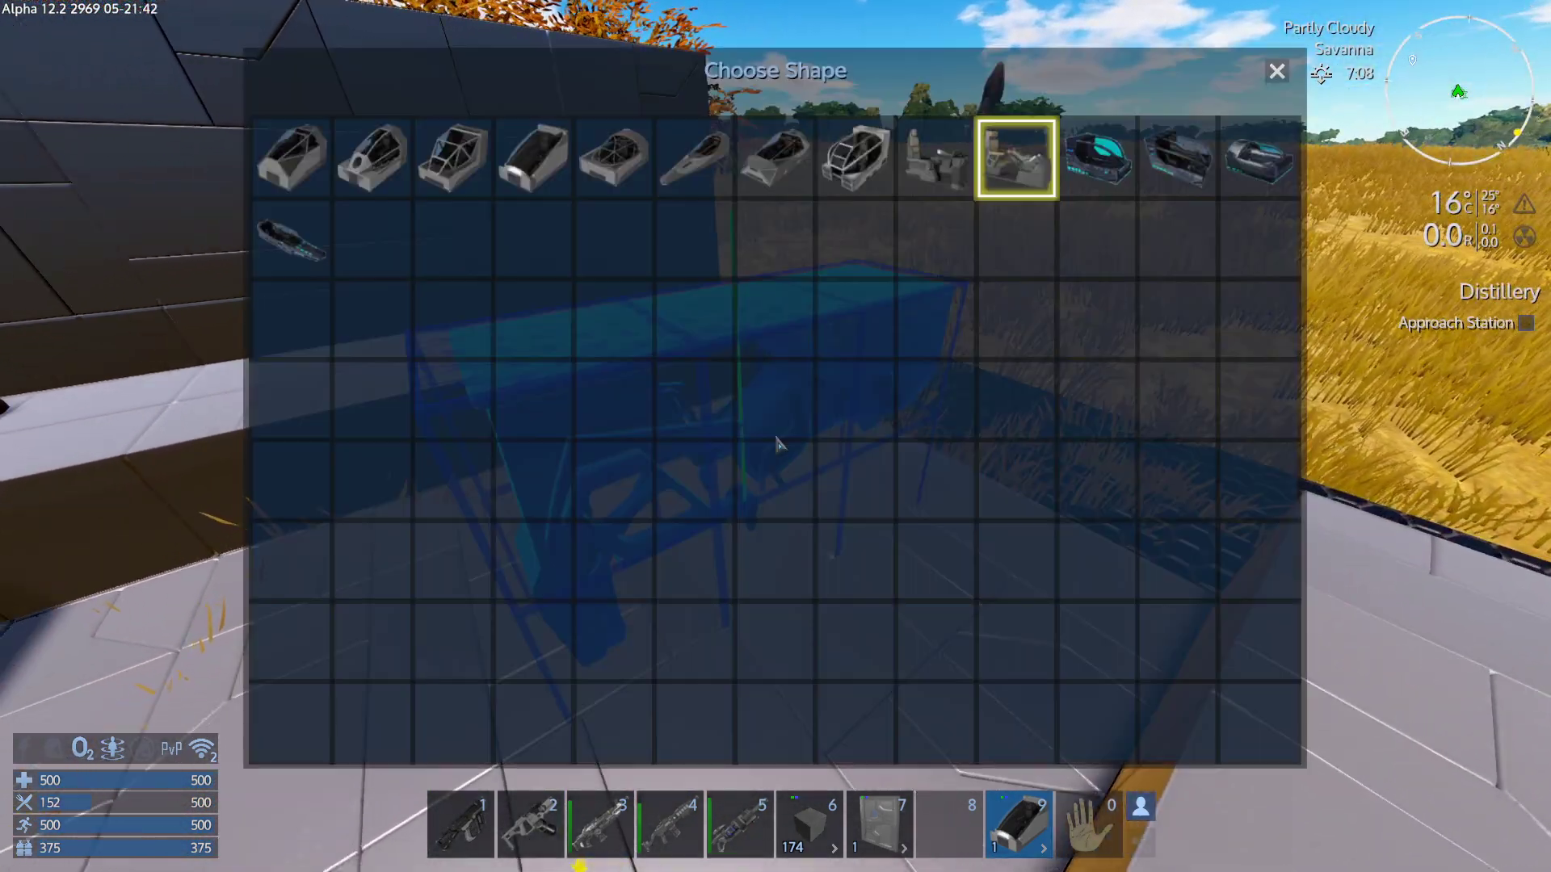
pyautogui.click(1096, 157)
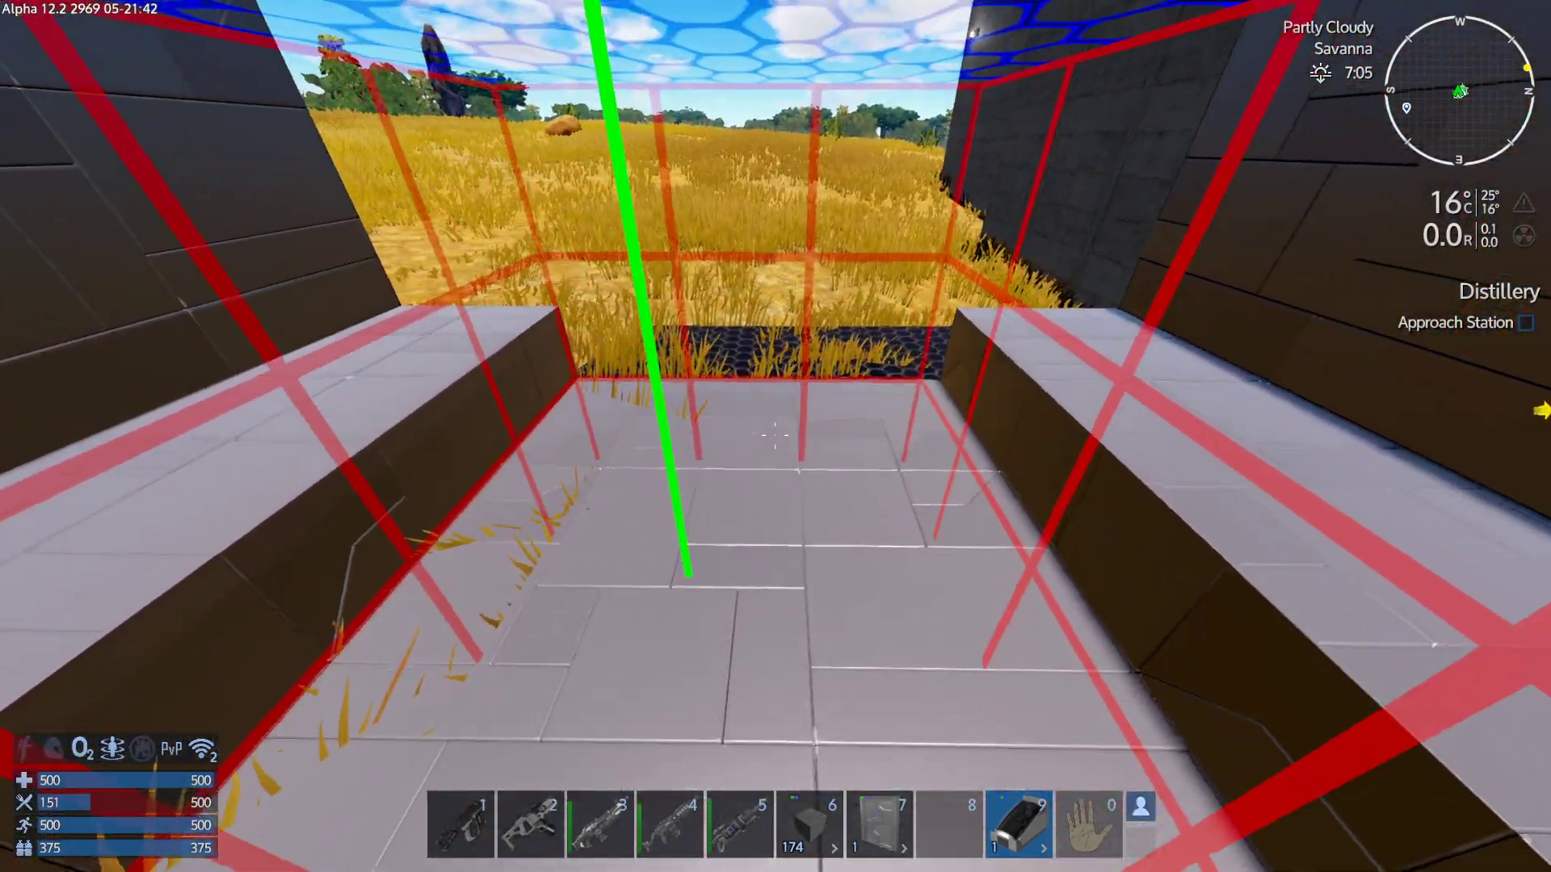
pyautogui.rightClick(775, 436)
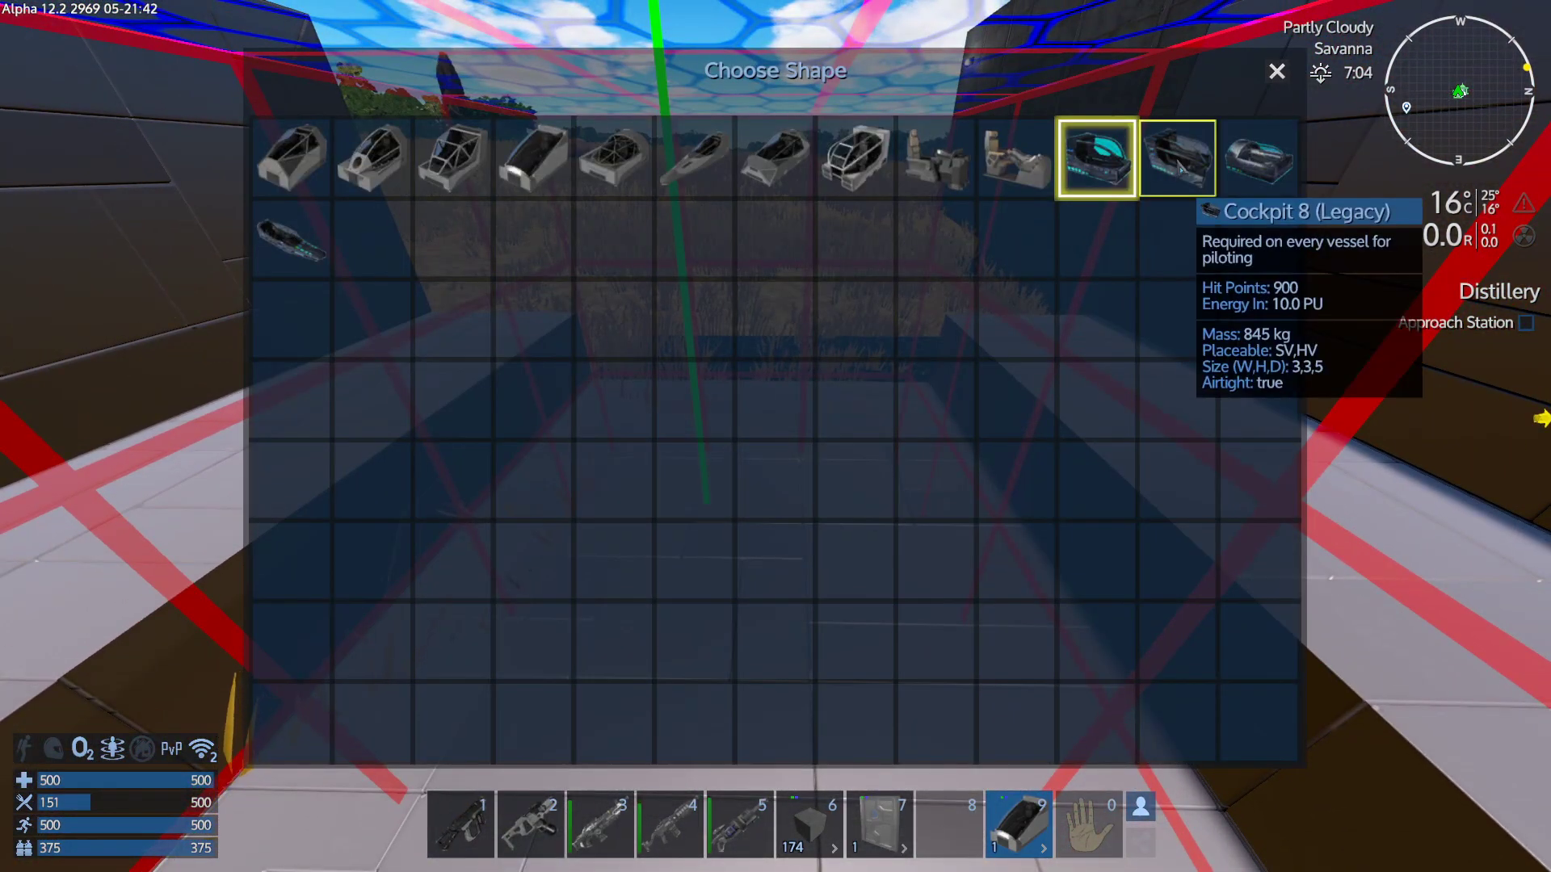
pyautogui.click(372, 158)
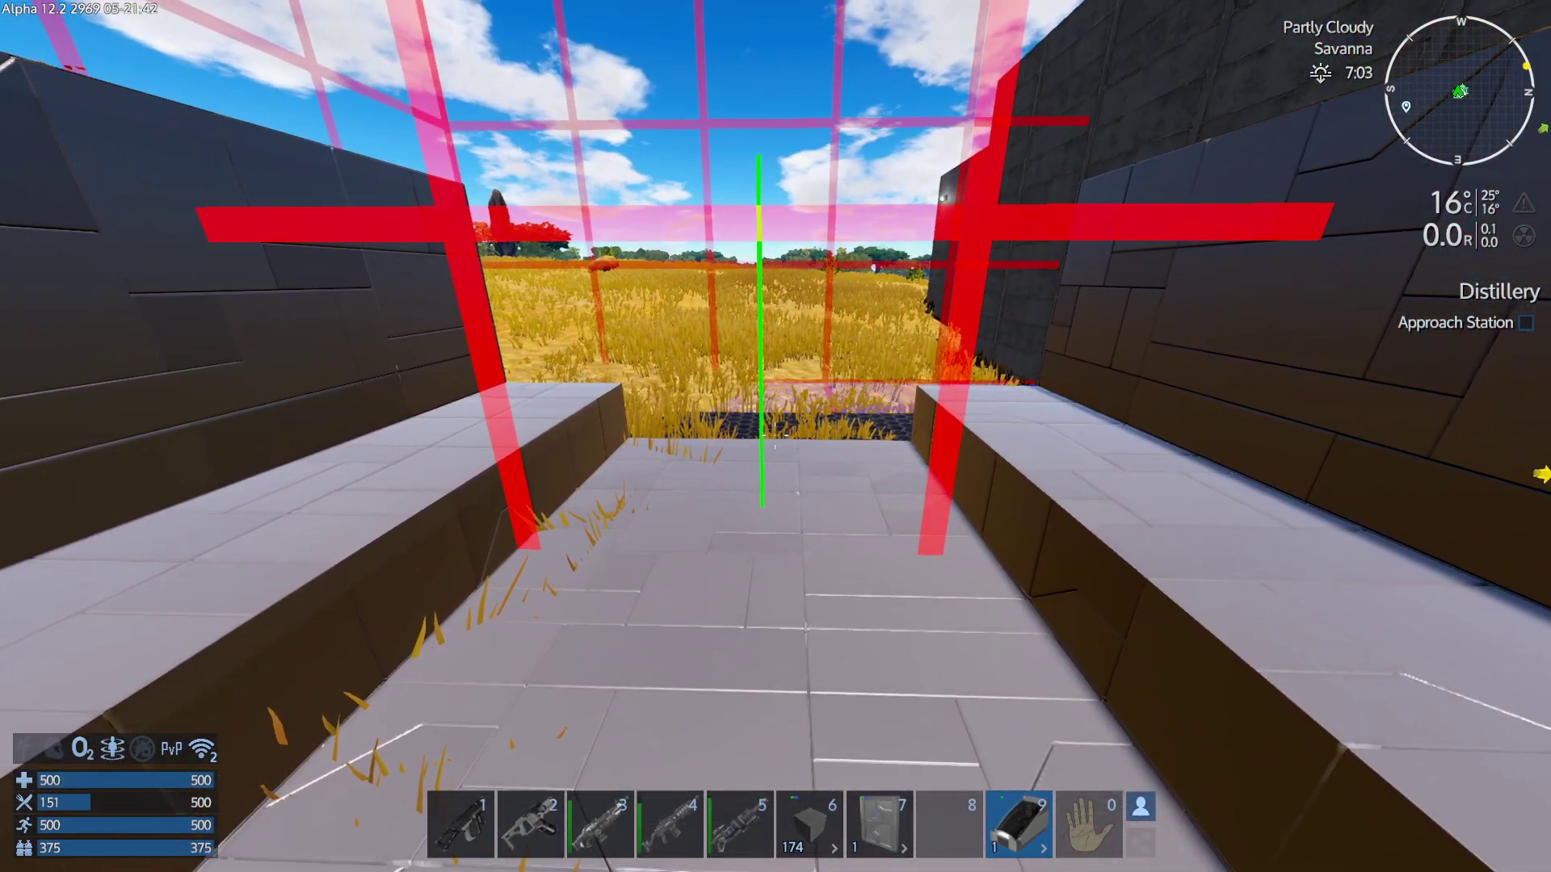
pyautogui.rightClick(776, 436)
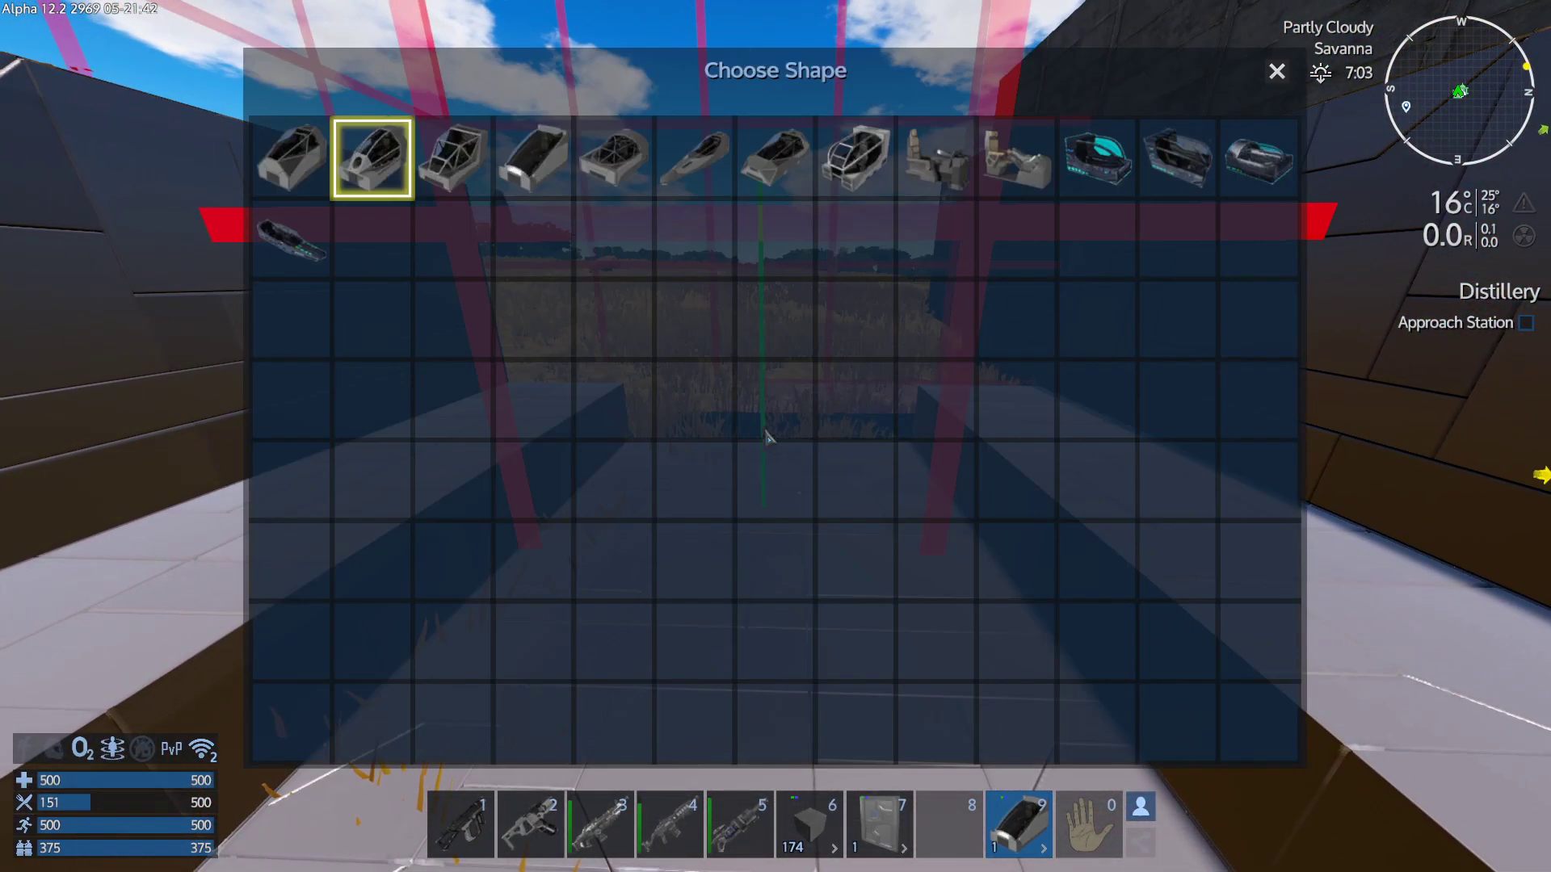
pyautogui.click(694, 159)
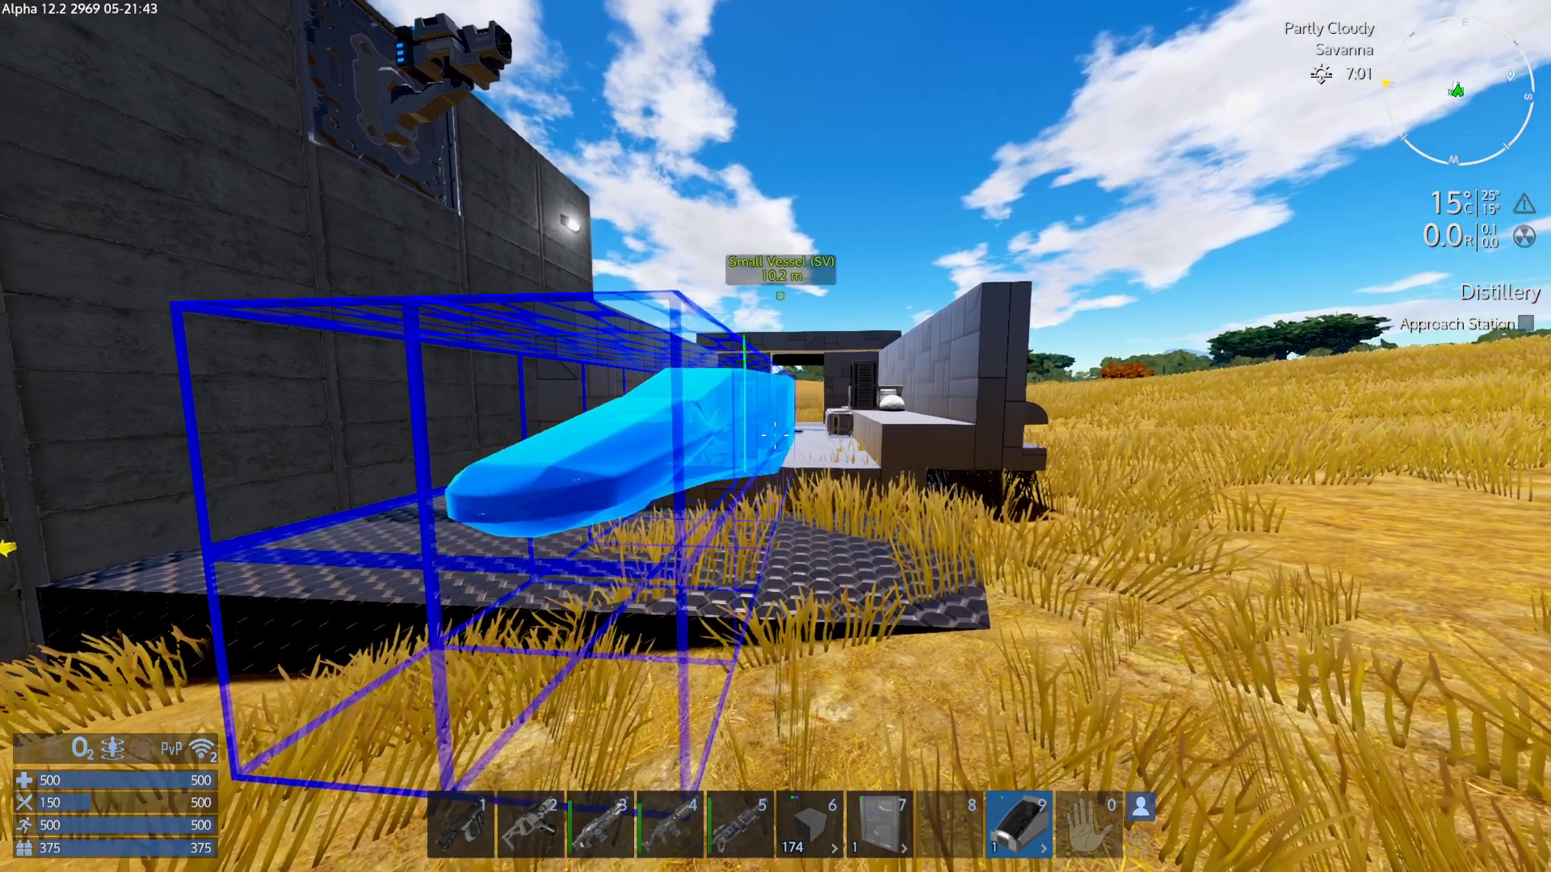
pyautogui.rightClick(776, 436)
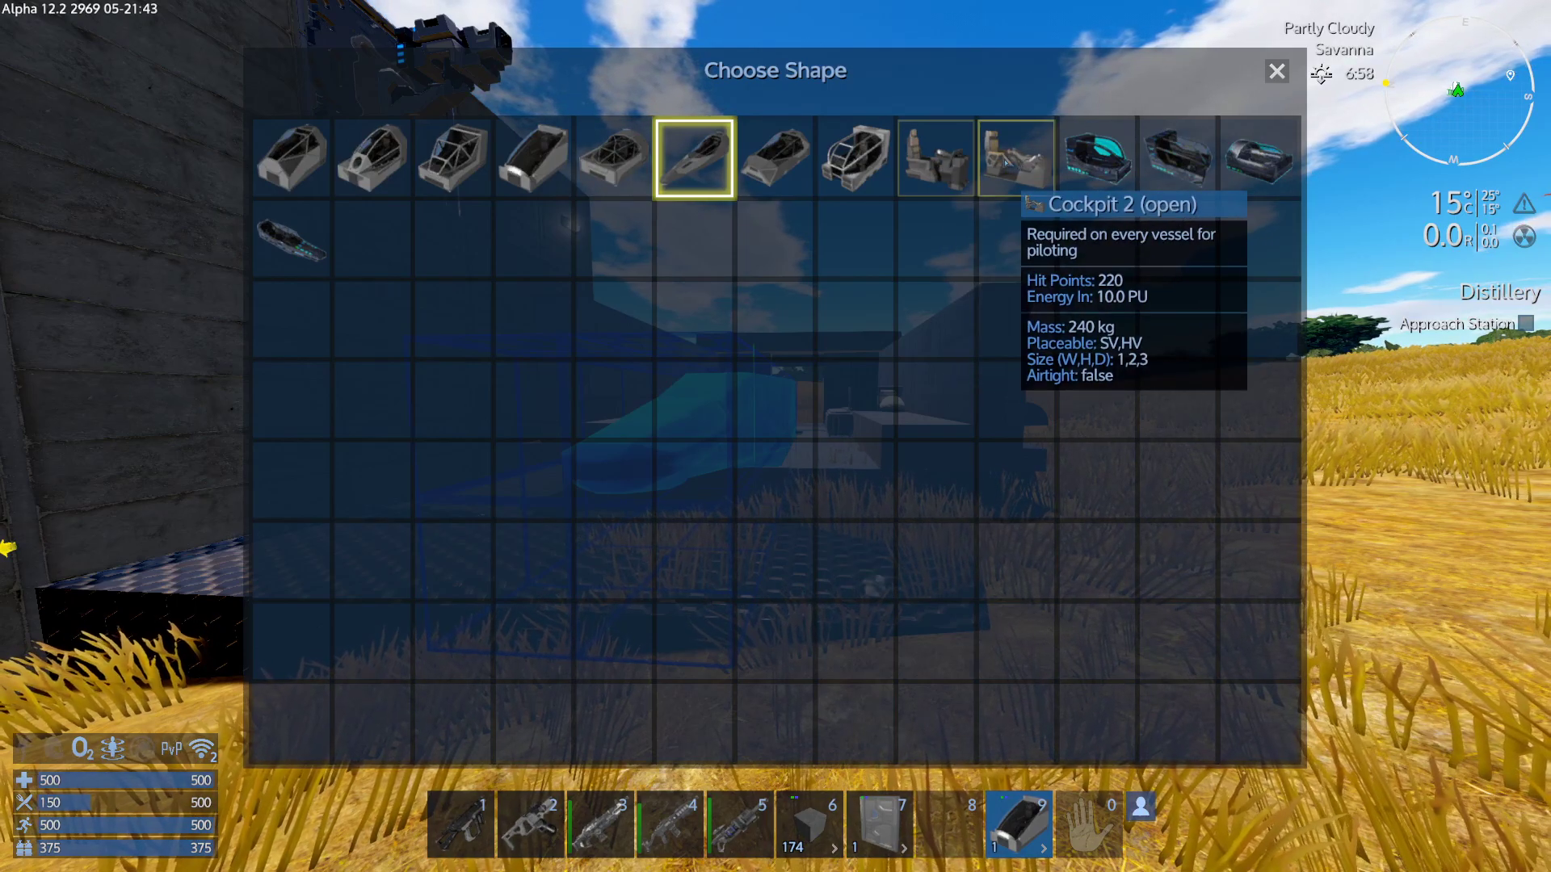
# Confirm the cockpit shape and rotate its ghost through several orientations.
pyautogui.click(1015, 158)
pyautogui.press('w')
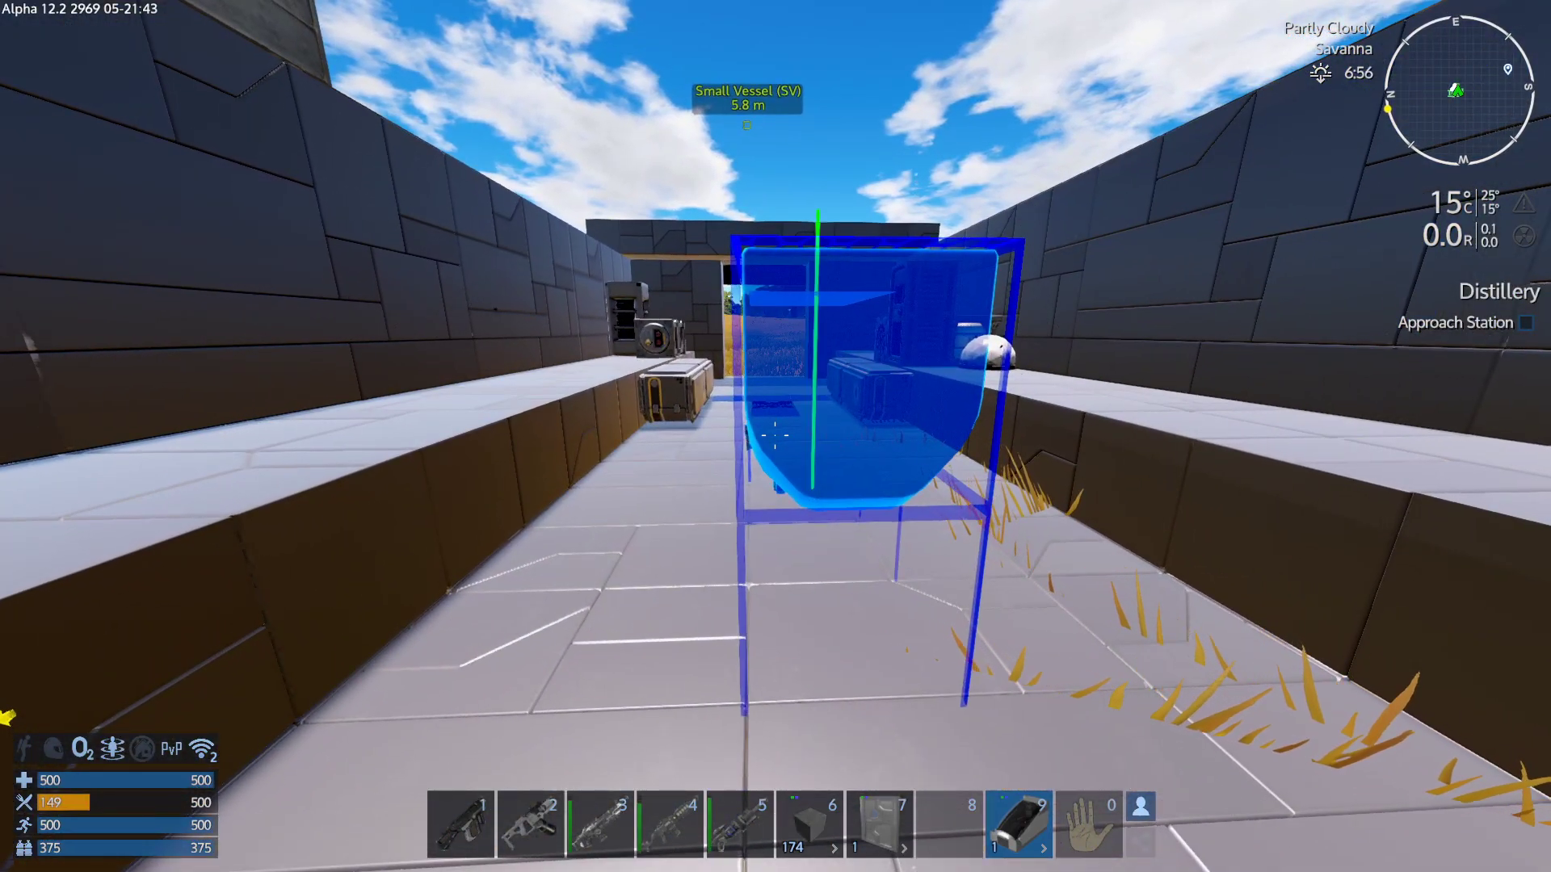
pyautogui.press('Insert')
pyautogui.press('Insert')
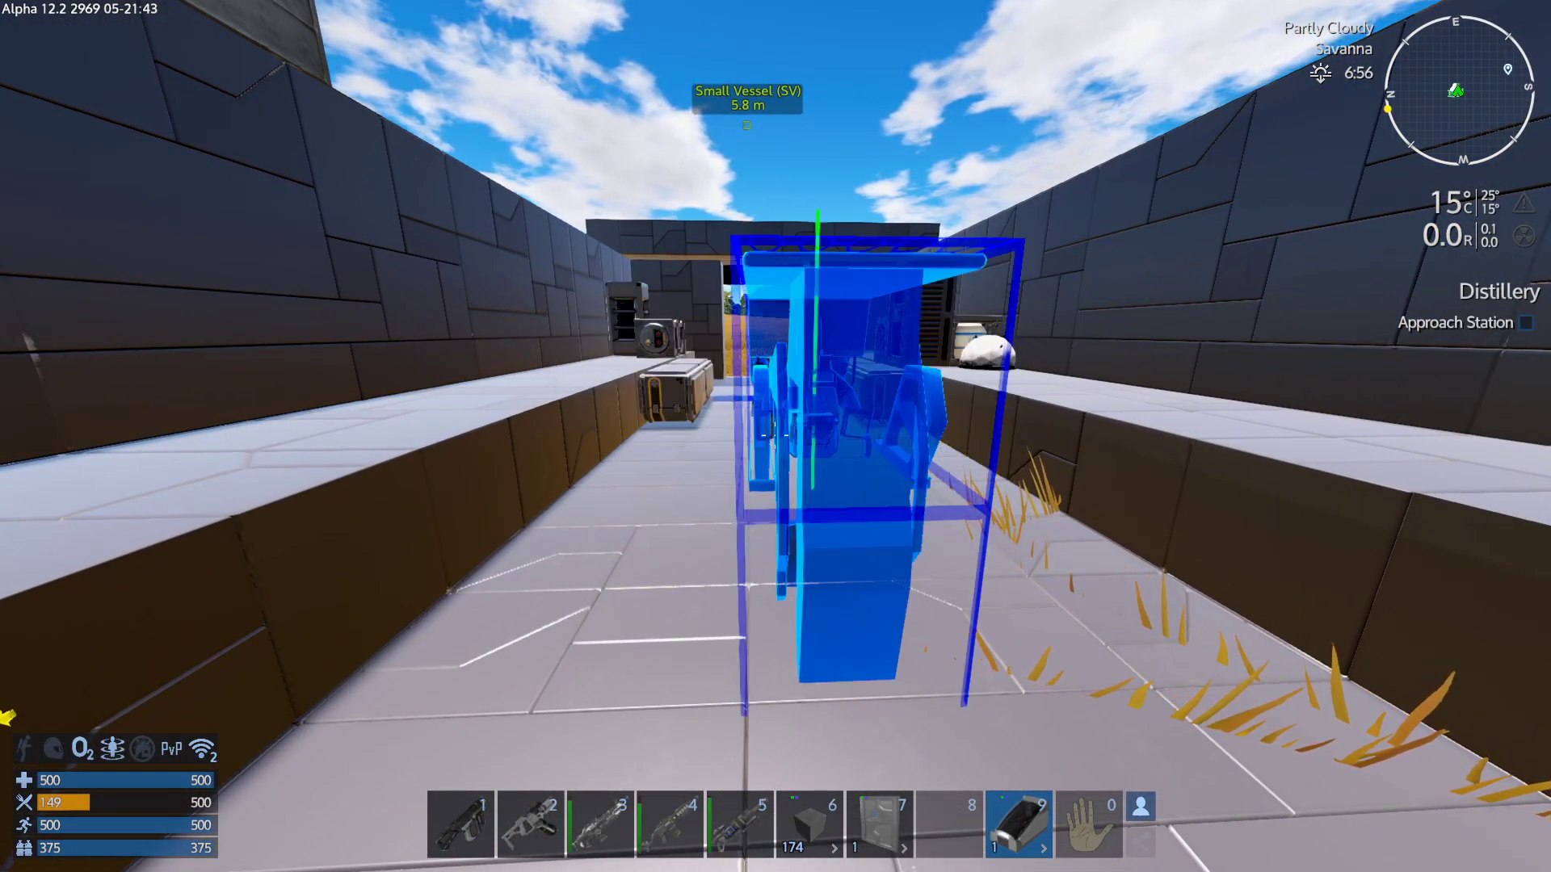
pyautogui.press('Insert')
pyautogui.press('Insert')
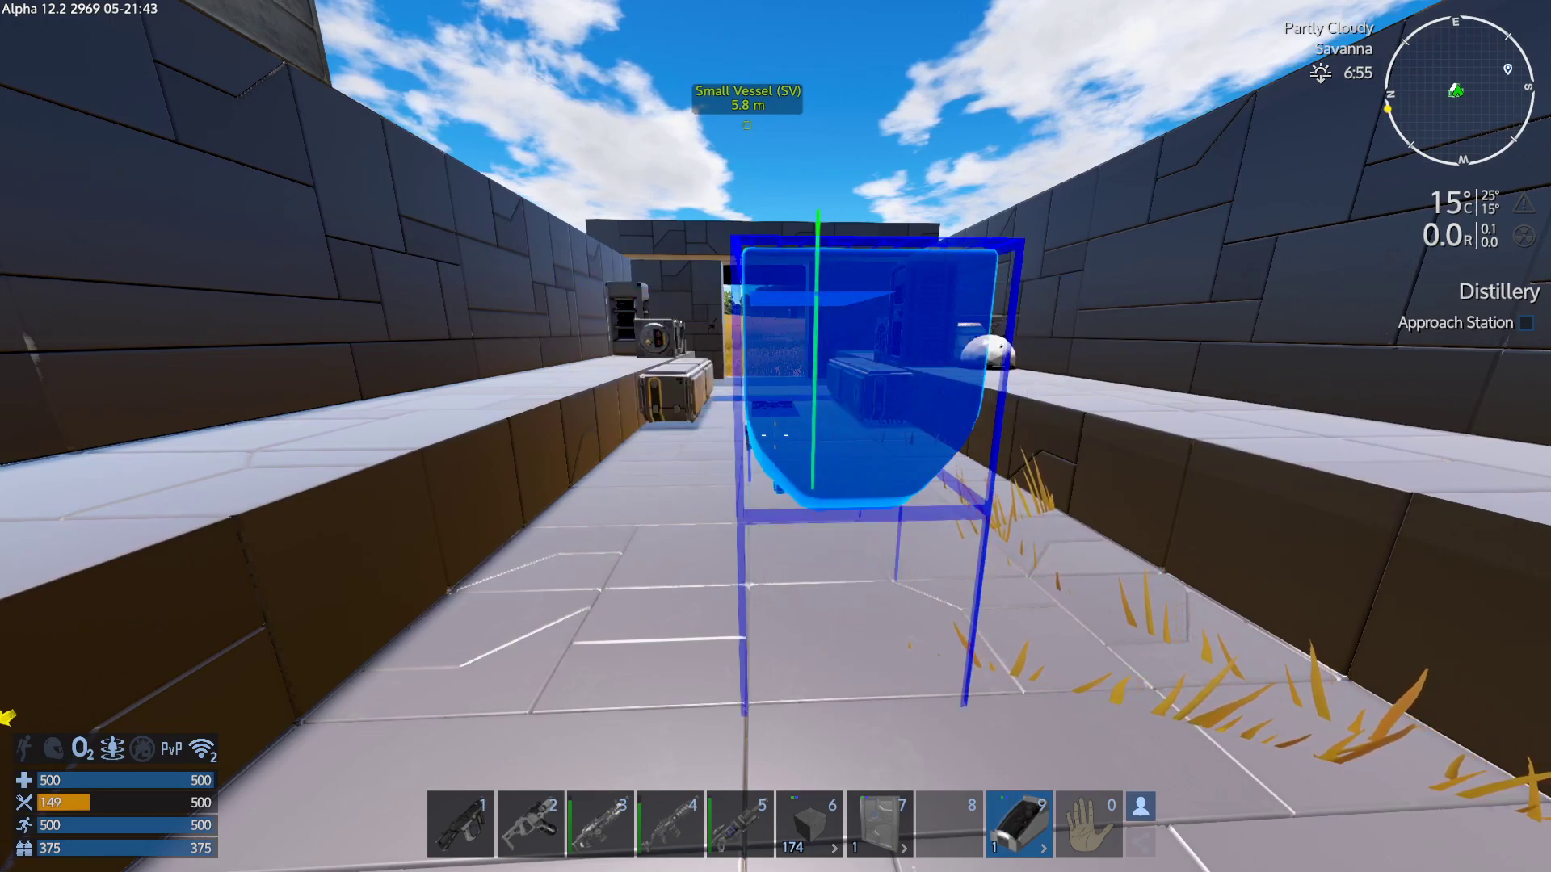
pyautogui.press('Insert')
pyautogui.press('Insert')
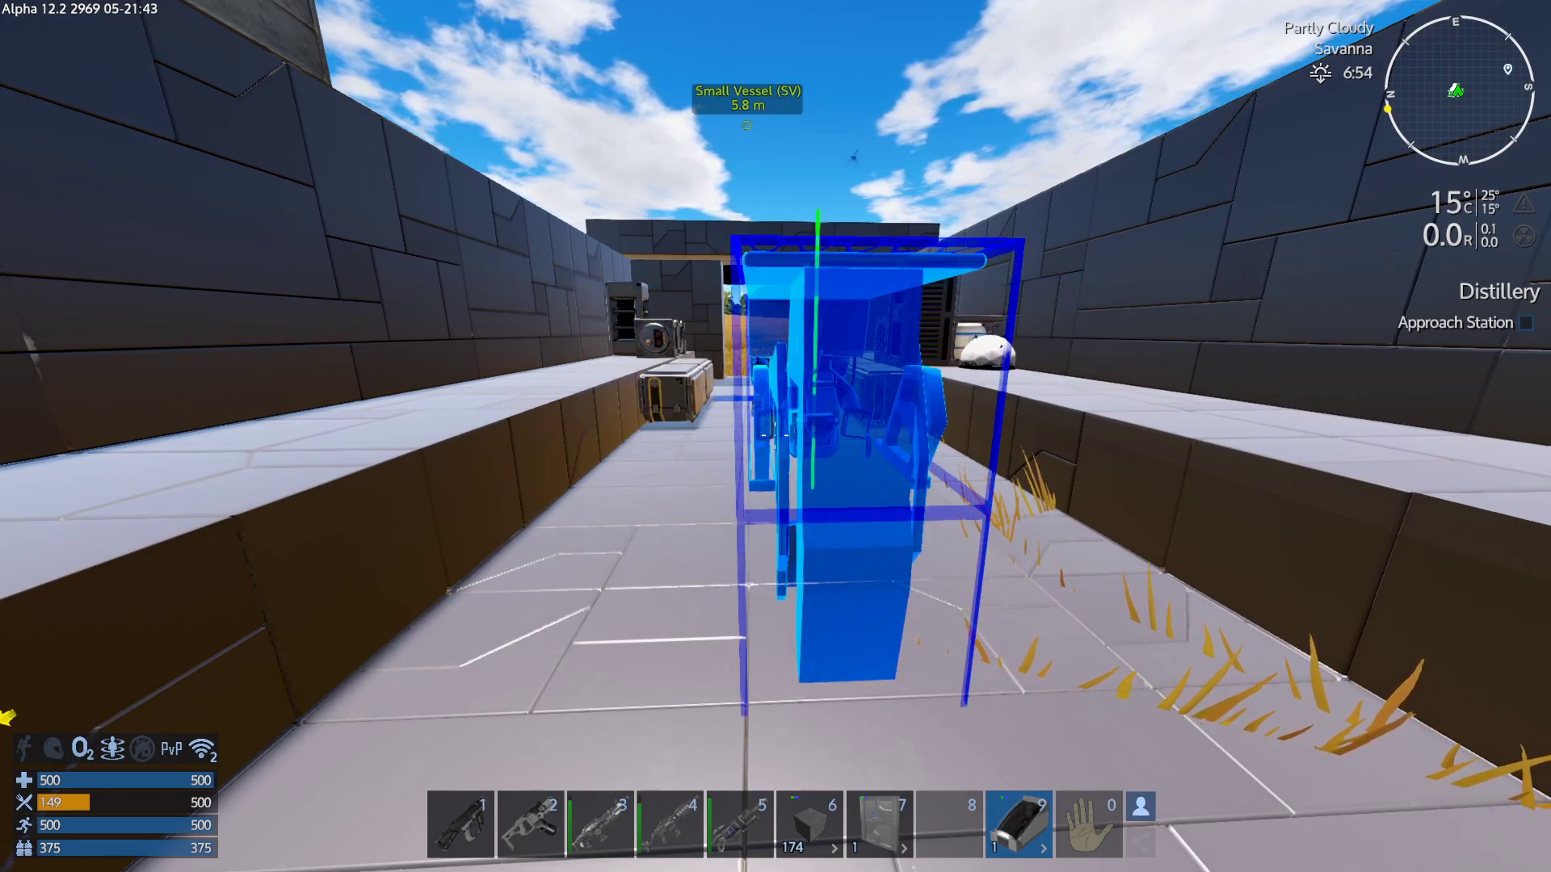
pyautogui.press('Insert')
pyautogui.press('Insert')
pyautogui.press('Insert')
pyautogui.press('Home')
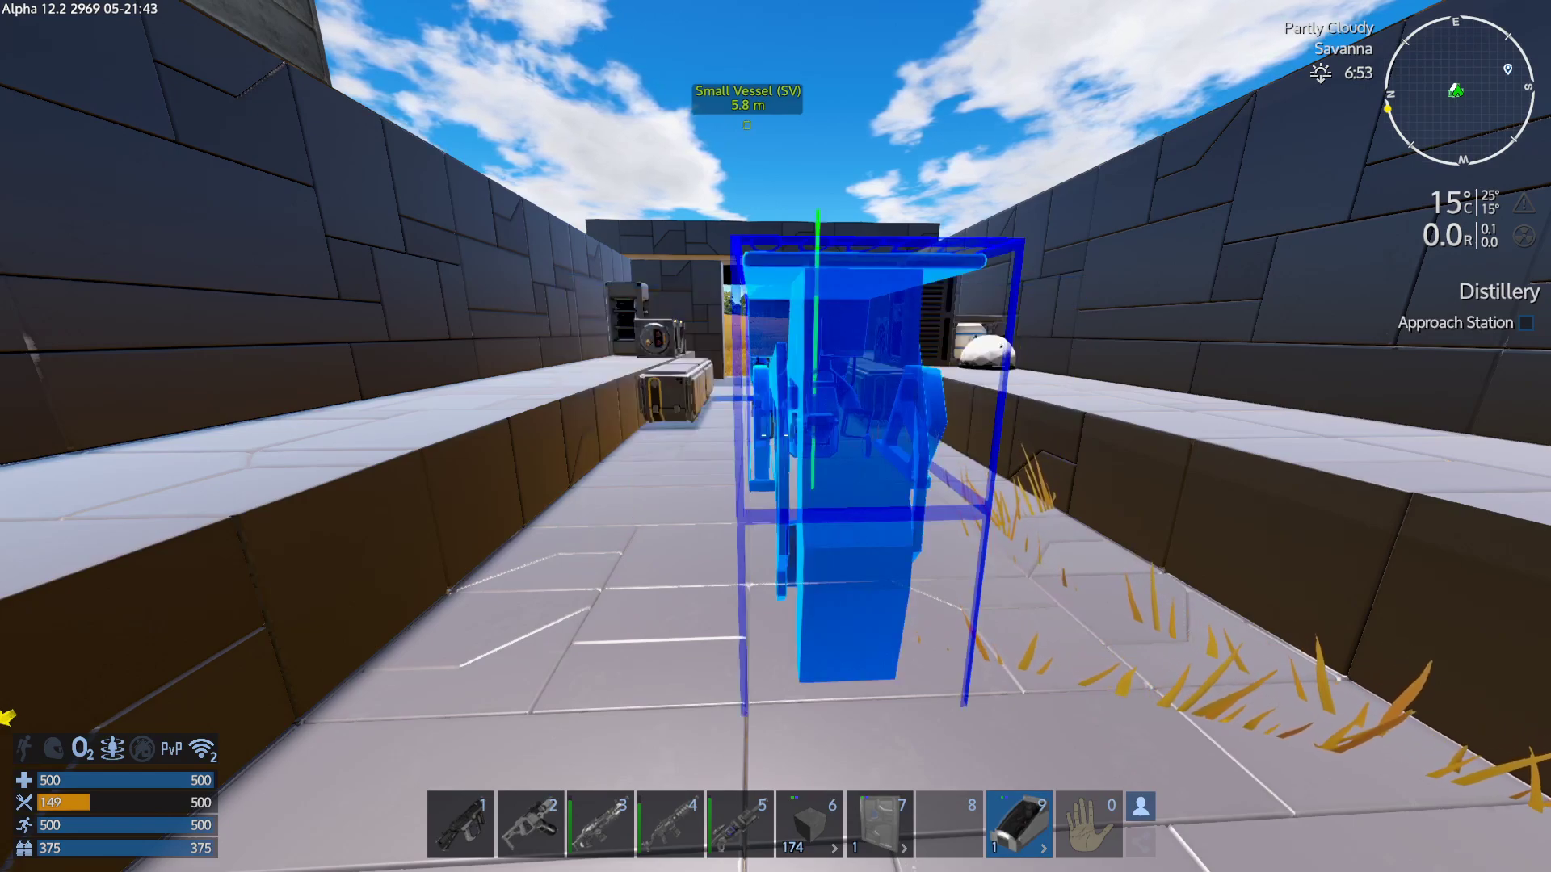
pyautogui.press('pageup')
pyautogui.press('pageup')
pyautogui.press('pageup')
pyautogui.press('pageup')
pyautogui.press('Insert')
pyautogui.press('Insert')
pyautogui.press('Insert')
pyautogui.press('Insert')
pyautogui.press('pageup')
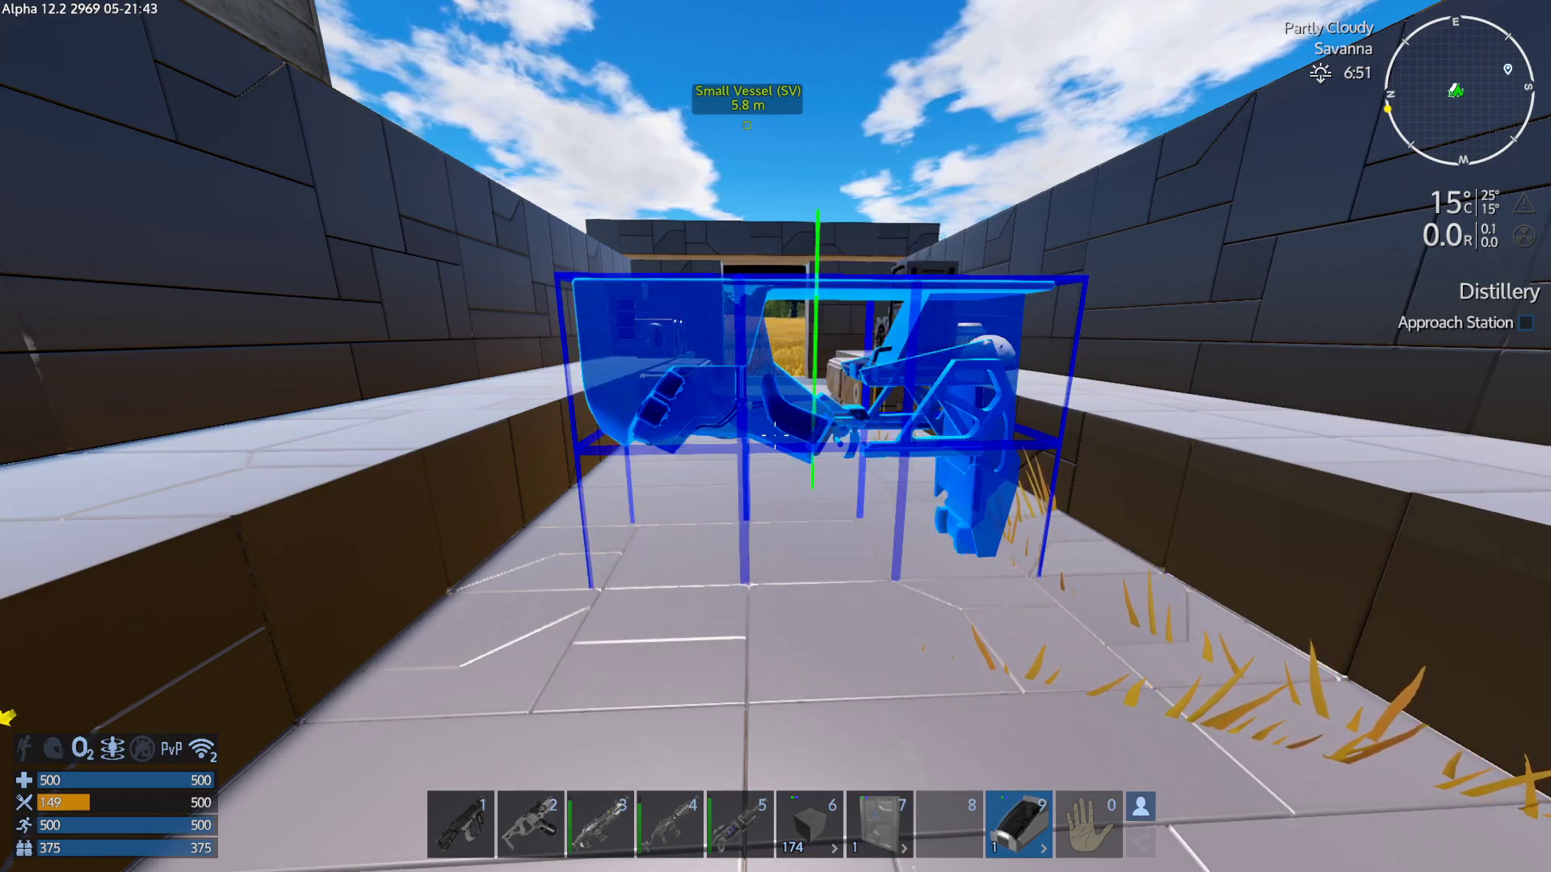
# Circle the ghost, toggle the building tools and turn it two quarter turns.
pyautogui.press('w')
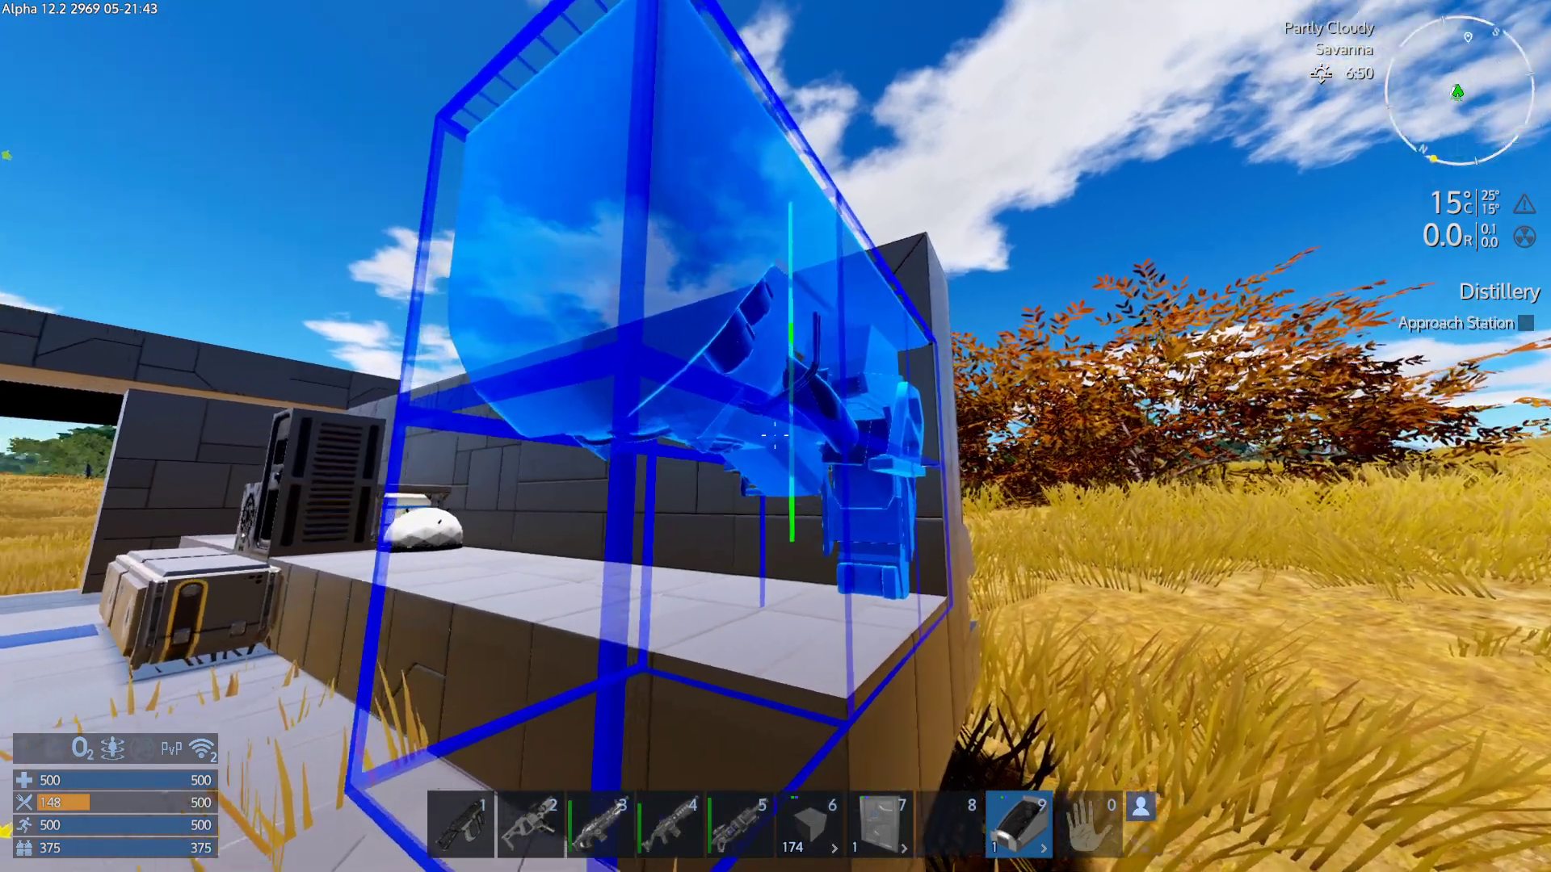
pyautogui.press('w')
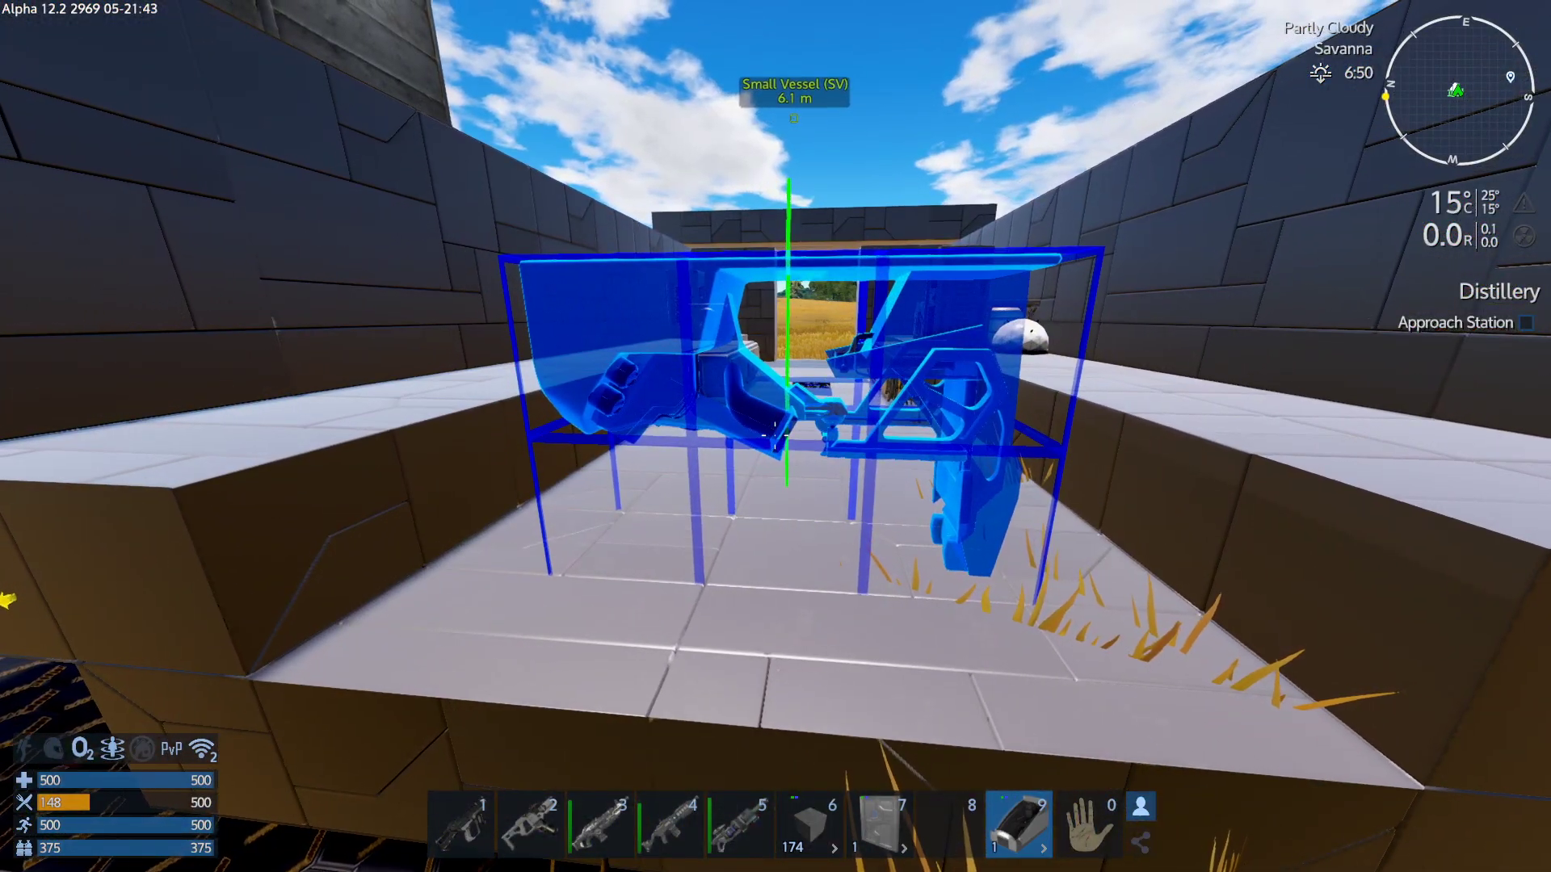
pyautogui.press('w')
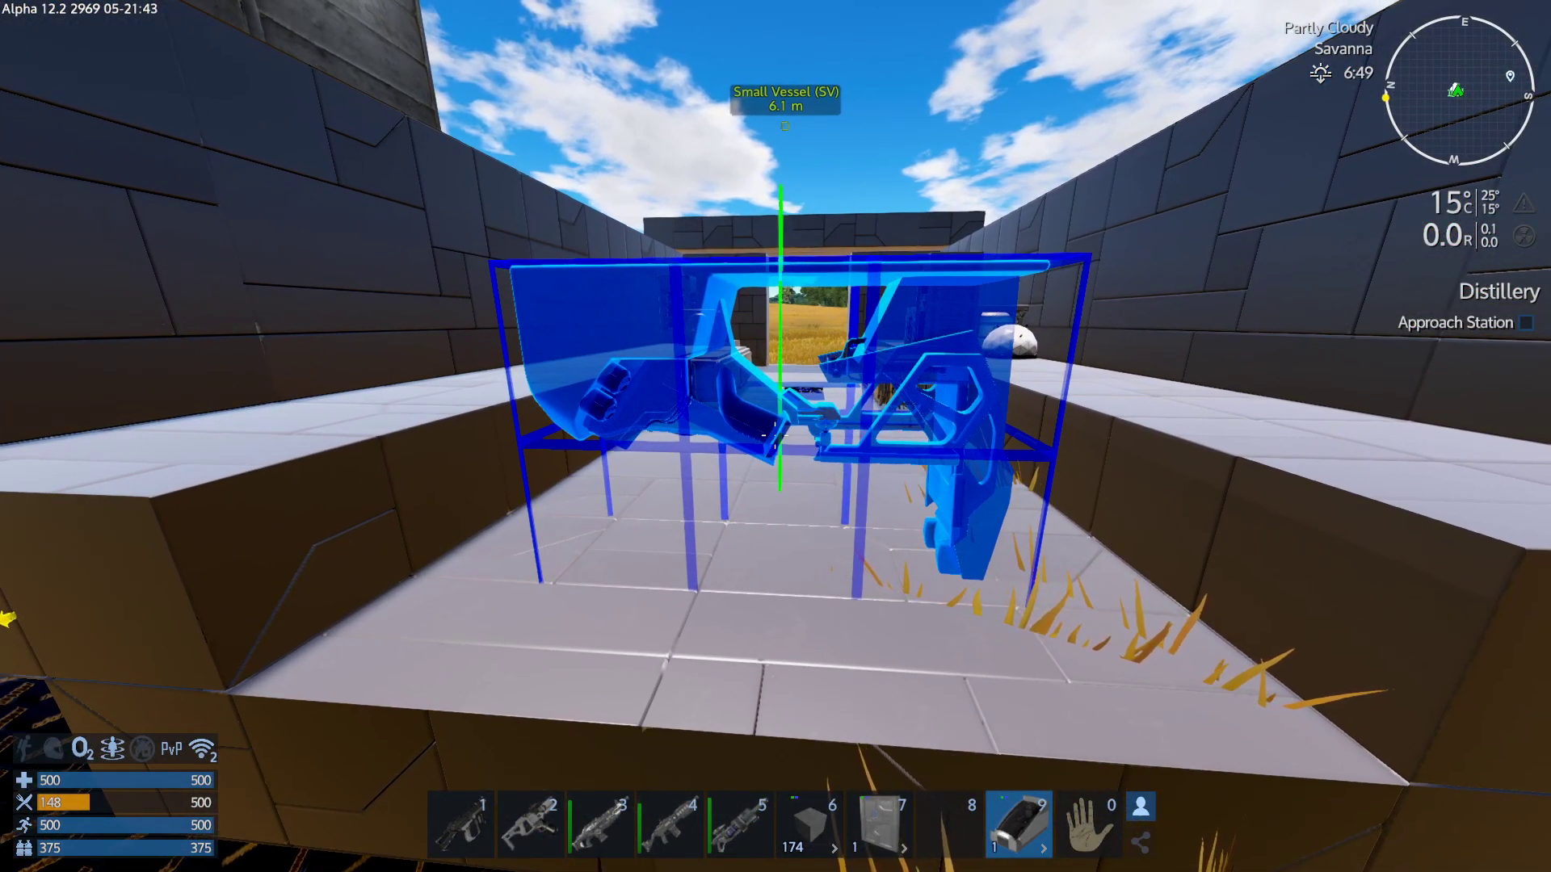
pyautogui.press('n')
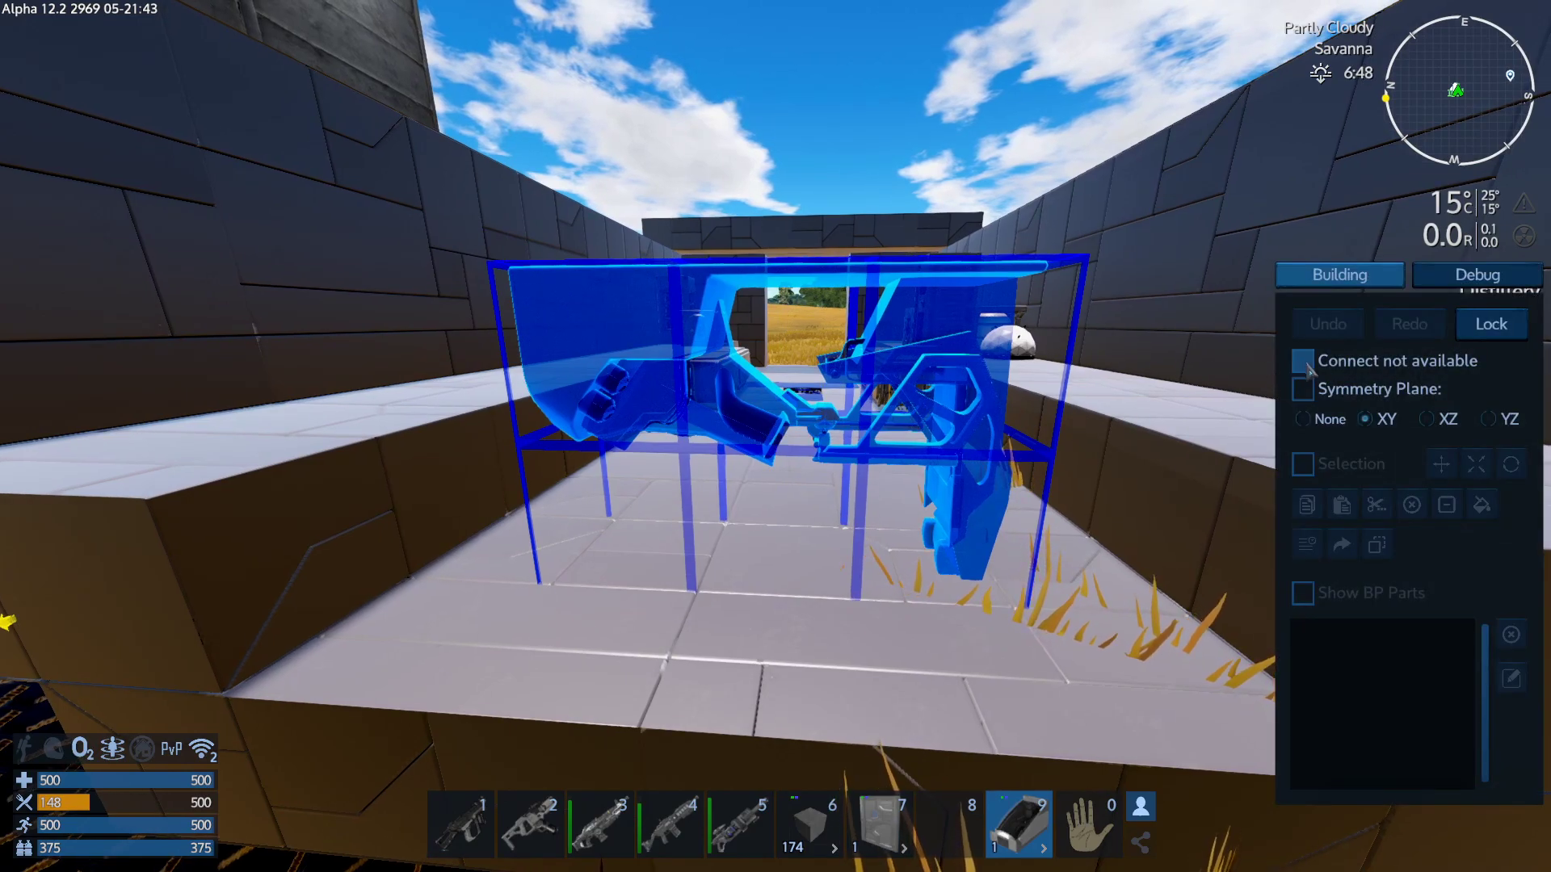
pyautogui.press('n')
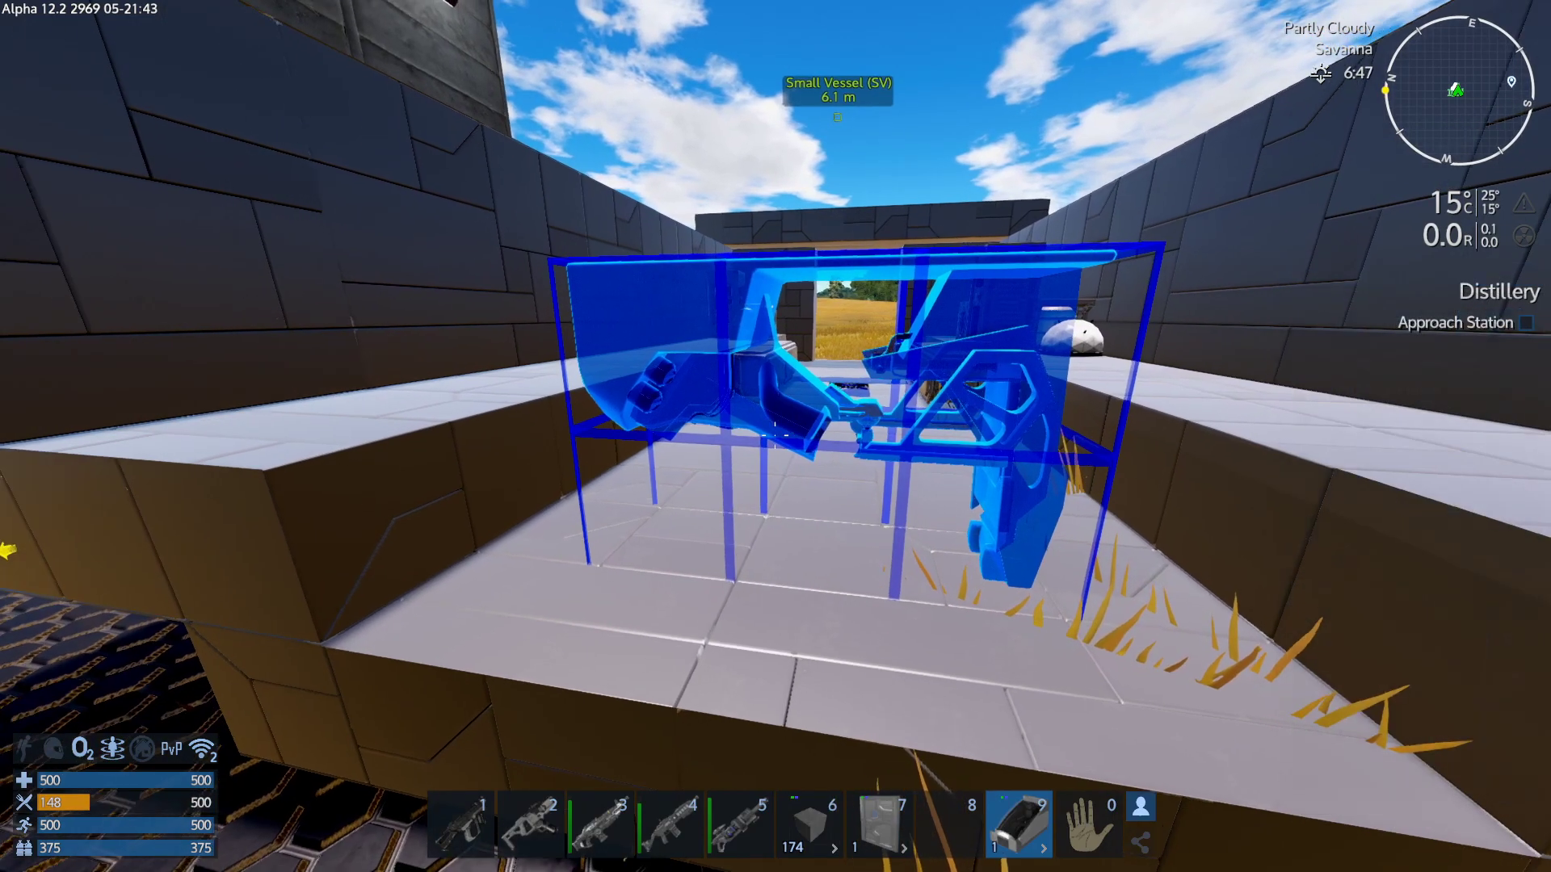
pyautogui.press('Insert')
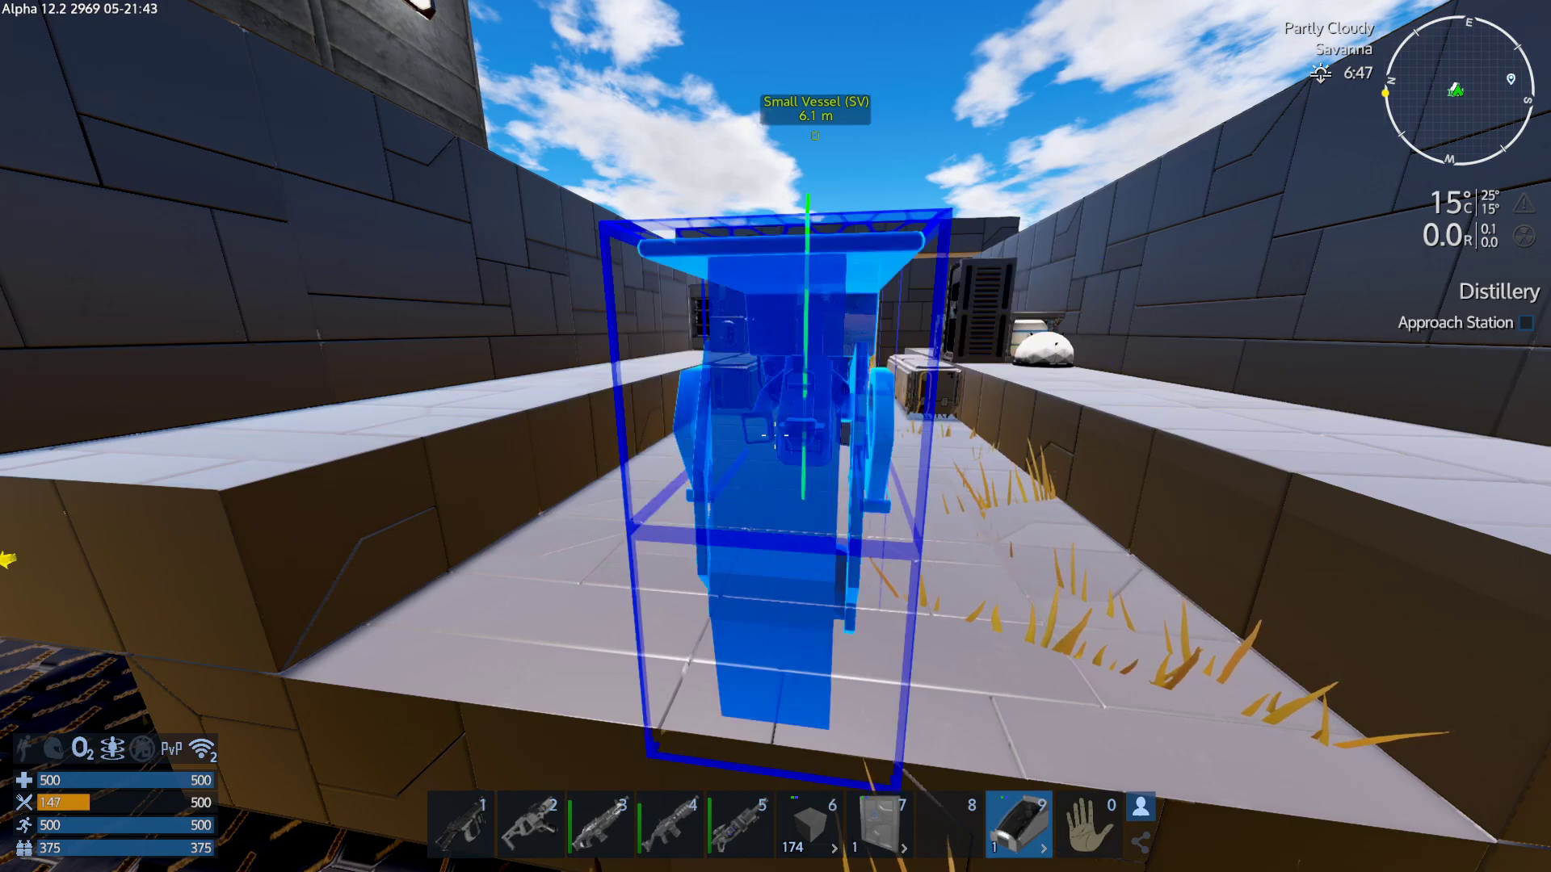
pyautogui.press('Insert')
pyautogui.press('n')
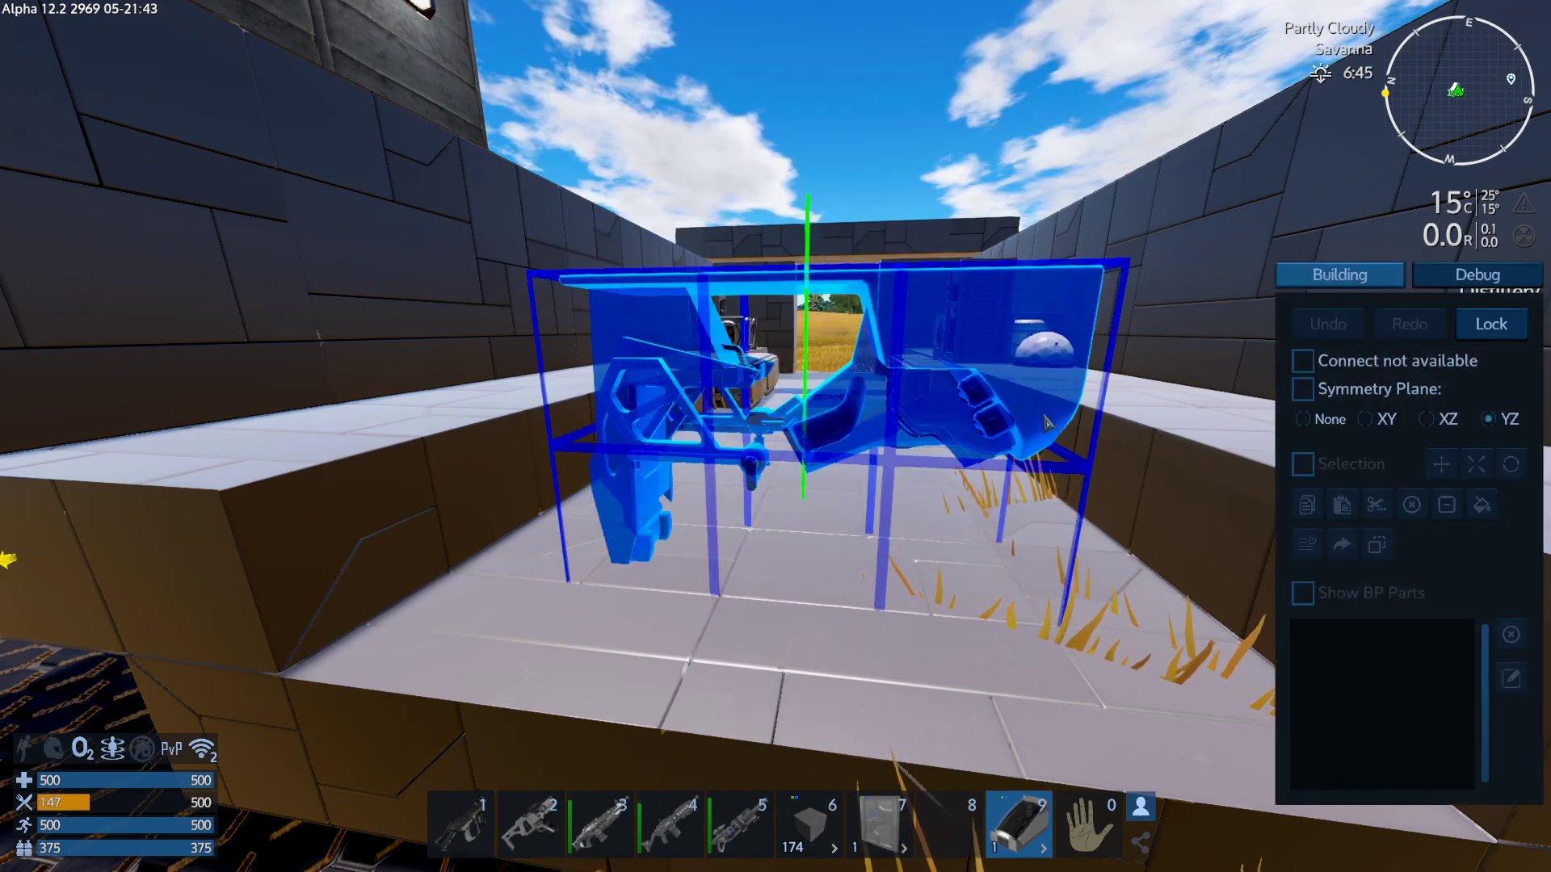
pyautogui.press('n')
pyautogui.press('n')
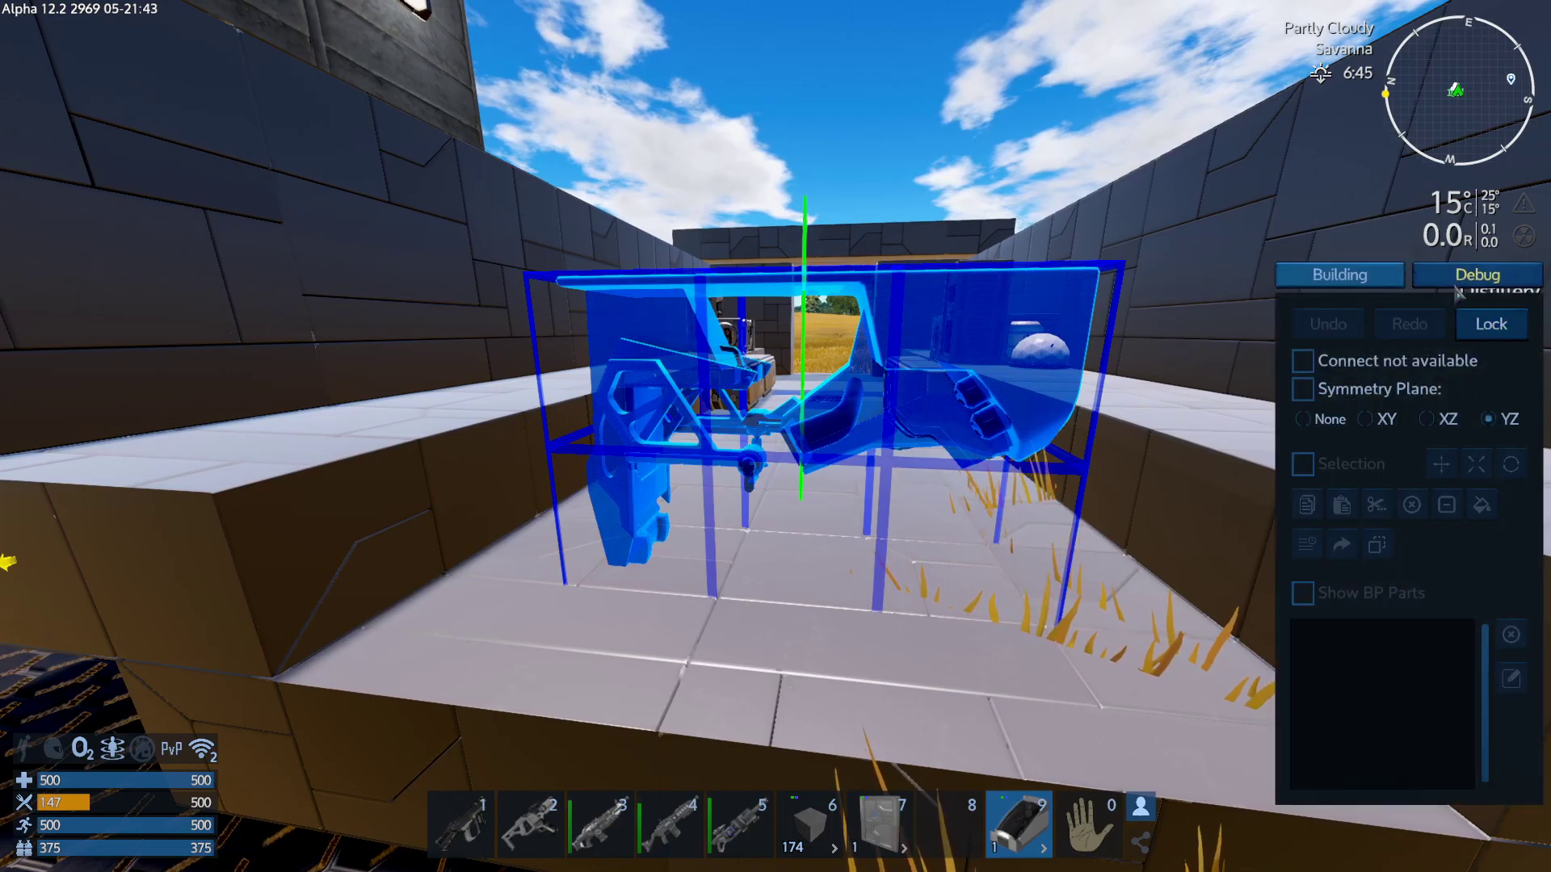
pyautogui.press('n')
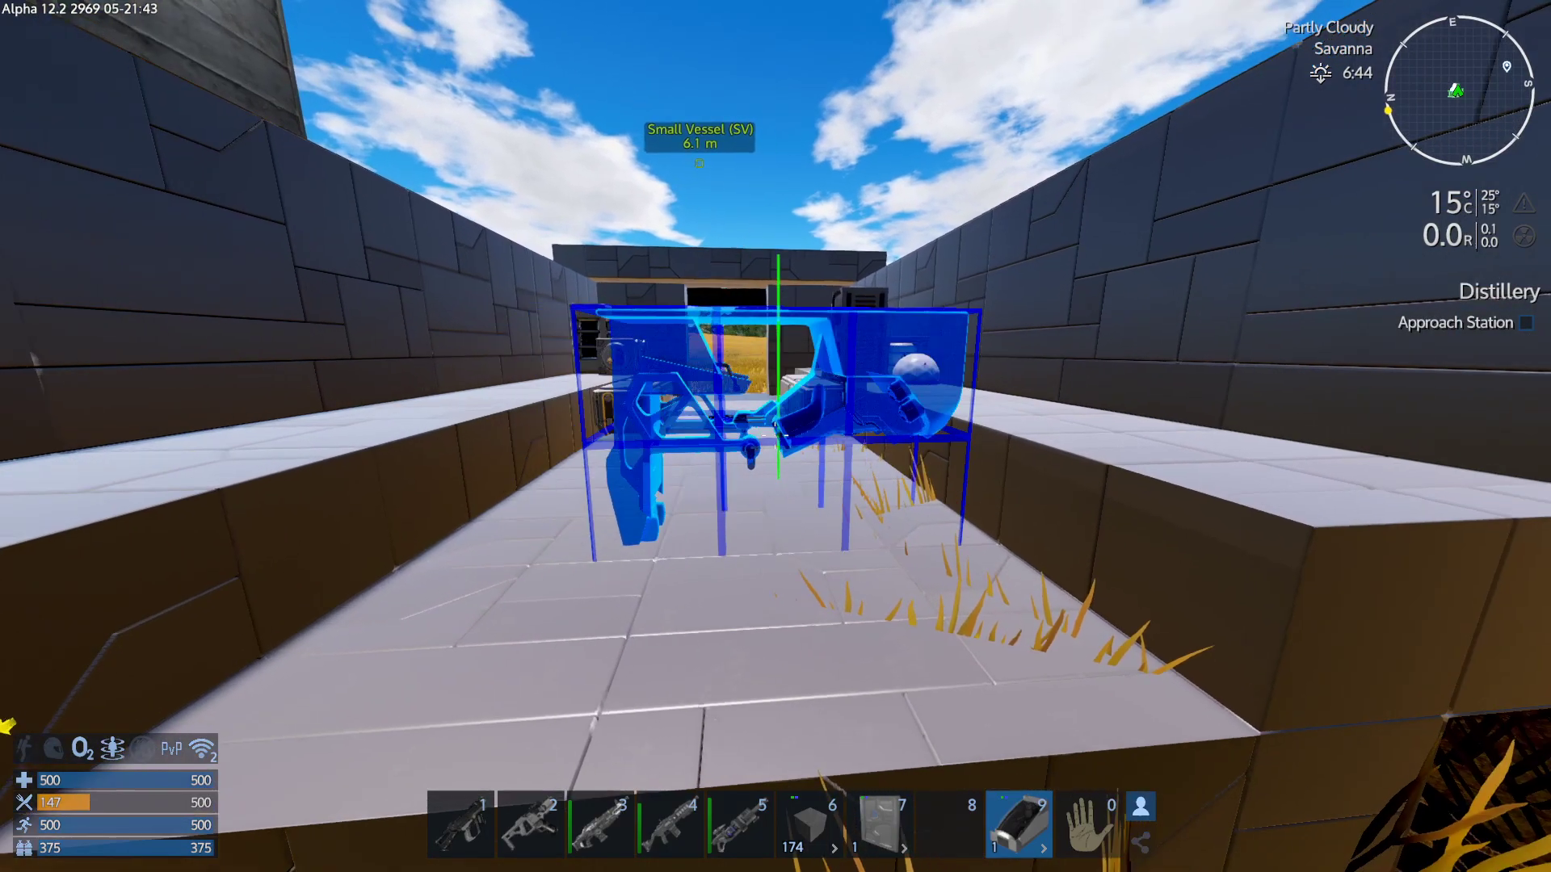
# Step back and rotate the cockpit ghost to sit side-on.
pyautogui.press('w')
pyautogui.press('s')
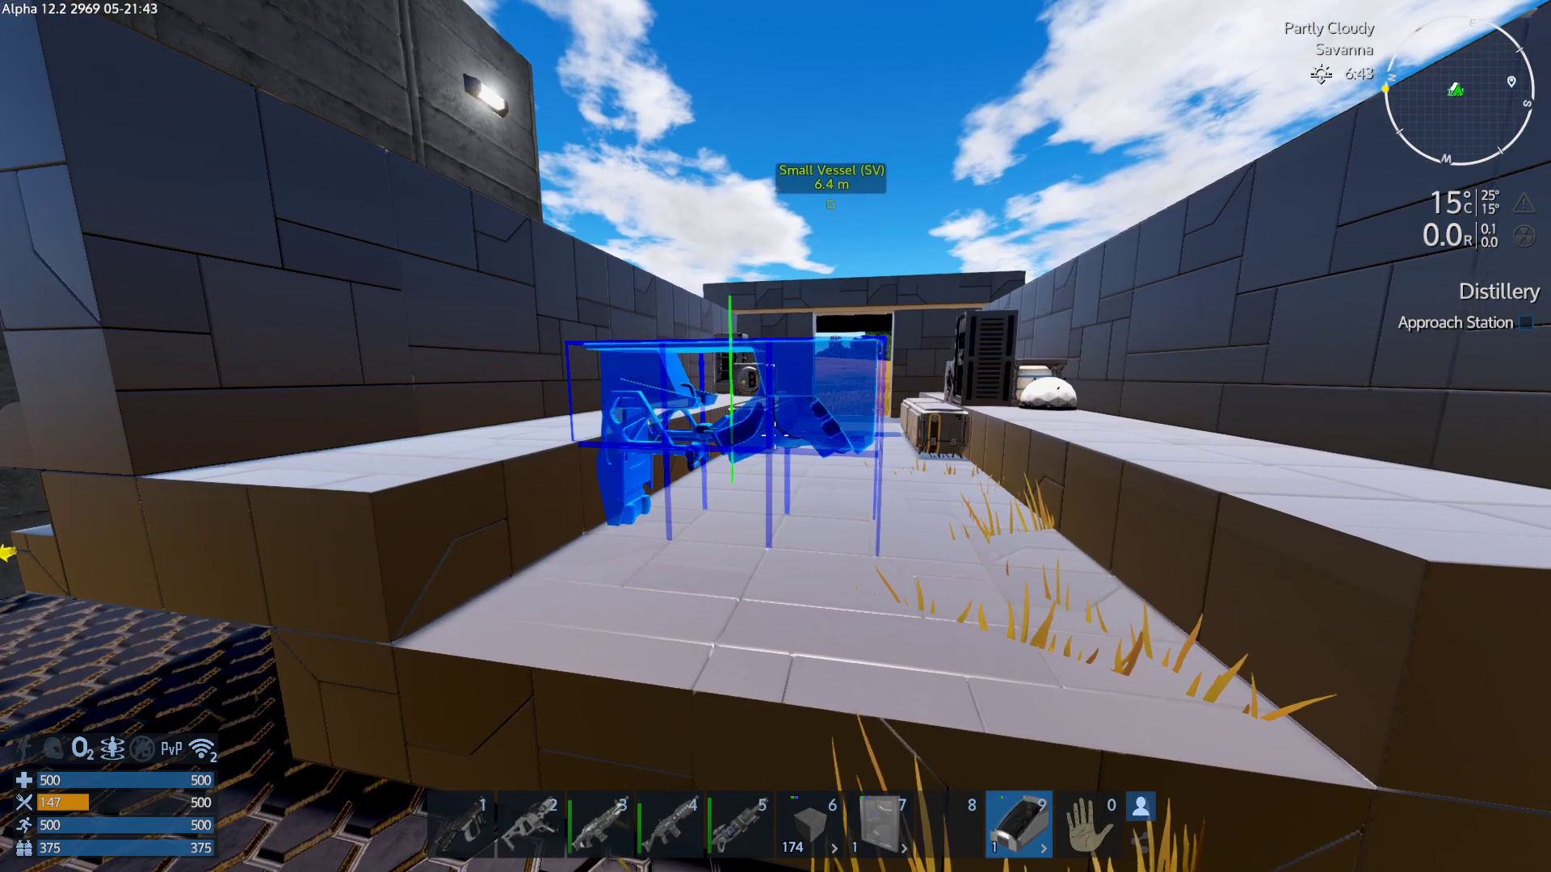
pyautogui.press('Insert')
pyautogui.press('Insert')
pyautogui.moveTo(775, 437); pyautogui.dragTo(364, 510)
pyautogui.moveTo(775, 436); pyautogui.dragTo(1090, 364)
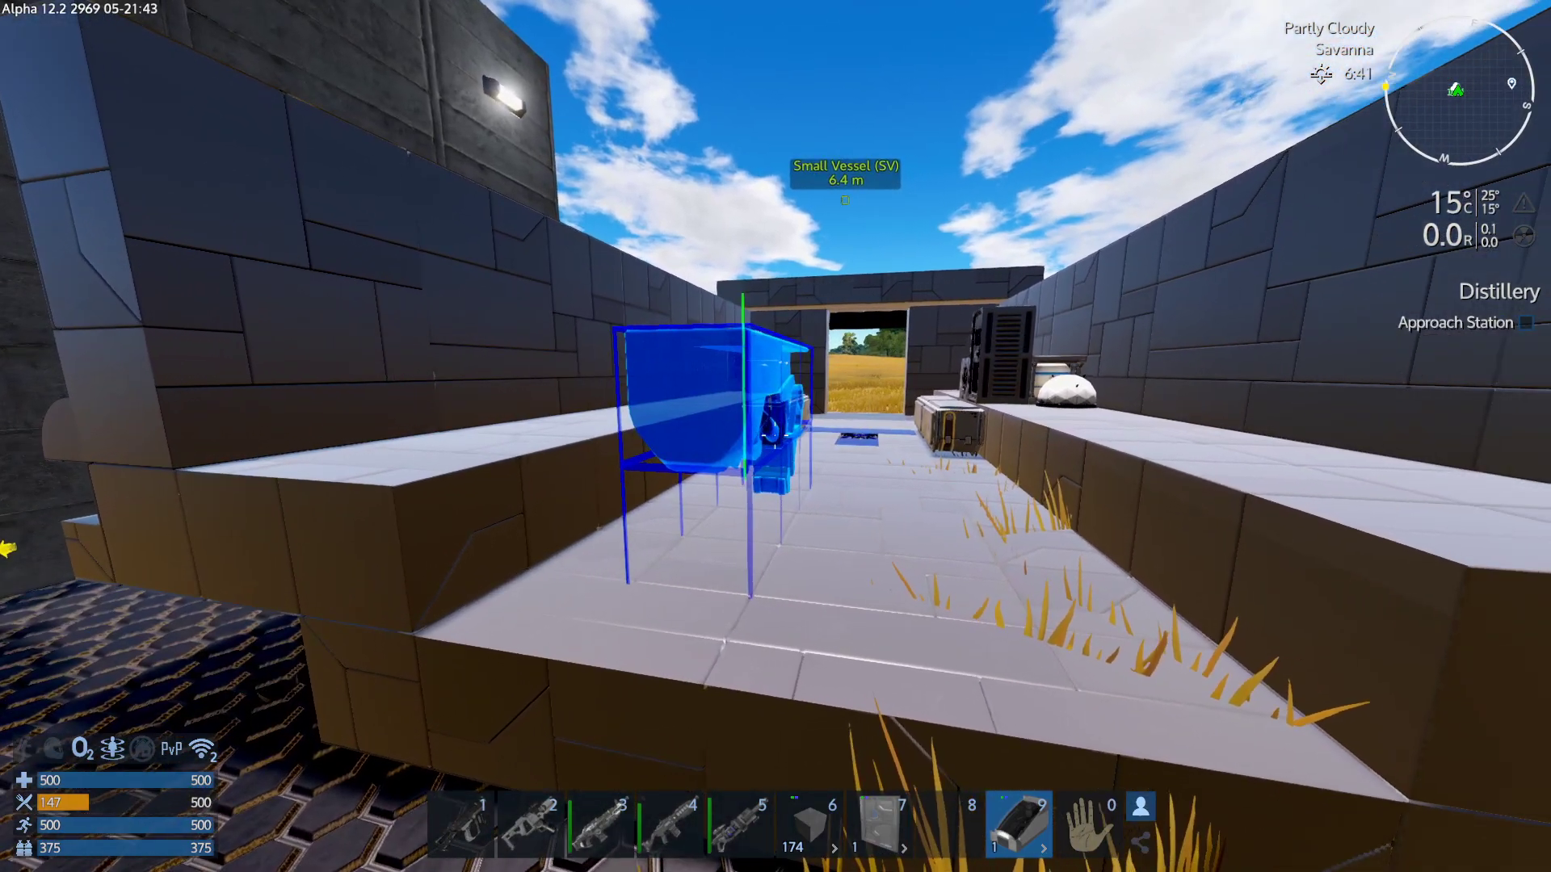
pyautogui.press('Insert')
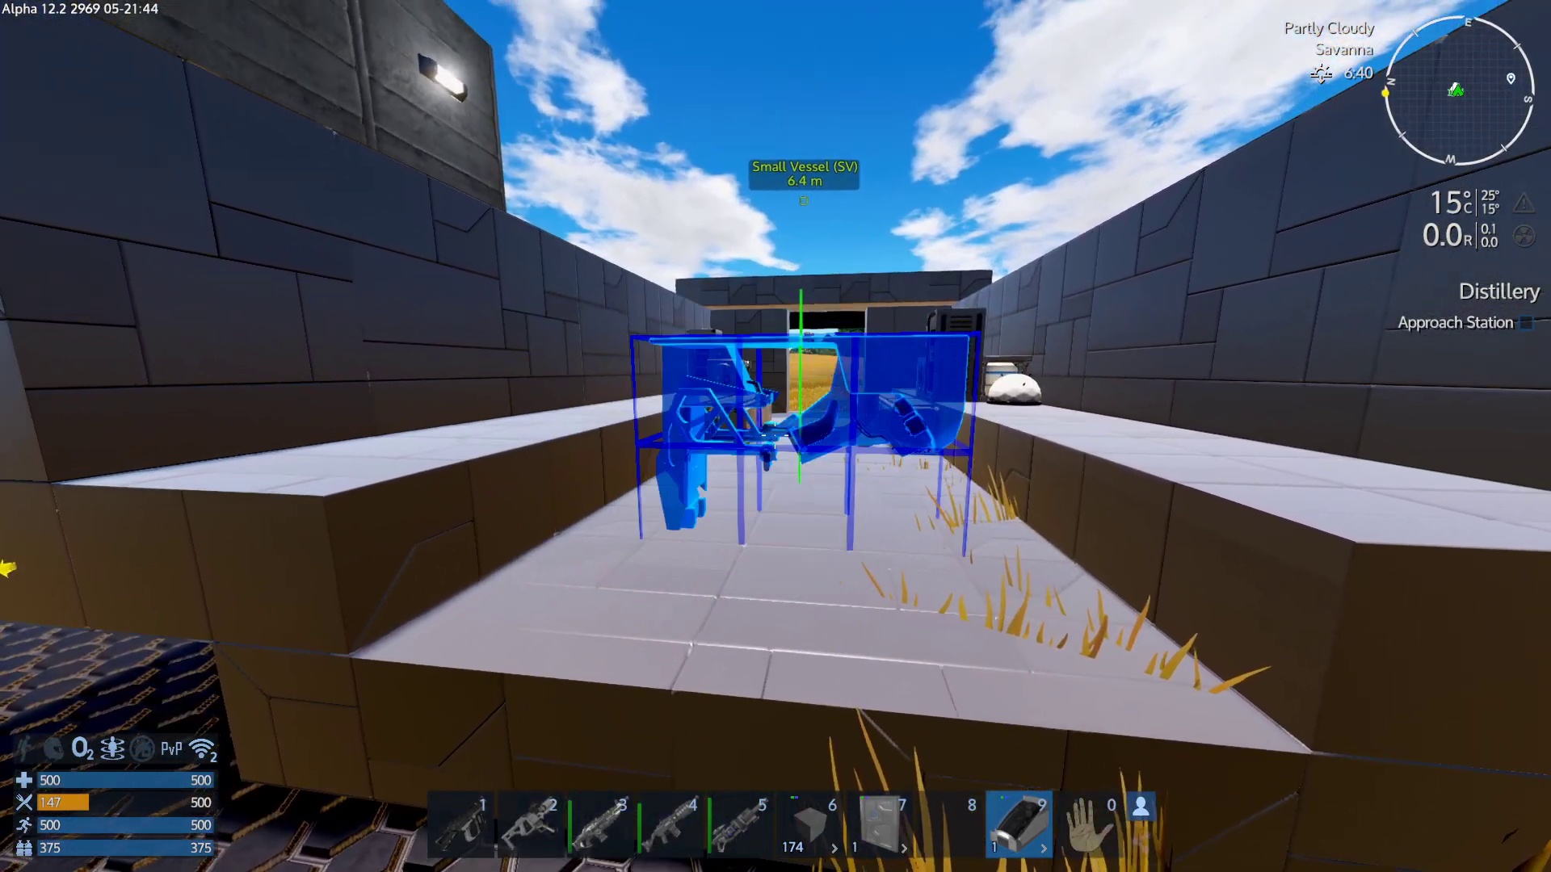
pyautogui.press('s')
pyautogui.press('w')
pyautogui.press('s')
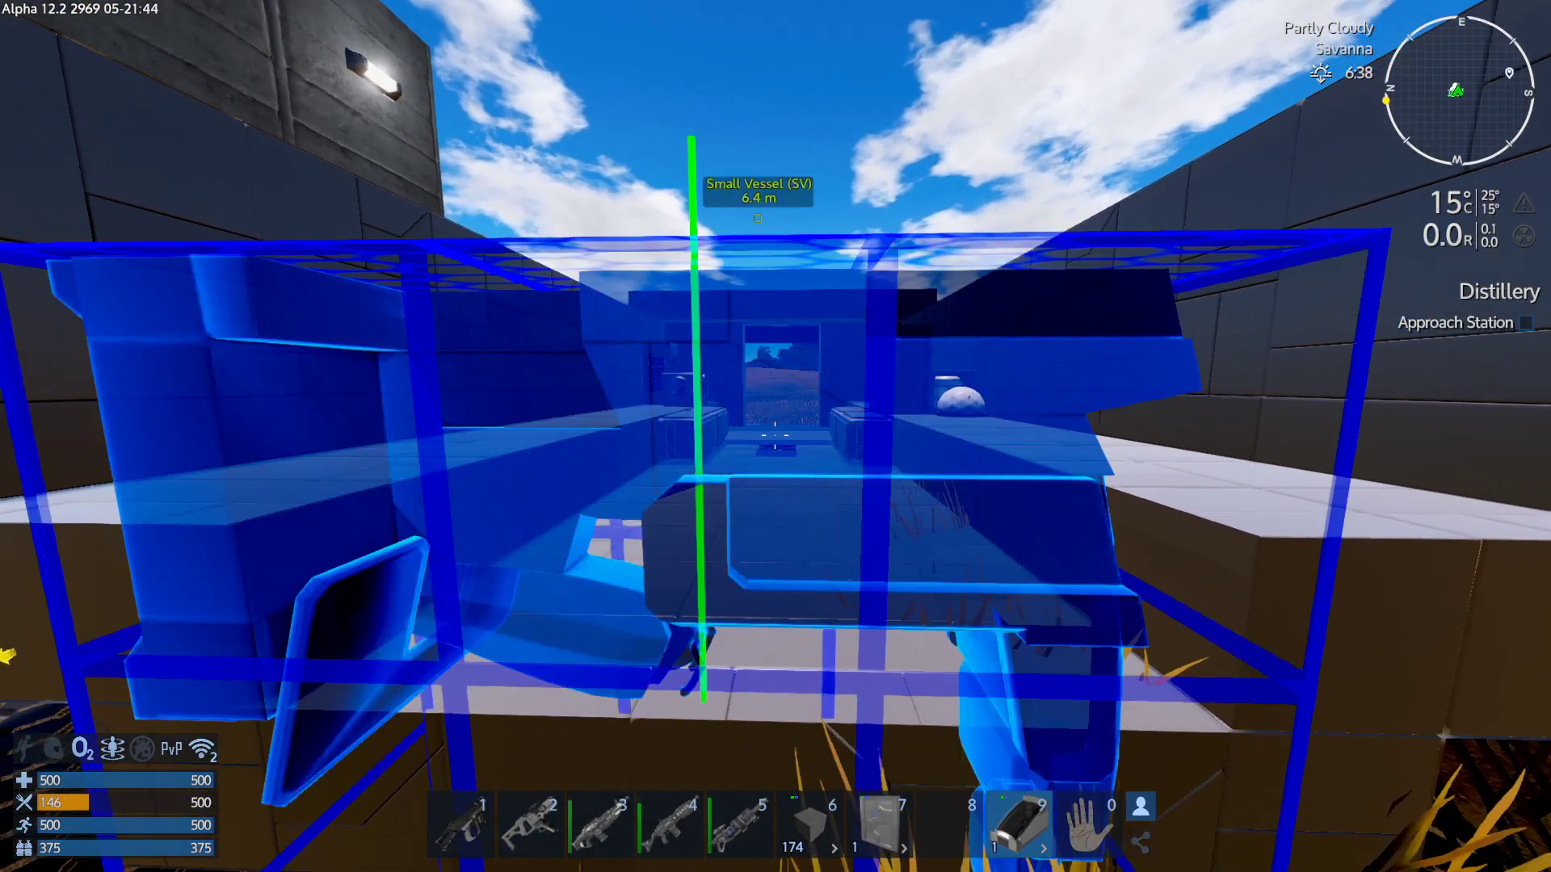
# Cycle the cockpit ghost through its orientations with Page Up.
pyautogui.press('w')
pyautogui.press('w')
pyautogui.press('w')
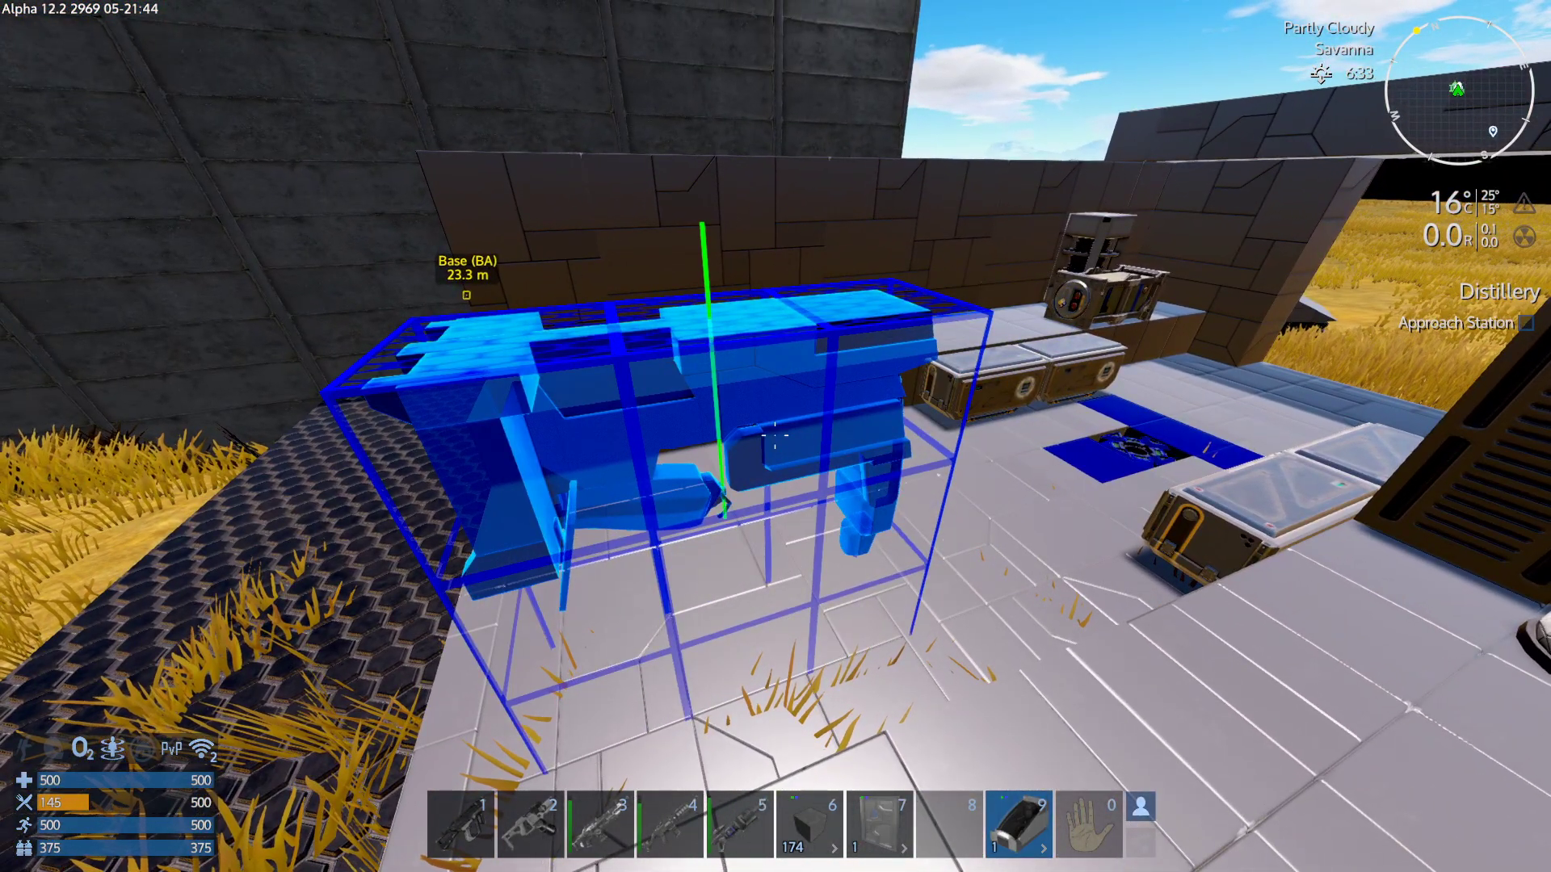
pyautogui.press('pageup')
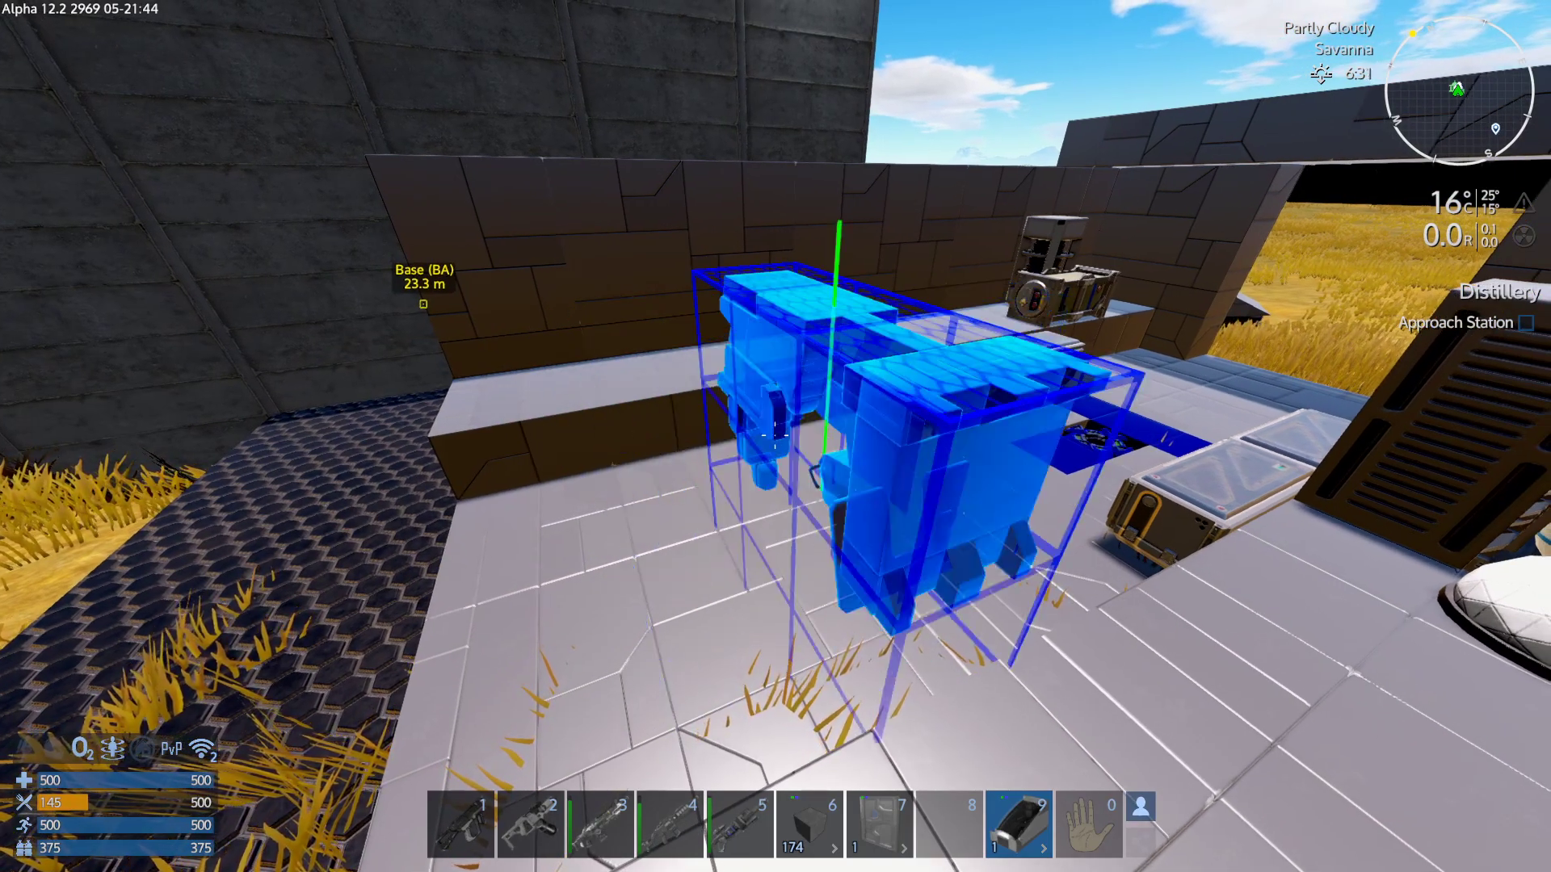
pyautogui.press('pageup')
pyautogui.press('pageup')
pyautogui.press('pageup')
pyautogui.press('pageup')
pyautogui.press('pageup')
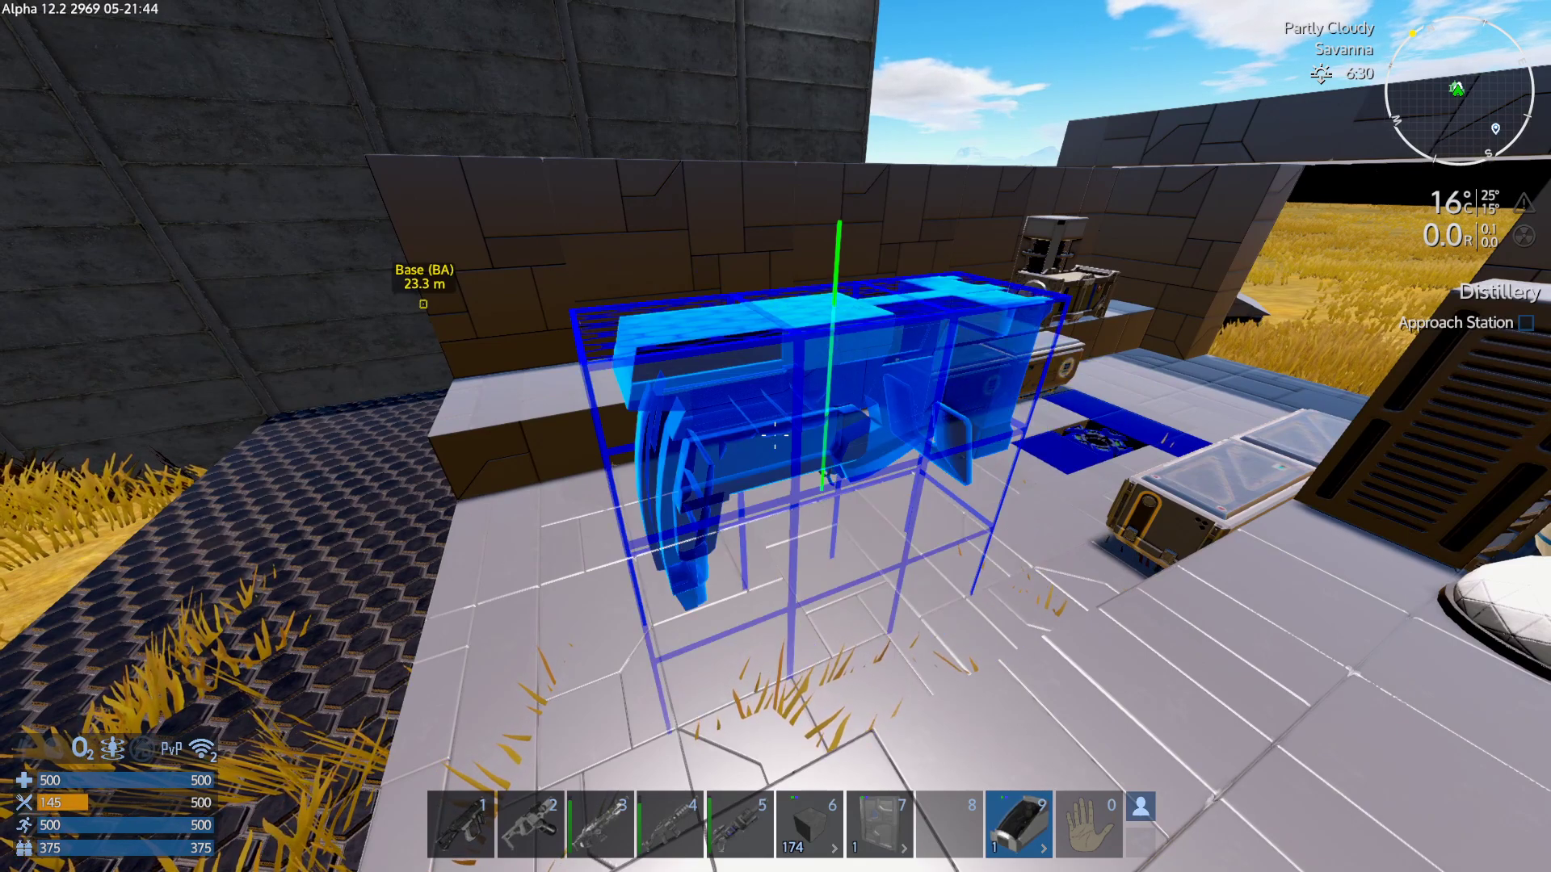
pyautogui.press('pageup')
pyautogui.press('pageup')
pyautogui.press('pageup')
pyautogui.press('pageup')
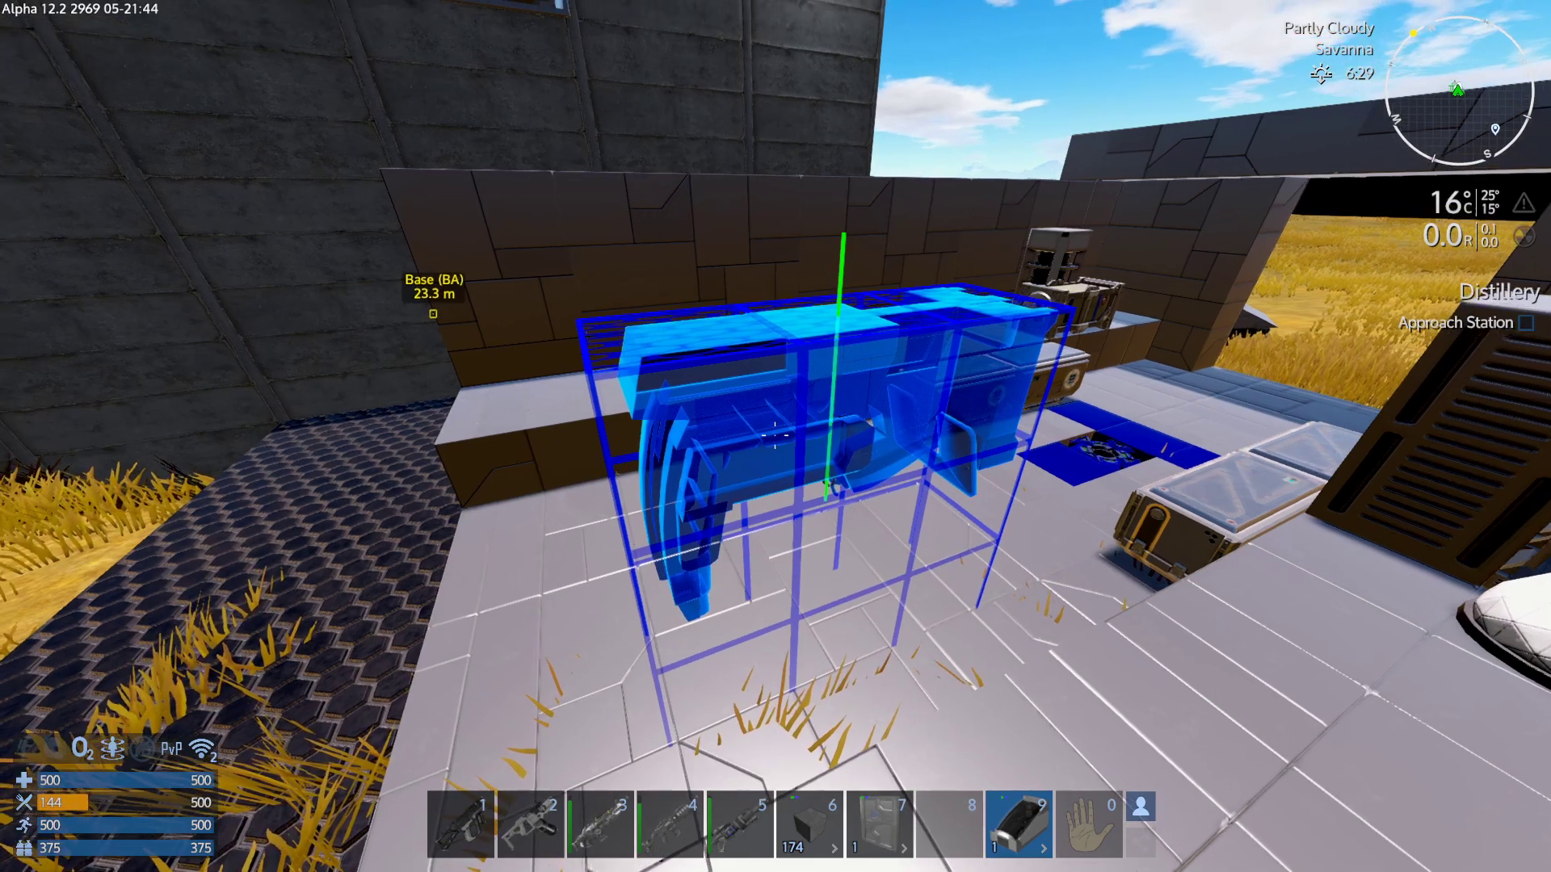
# Set the building symmetry to mirror across the XY plane.
pyautogui.press('n')
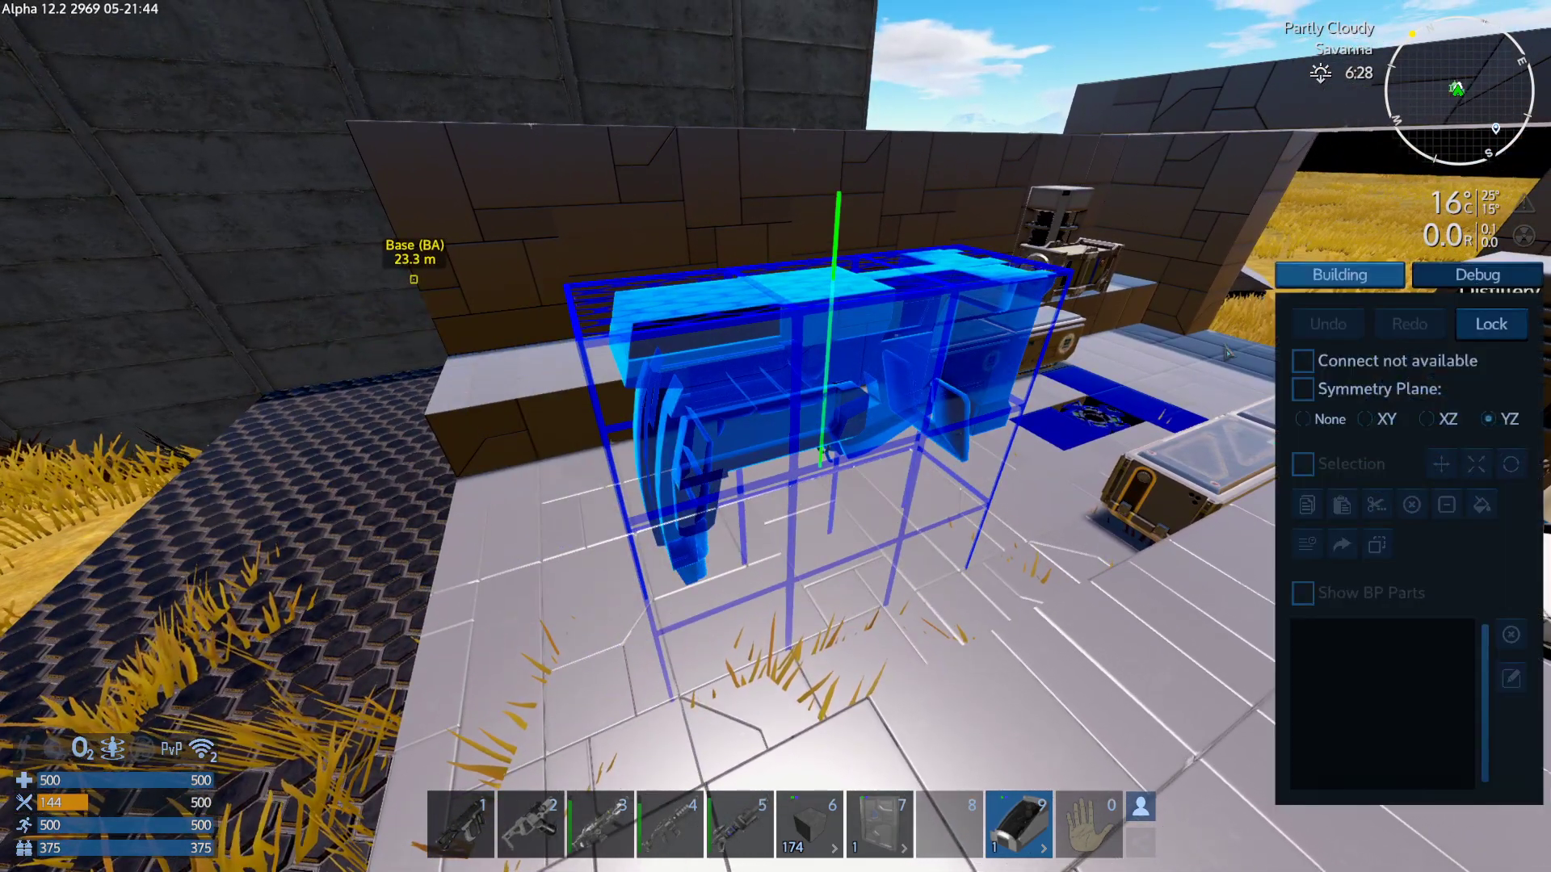
pyautogui.click(1303, 418)
pyautogui.click(1369, 418)
pyautogui.press('Escape')
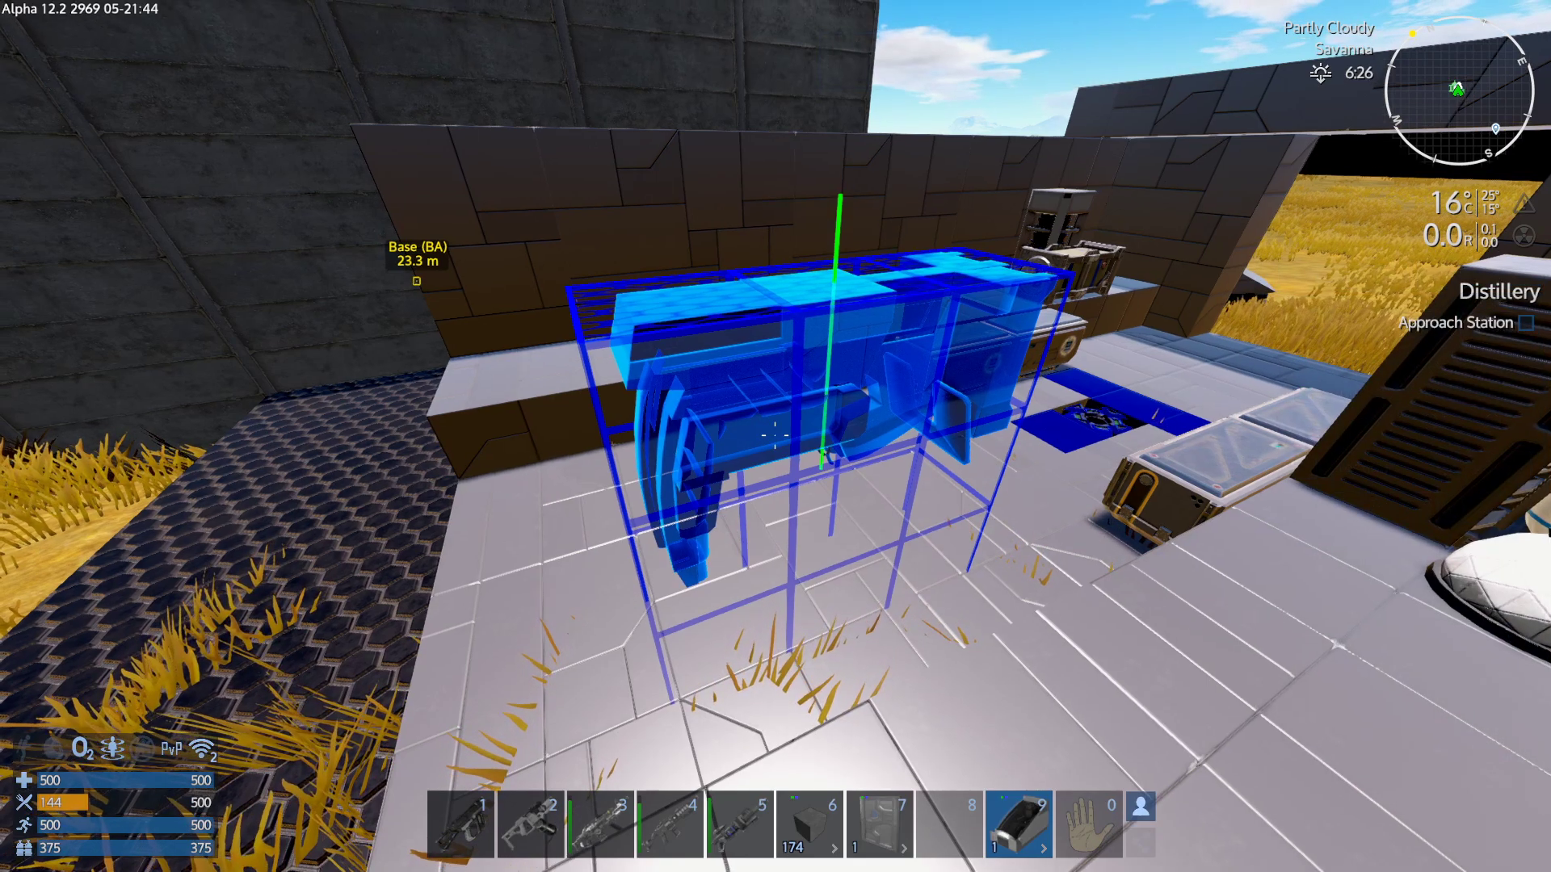
# Rotate the preview 90 degrees twice more, then place steel blocks on the hull floor.
pyautogui.press('Insert')
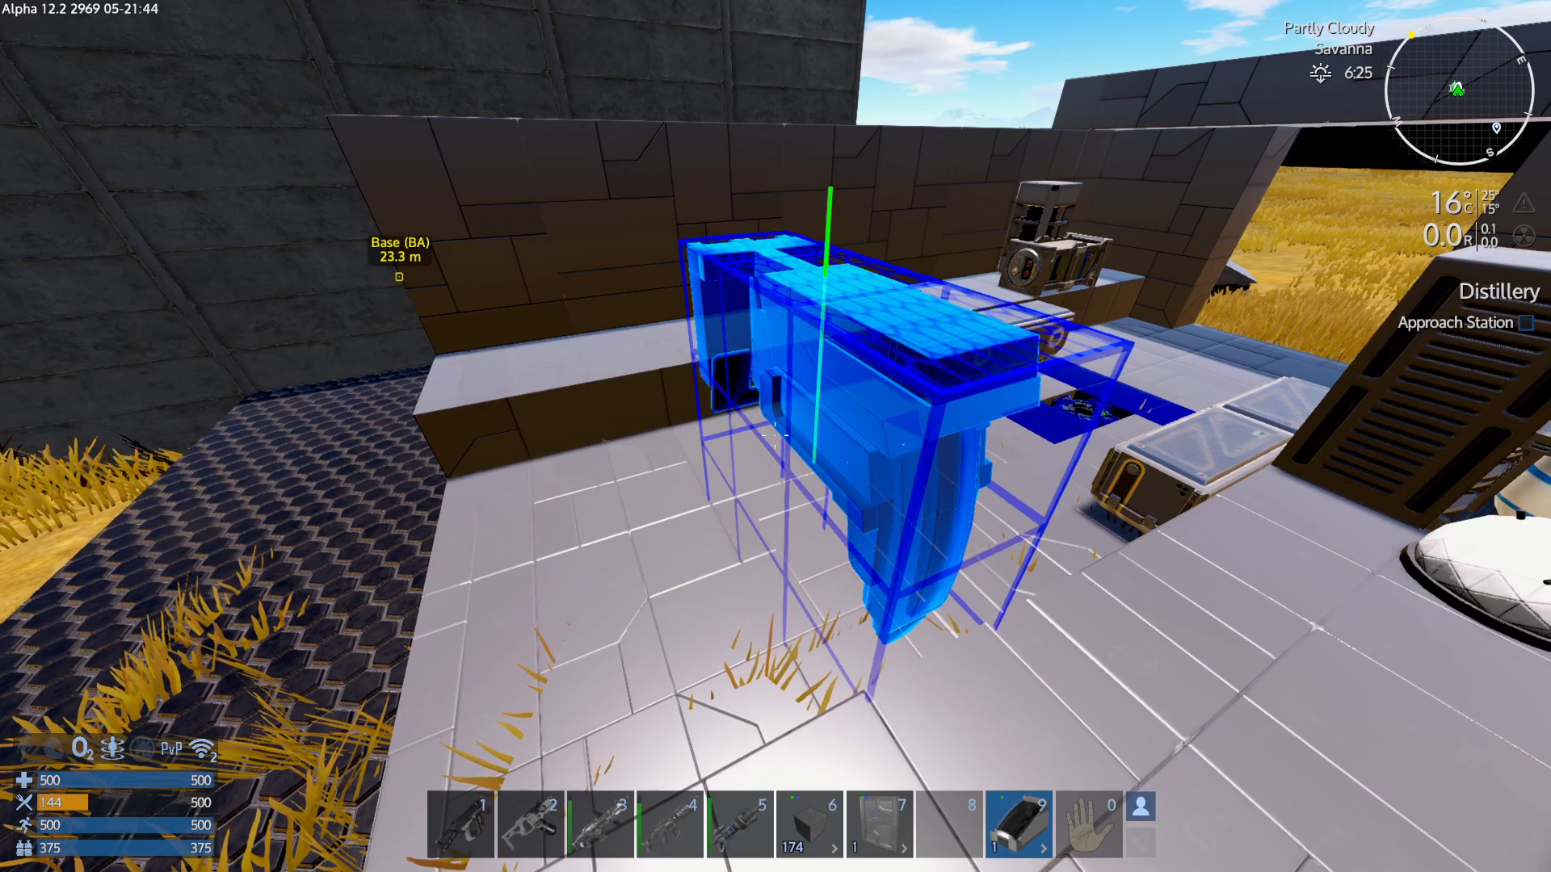
pyautogui.press('n')
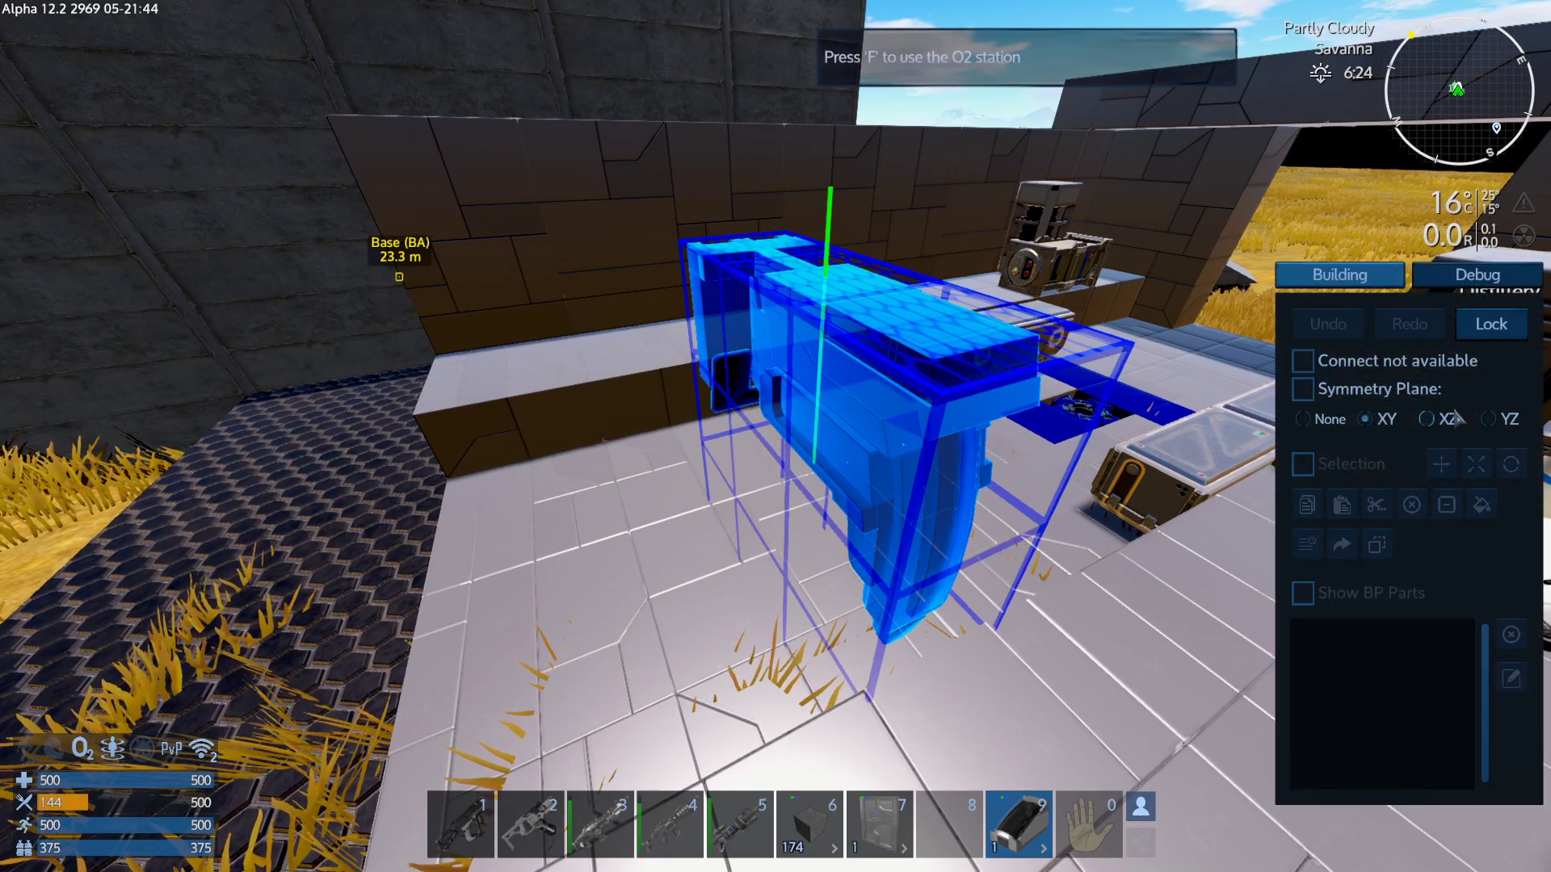
pyautogui.press('n')
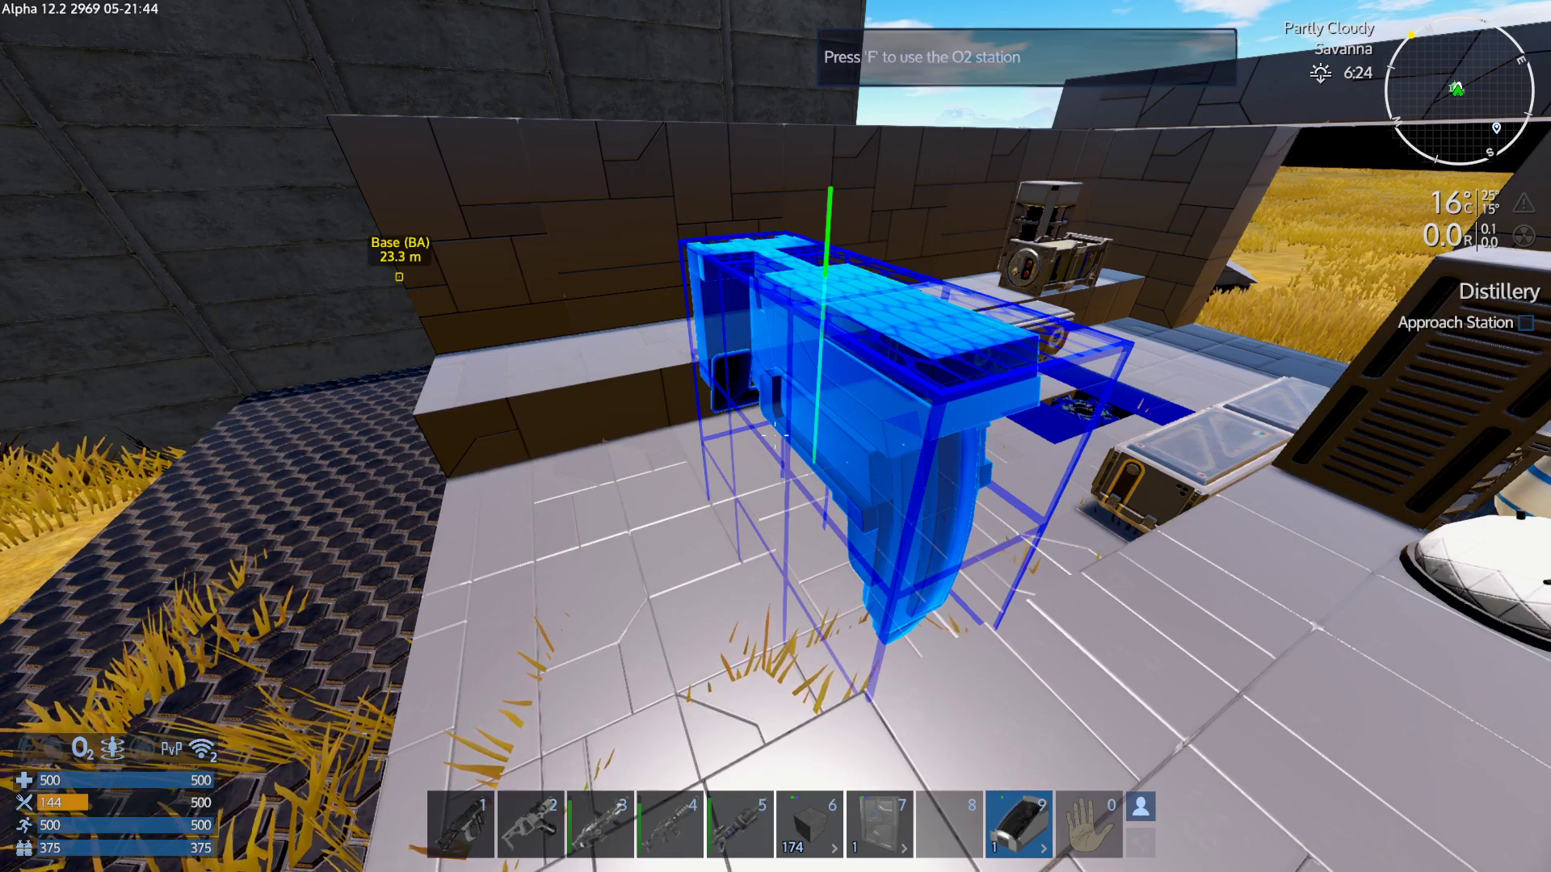
pyautogui.press('Insert')
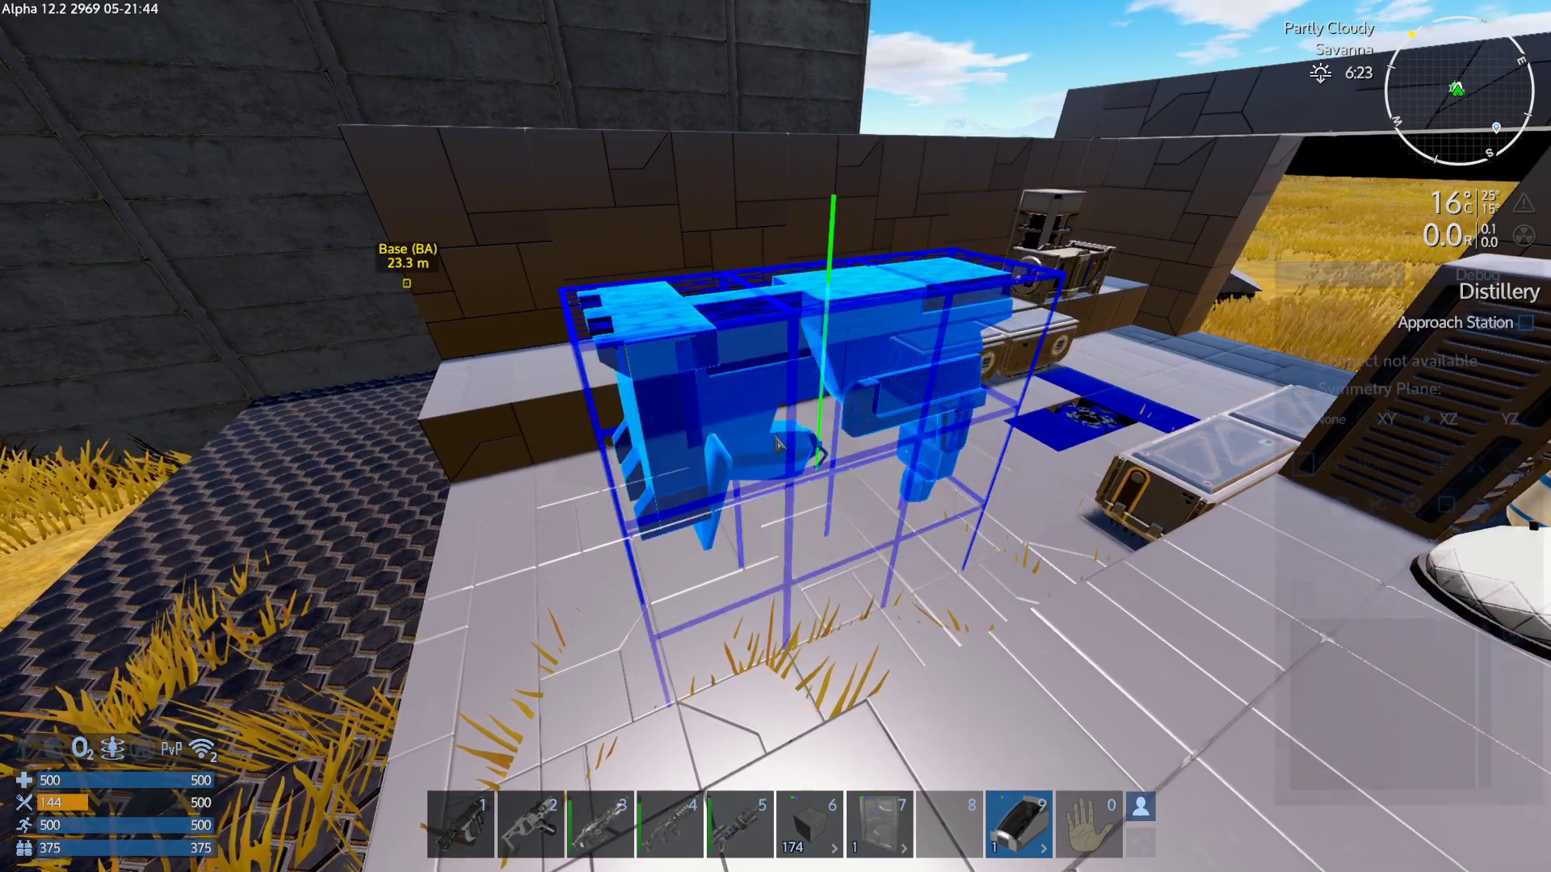
pyautogui.press('n')
pyautogui.press('n')
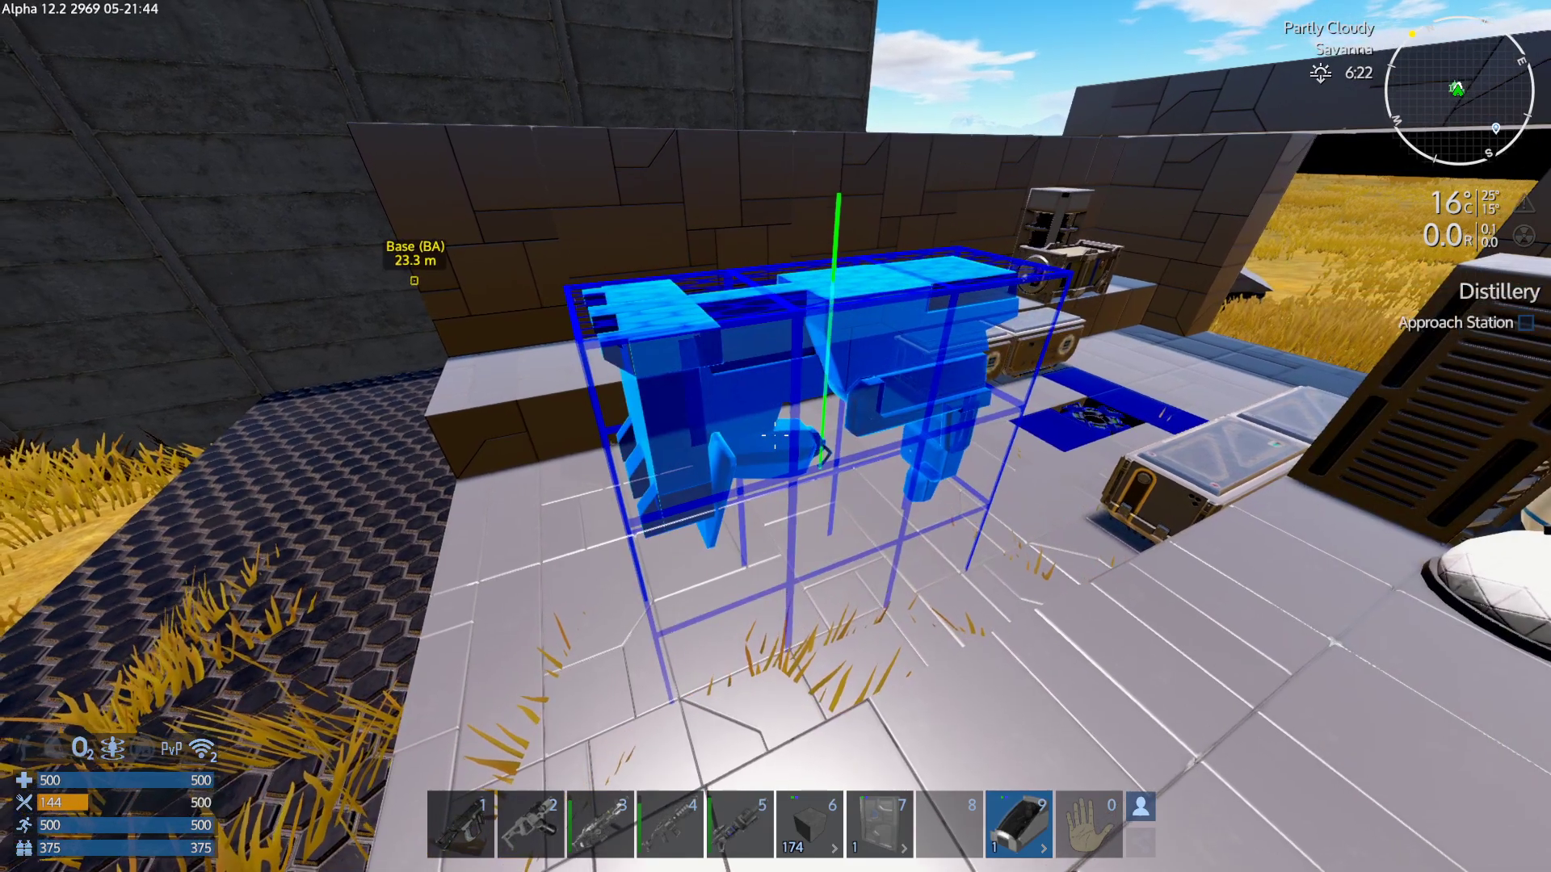
pyautogui.press('Insert')
pyautogui.press('Insert')
pyautogui.press('Insert')
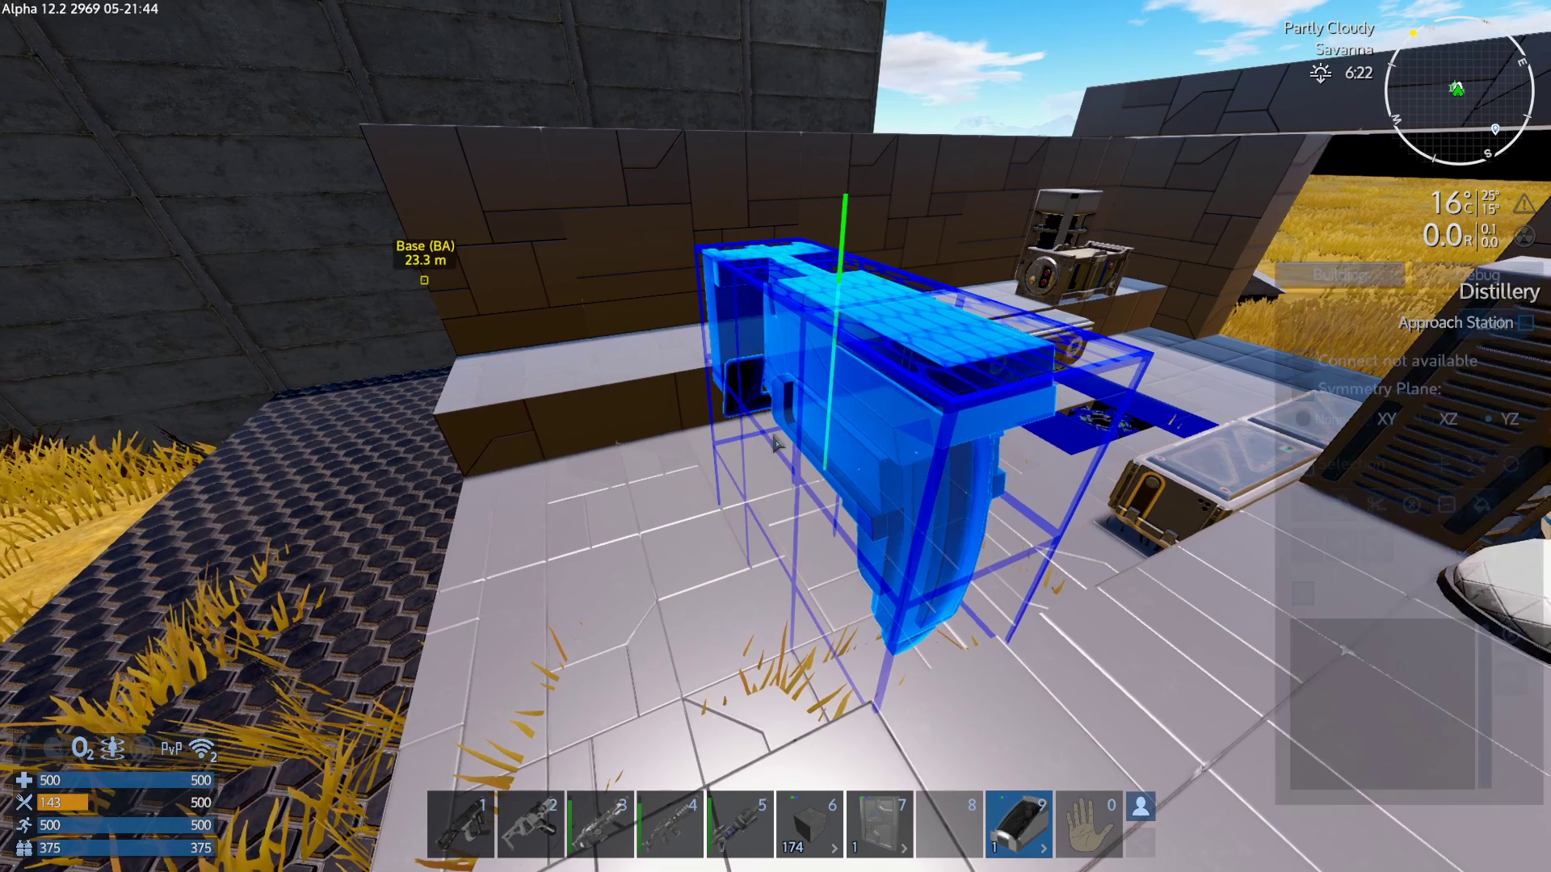
pyautogui.press('n')
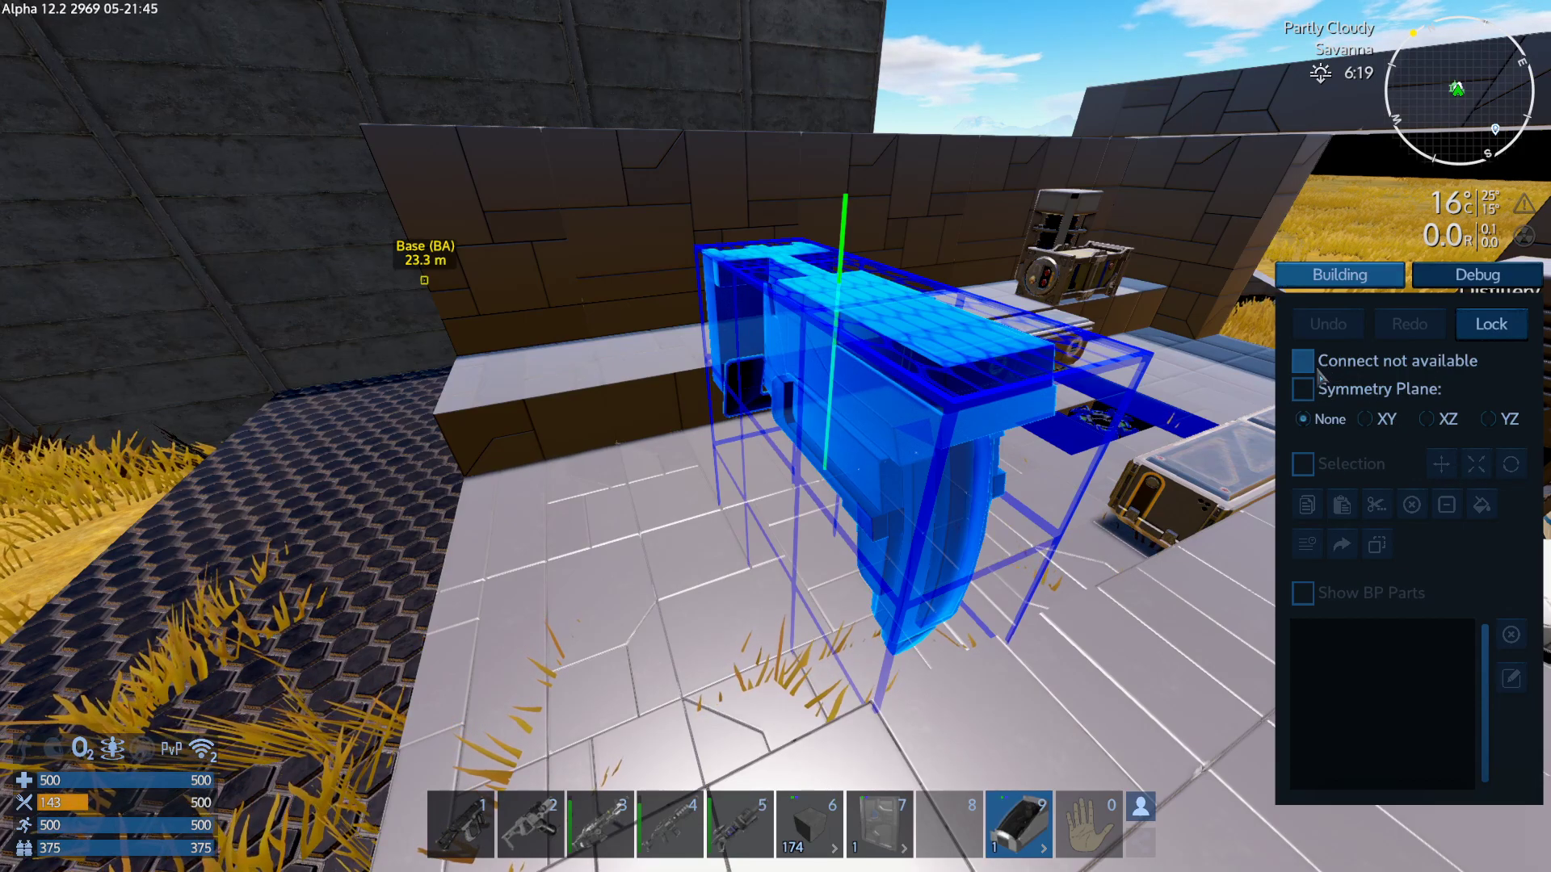
pyautogui.press('n')
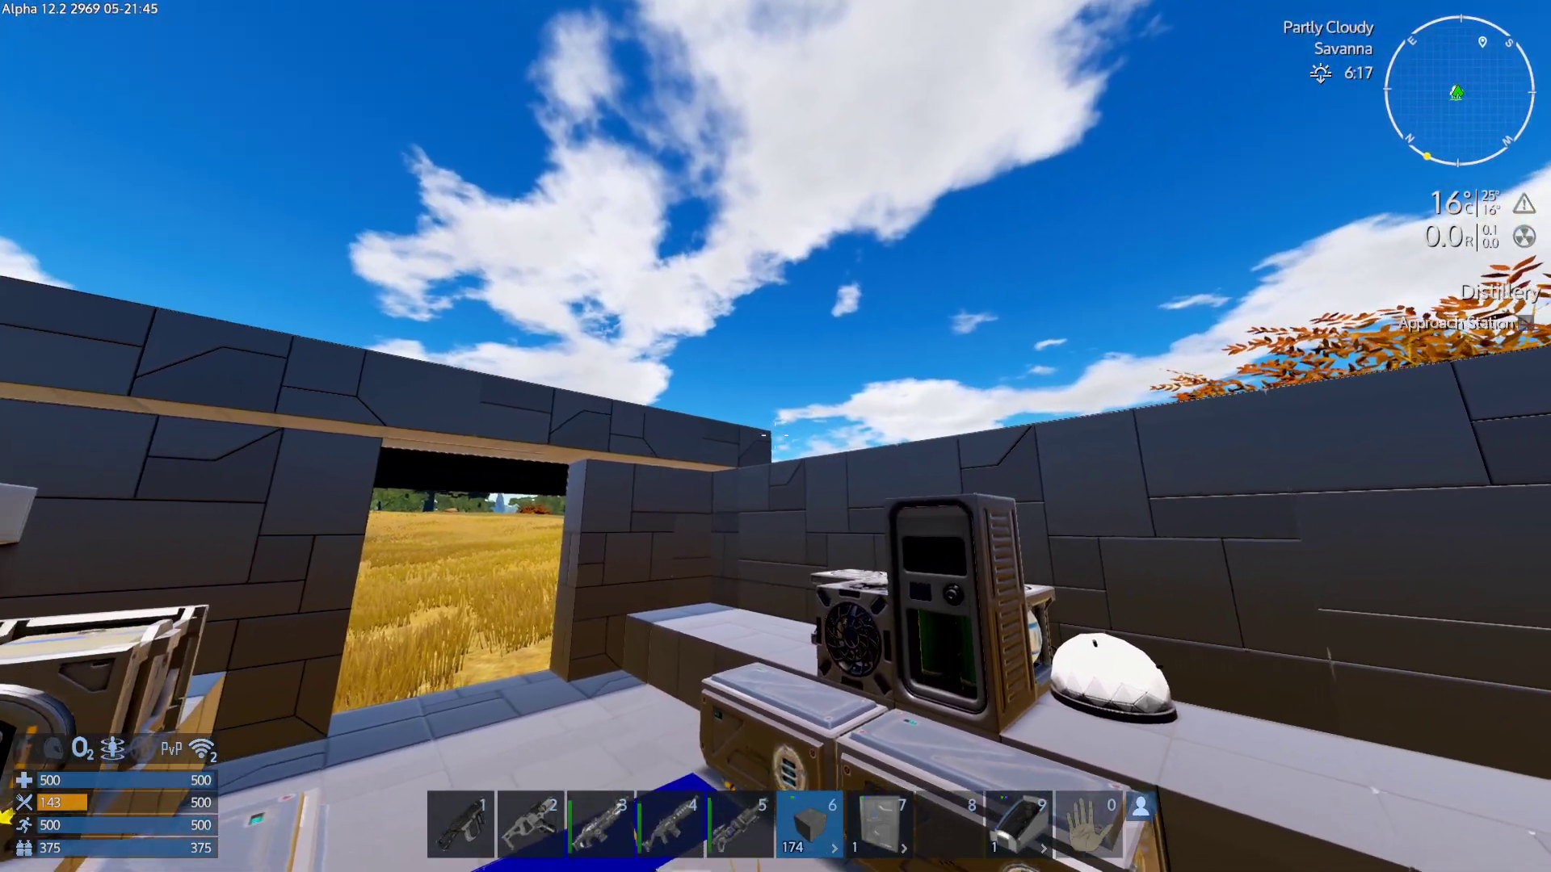
pyautogui.click(776, 437)
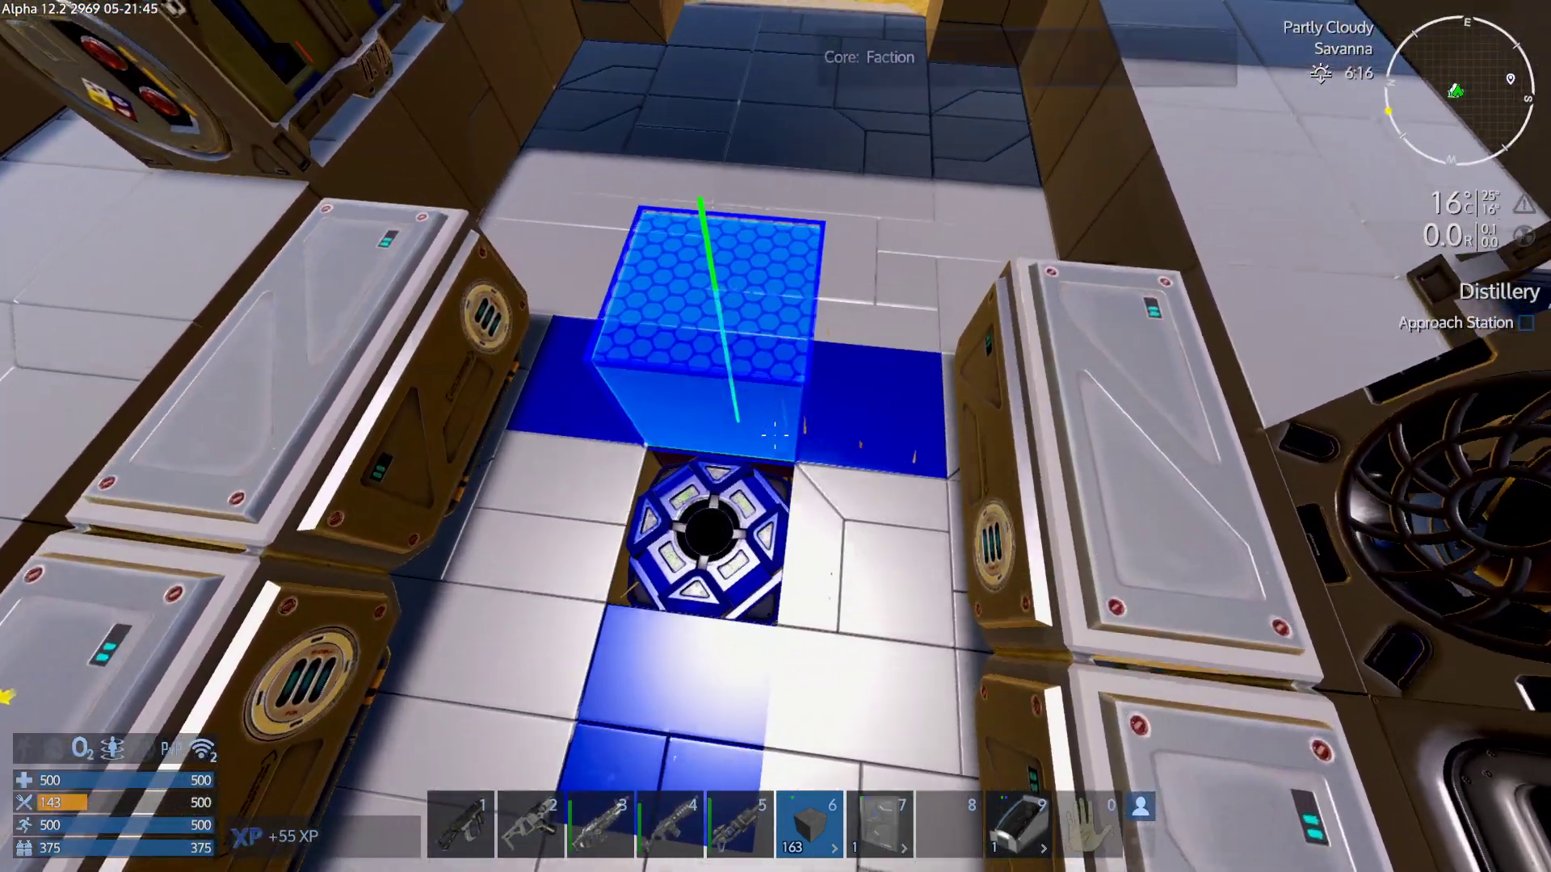
pyautogui.press('p')
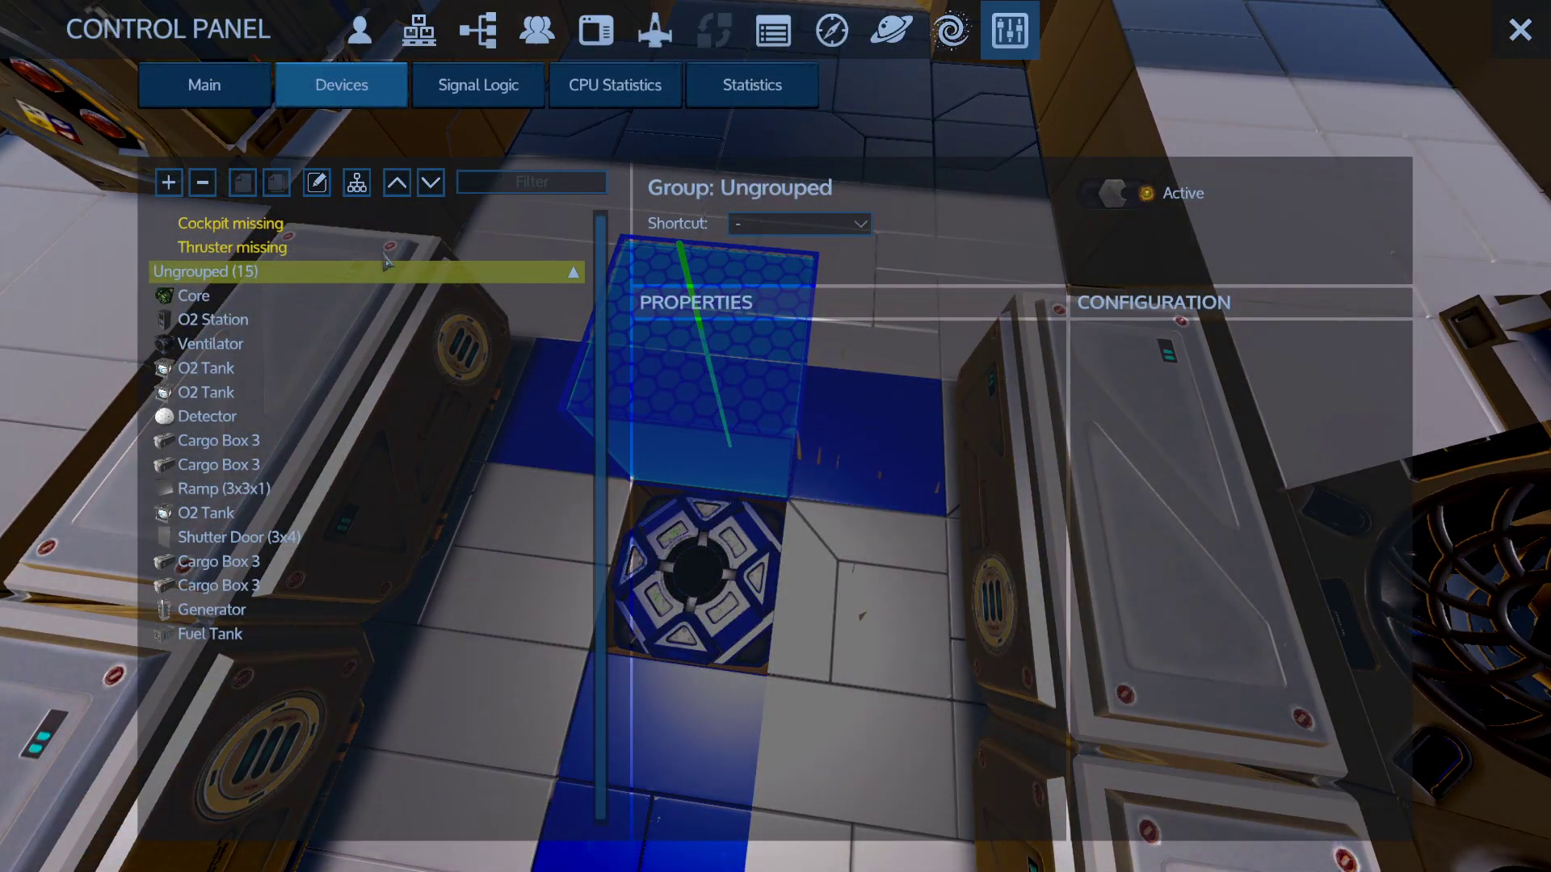
pyautogui.click(204, 85)
pyautogui.click(753, 85)
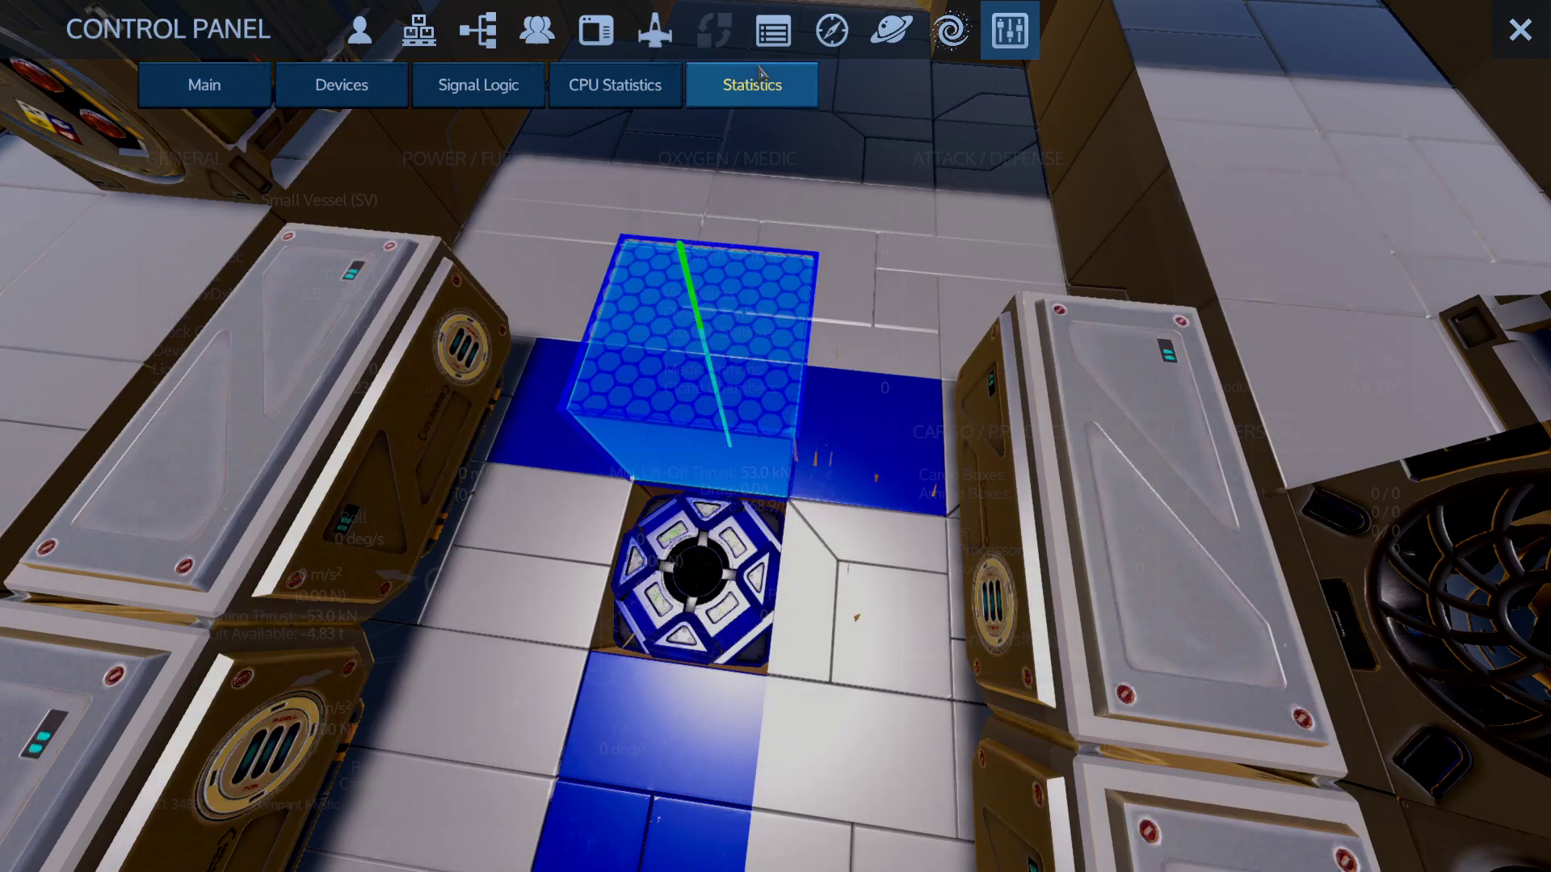
pyautogui.click(643, 91)
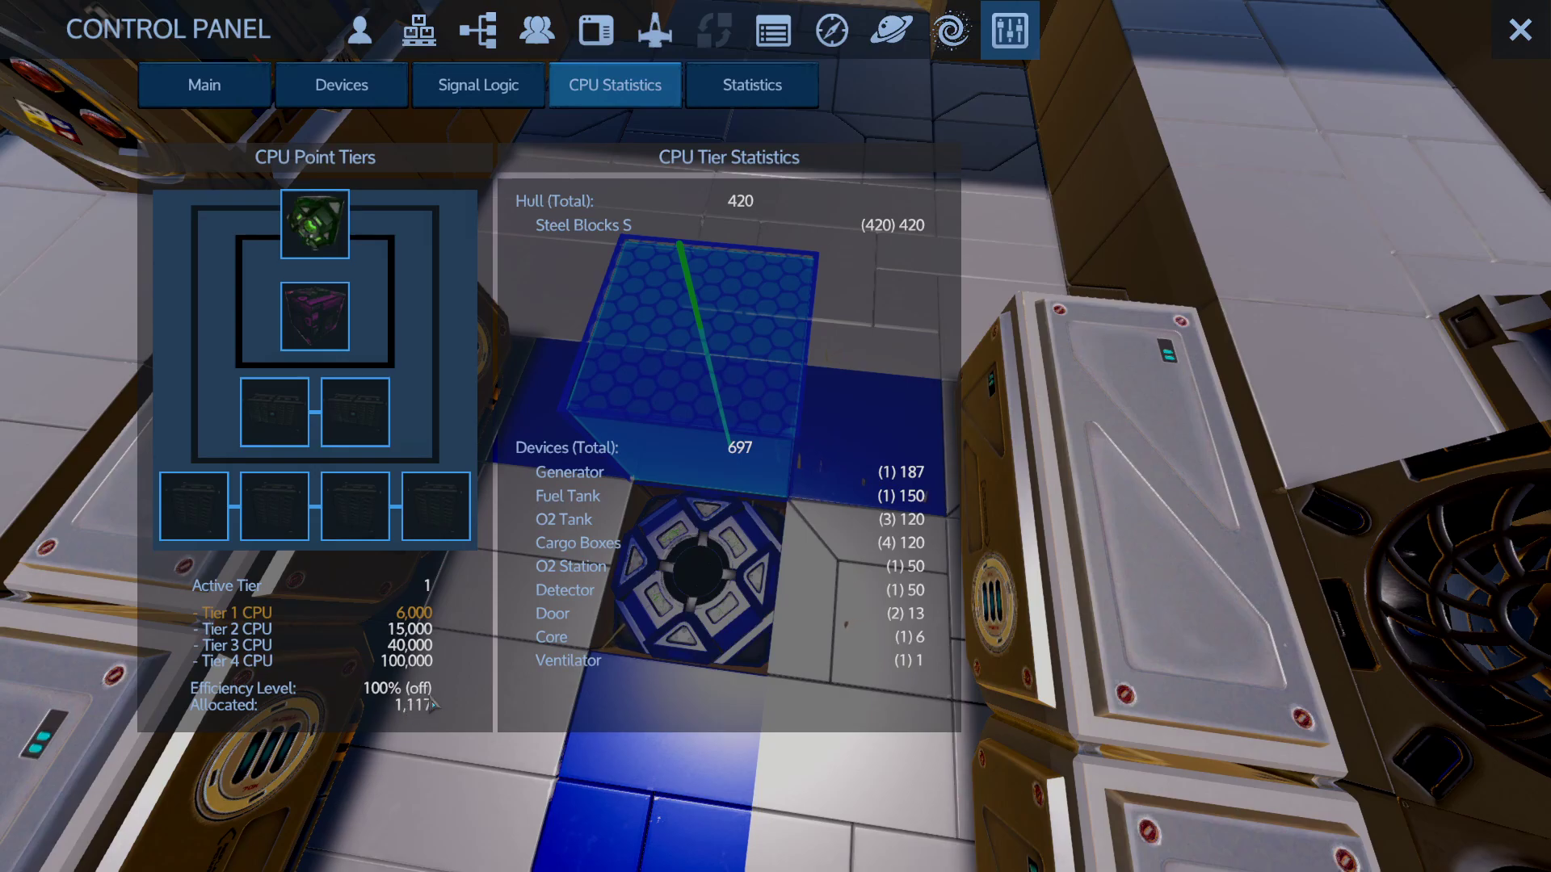
pyautogui.press('Escape')
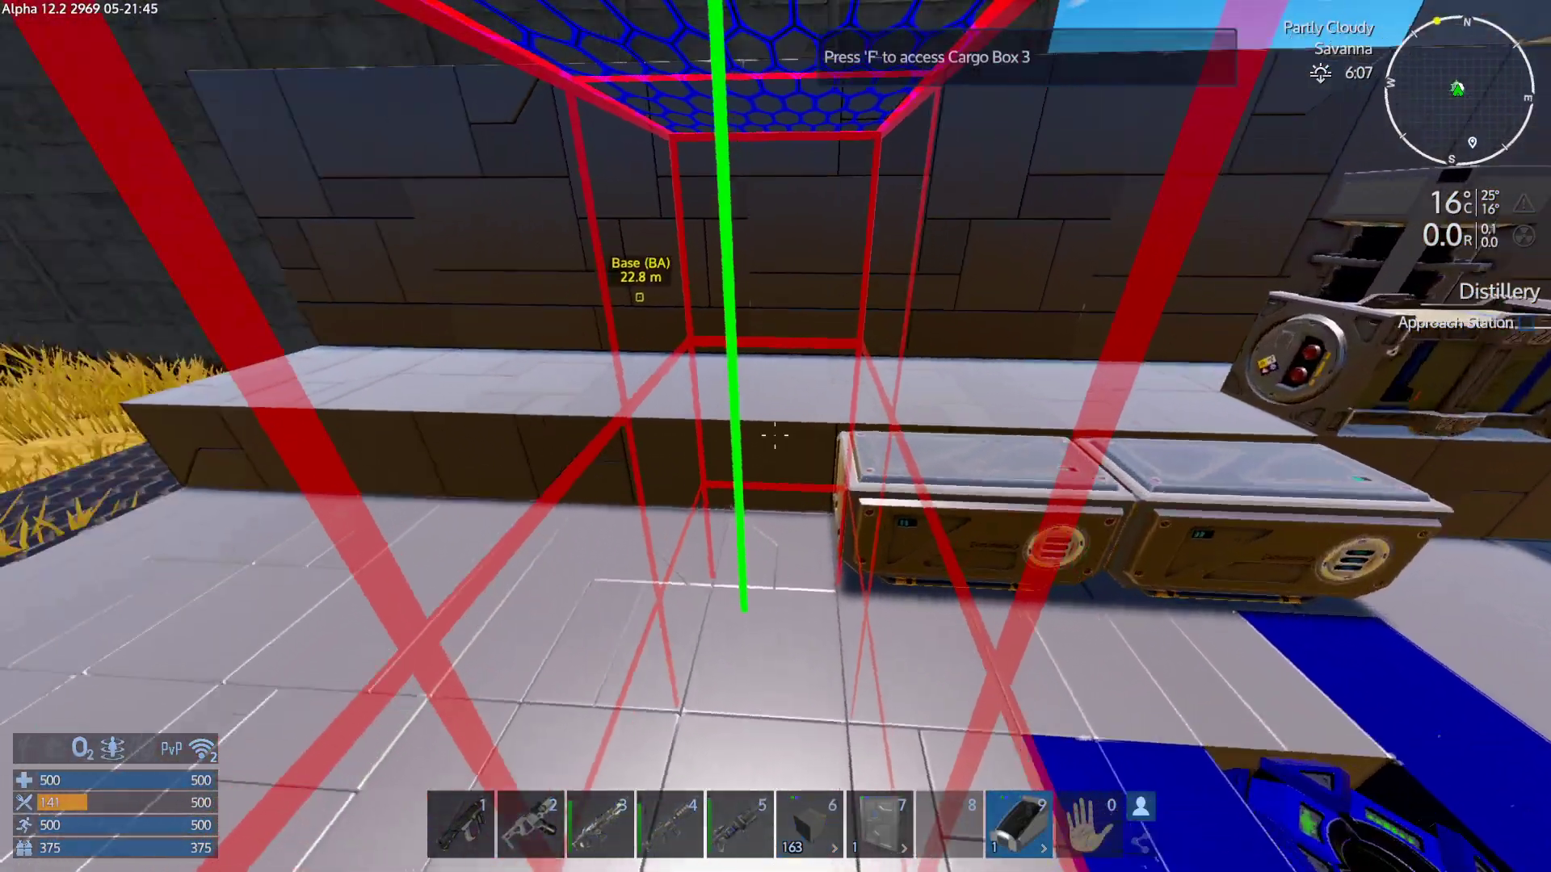
# Preview a cockpit rotated along the hull, then switch to Cockpit 5.
pyautogui.rightClick(775, 437)
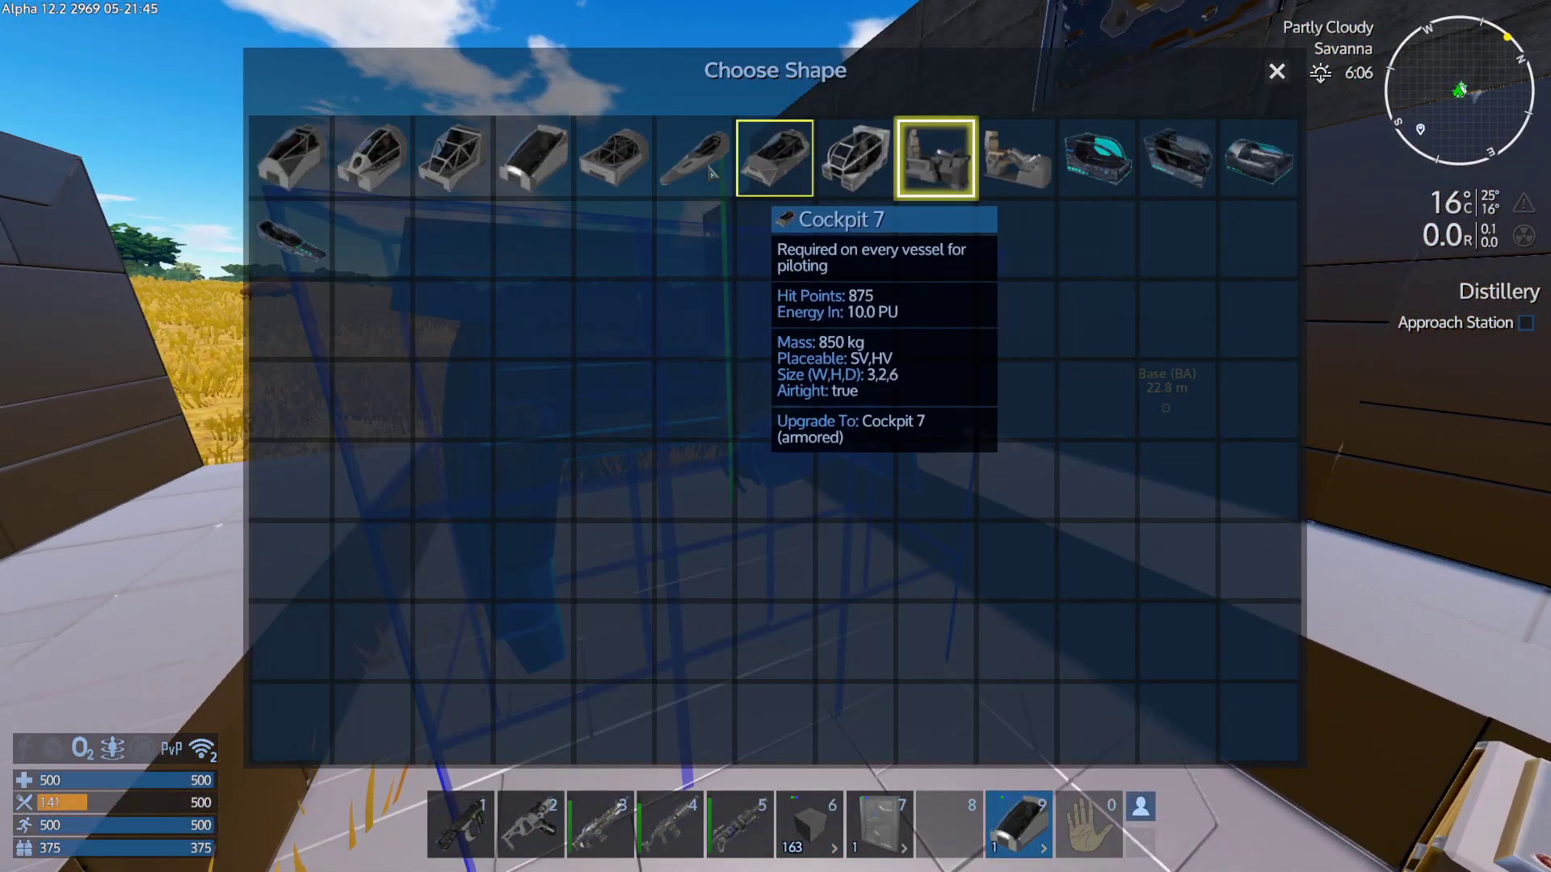
pyautogui.click(935, 158)
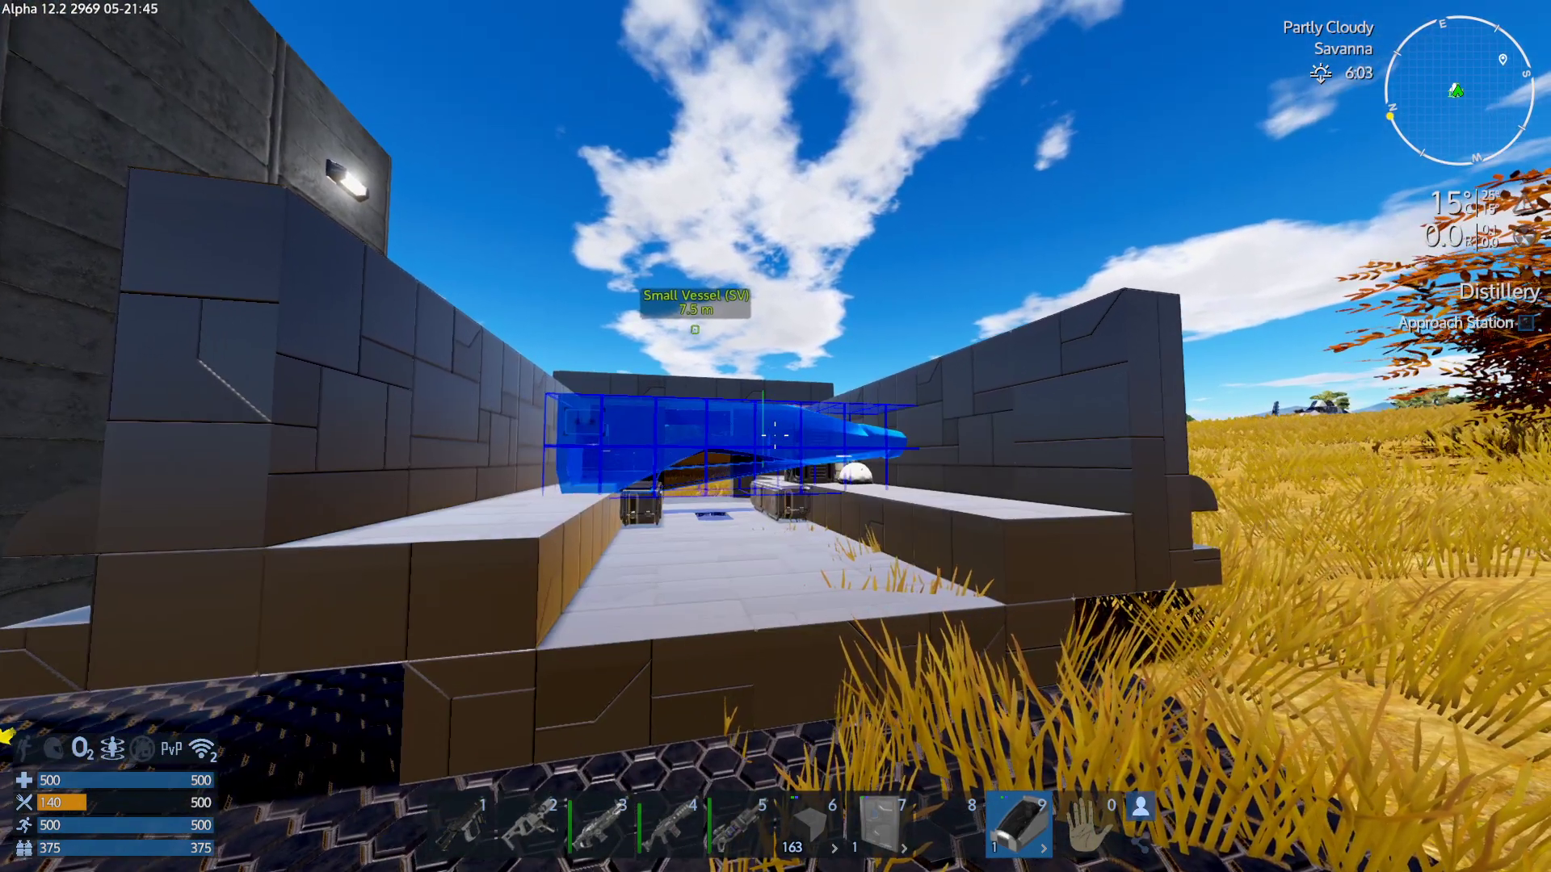
pyautogui.press('Insert')
pyautogui.press('Insert')
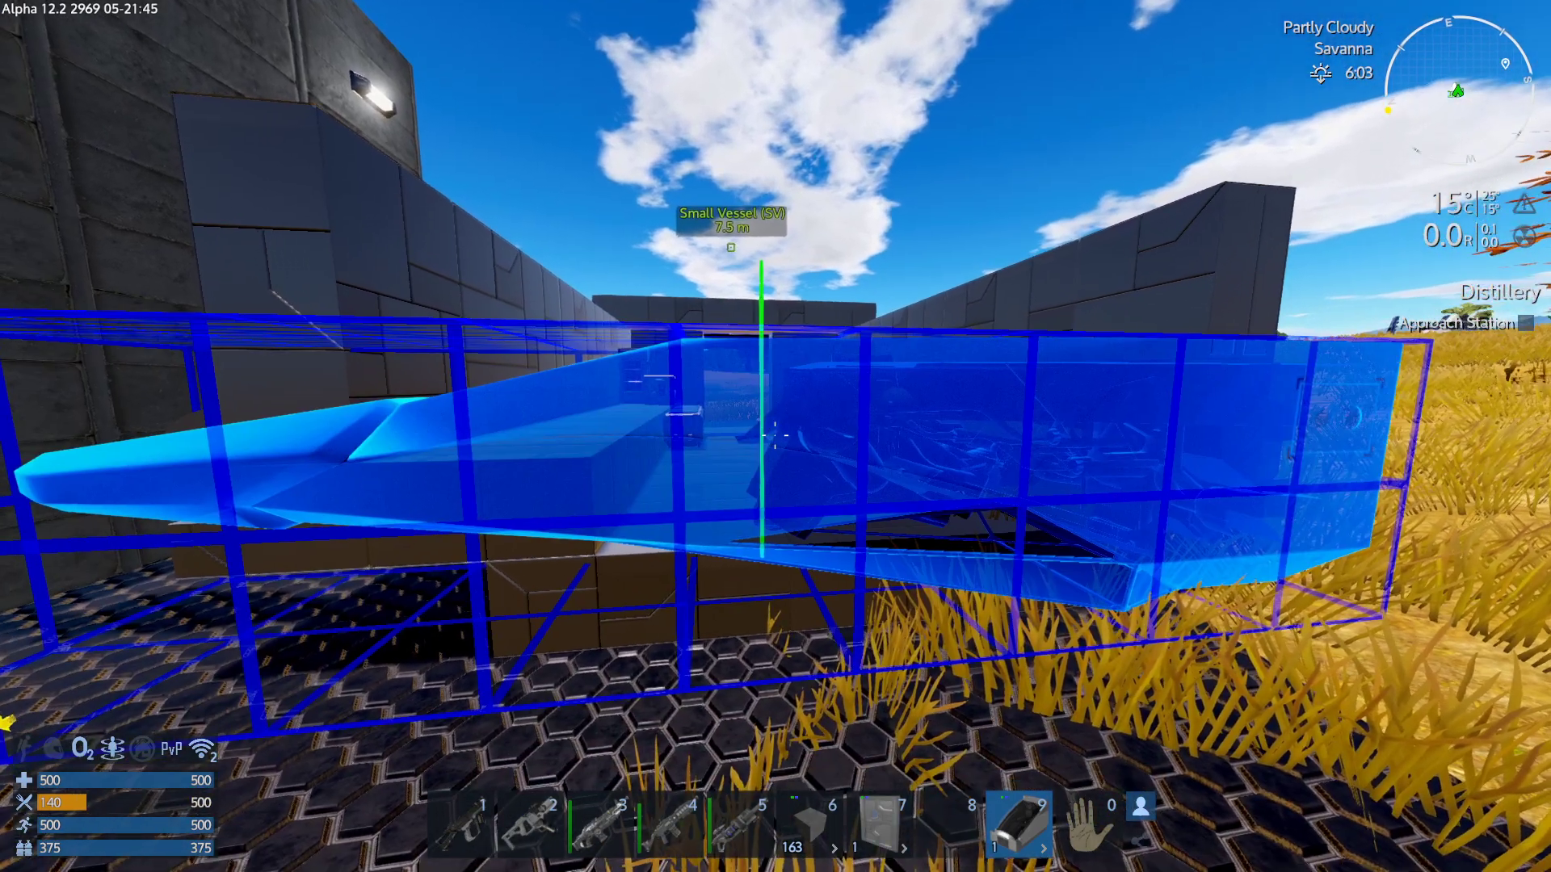
pyautogui.press('Insert')
pyautogui.press('Insert')
pyautogui.press('Insert')
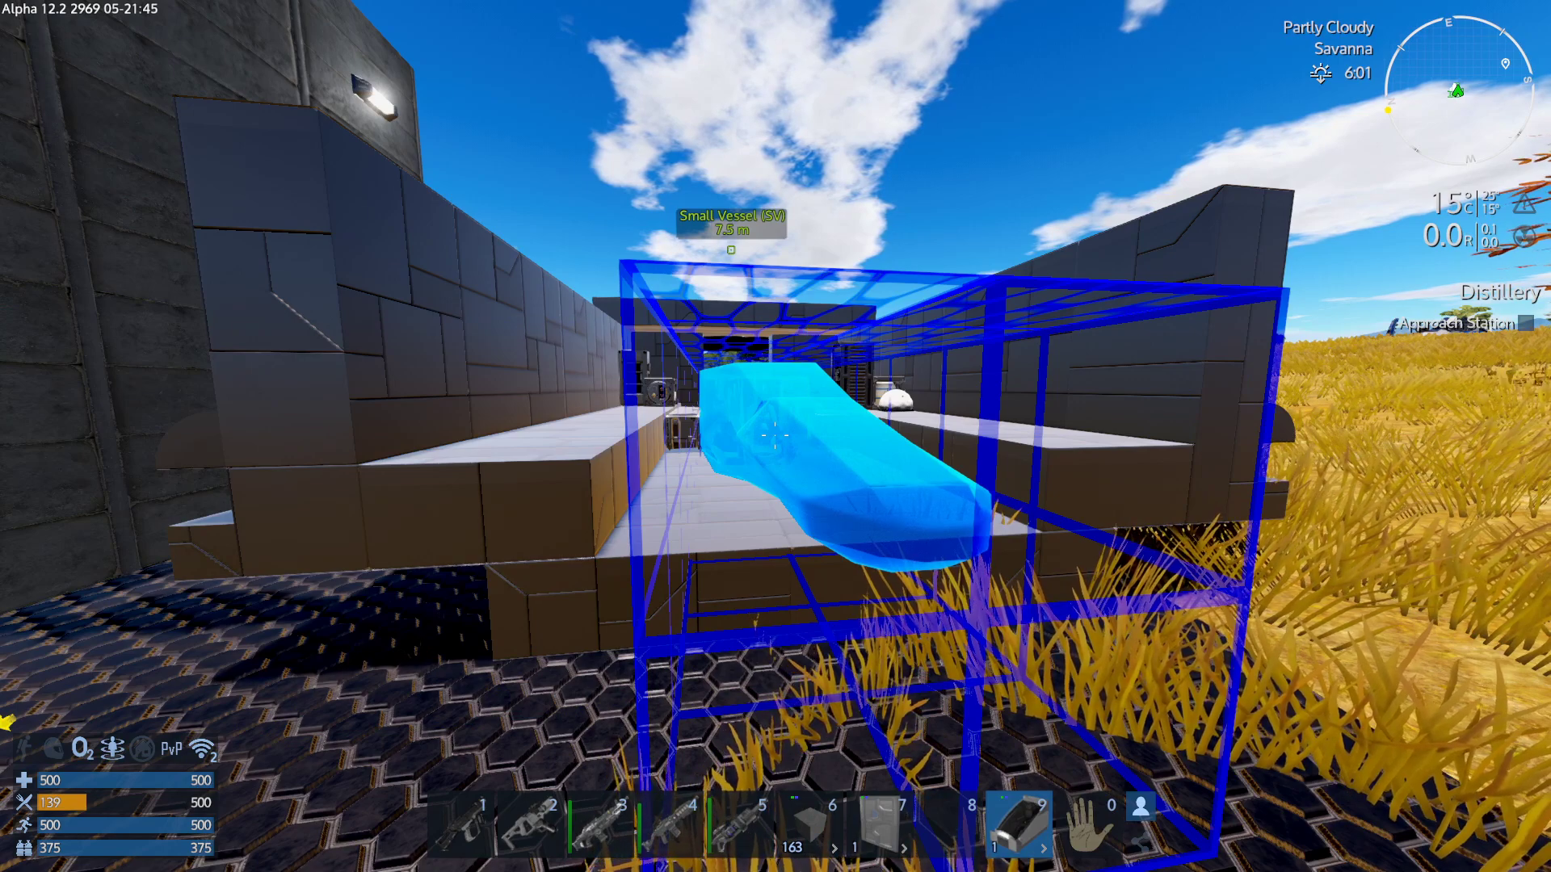
pyautogui.rightClick(775, 436)
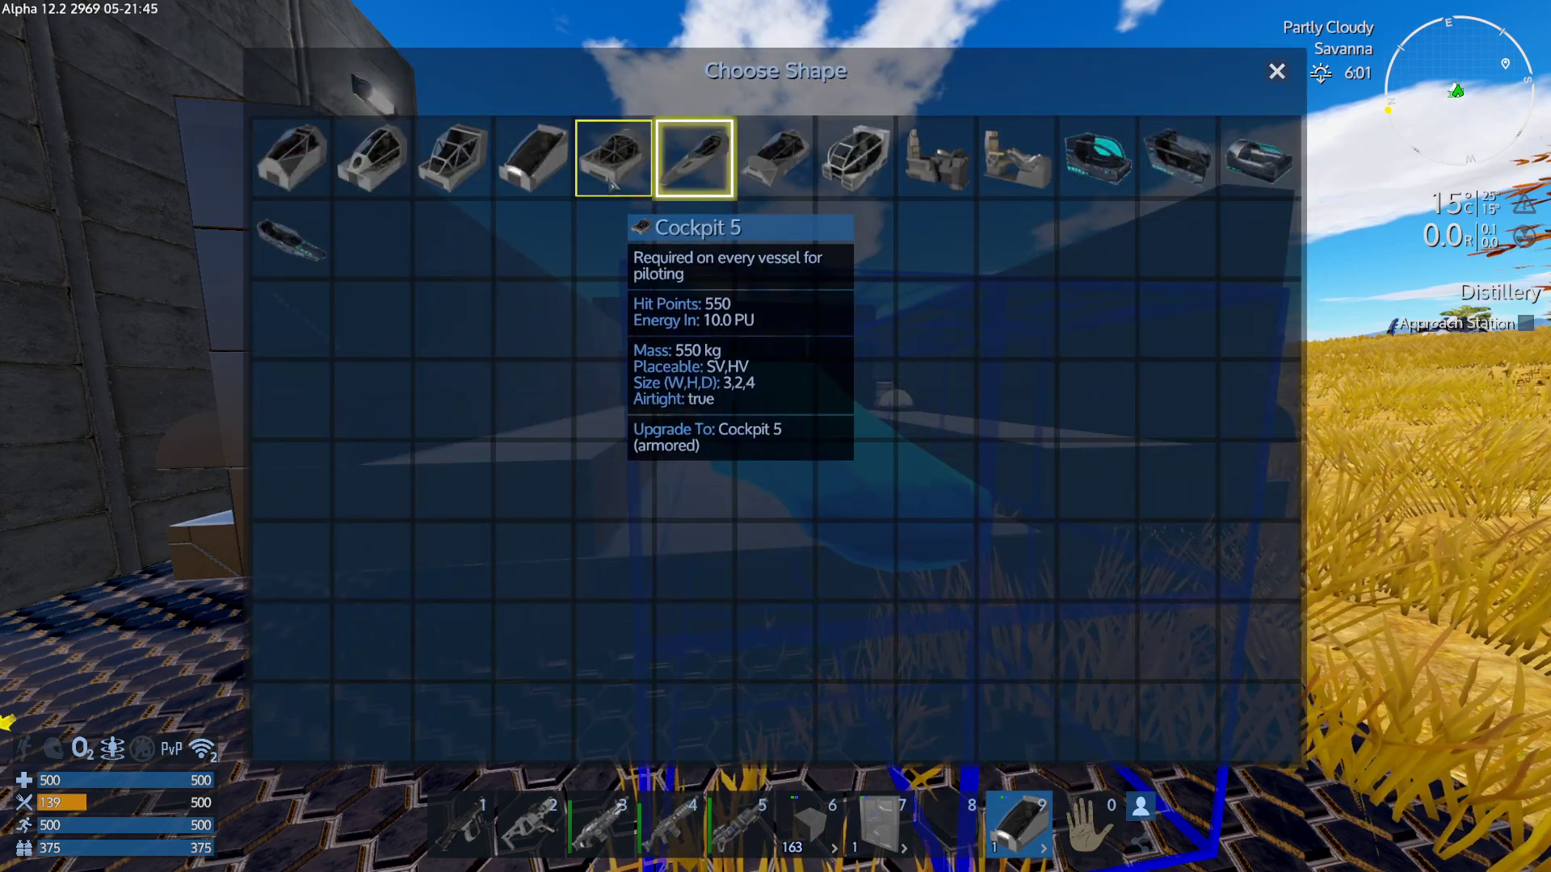
pyautogui.click(694, 158)
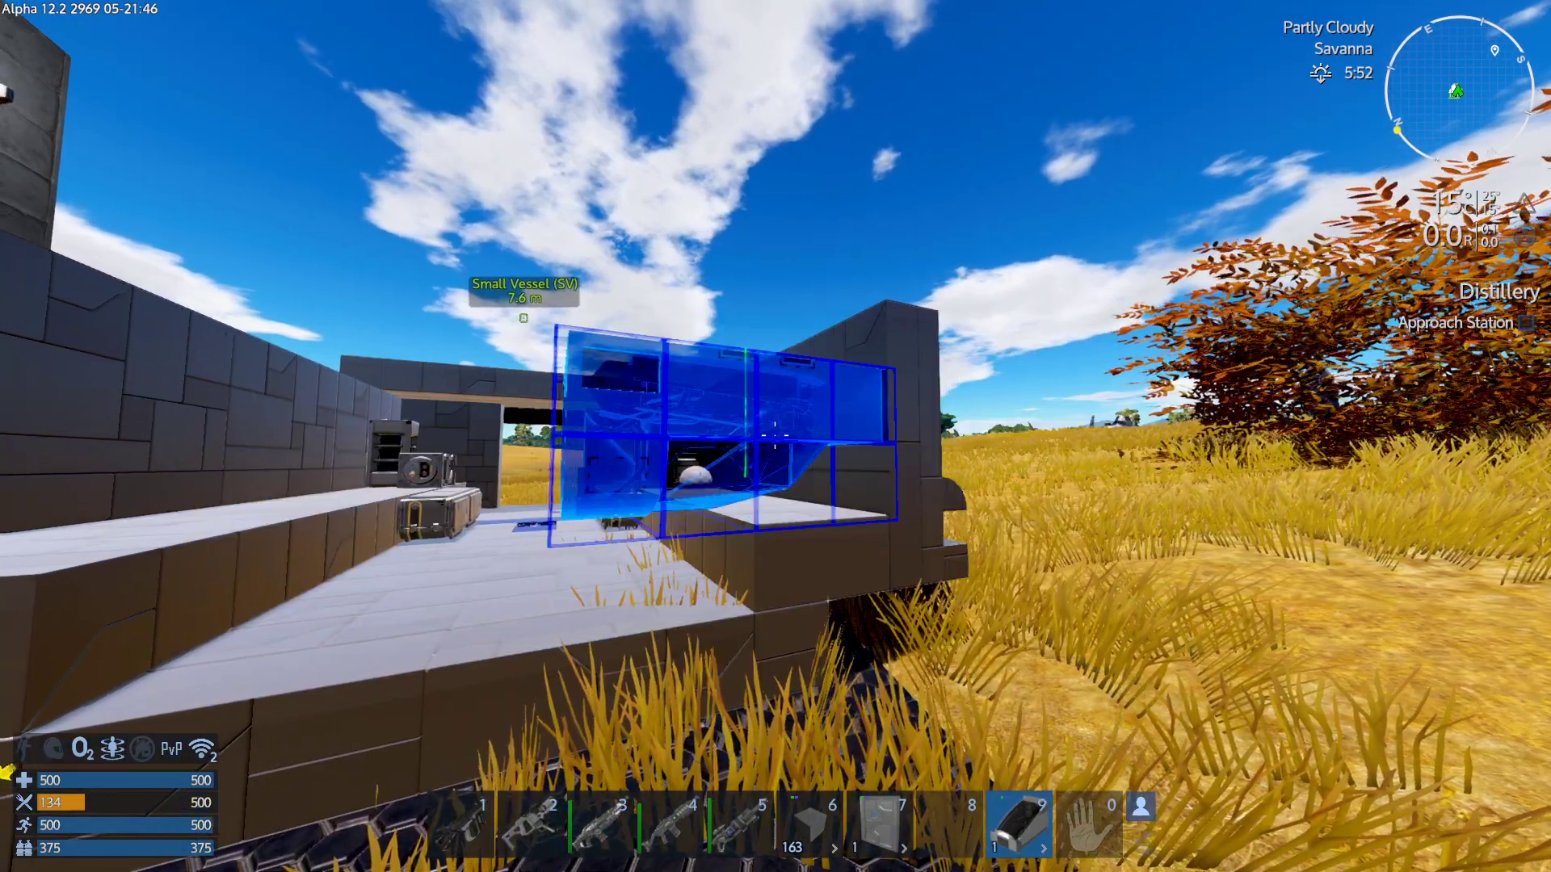
# Bring back the cockpit preview from slot 8 and reopen the building options.
pyautogui.press('2')
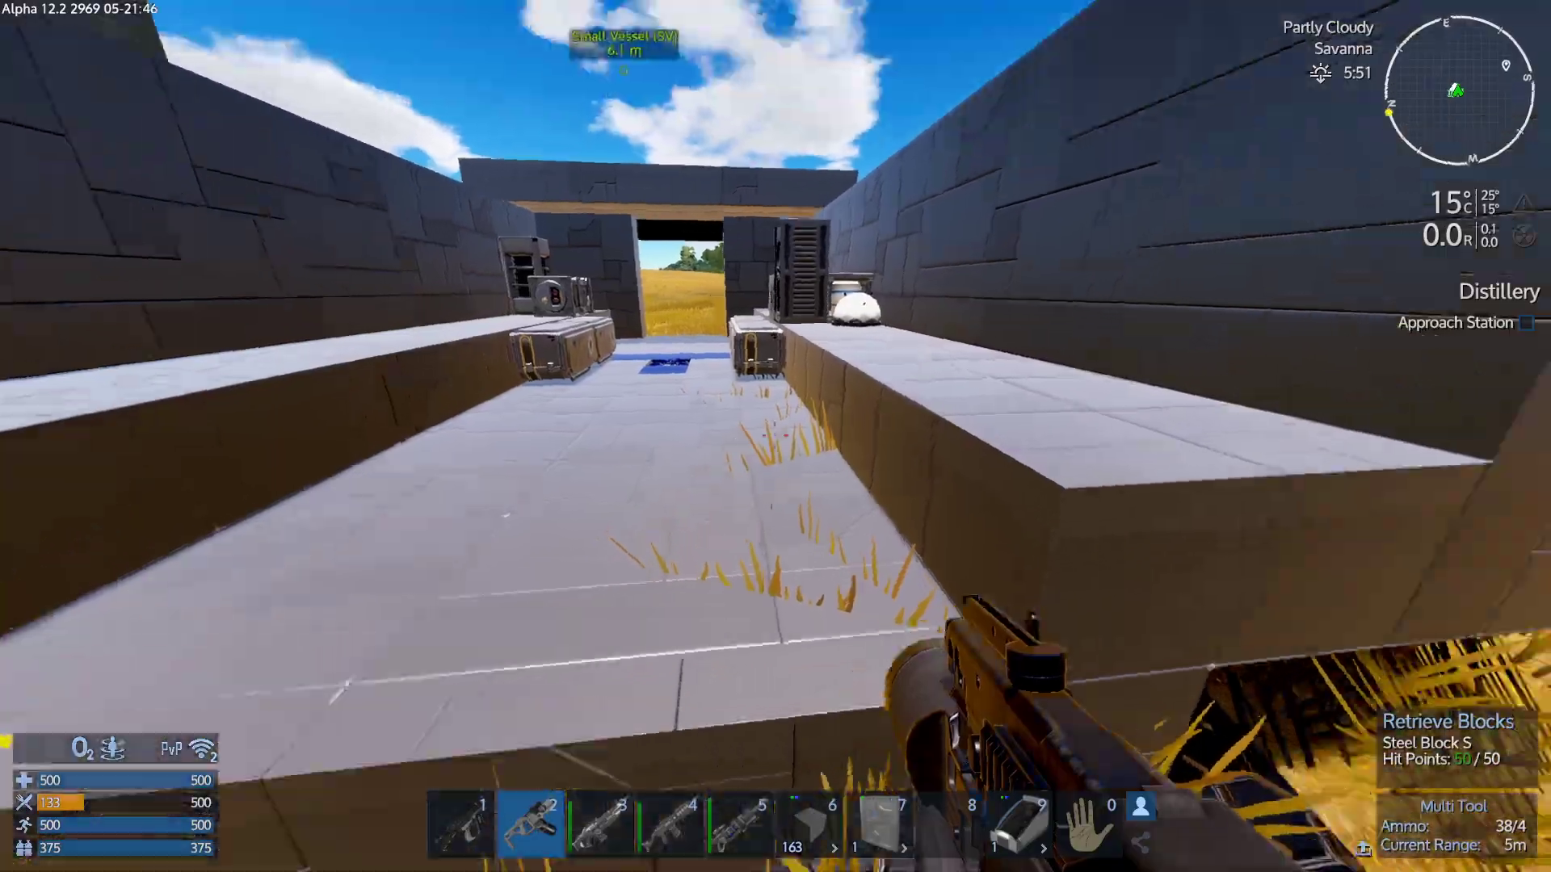
pyautogui.press('8')
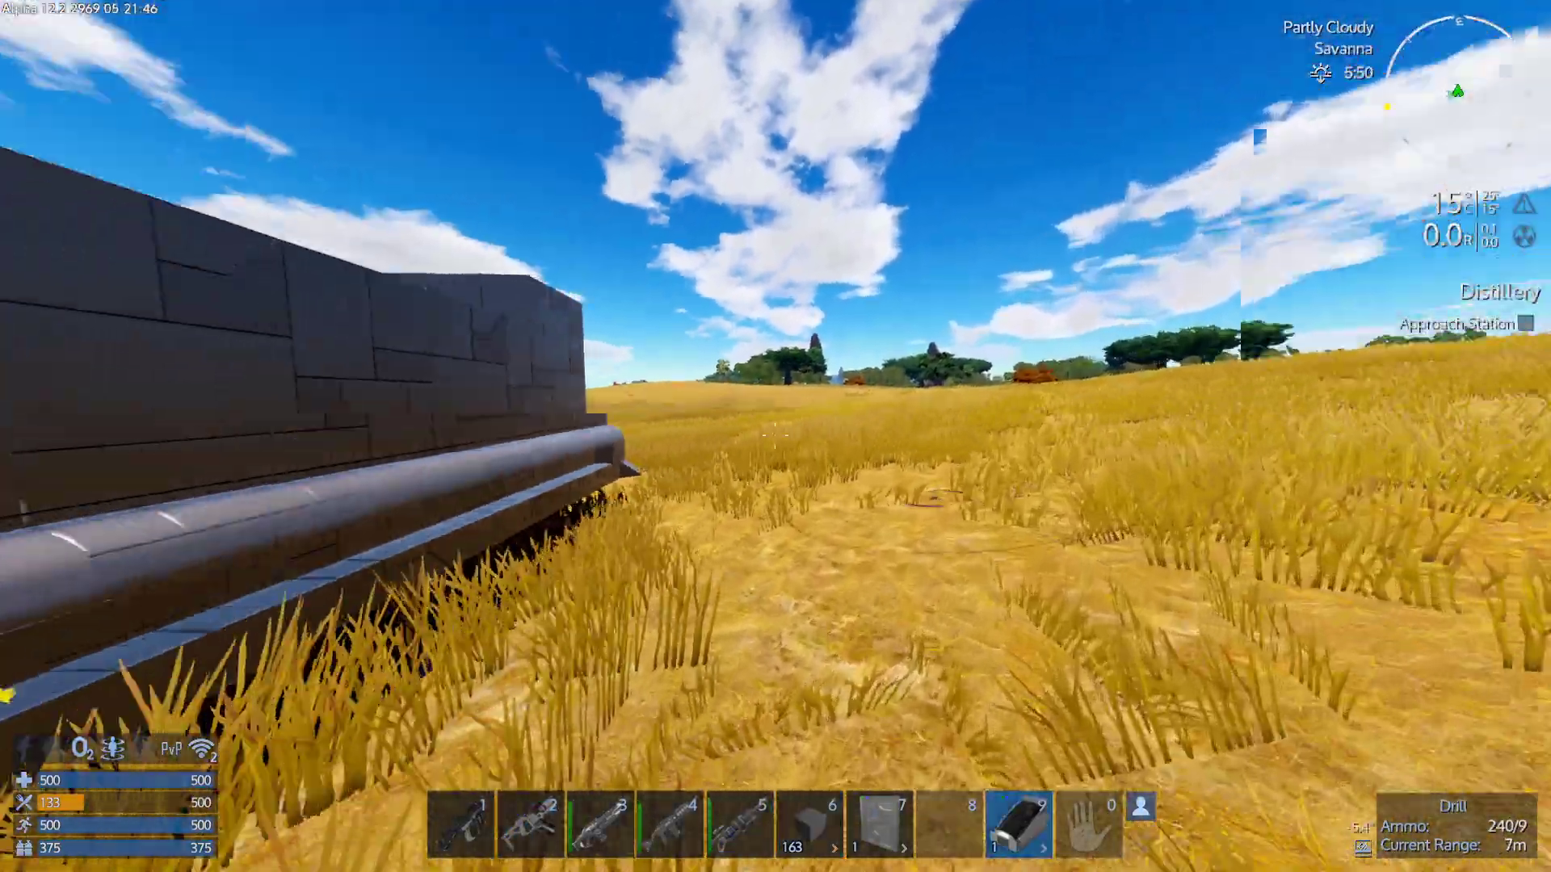
pyautogui.press('alt')
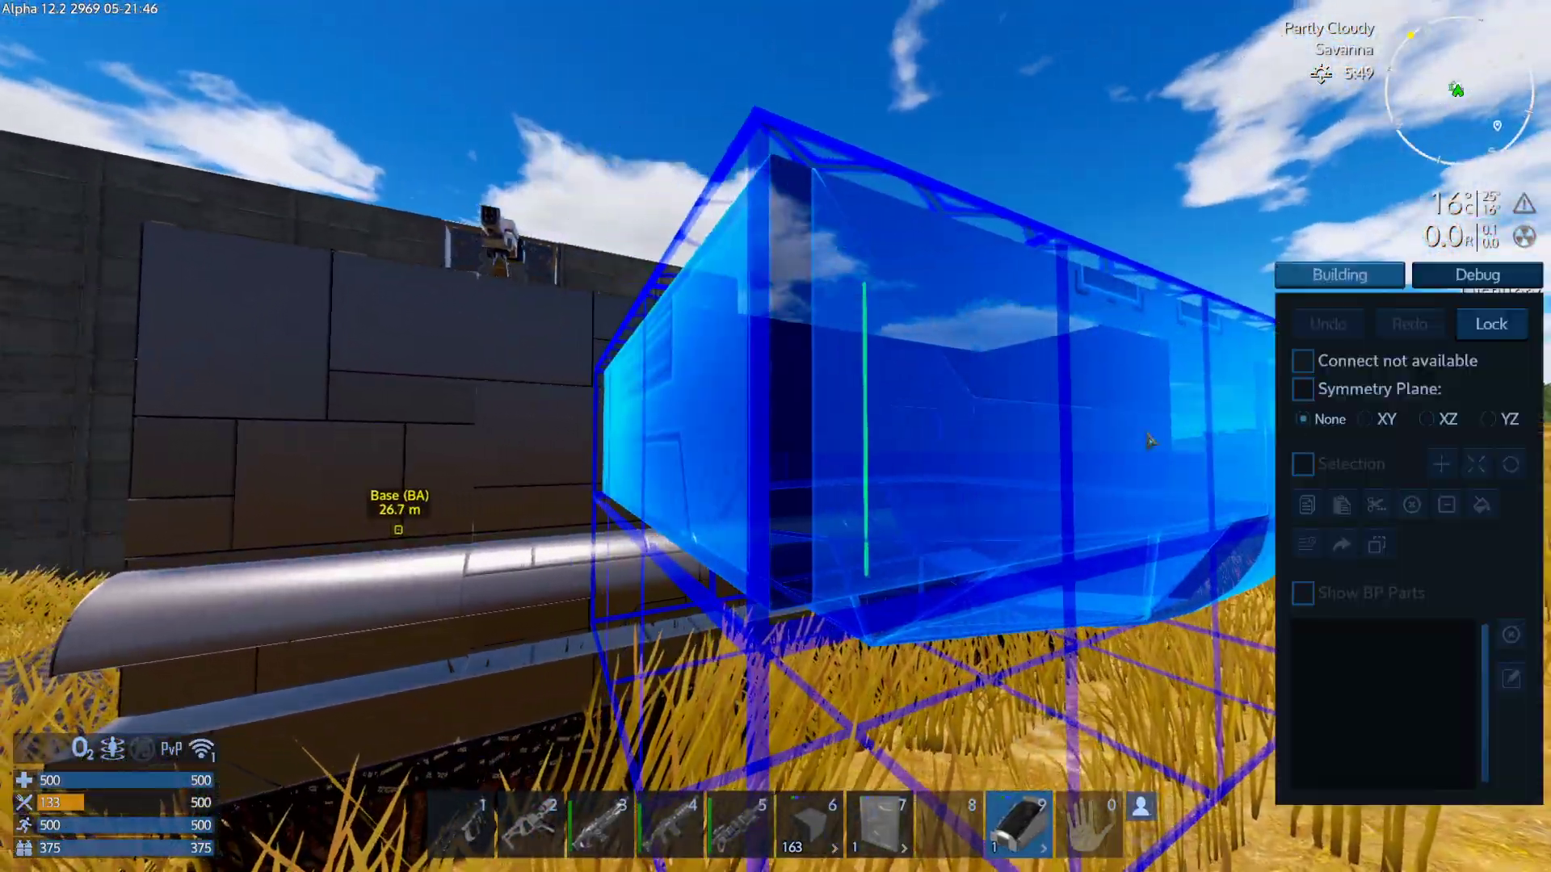
pyautogui.press('alt')
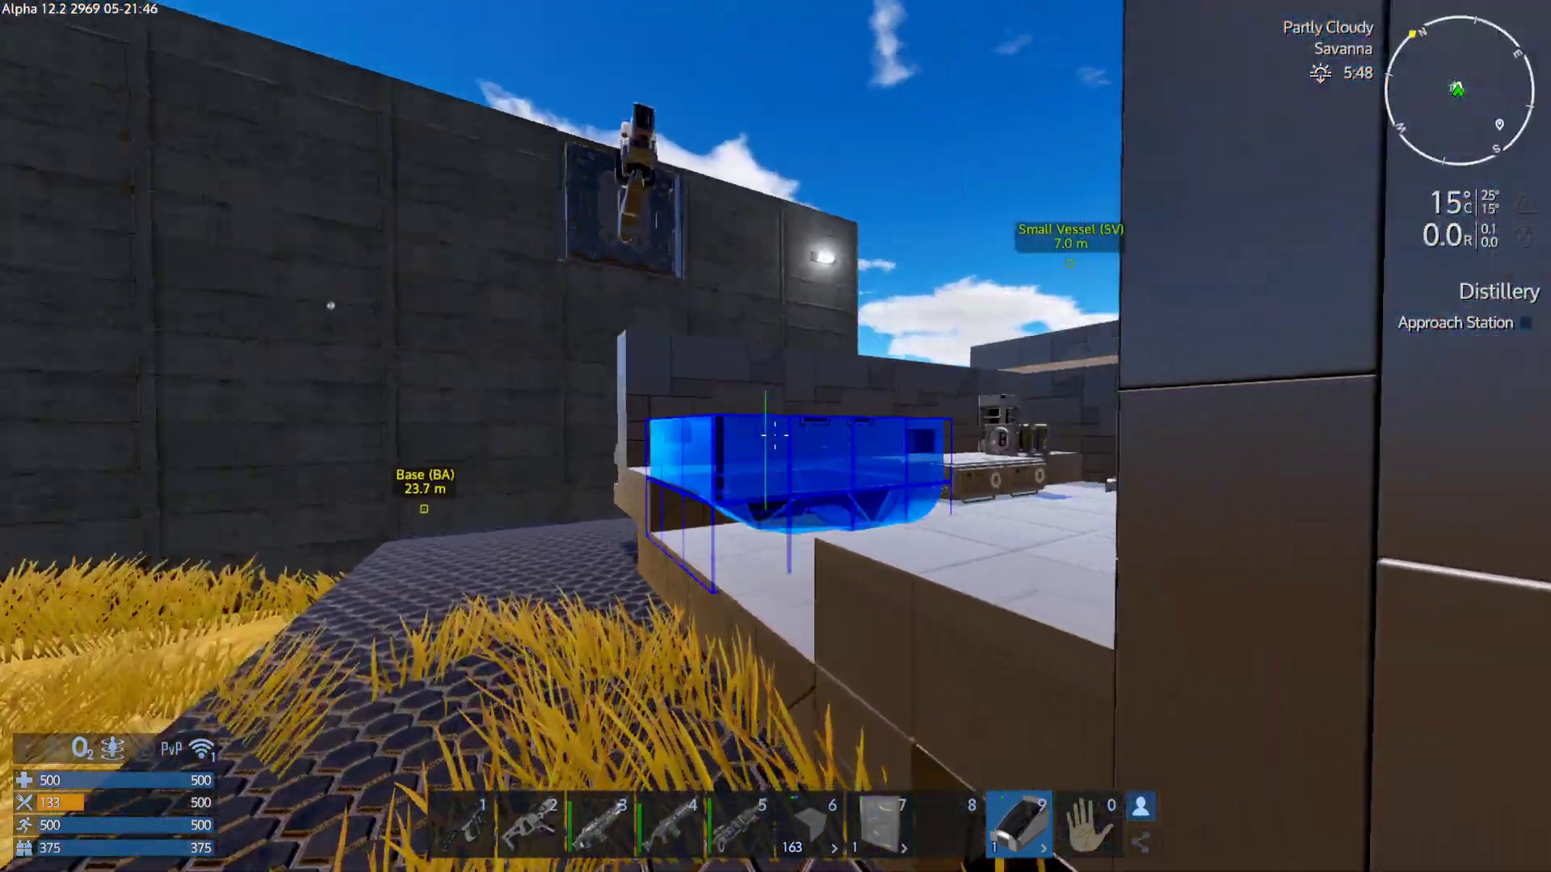
pyautogui.press('alt')
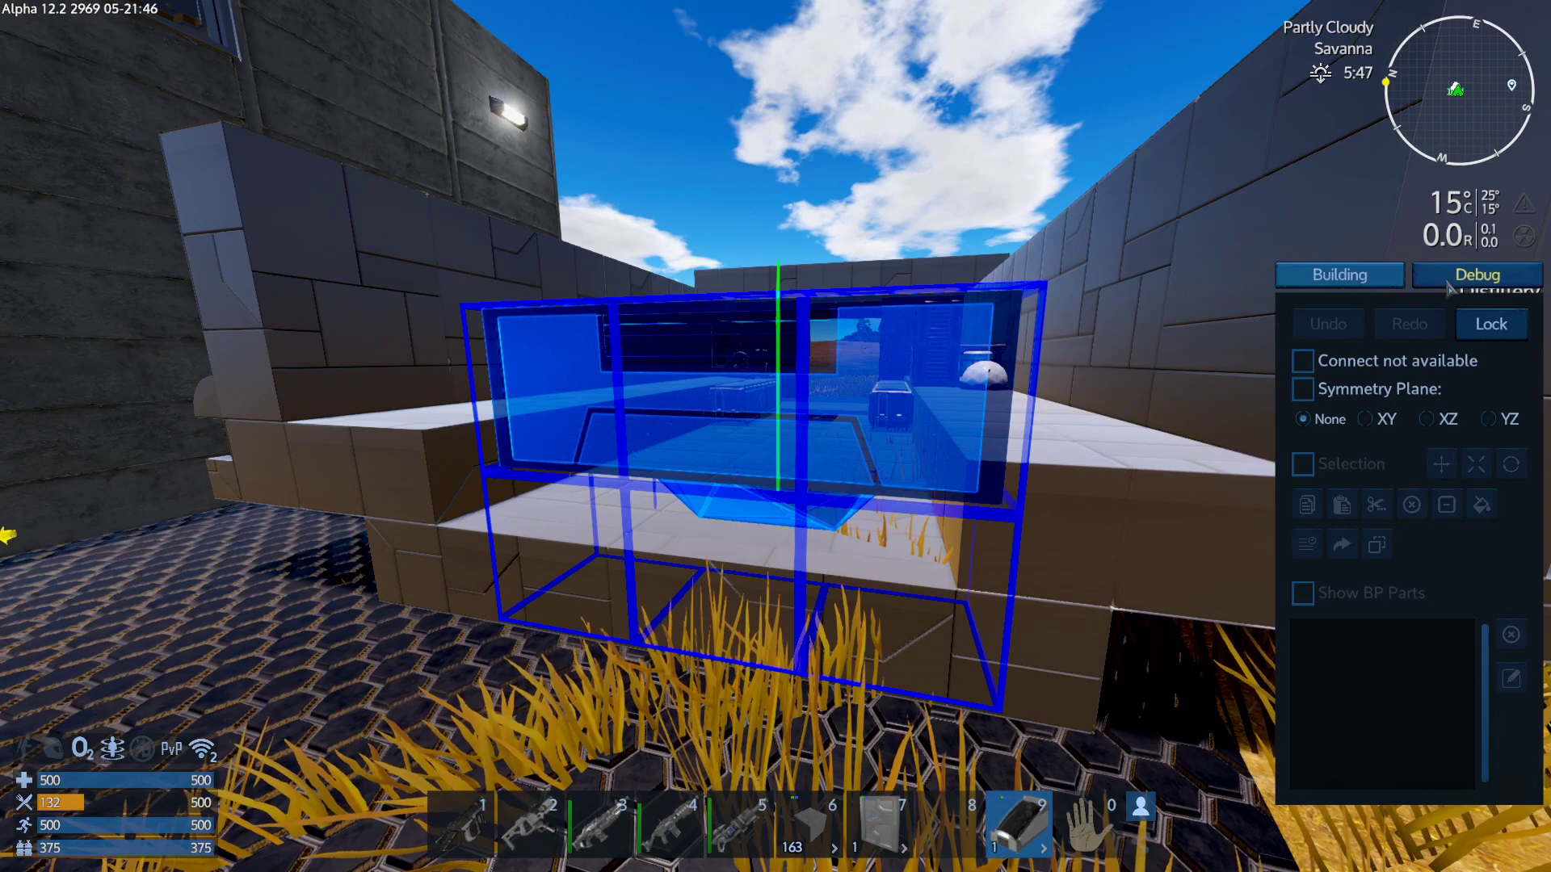
# Turn on the airtight-block highlight in the debug display options.
pyautogui.click(1452, 279)
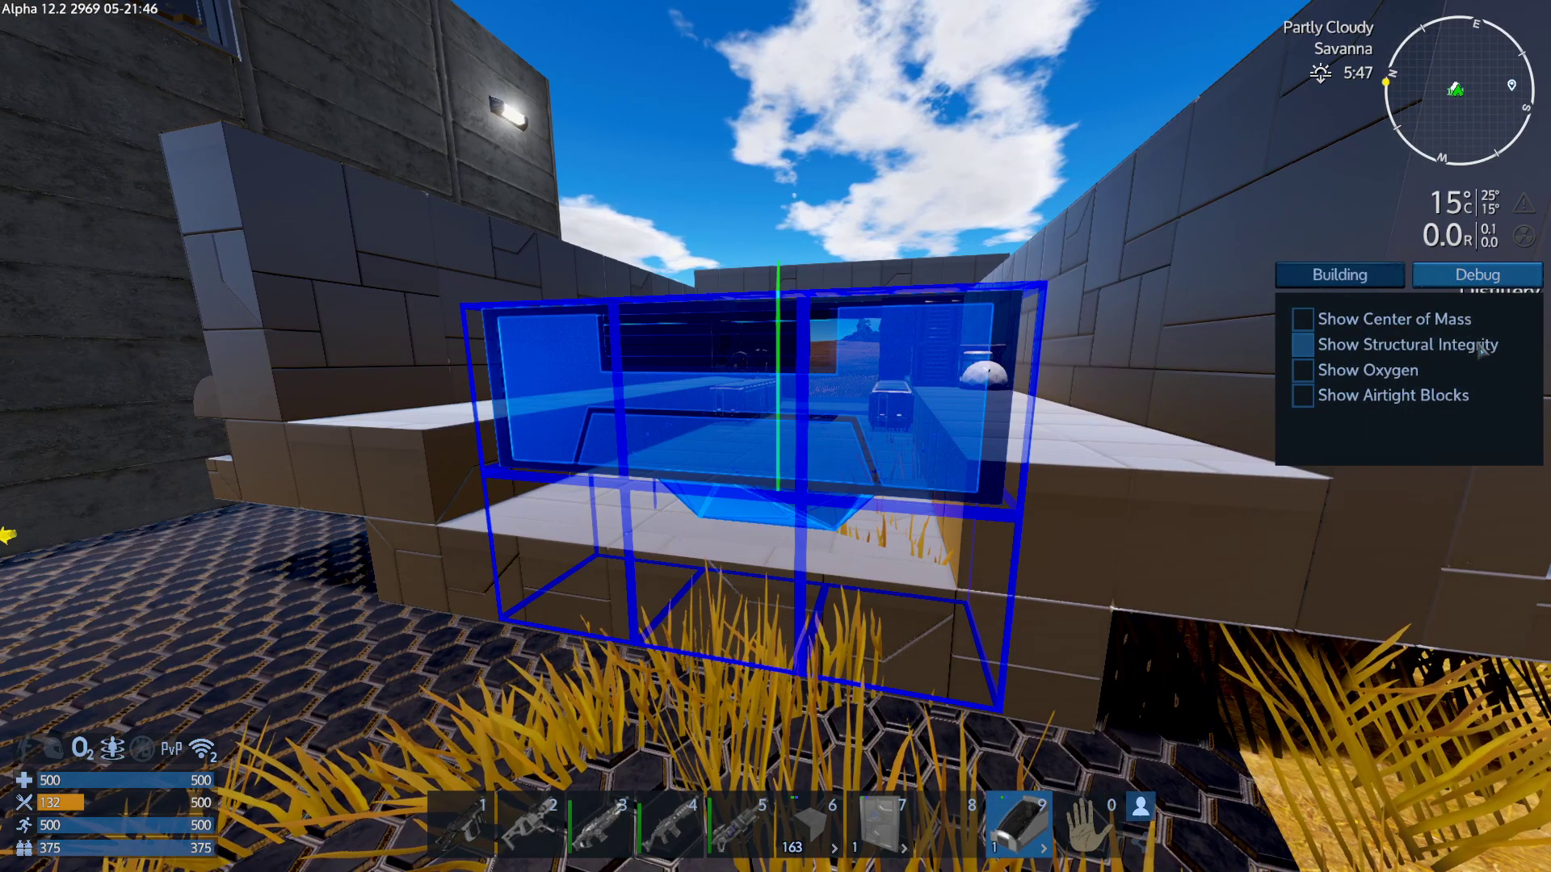
pyautogui.click(1464, 412)
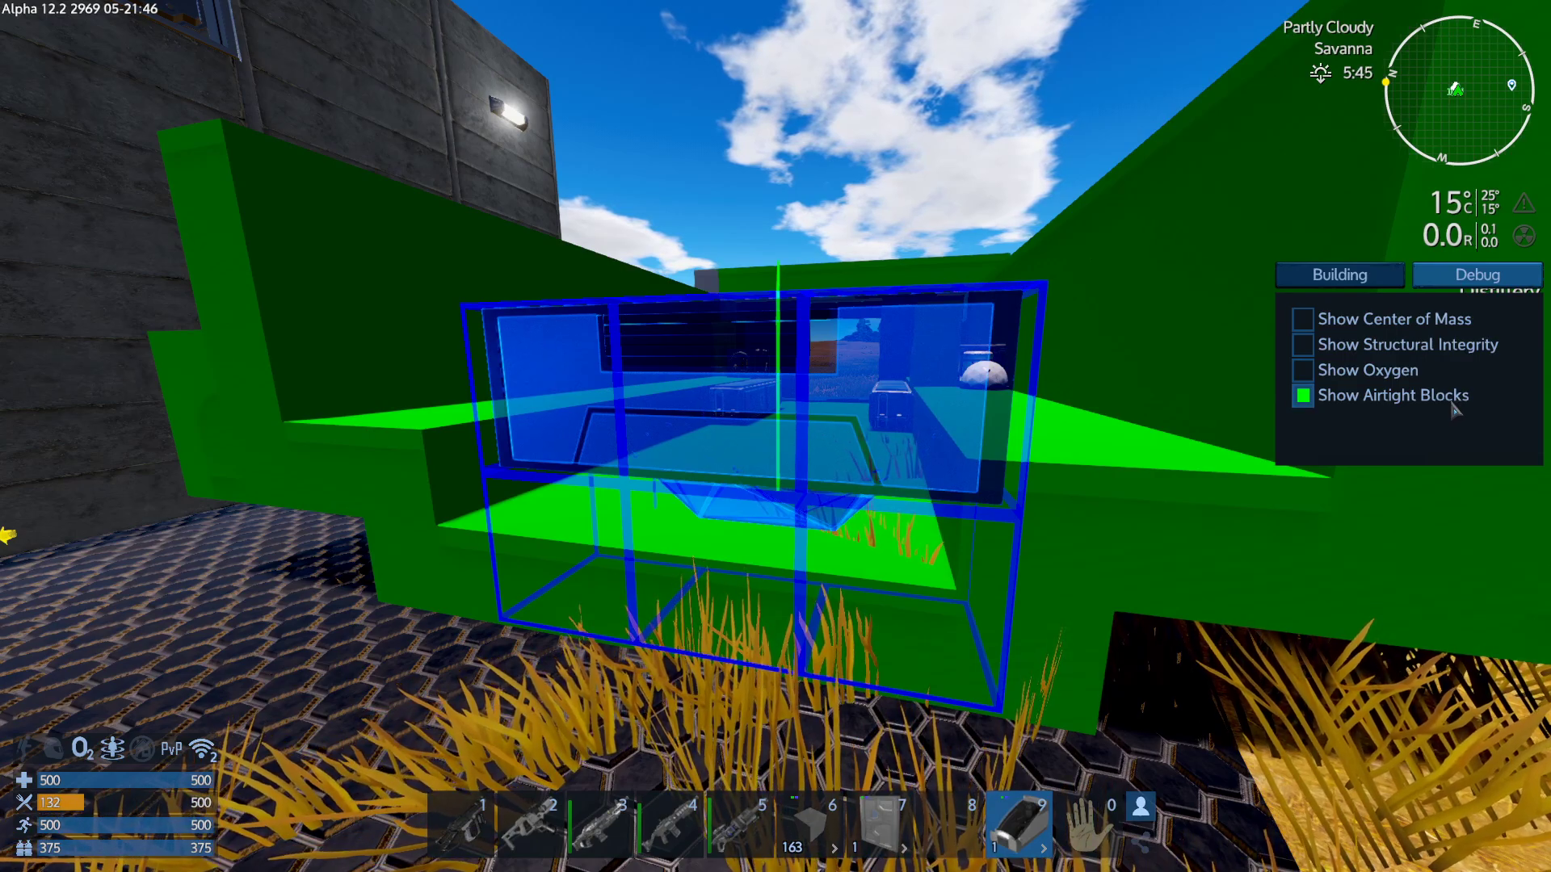
pyautogui.press('alt')
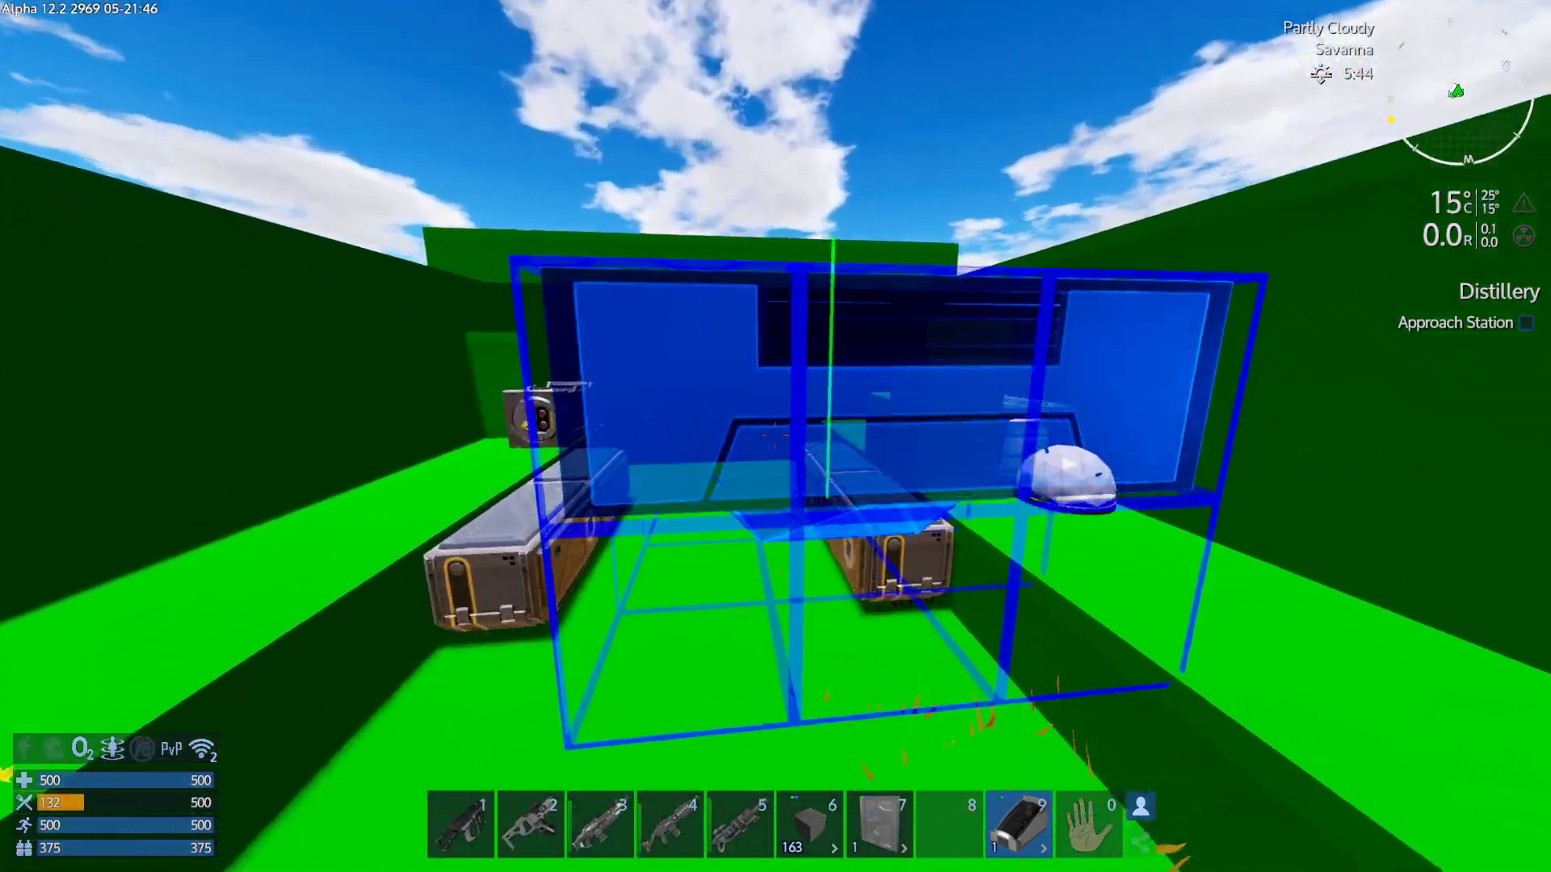
pyautogui.press('1')
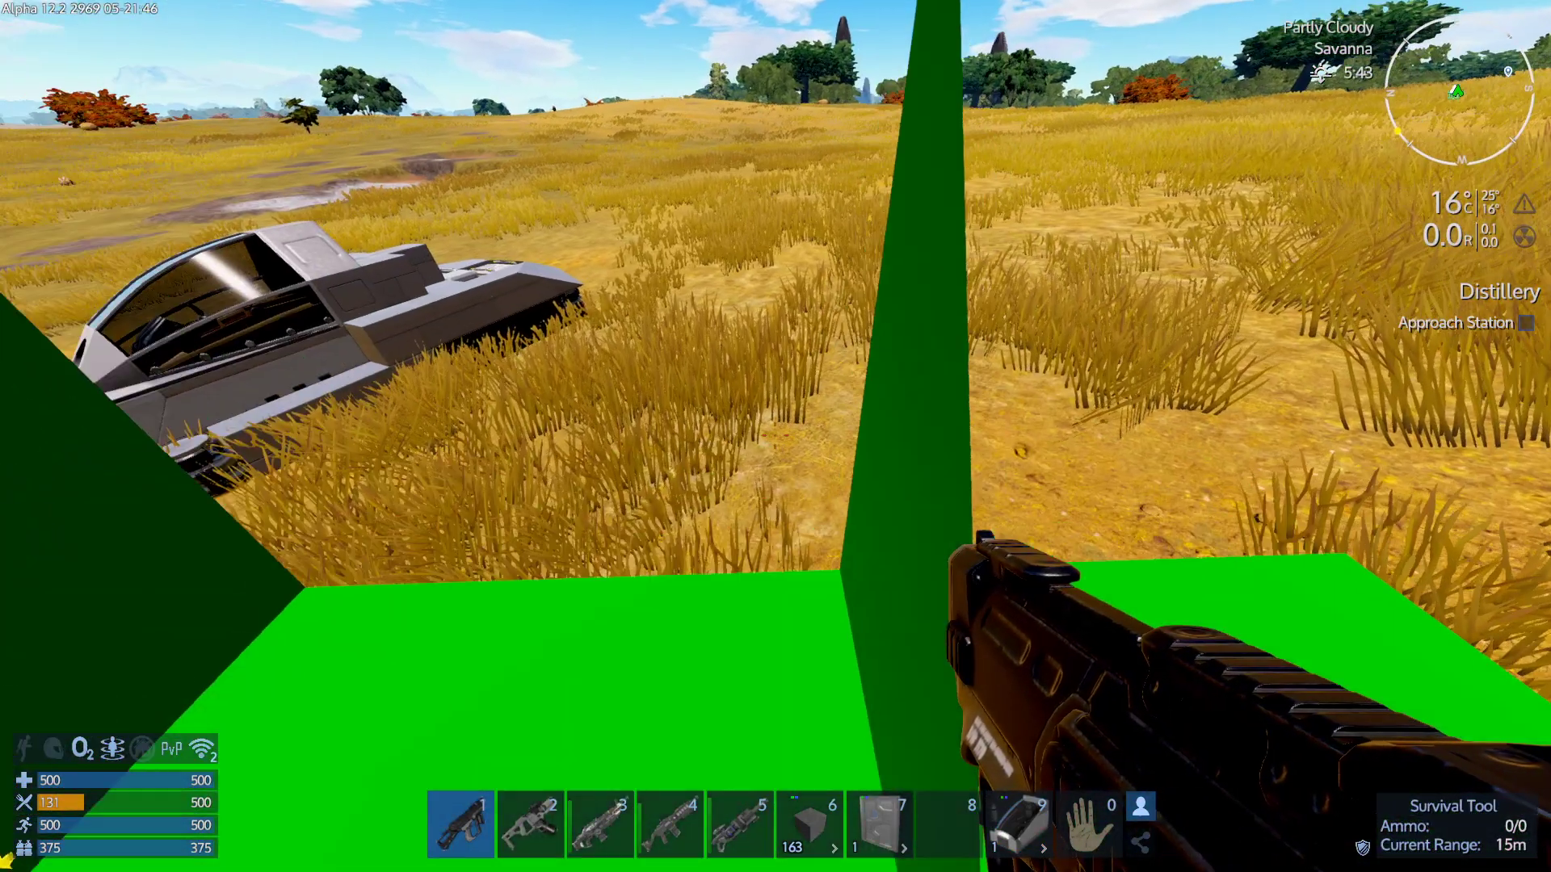
# Look over the highlighted hull, then turn off the airtight-block overlay.
pyautogui.press('w')
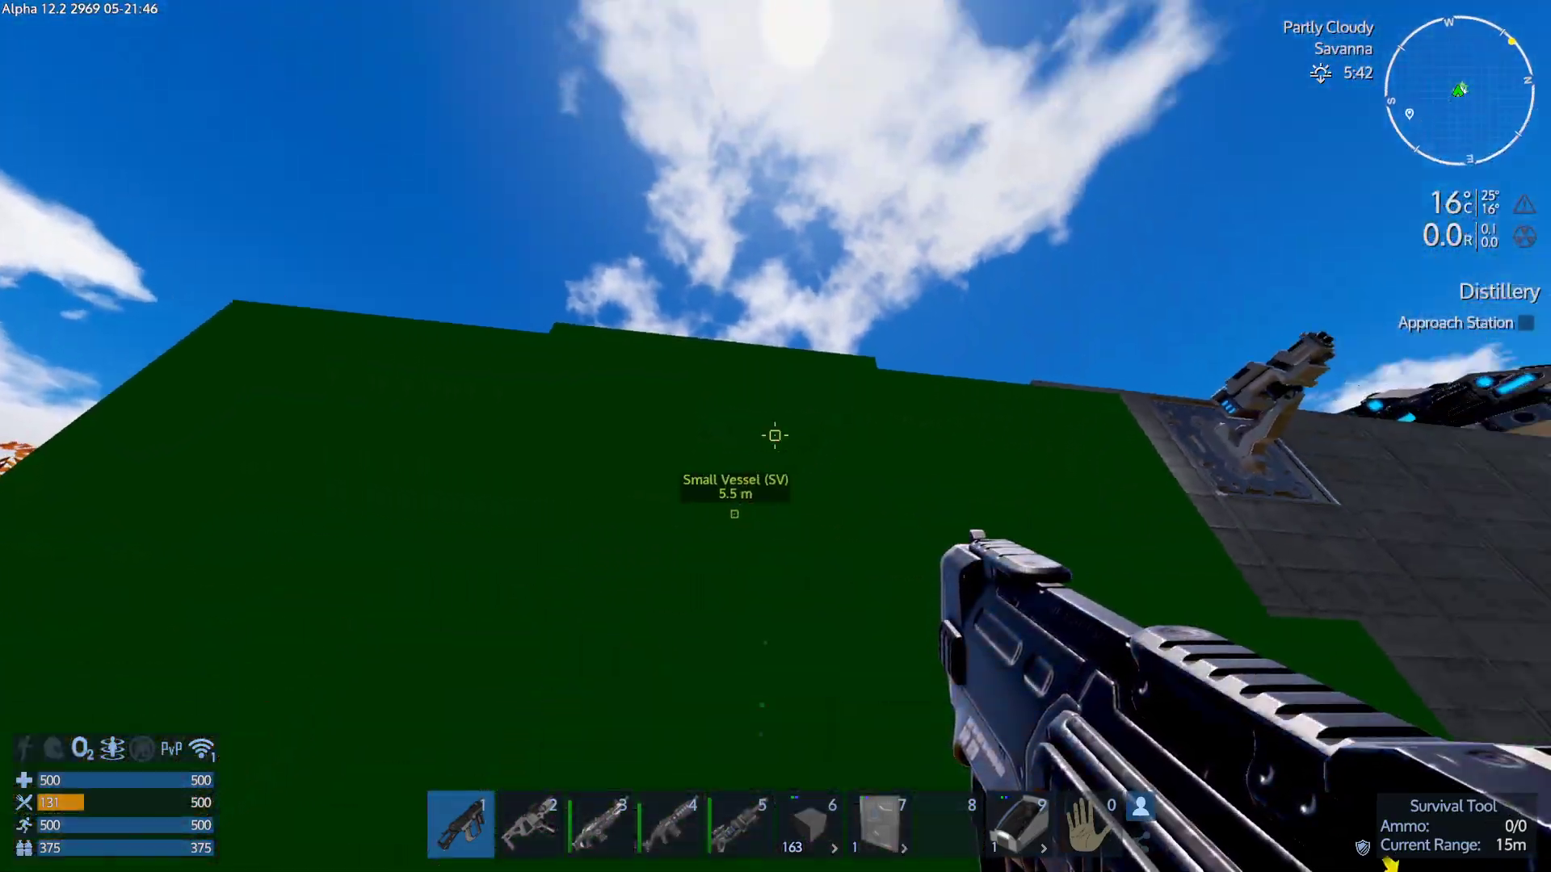
pyautogui.press('w')
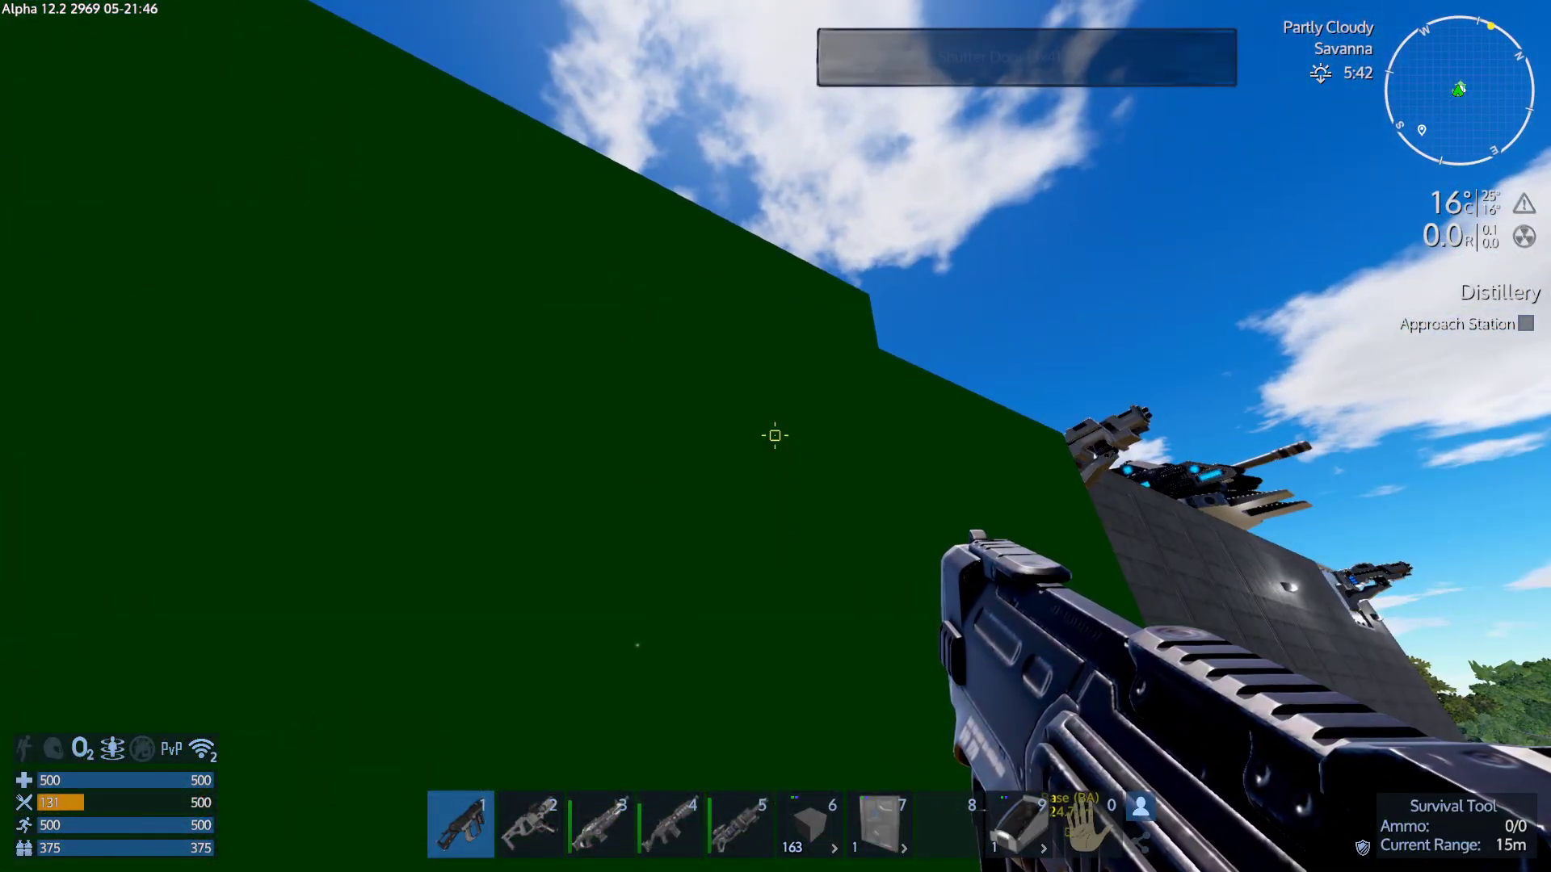
pyautogui.press('w')
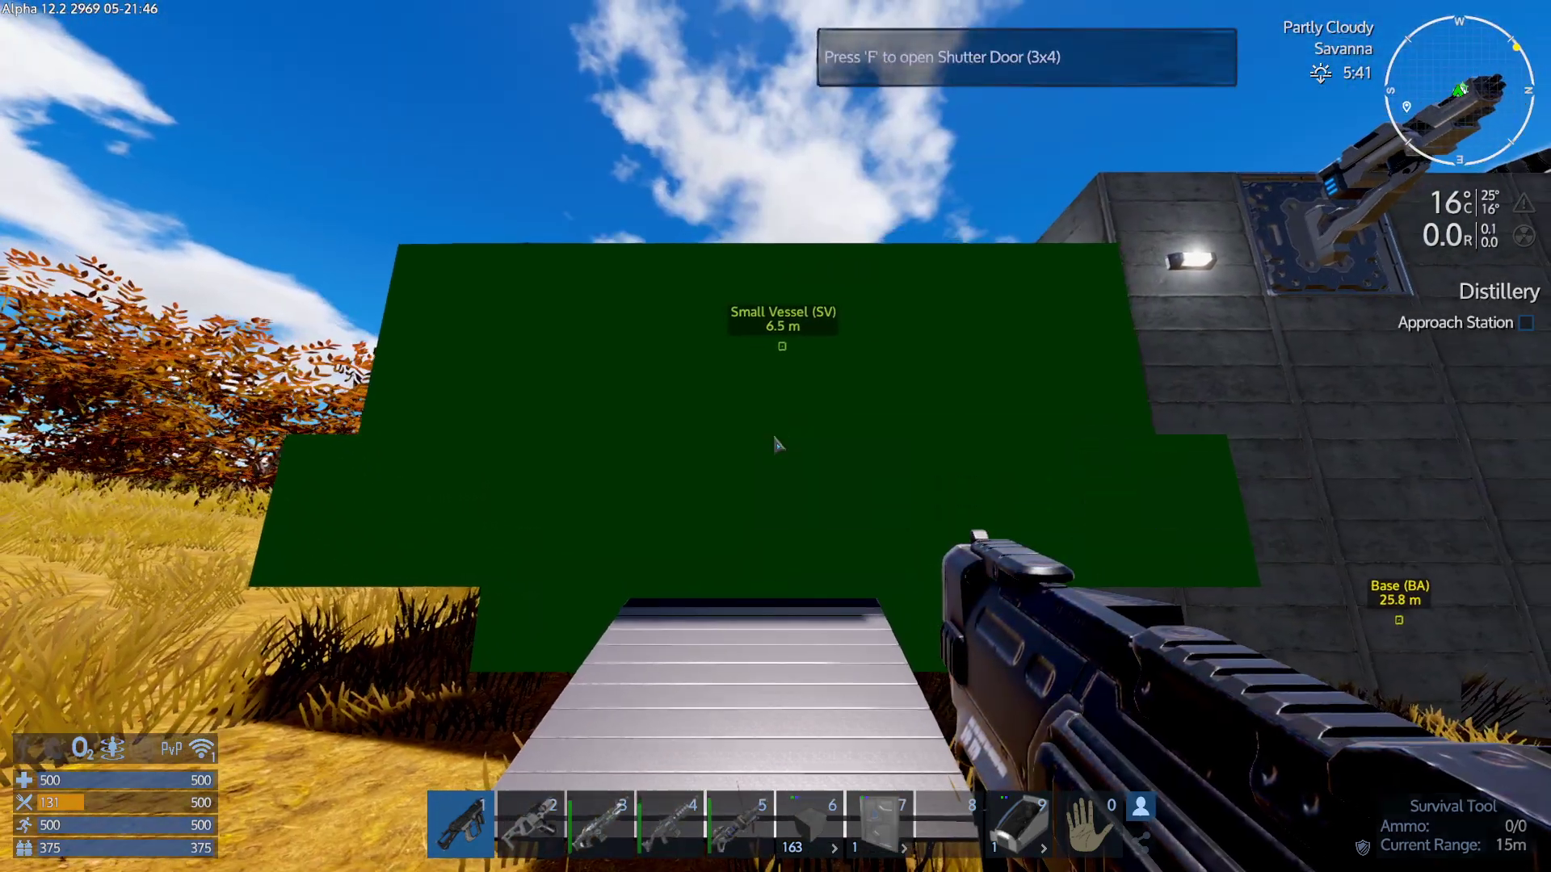
pyautogui.press('n')
pyautogui.click(1302, 396)
pyautogui.press('n')
# Walk through the open shutter door into the dock.
pyautogui.press('w')
pyautogui.press('f')
pyautogui.press('w')
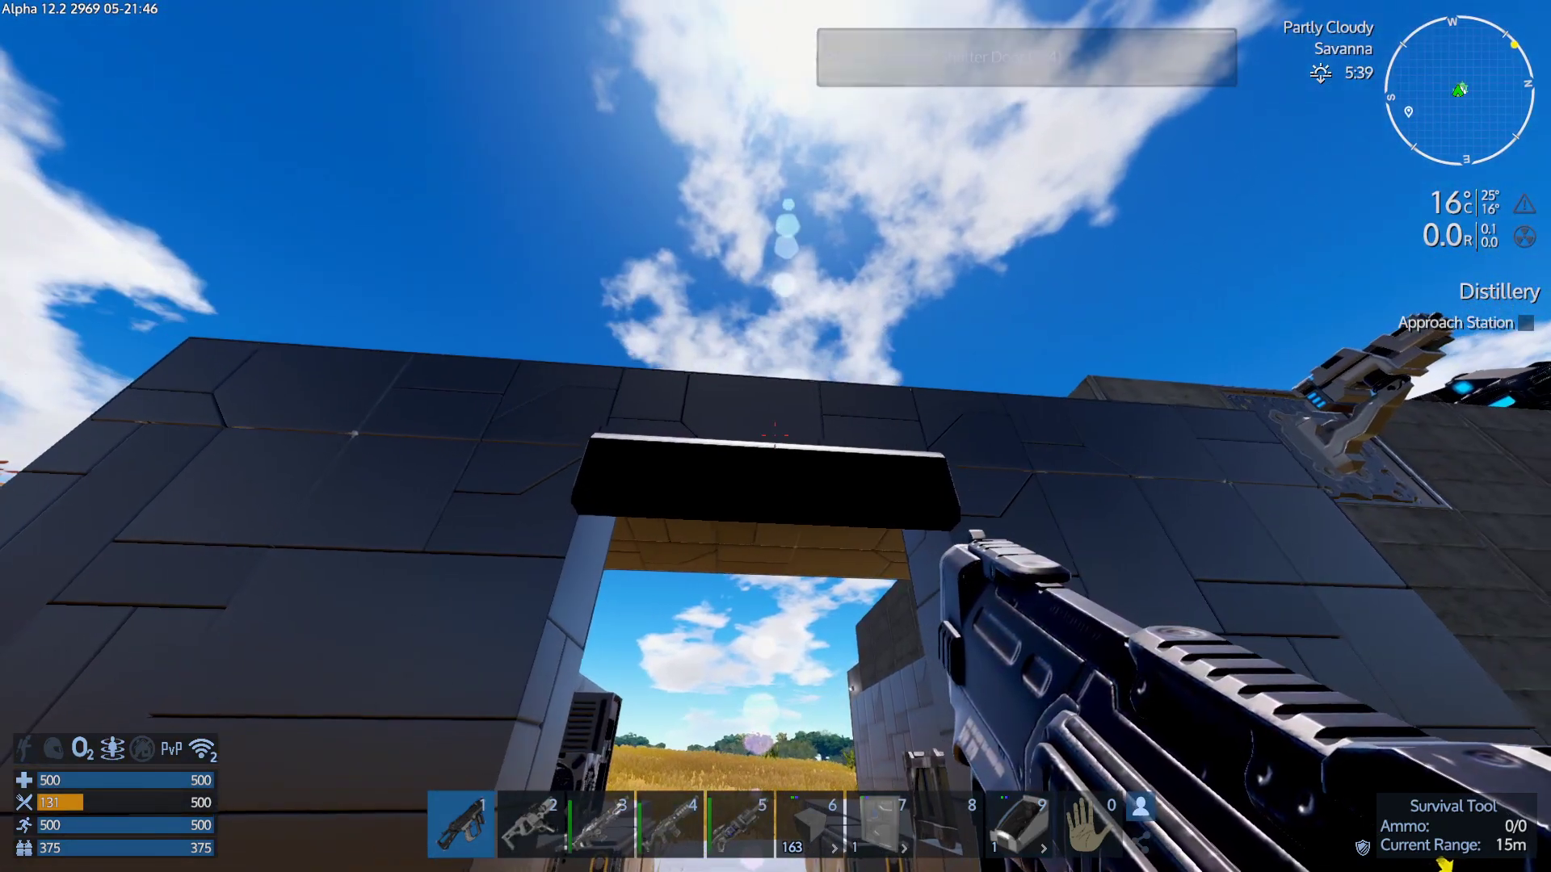
# Choose a plain cube shape for the slot 6 blocks and walk onto the deck.
pyautogui.press('6')
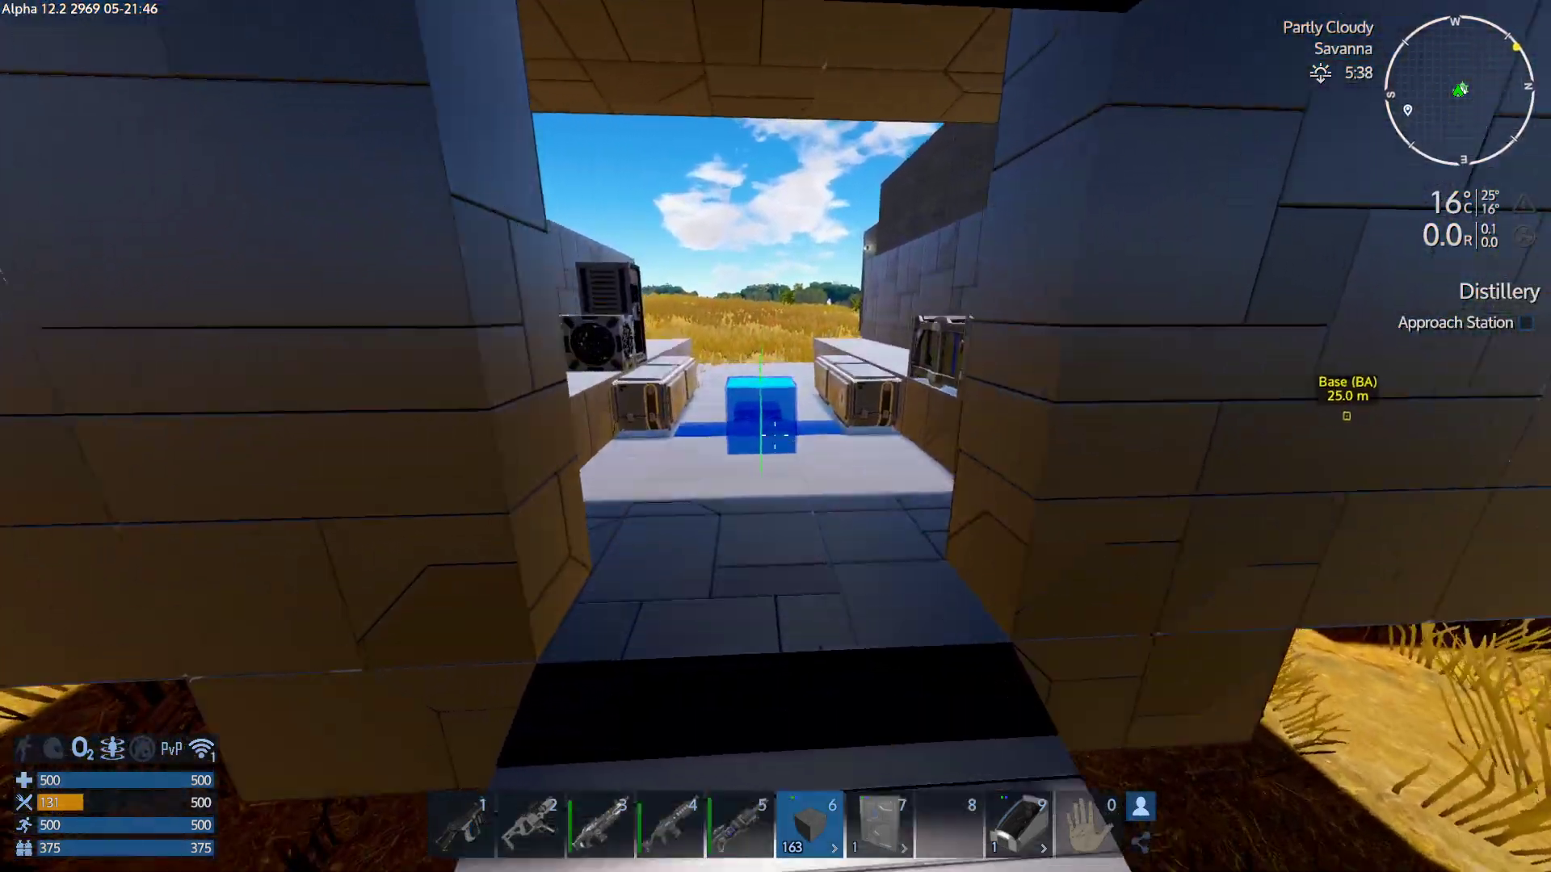
pyautogui.rightClick(776, 437)
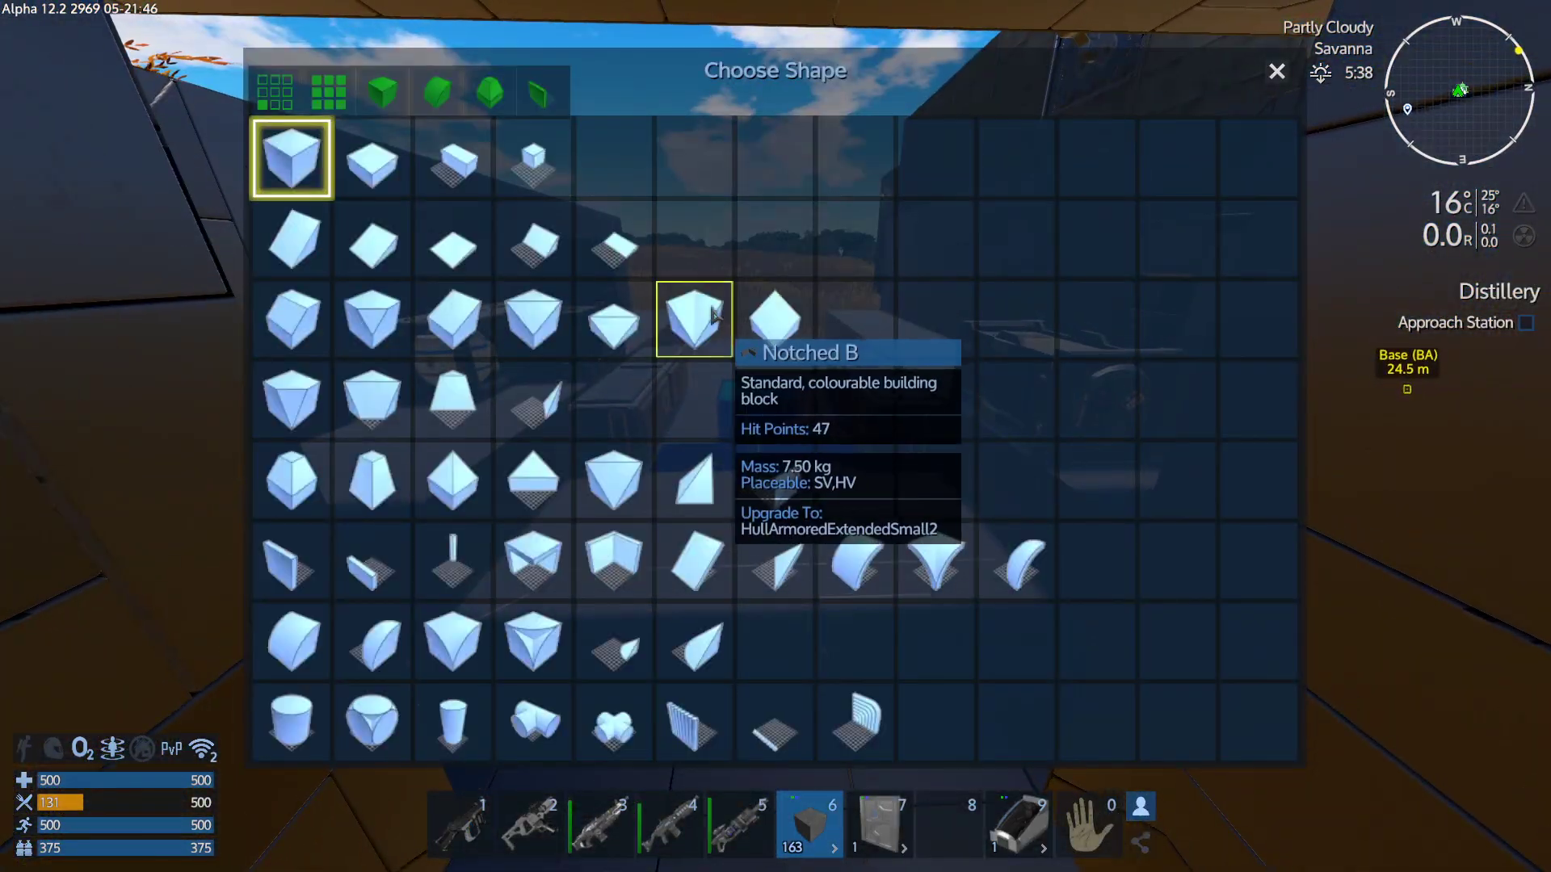
pyautogui.click(668, 307)
pyautogui.press('w')
pyautogui.press('w')
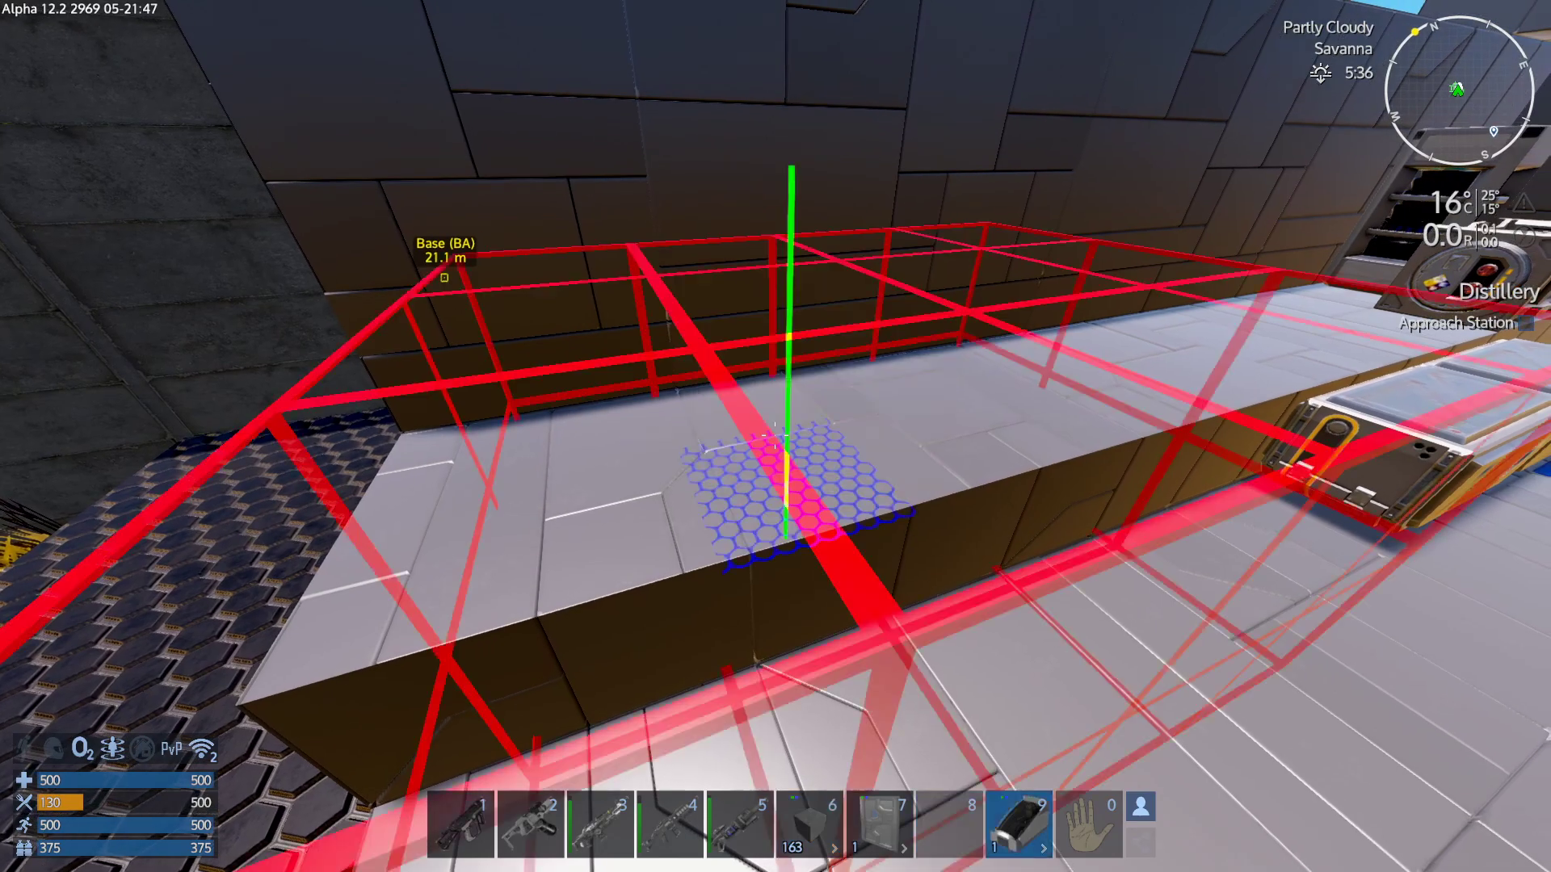
pyautogui.press('w')
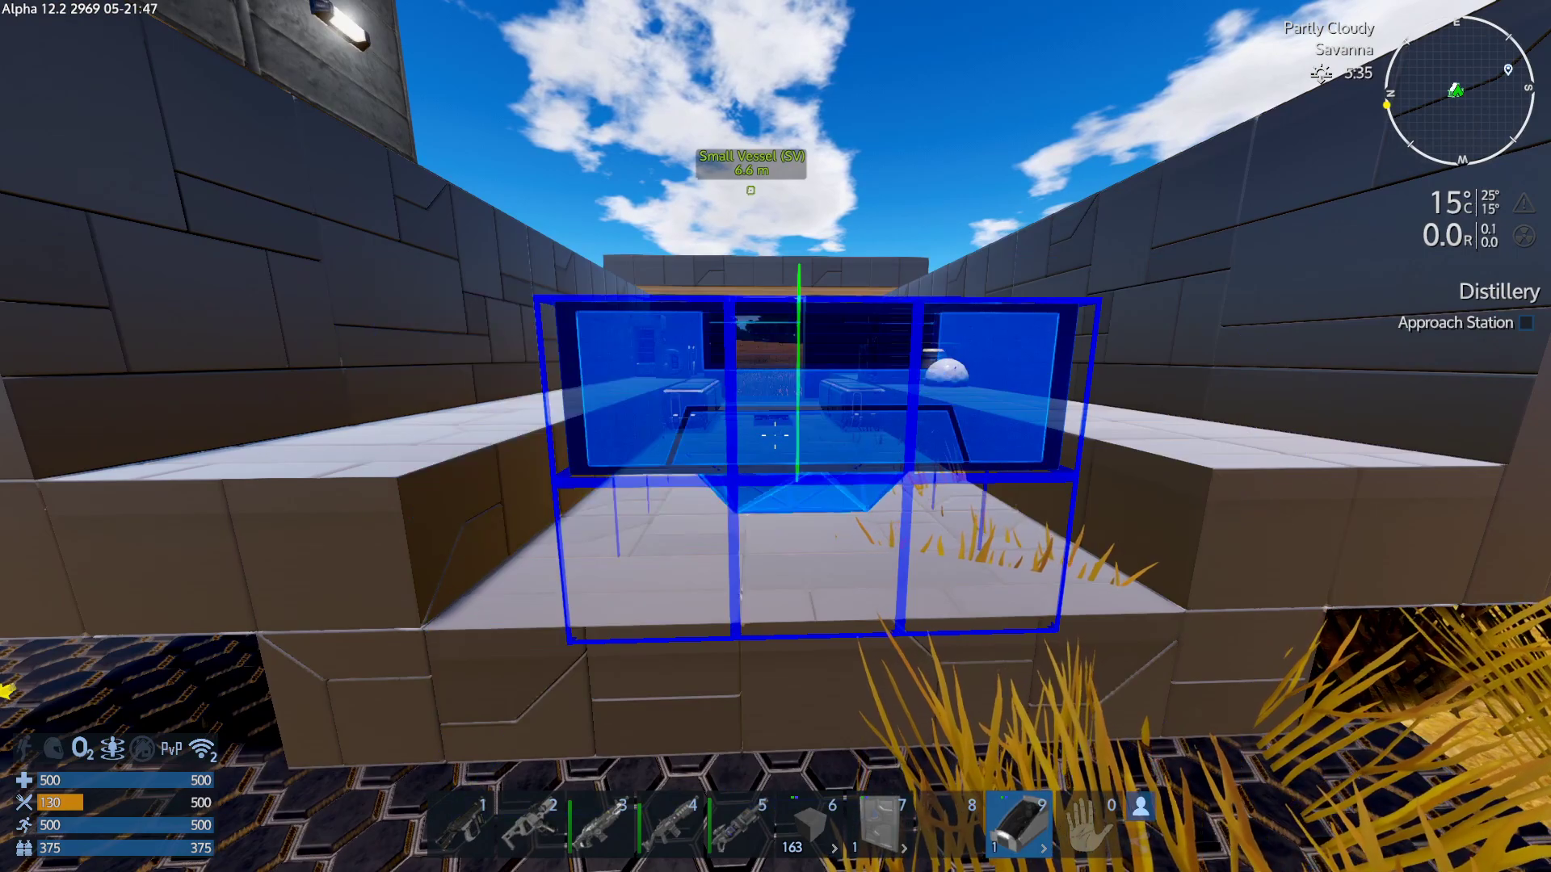
pyautogui.press('w')
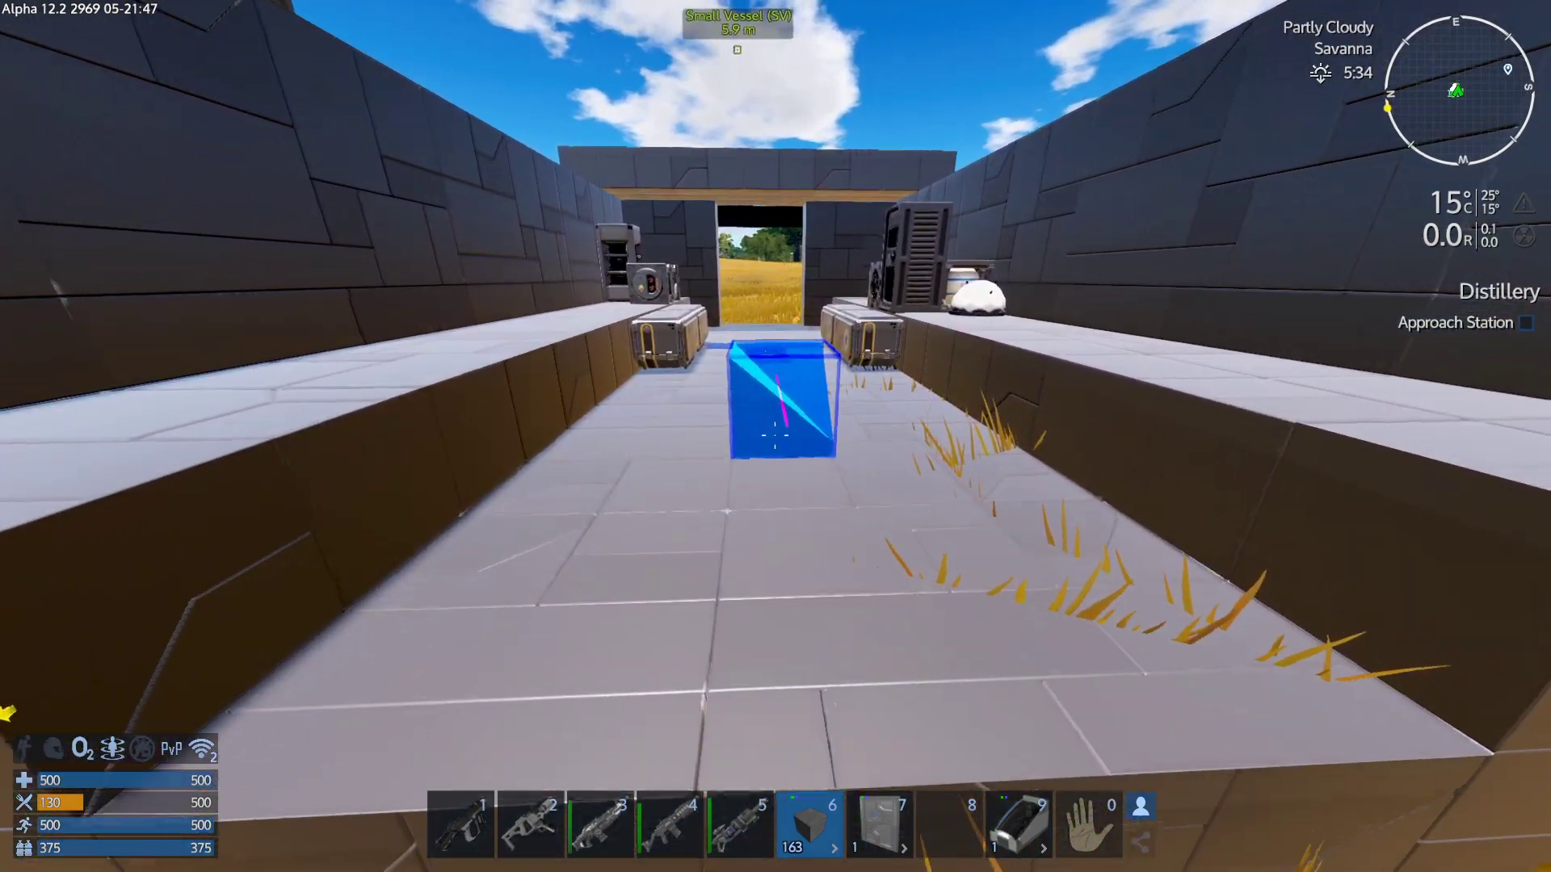
pyautogui.press('s')
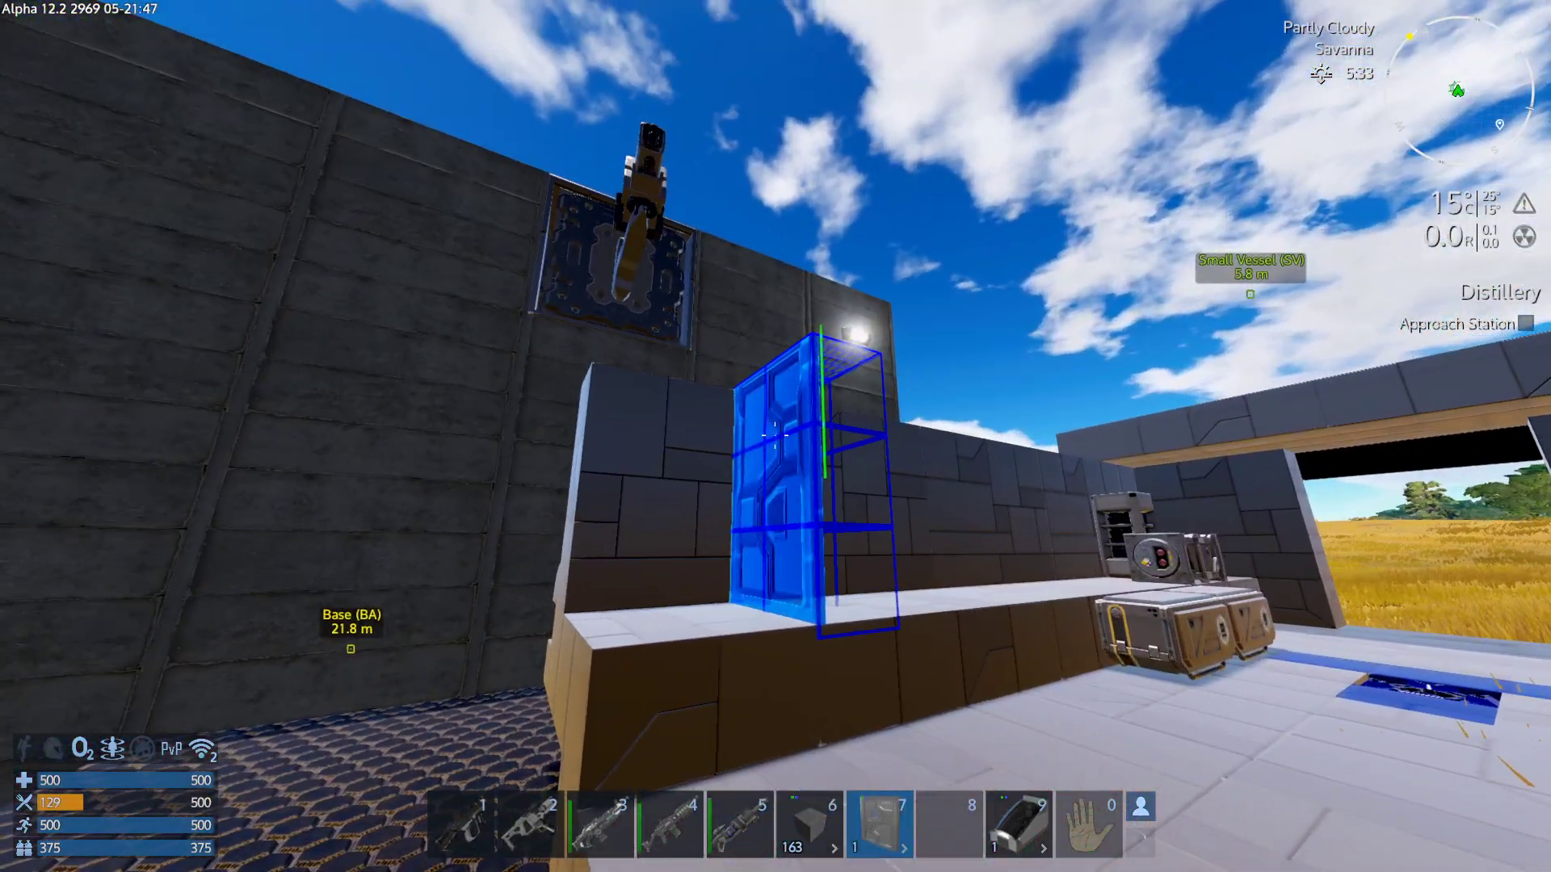
pyautogui.press('w')
pyautogui.press('w')
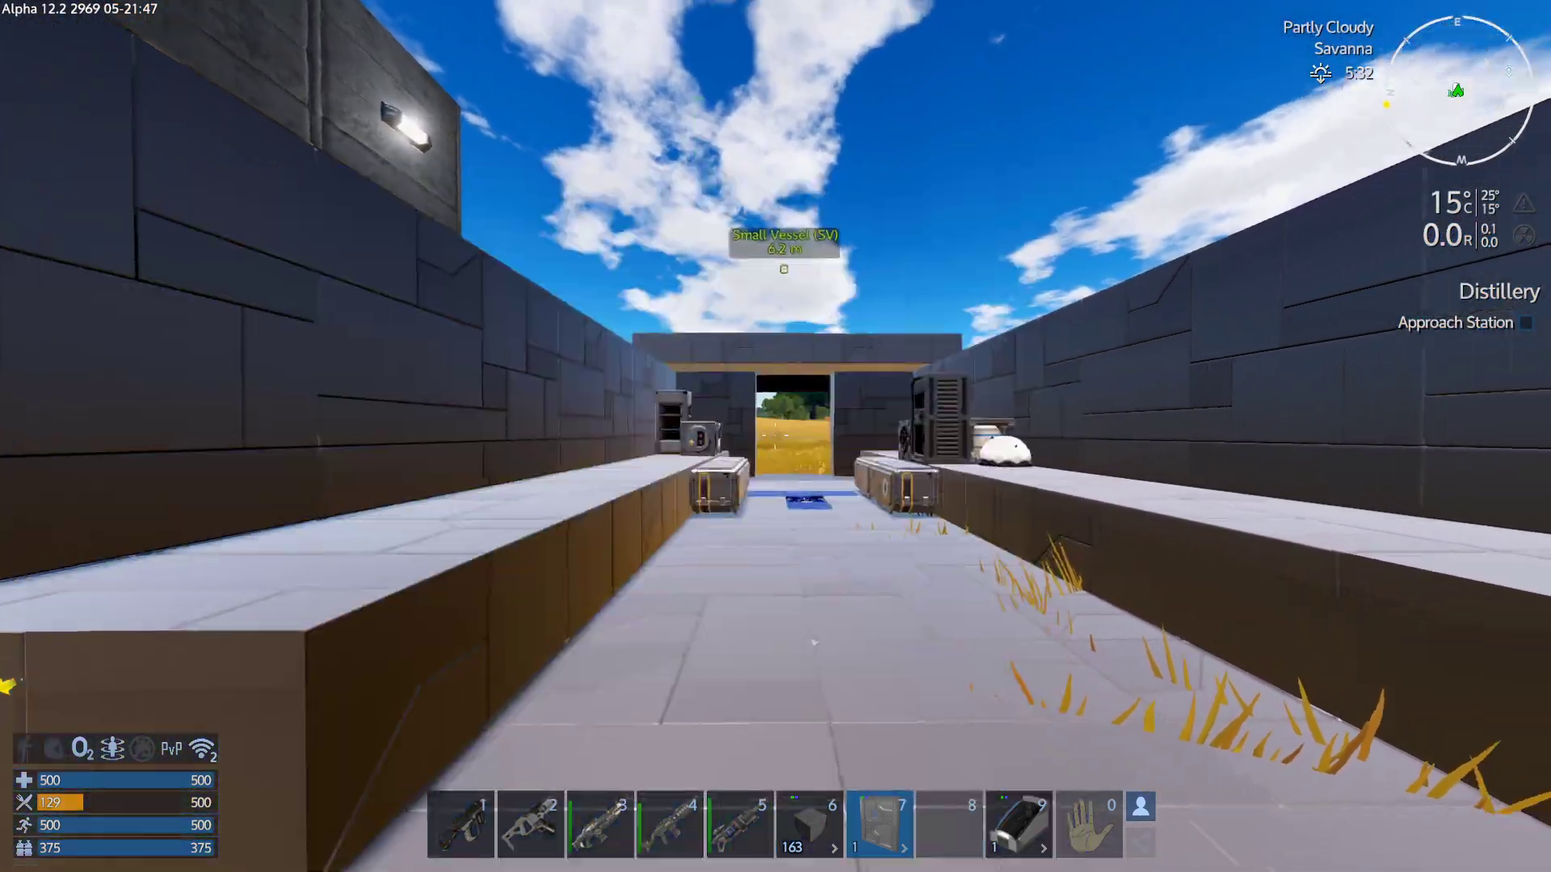
pyautogui.press('w')
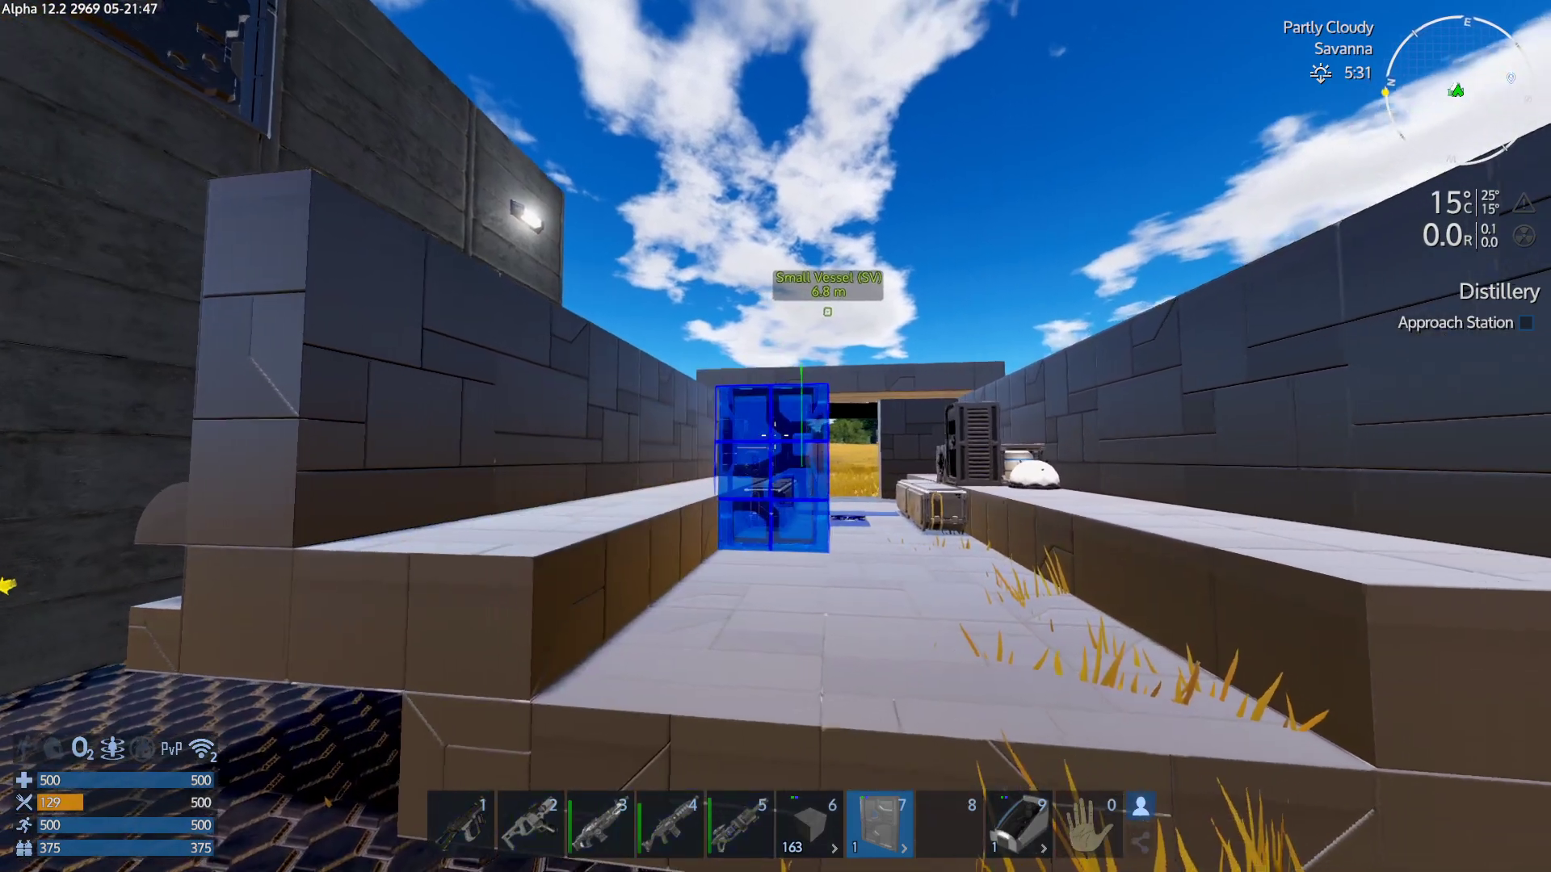
pyautogui.press('w')
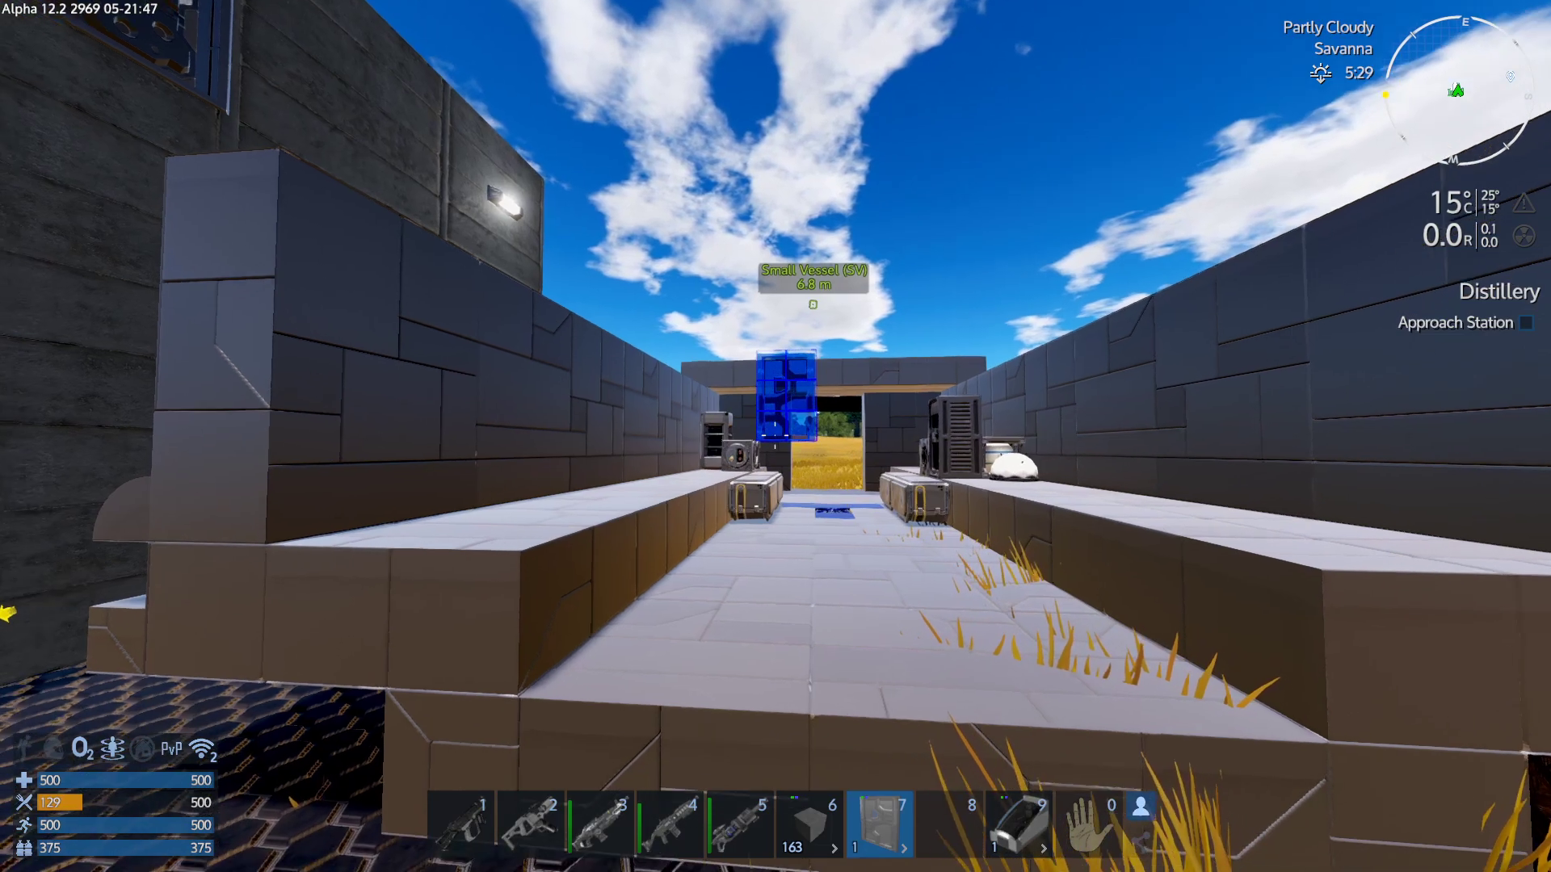
pyautogui.press('w')
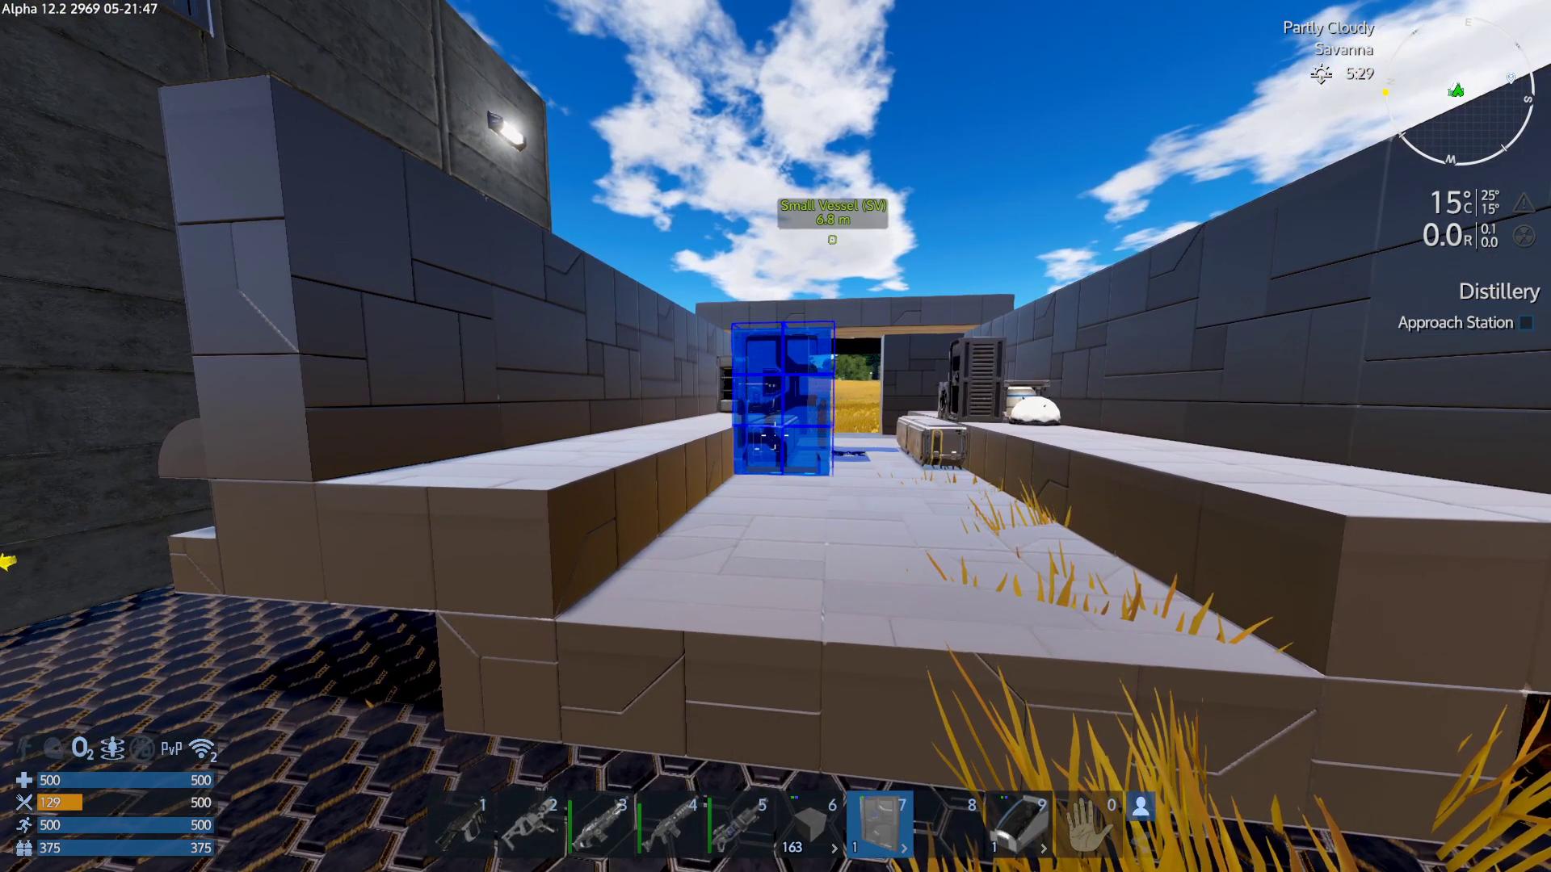
pyautogui.press('9')
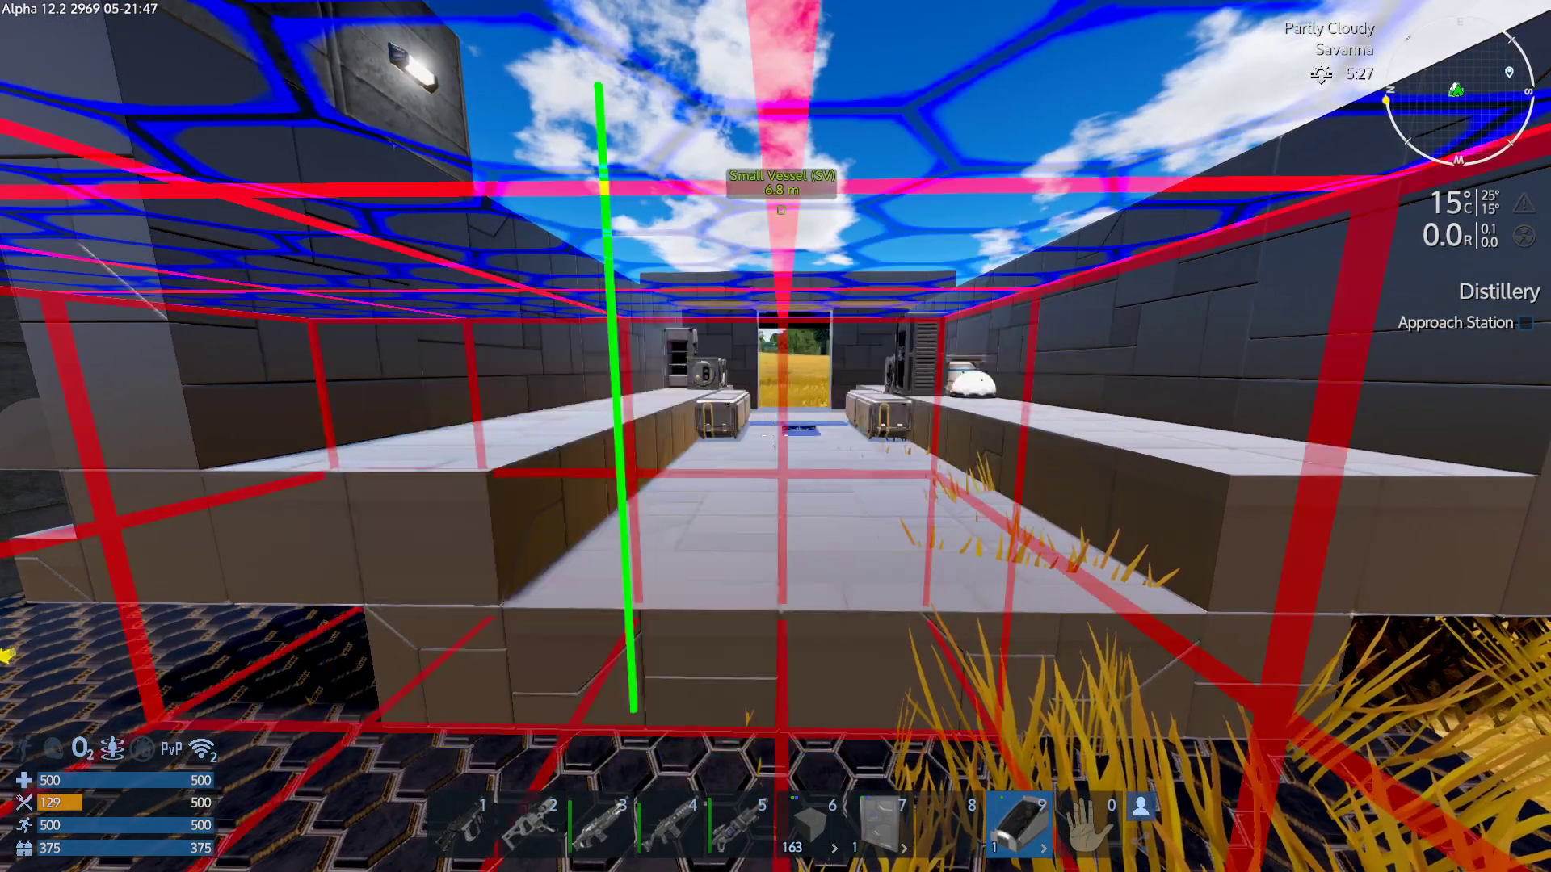
pyautogui.scroll(-1, 775, 436)
pyautogui.press('2')
pyautogui.press('w')
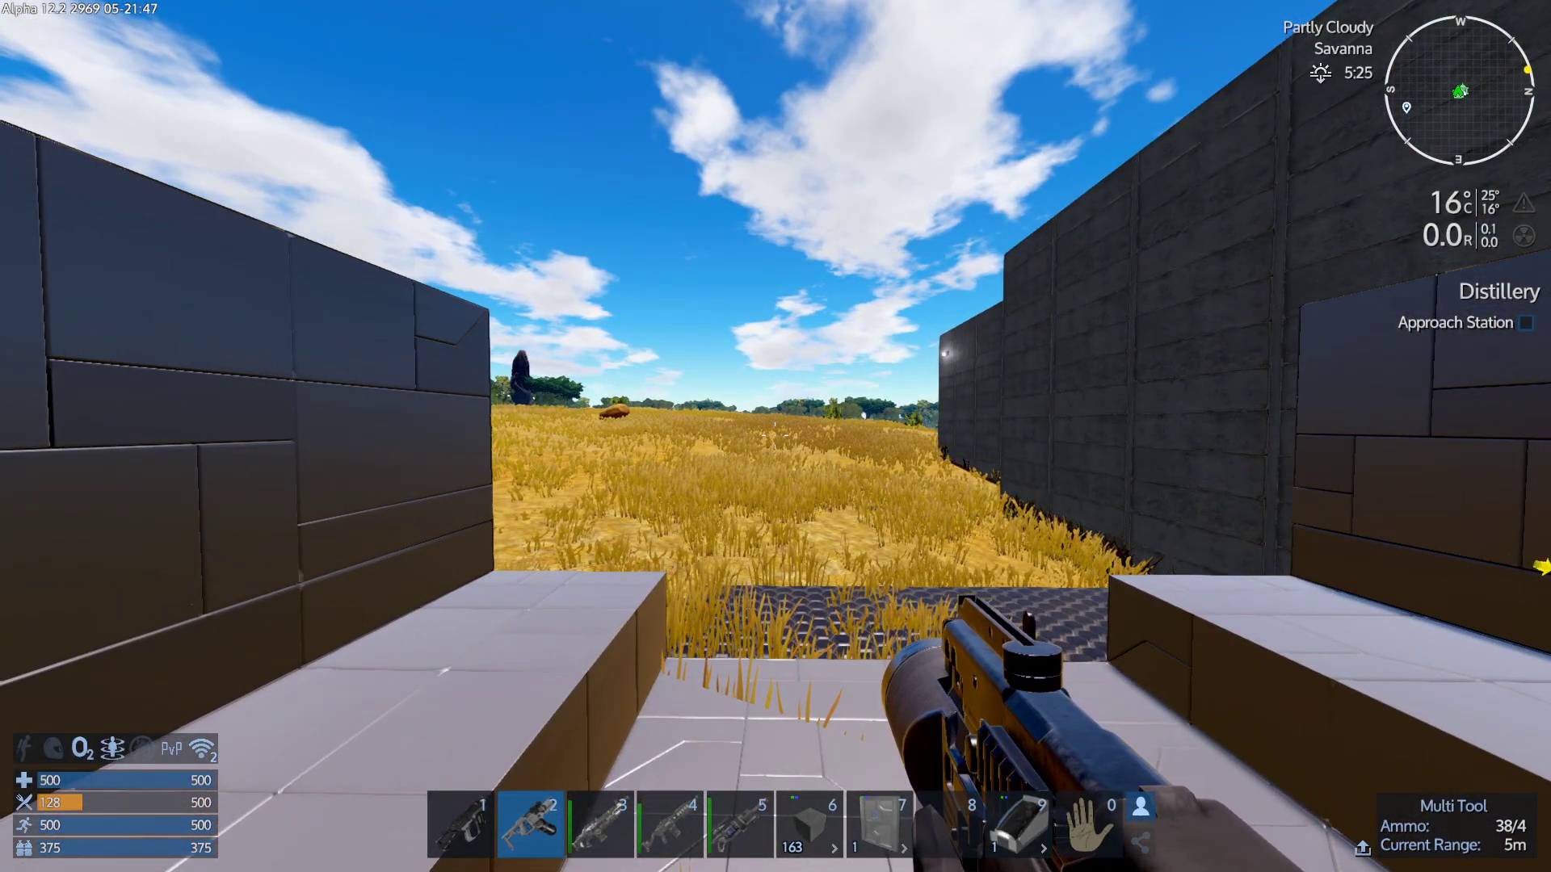
pyautogui.press('8')
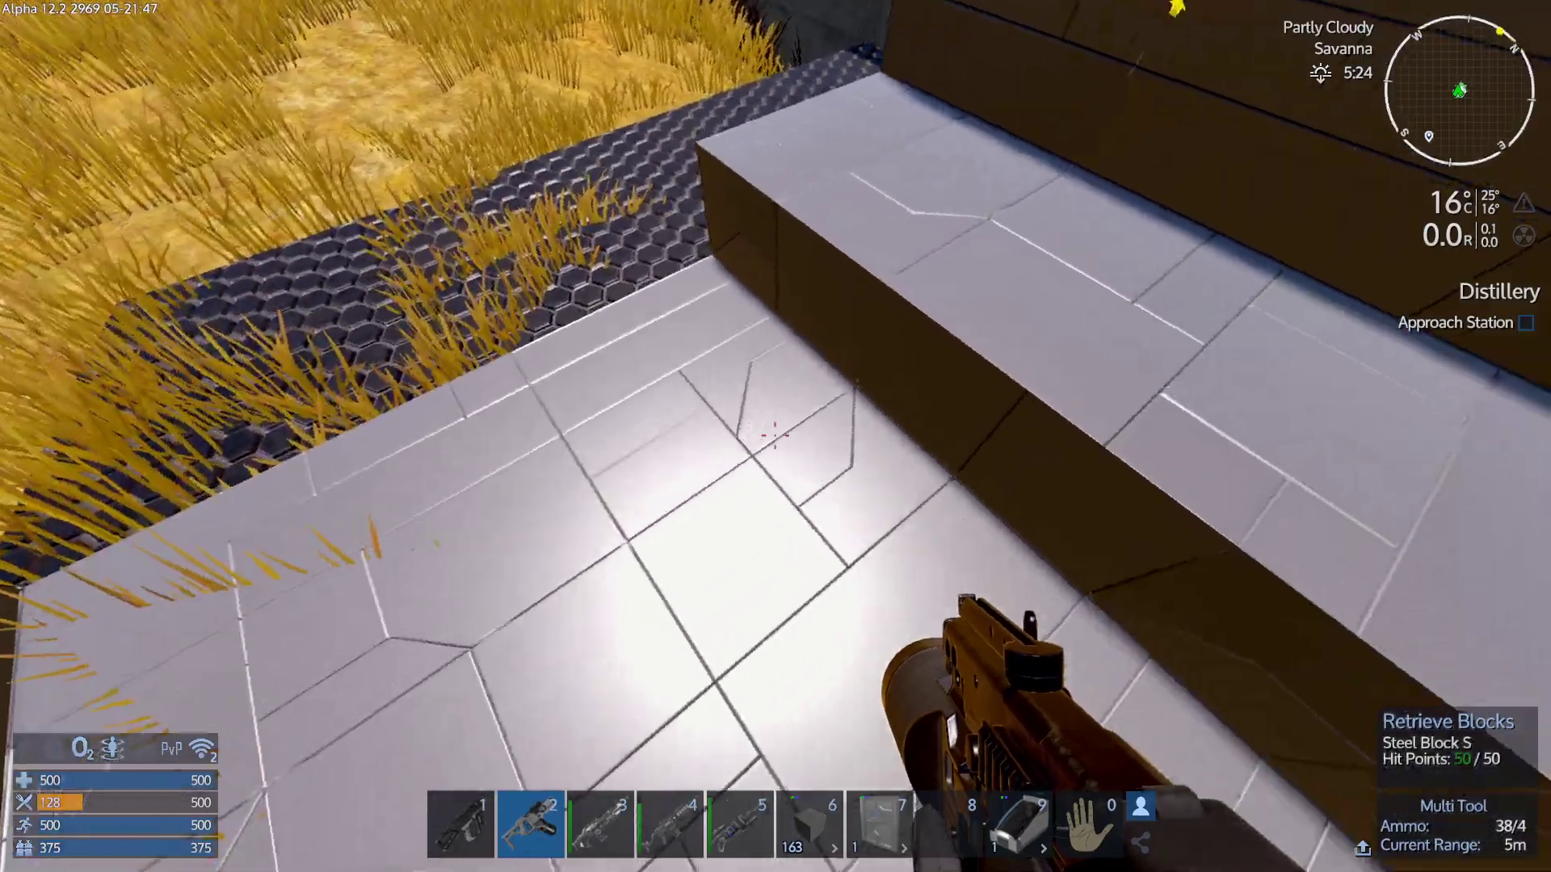
pyautogui.press('9')
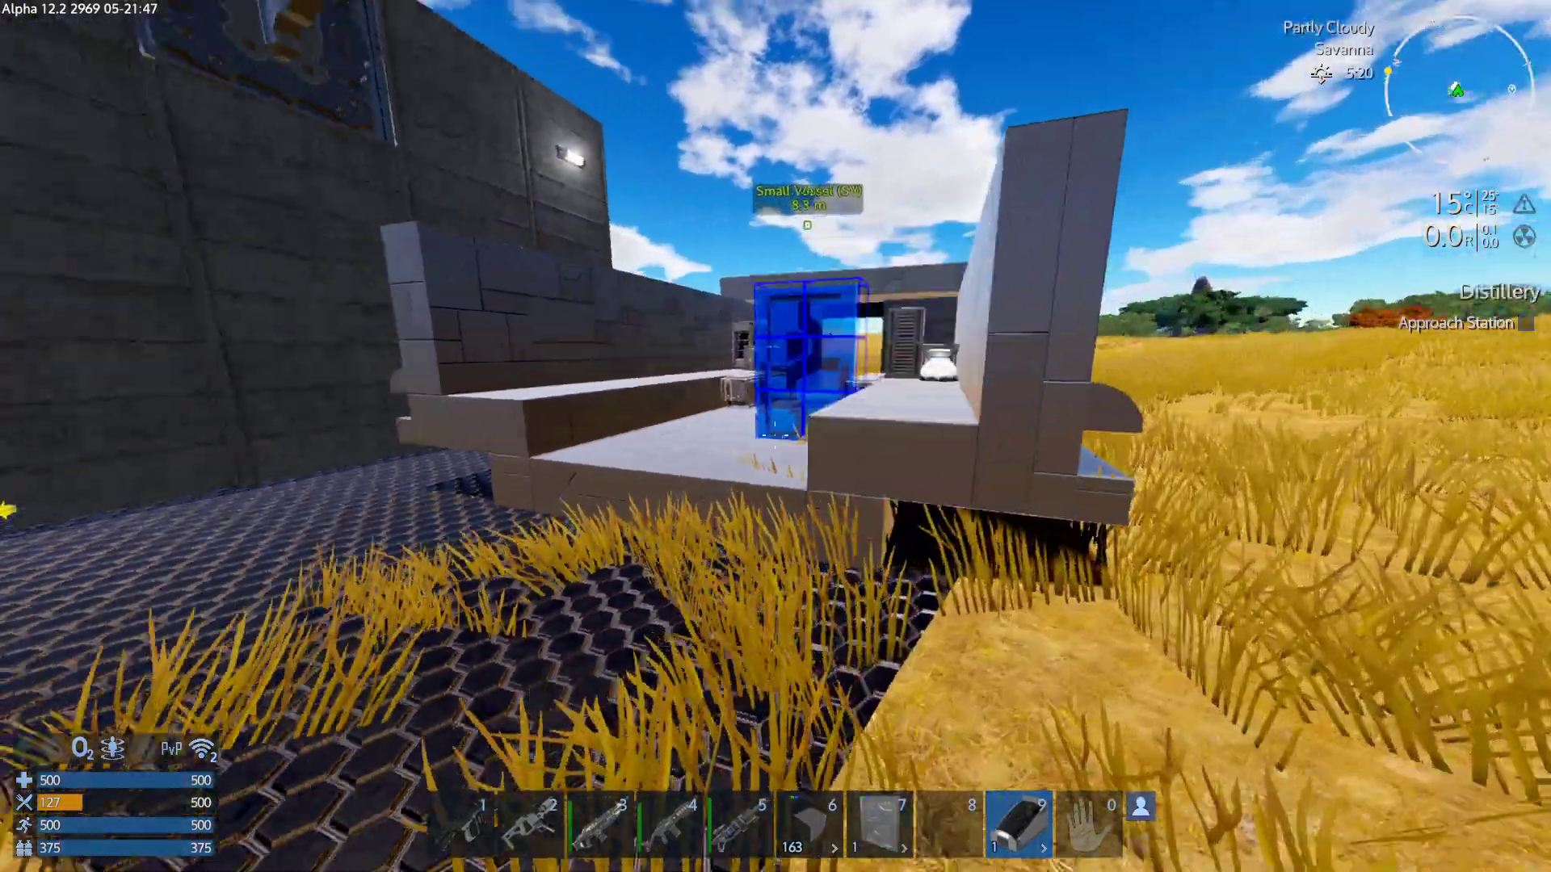
pyautogui.press('9')
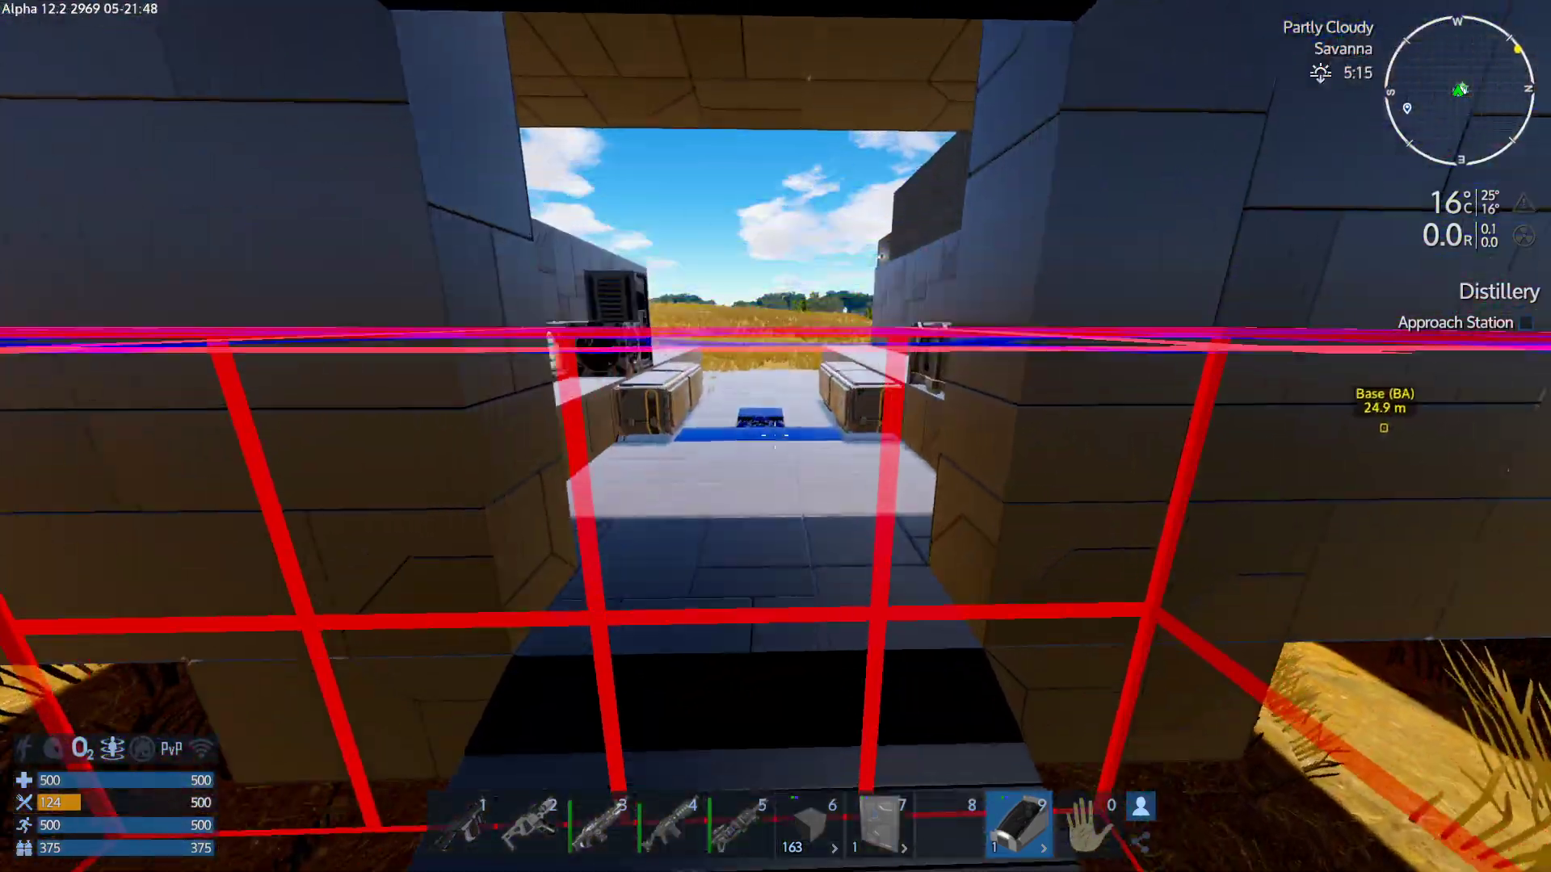
# Retrieve the shutter door from the dock entrance with the Multi Tool.
pyautogui.press('2')
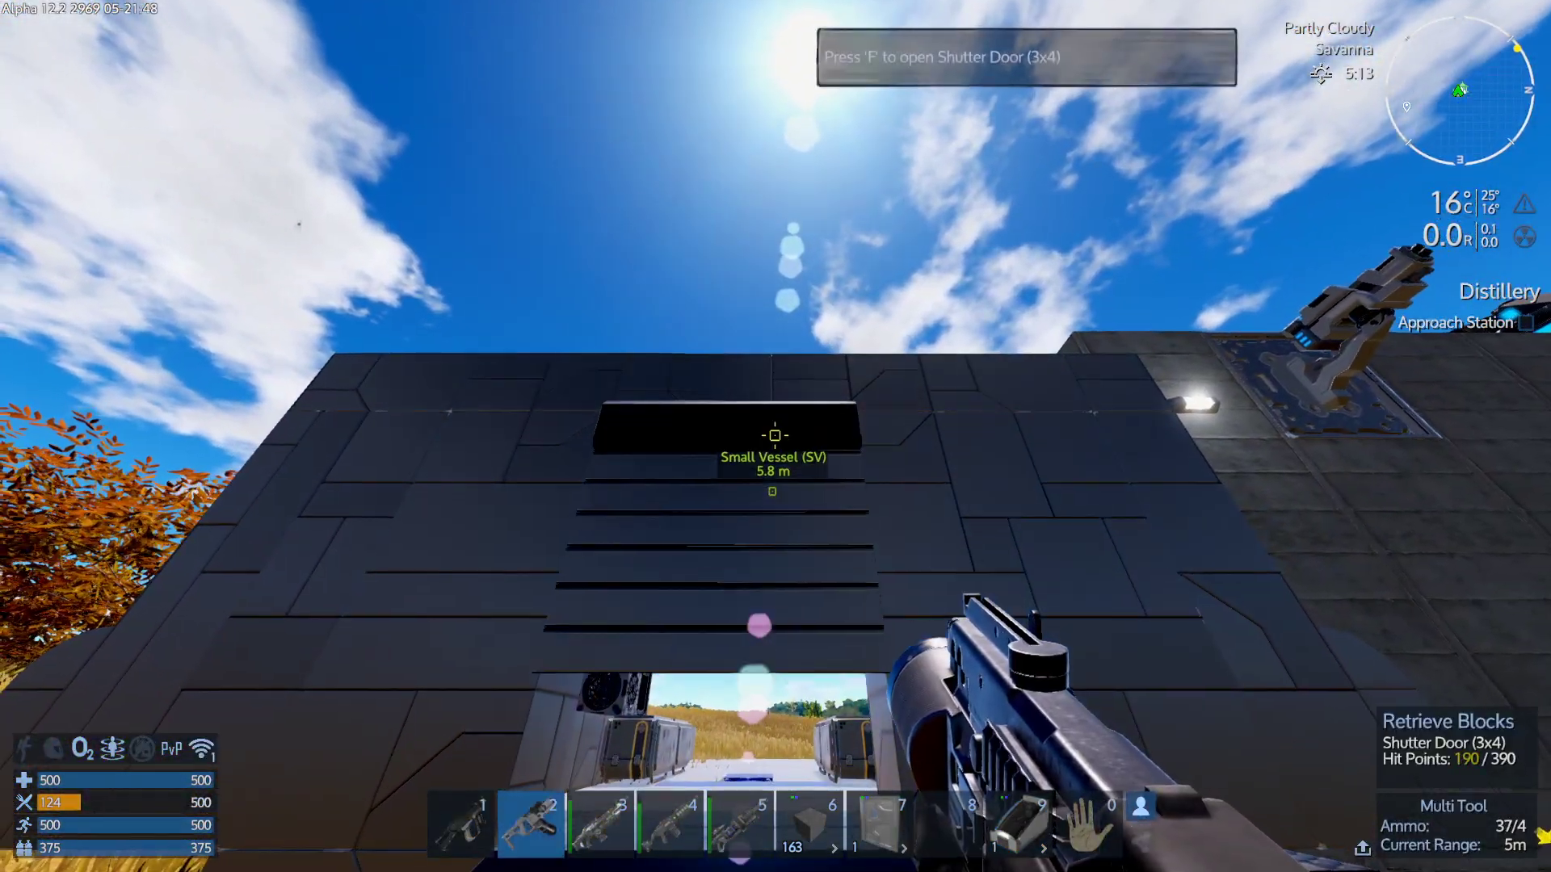
pyautogui.click(774, 434)
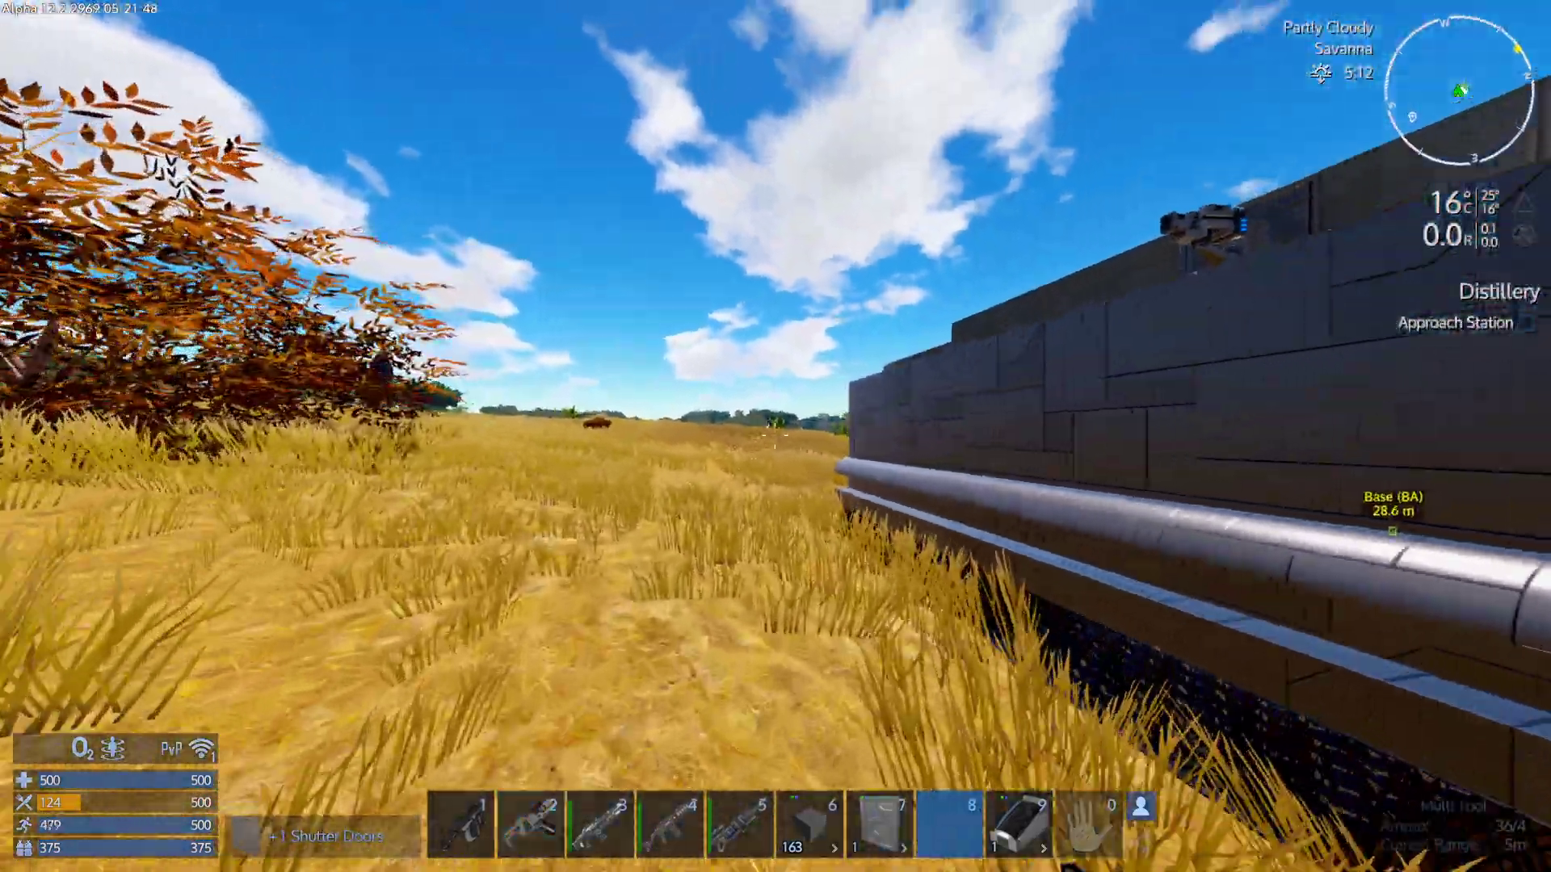
pyautogui.press('8')
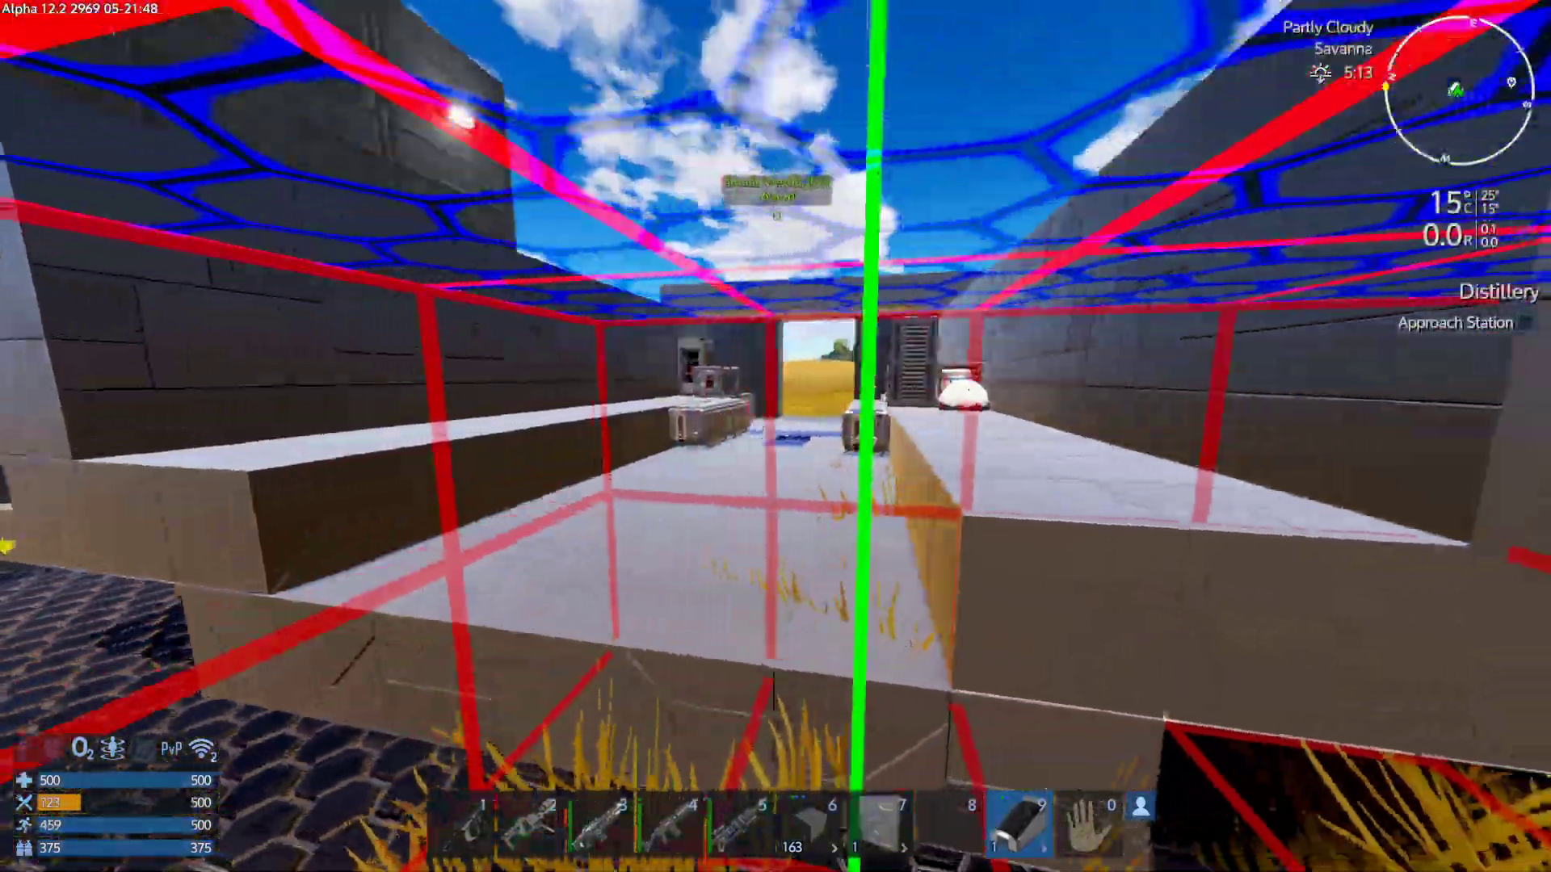
# Rotate the slot 9 large part's ghost and move it to the vessel's front, then ready slot 6 blocks.
pyautogui.press('9')
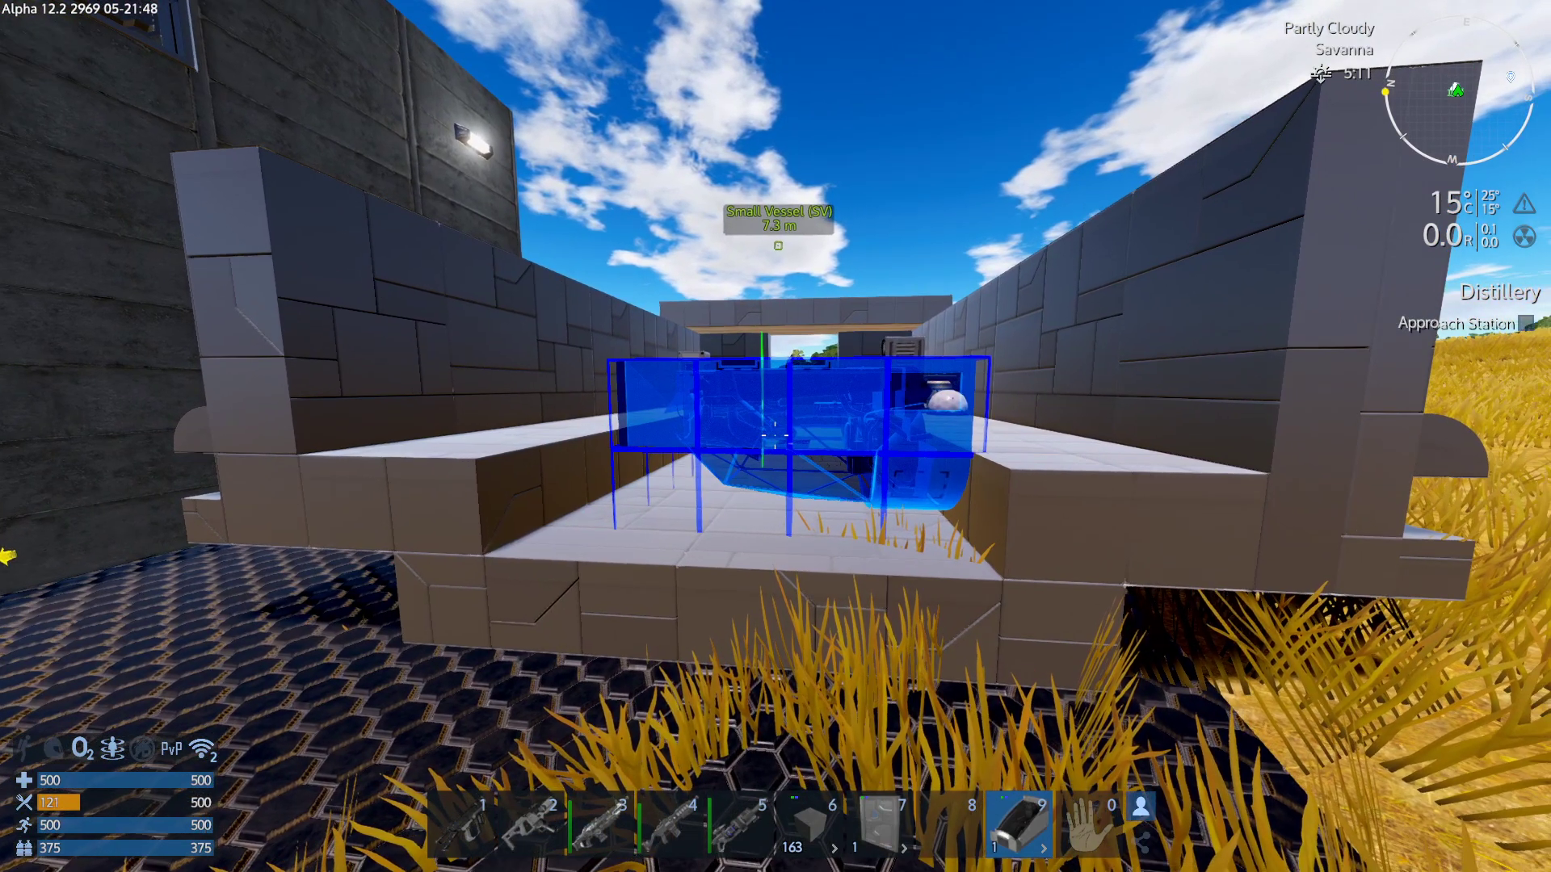
pyautogui.press('Insert')
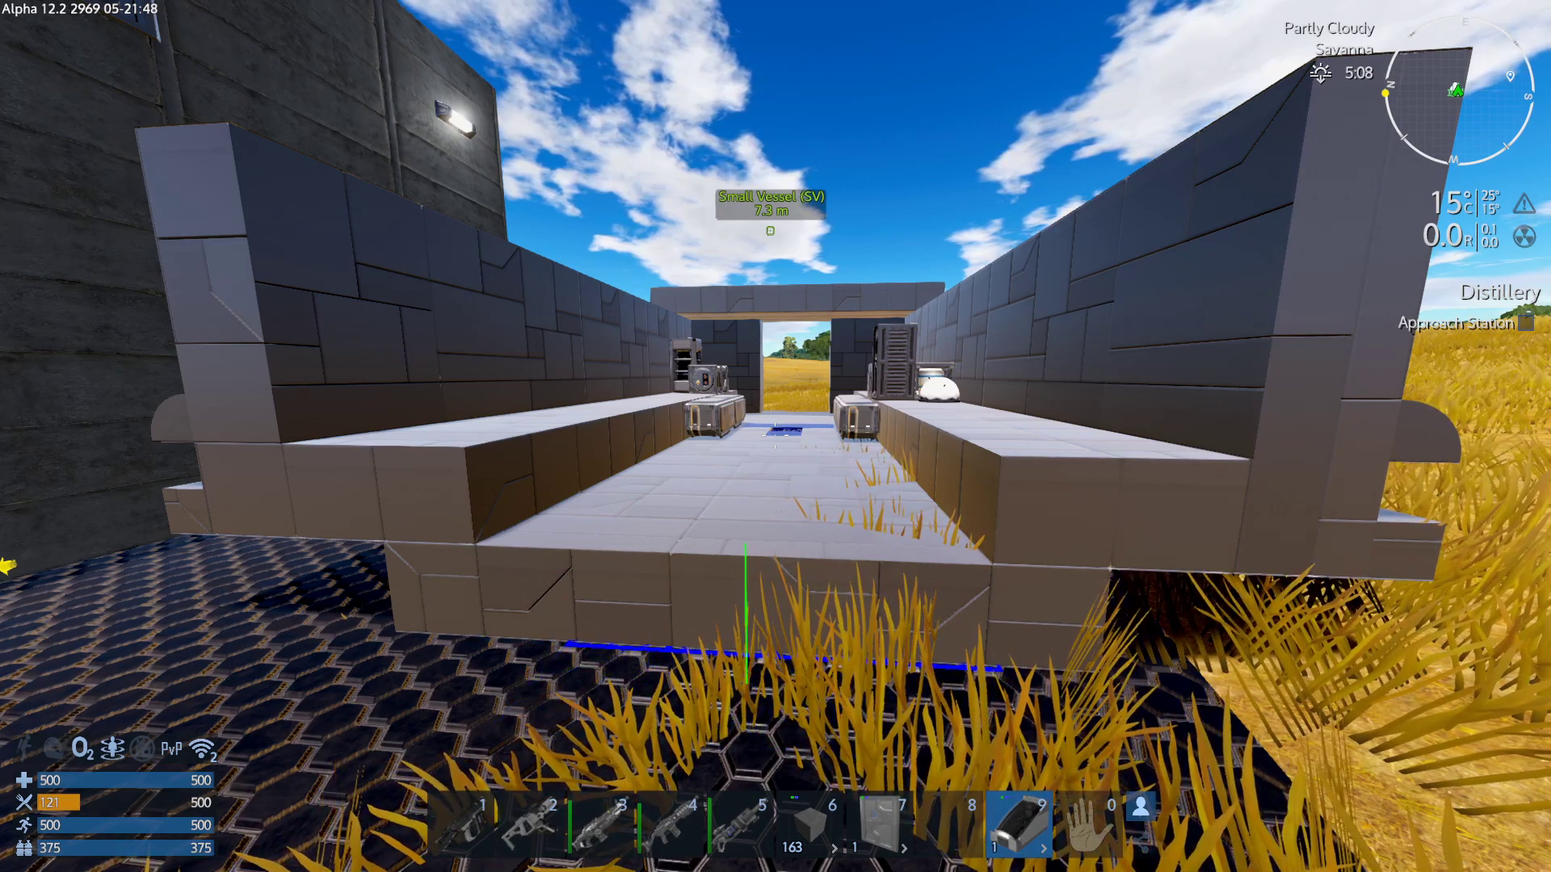
pyautogui.press('w')
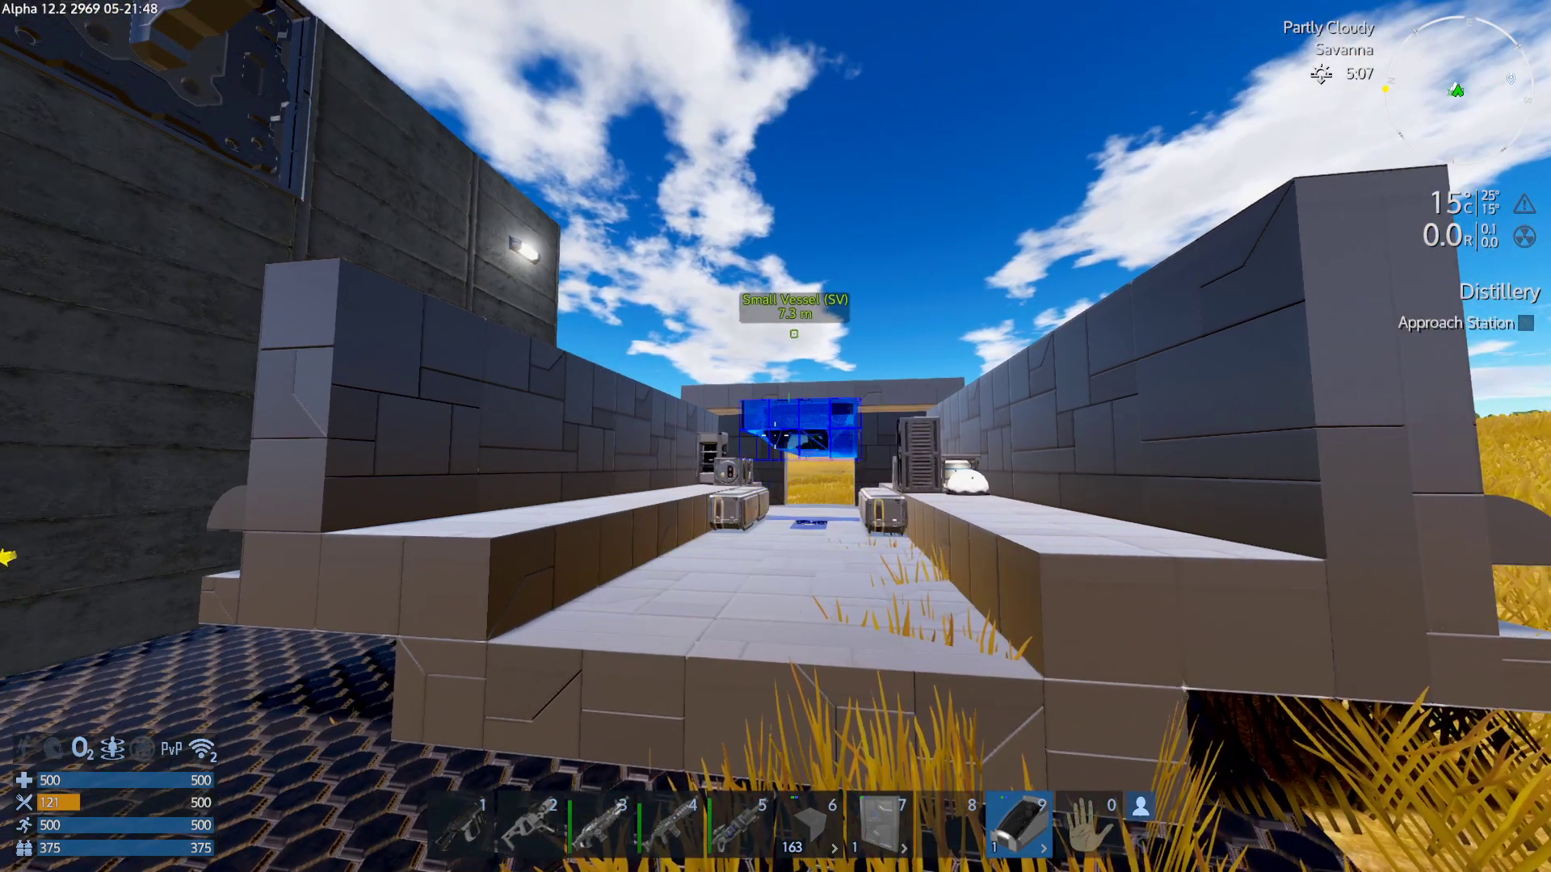
pyautogui.press('w')
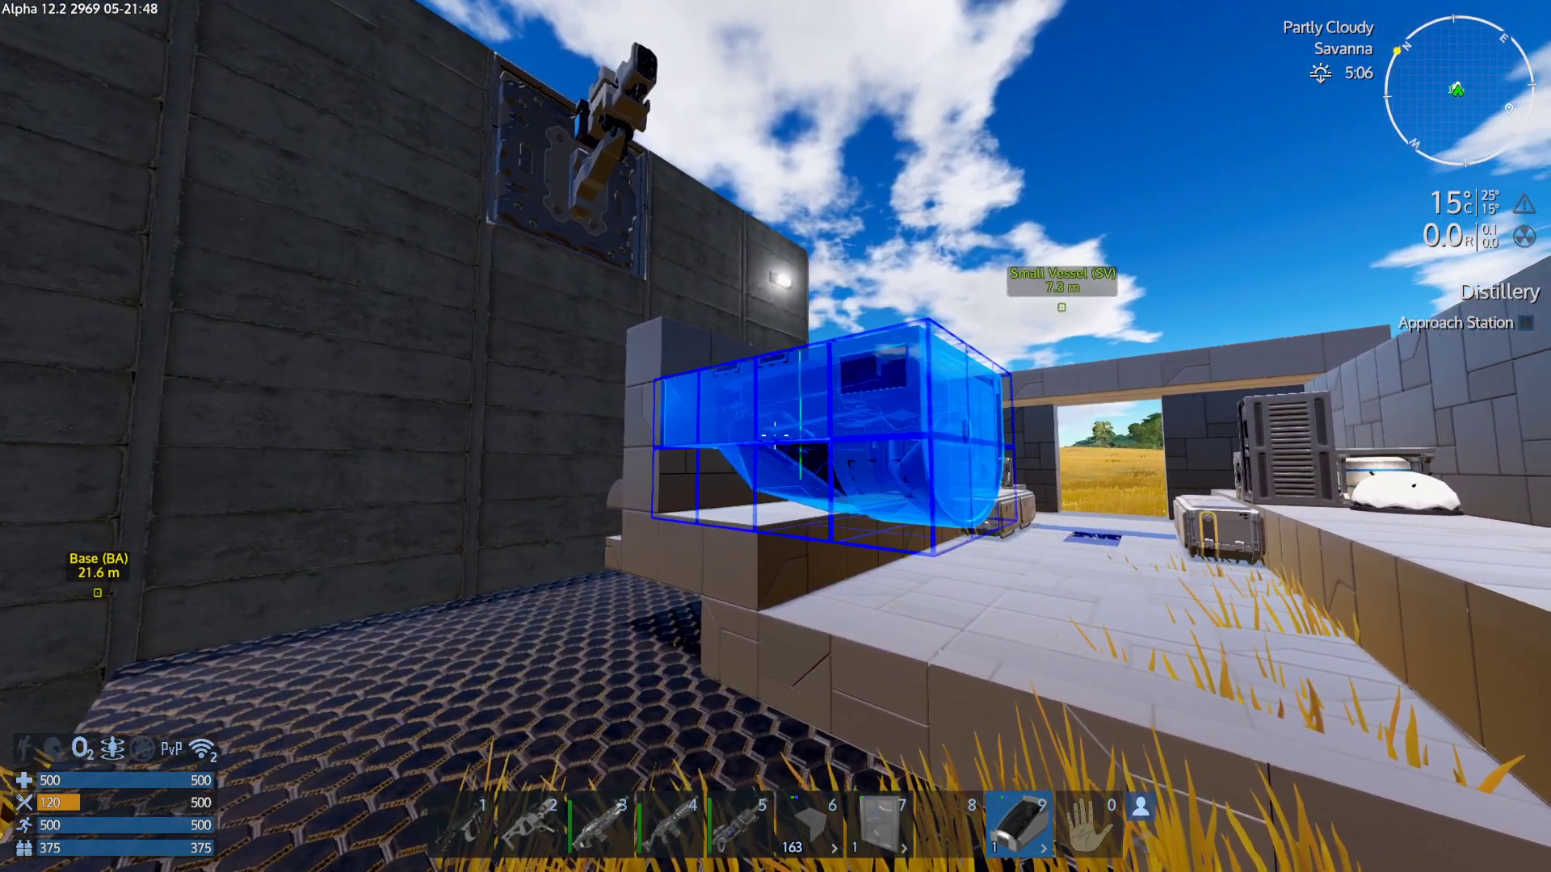
pyautogui.press('w')
pyautogui.press('2')
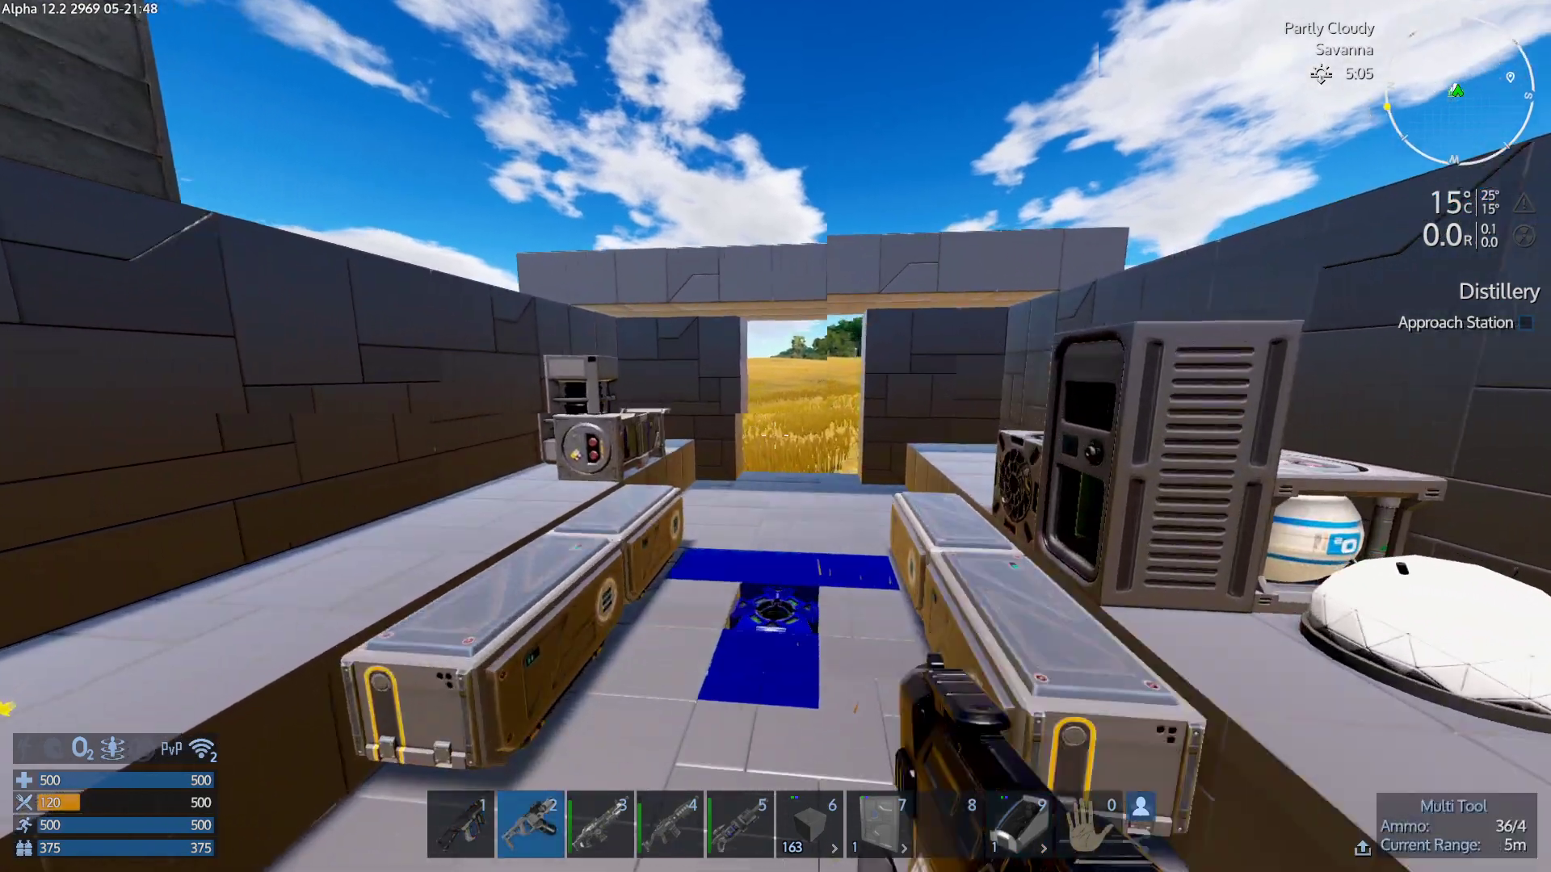
pyautogui.press('6')
pyautogui.press('w')
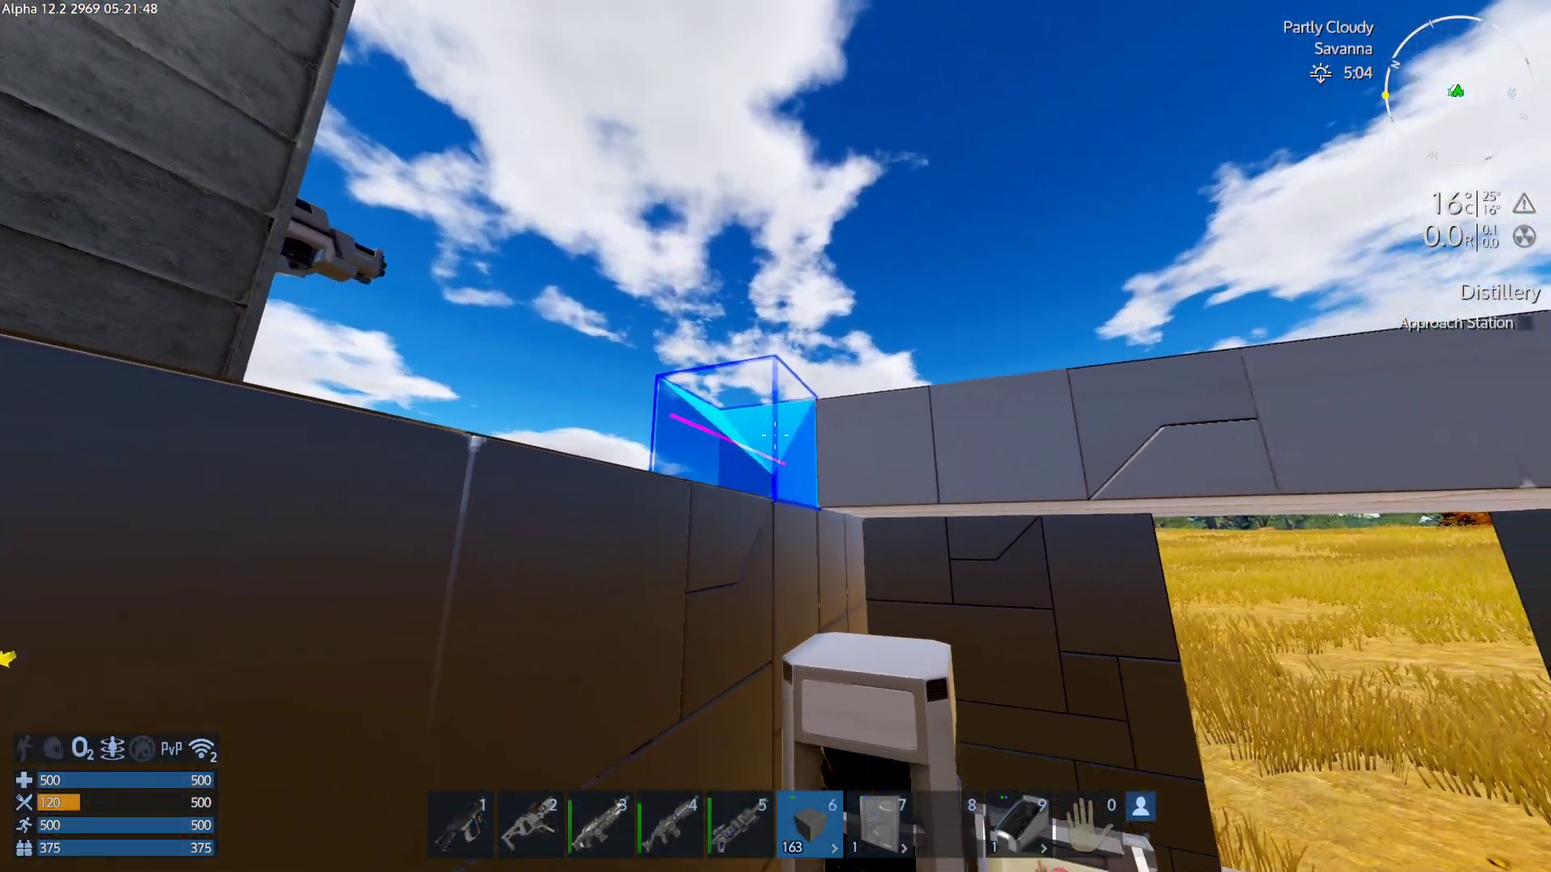
pyautogui.rightClick(776, 436)
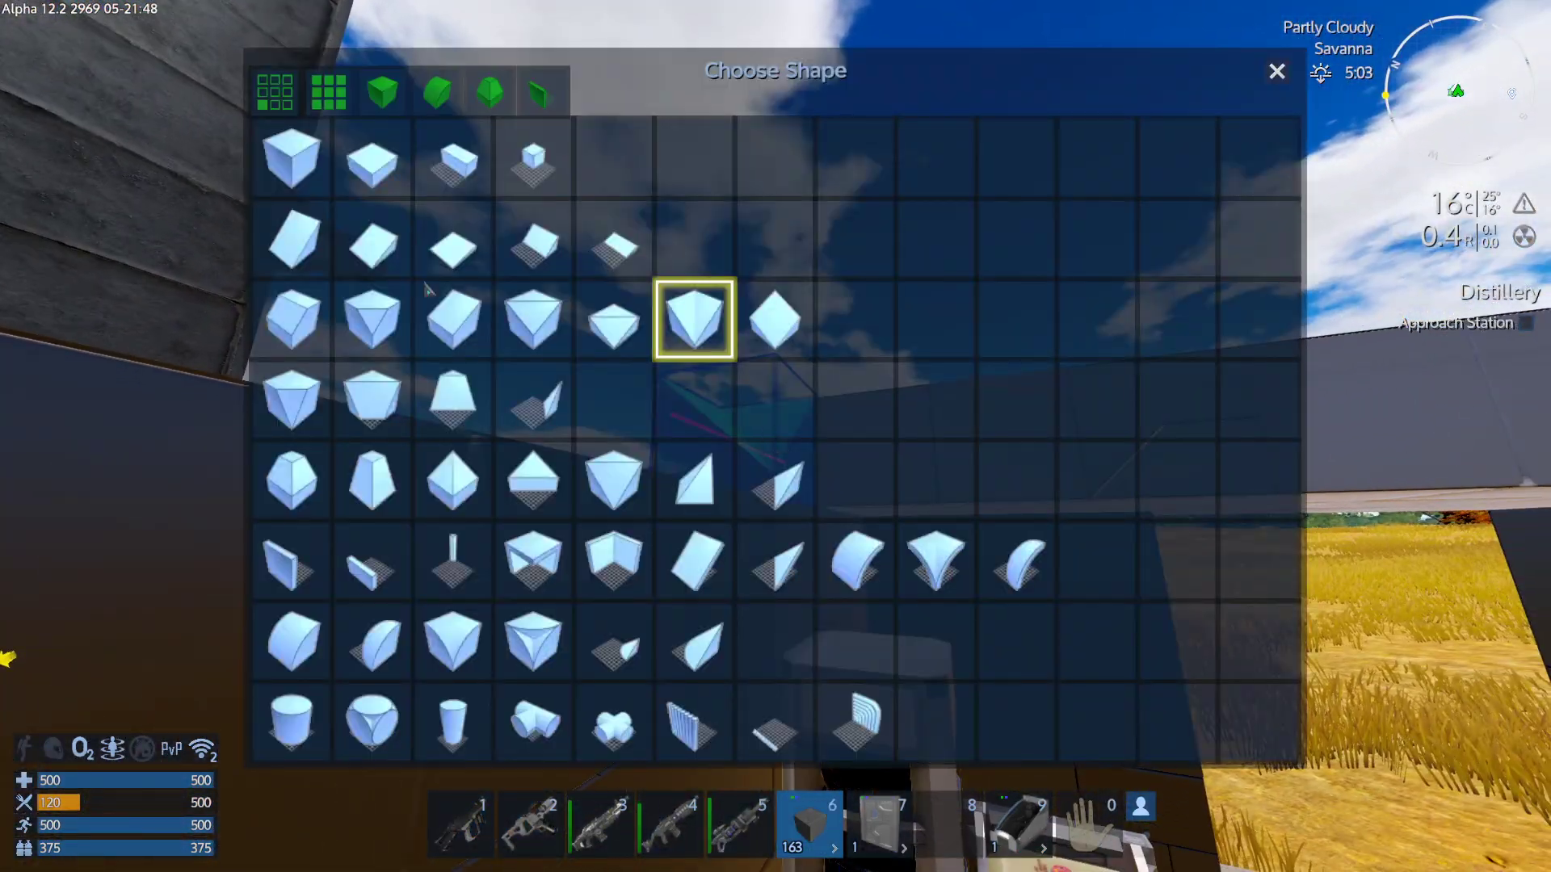
pyautogui.click(291, 157)
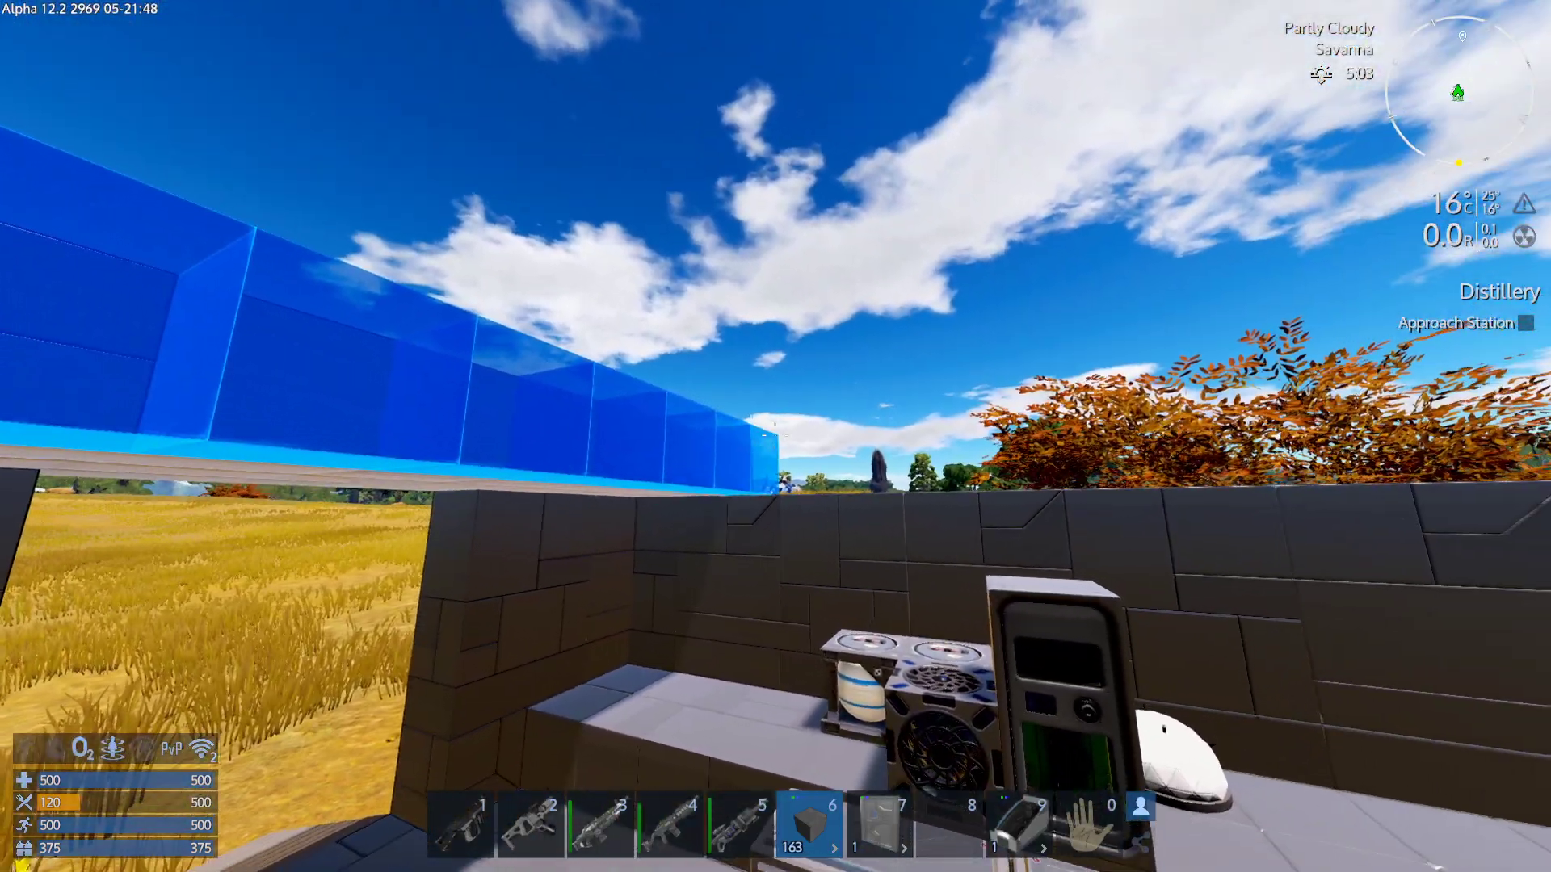
pyautogui.press('w')
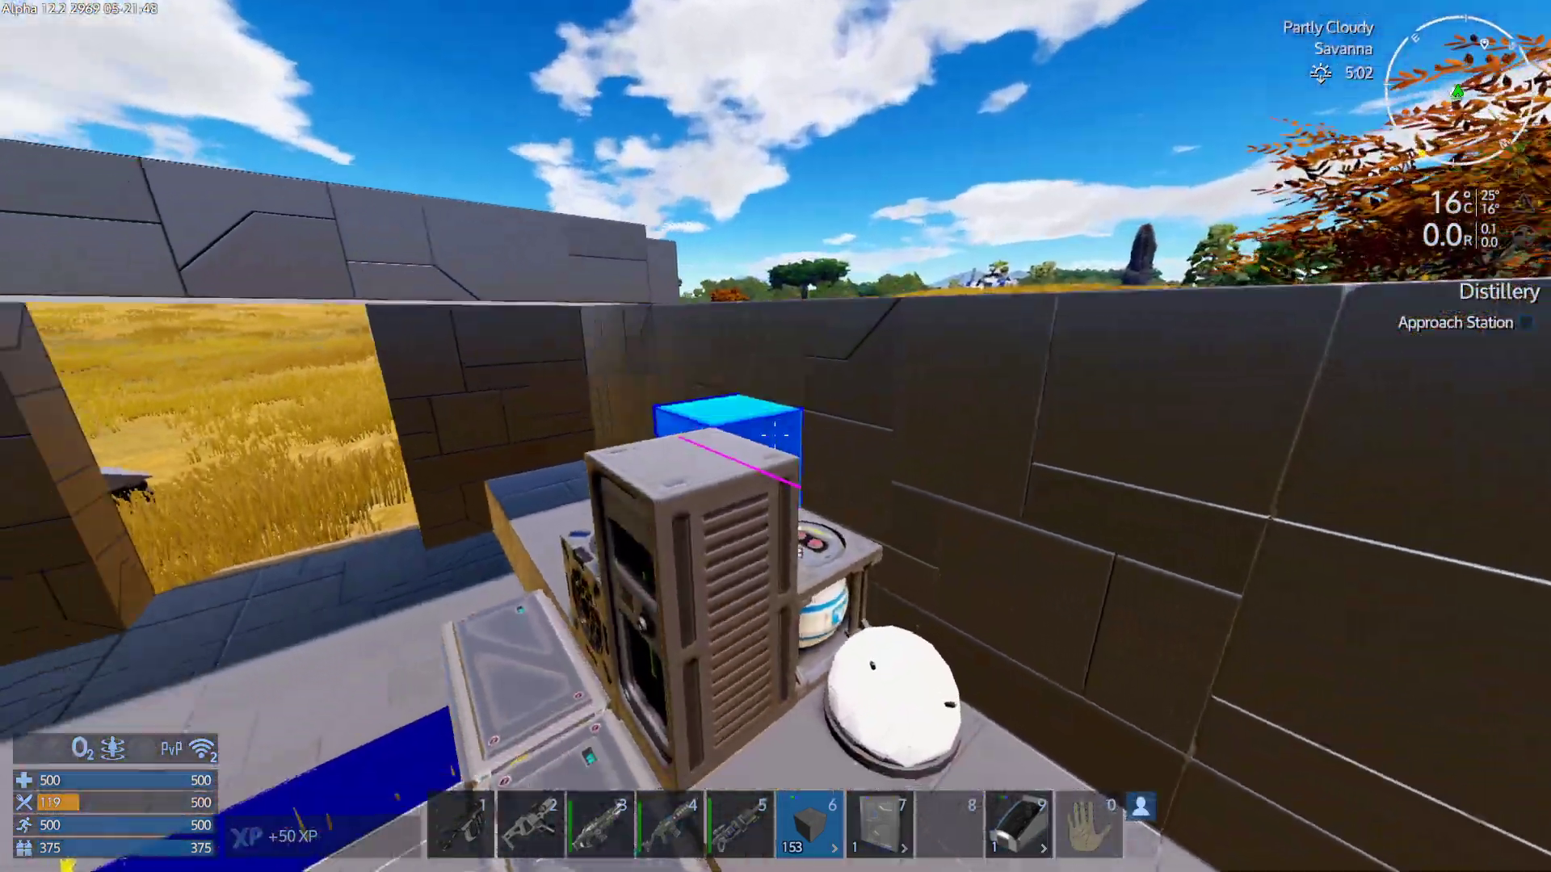
pyautogui.press('w')
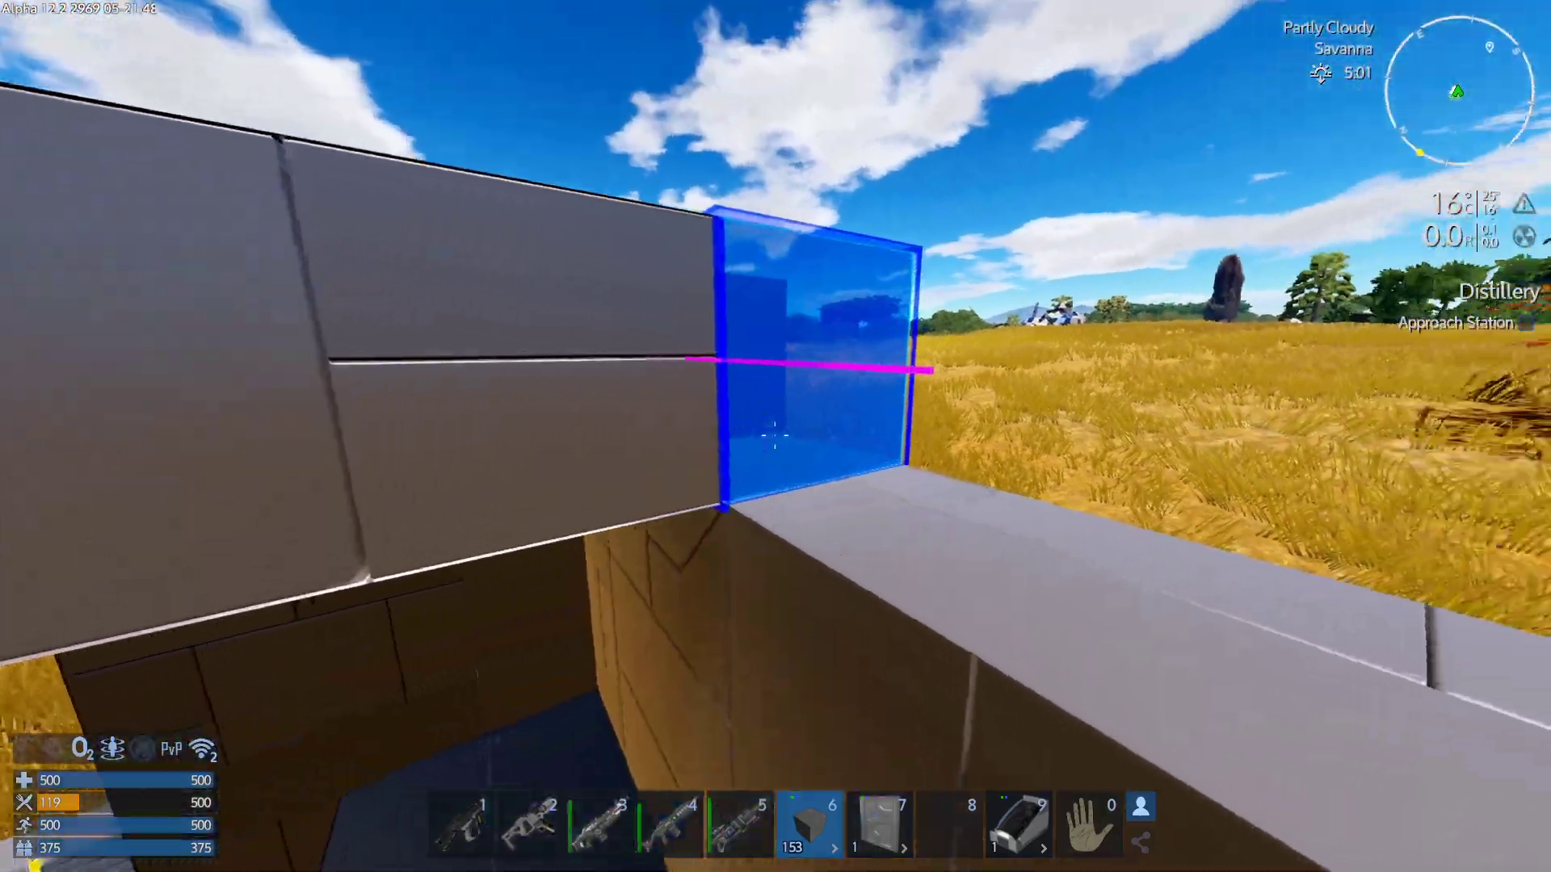
pyautogui.press('w')
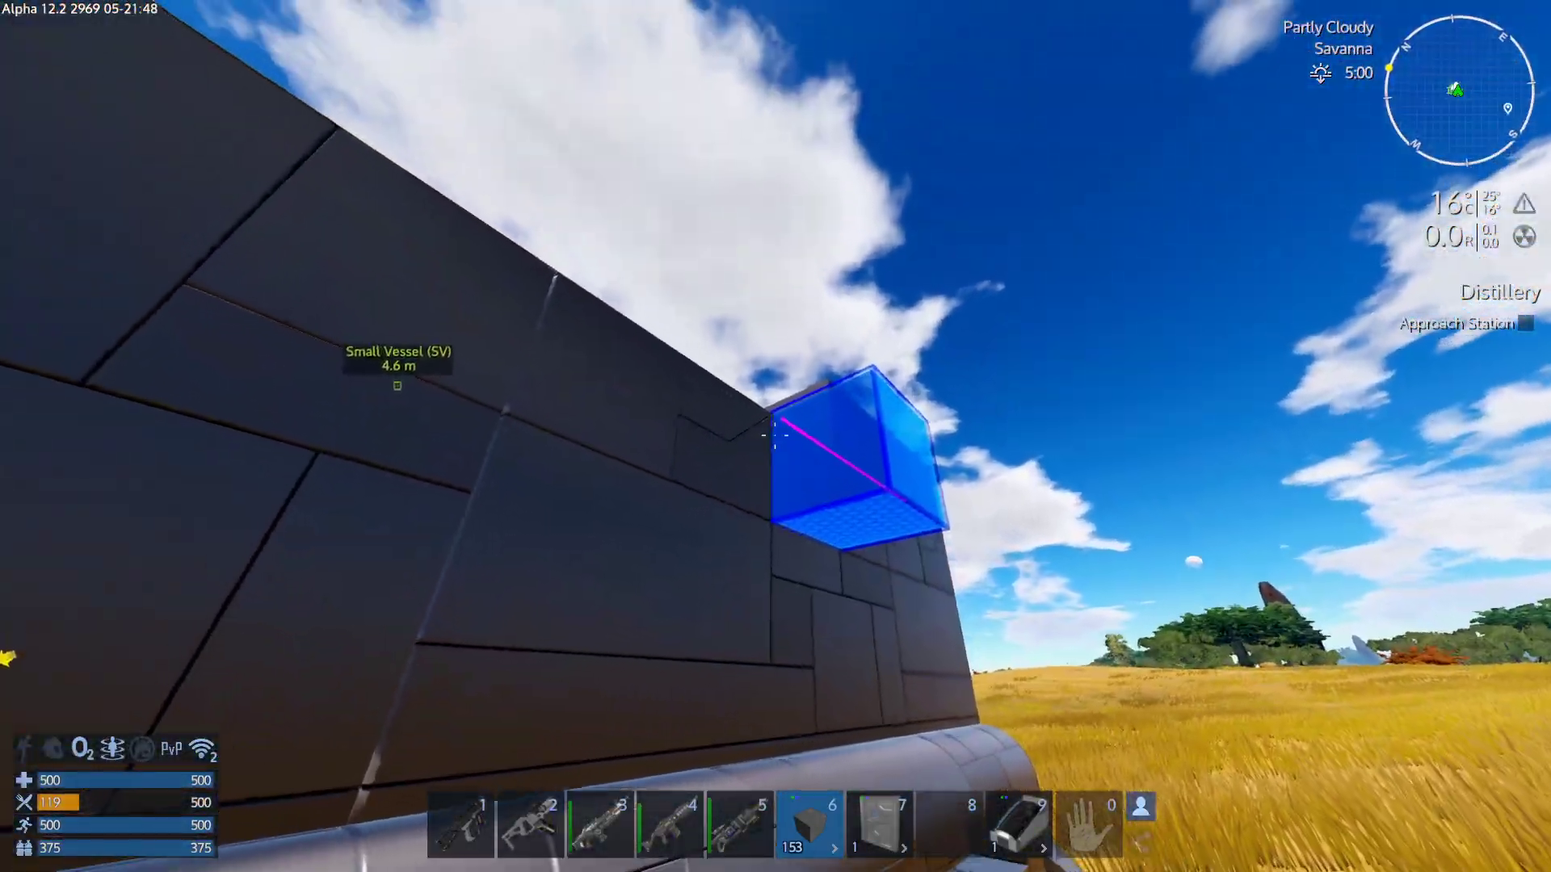
pyautogui.press('w')
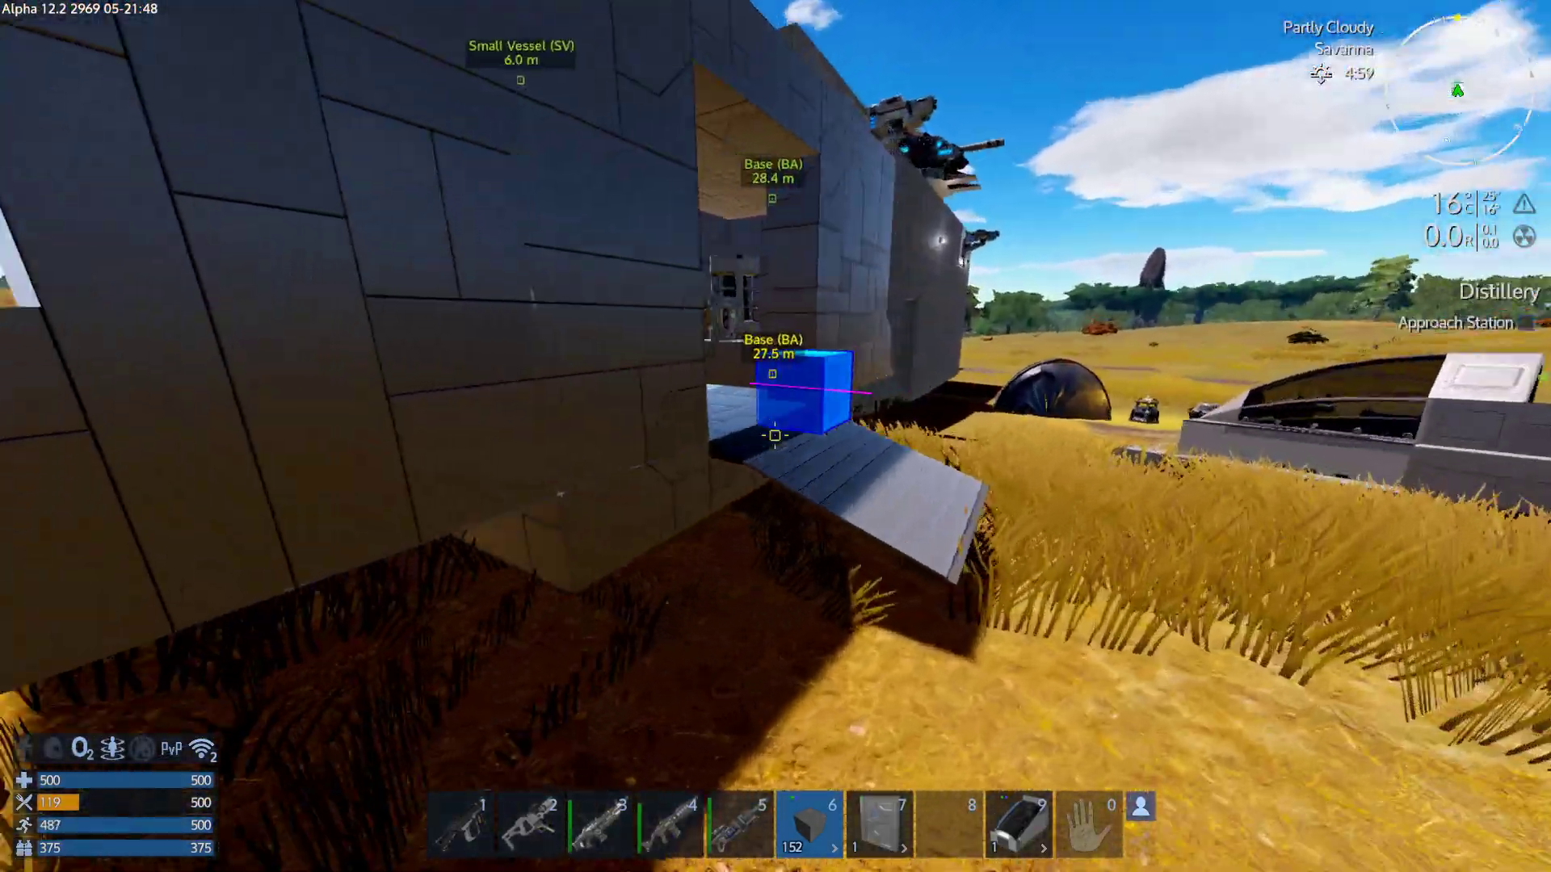
pyautogui.press('w')
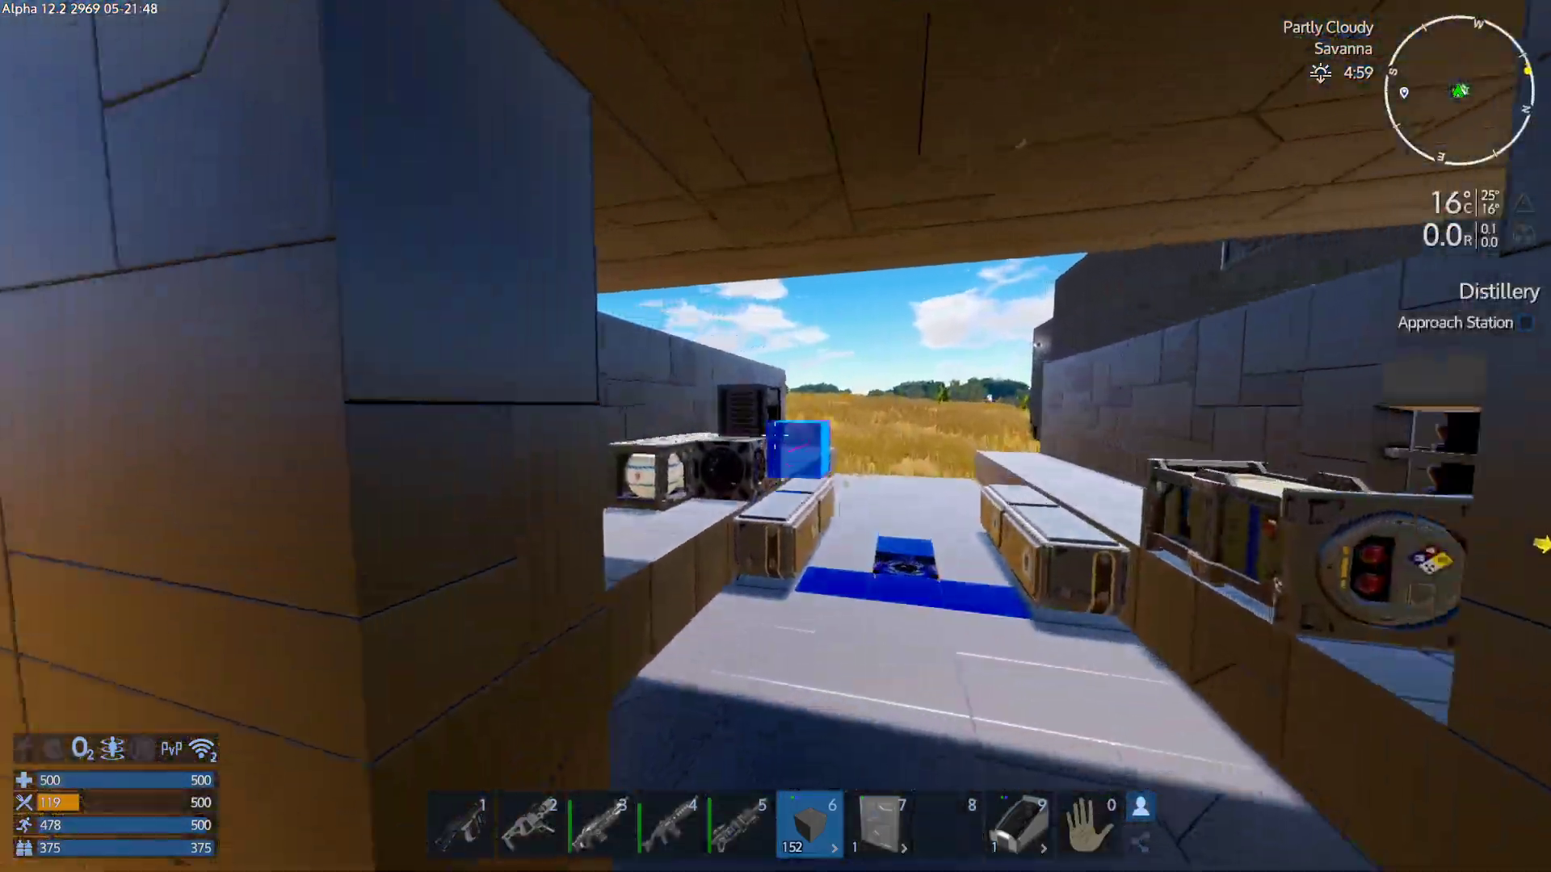
pyautogui.press('space')
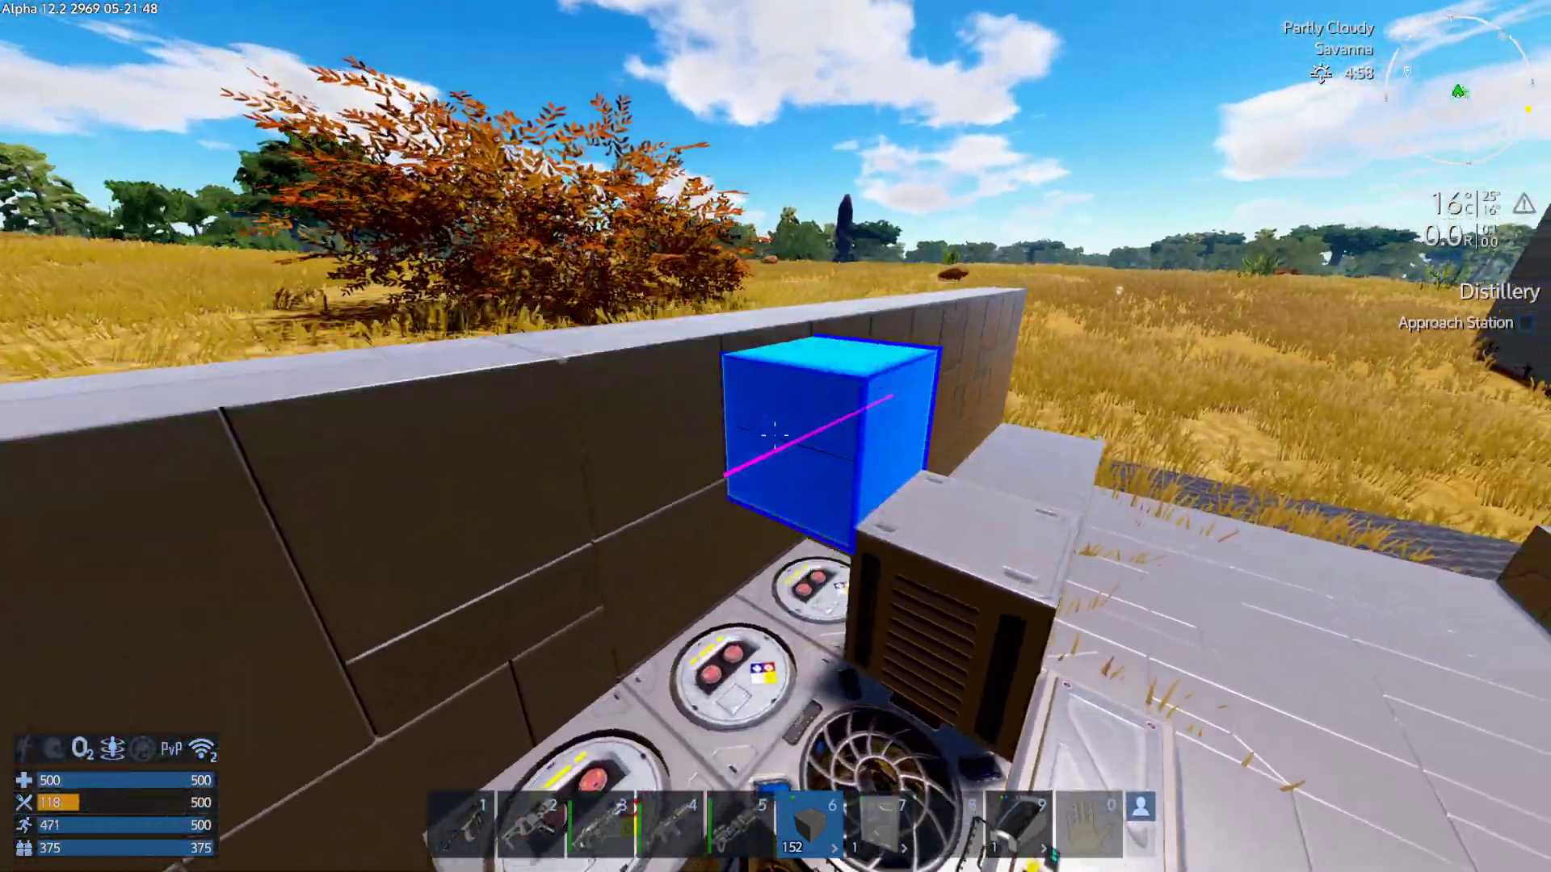
pyautogui.press('w')
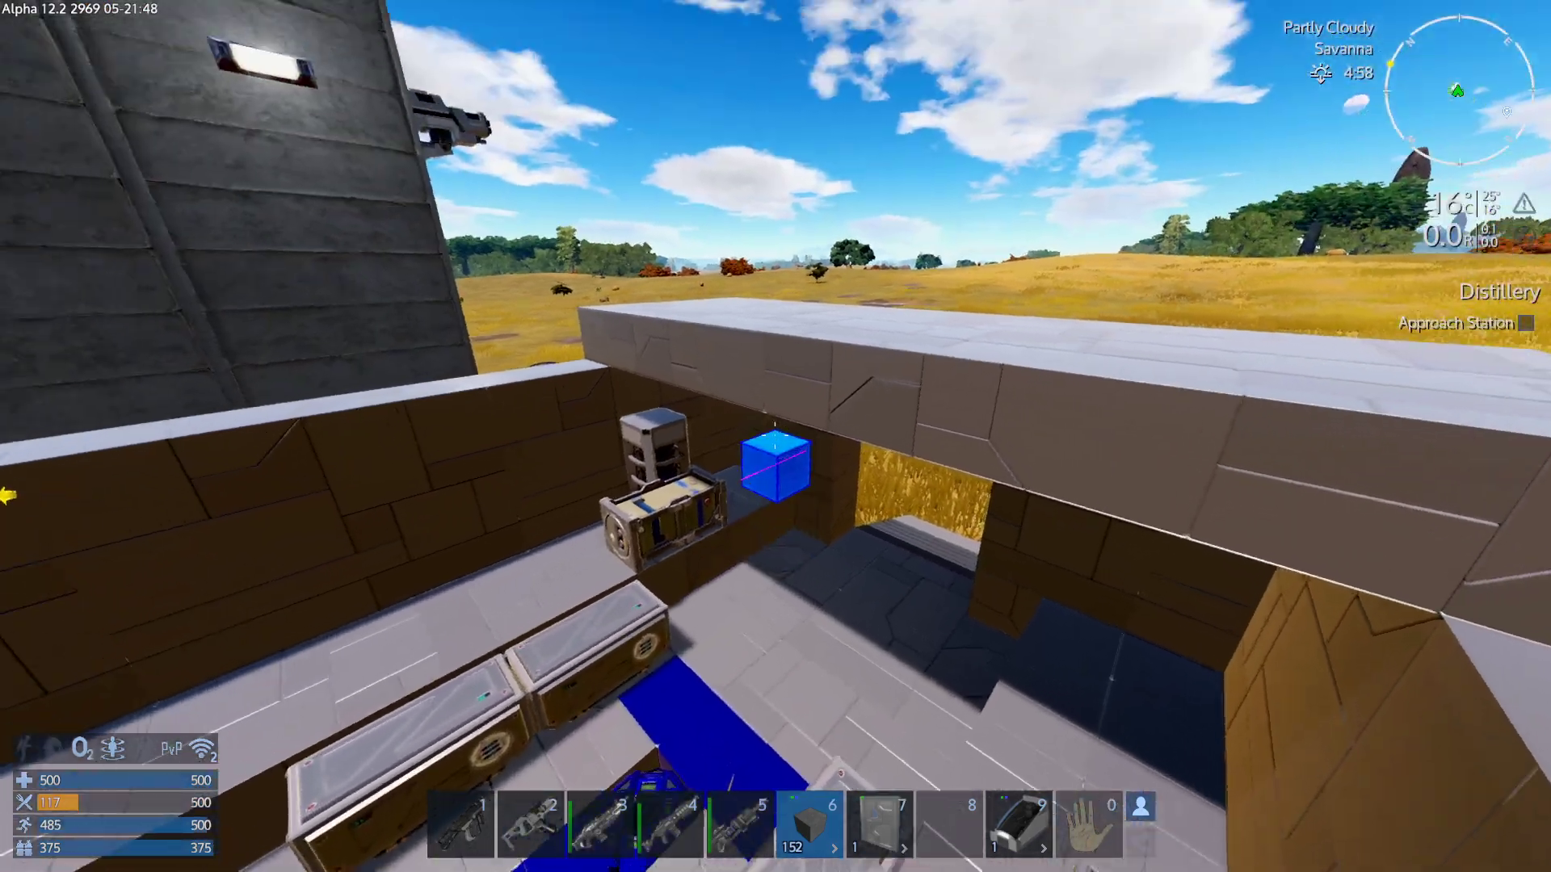
pyautogui.press('a')
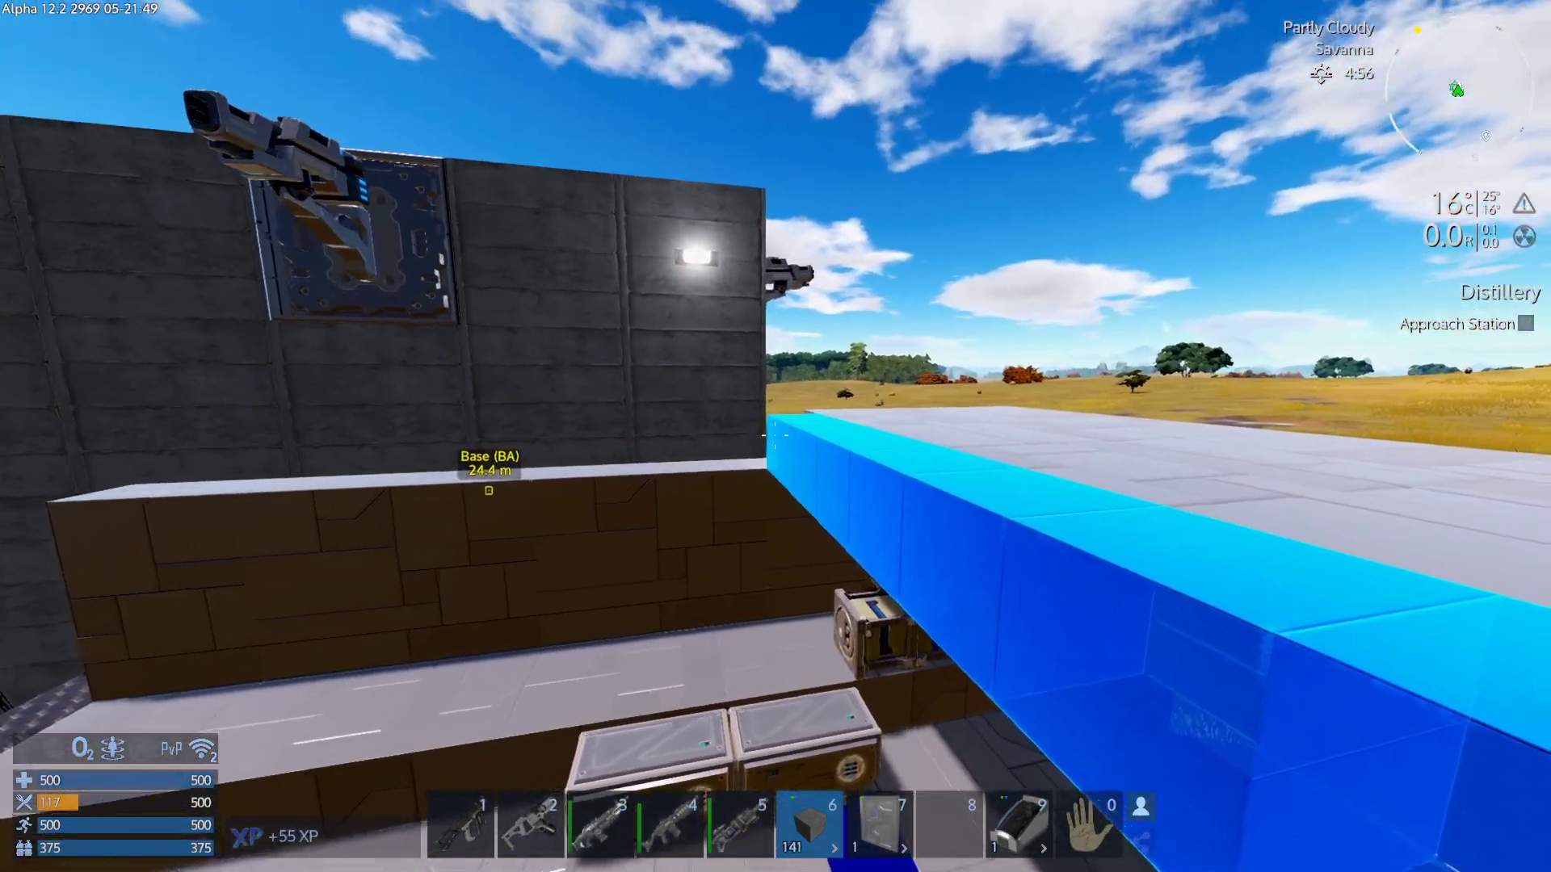
# Lay several long rows of slot 6 blocks across the vessel's roof.
pyautogui.click(775, 436)
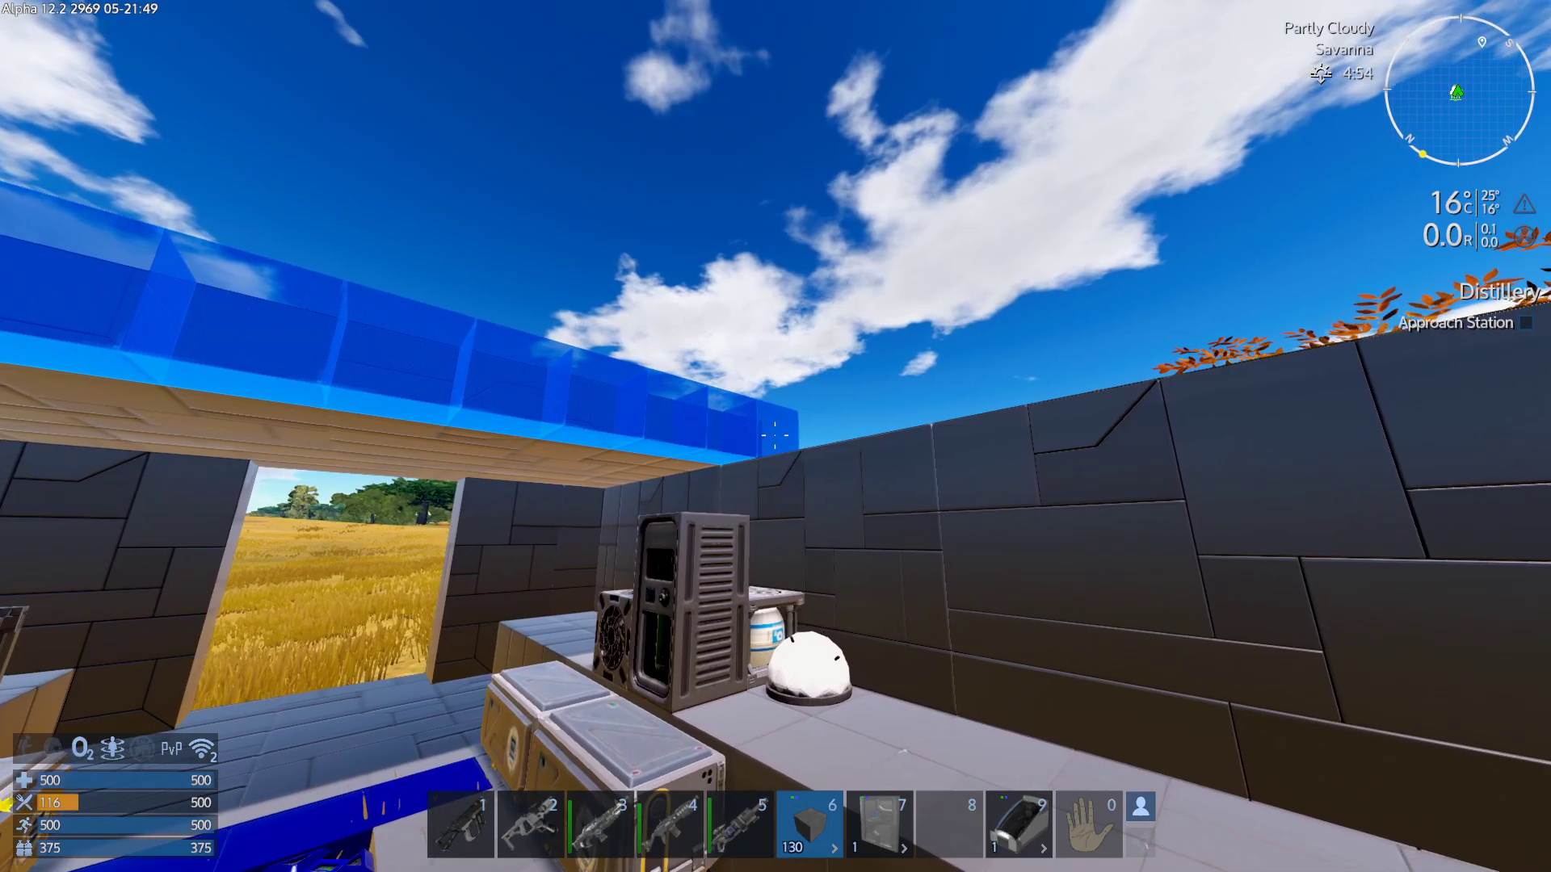
pyautogui.click(775, 437)
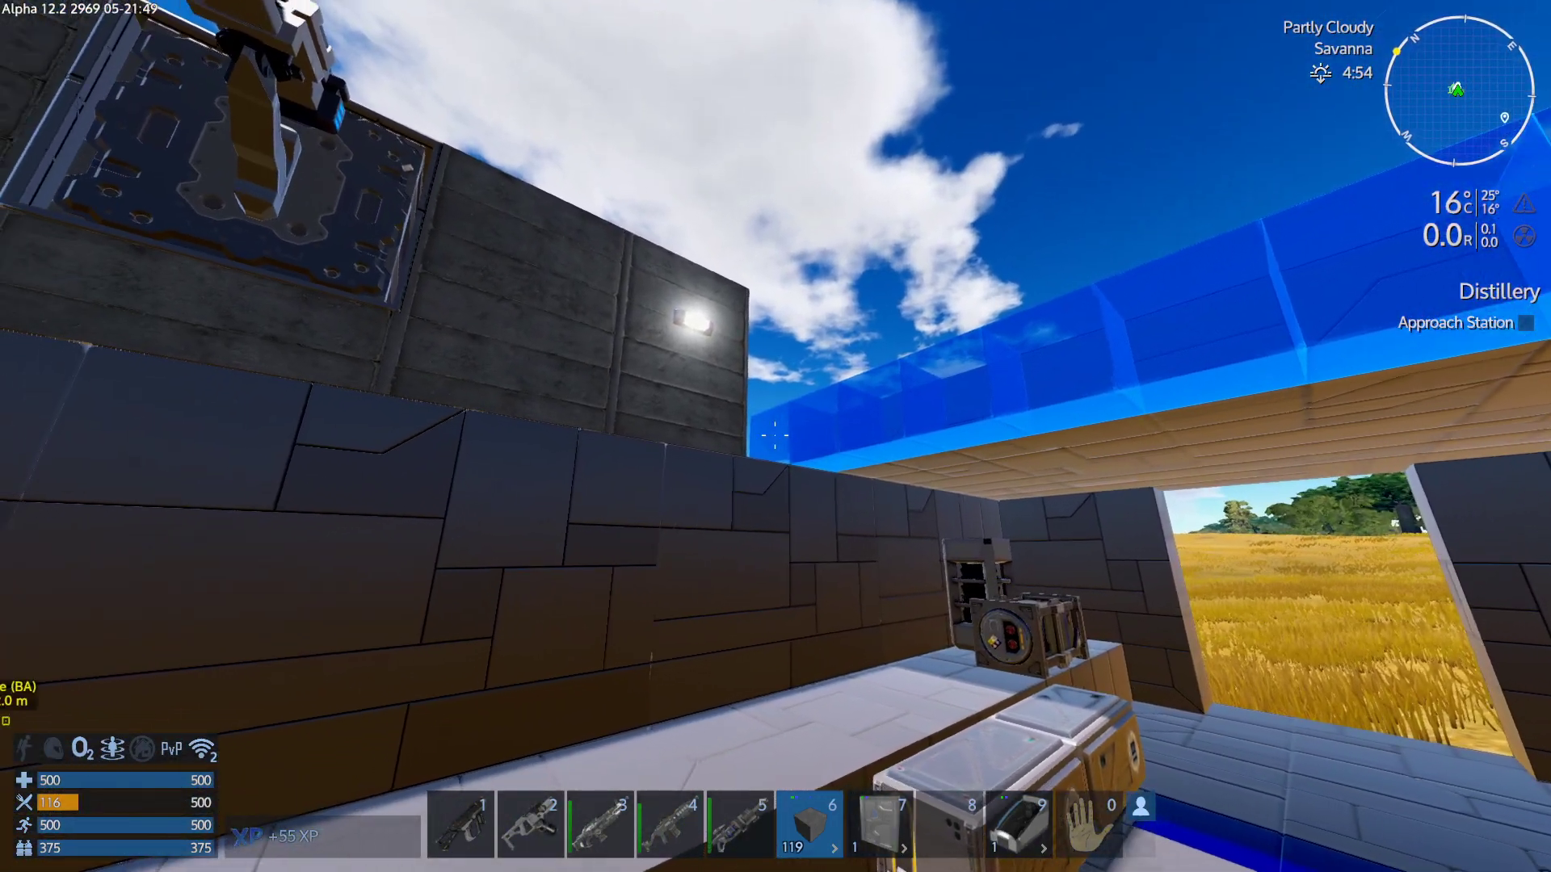
pyautogui.moveTo(776, 436); pyautogui.dragTo(775, 436)
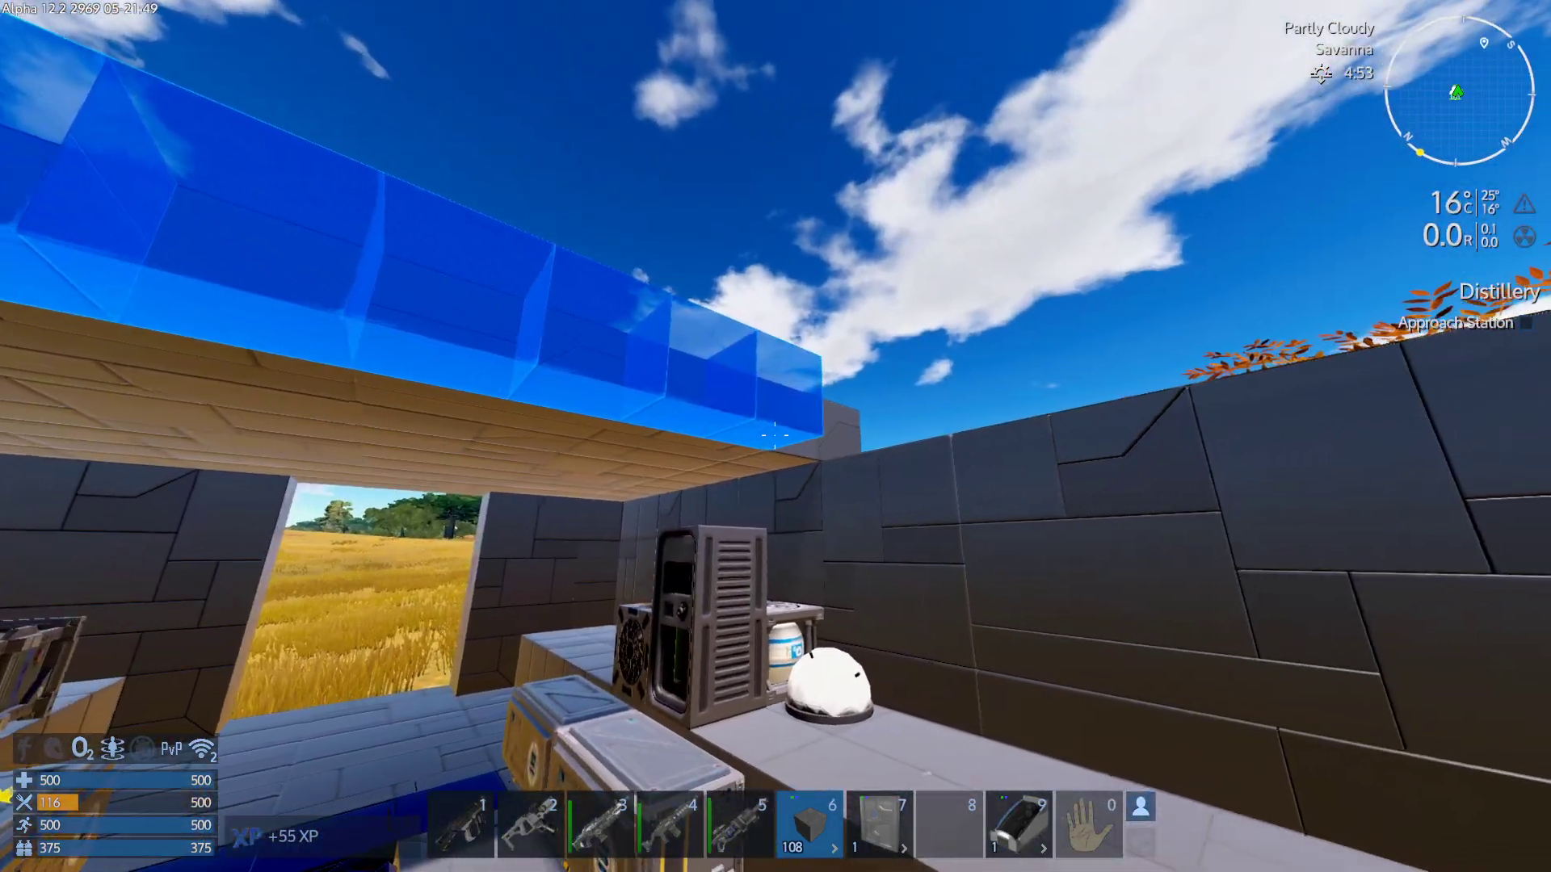
pyautogui.click(775, 436)
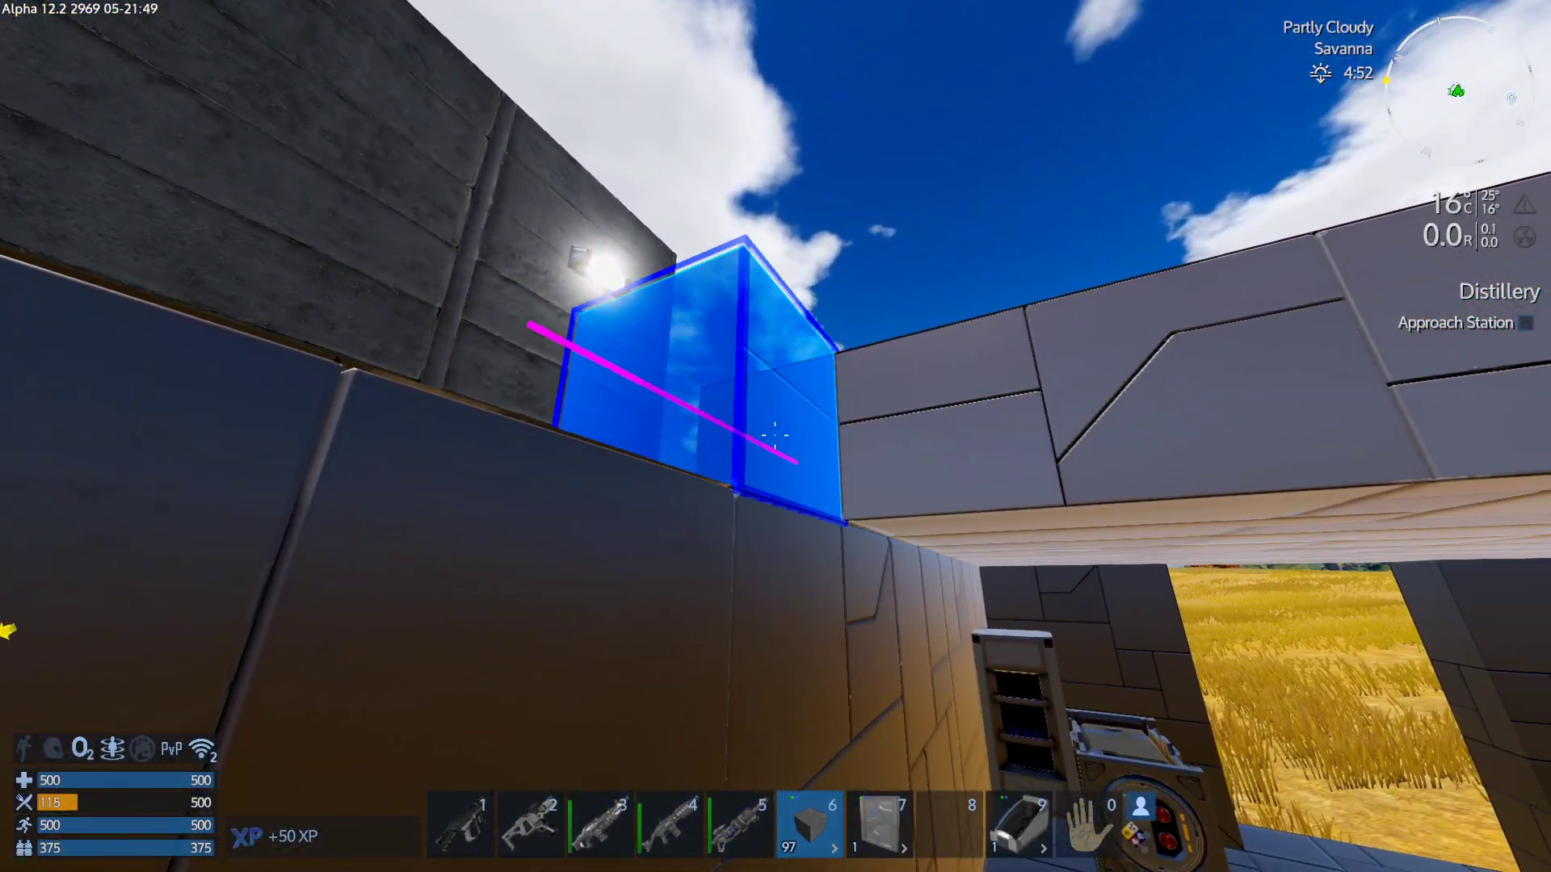
pyautogui.moveTo(776, 436); pyautogui.dragTo(775, 436)
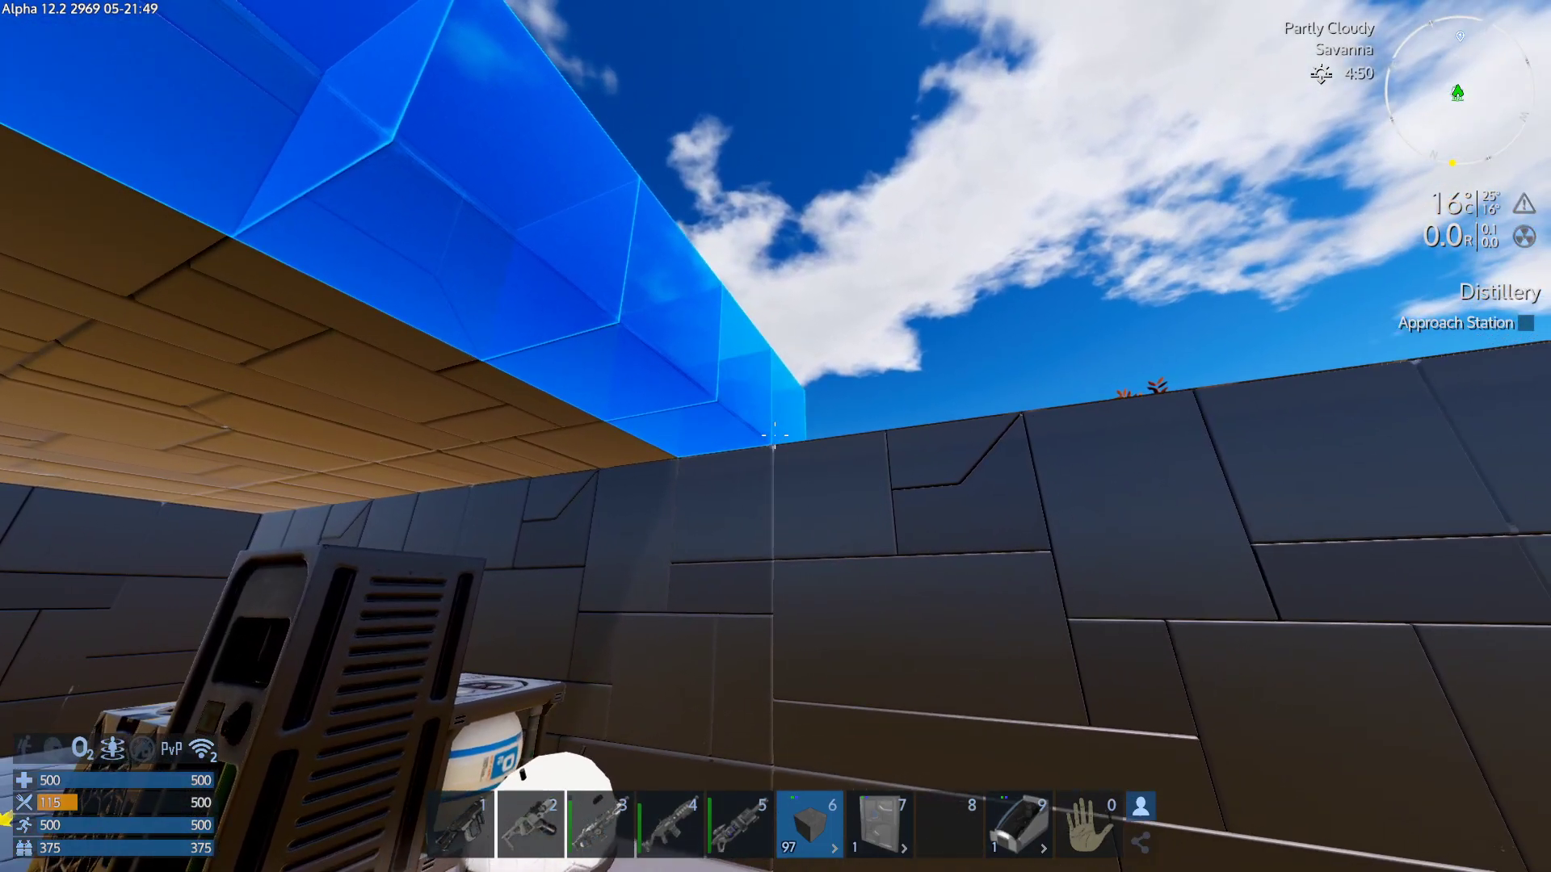
pyautogui.click(775, 437)
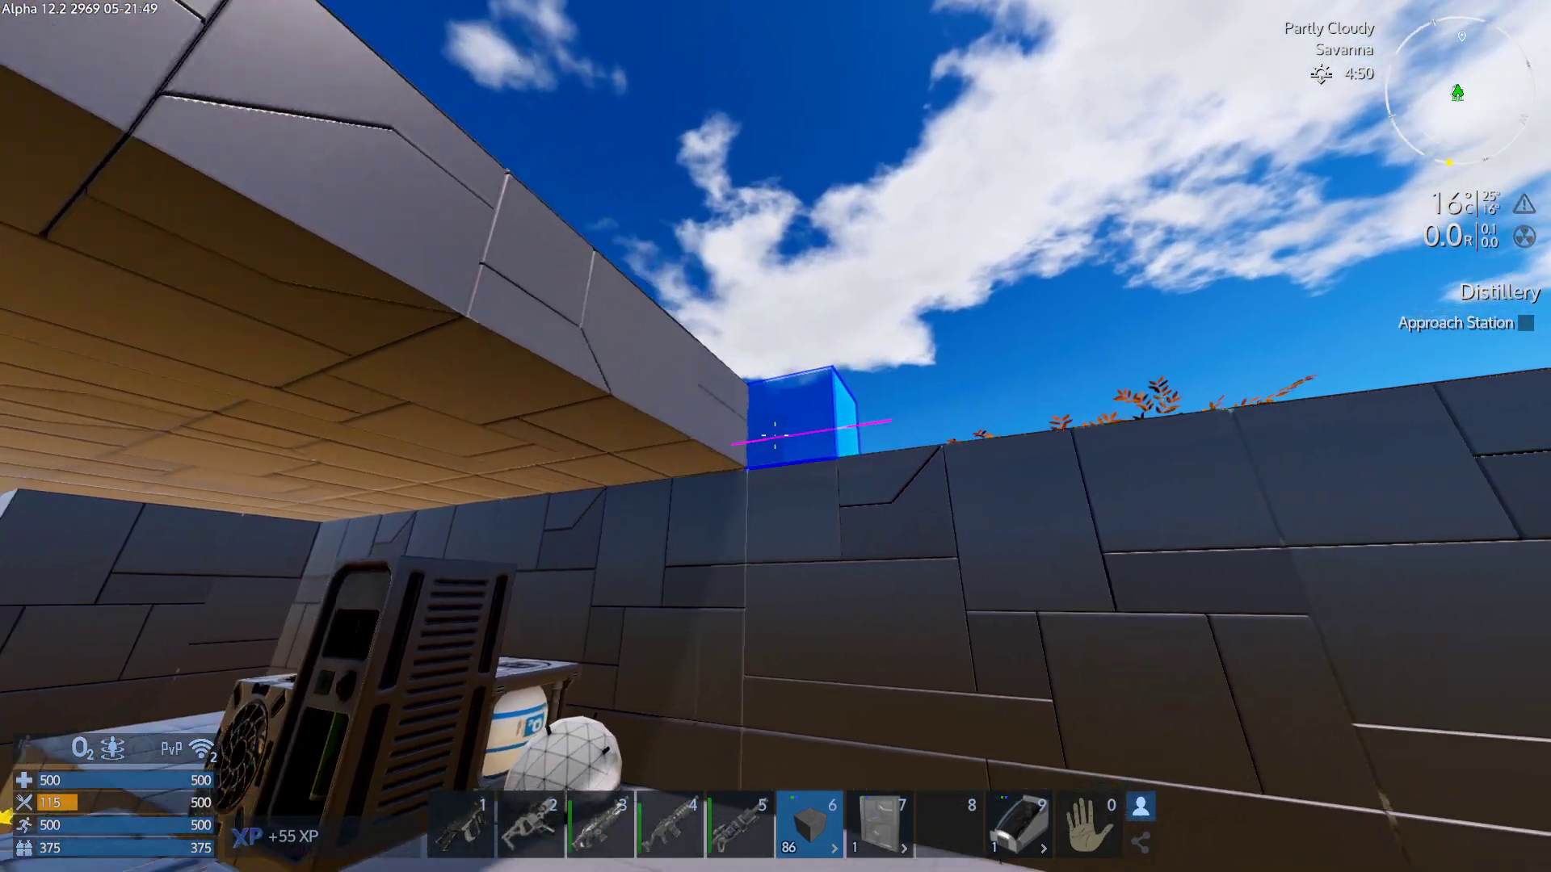
pyautogui.moveTo(775, 437); pyautogui.dragTo(777, 436)
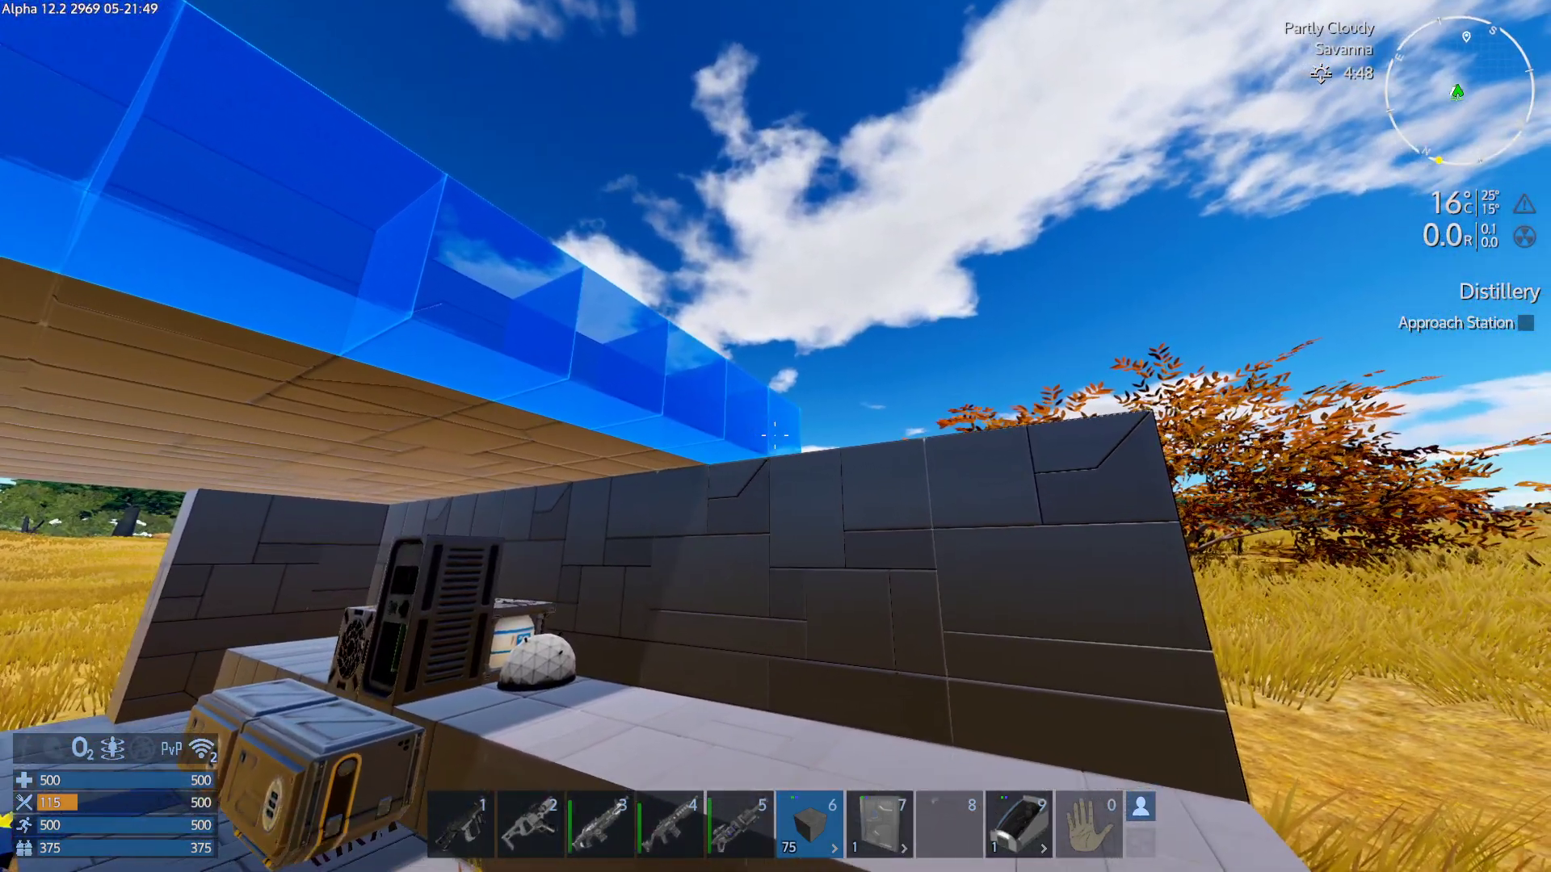
pyautogui.click(776, 436)
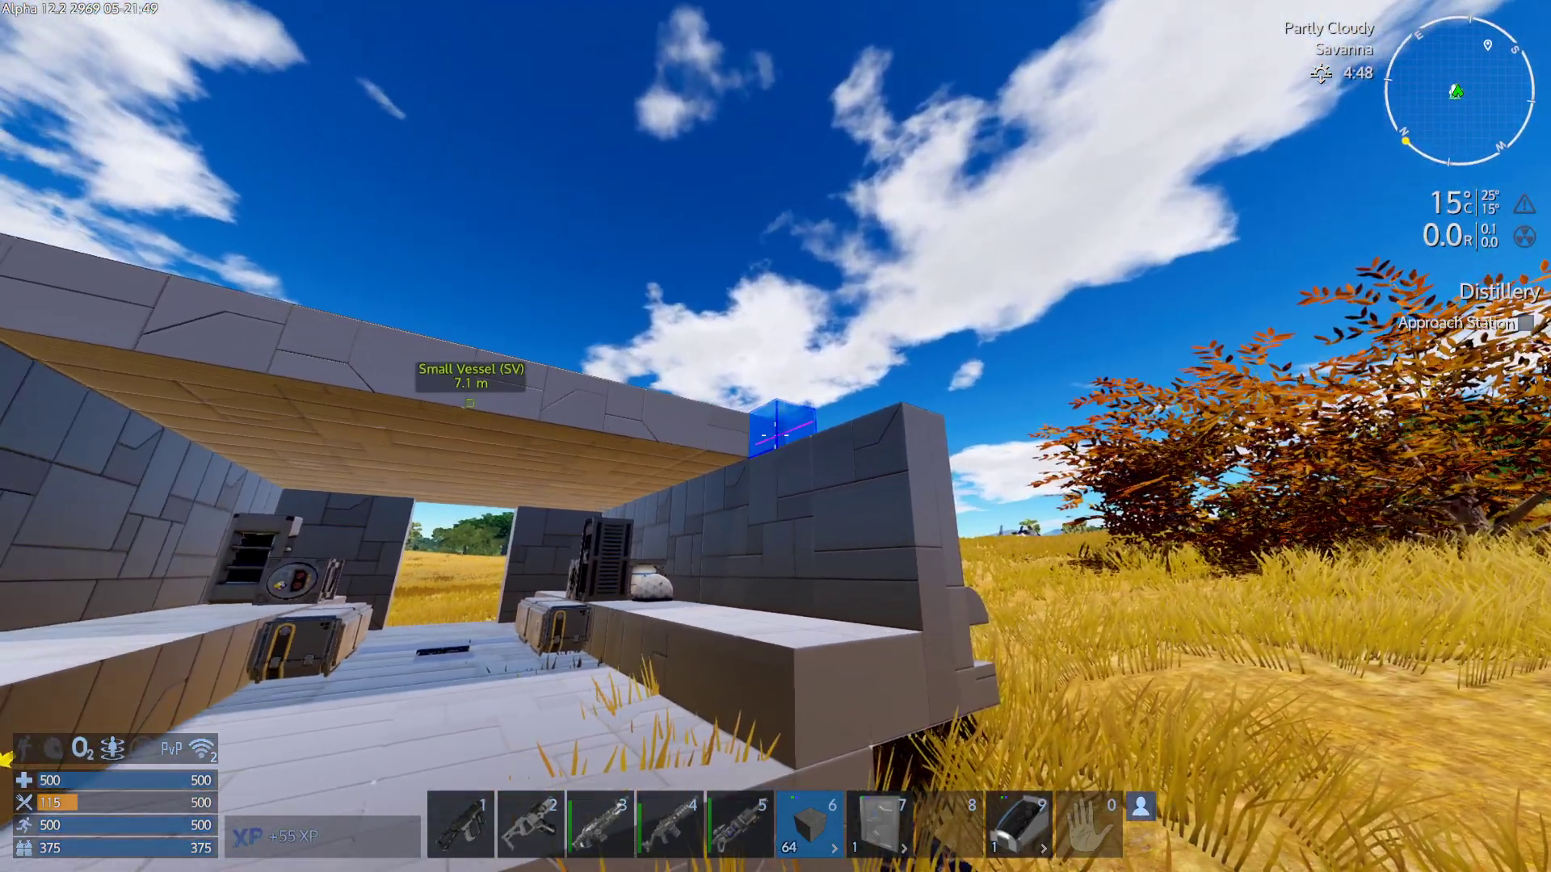
pyautogui.moveTo(776, 436); pyautogui.dragTo(776, 436)
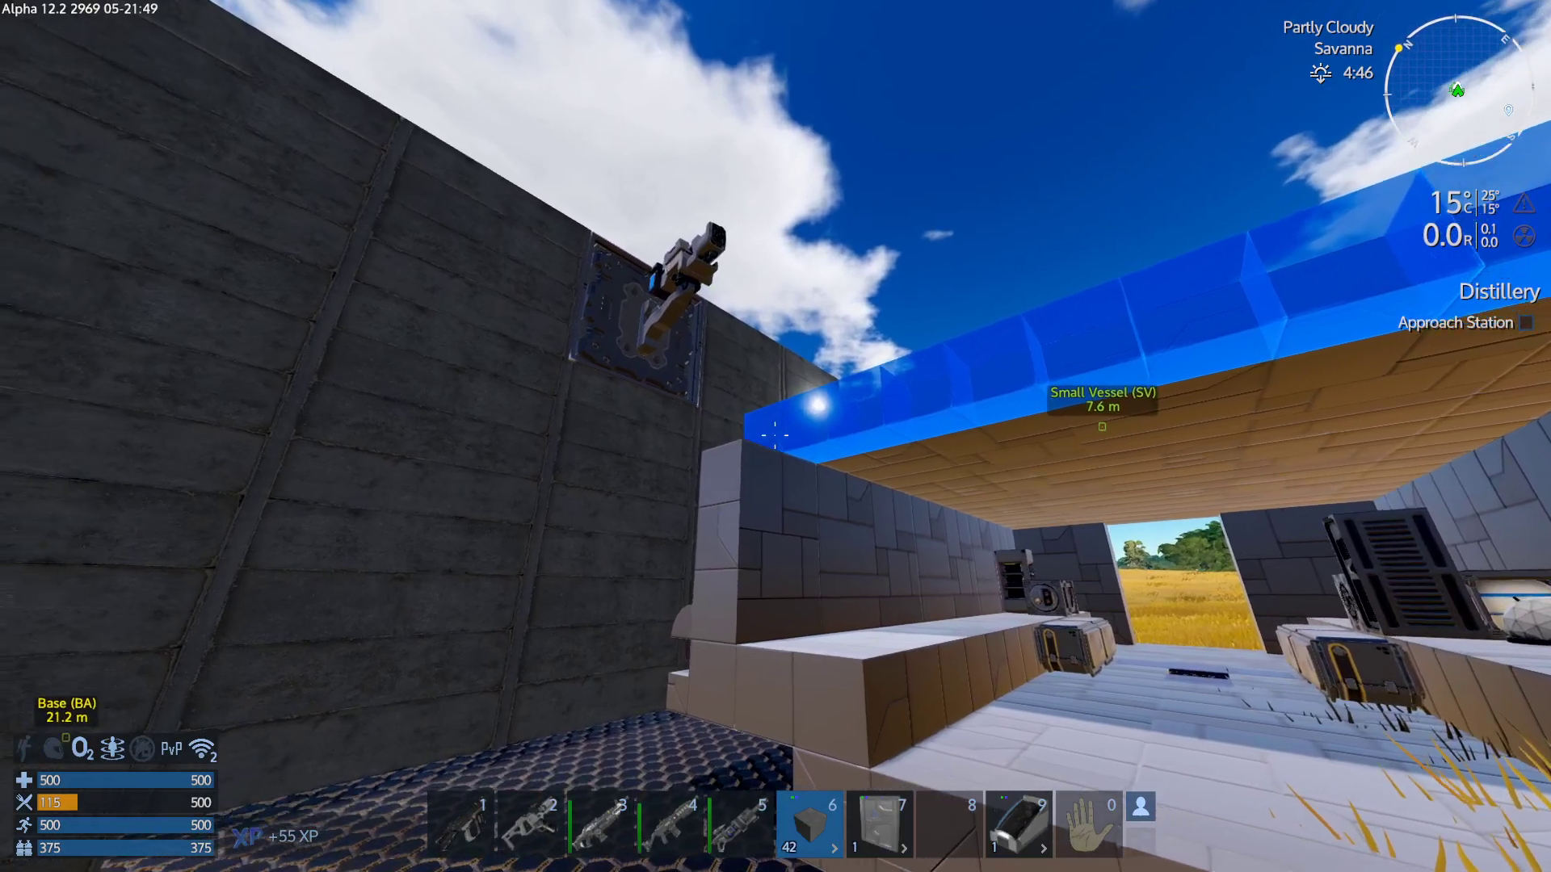
pyautogui.moveTo(775, 437); pyautogui.dragTo(775, 436)
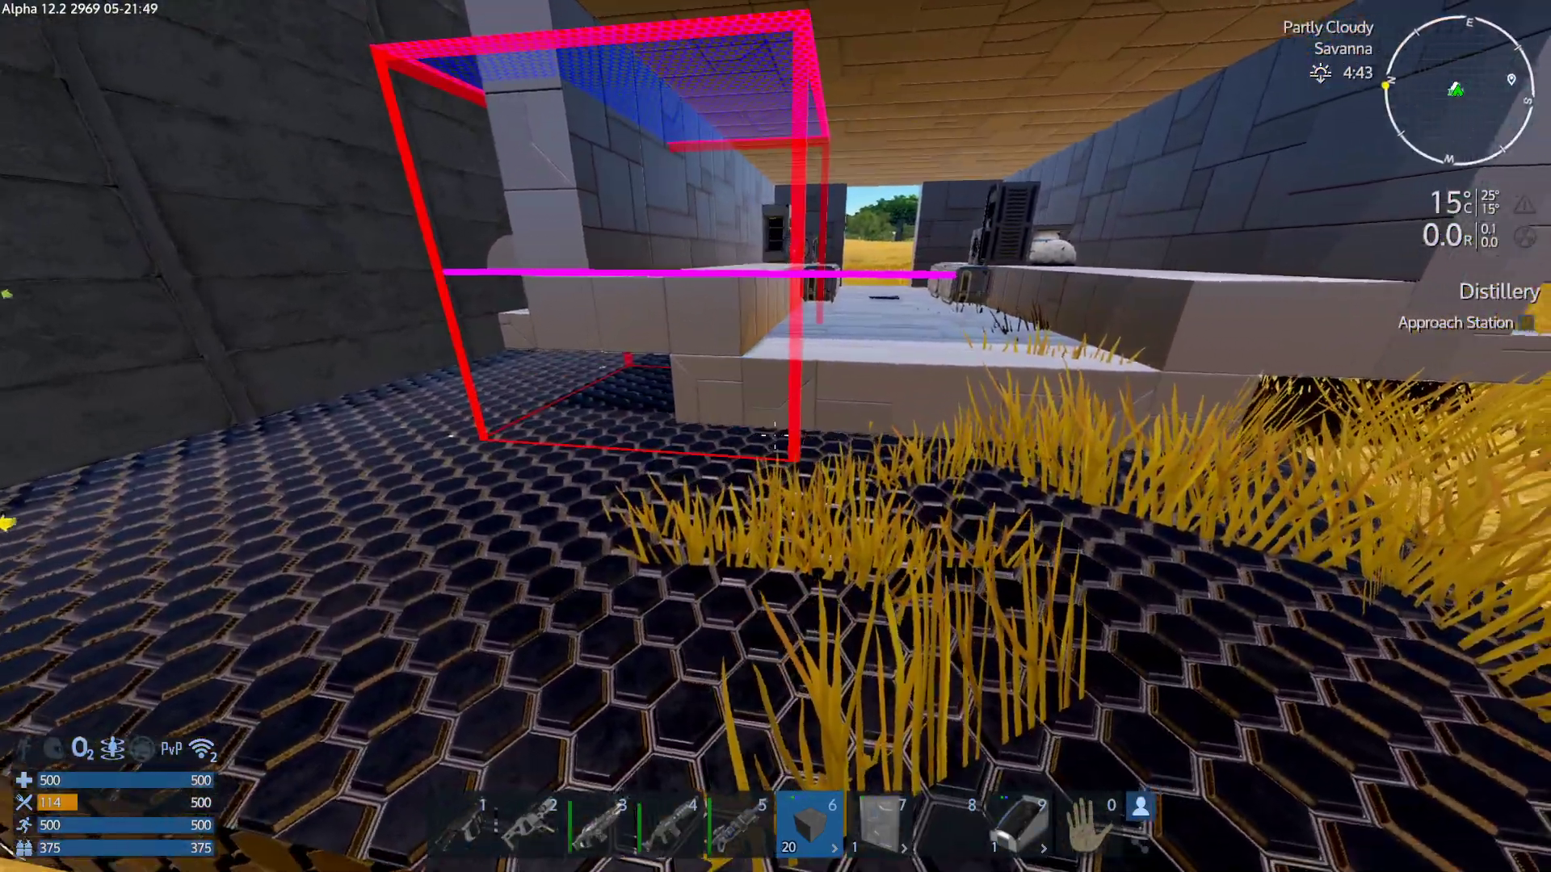
# Add blocks along the front ledge and on top of the pillars.
pyautogui.moveTo(776, 437); pyautogui.dragTo(775, 436)
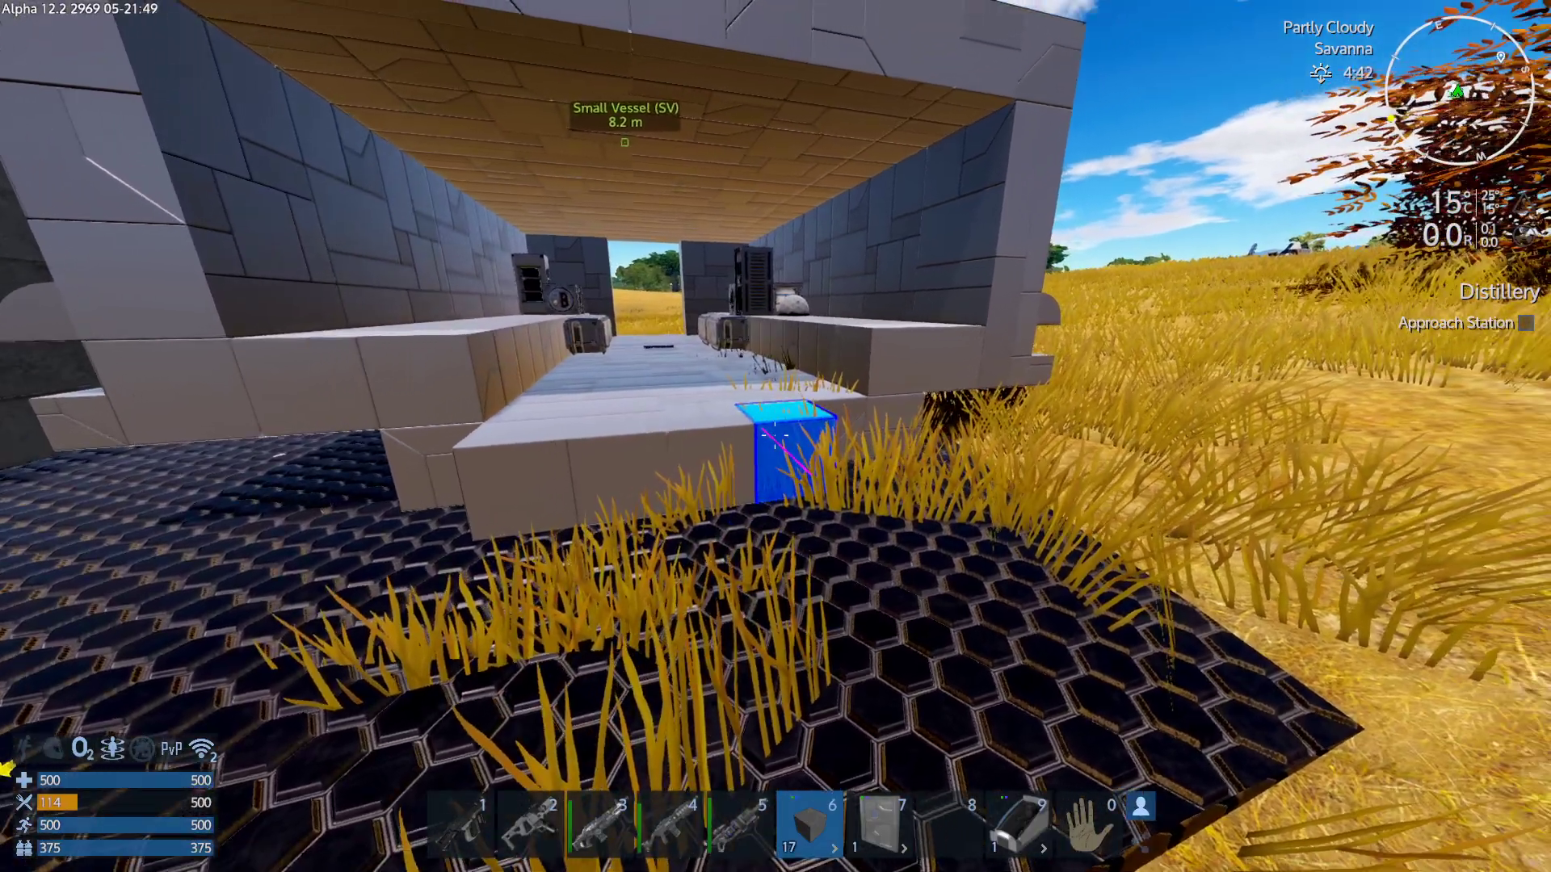
pyautogui.click(776, 436)
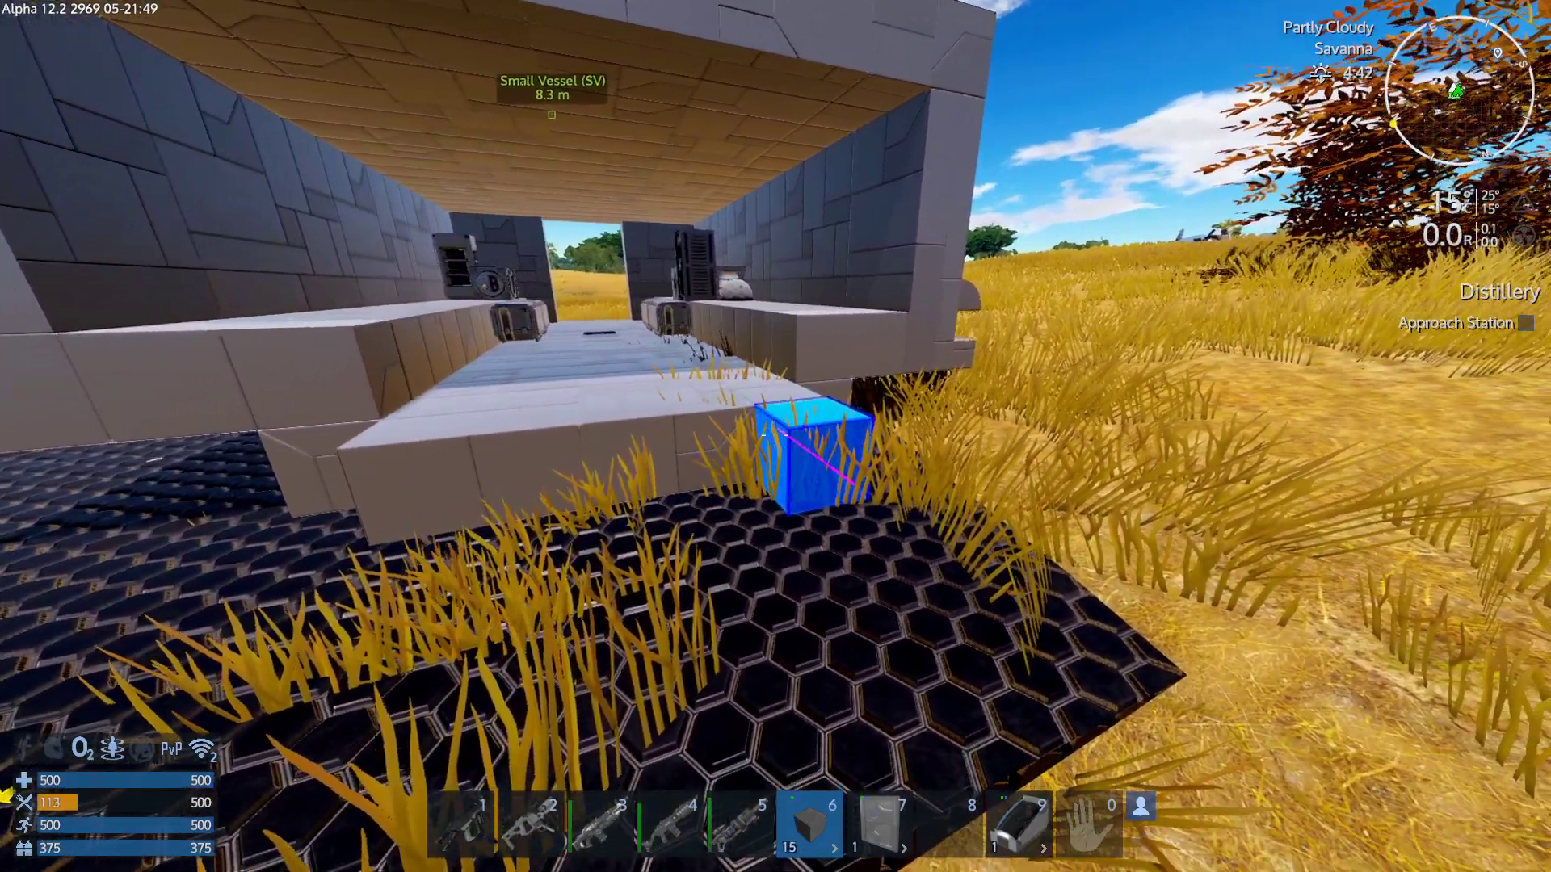
pyautogui.moveTo(776, 437); pyautogui.dragTo(775, 436)
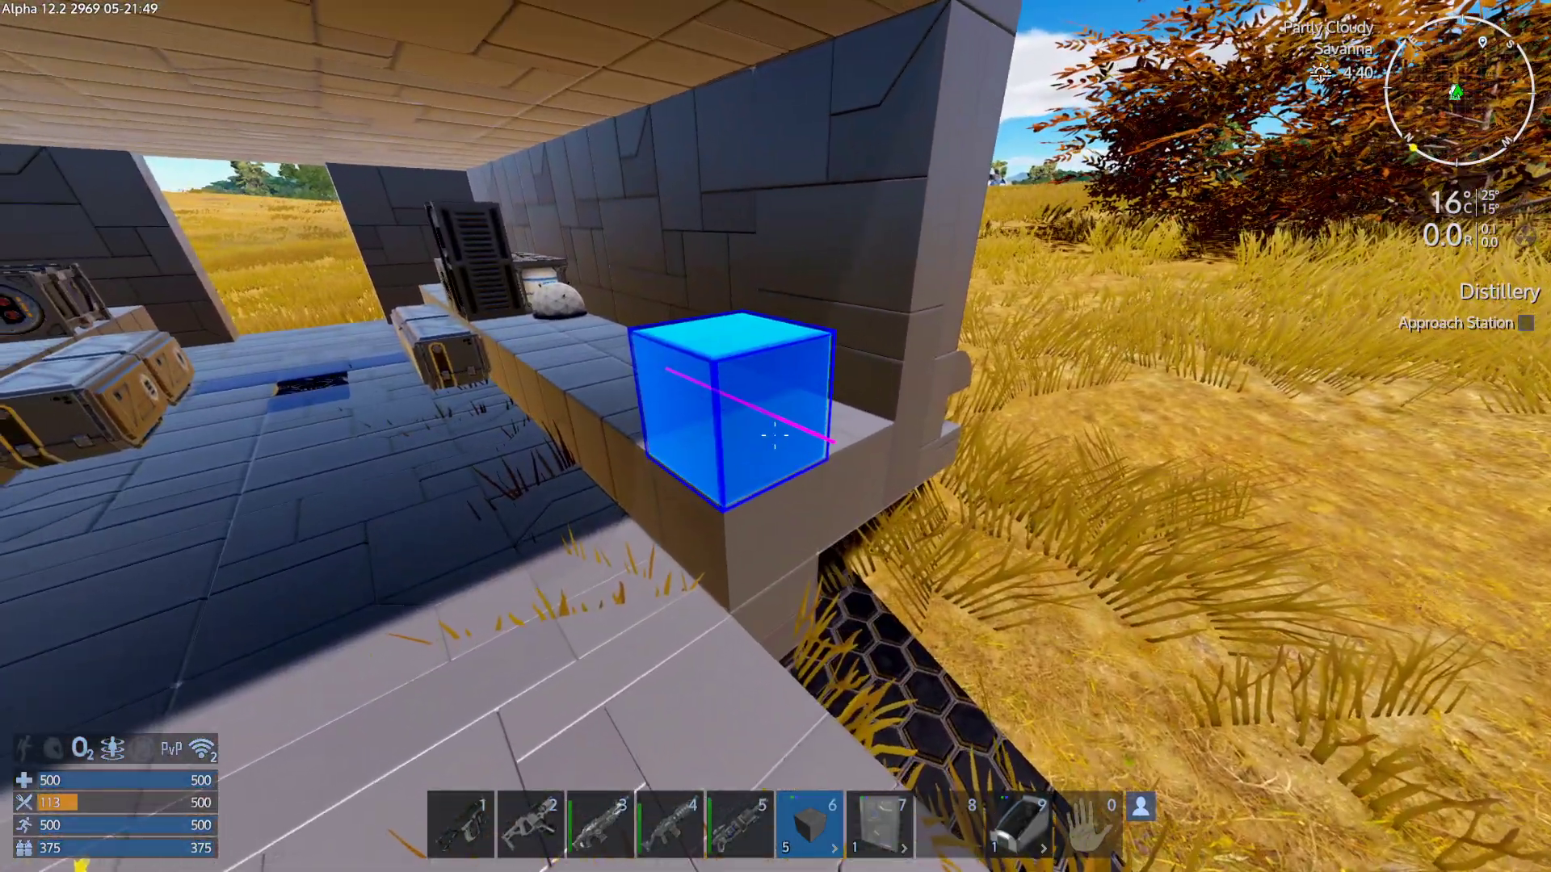
pyautogui.click(776, 436)
pyautogui.click(776, 437)
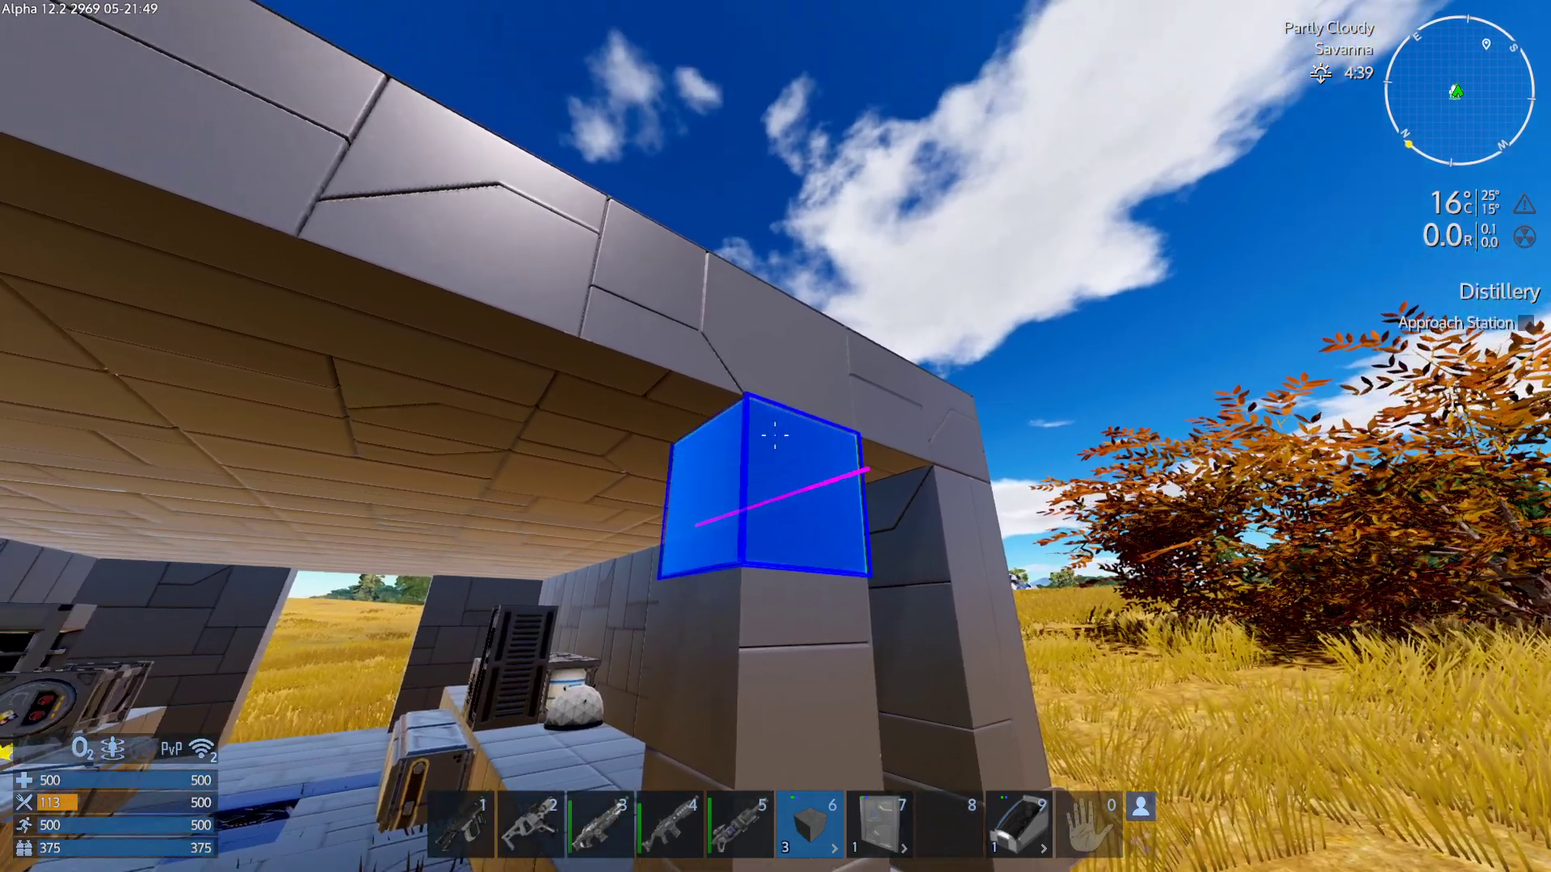
pyautogui.click(775, 437)
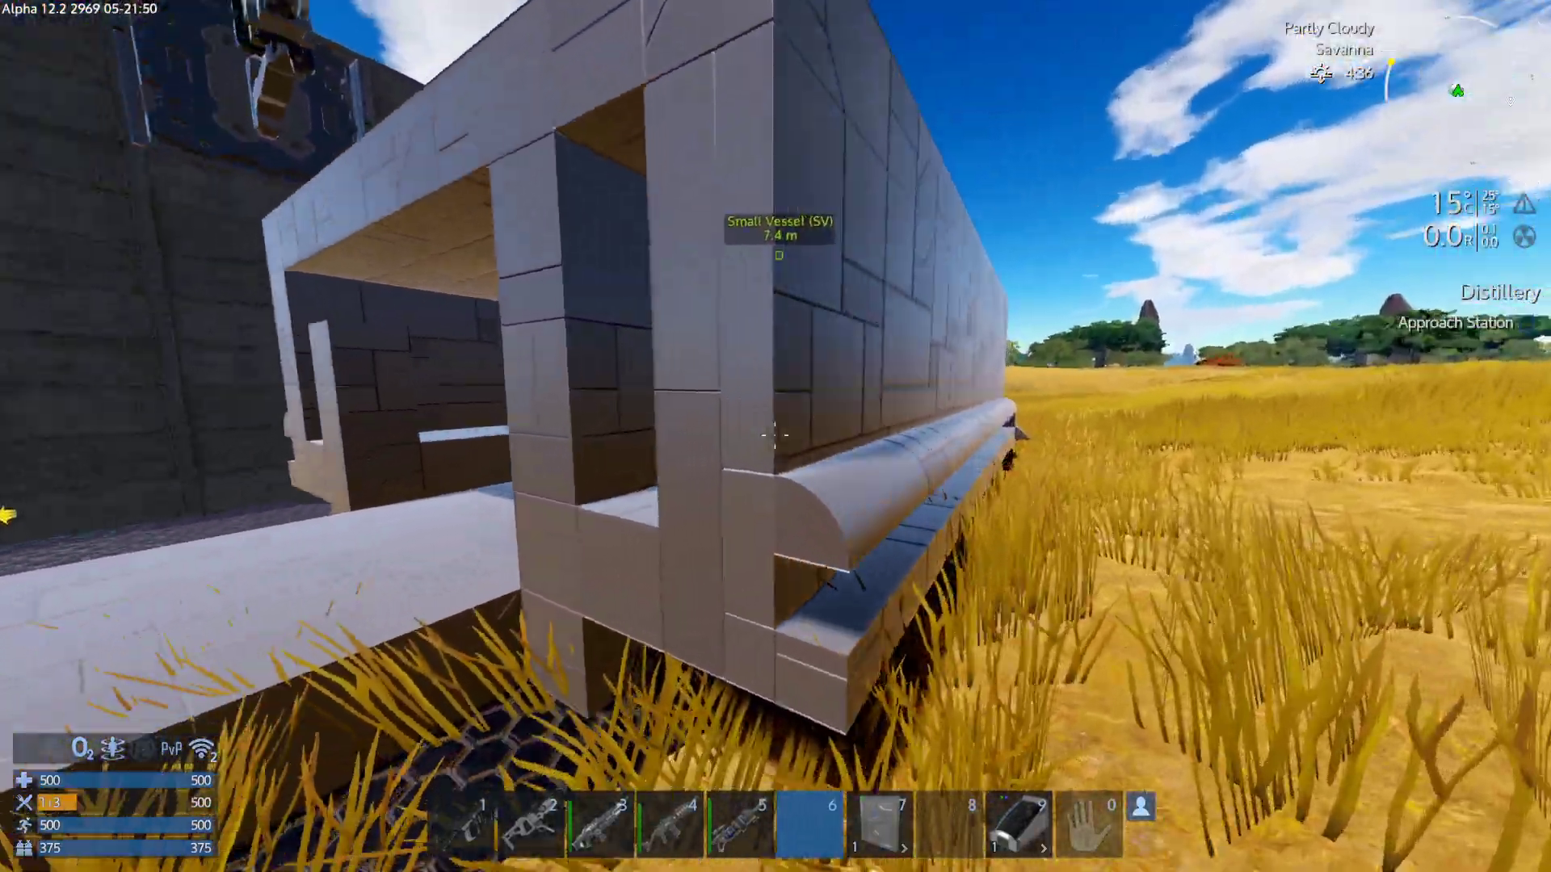
pyautogui.press('7')
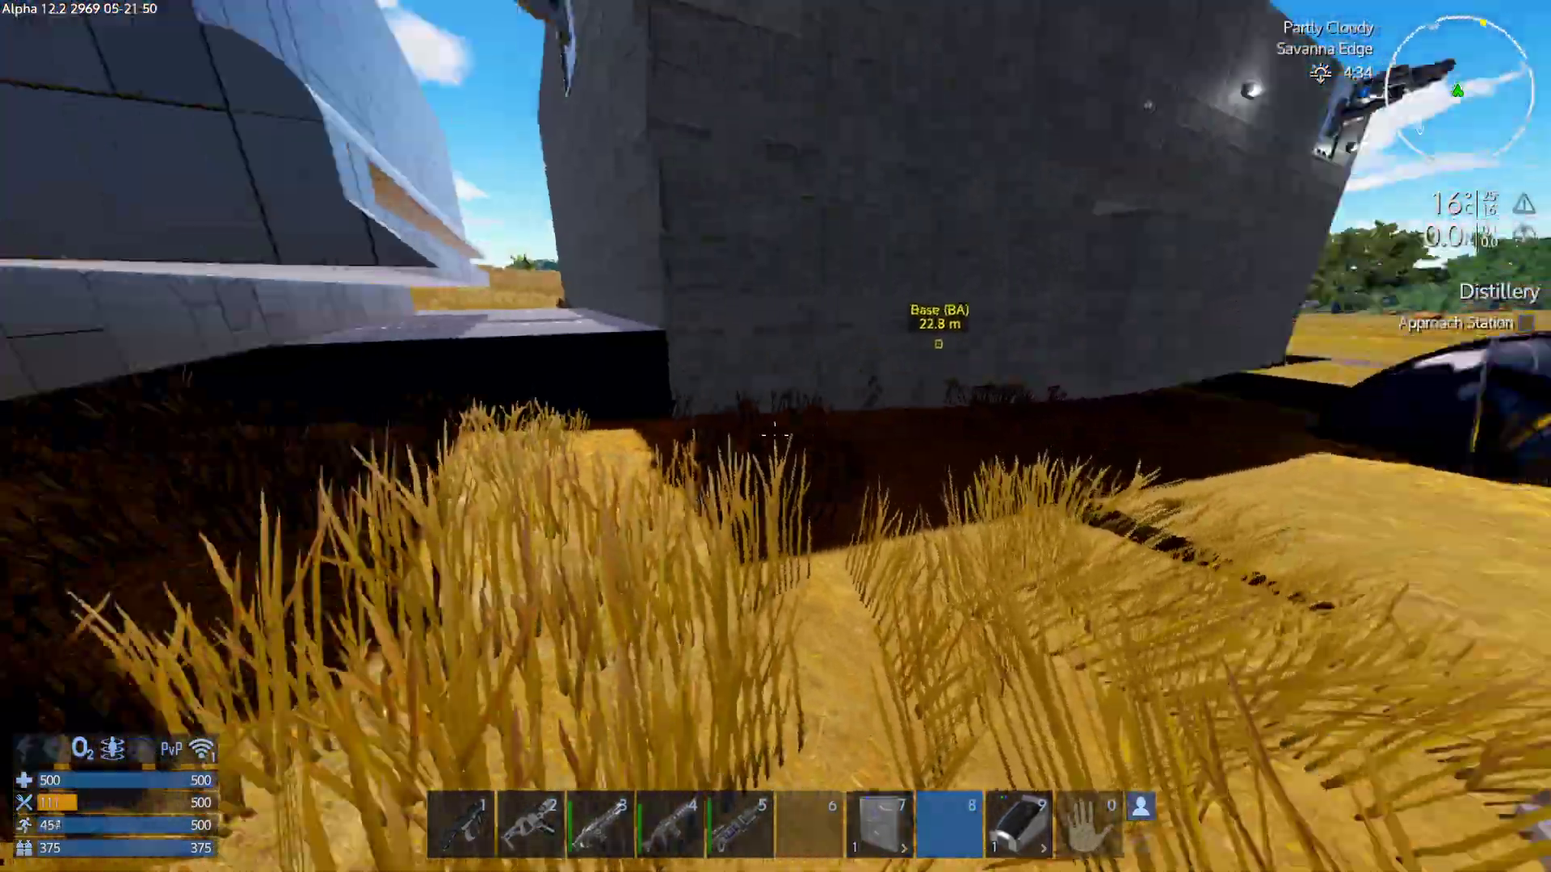
pyautogui.press('8')
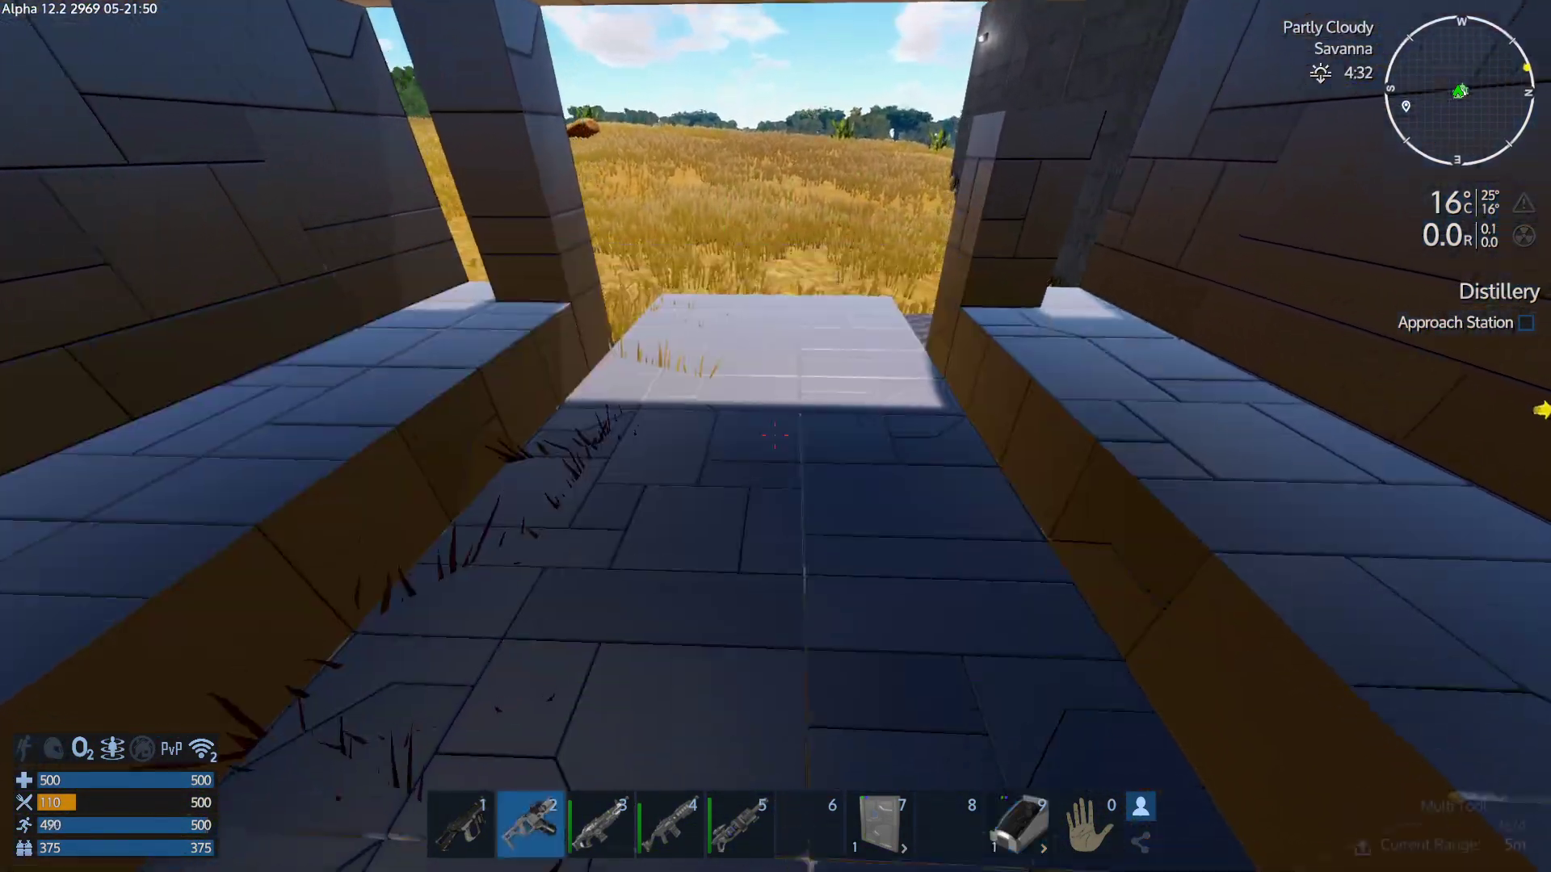
pyautogui.press('2')
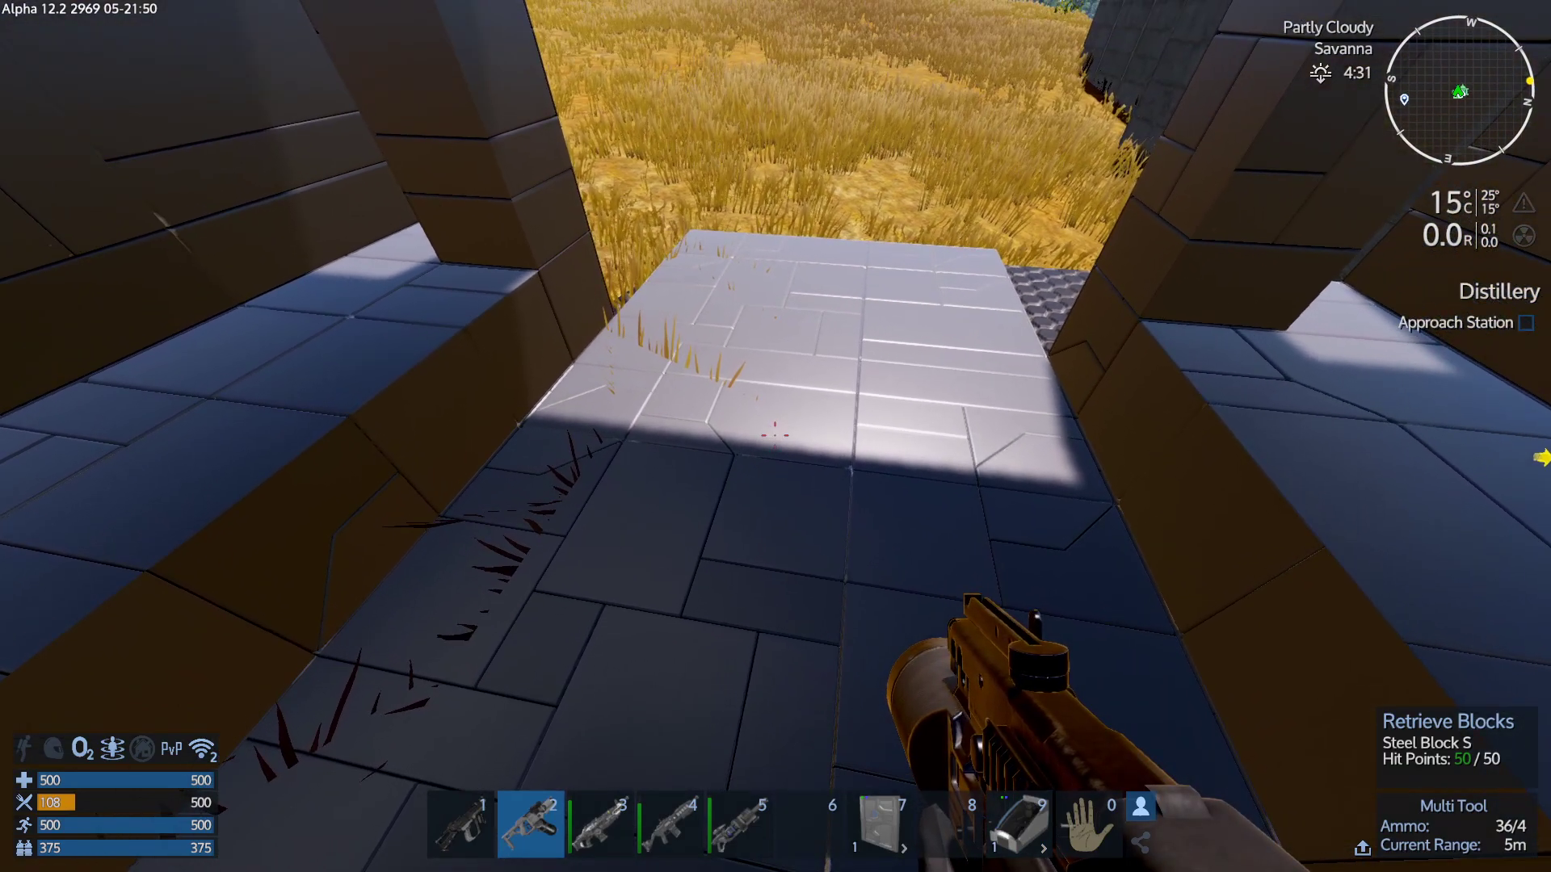
# Select the slot 9 cockpit and choose the open cockpit variant.
pyautogui.press('9')
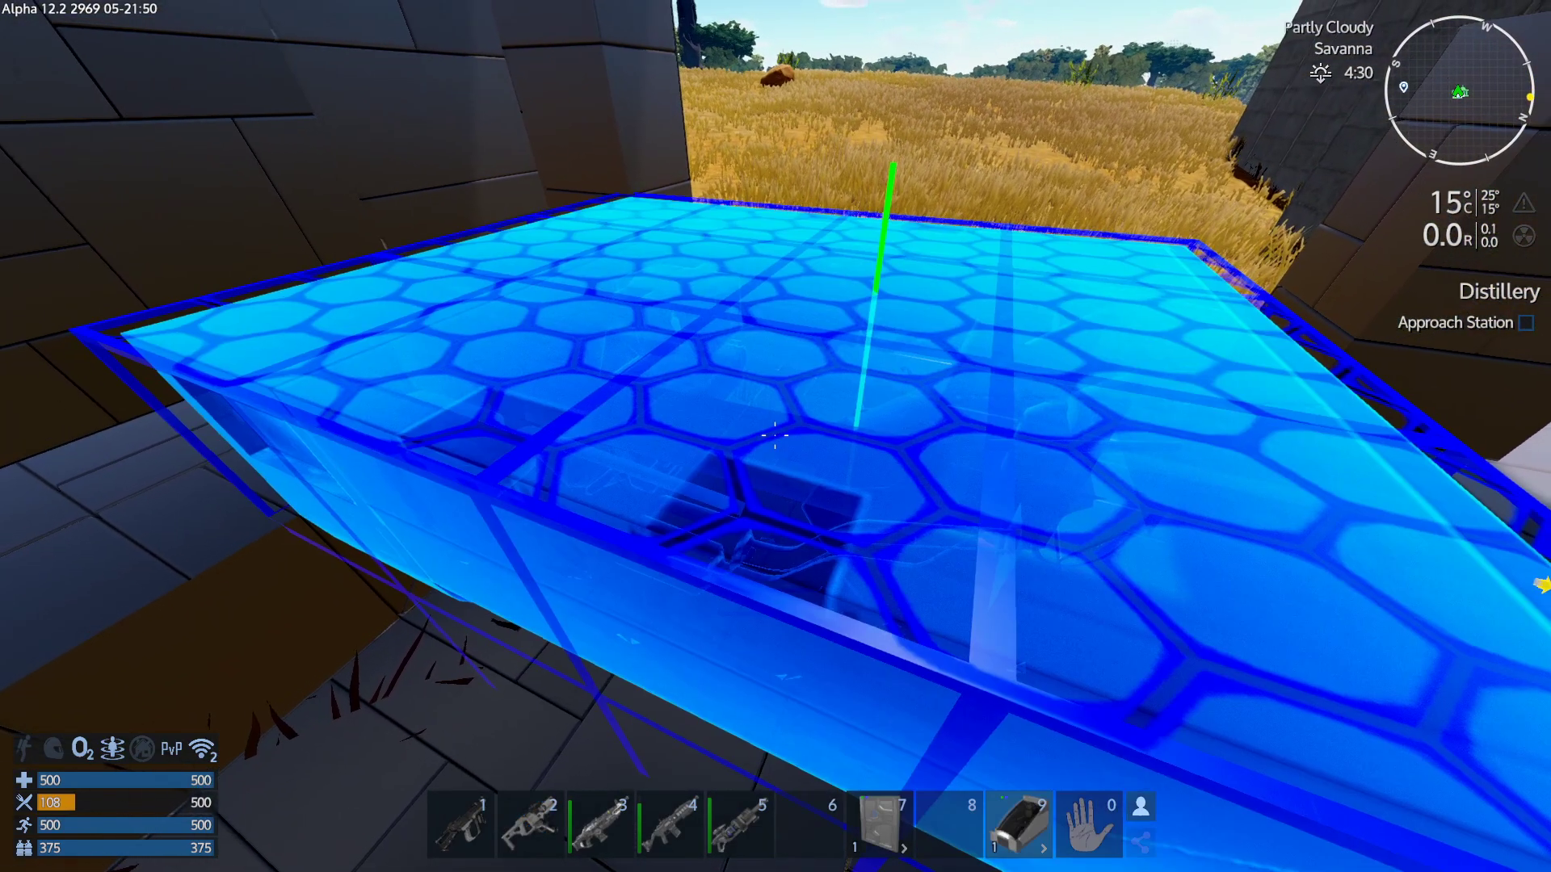
pyautogui.press('8')
pyautogui.press('9')
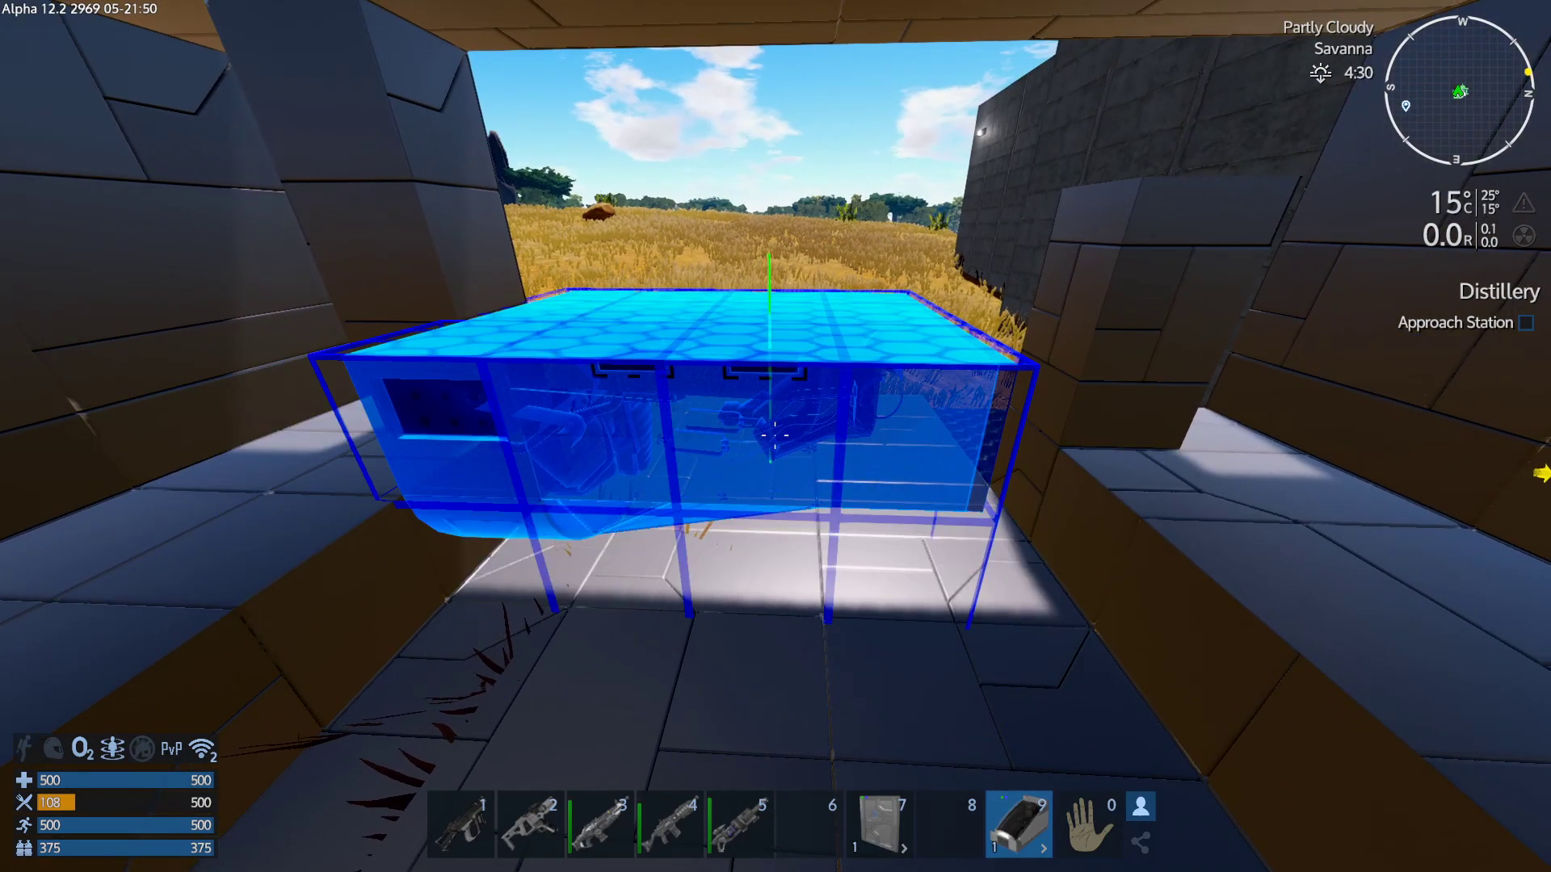
pyautogui.press('r')
pyautogui.click(1008, 170)
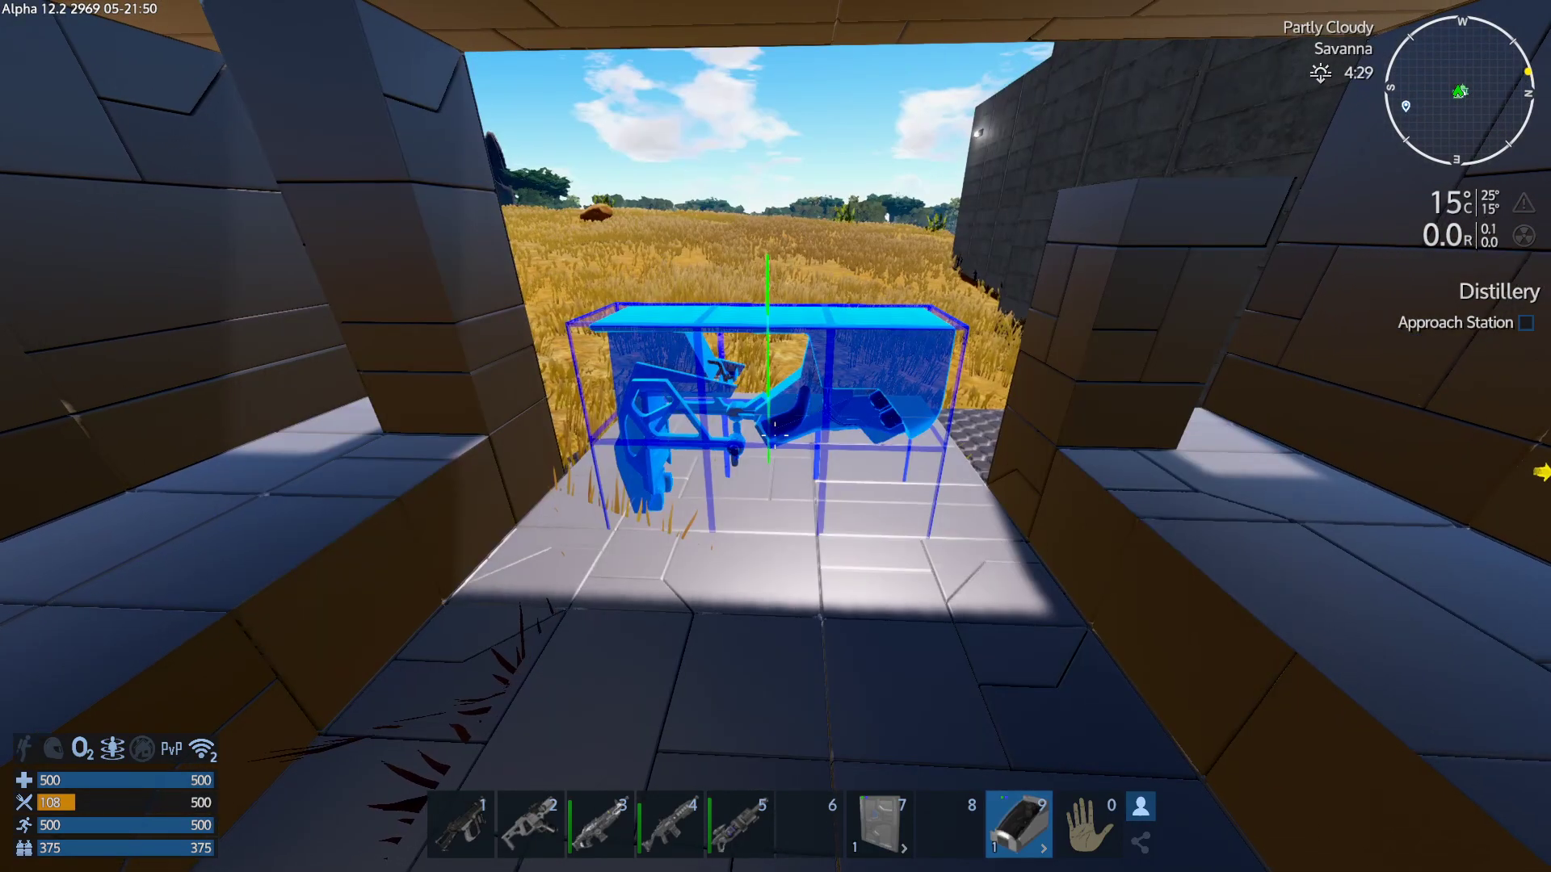
pyautogui.press('r')
pyautogui.press('Tab')
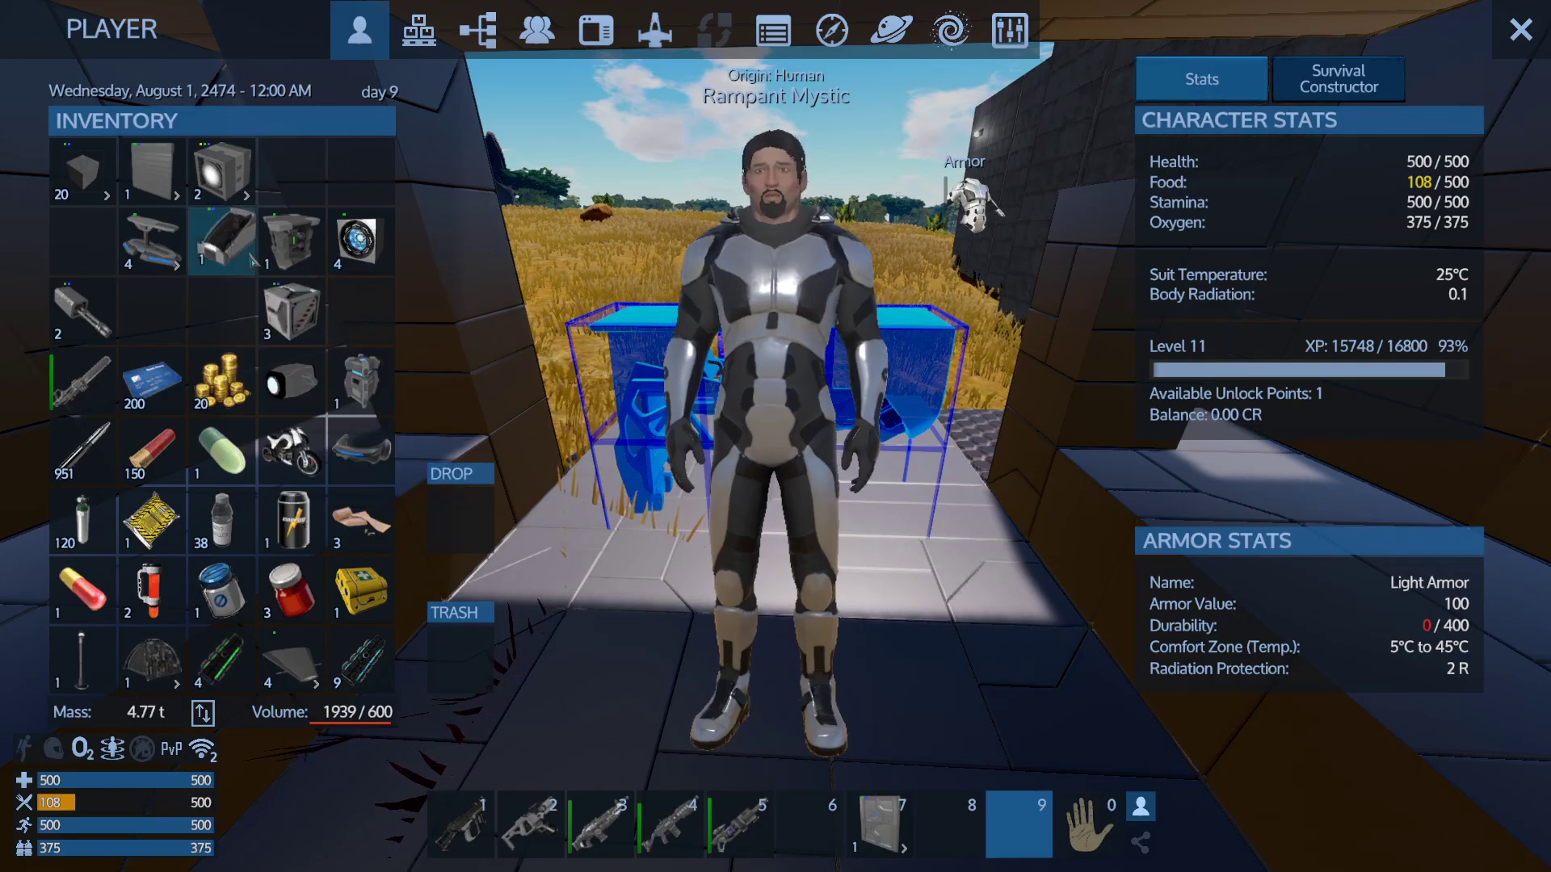
pyautogui.press('Tab')
# Place the open cockpit, enter and exit it, remove it, and view the inventory.
pyautogui.rightClick(776, 436)
pyautogui.press('Escape')
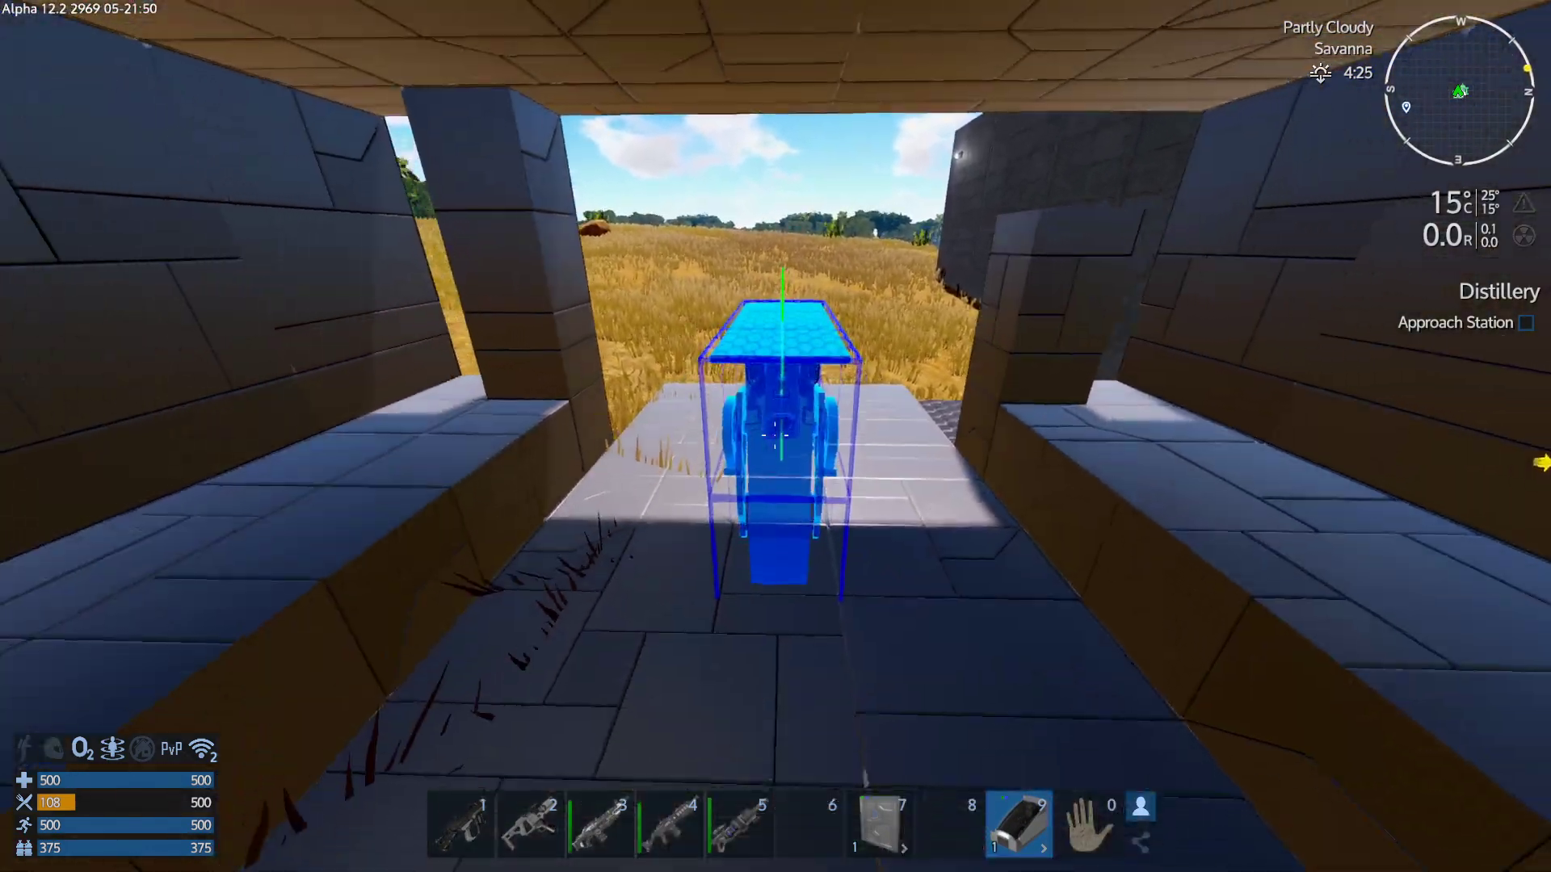
pyautogui.press('f')
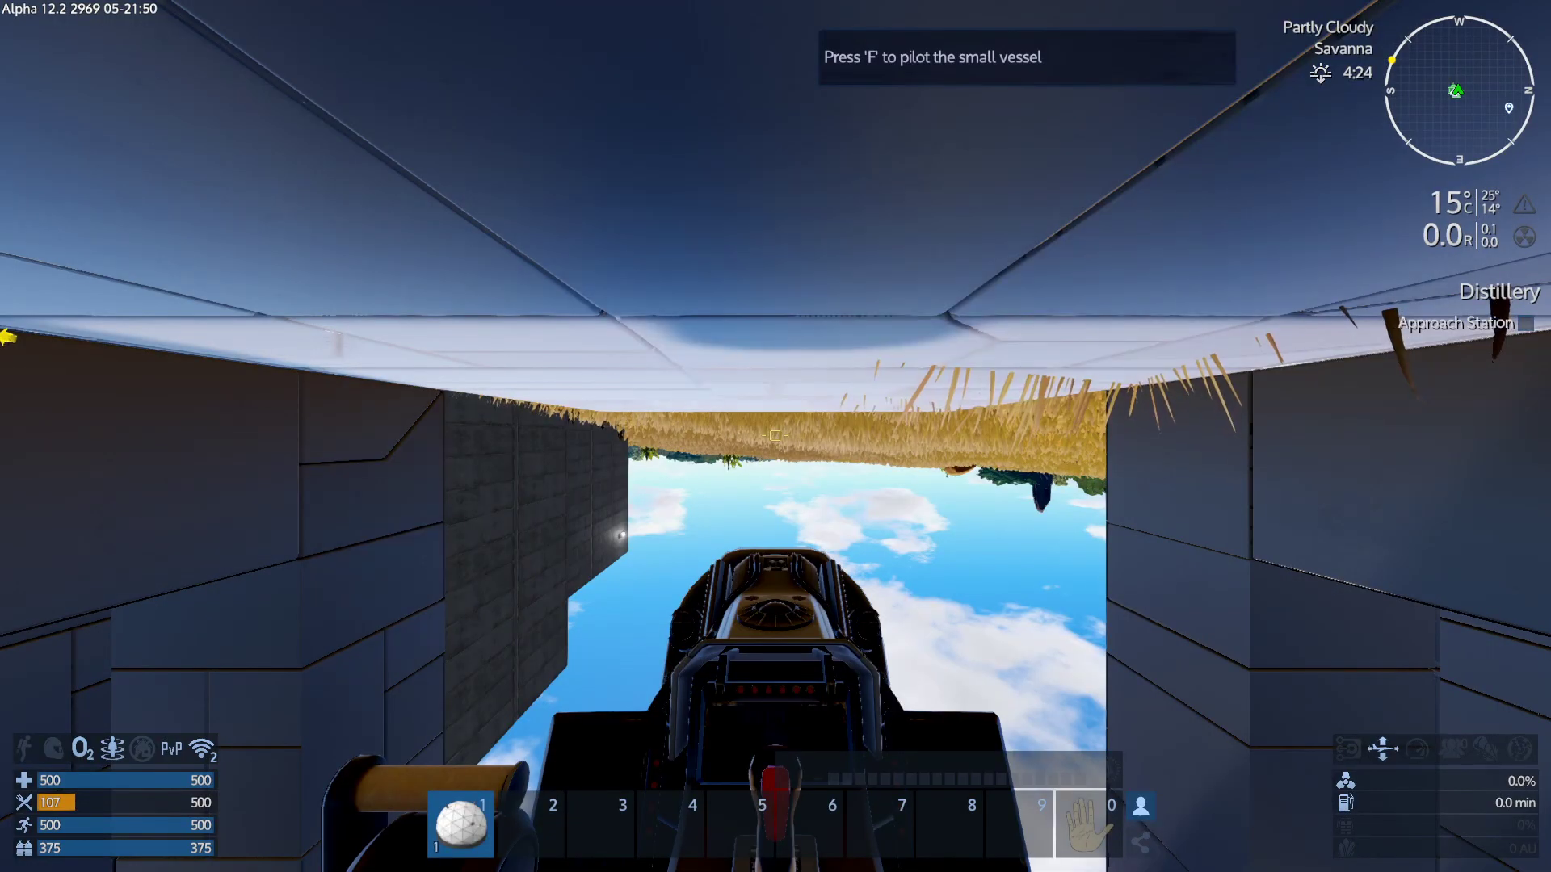
pyautogui.press('f')
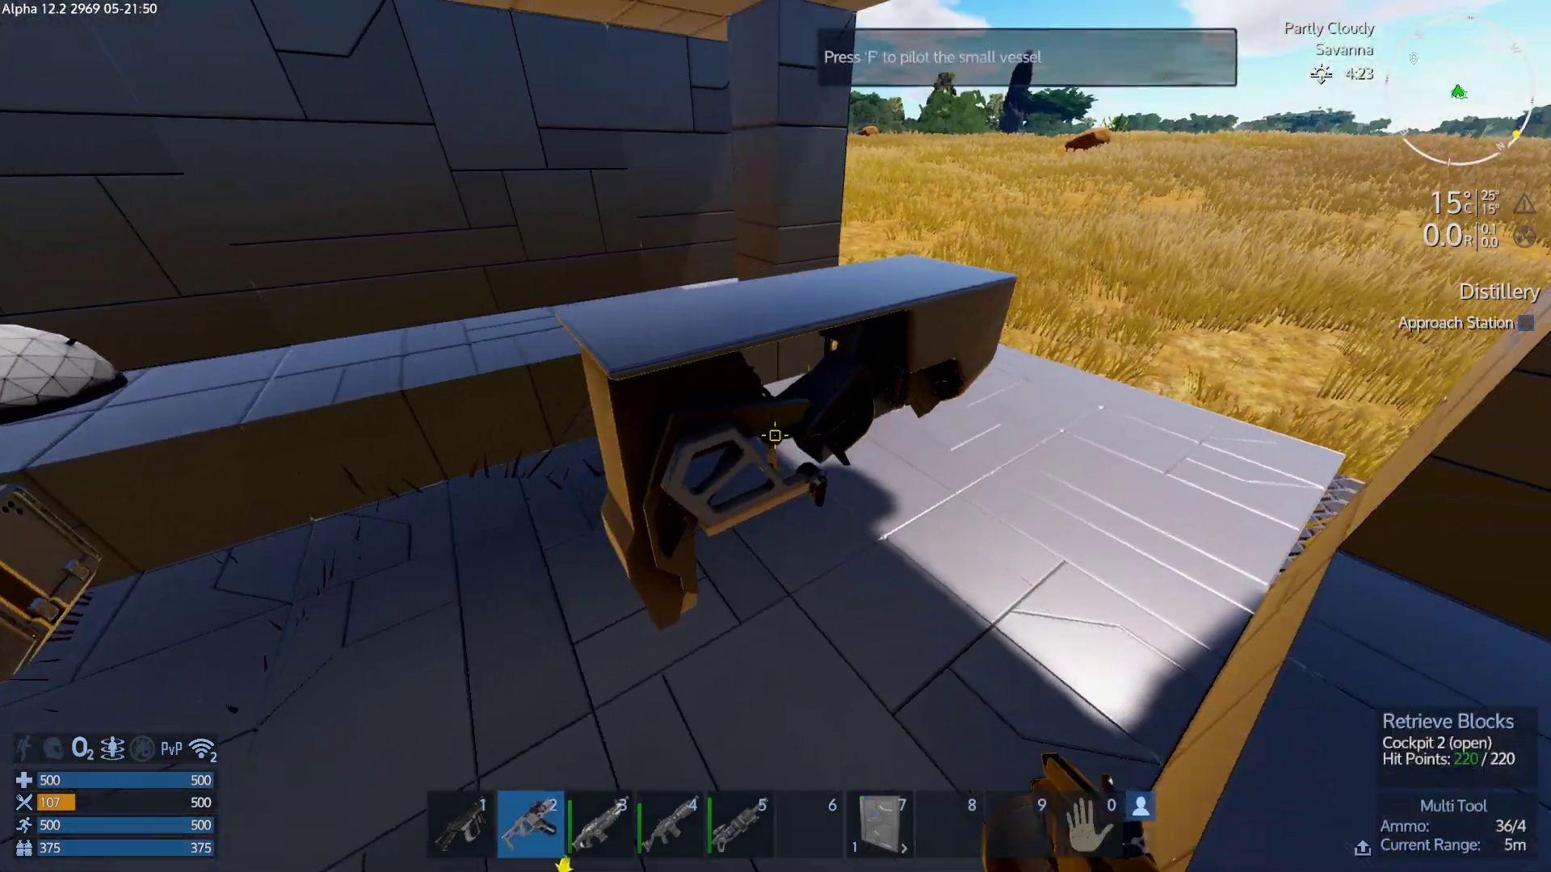
pyautogui.click(775, 435)
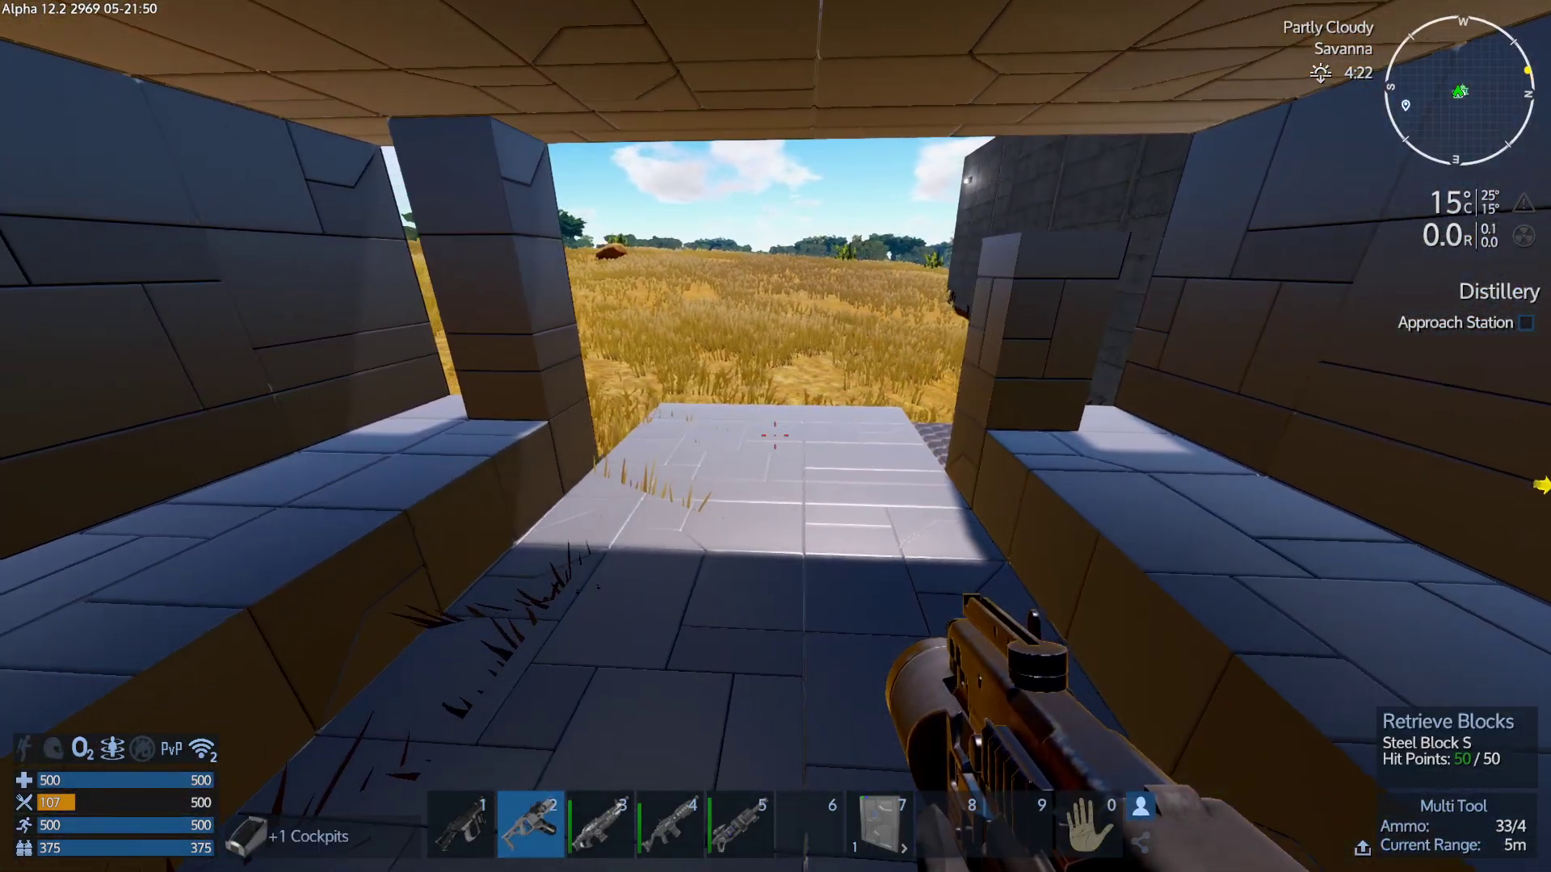
pyautogui.press('Tab')
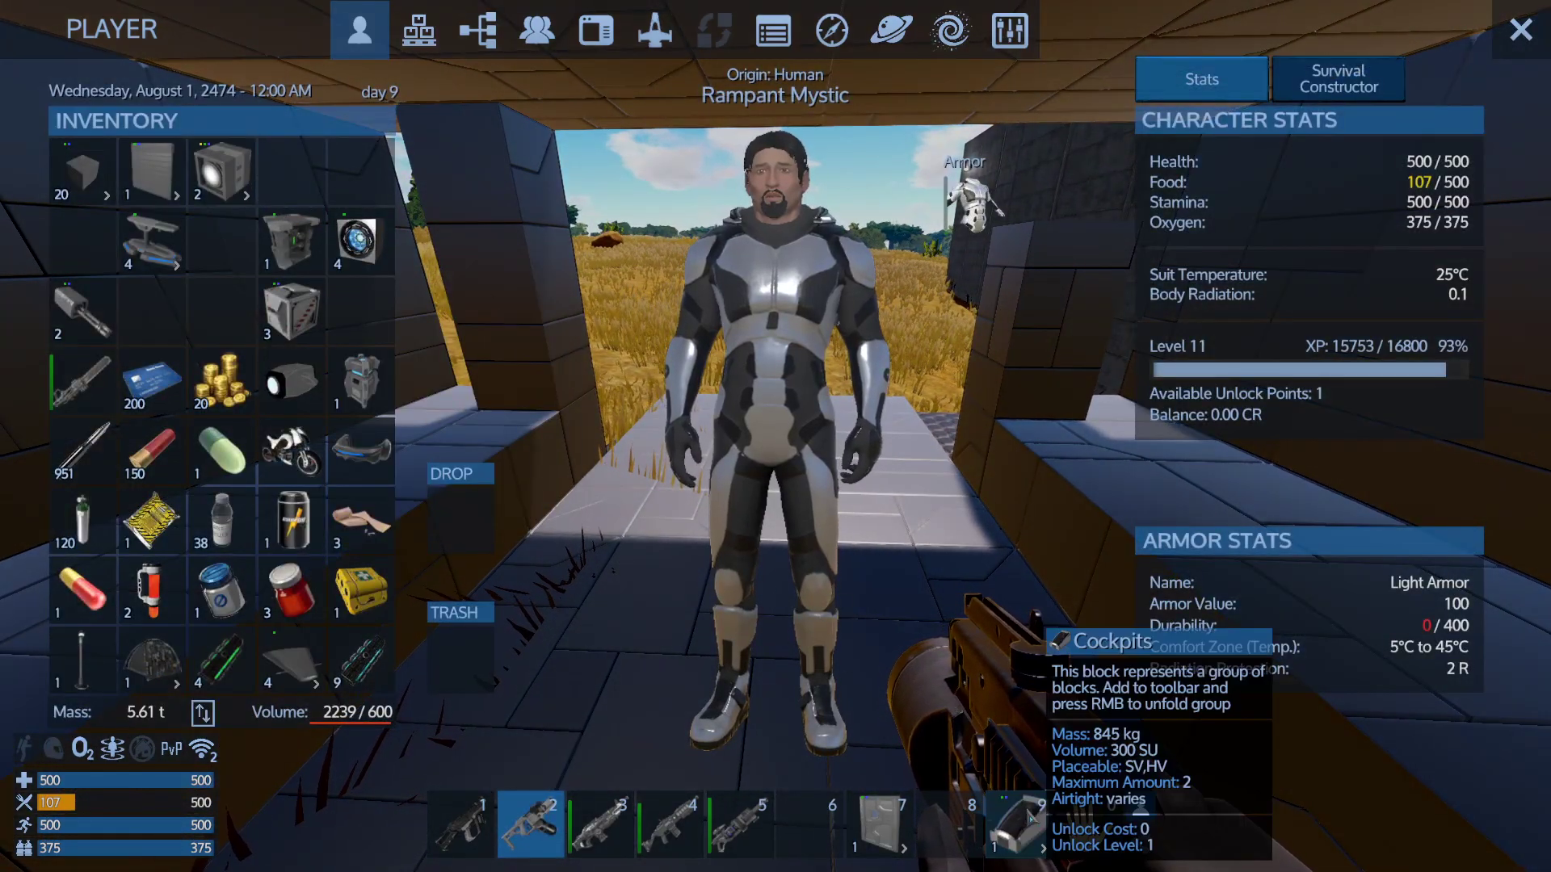
pyautogui.press('Tab')
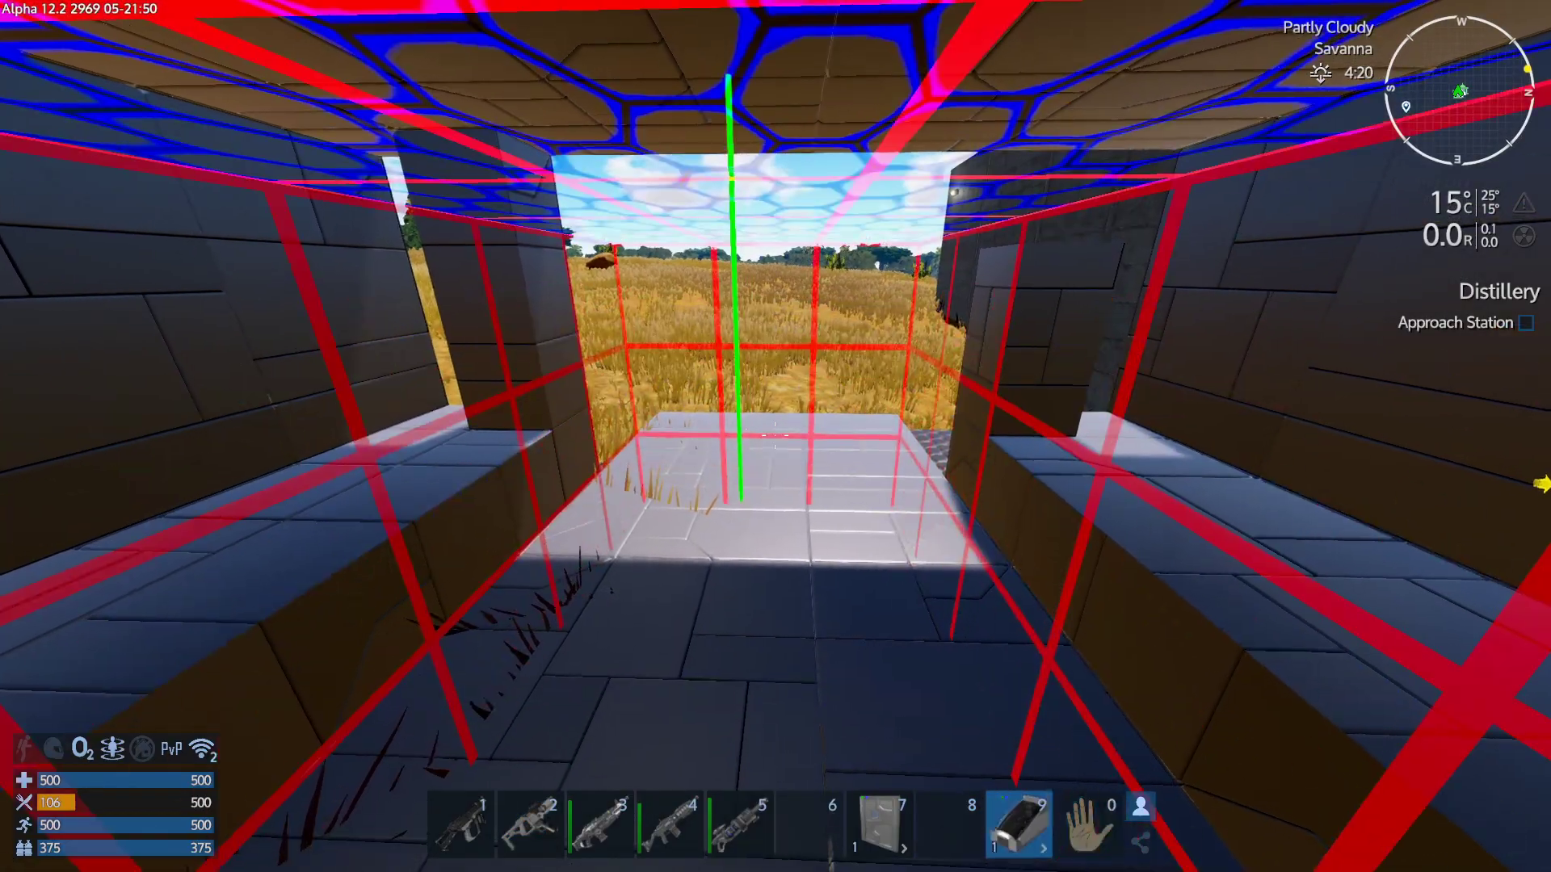
pyautogui.press('w')
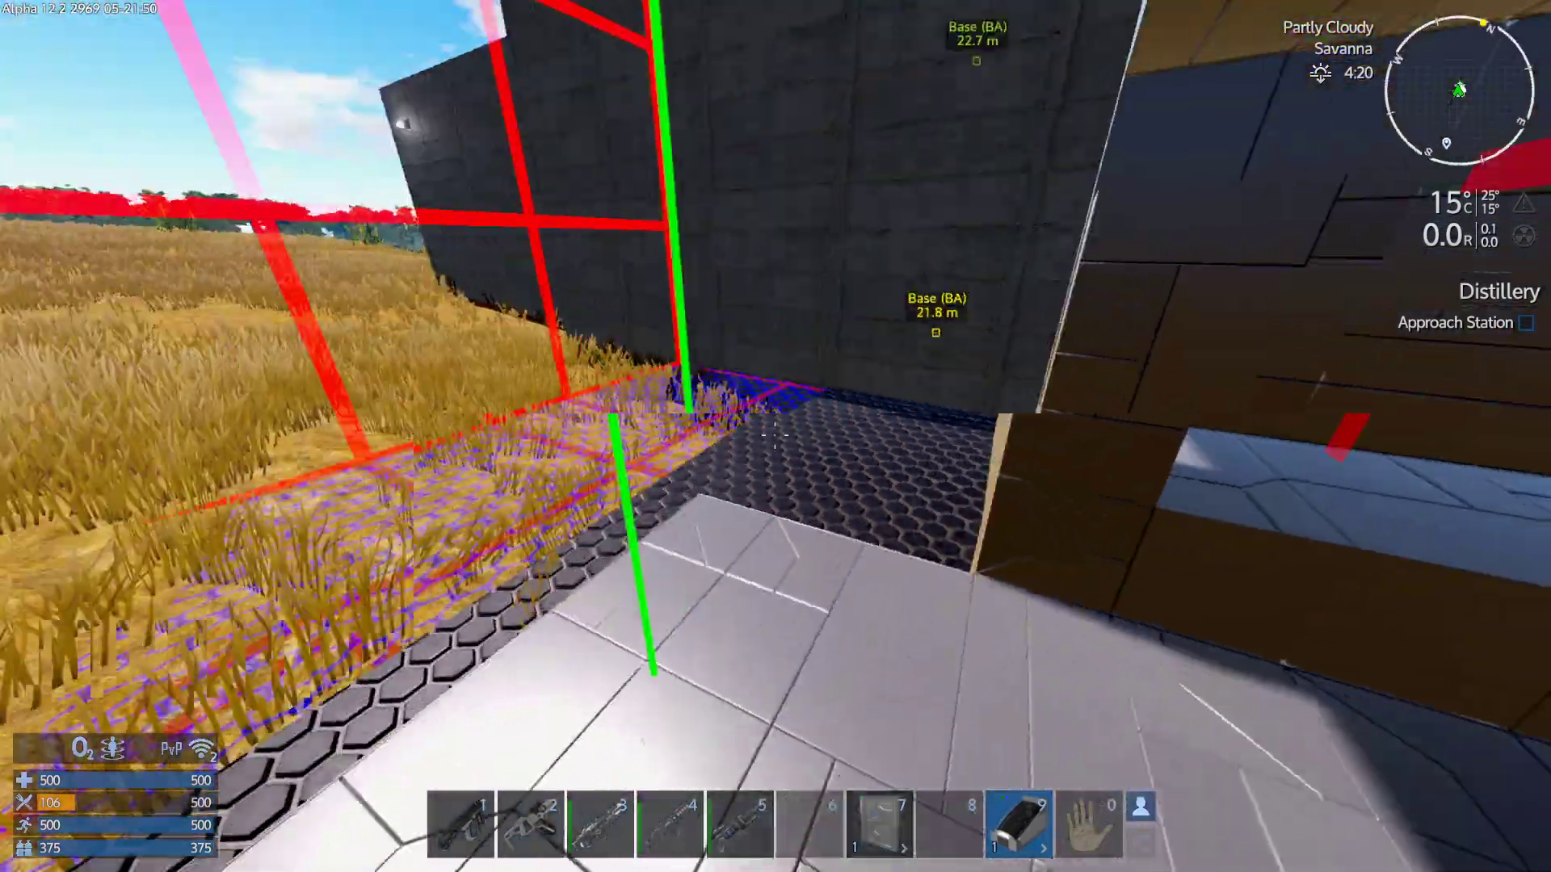
pyautogui.press('s')
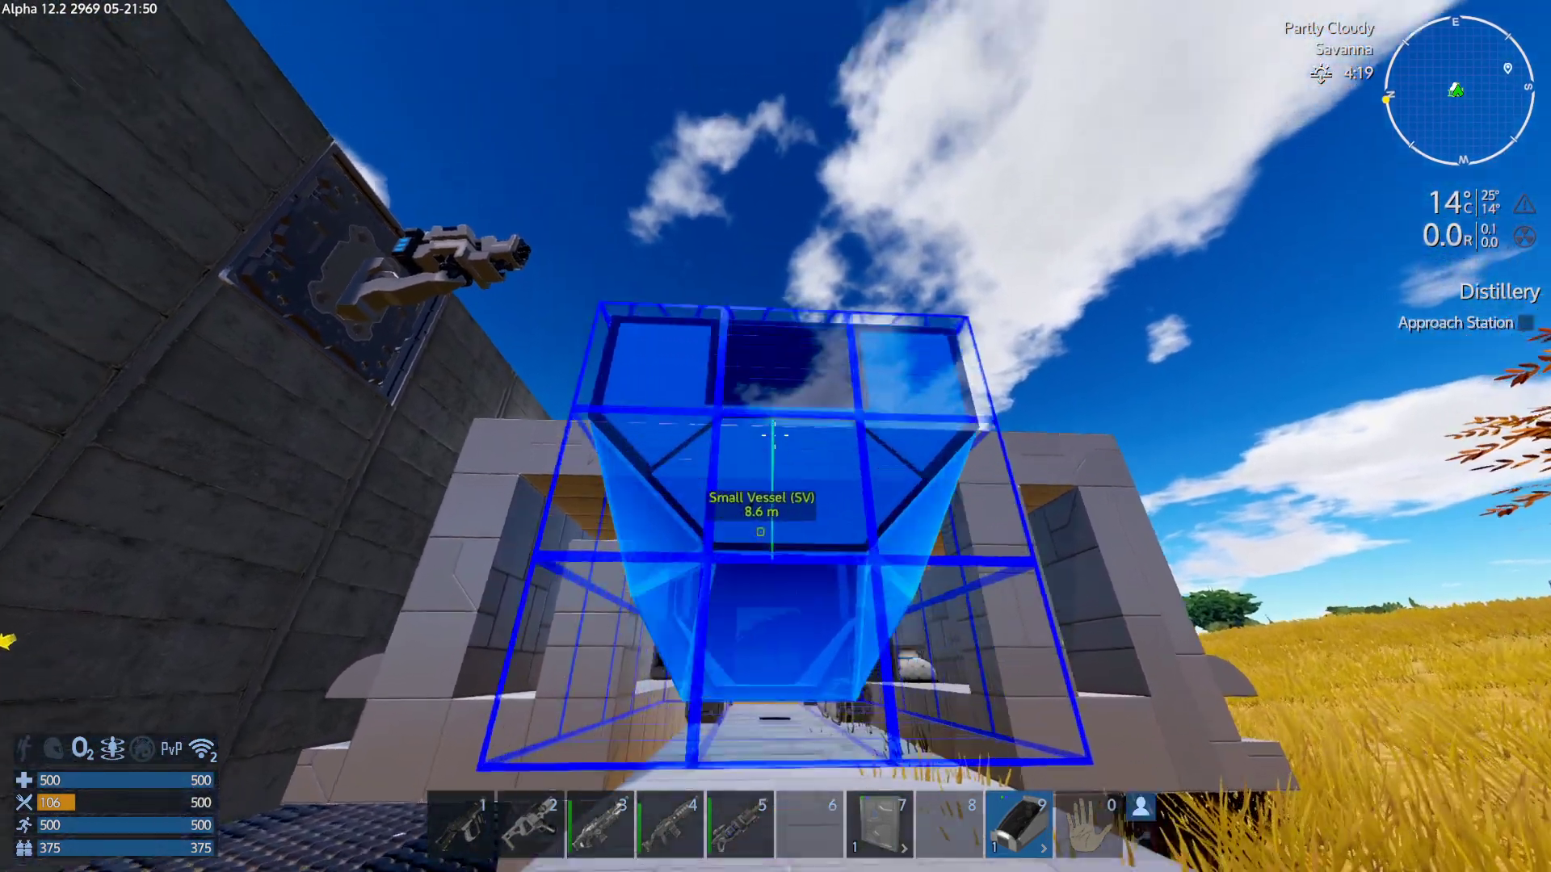
pyautogui.press('w')
pyautogui.press('w')
pyautogui.press('w')
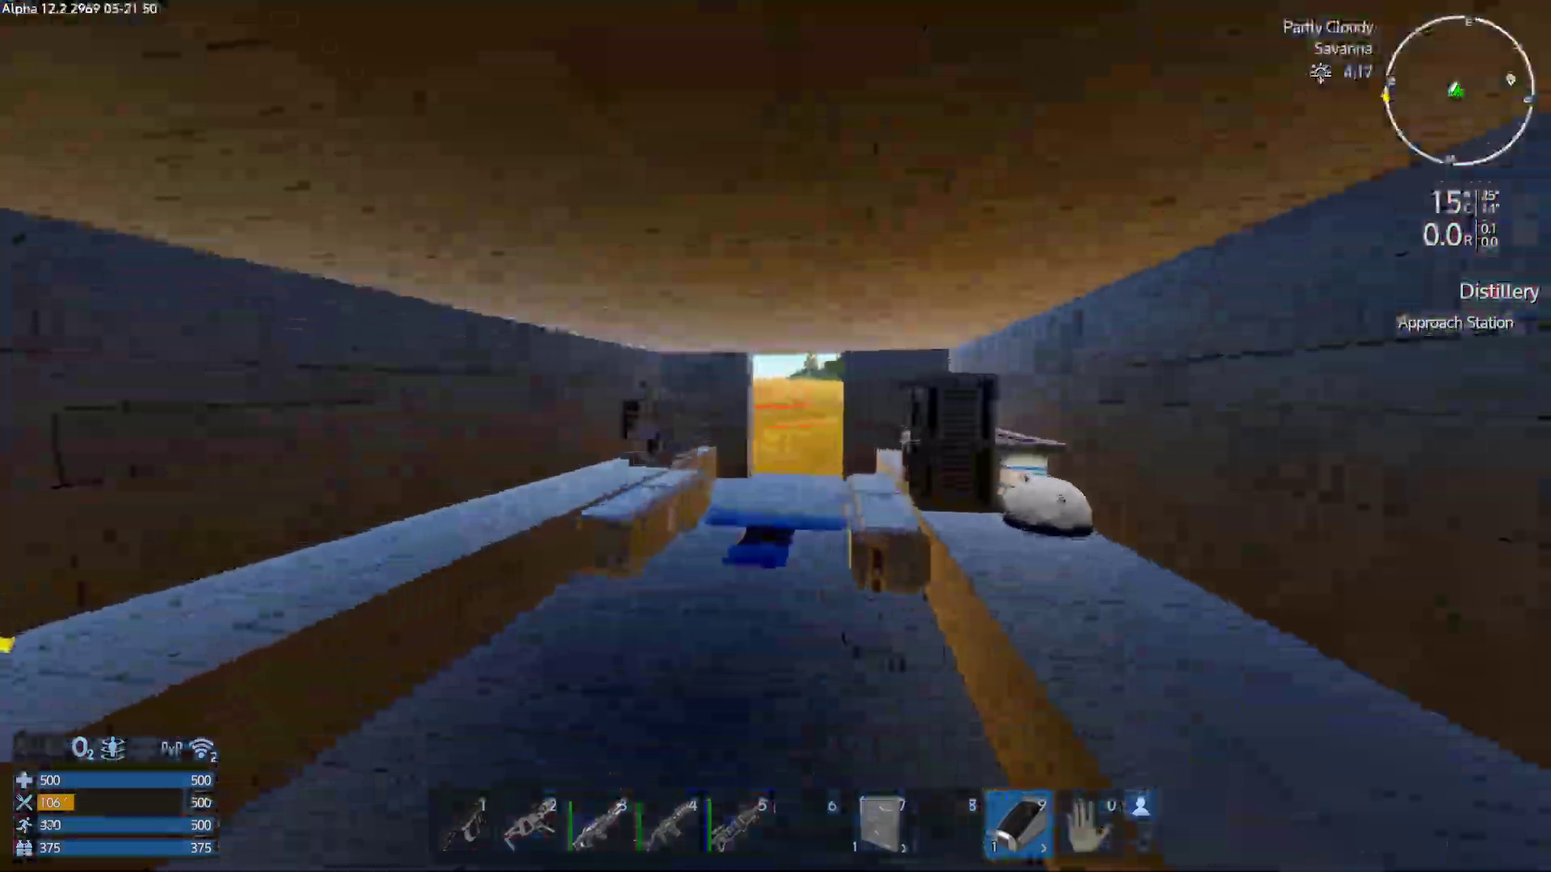
pyautogui.press('w')
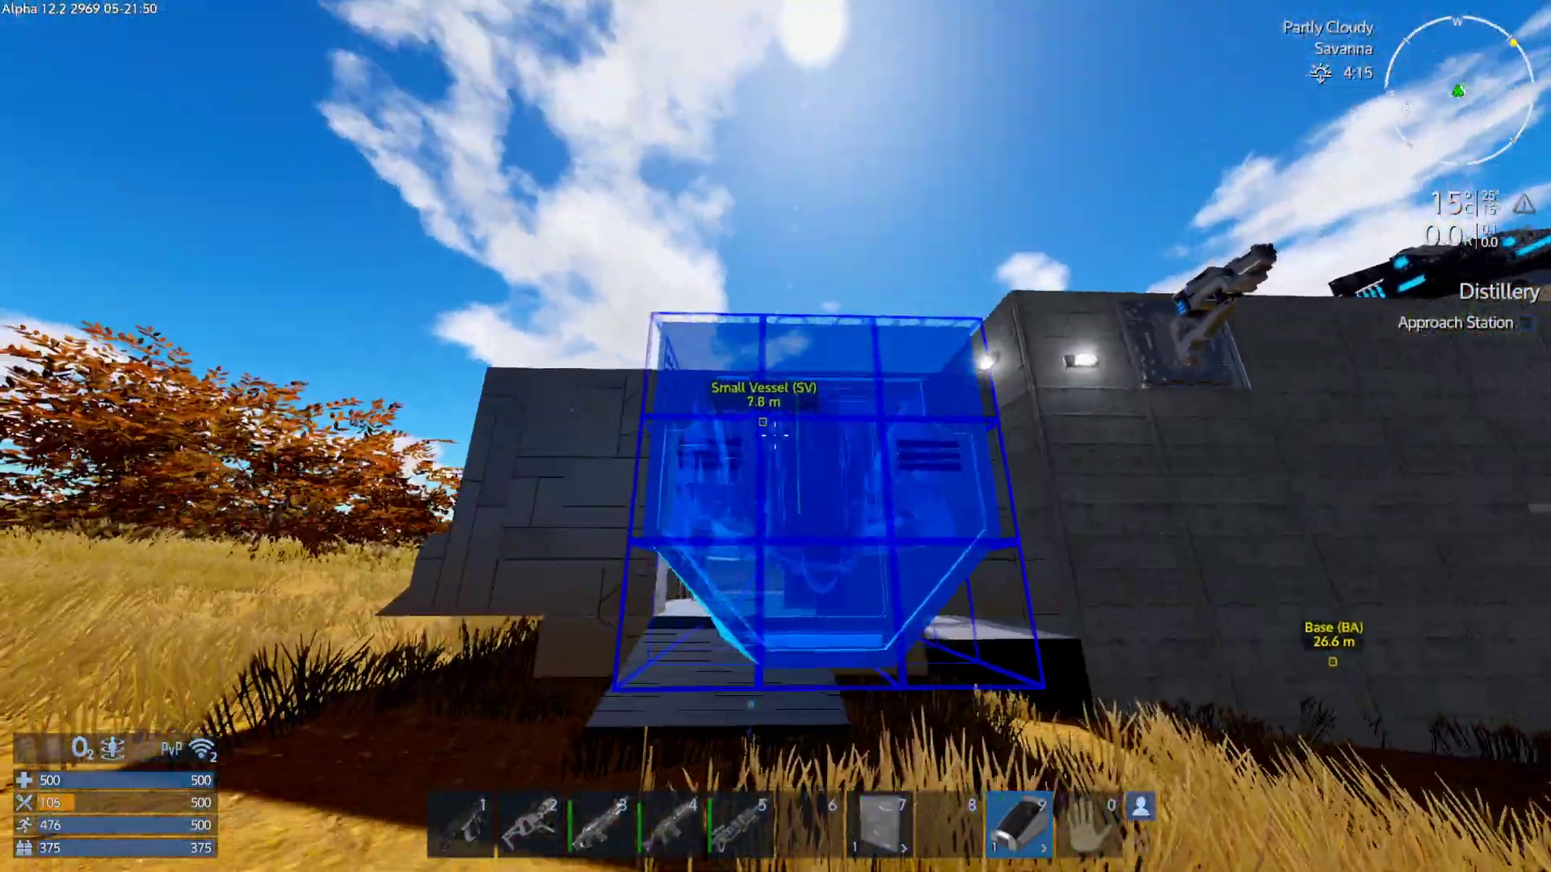
pyautogui.press('w')
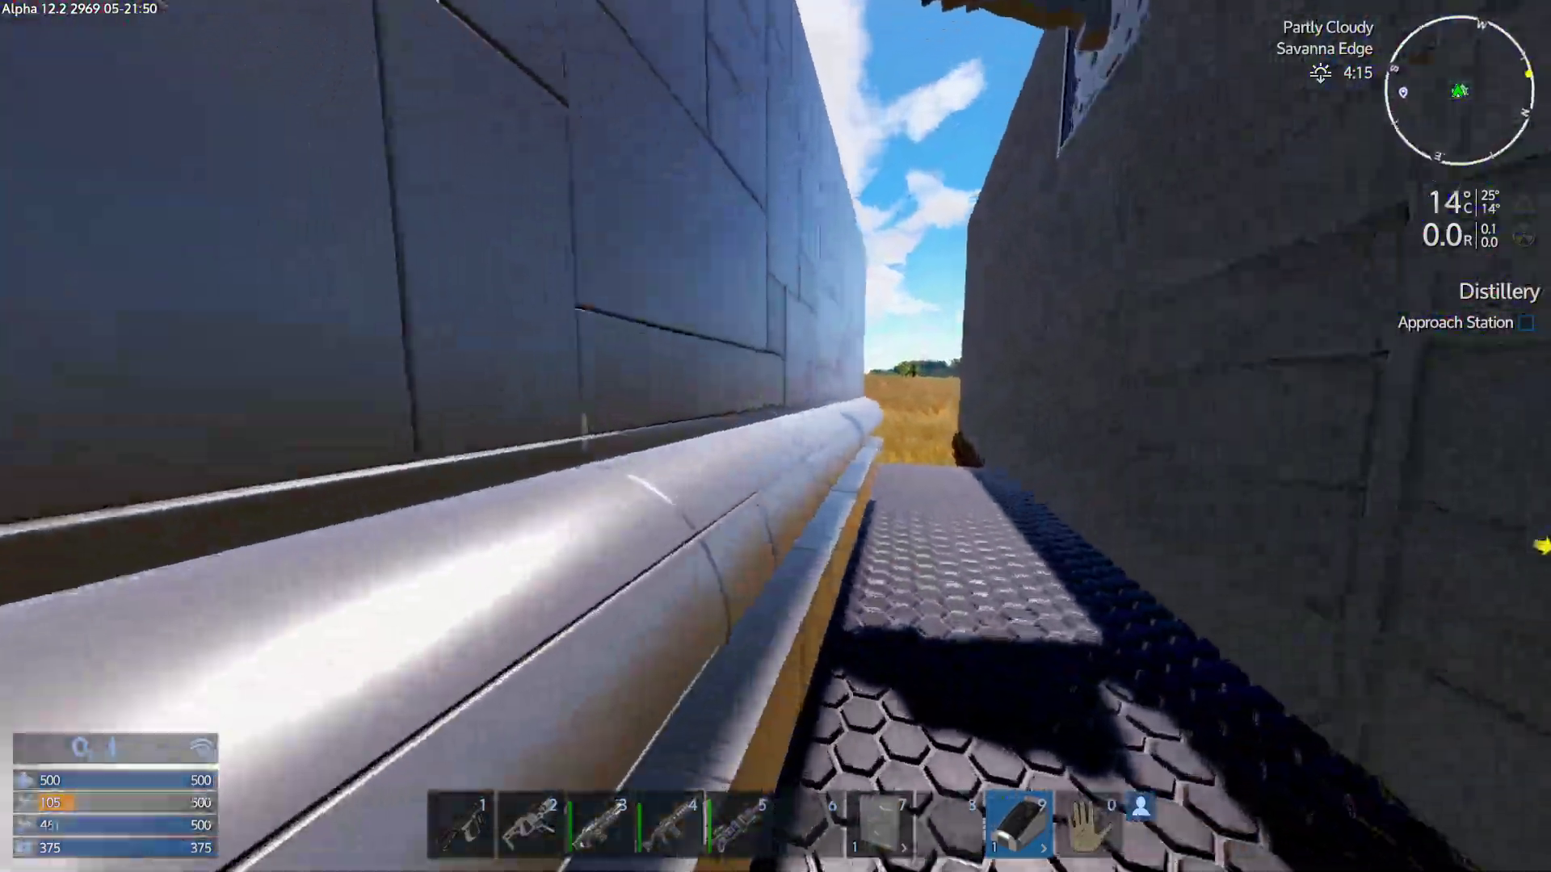
pyautogui.press('w')
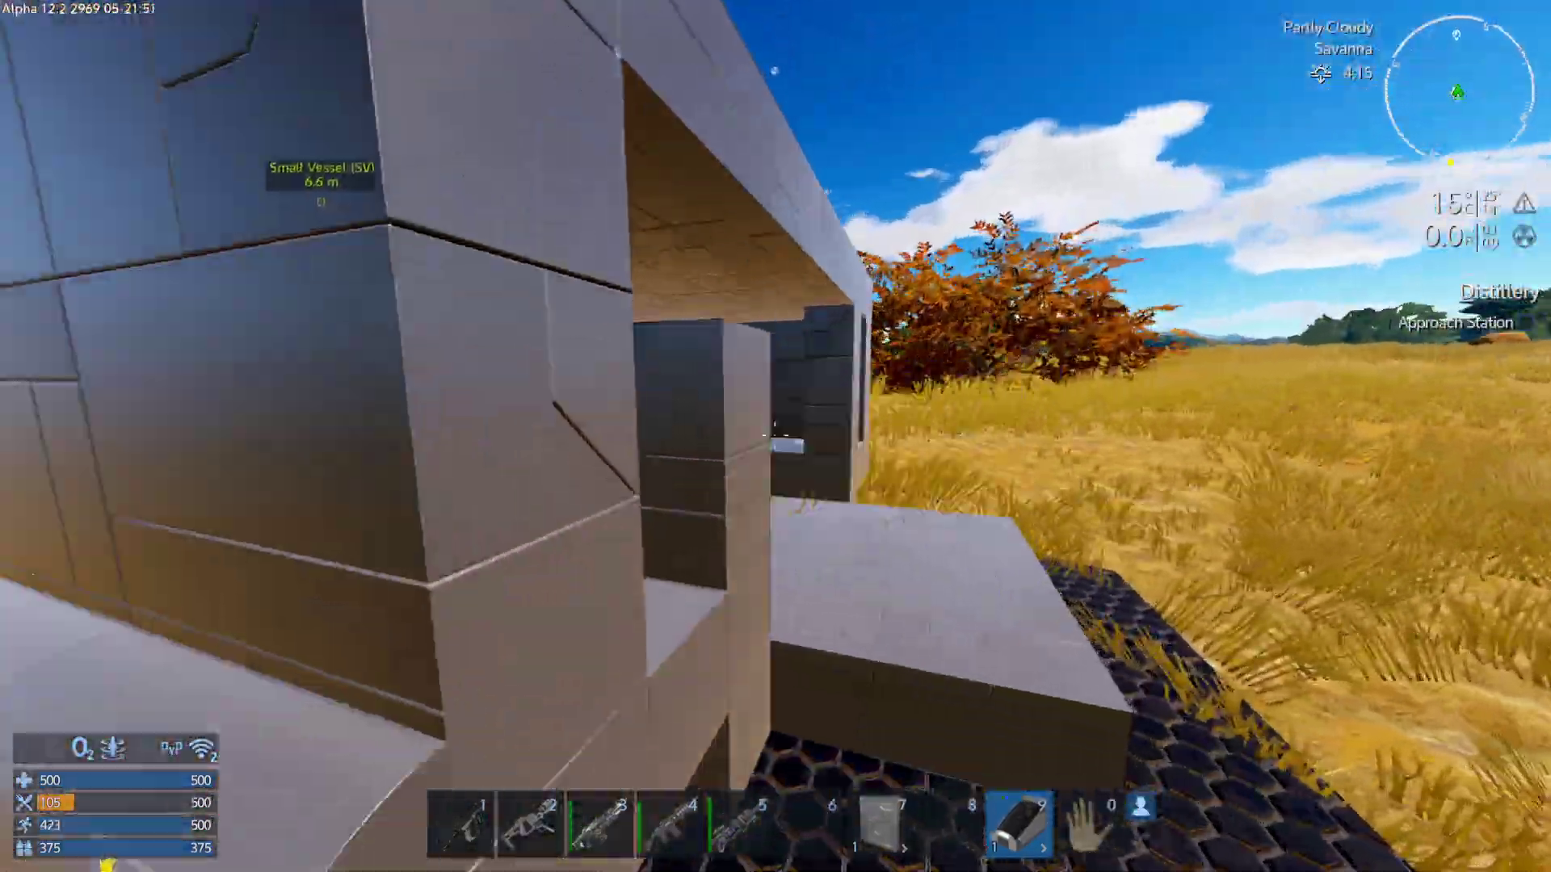
pyautogui.press('w')
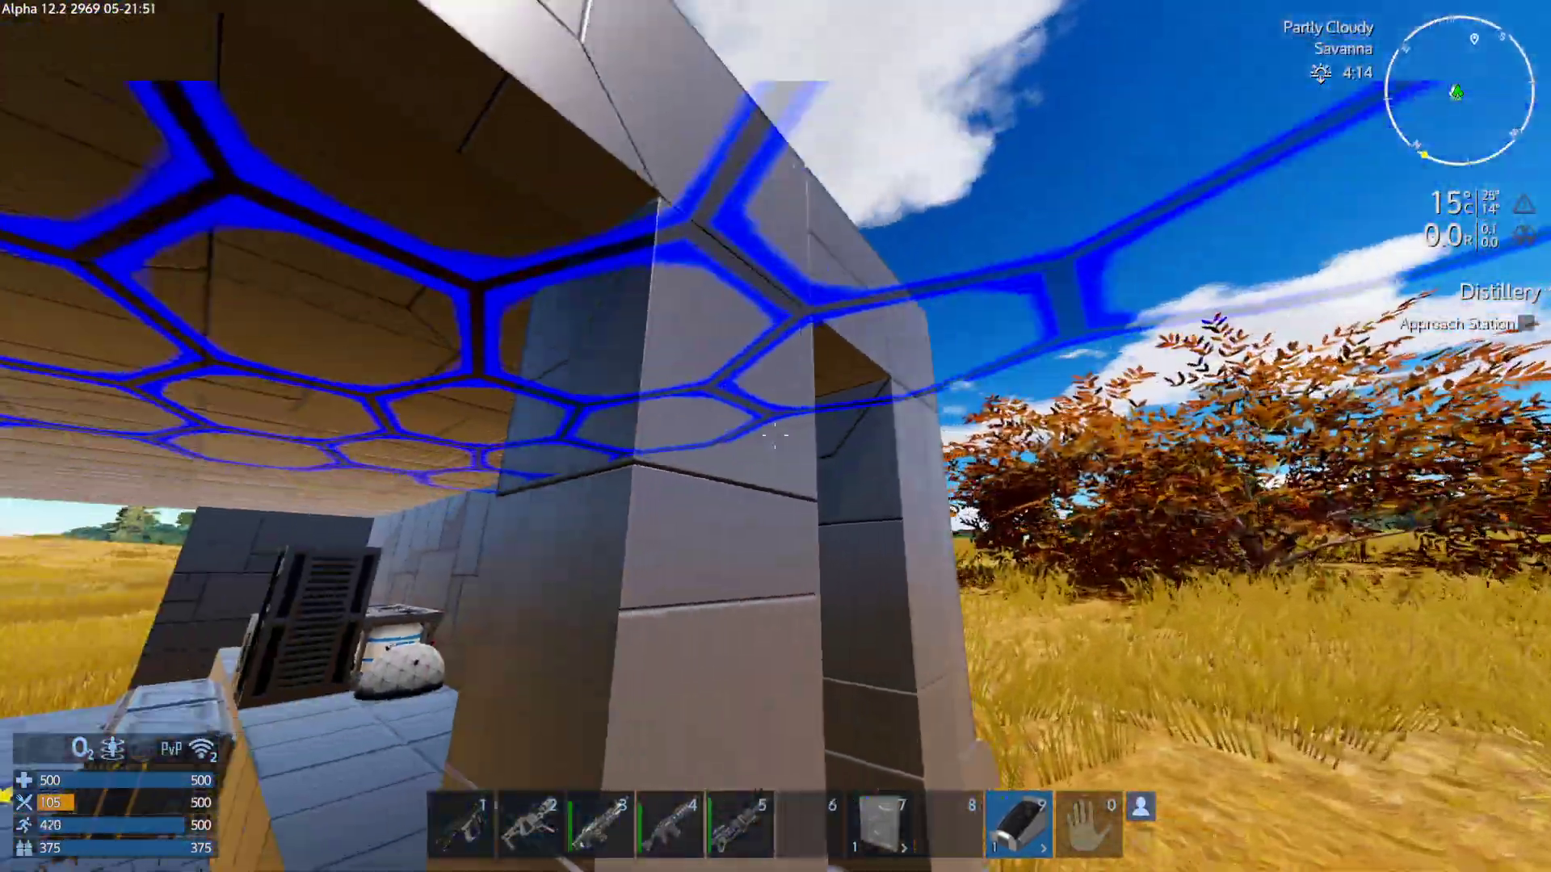
pyautogui.press('w')
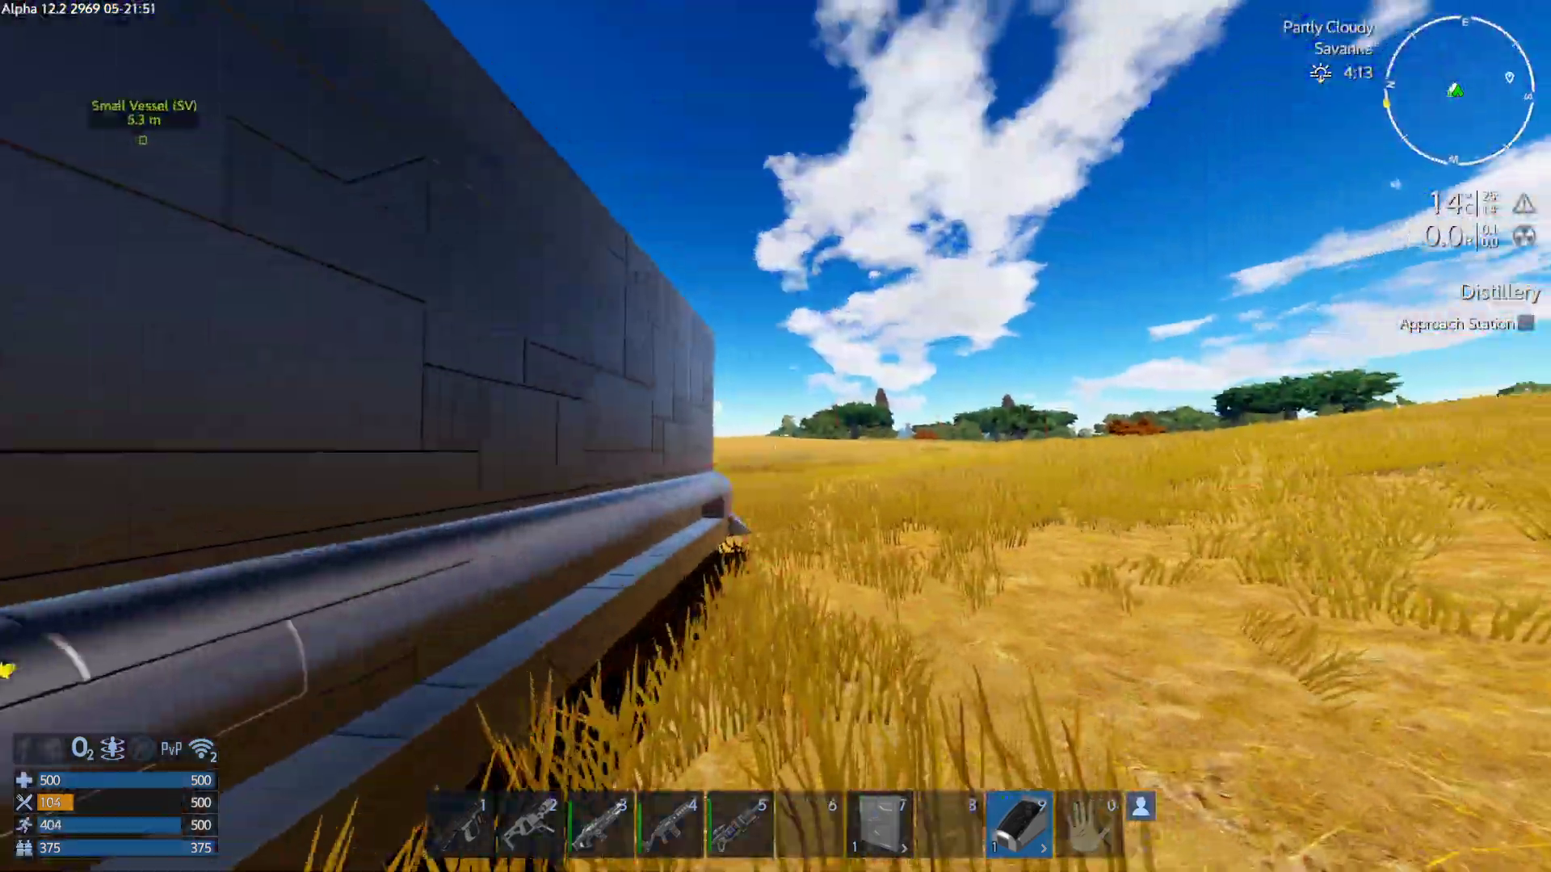
pyautogui.press('w')
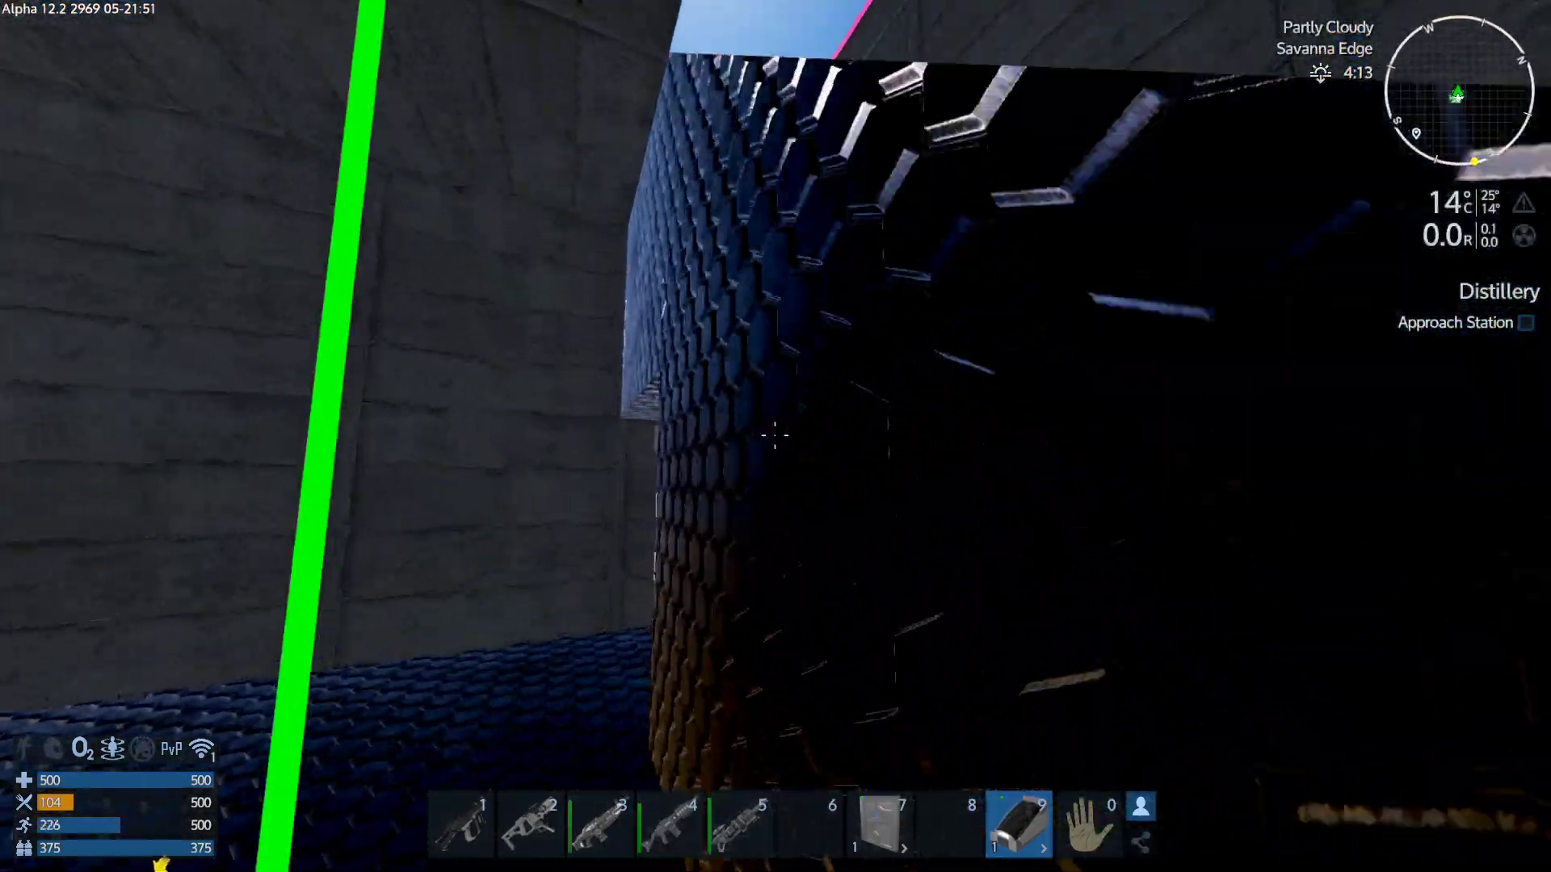
pyautogui.press('w')
pyautogui.press('w')
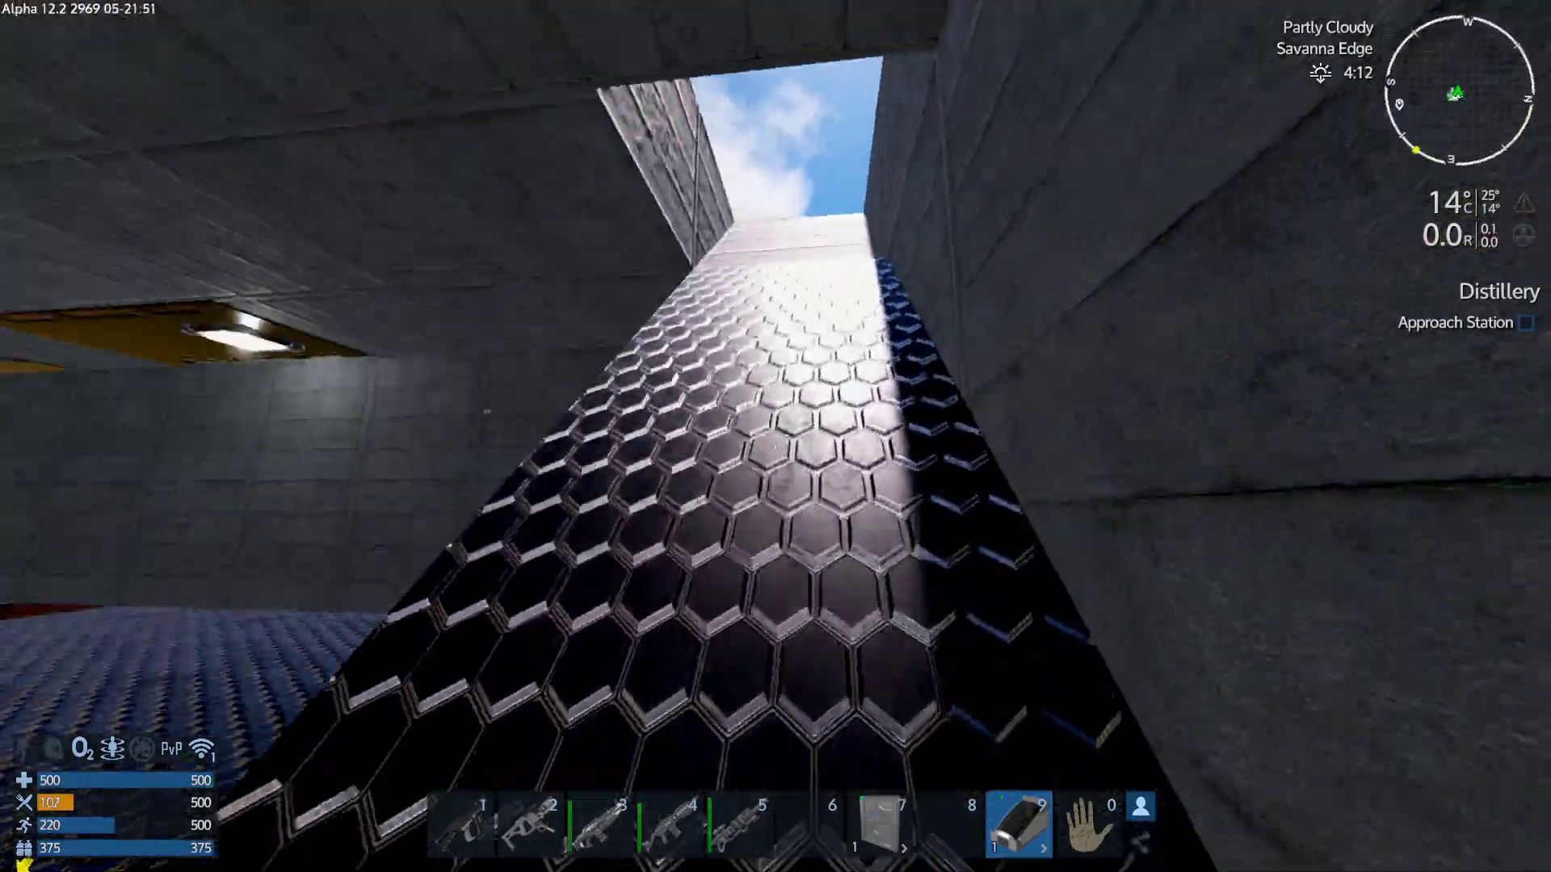
pyautogui.press('9')
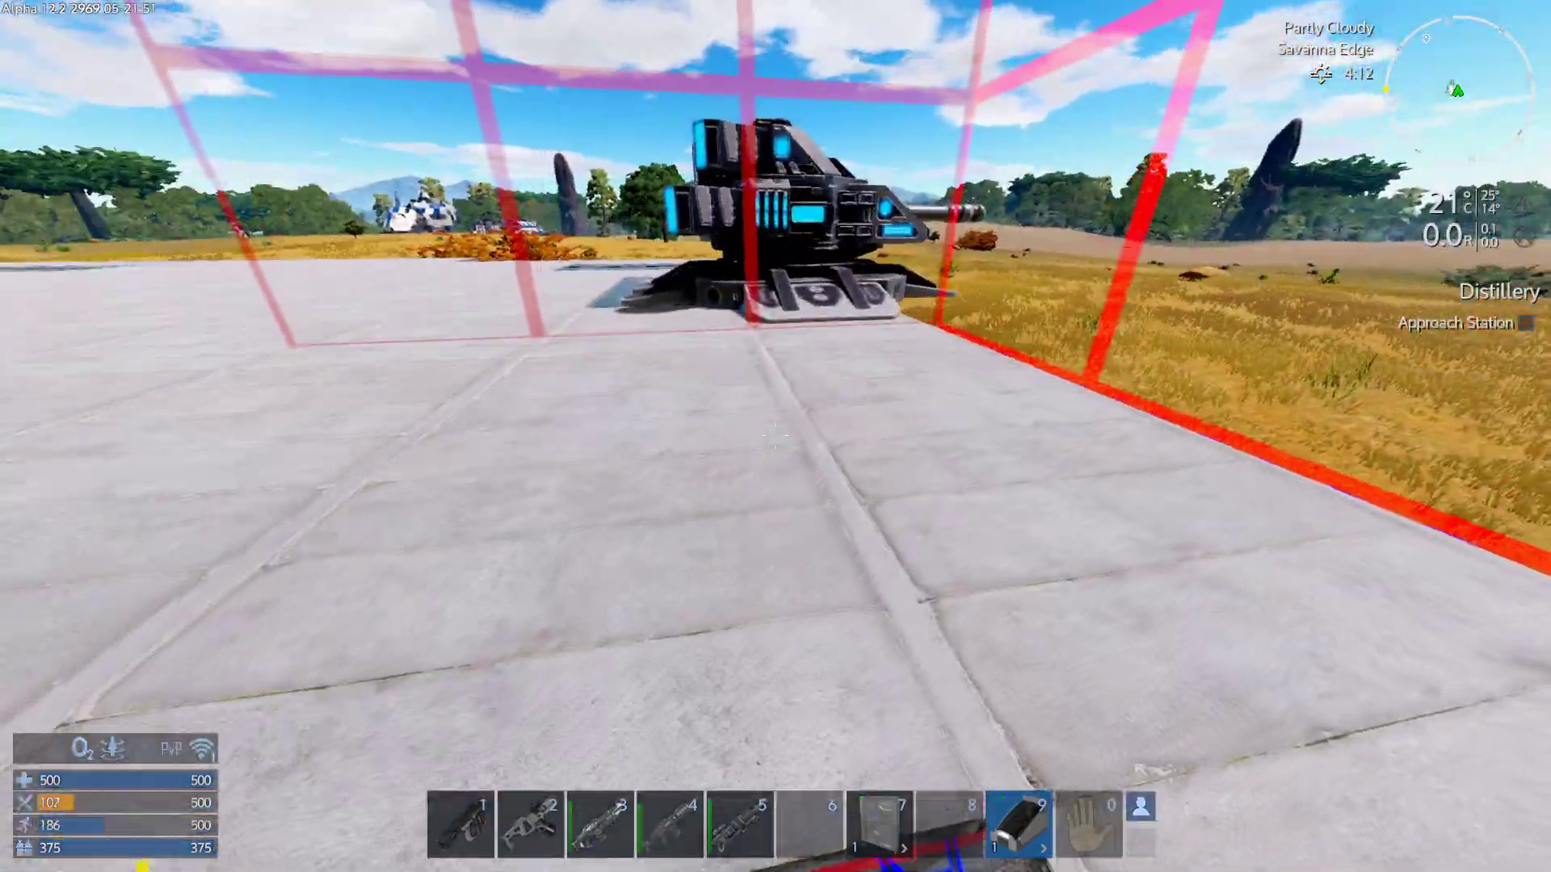
pyautogui.press('n')
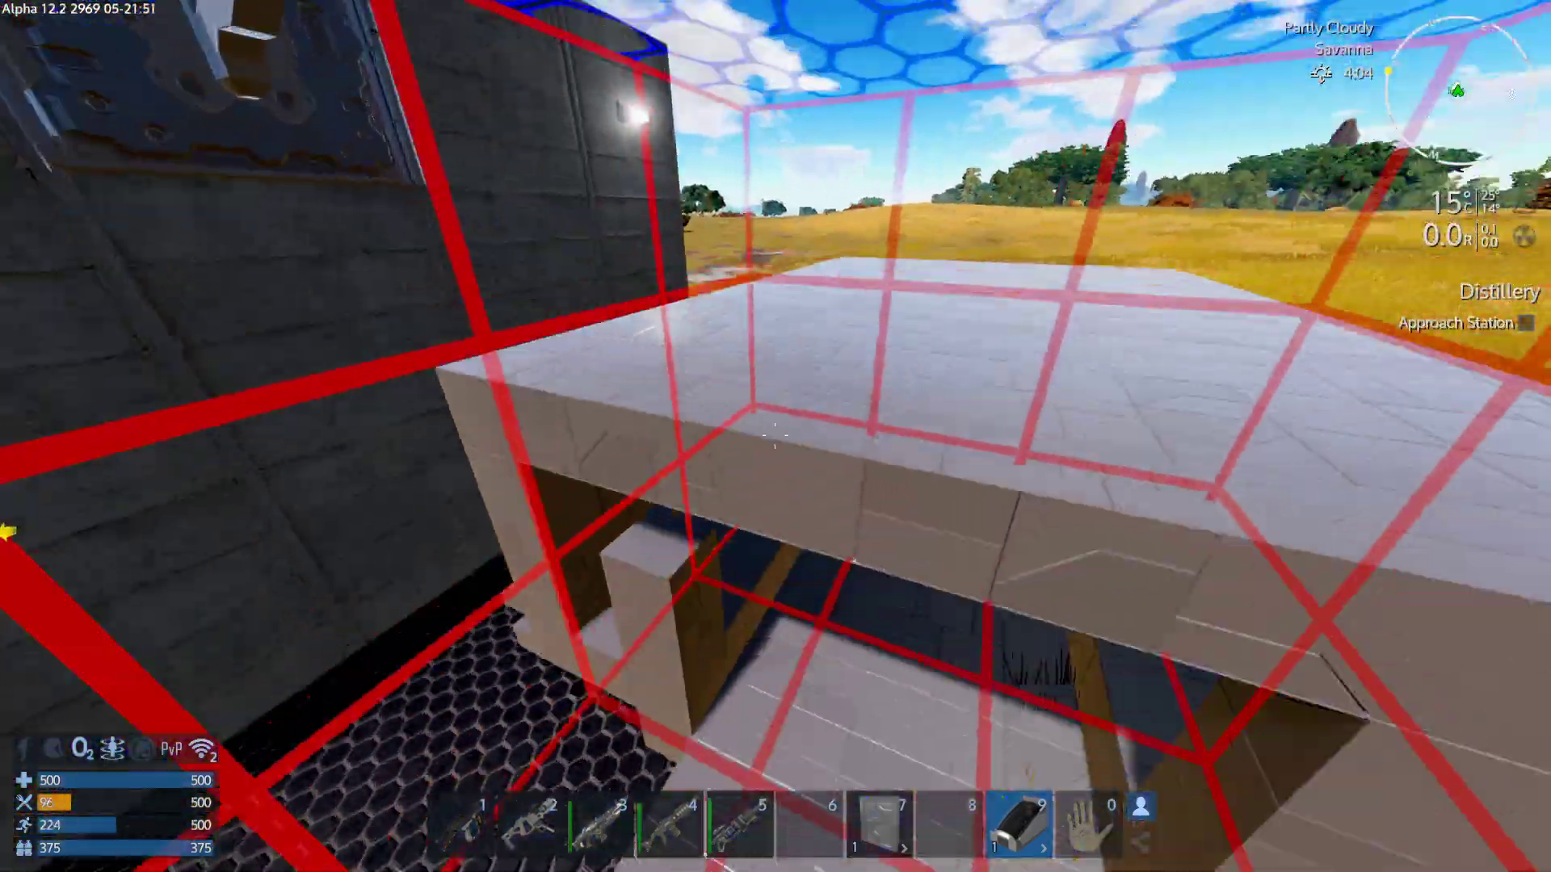
# Choose a cockpit shape and fly around the vessel to inspect its preview.
pyautogui.rightClick(775, 437)
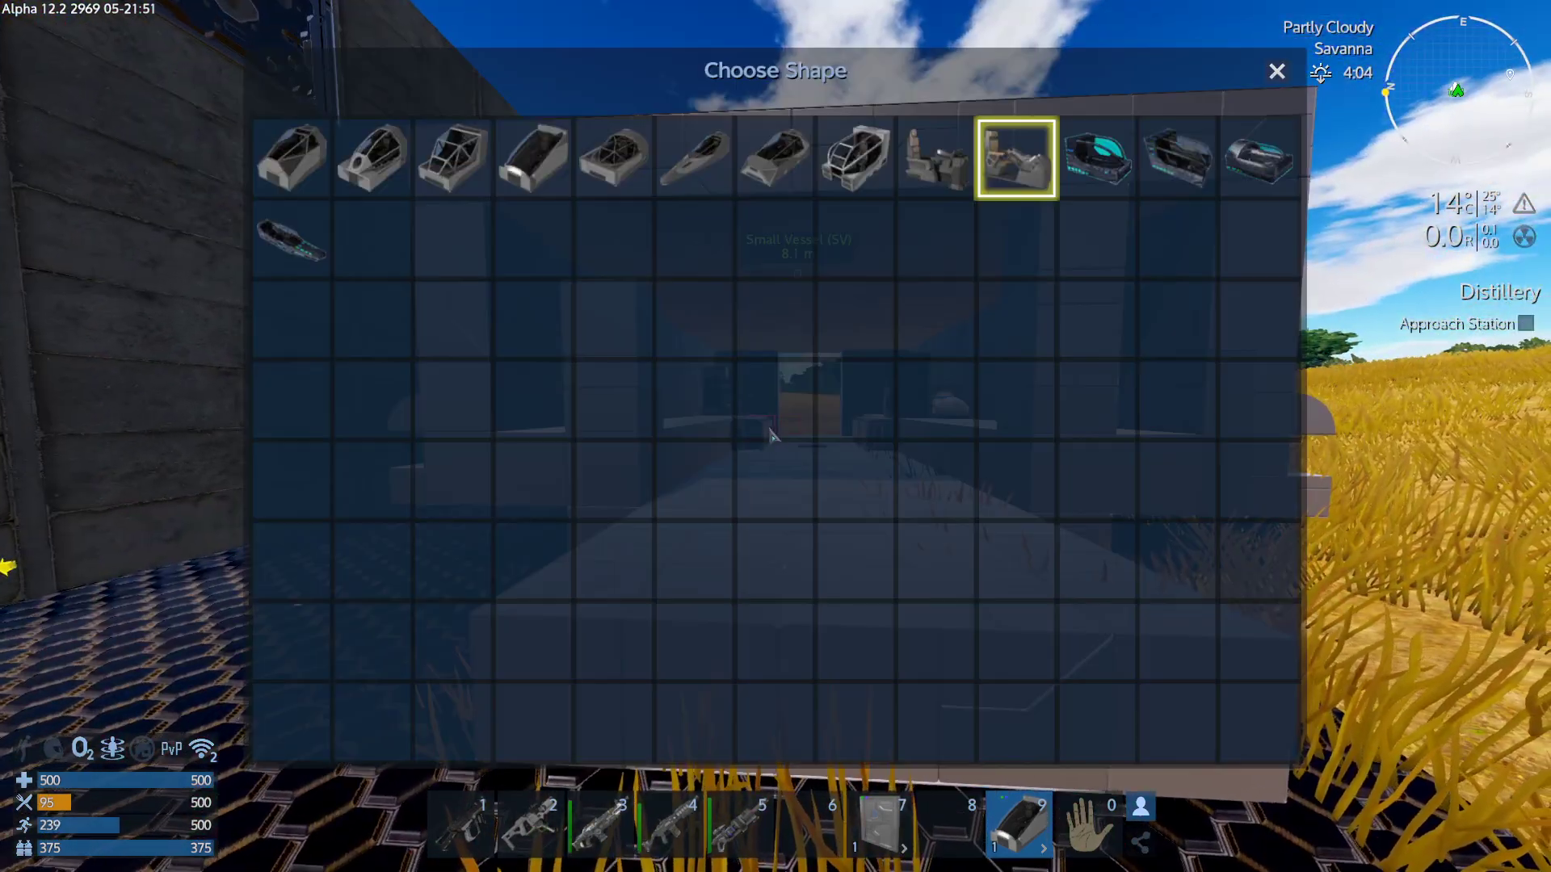
pyautogui.click(1017, 157)
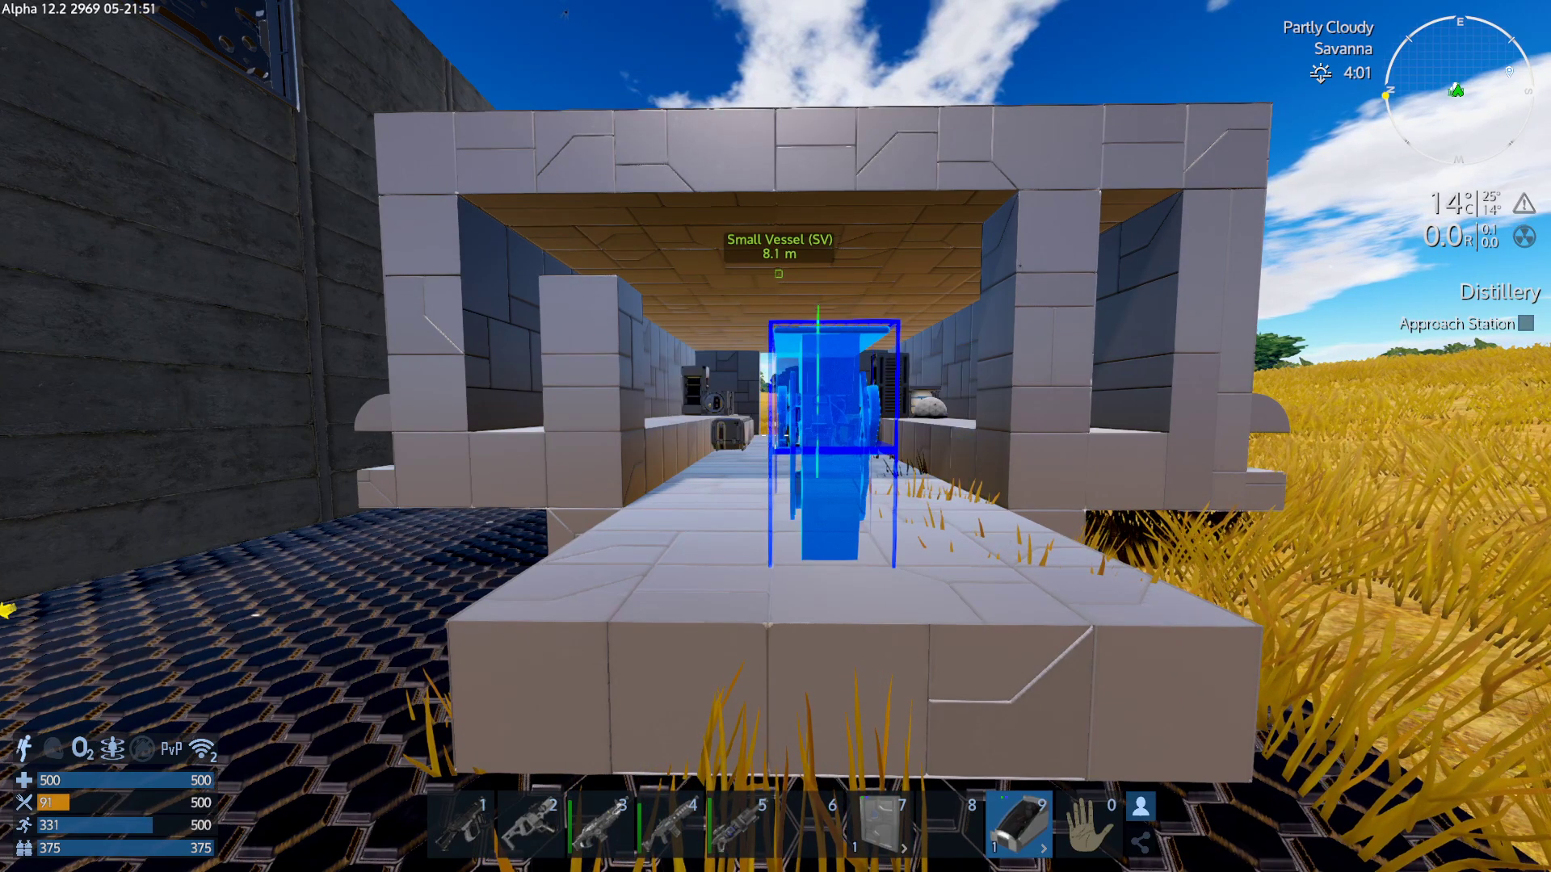
pyautogui.press('space')
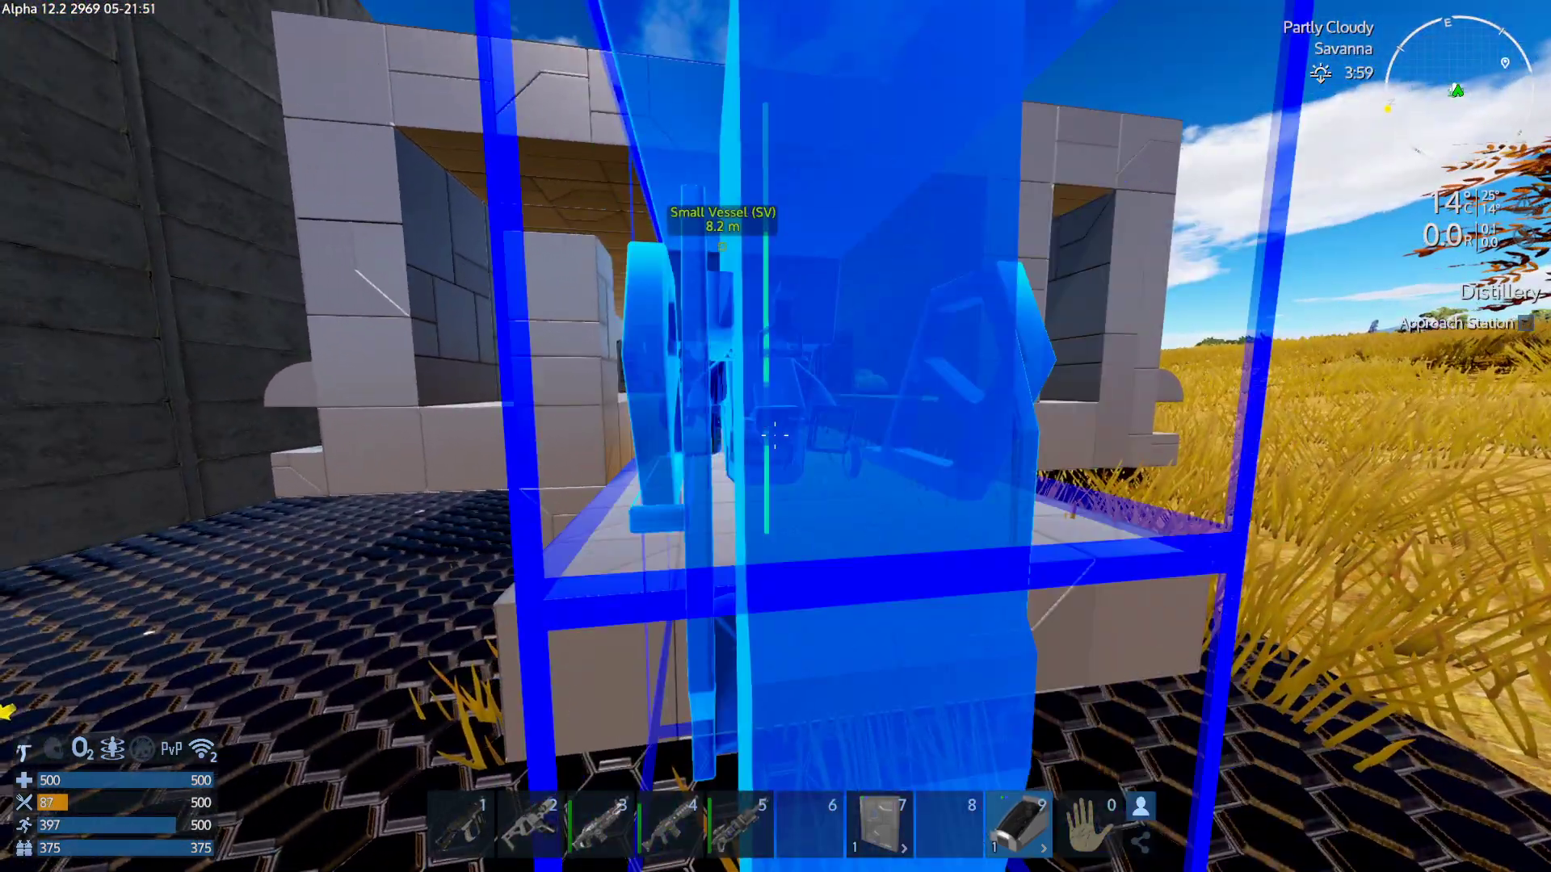
pyautogui.press('s')
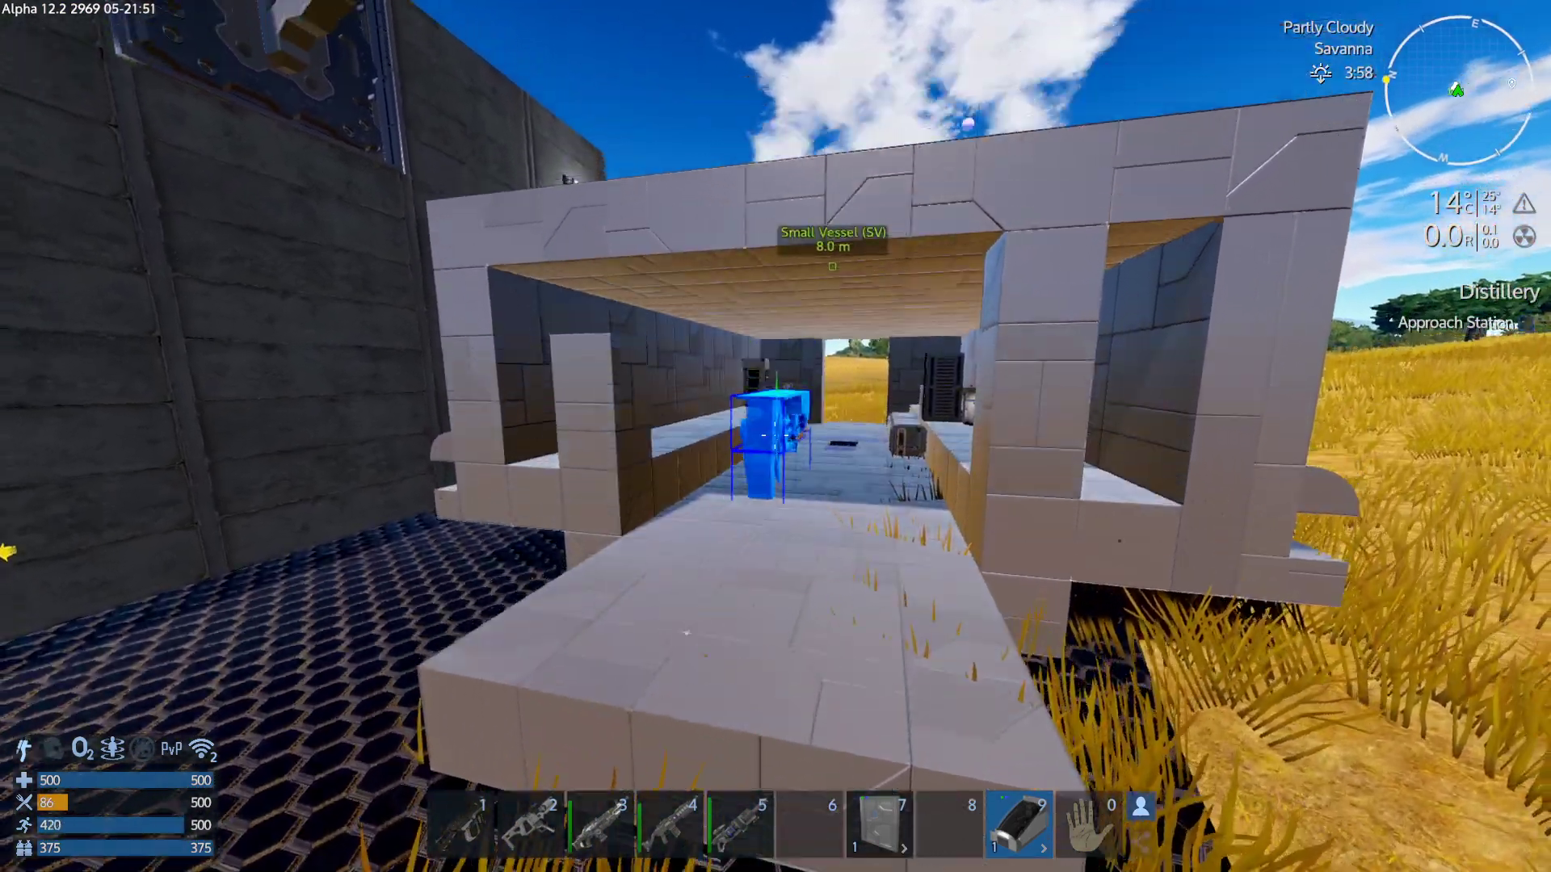
pyautogui.press('space')
pyautogui.press('w')
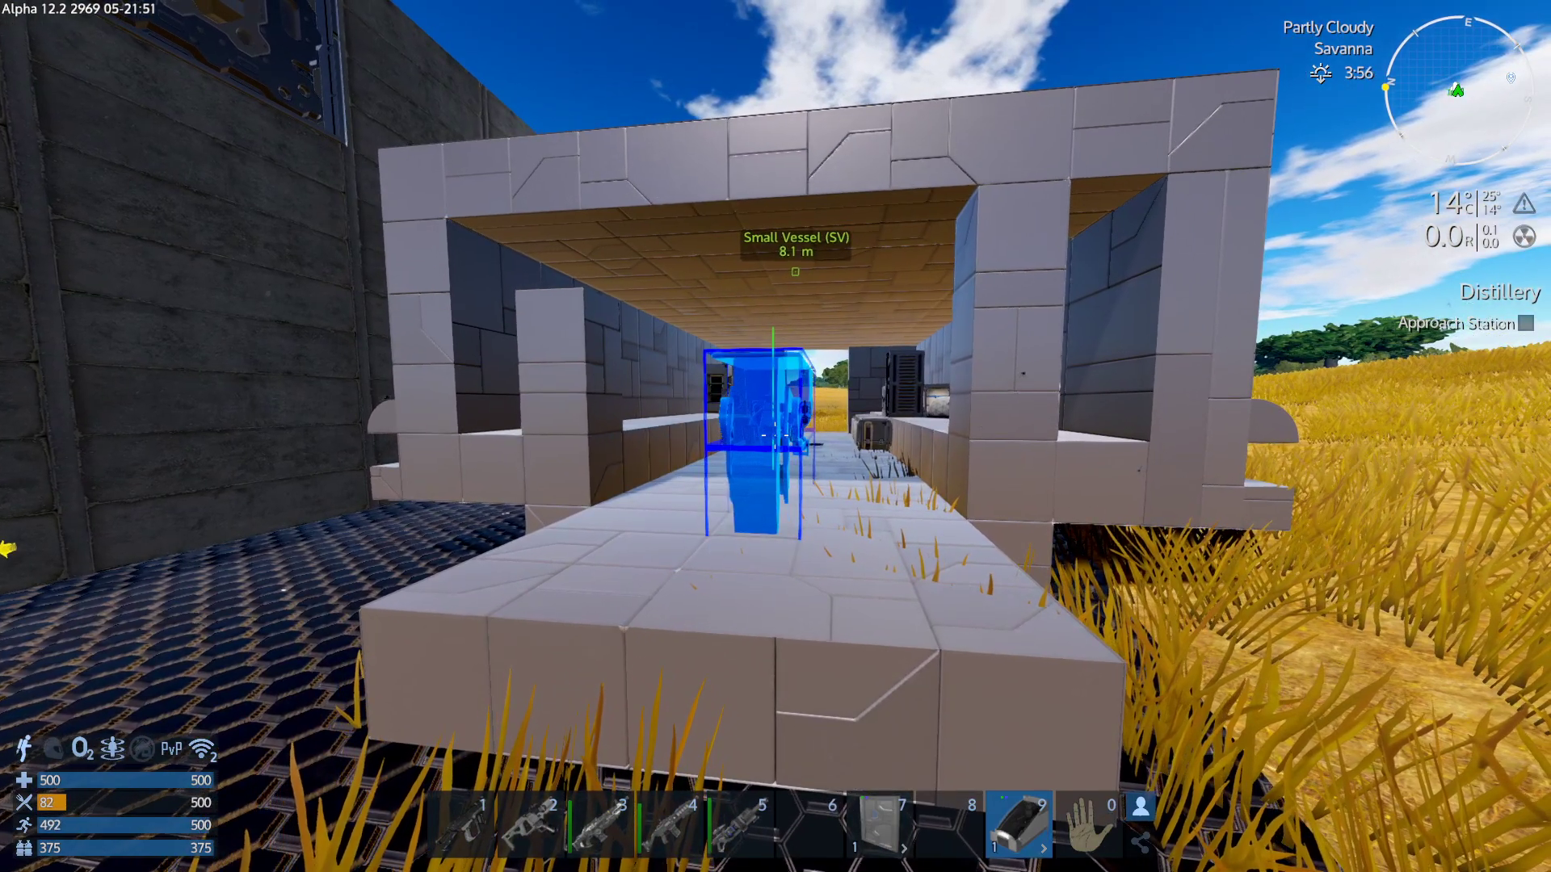
pyautogui.press('space')
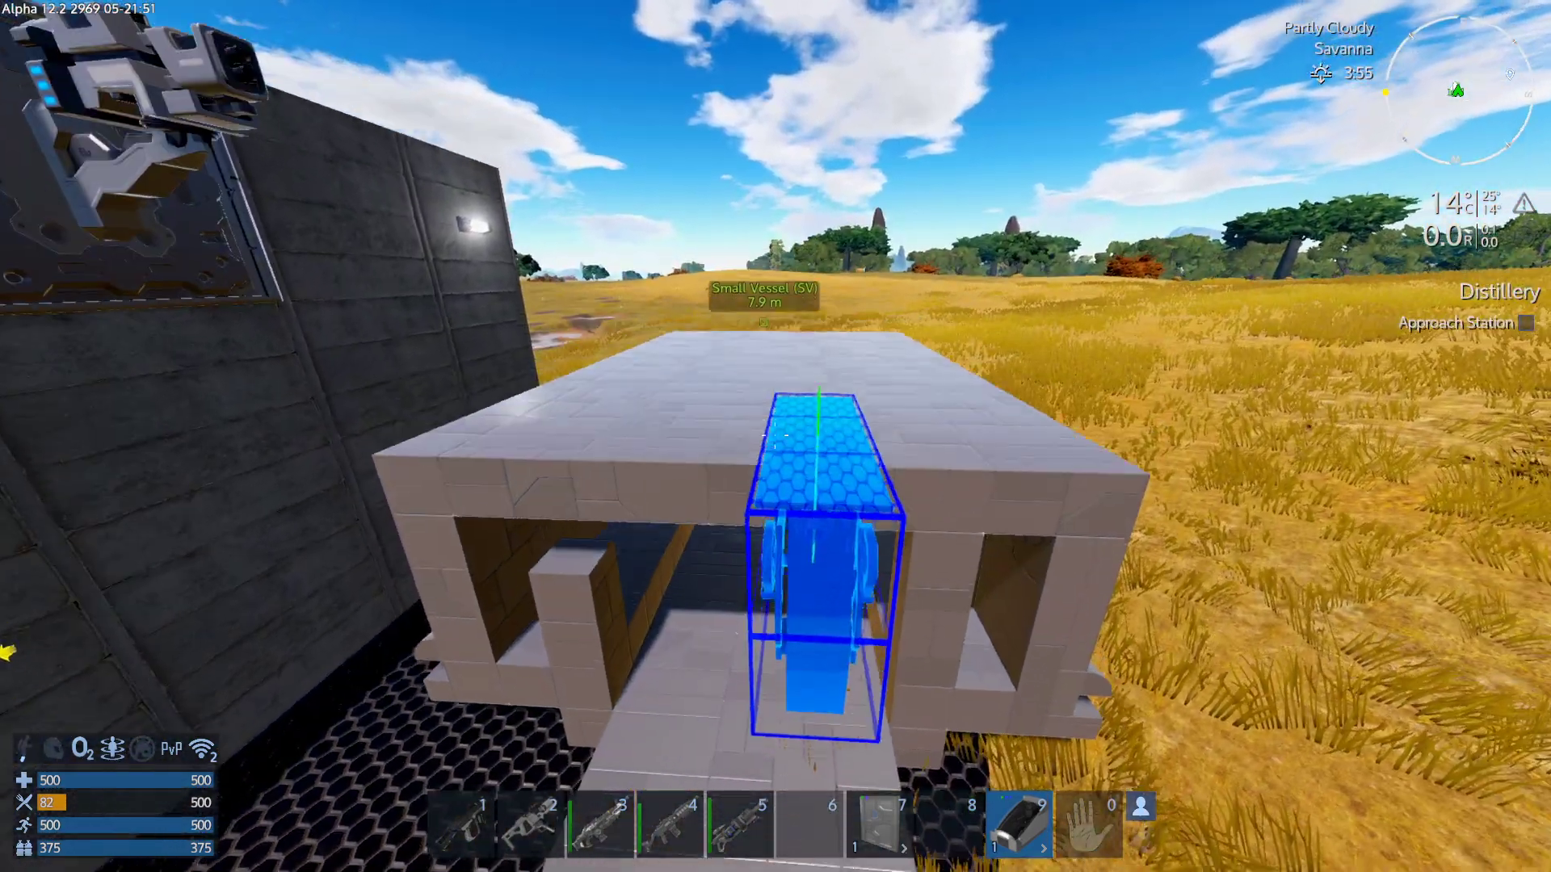
pyautogui.press('w')
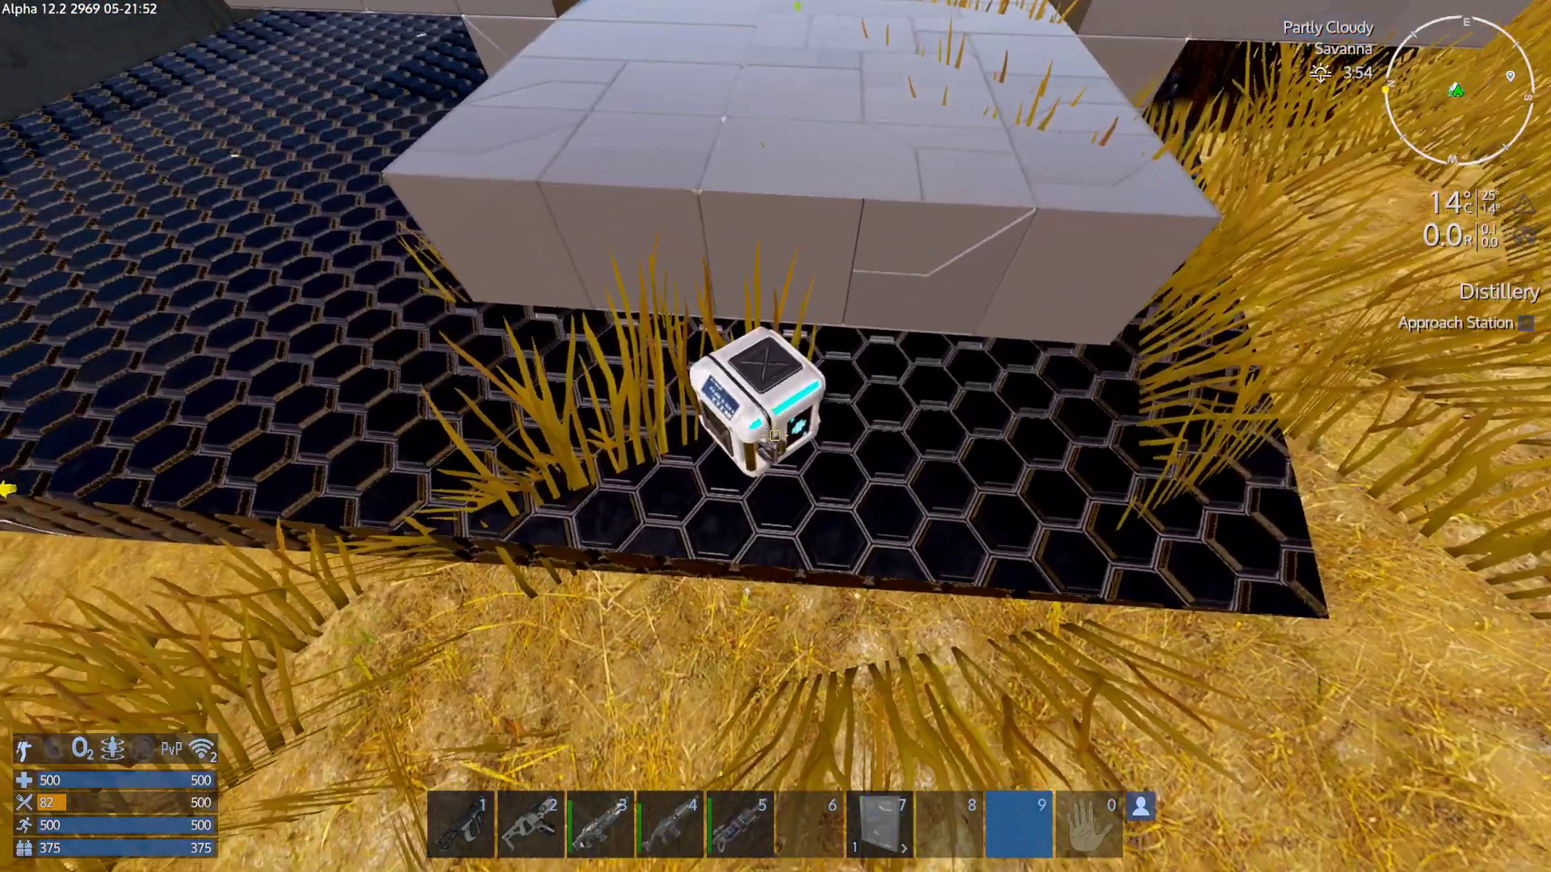
# Pick up the dropped cockpit capsule and check the inventory.
pyautogui.press('f')
pyautogui.press('Tab')
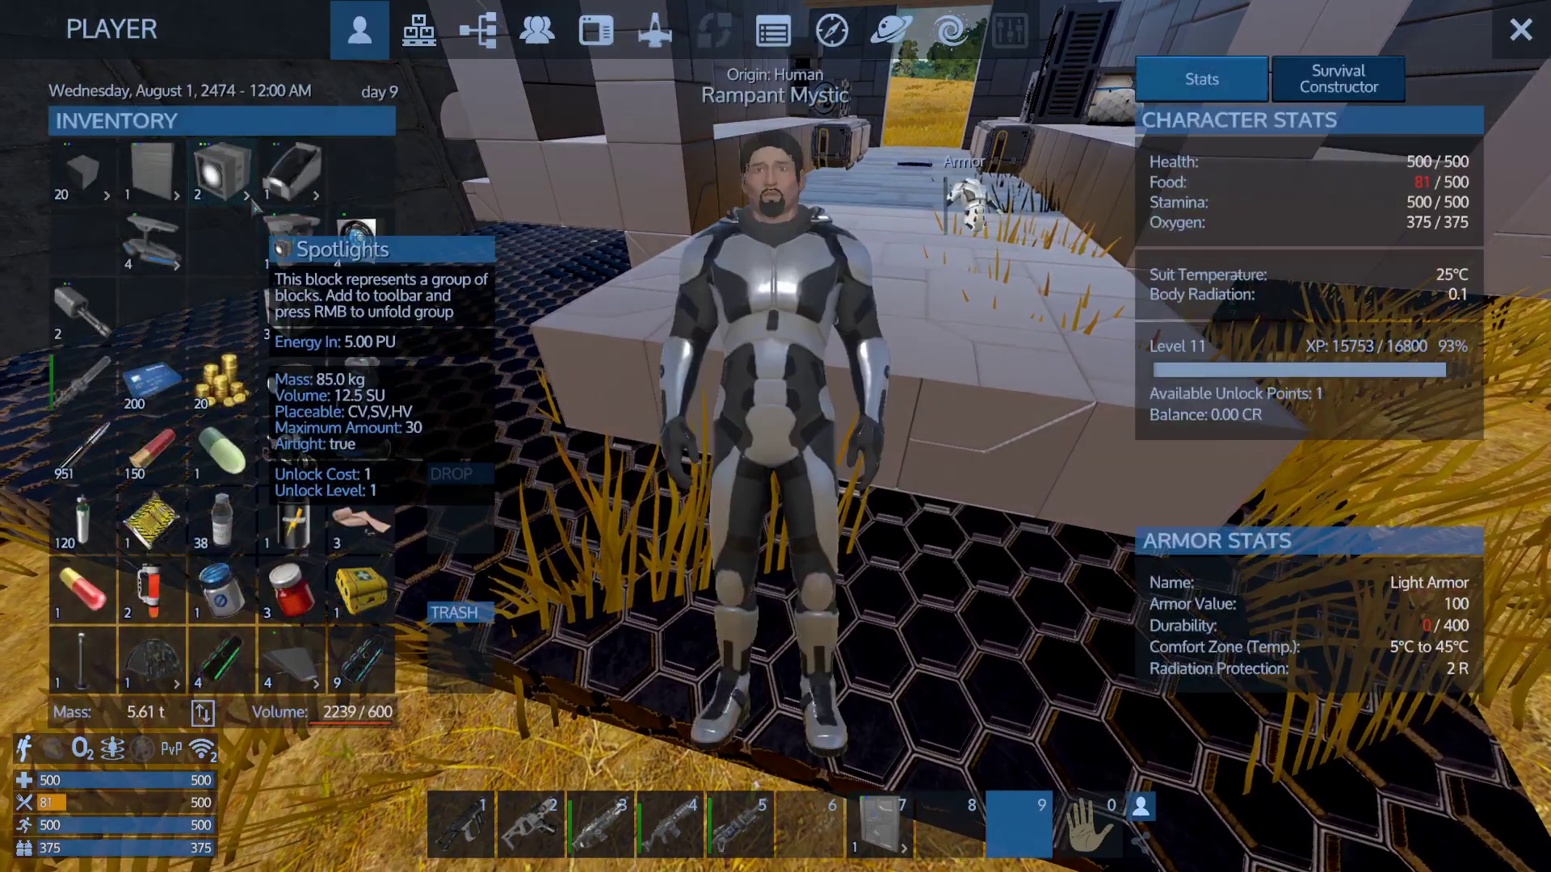
pyautogui.press('Tab')
pyautogui.press('w')
# Reselect the cockpit shape from slot 6 and show the Building/Debug options.
pyautogui.press('6')
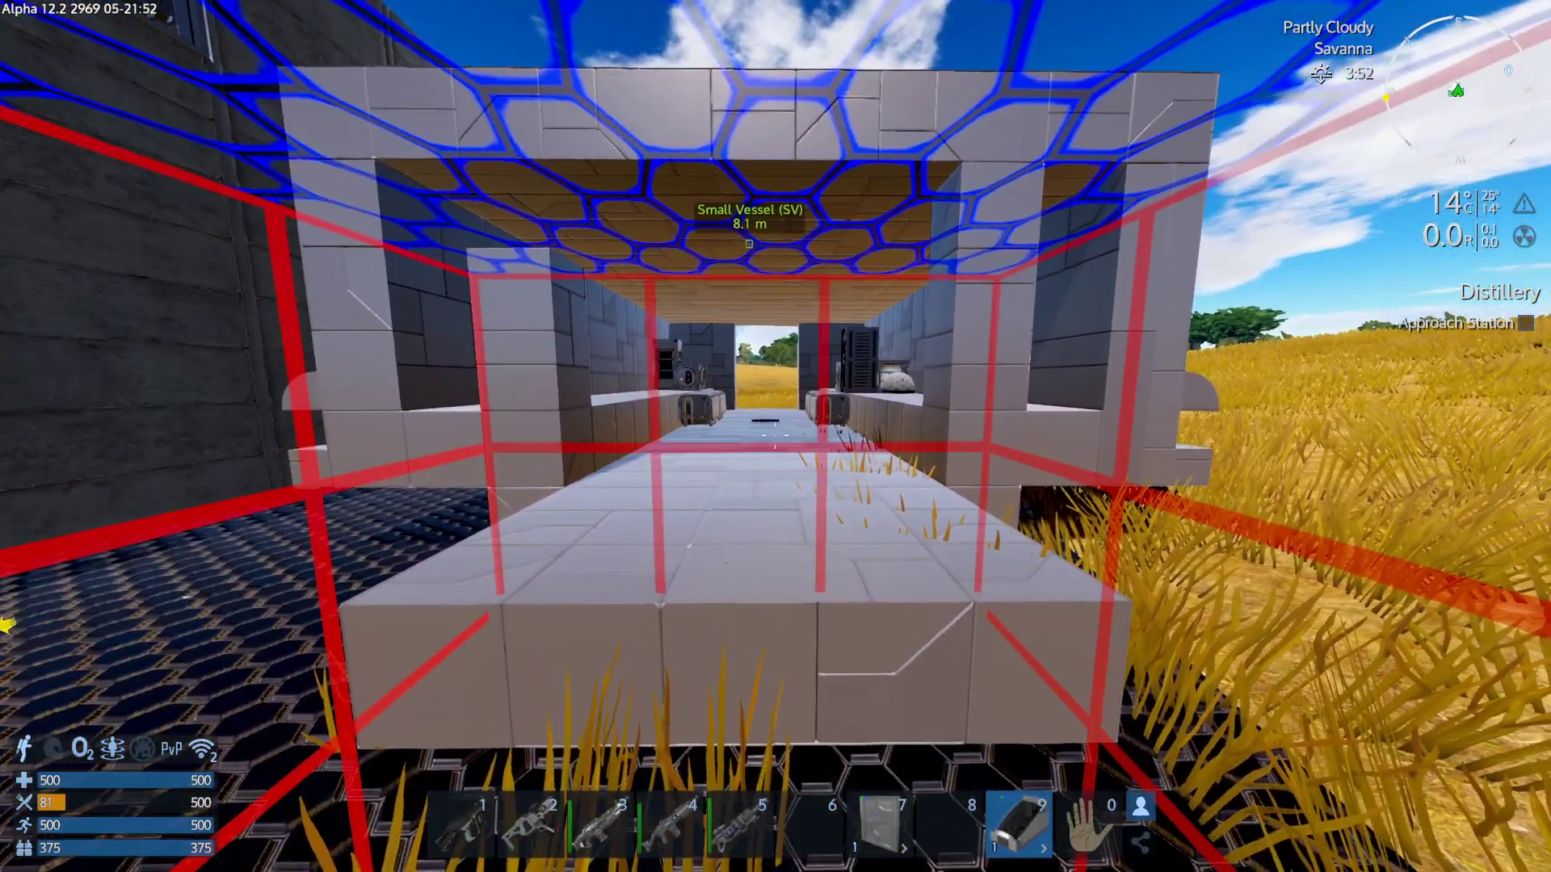
pyautogui.rightClick(776, 436)
pyautogui.click(1016, 157)
pyautogui.scroll(3, 775, 436)
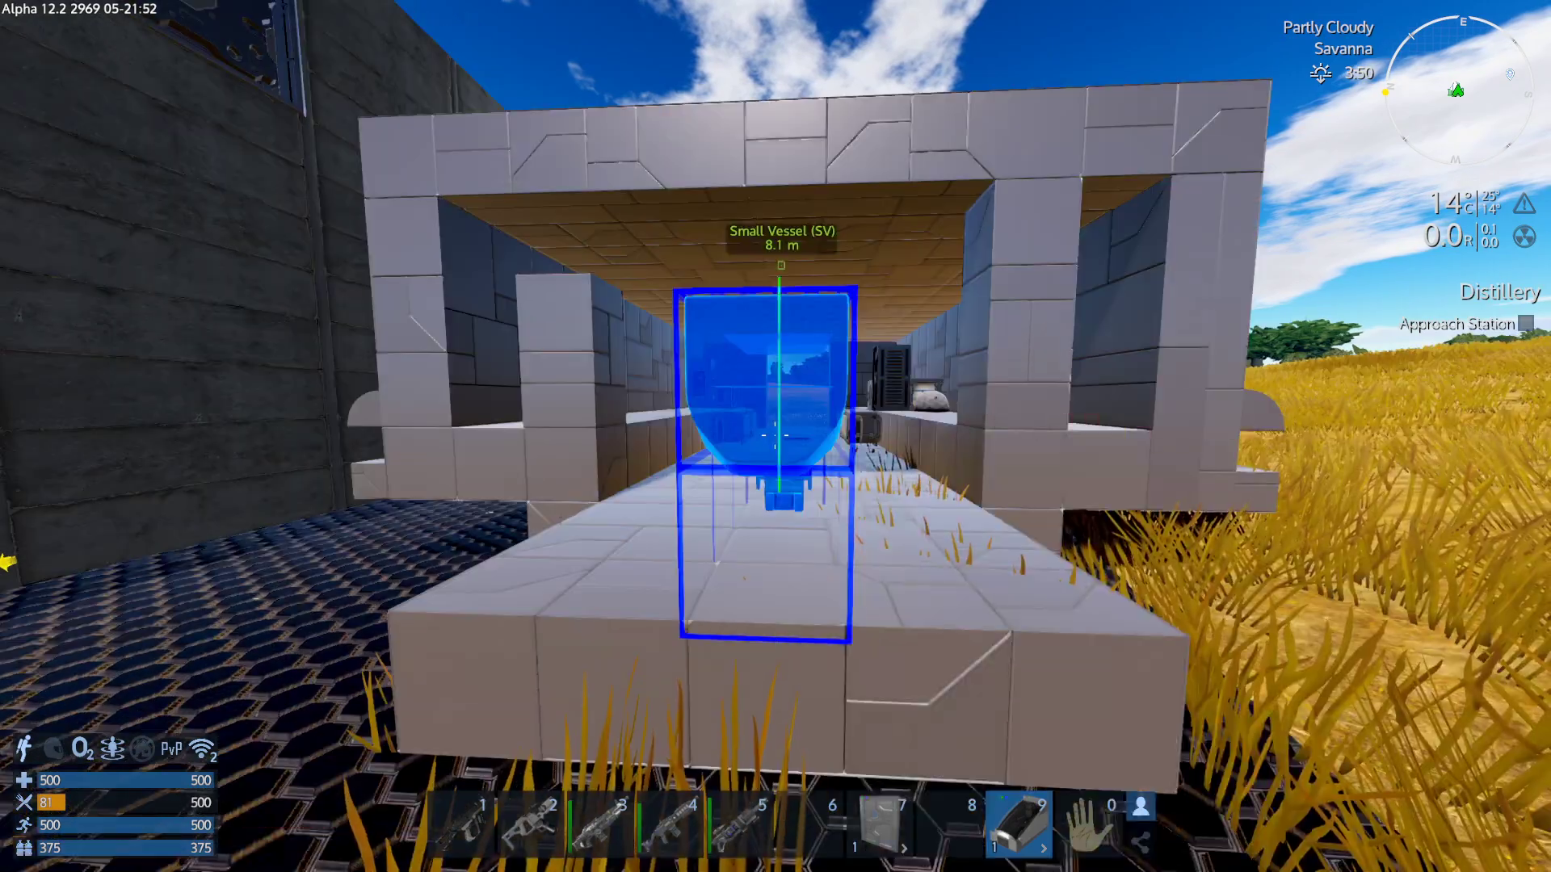
pyautogui.press('Tab')
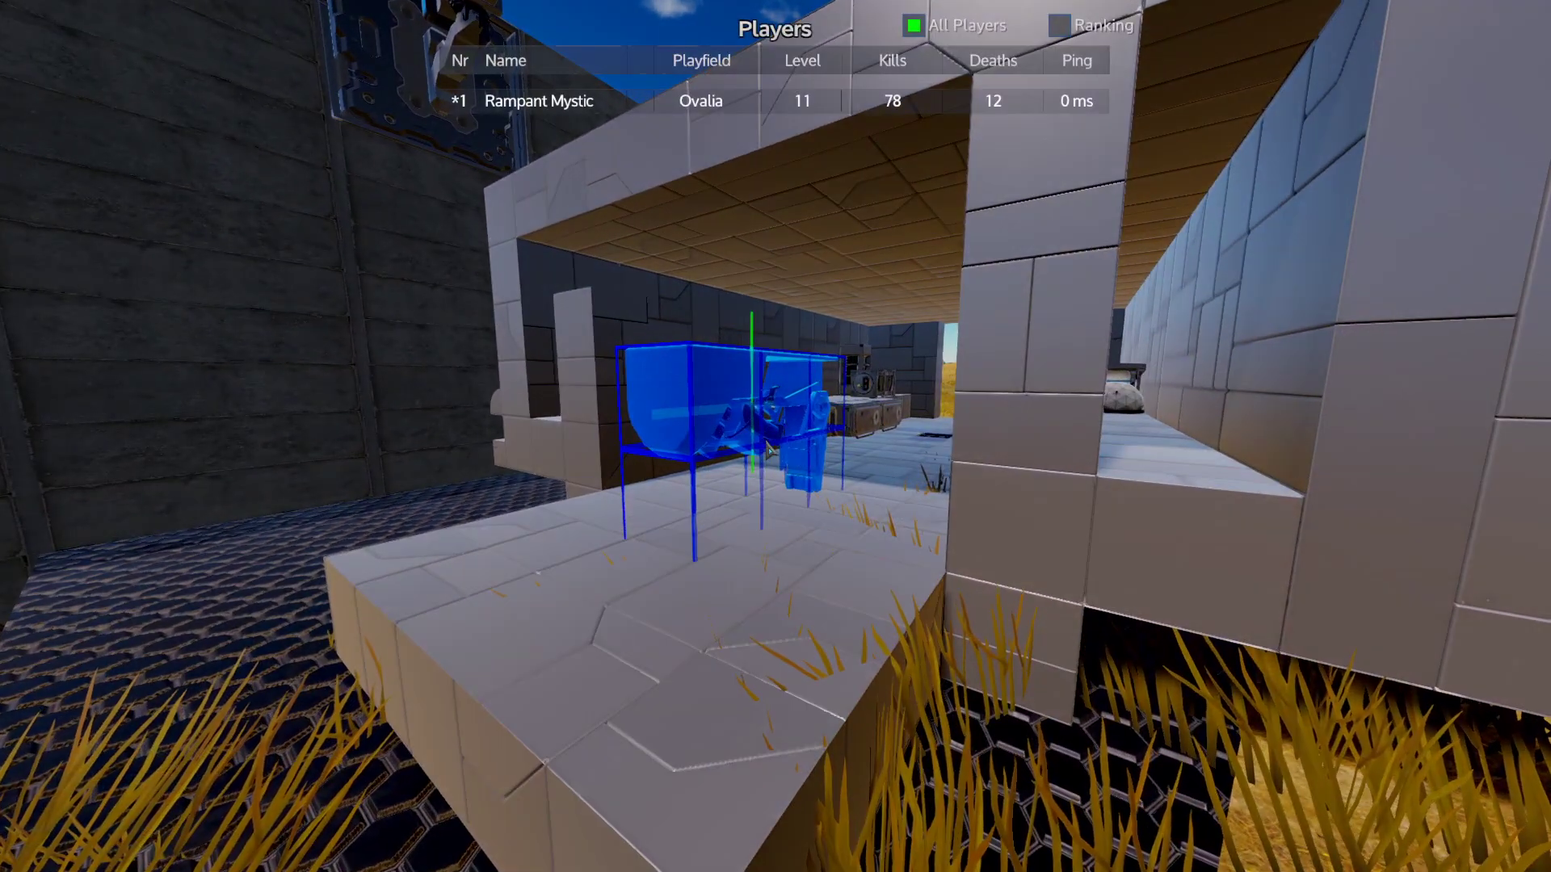
pyautogui.press('Tab')
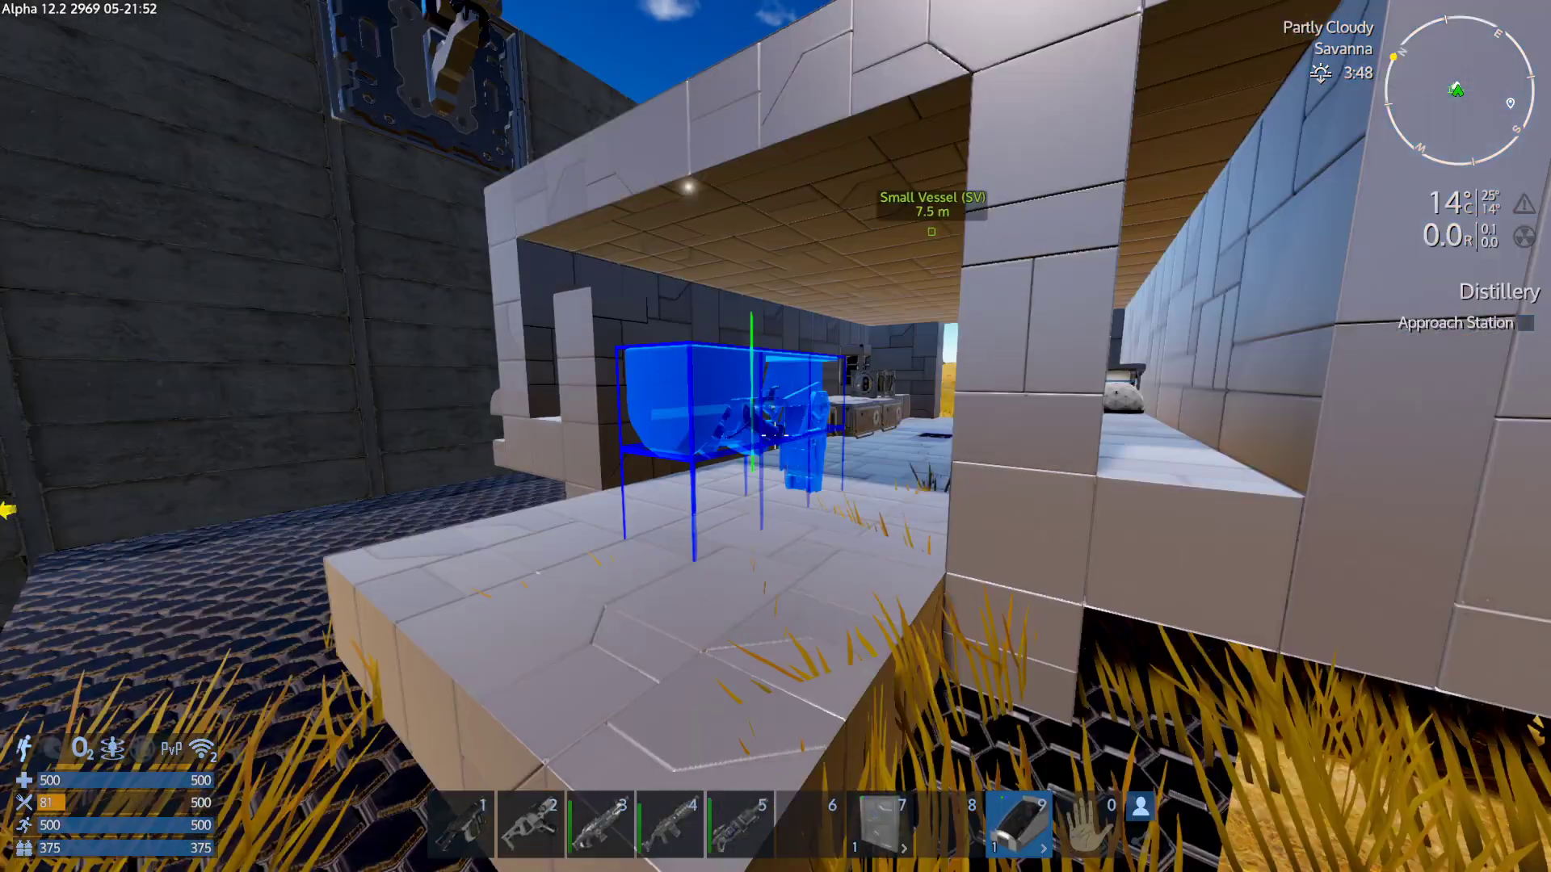
pyautogui.press('n')
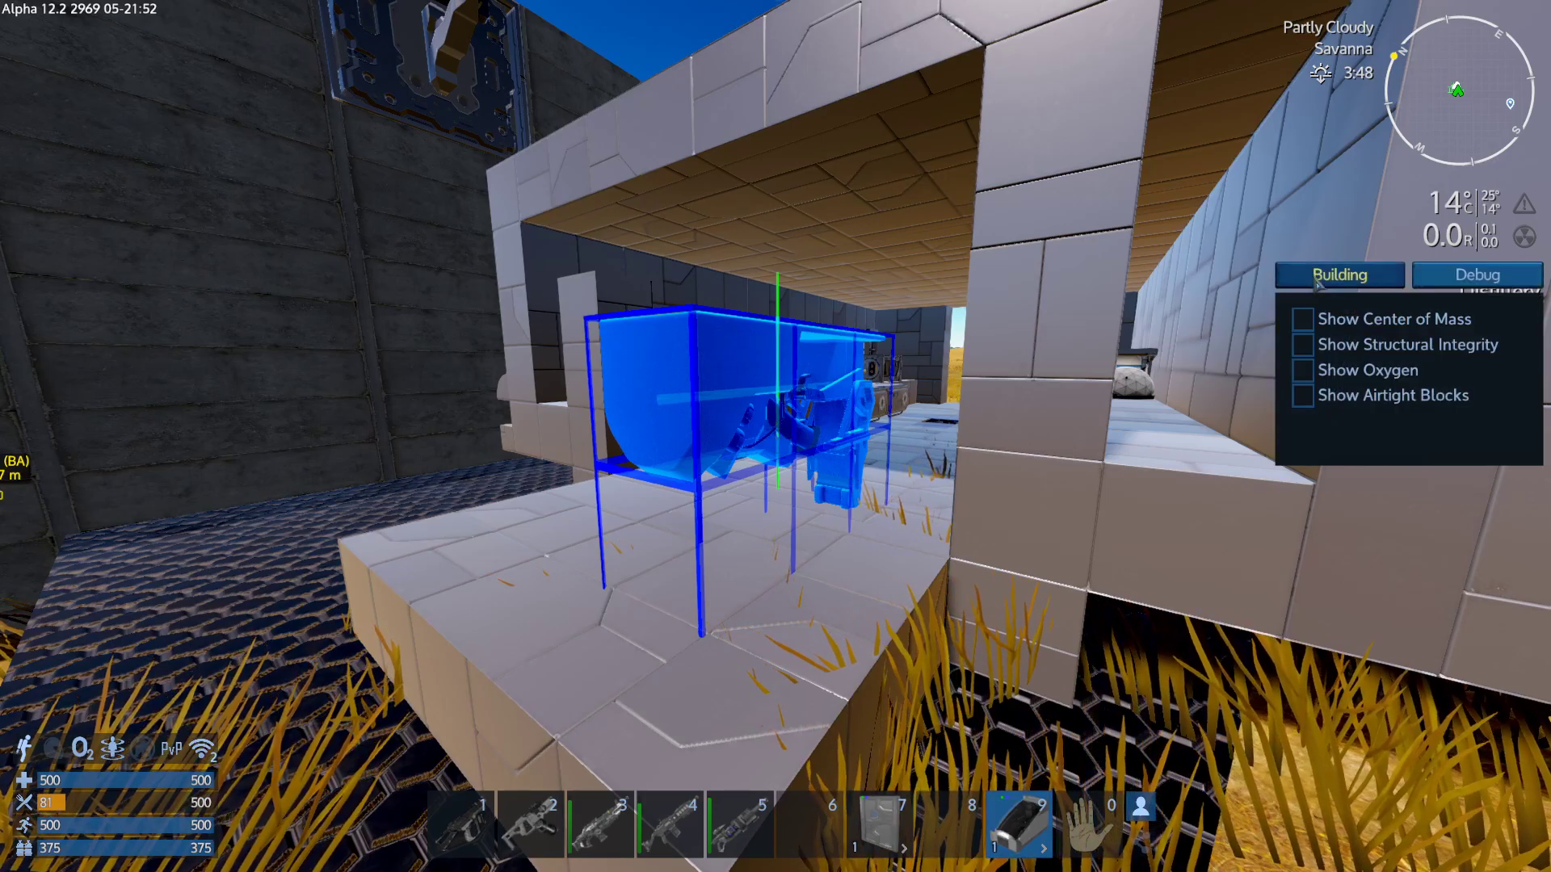
pyautogui.click(1332, 275)
# Close the building options, turn on the headlamp, check Control Panel and inventory, and equip the Survival Tool.
pyautogui.press('n')
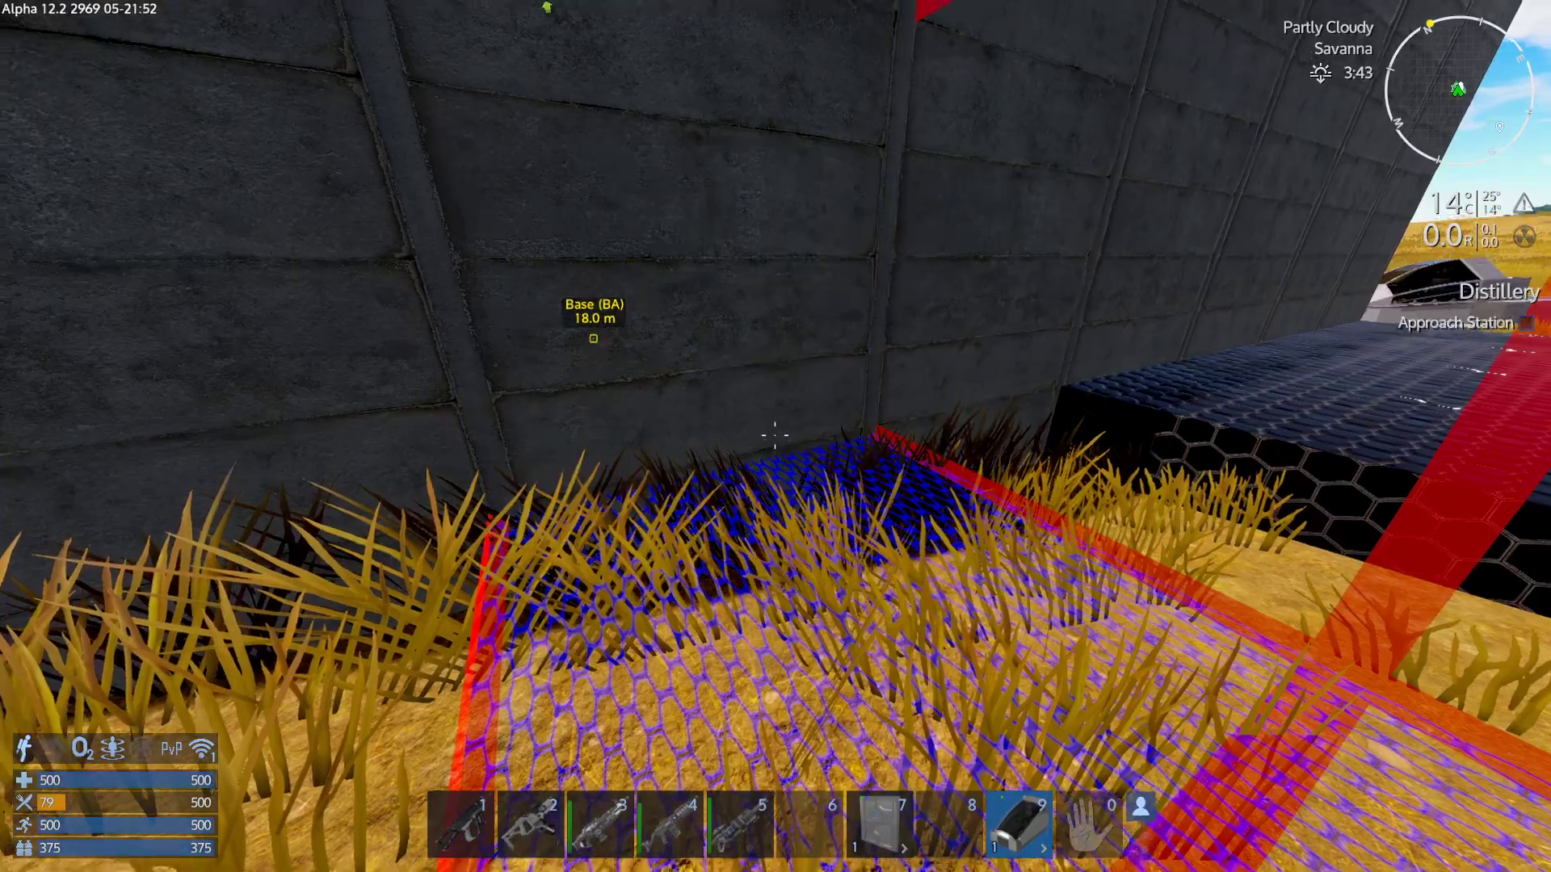
pyautogui.press('f')
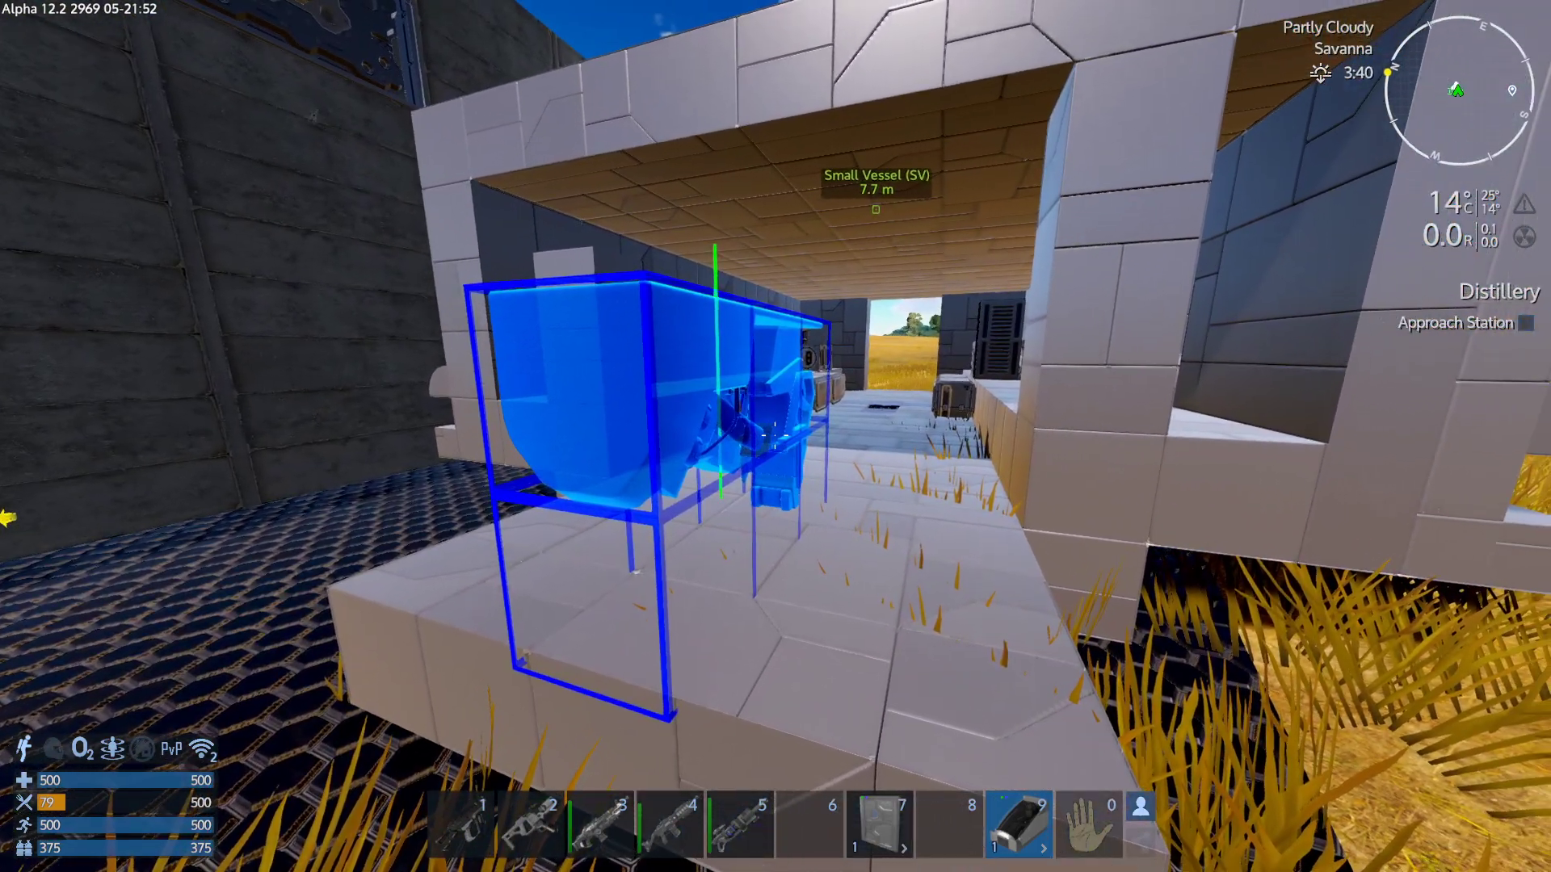
pyautogui.press('p')
pyautogui.press('p')
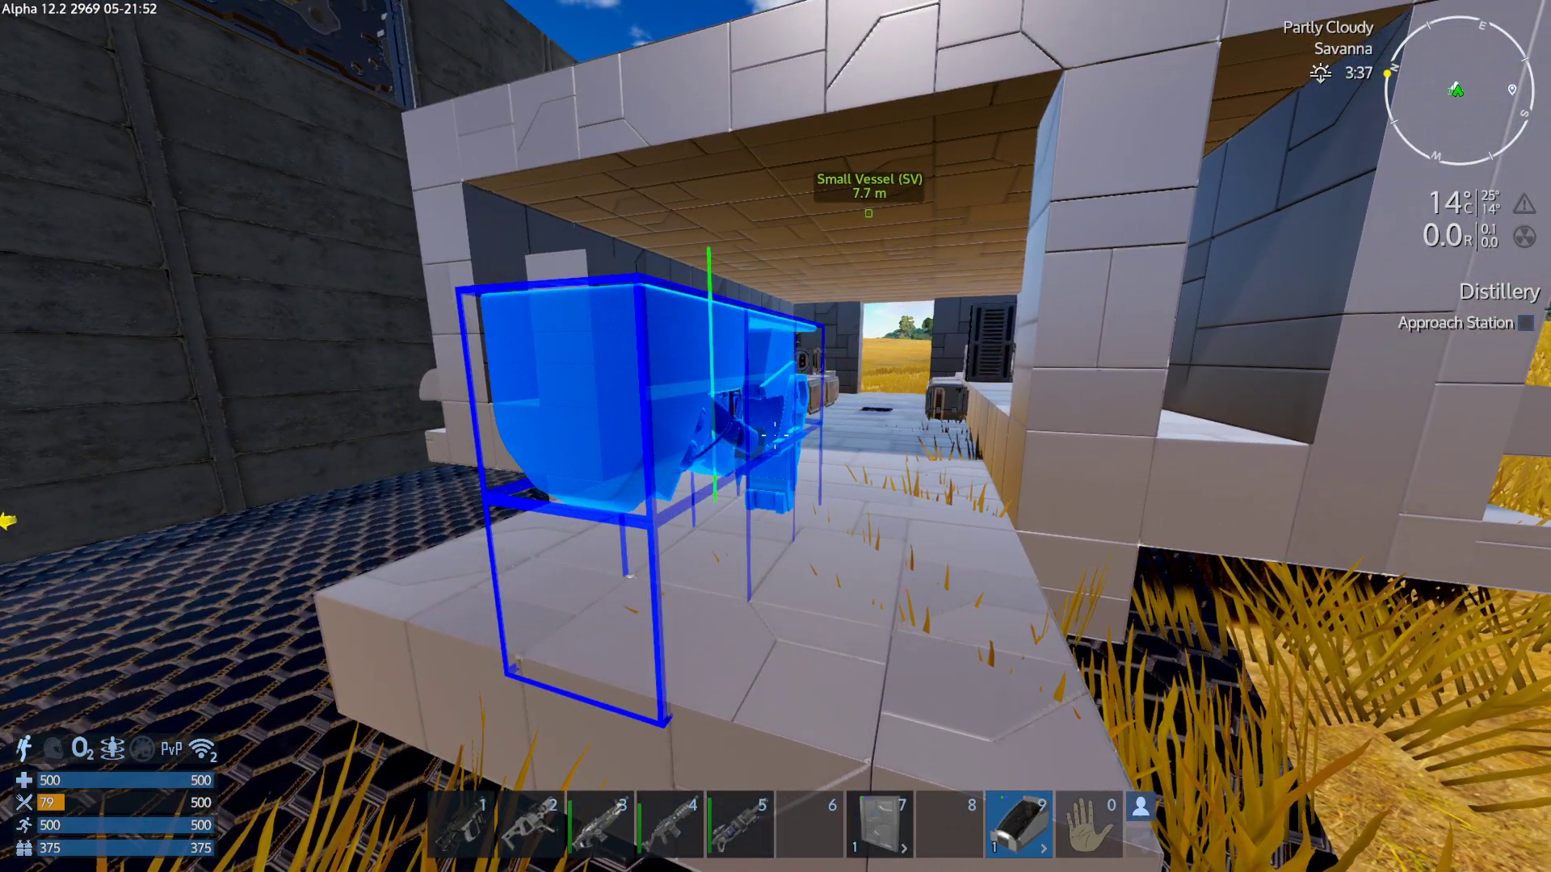
pyautogui.press('Tab')
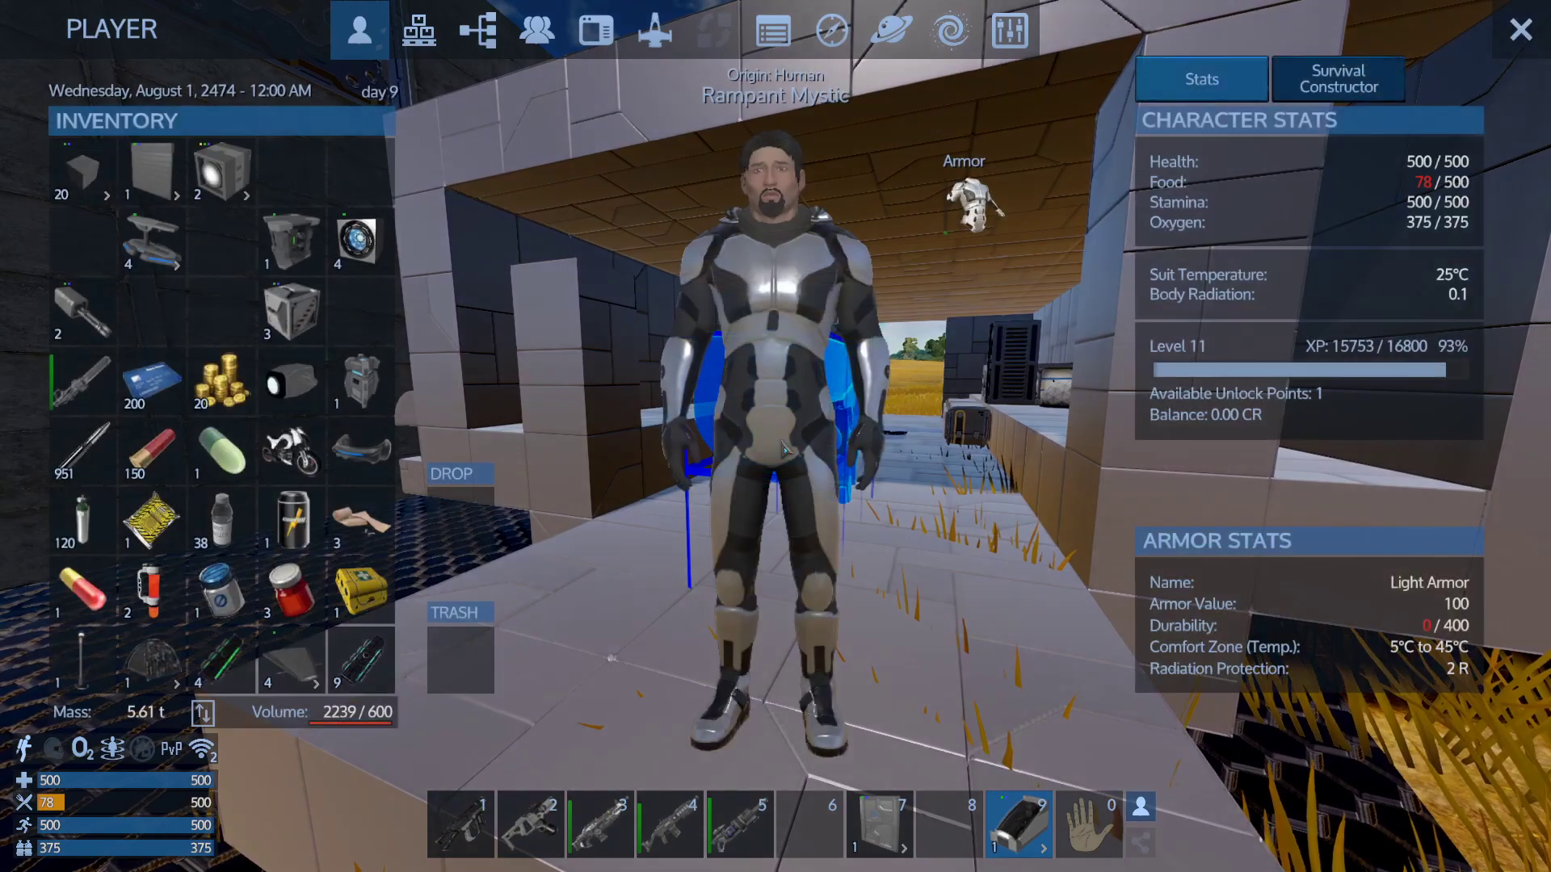
pyautogui.press('Tab')
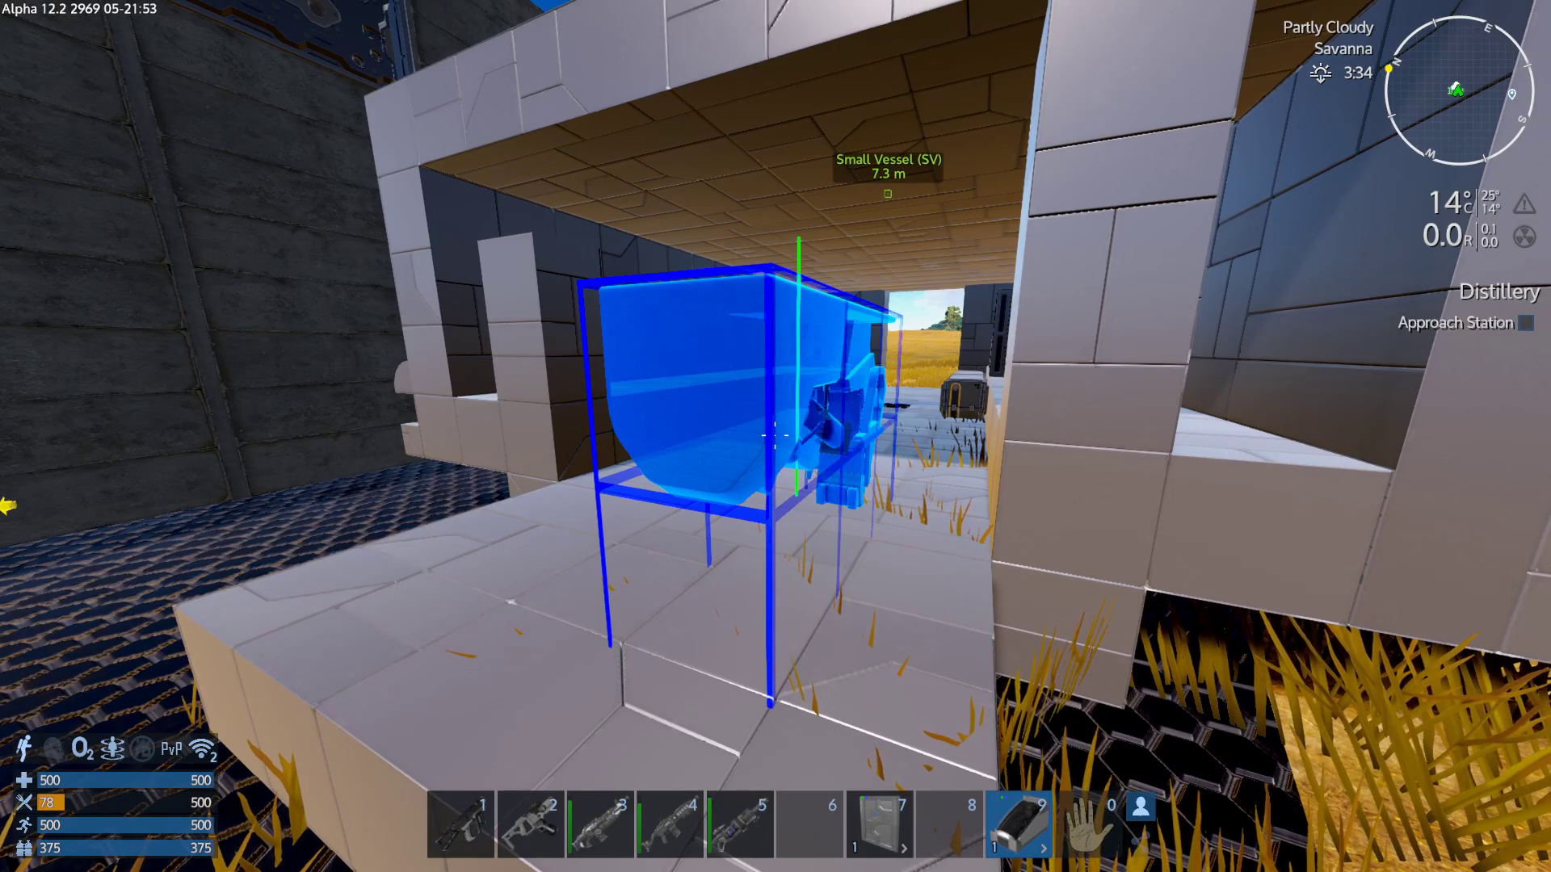
pyautogui.press('1')
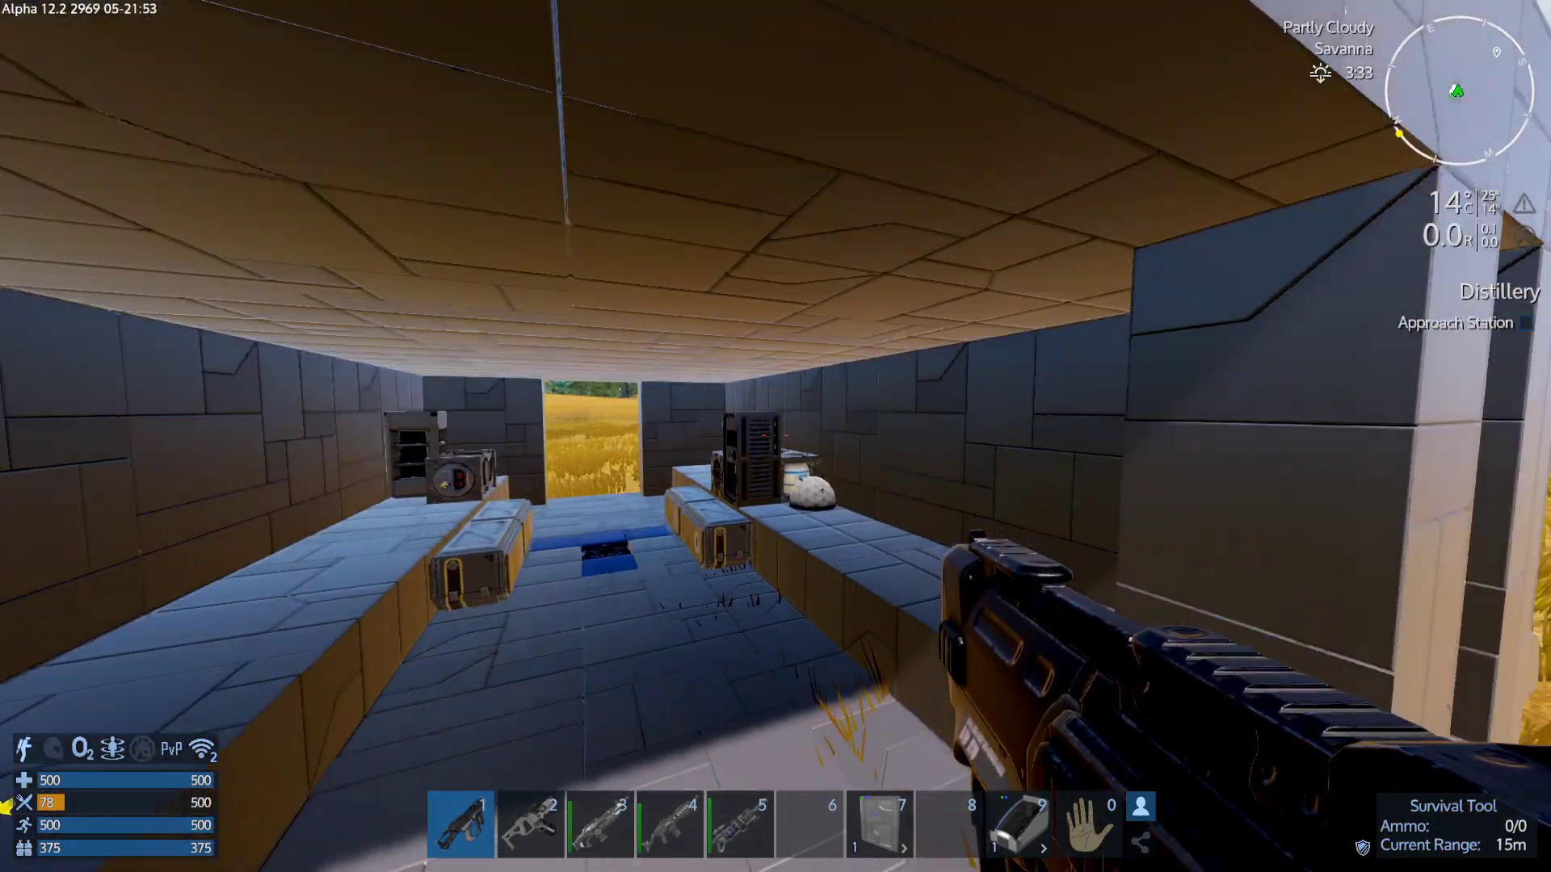
# Walk back into the base and check the cargo container's contents.
pyautogui.press('w')
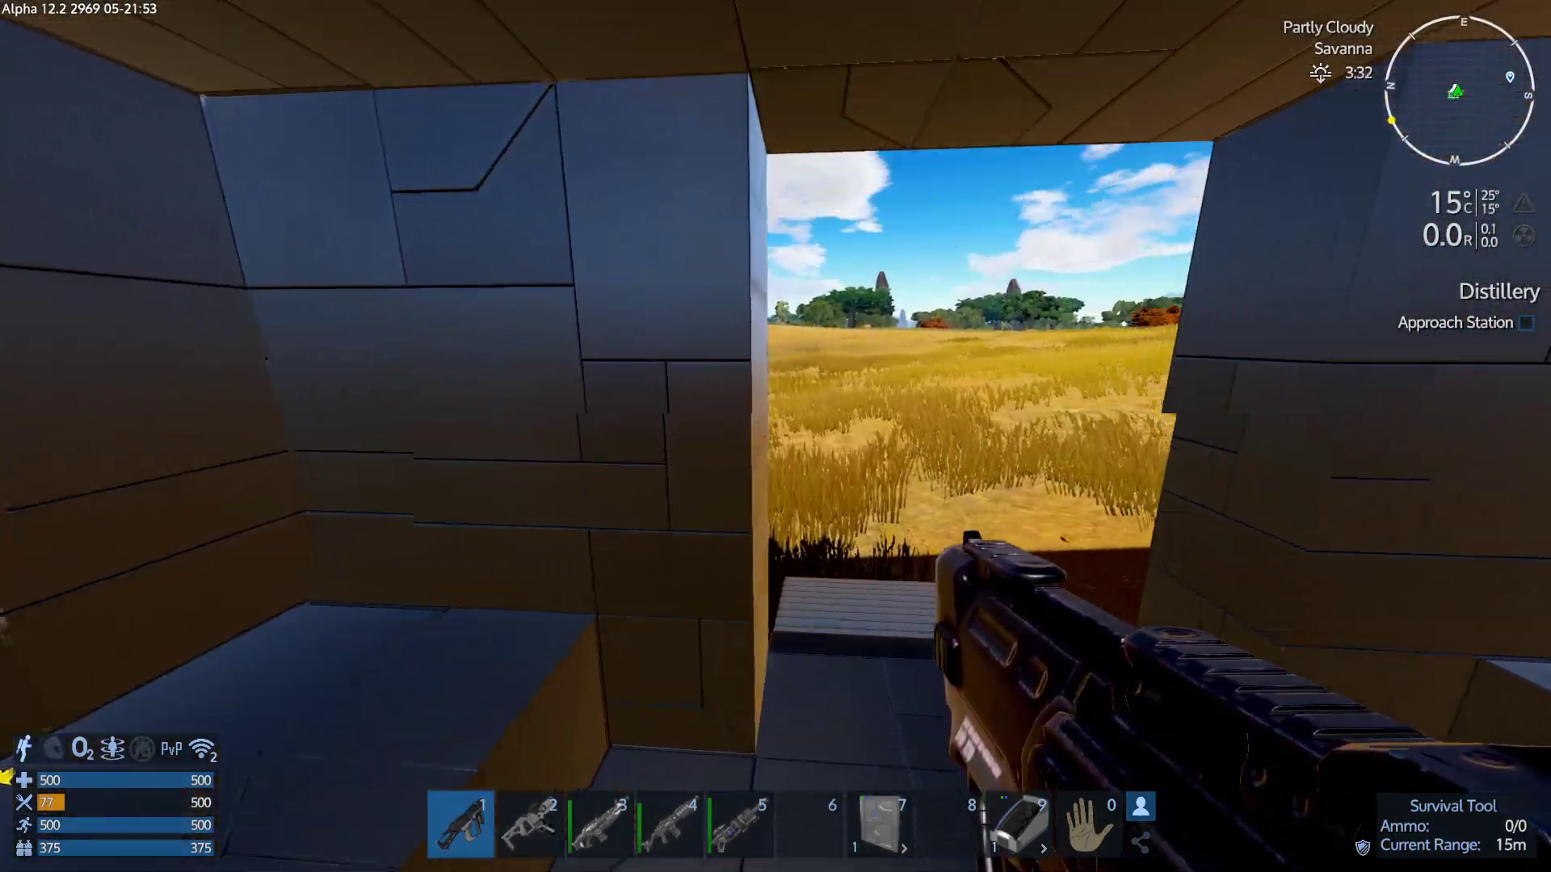
pyautogui.press('w')
pyautogui.press('9')
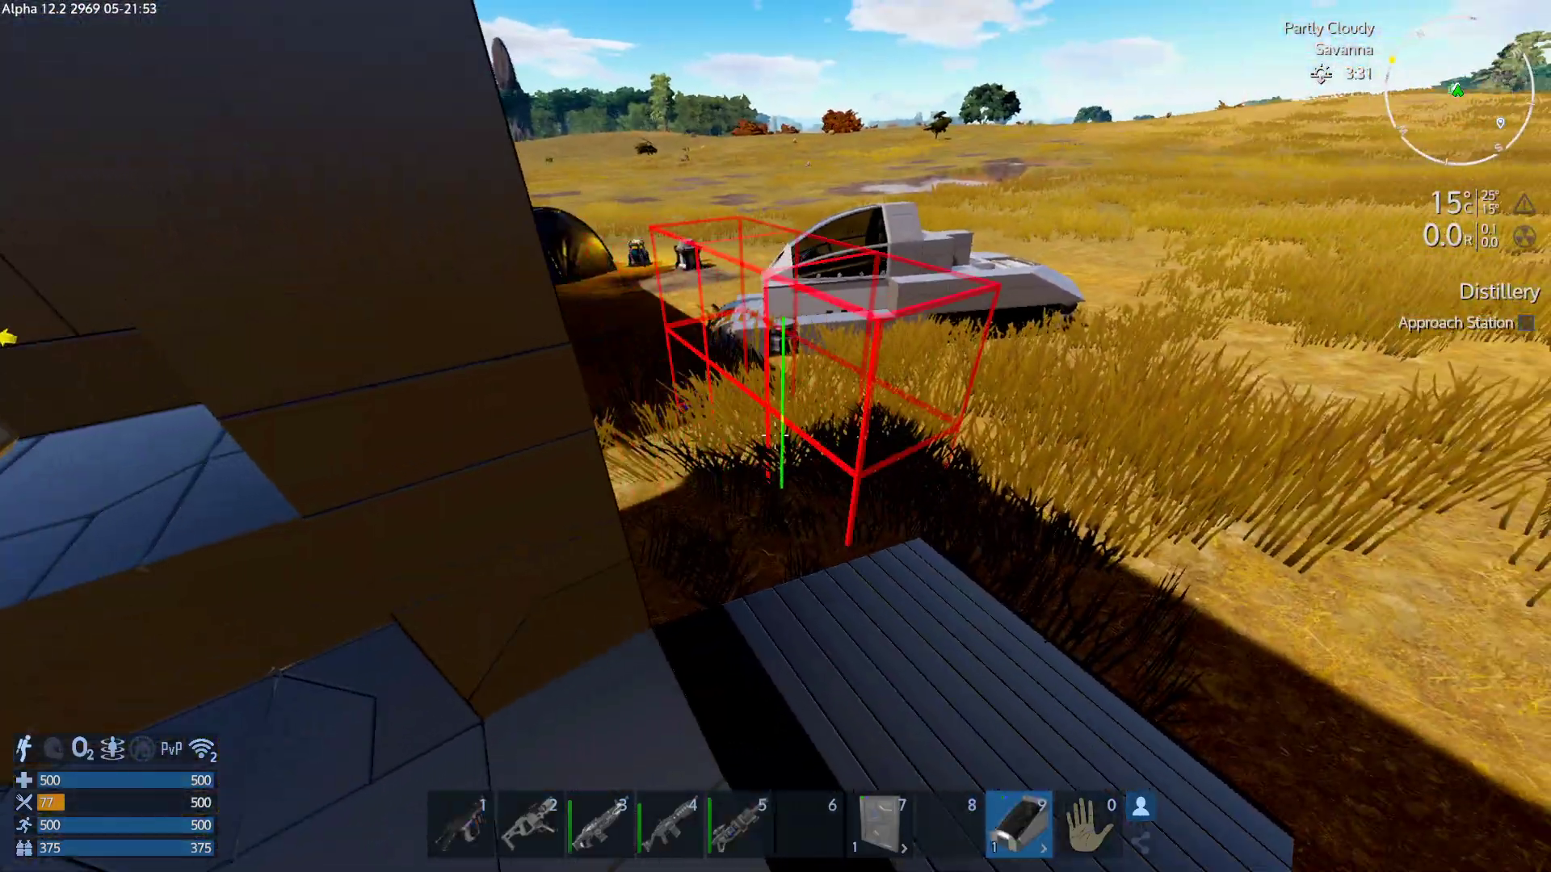
pyautogui.press('1')
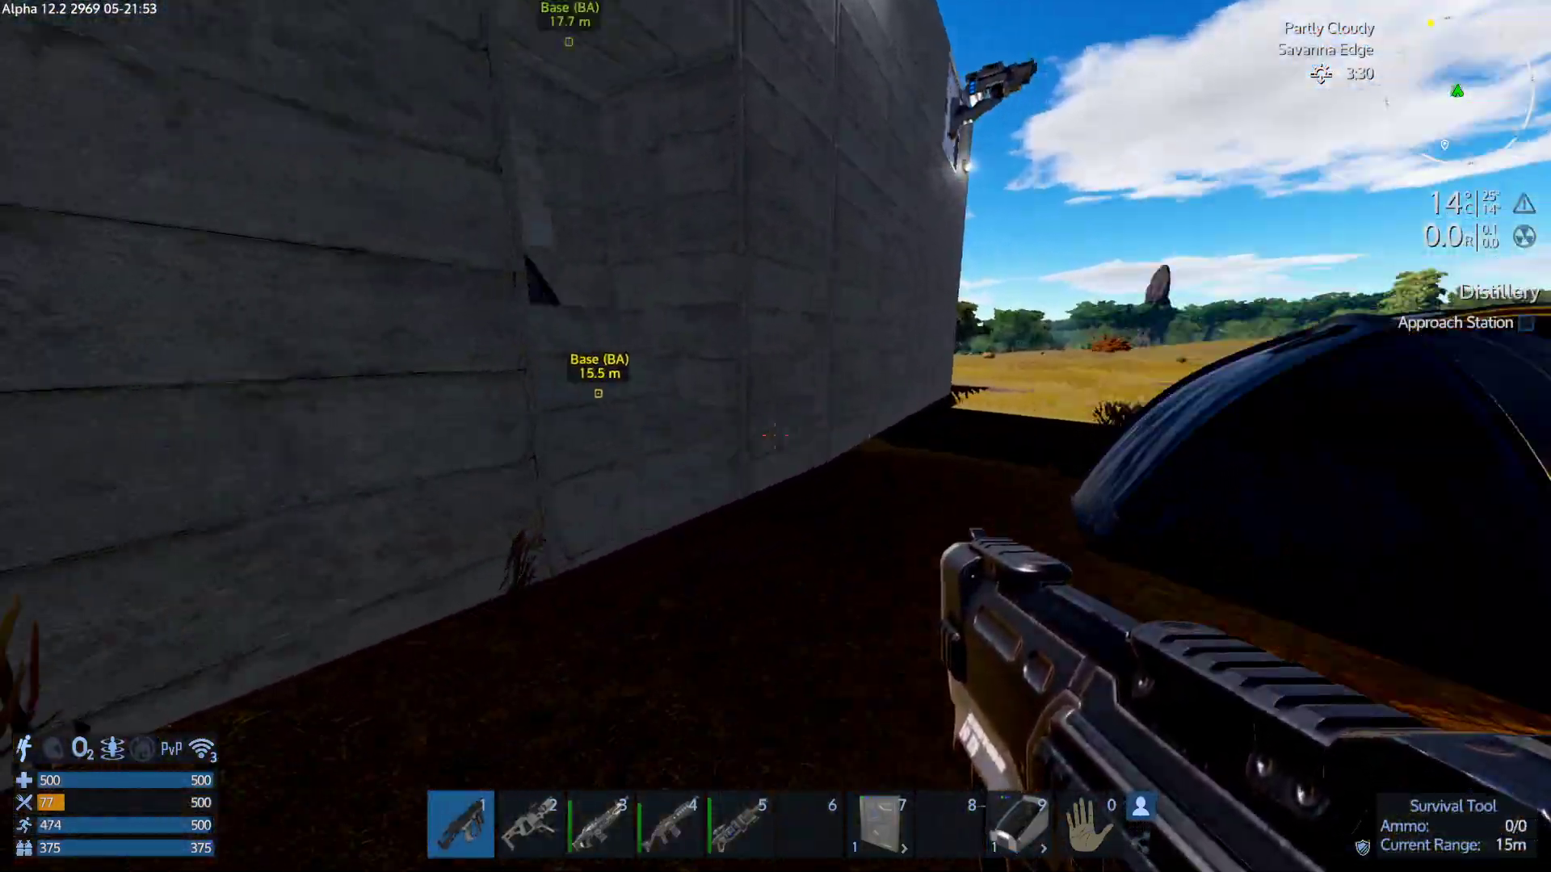
pyautogui.press('w')
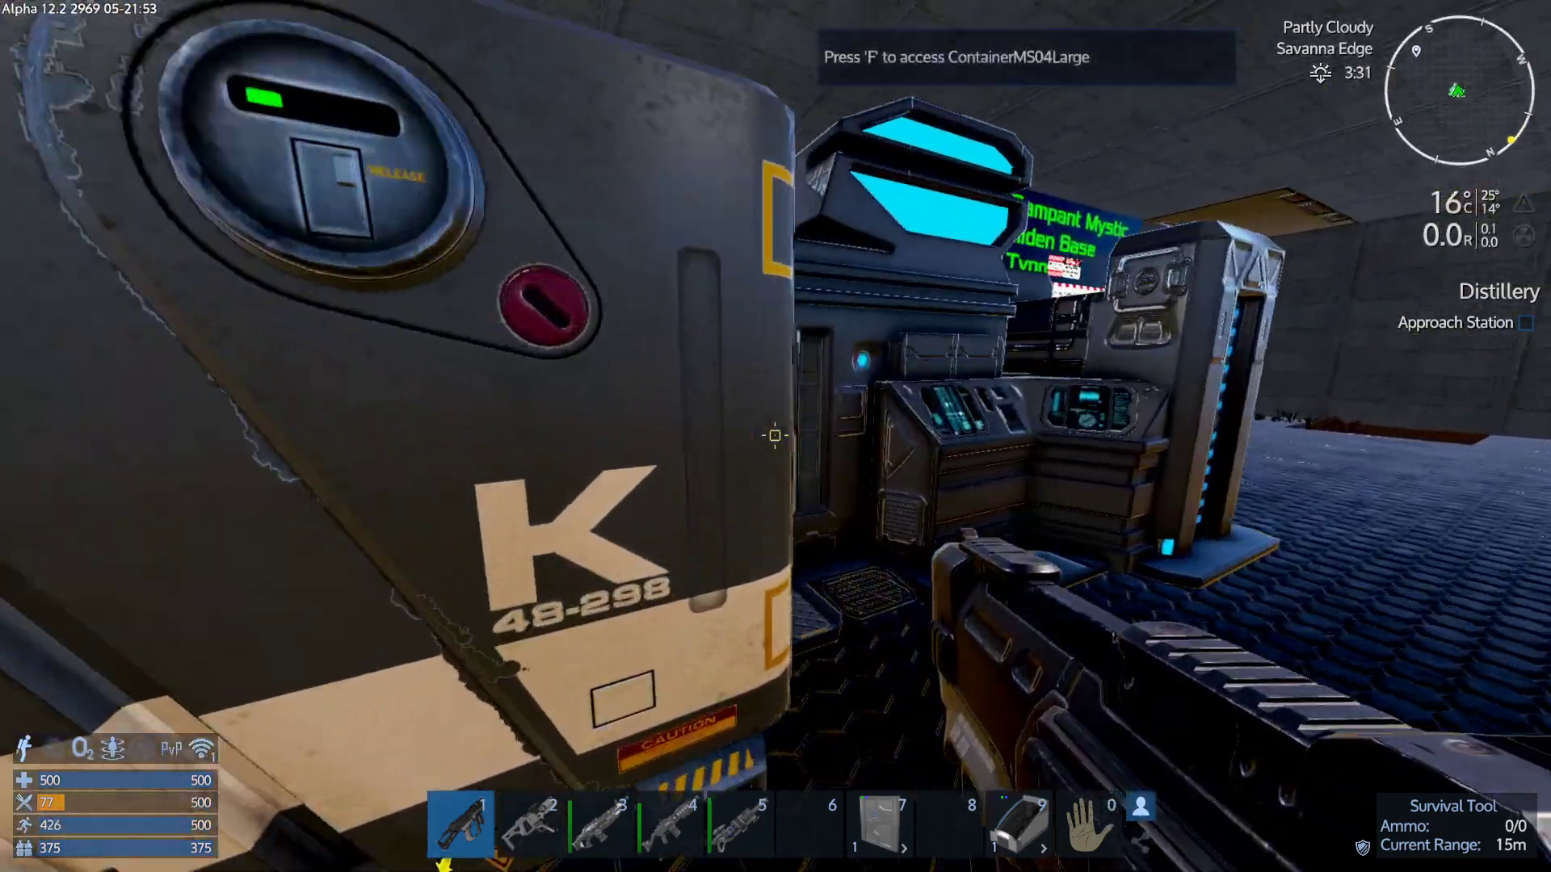
pyautogui.press('w')
pyautogui.press('f')
pyautogui.press('Escape')
pyautogui.press('f')
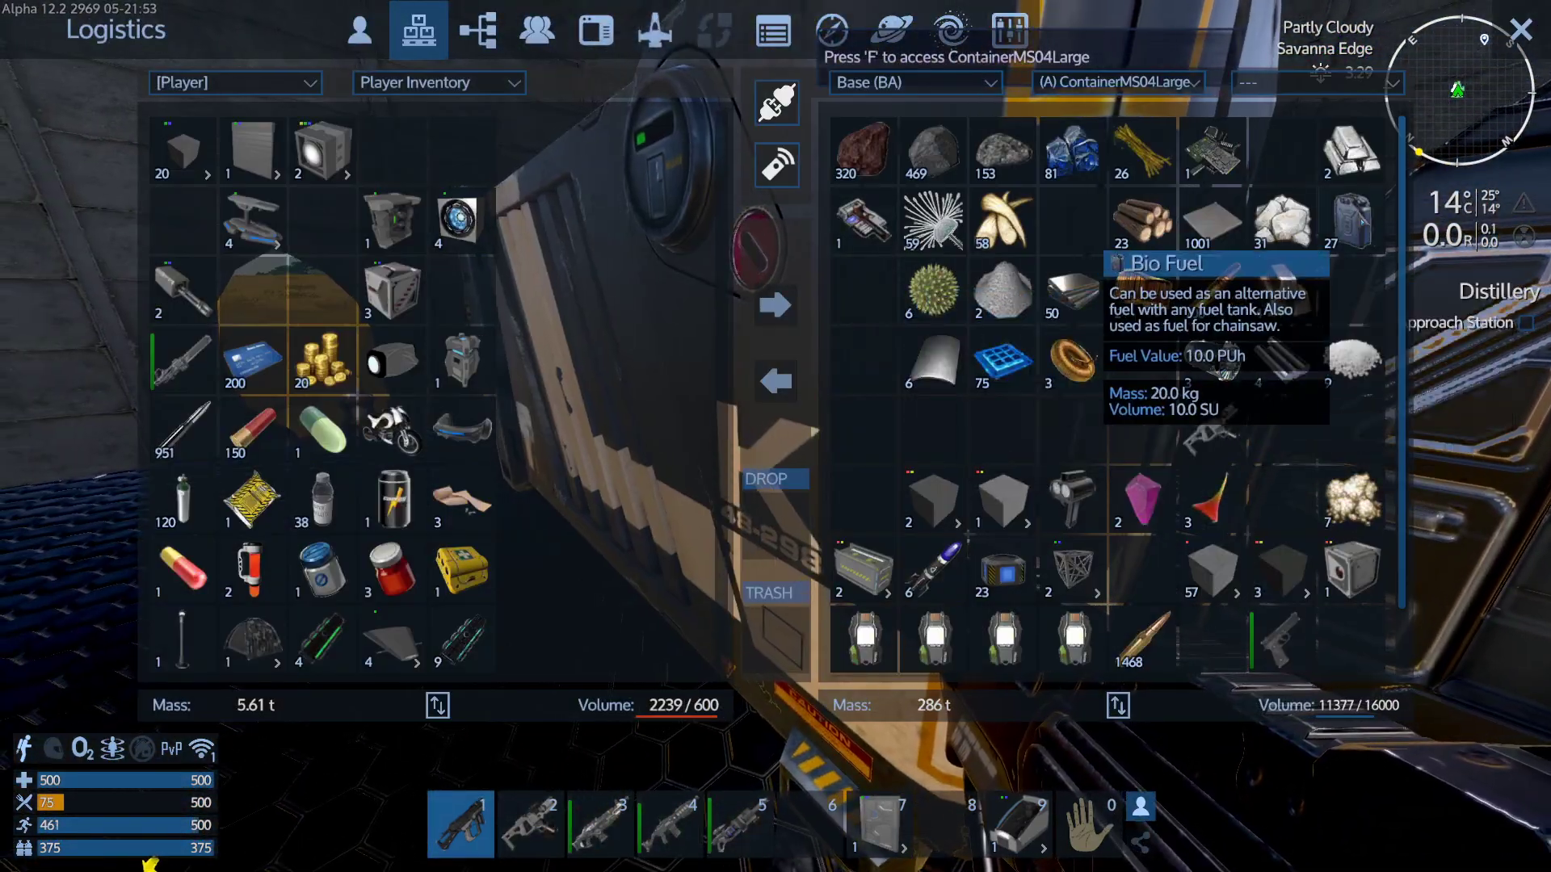
pyautogui.press('Escape')
# Fill the base Fuel Tank with the fuel canister stack, reaching 357 of 1200.
pyautogui.press('f')
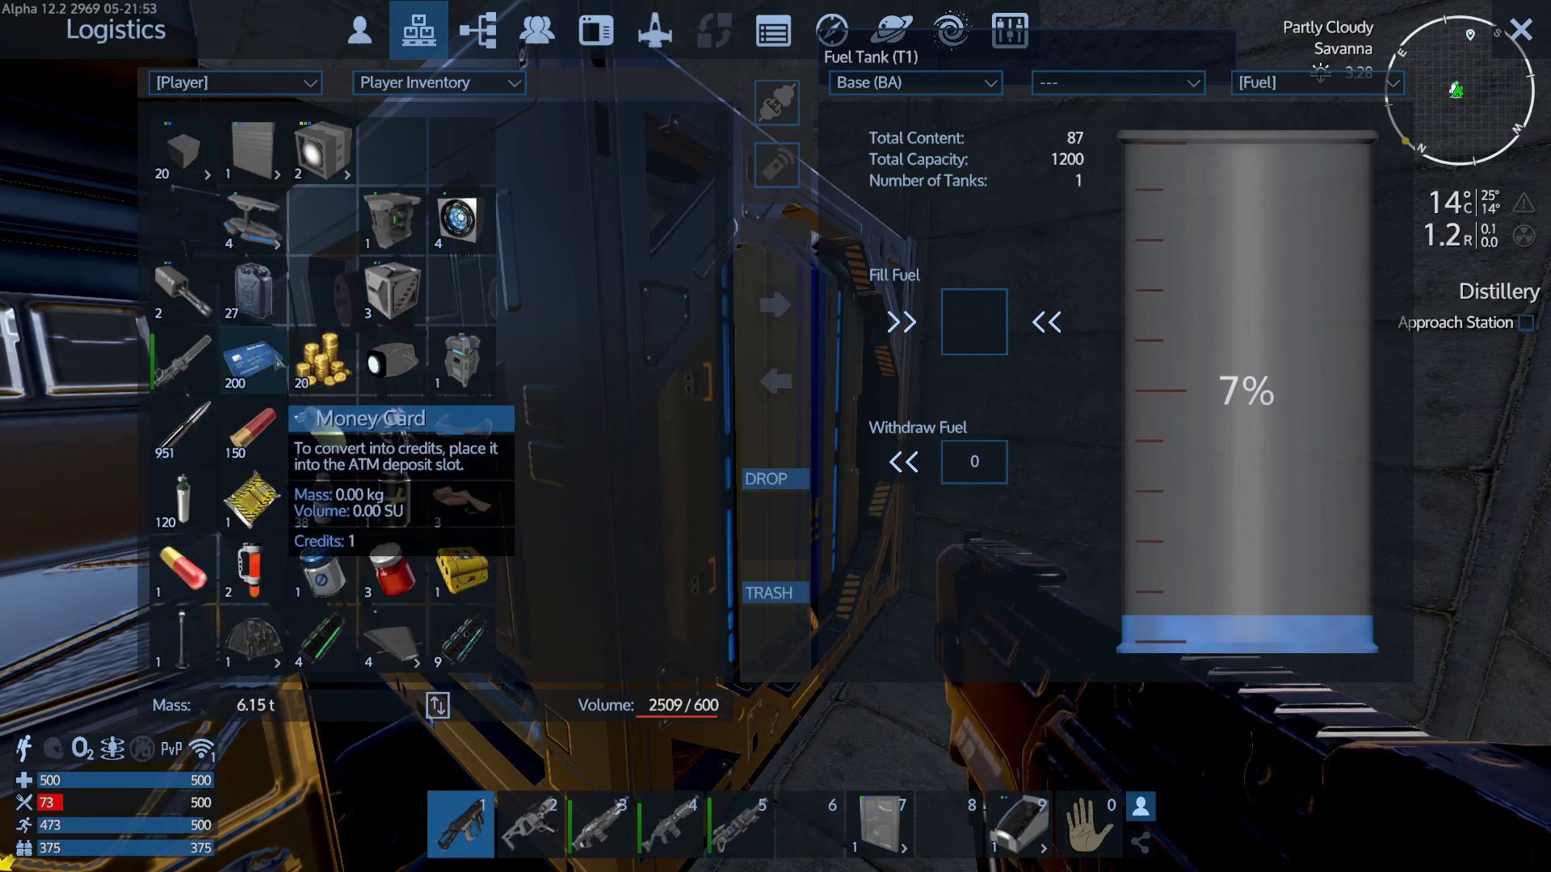
pyautogui.moveTo(254, 292); pyautogui.dragTo(523, 297)
pyautogui.moveTo(972, 321); pyautogui.dragTo(973, 322)
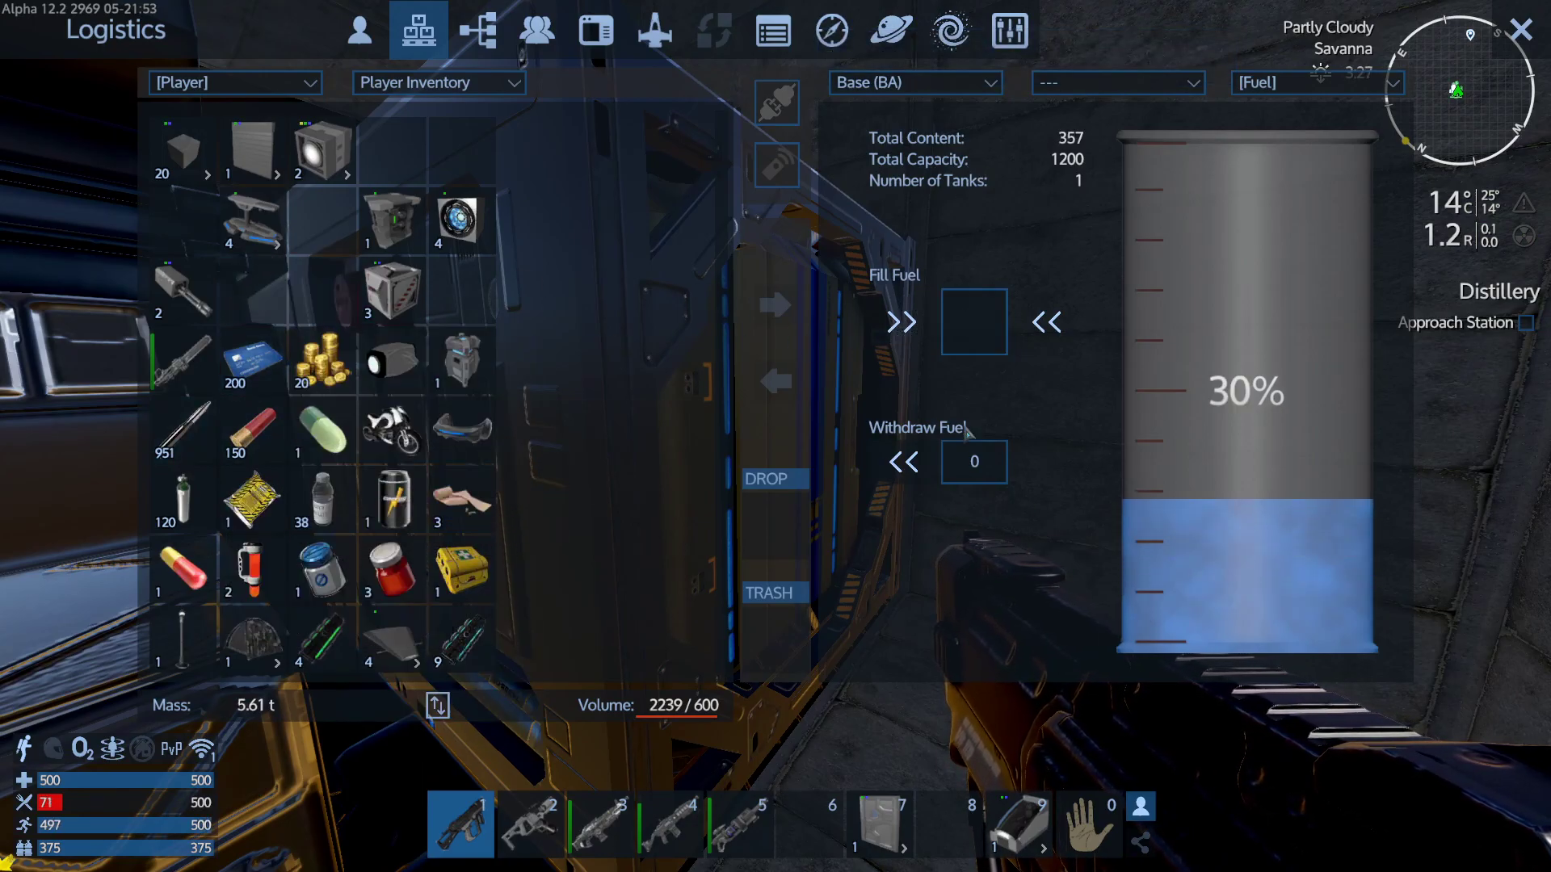
pyautogui.press('Escape')
# Queue more Steel Blocks S from the Large Constructor's building block templates.
pyautogui.press('f')
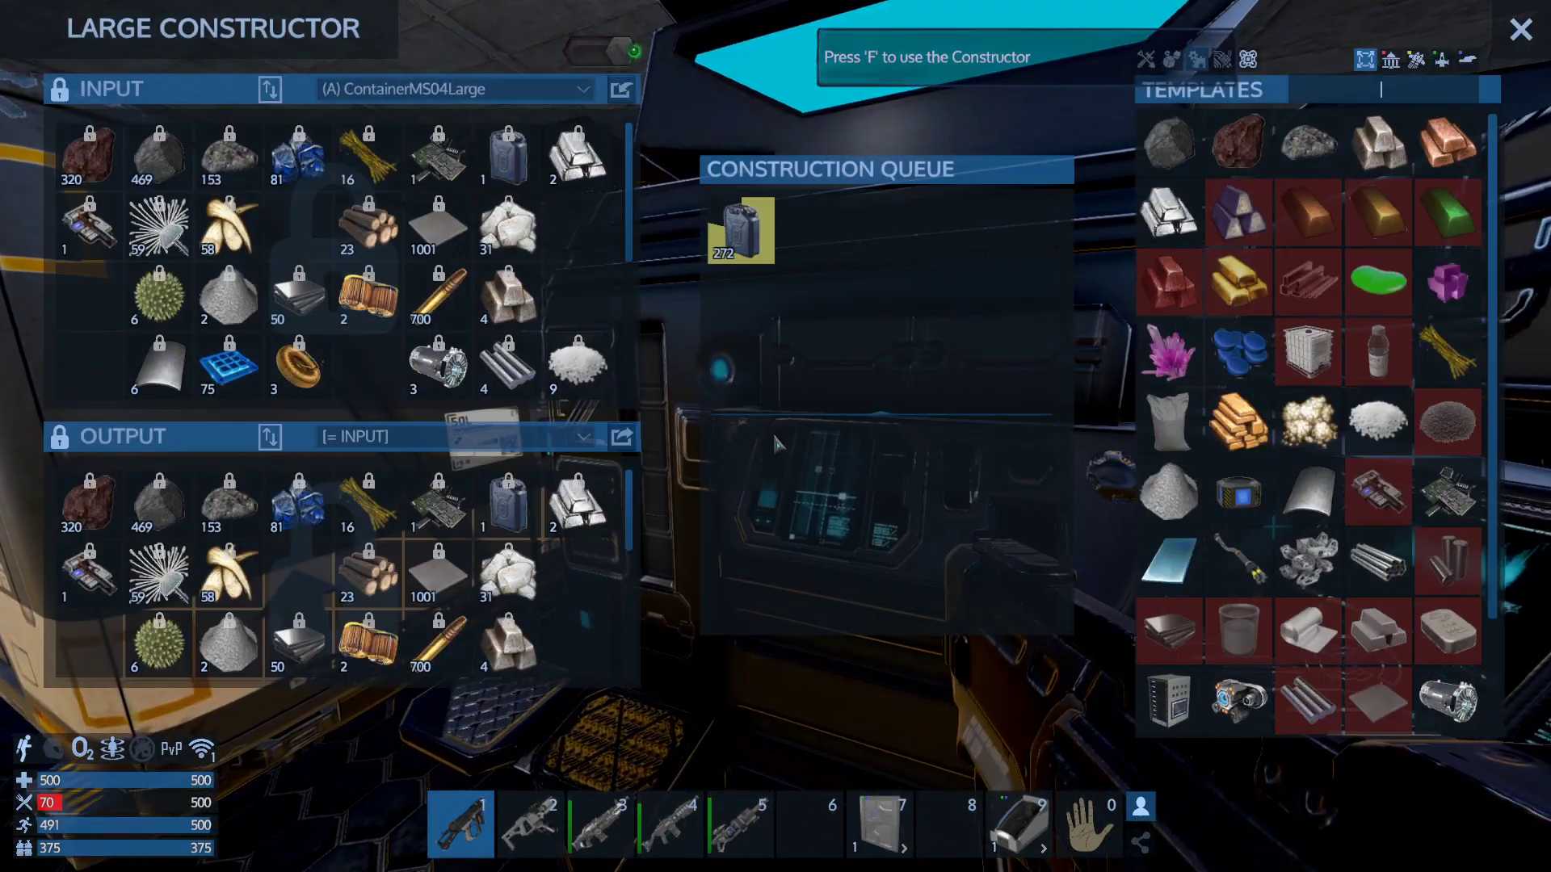
pyautogui.click(1171, 59)
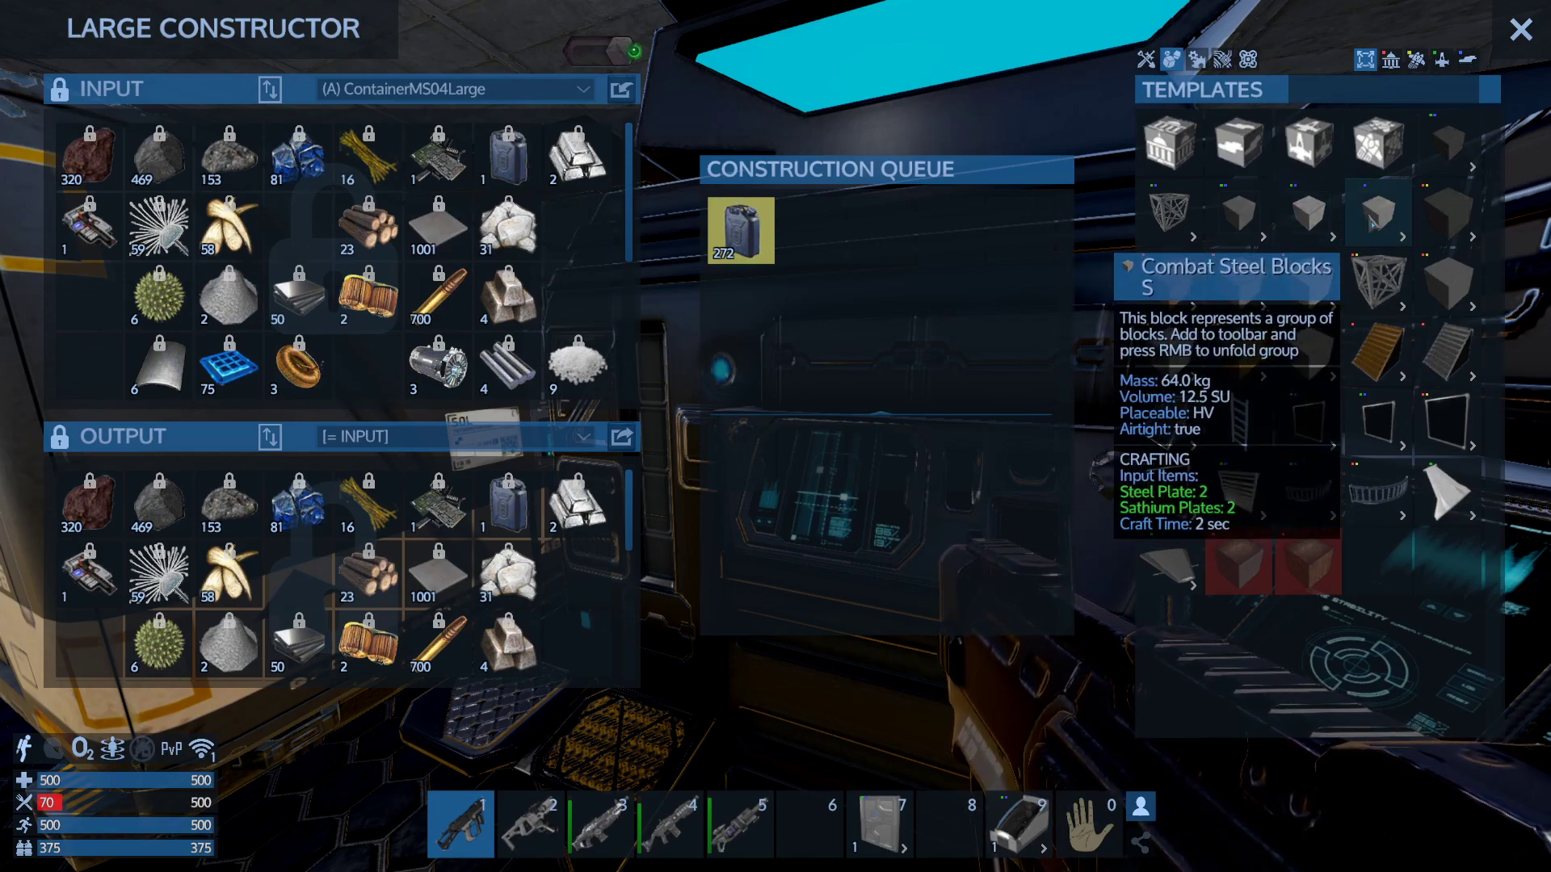
pyautogui.click(1242, 216)
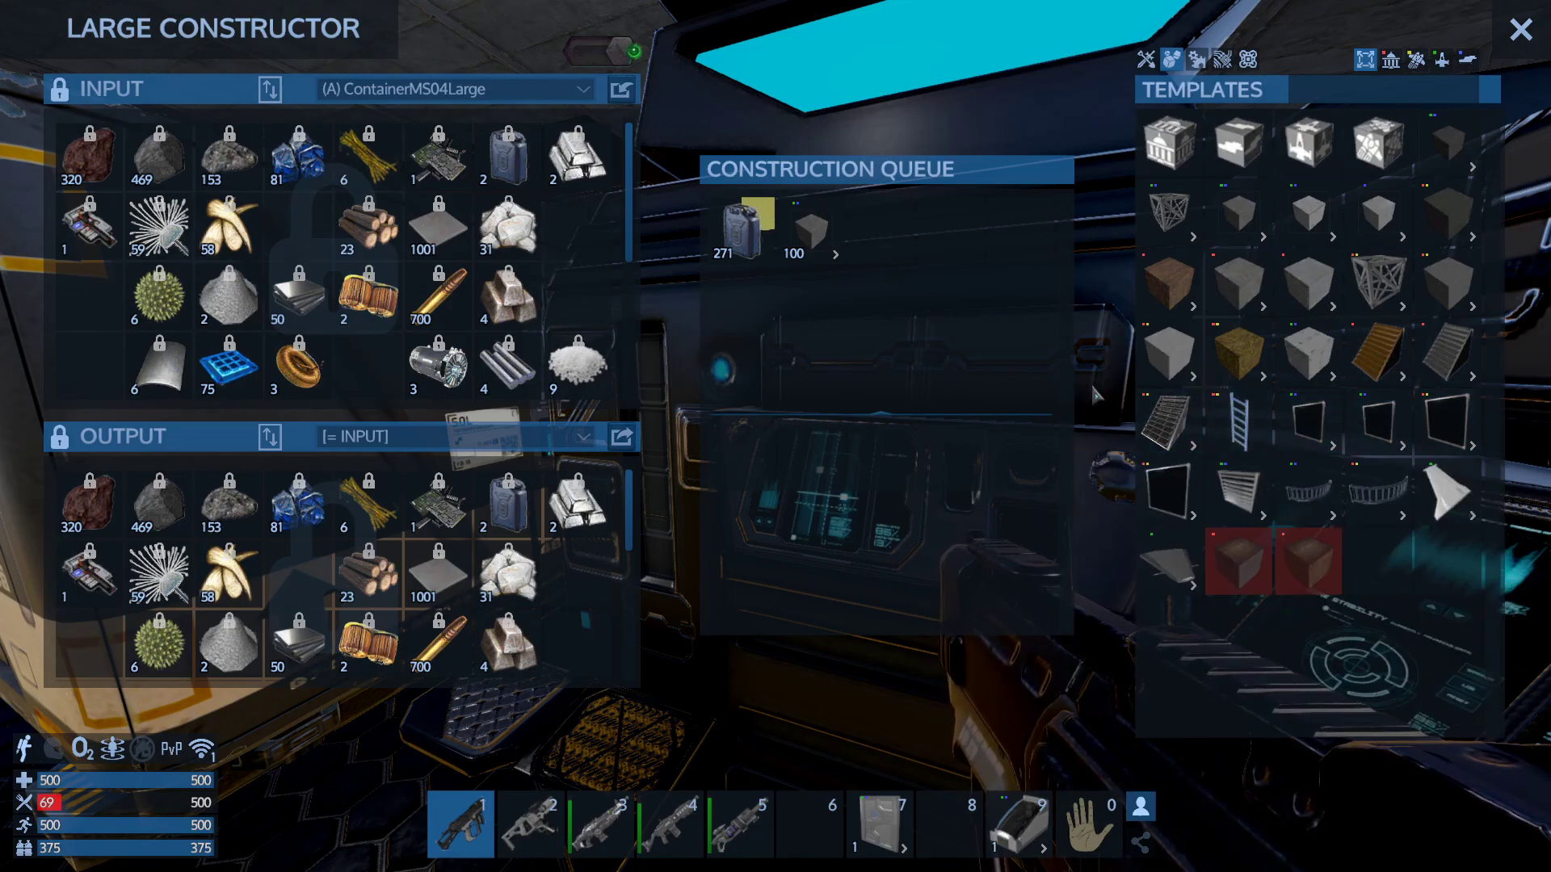
pyautogui.press('Escape')
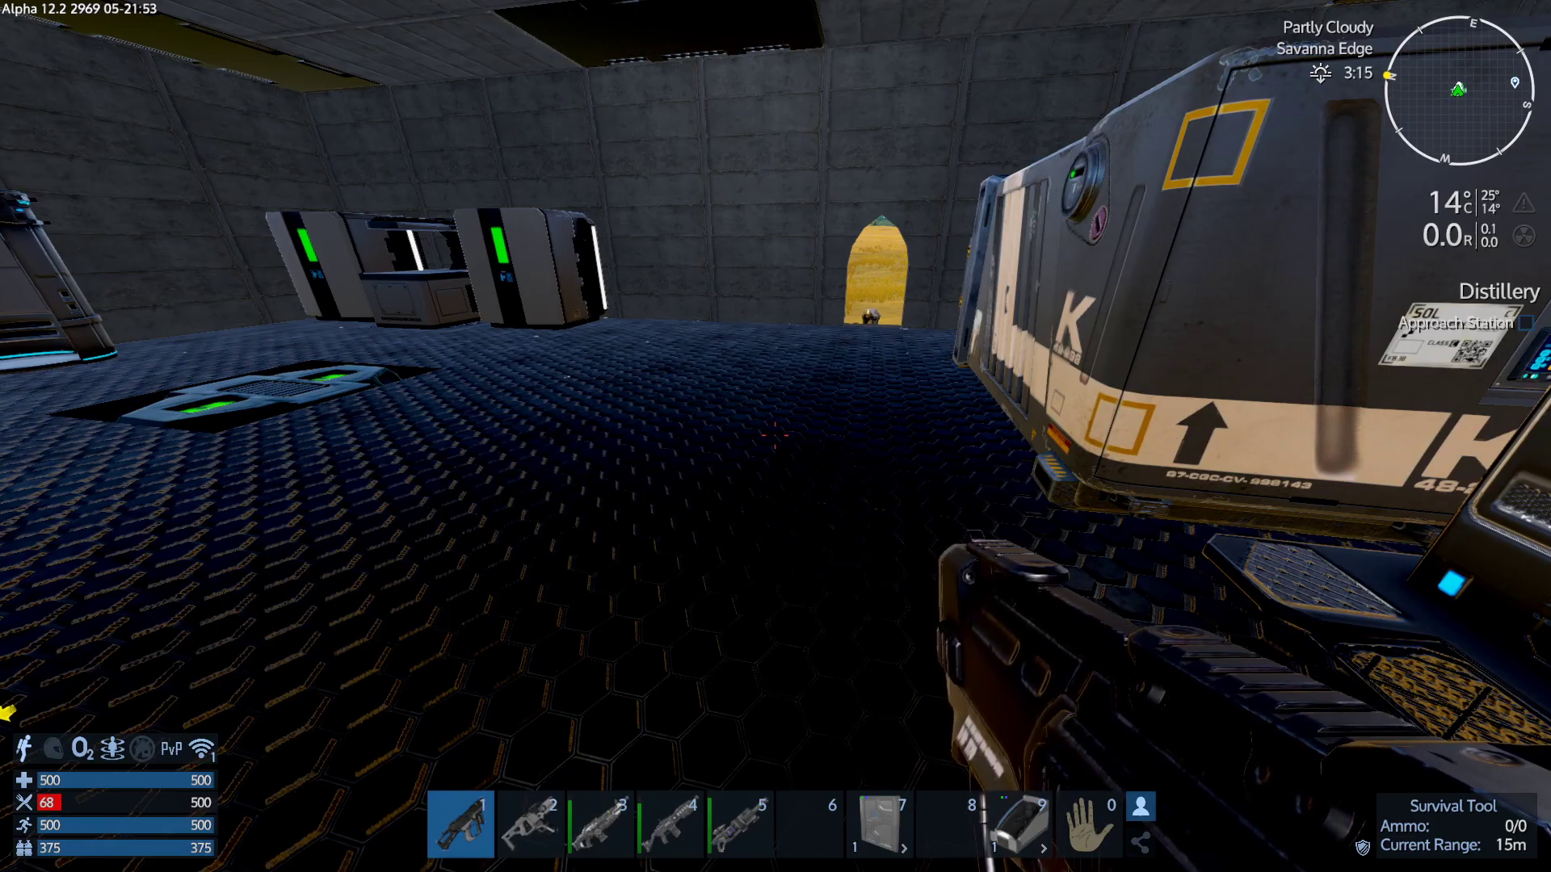
# Take the slot 9 cockpit outside and jetpack onto the vessel's roof.
pyautogui.press('9')
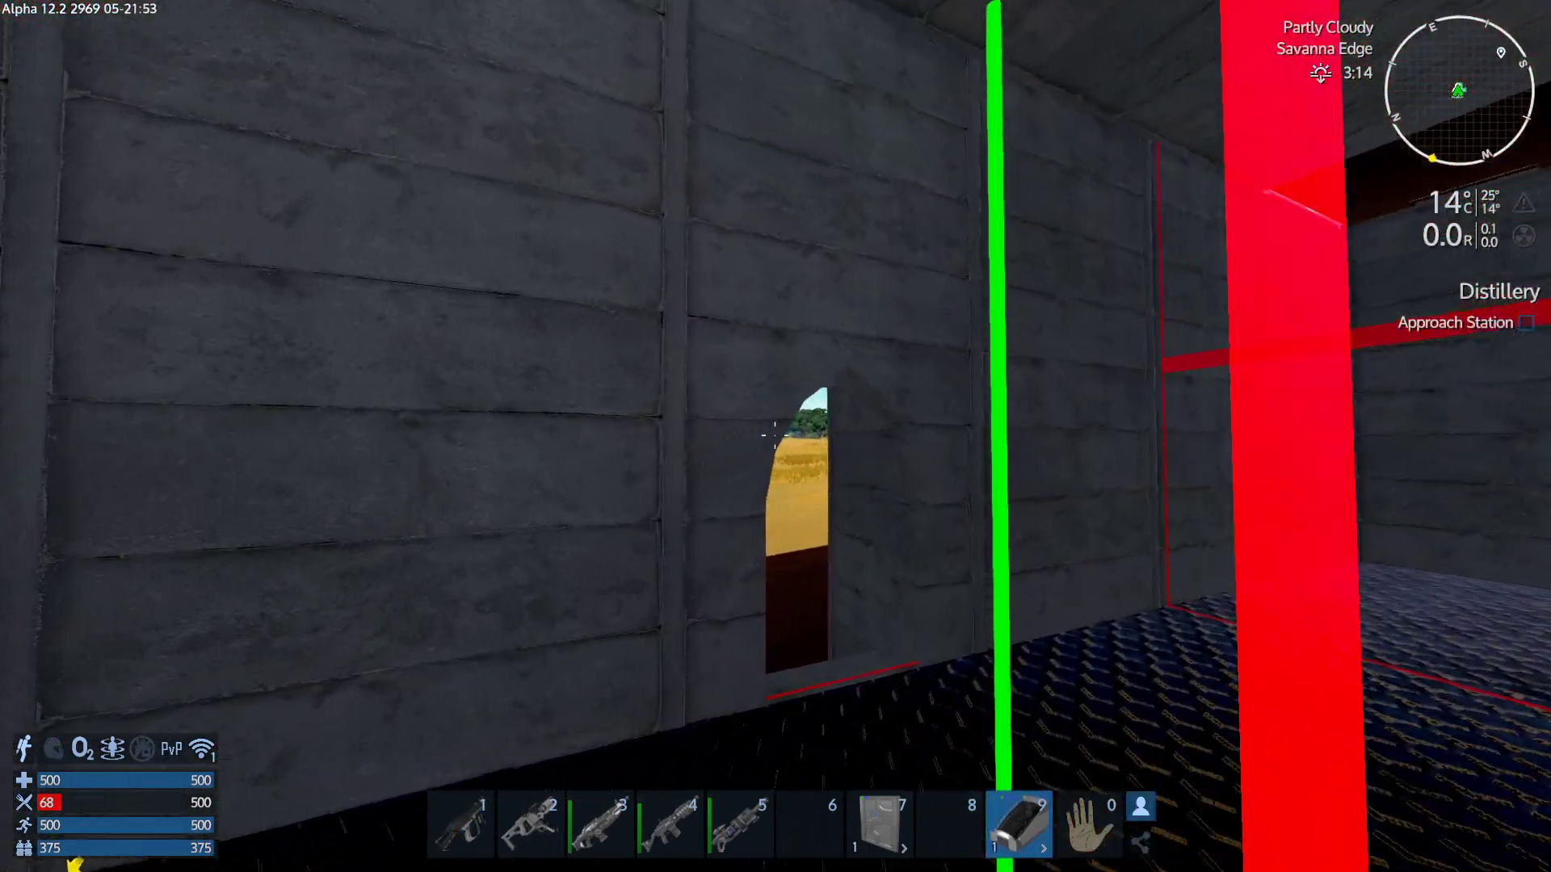
pyautogui.press('w')
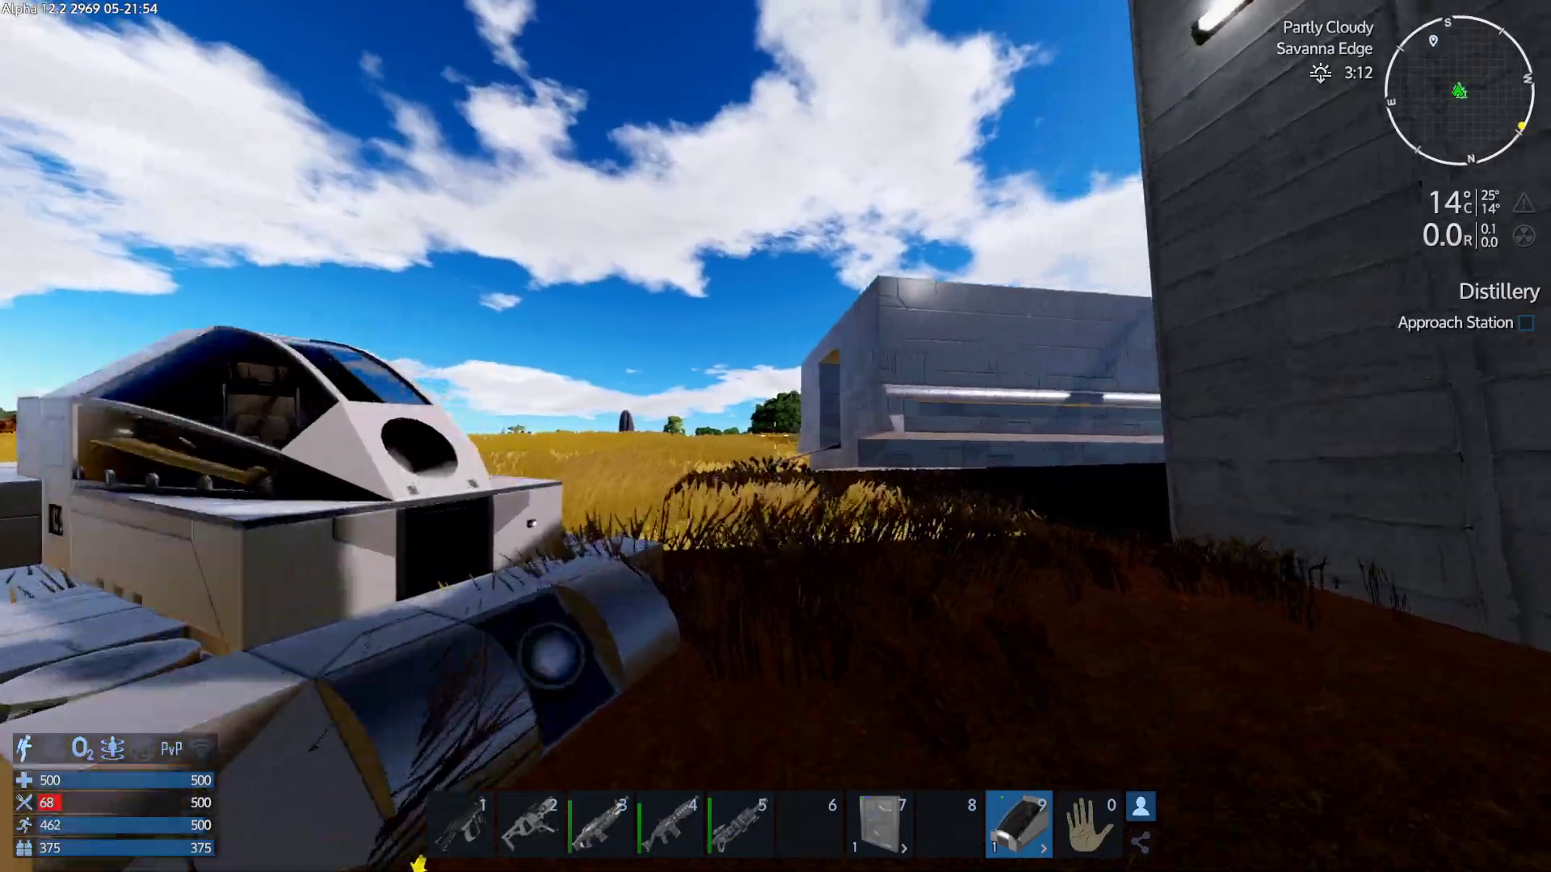
pyautogui.press('w')
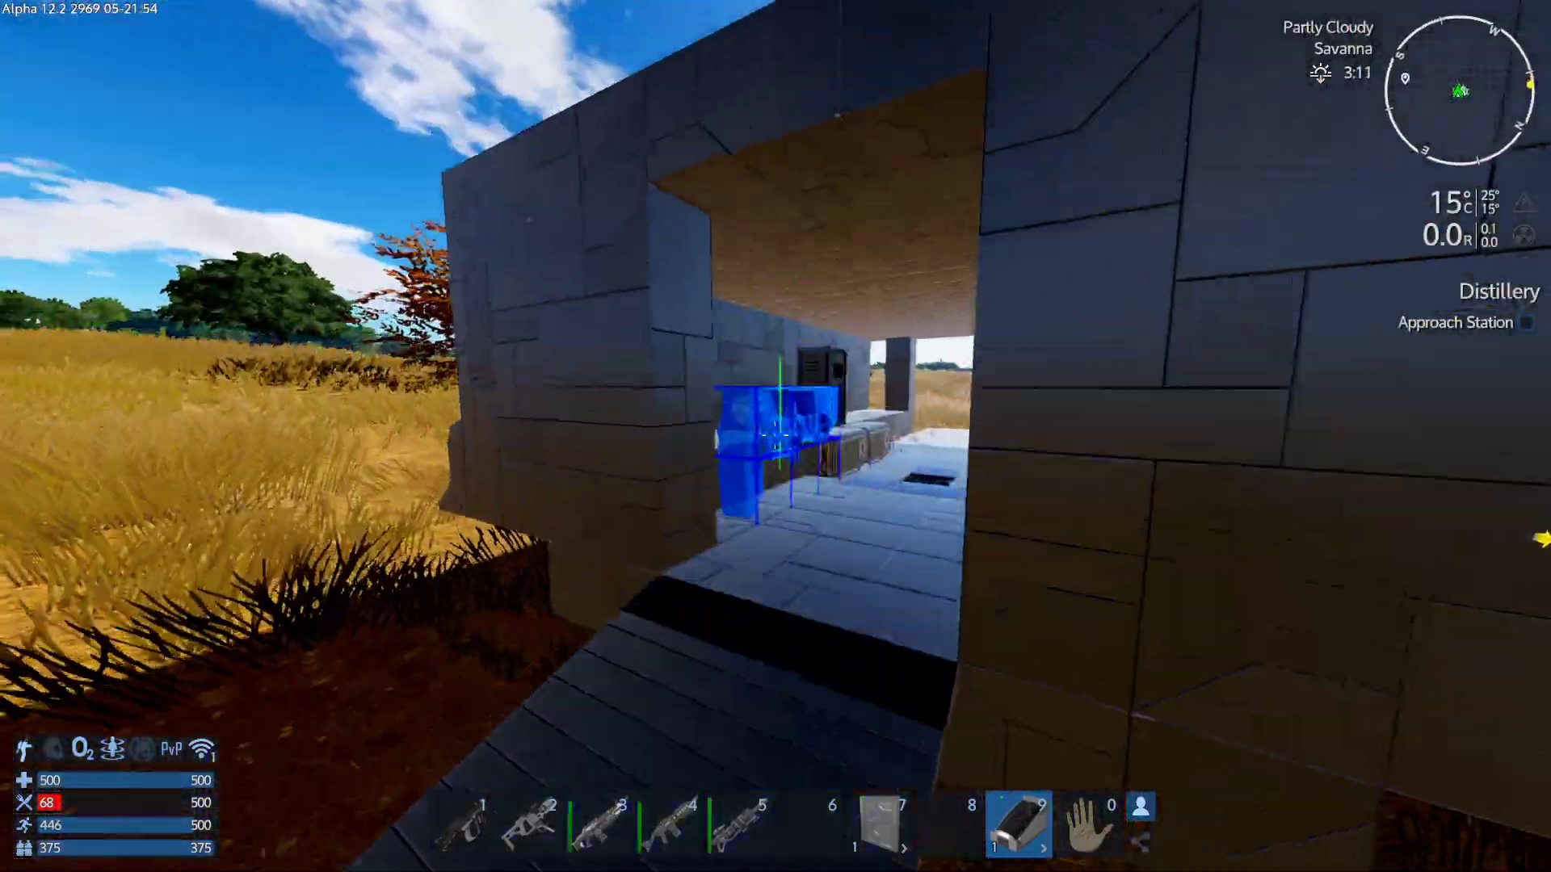
pyautogui.press('space')
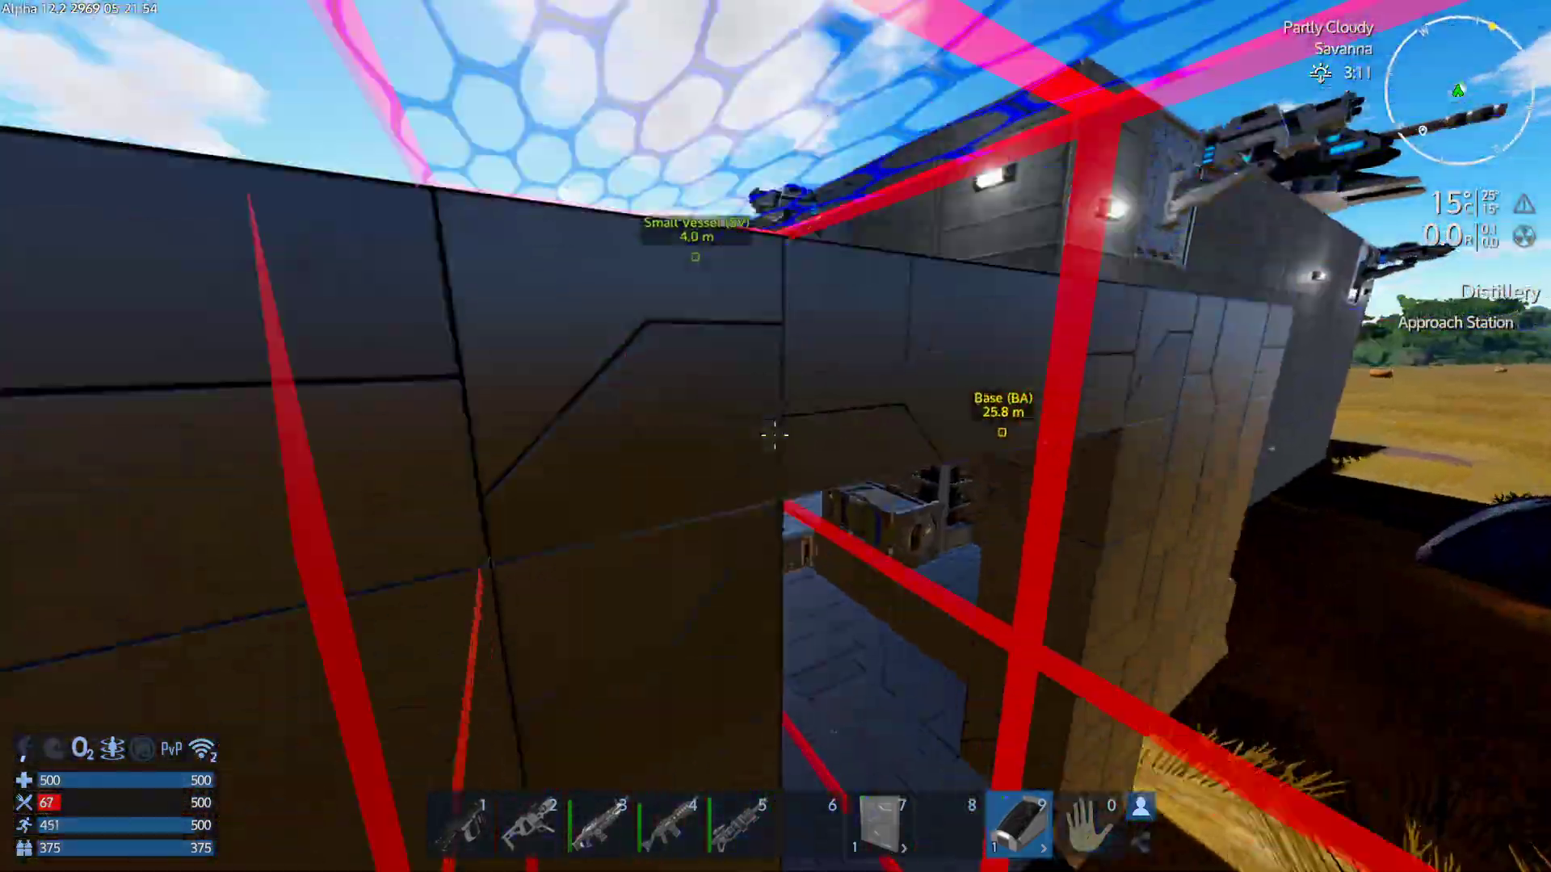
pyautogui.press('w')
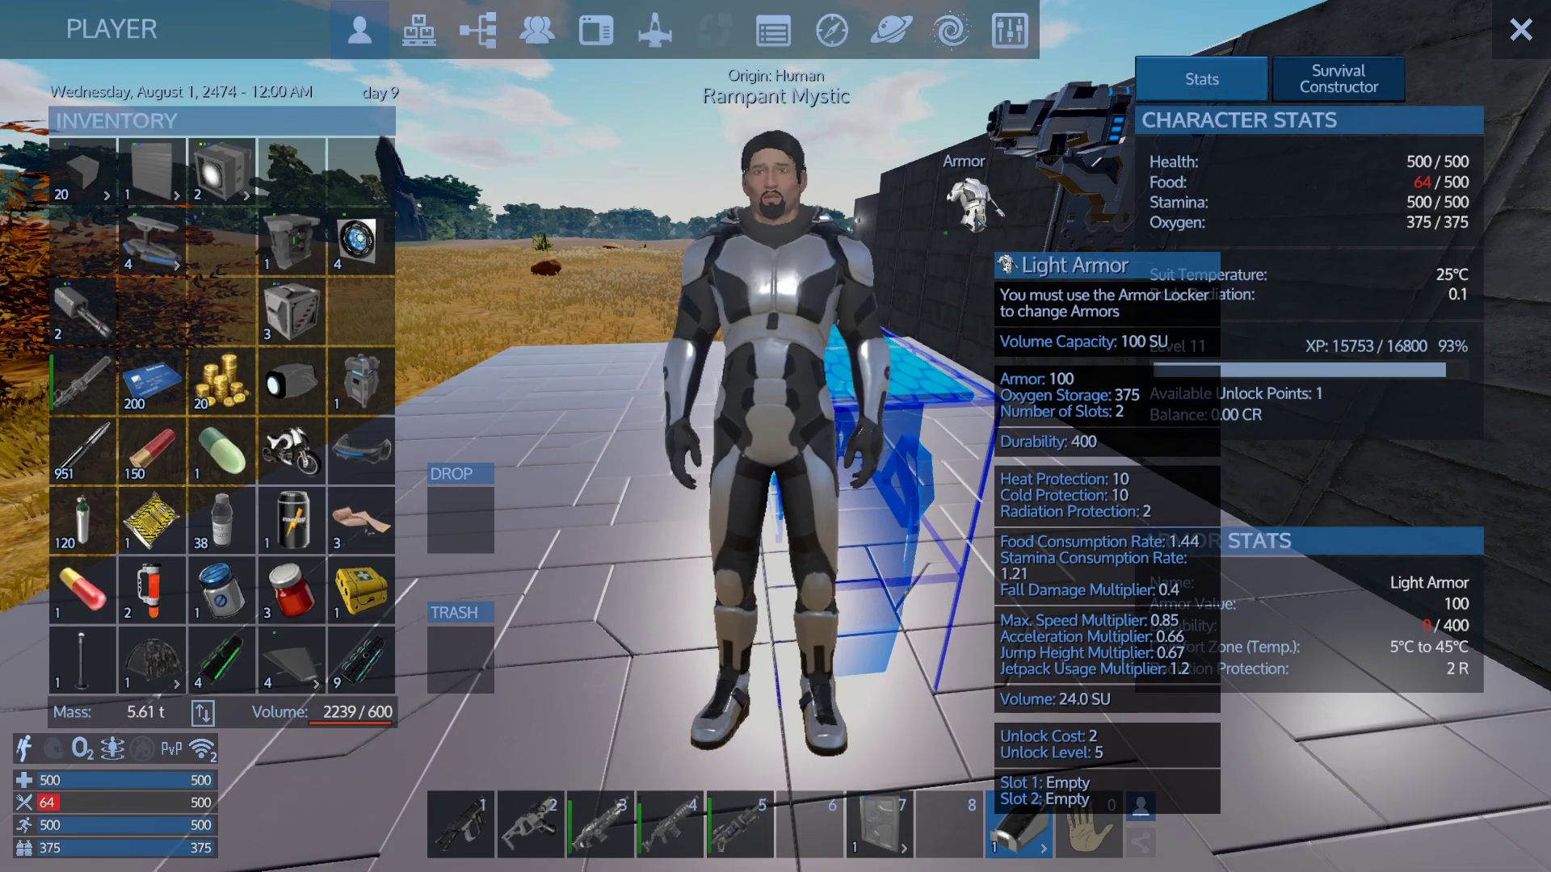
pyautogui.press('Tab')
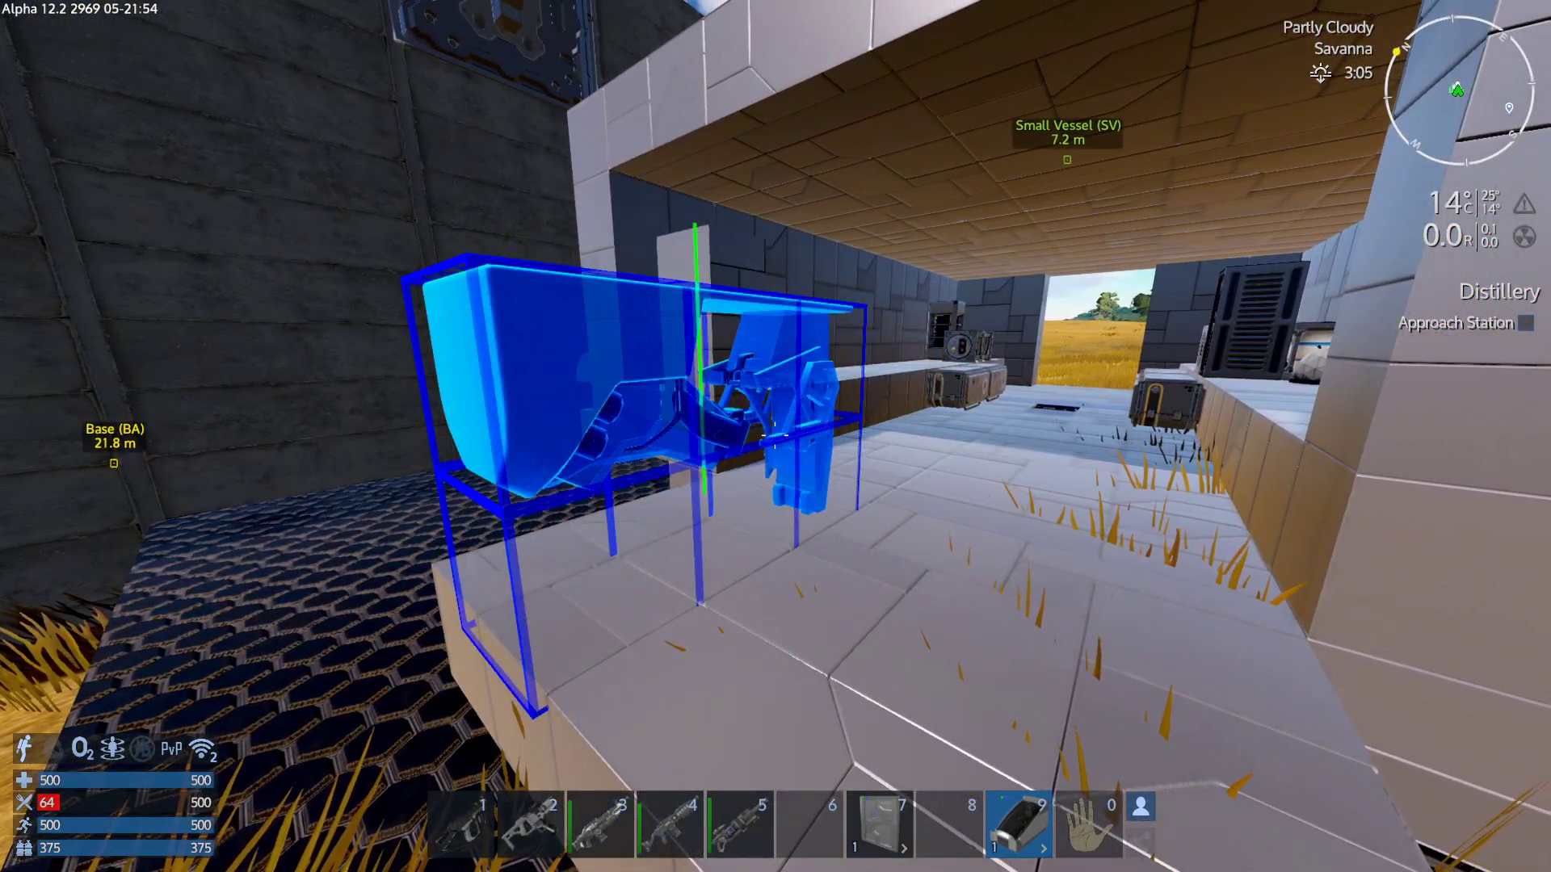
# Rotate the cockpit preview with Page Down until it faces forward.
pyautogui.press('pagedown')
pyautogui.press('pagedown')
pyautogui.press('pagedown')
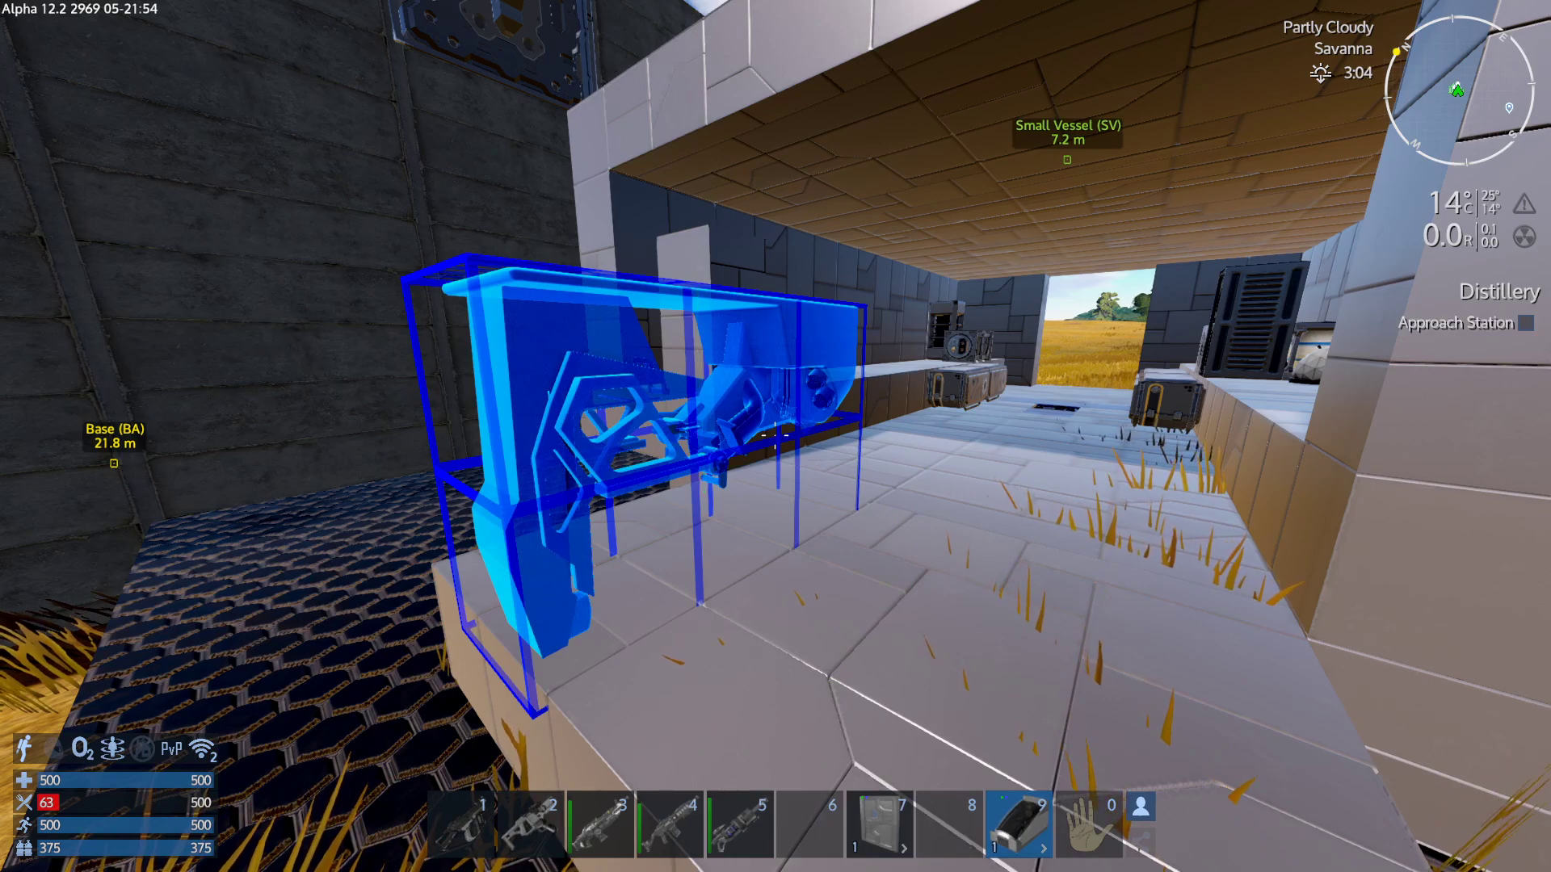
pyautogui.press('pagedown')
pyautogui.press('pagedown')
pyautogui.press('pagedown')
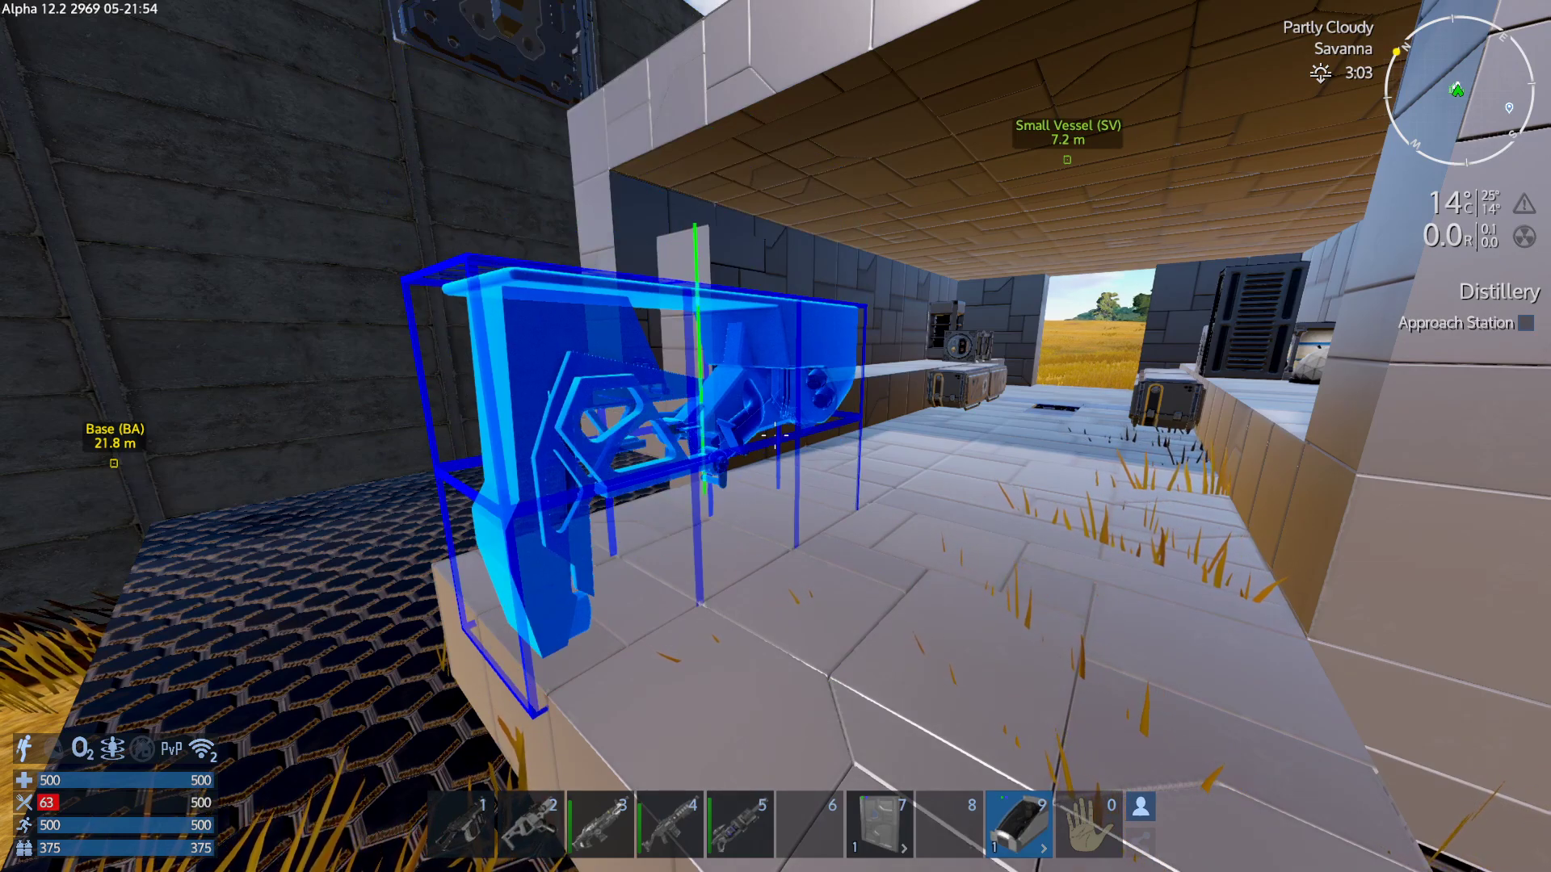
pyautogui.press('pagedown')
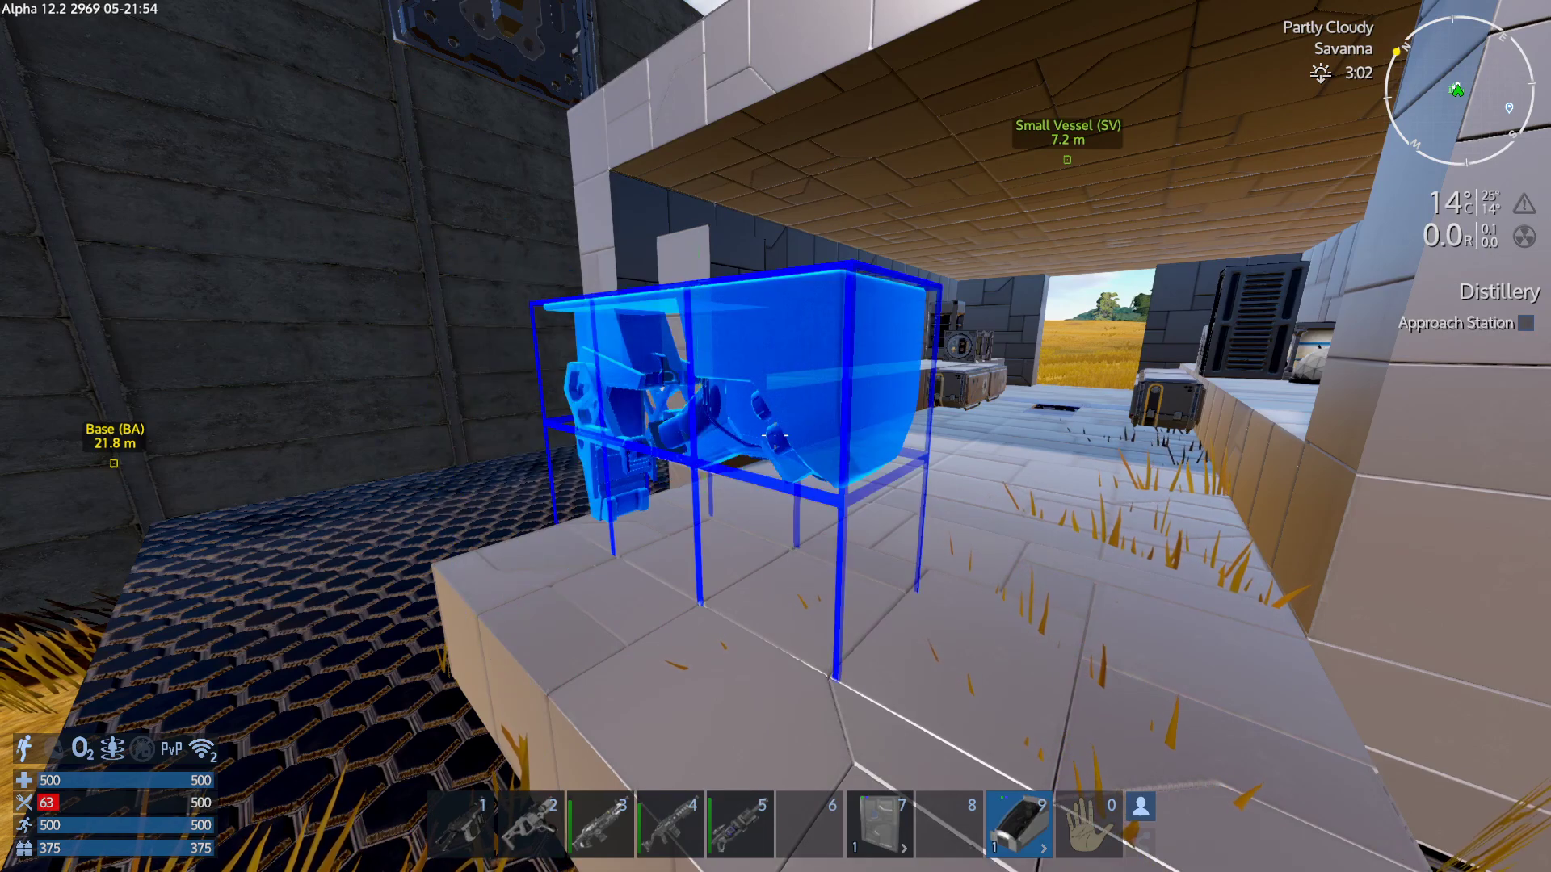
pyautogui.press('pagedown')
pyautogui.press('pagedown')
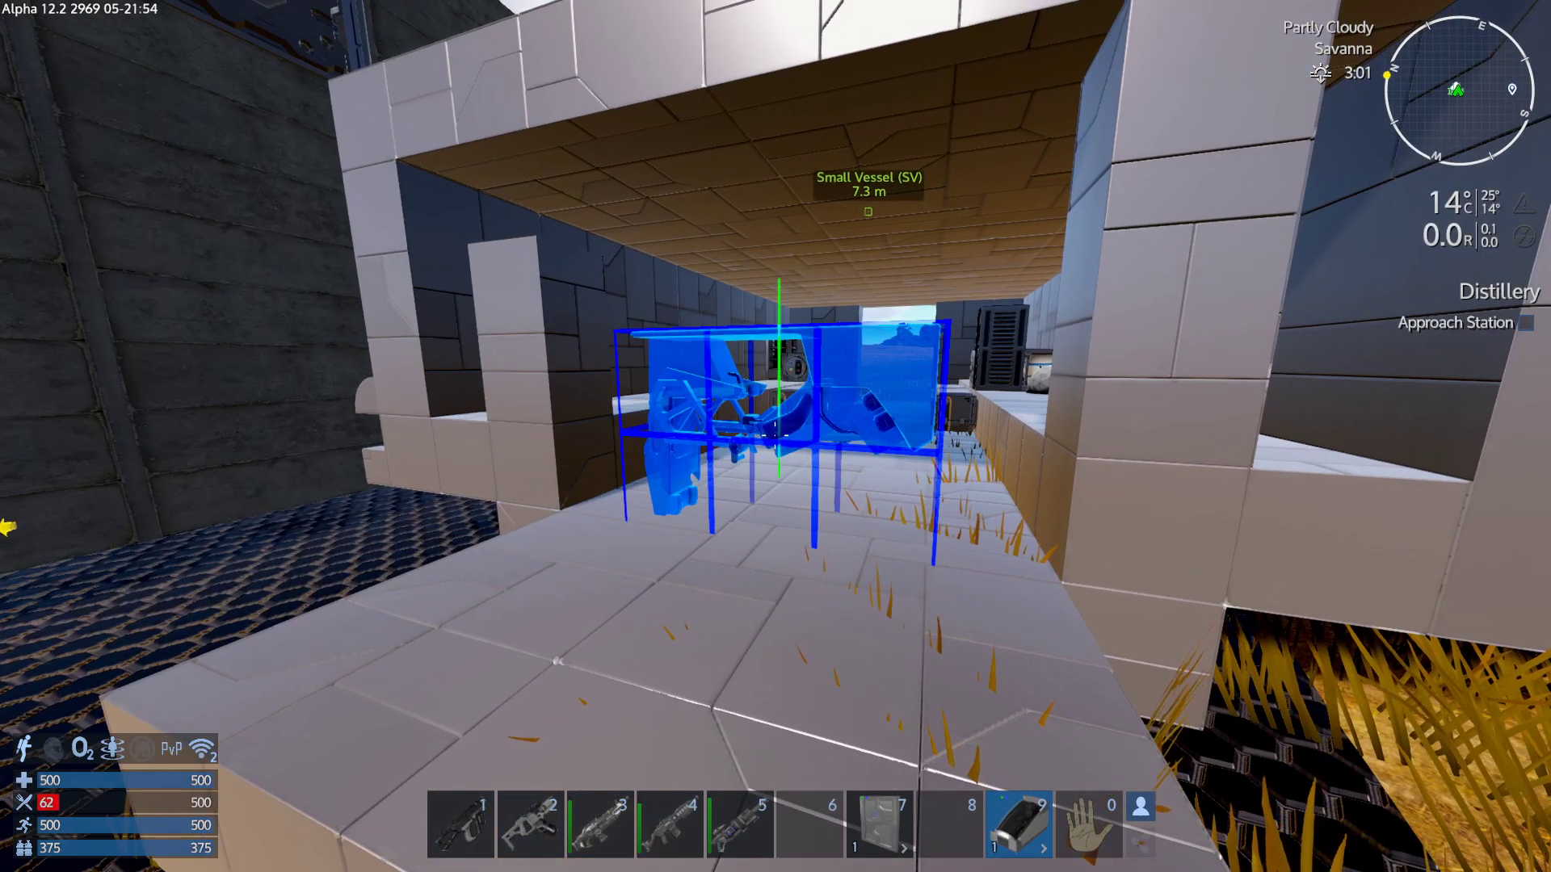